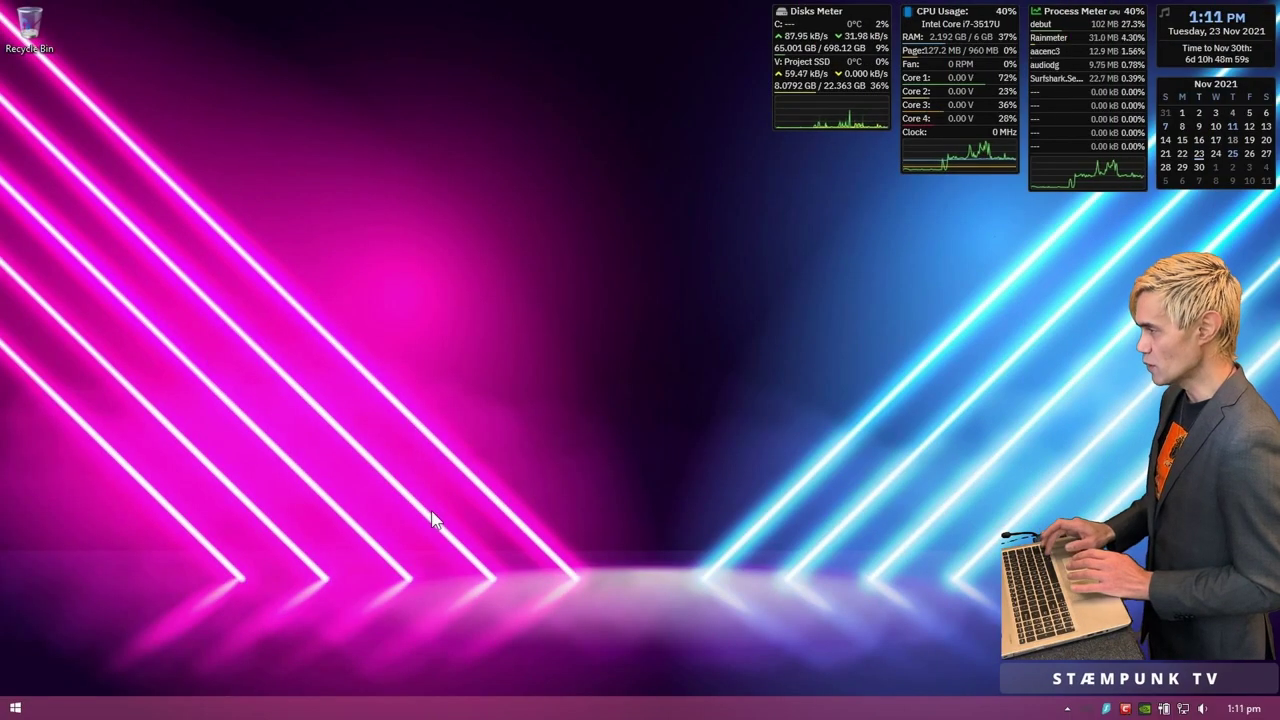
# Step: Launch Glary Utilities from the Start screen and approve the User Account Control prompt
pyautogui.press('super')
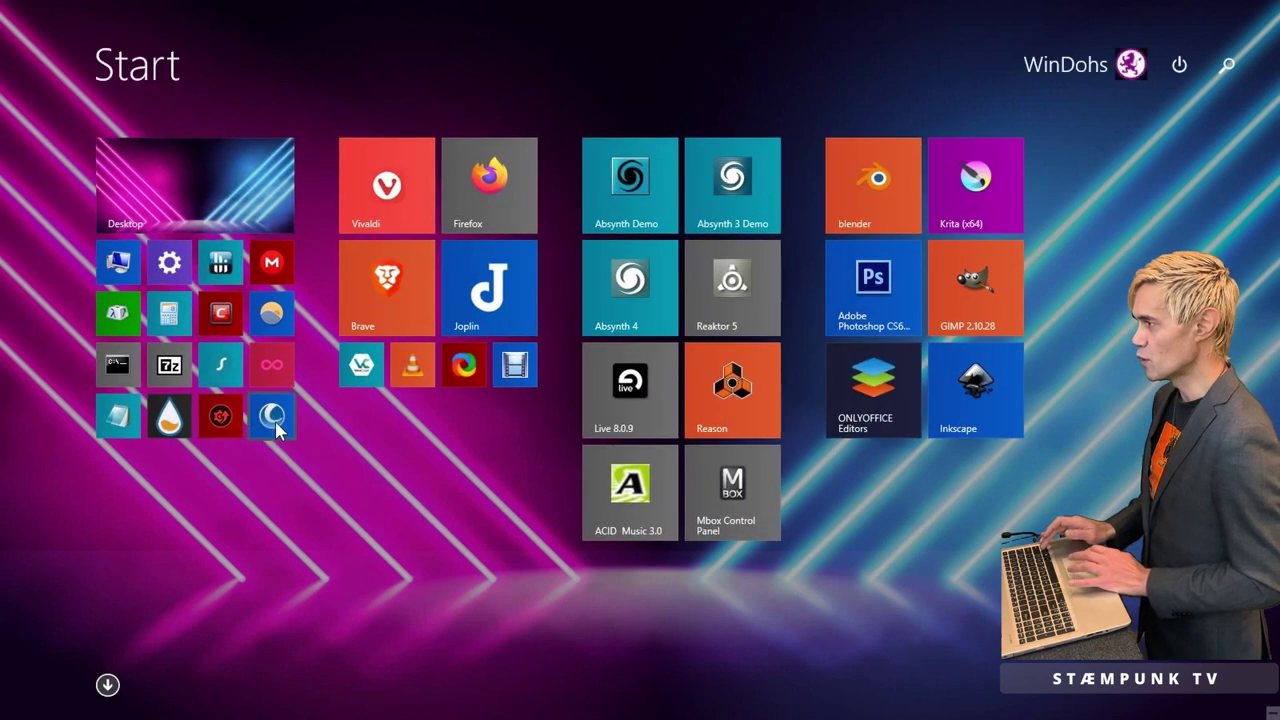
pyautogui.press('super')
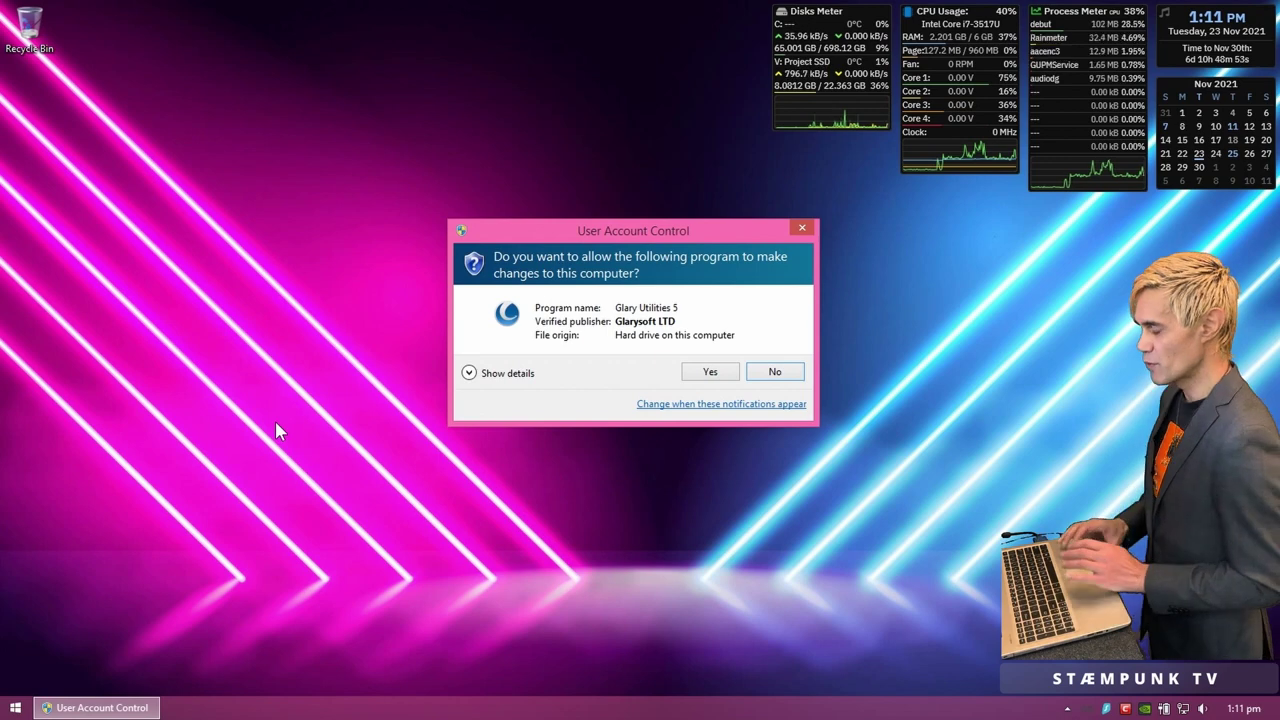
pyautogui.press('Left')
pyautogui.press('Return')
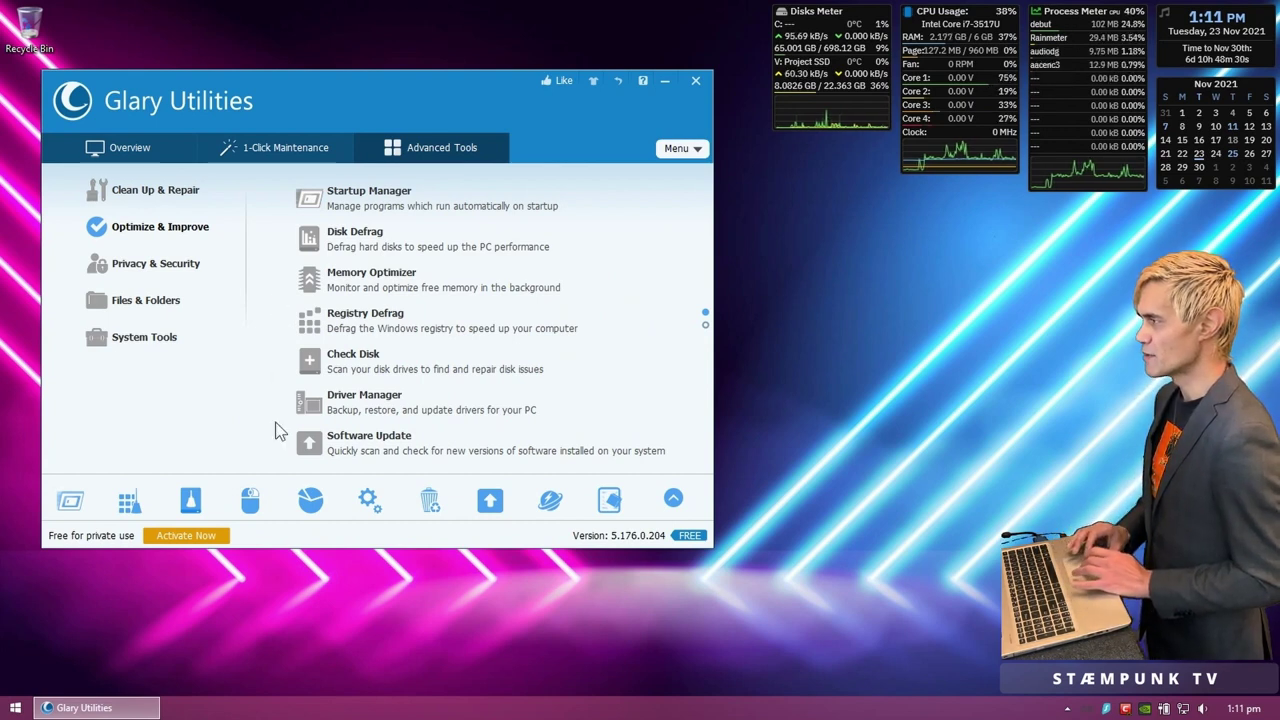
# Step: Run the 1-Click Maintenance scan for registry, shortcut and temp-file issues, then empty the Recycle Bin
pyautogui.click(277, 157)
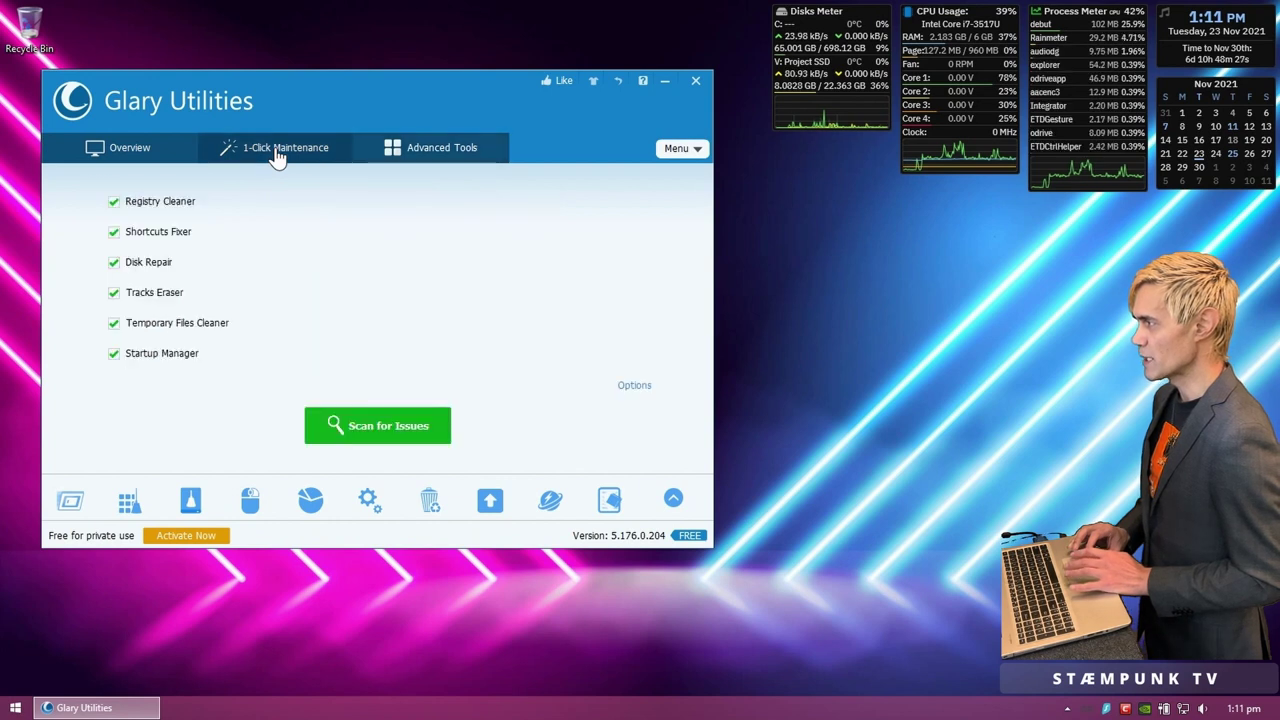
pyautogui.click(345, 428)
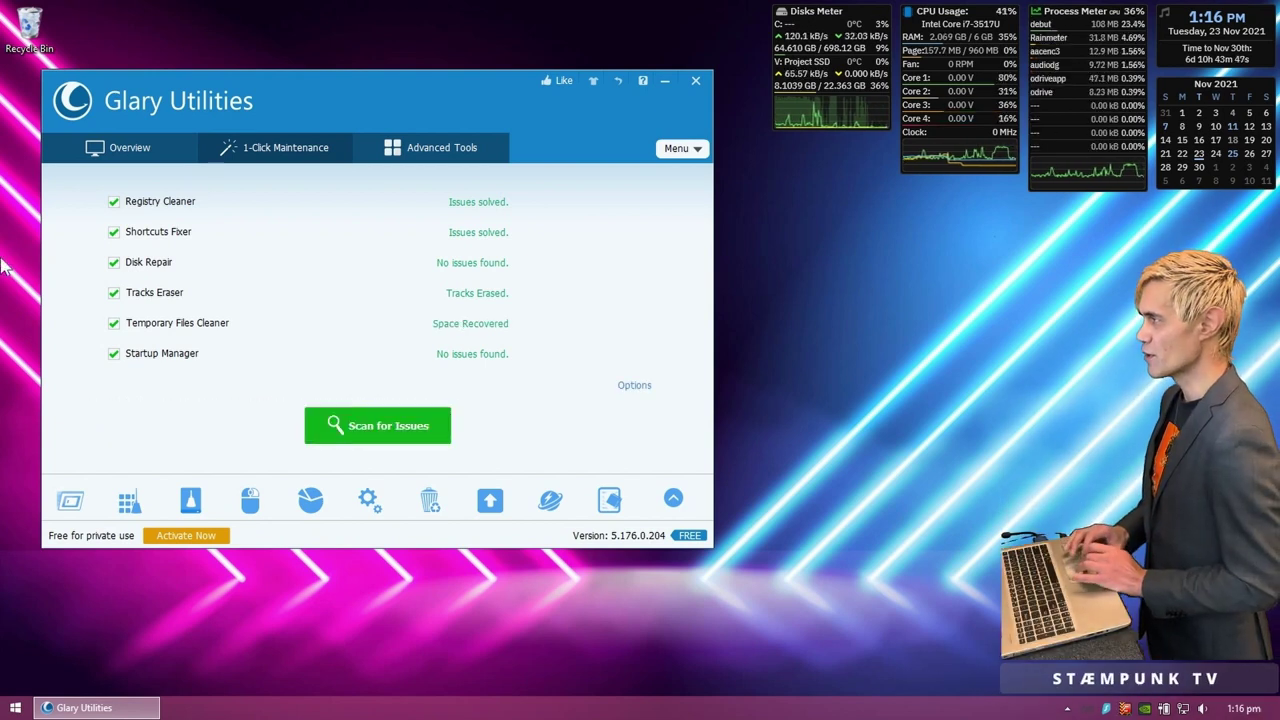
pyautogui.rightClick(27, 33)
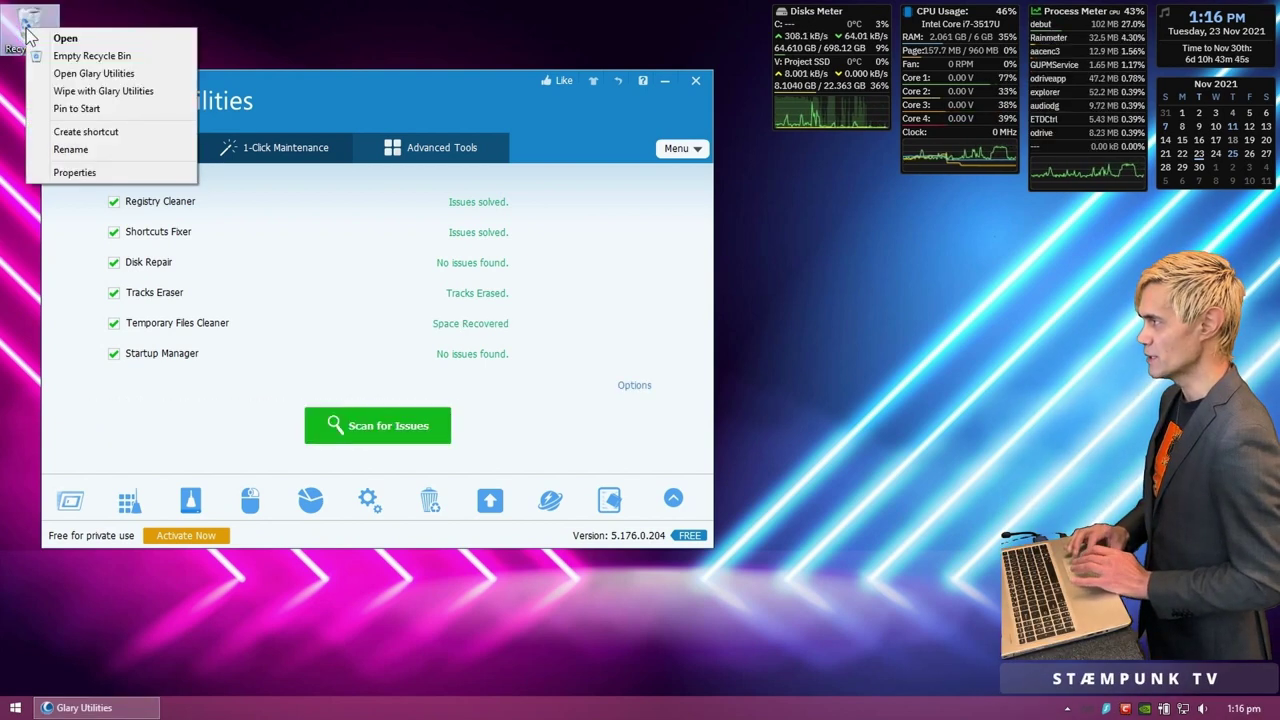
pyautogui.click(36, 55)
pyautogui.click(703, 370)
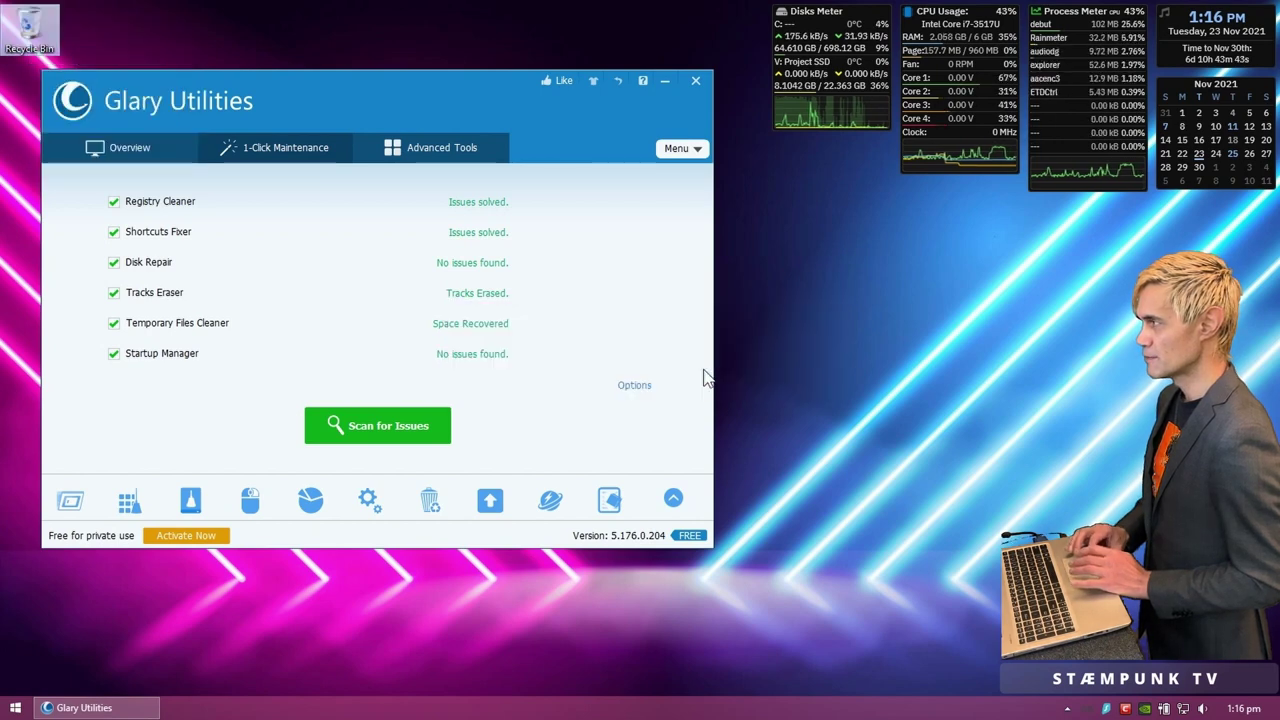
pyautogui.click(702, 379)
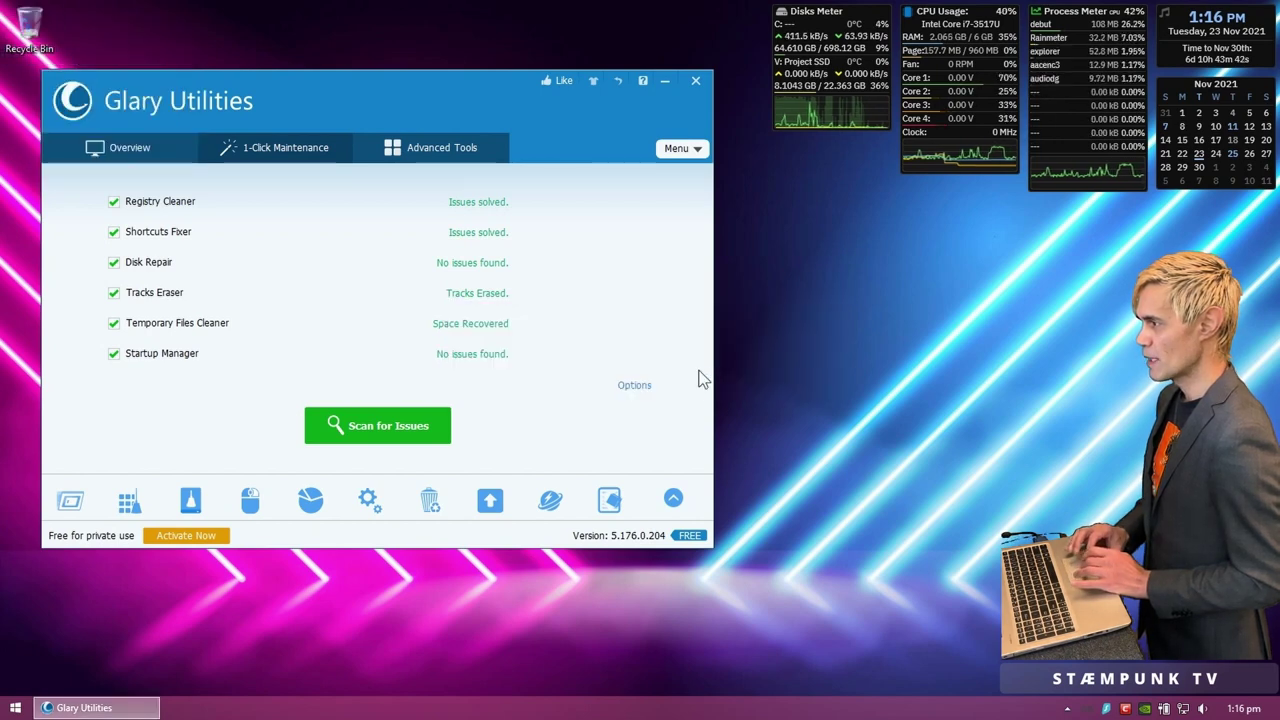
# Step: Review drive C: in Disk Defrag (64.6 GB used, 633 GB free), then close it and Glary Utilities
pyautogui.click(437, 155)
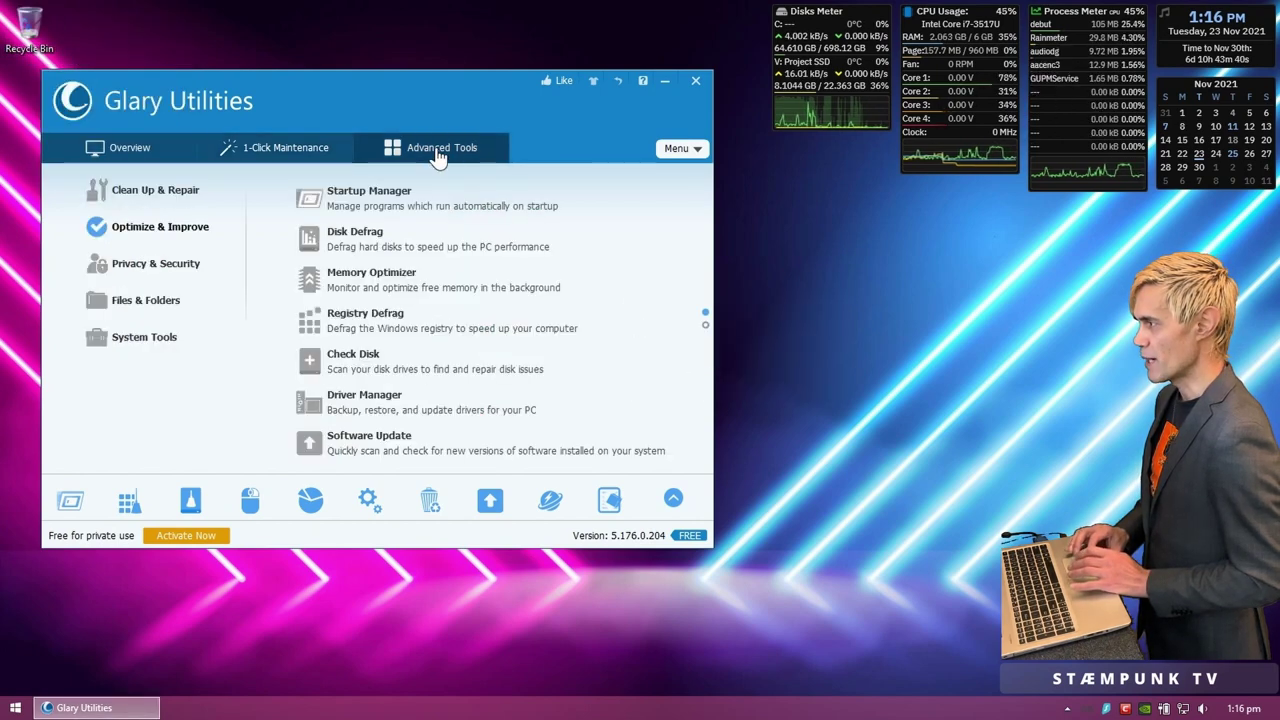
pyautogui.click(370, 238)
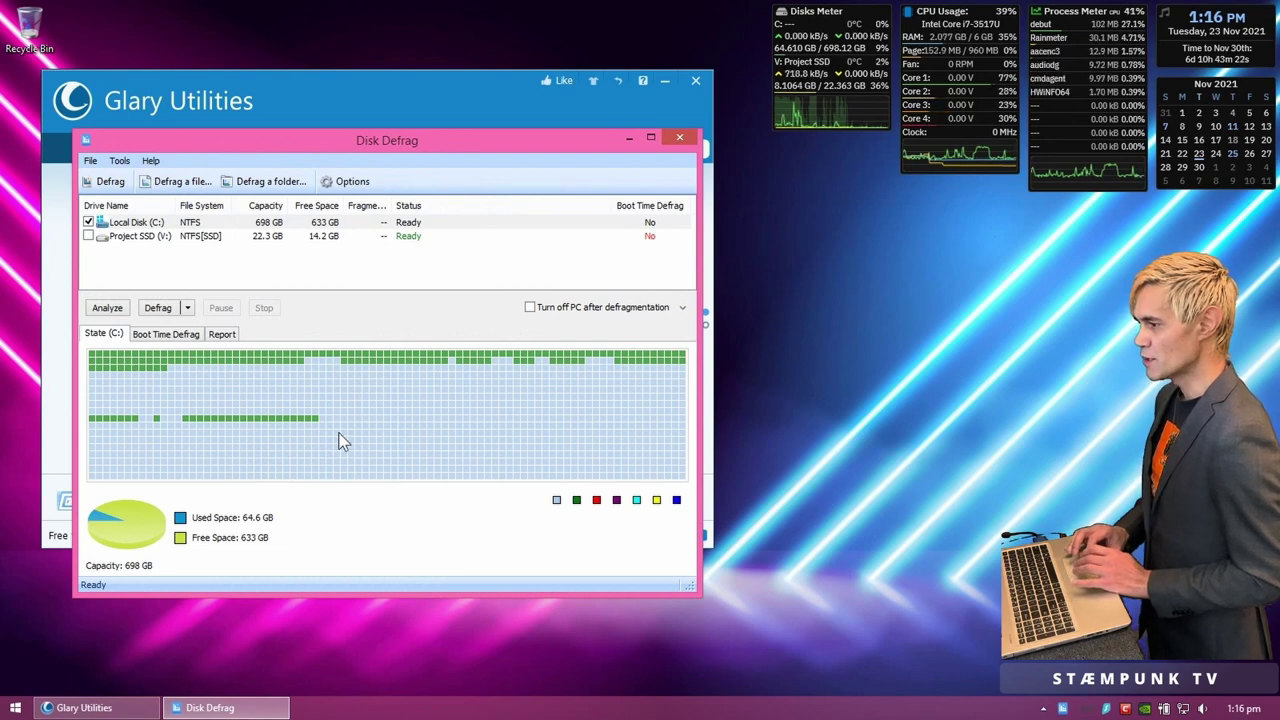
pyautogui.click(679, 139)
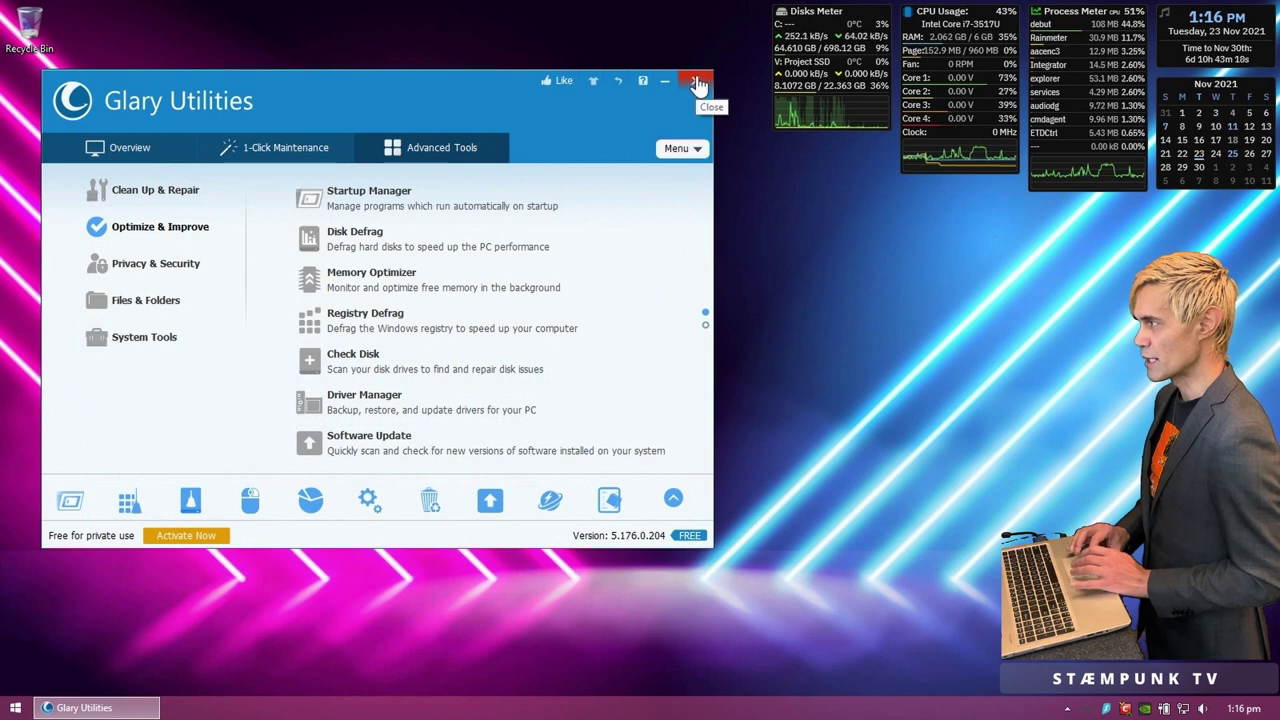
pyautogui.click(698, 82)
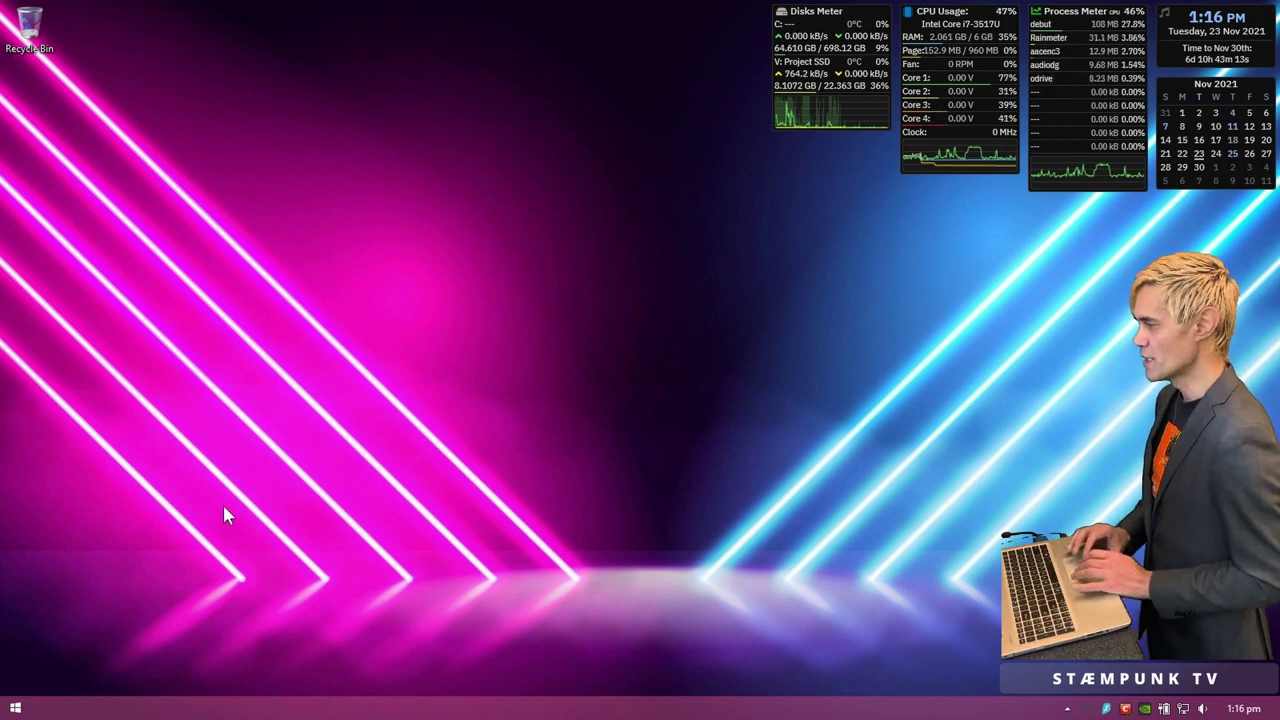
# Step: Open Disk Management from the Win+X menu and enlarge its window
pyautogui.rightClick(20, 705)
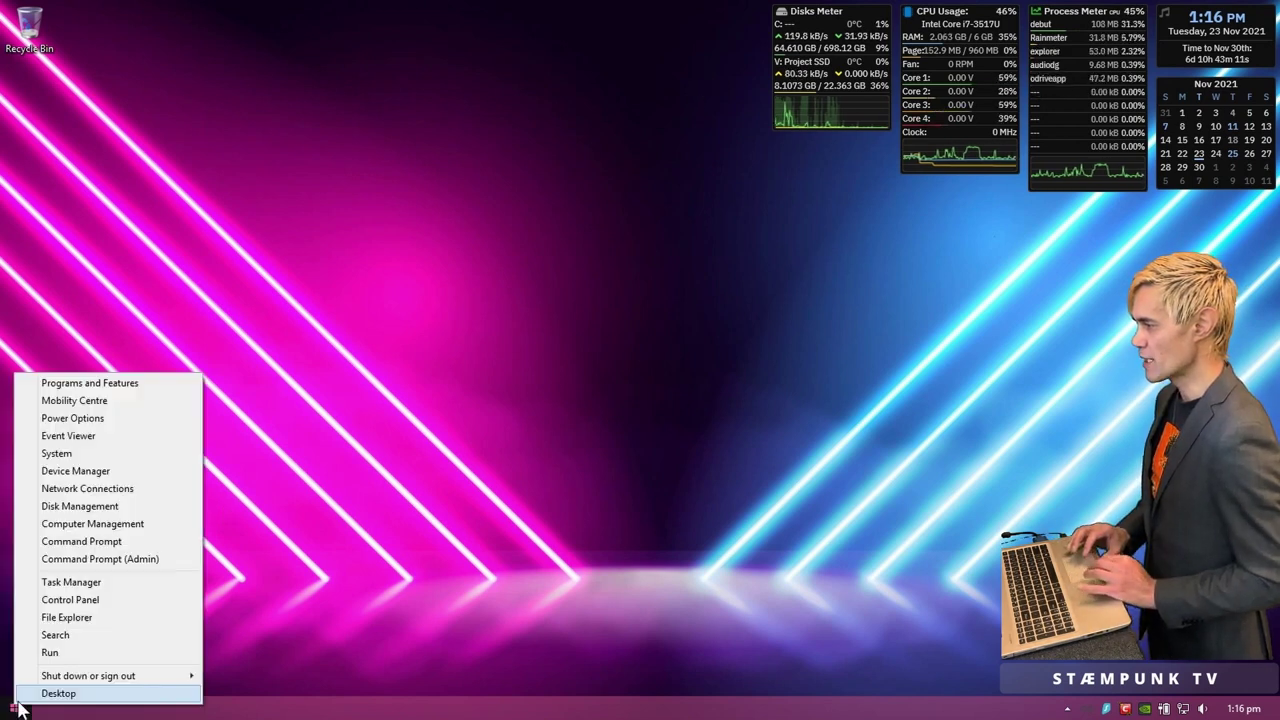
pyautogui.click(125, 505)
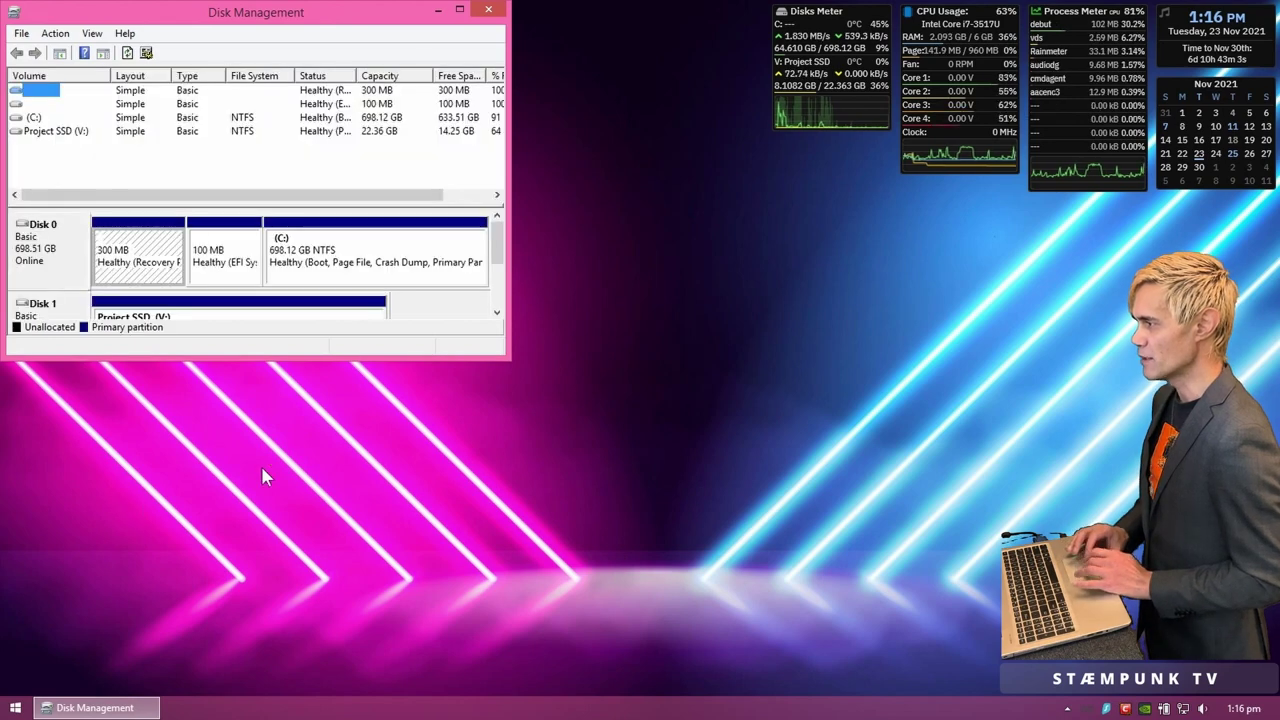
pyautogui.moveTo(509, 357); pyautogui.dragTo(937, 671)
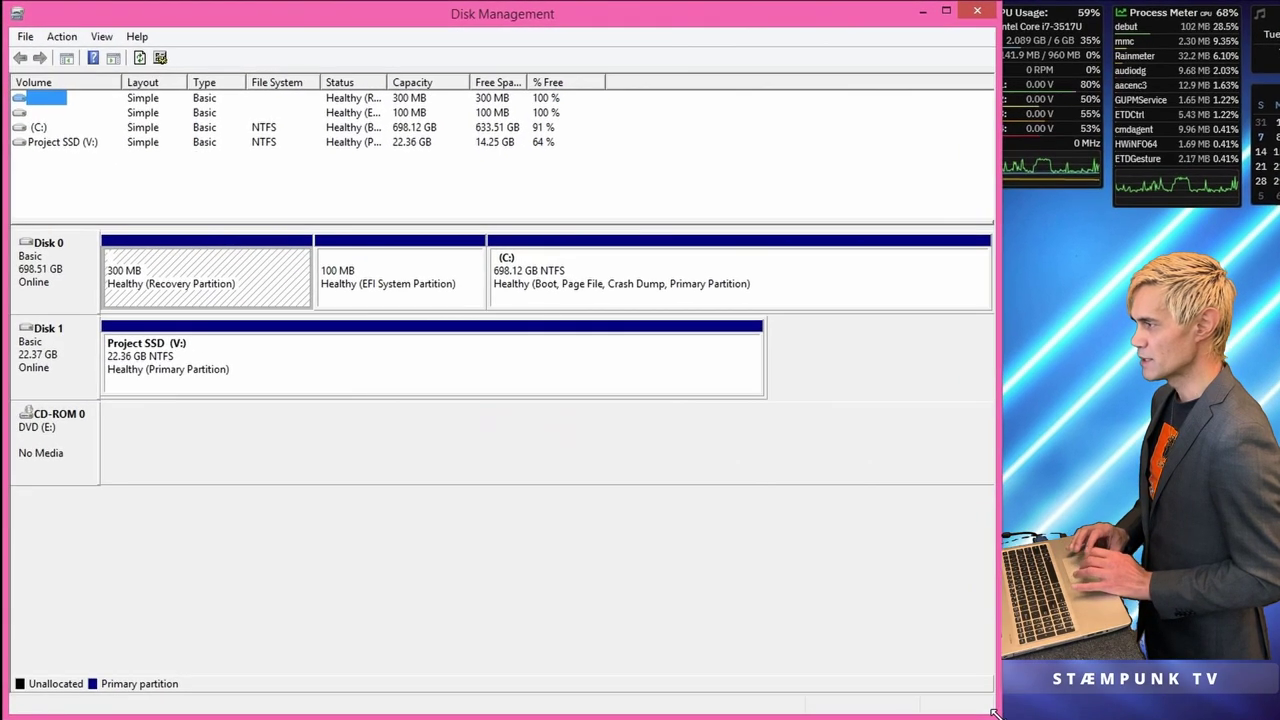
# Step: Inspect Disk 1's Project SSD (V:) and Disk 0's Recovery, EFI System and C: partitions
pyautogui.click(383, 466)
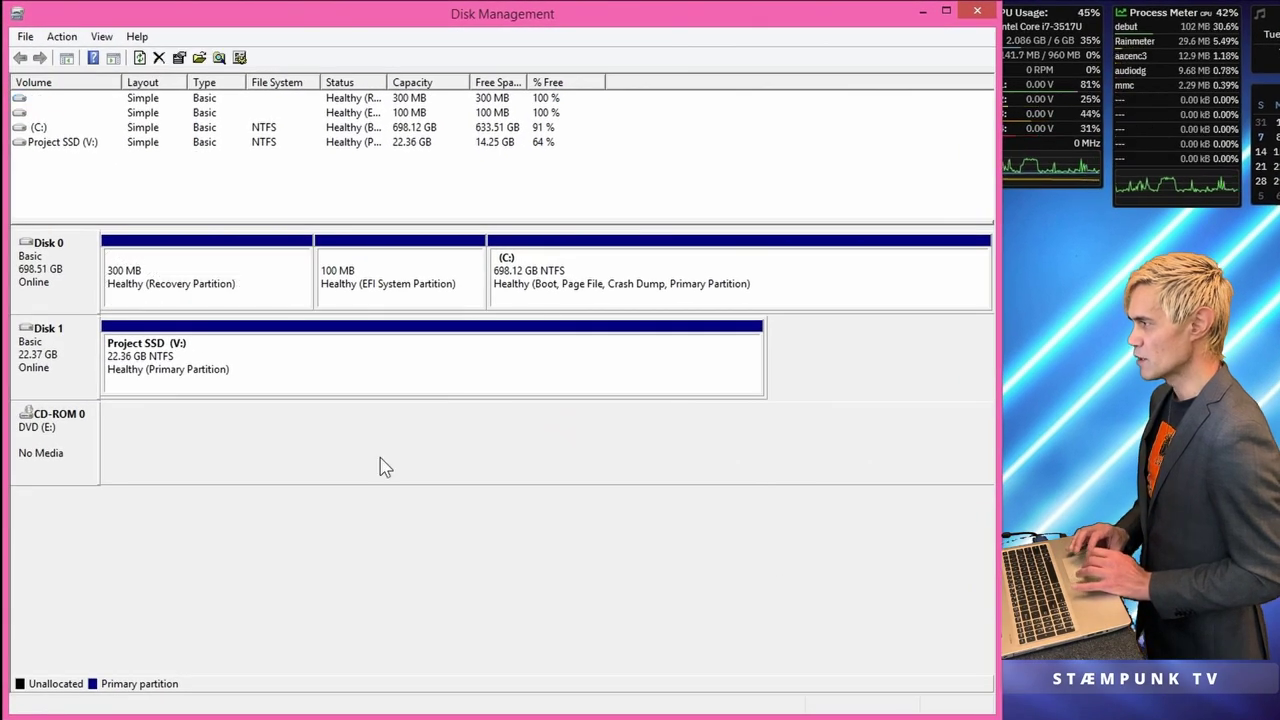
pyautogui.click(55, 355)
pyautogui.click(312, 368)
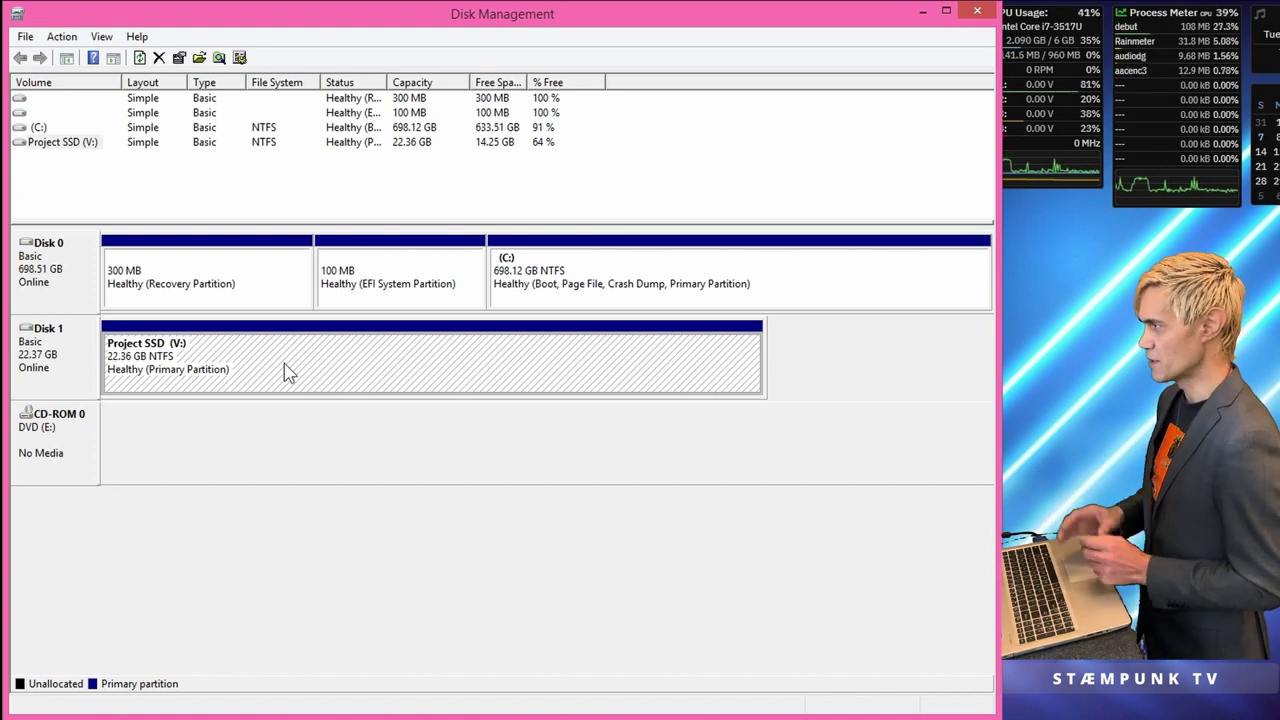
pyautogui.click(258, 282)
pyautogui.click(418, 290)
pyautogui.click(632, 286)
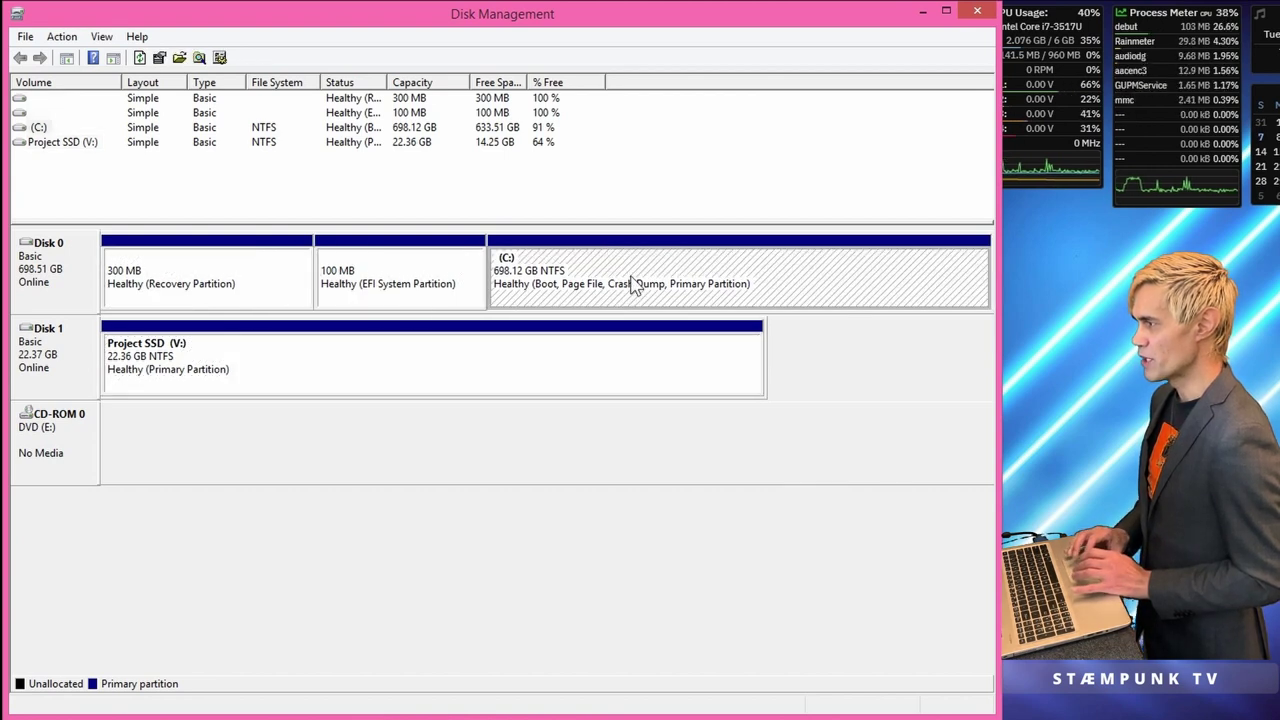
pyautogui.click(253, 302)
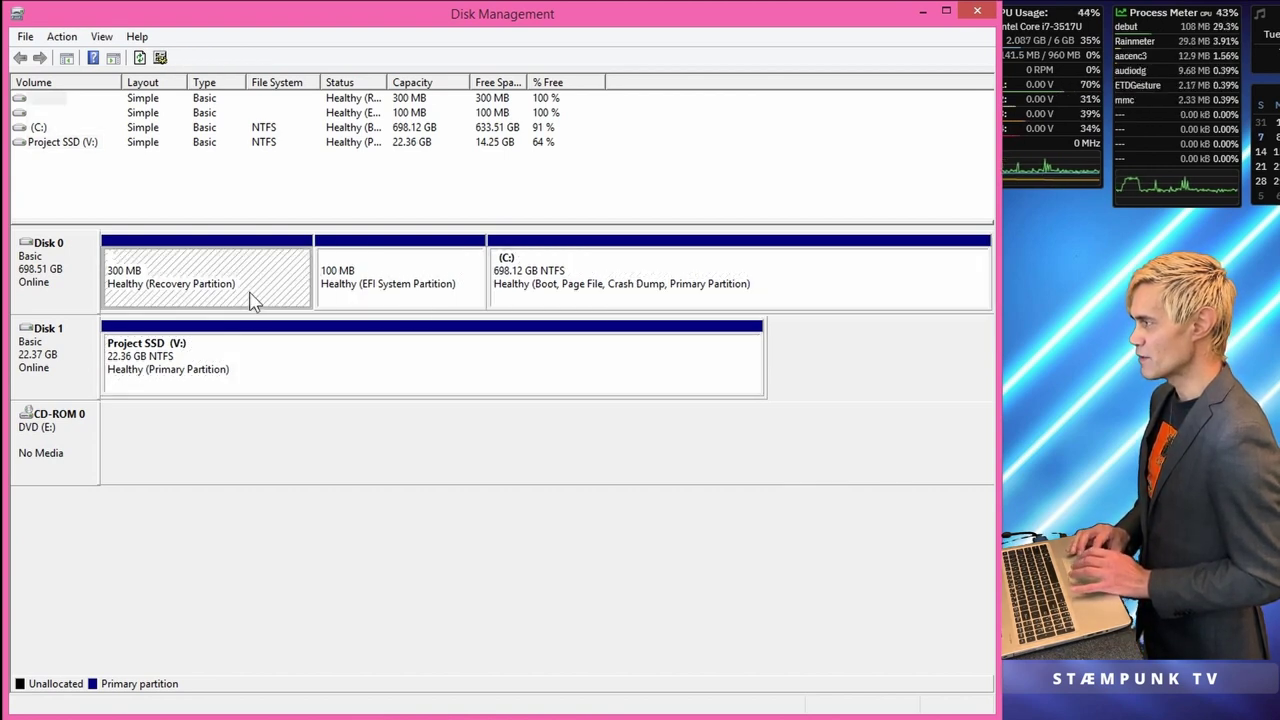
pyautogui.click(398, 303)
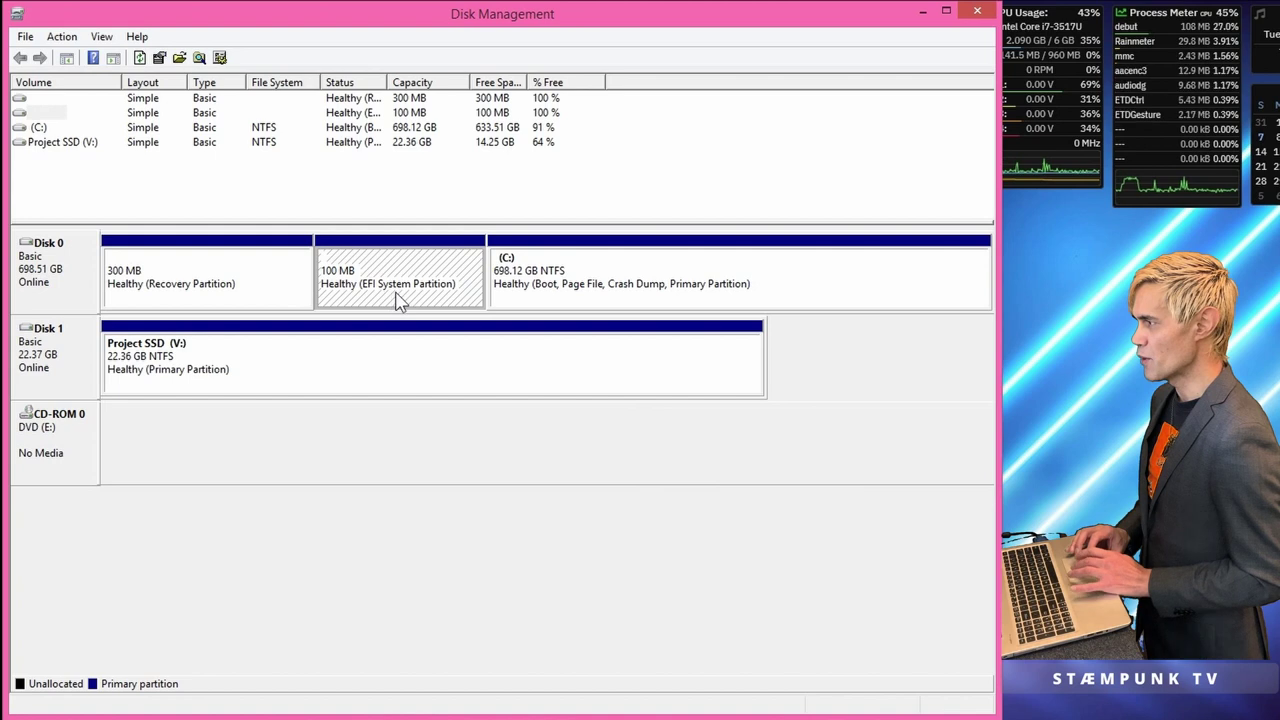
pyautogui.click(662, 305)
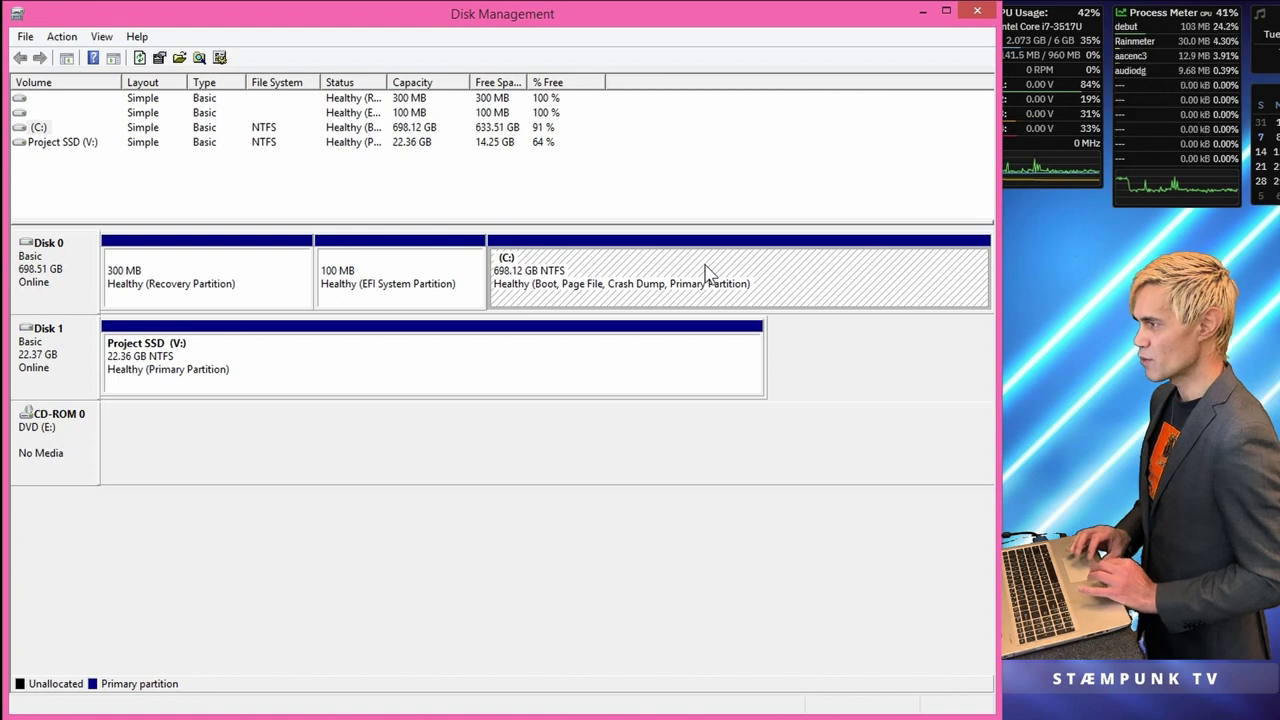
# Step: Shrink C: by the maximum 342753 MB to 363.40 GB, then close Disk Management
pyautogui.rightClick(705, 268)
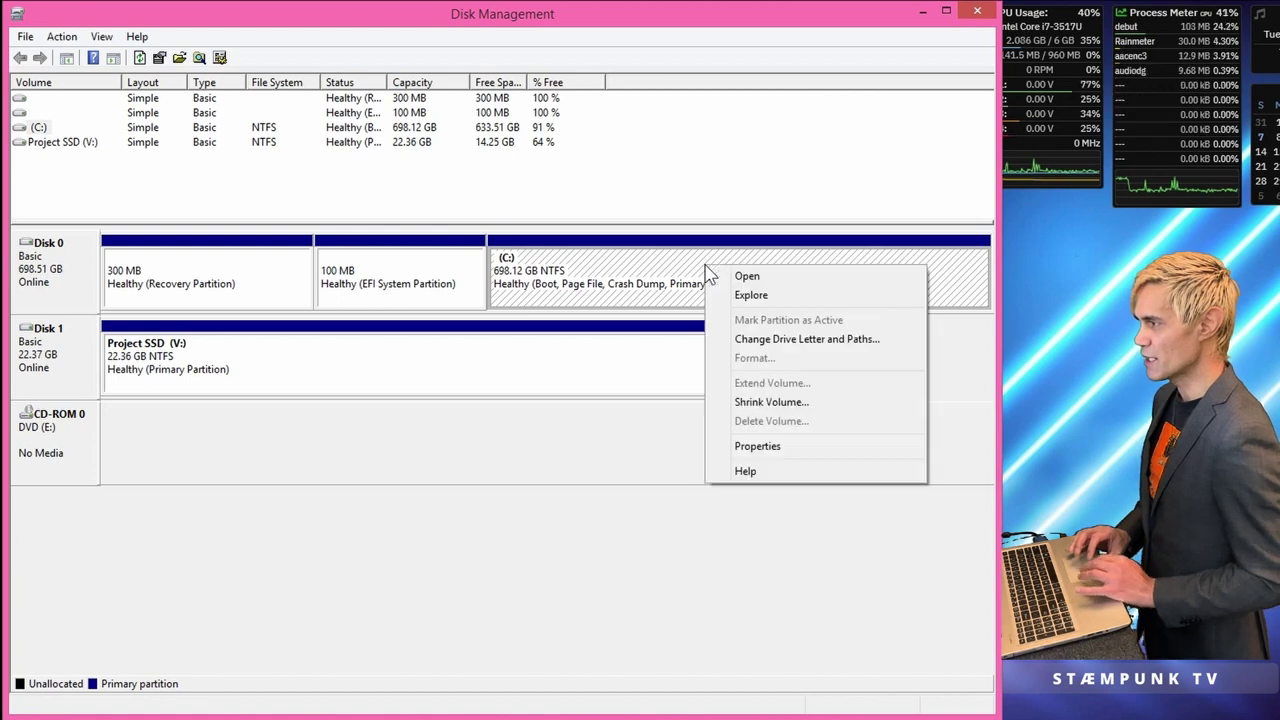
pyautogui.click(766, 402)
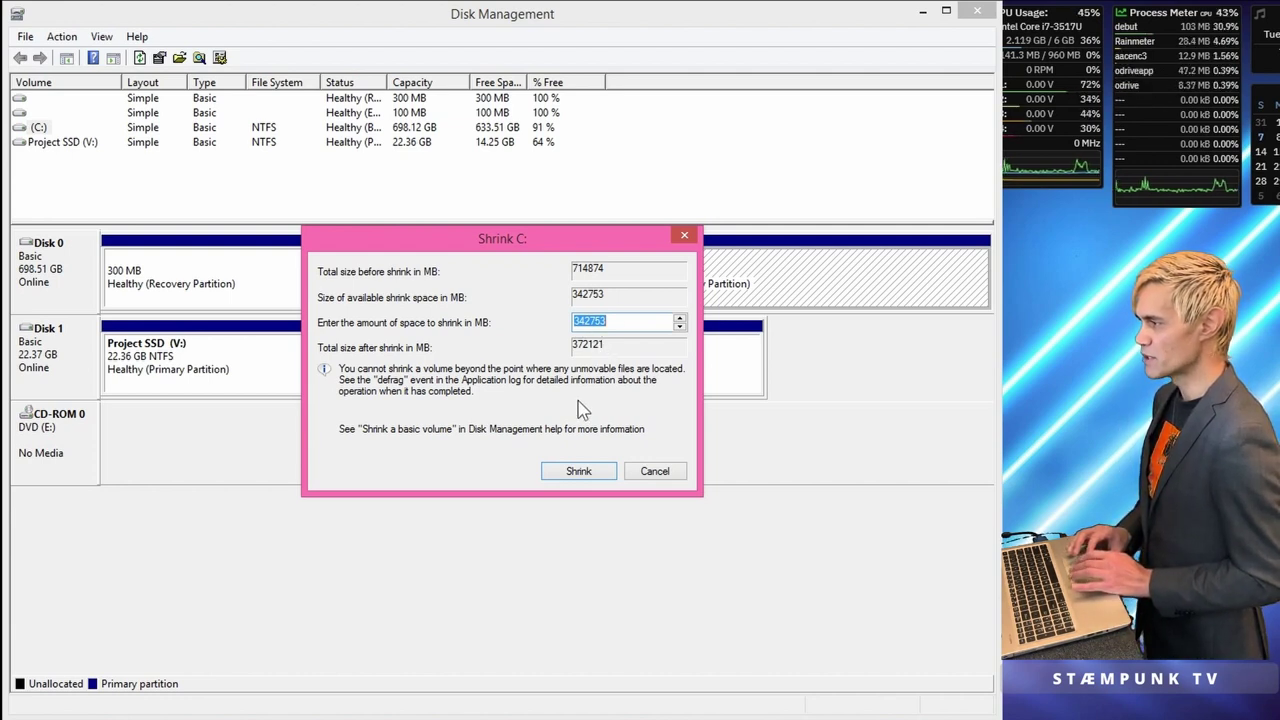
pyautogui.click(577, 473)
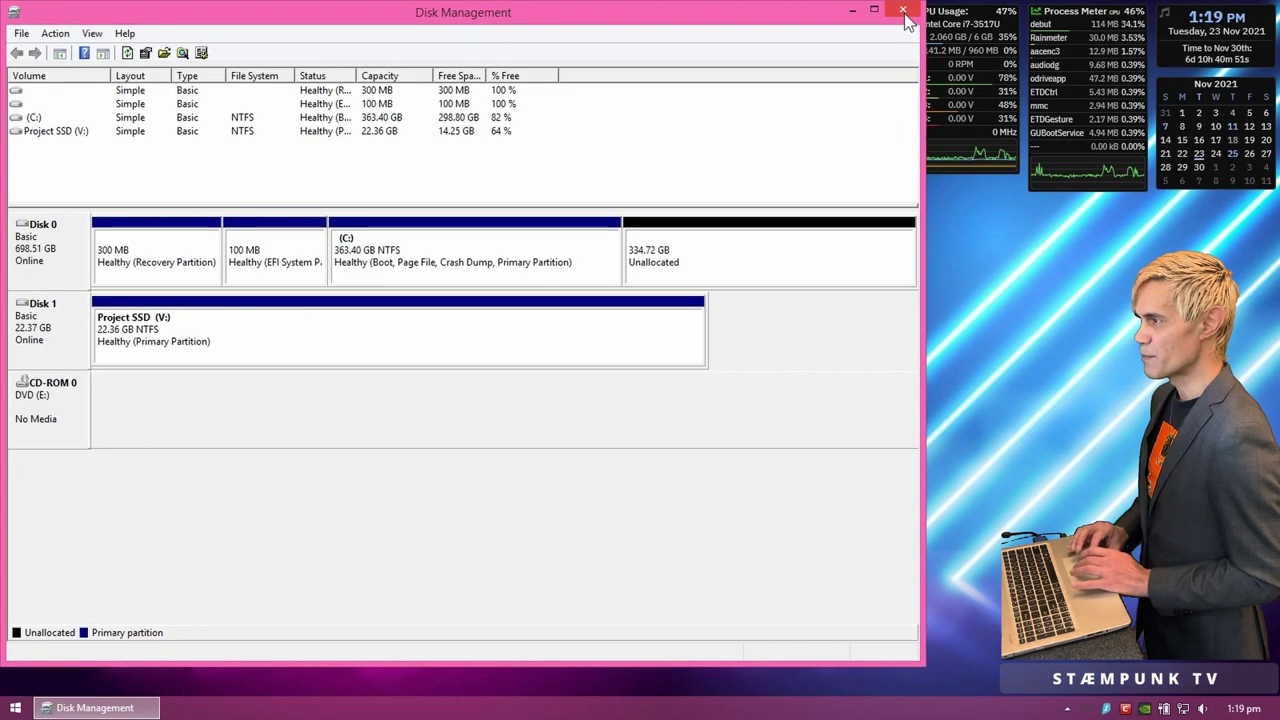
pyautogui.click(903, 12)
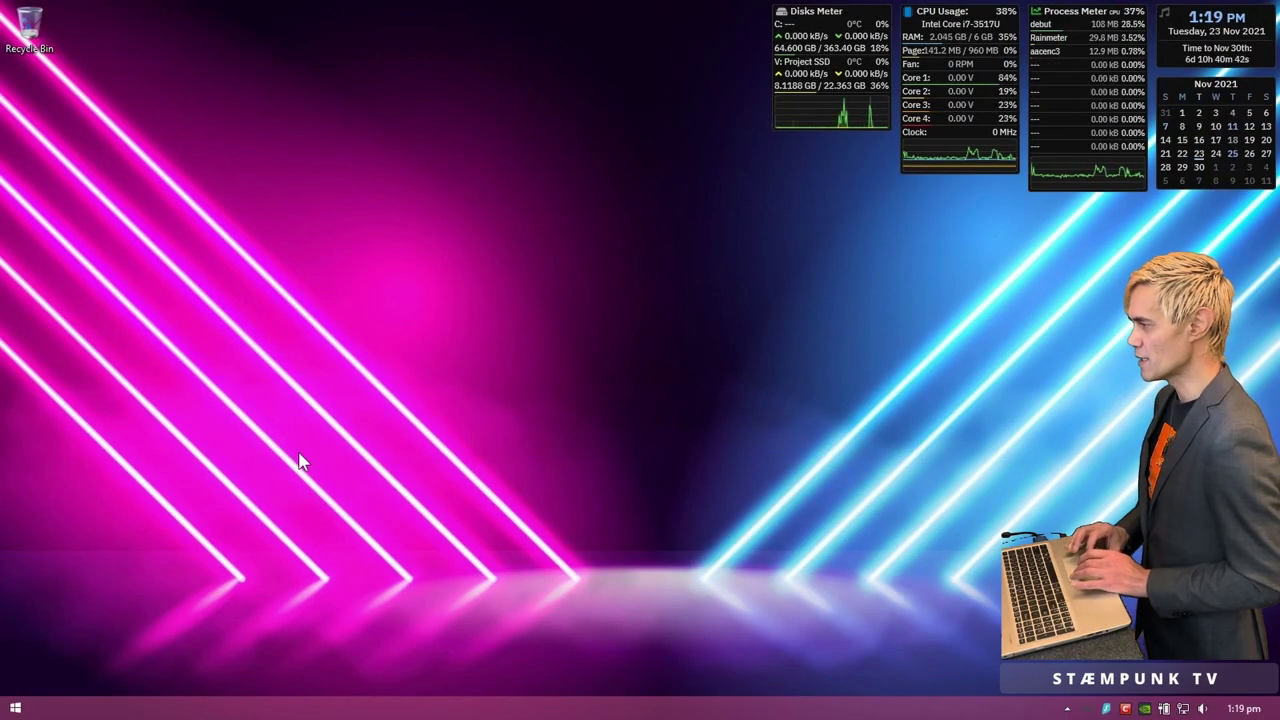
# Step: Launch Vivaldi from the Start screen and search DuckDuckGo for MX Linux
pyautogui.press('super')
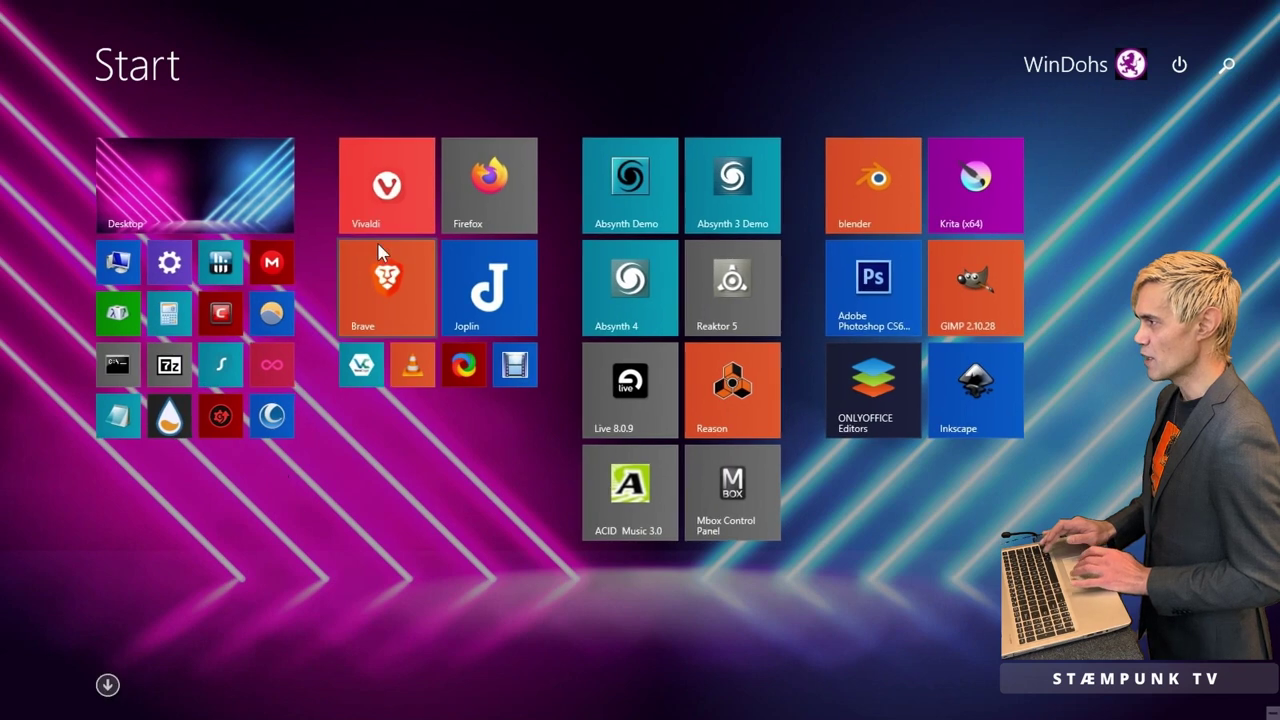
pyautogui.press('super')
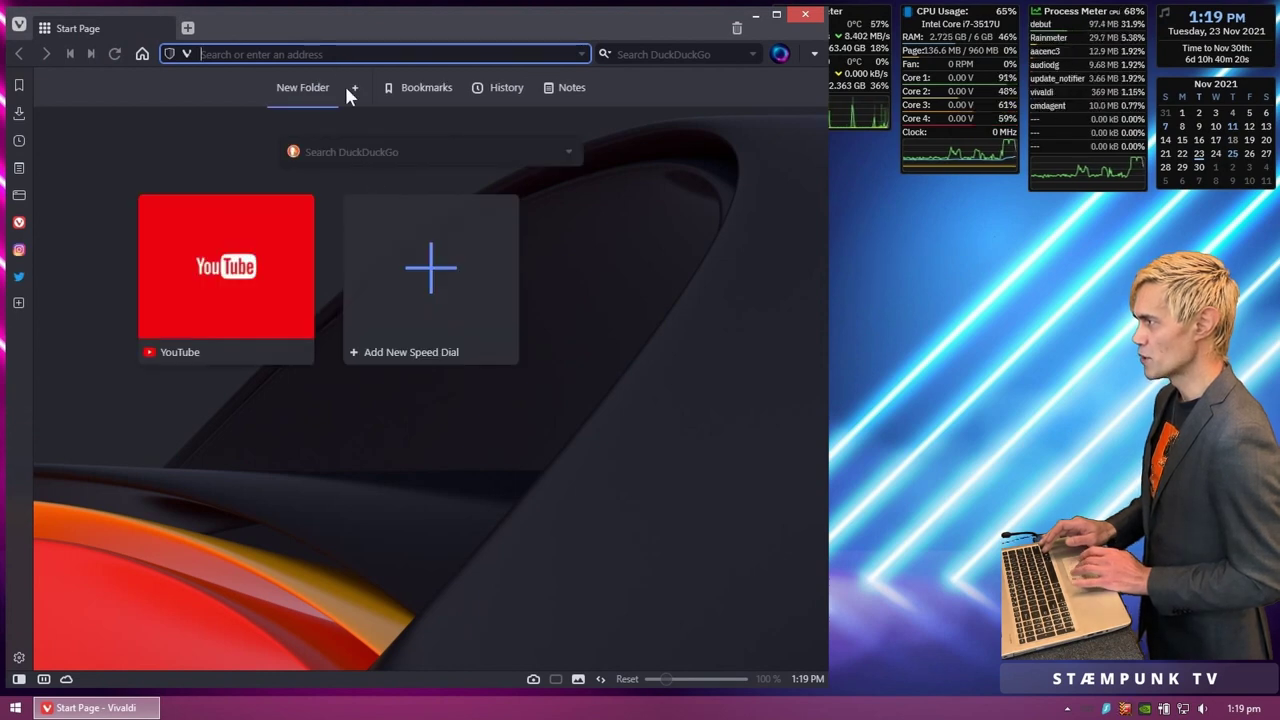
pyautogui.write('mx i')
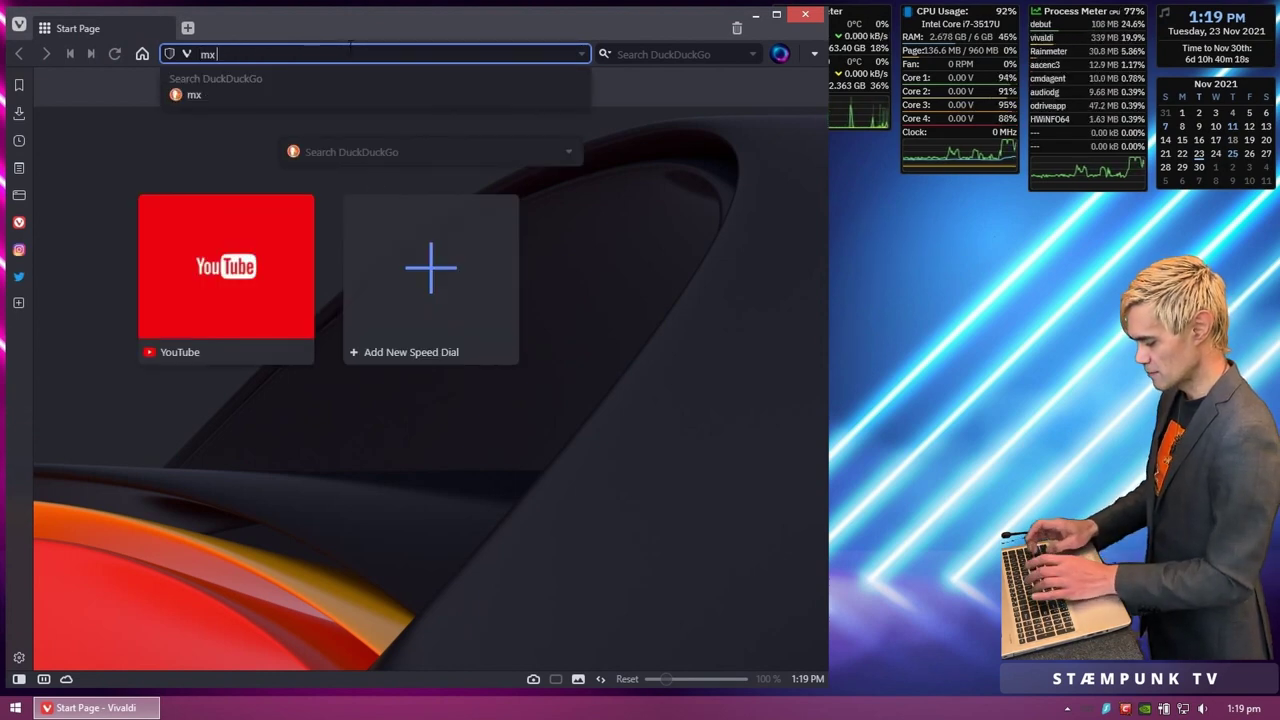
pyautogui.write('inux')
pyautogui.press('Return')
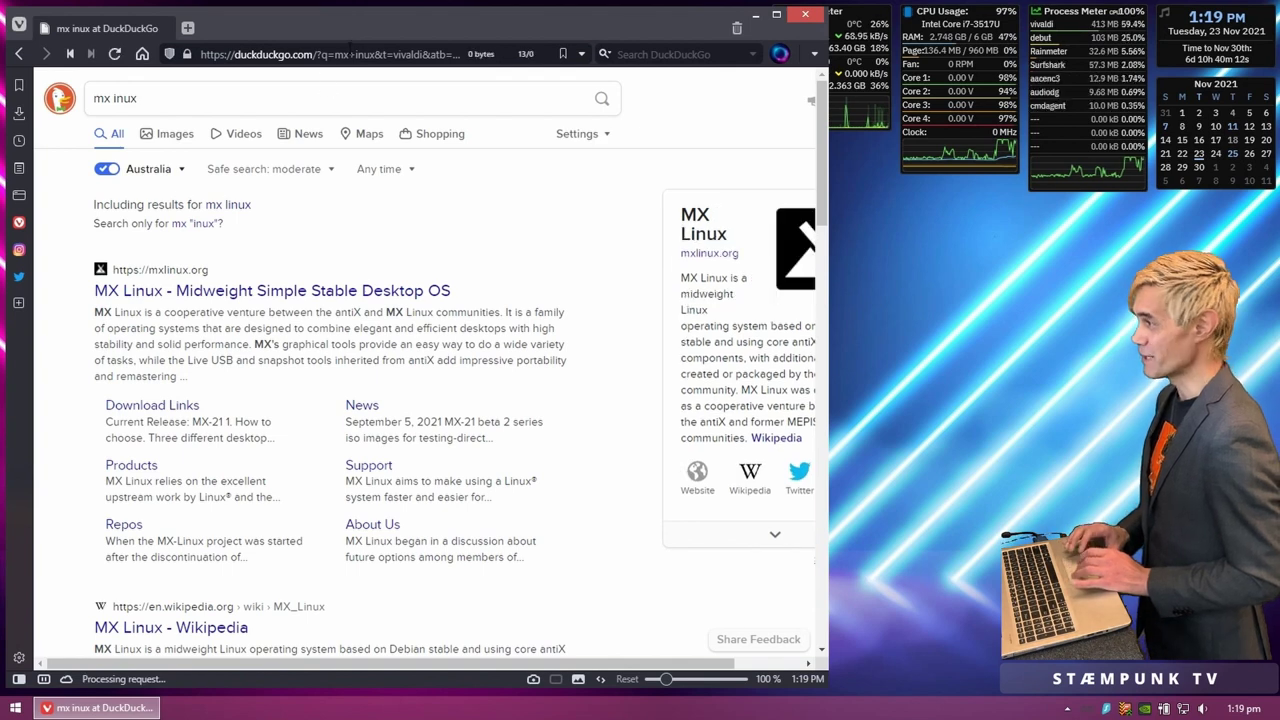
# Step: Go to mxlinux.org's Download Links page and scroll to the Xfce, KDE and Fluxbox editions
pyautogui.click(192, 291)
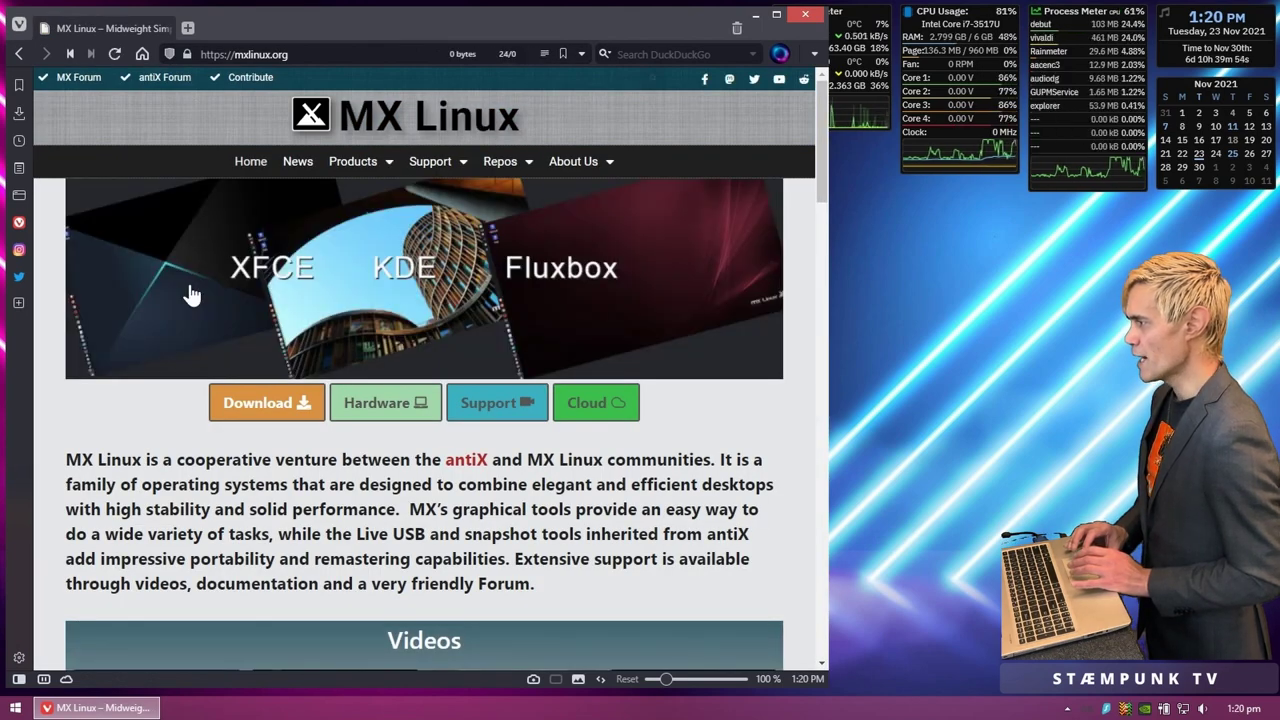
pyautogui.click(266, 404)
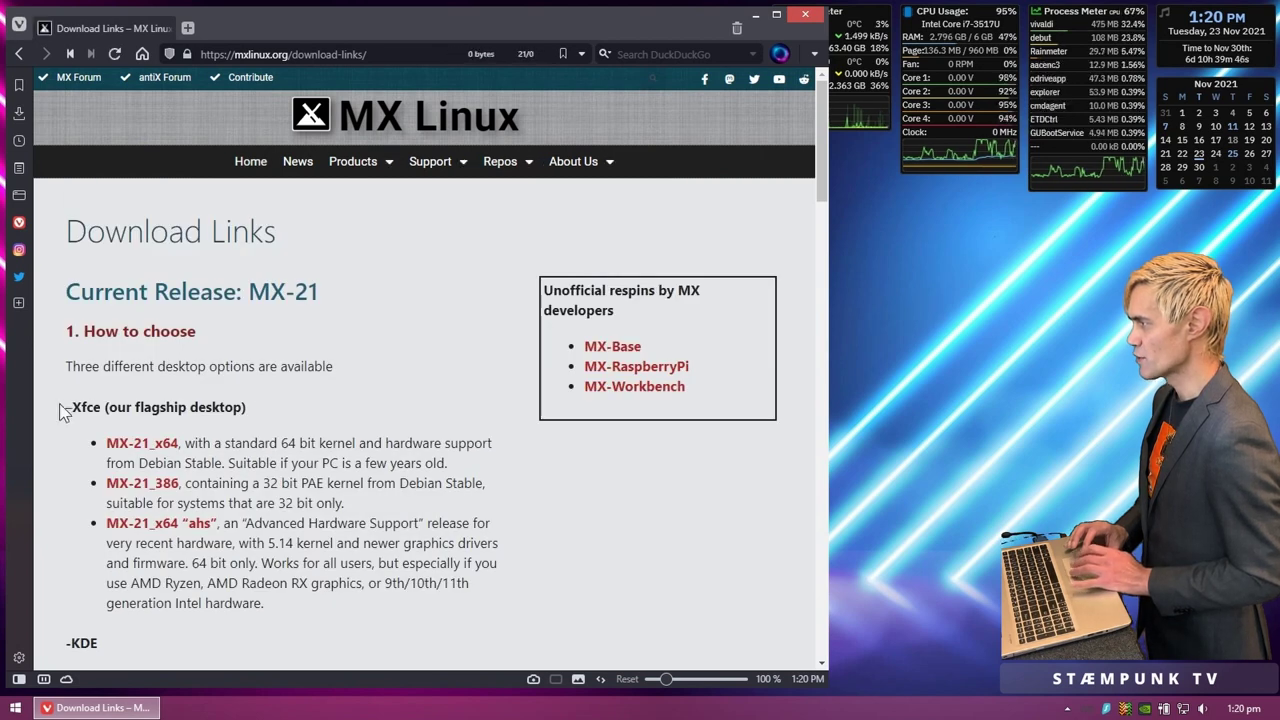
pyautogui.scroll(-2, 60, 408)
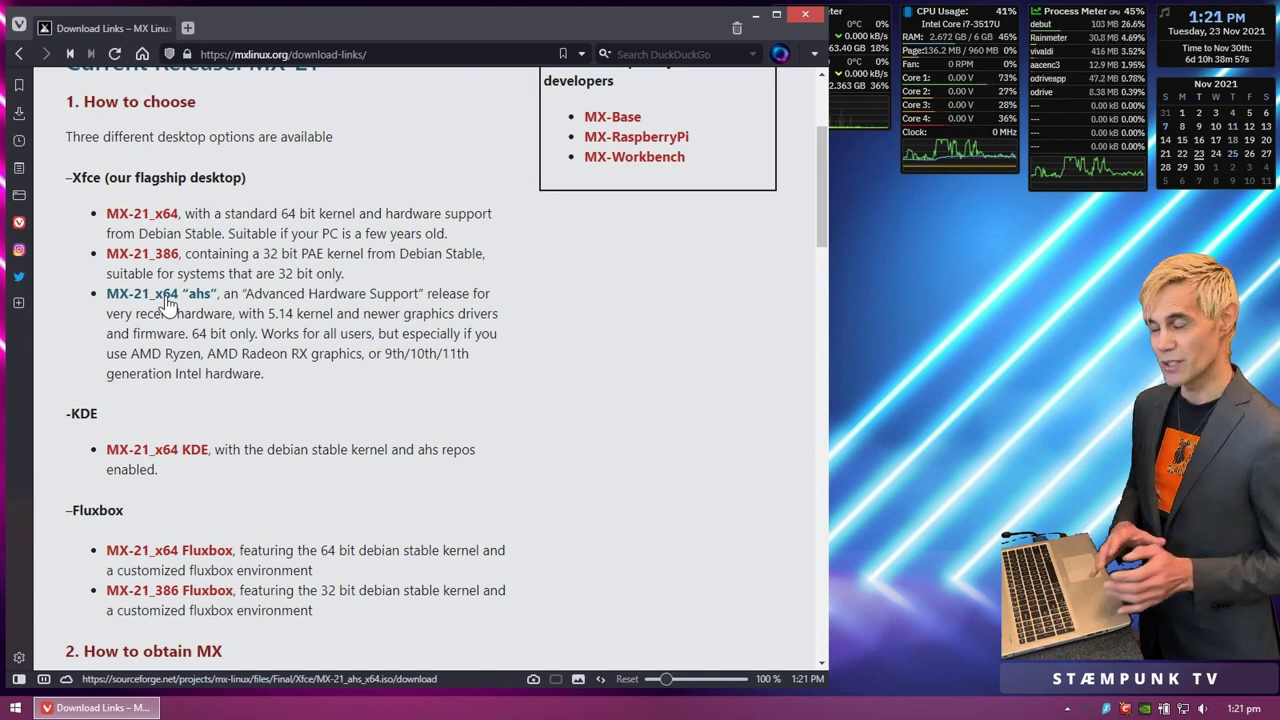
# Step: Highlight the AMD Ryzen/Radeon line and the word Fluxbox, then open the Win+X menu
pyautogui.moveTo(131, 354); pyautogui.dragTo(469, 354)
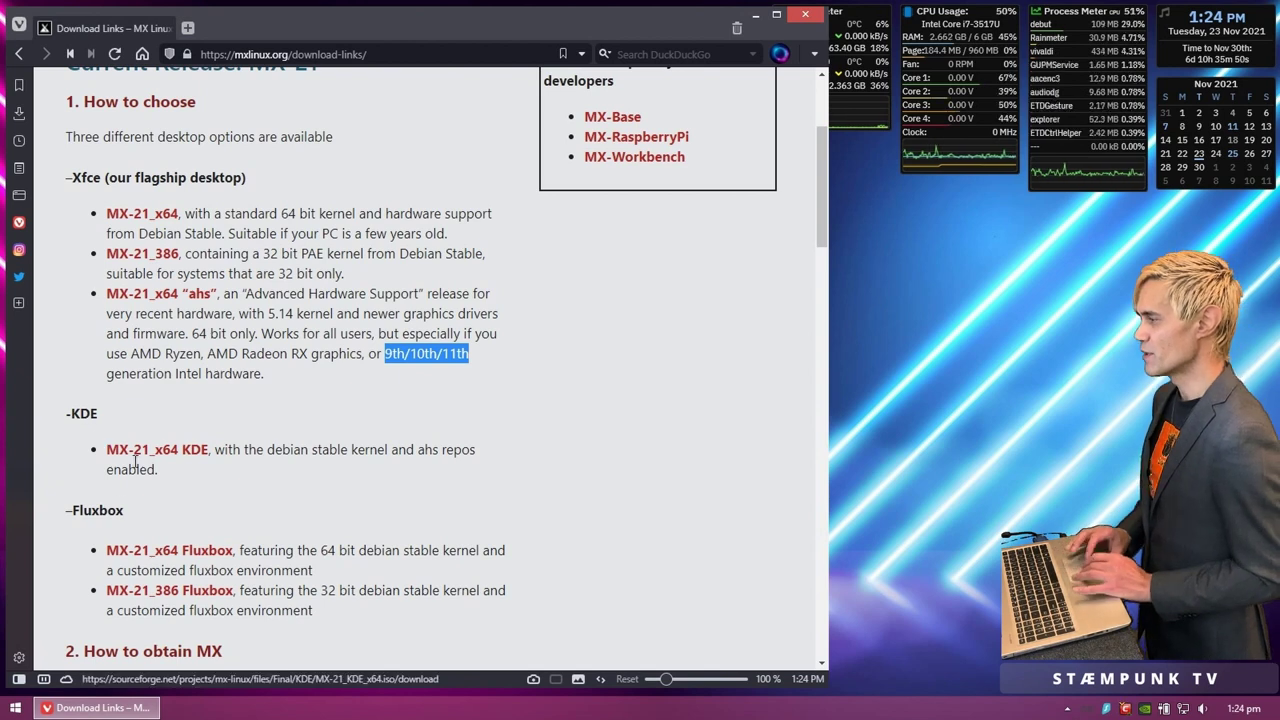
pyautogui.doubleClick(94, 510)
pyautogui.click(66, 550)
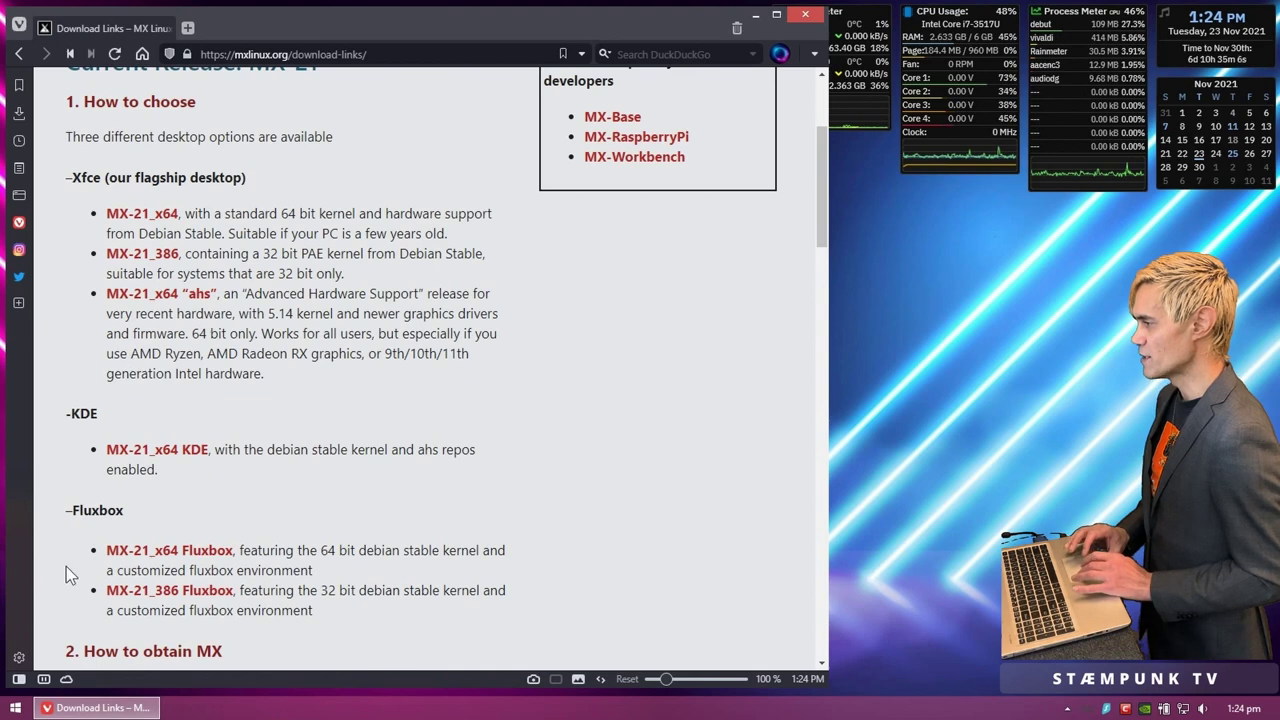
pyautogui.rightClick(18, 708)
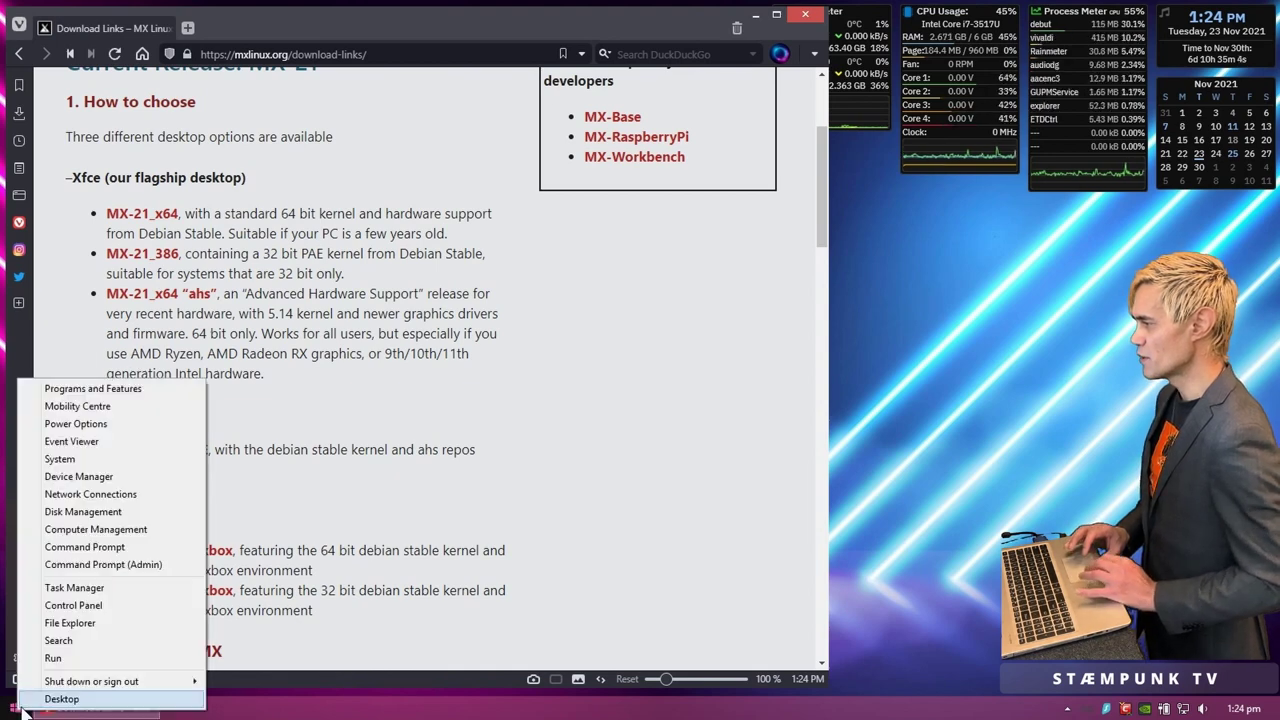
# Step: Open System to confirm a 64-bit operating system with 6.00 GB of RAM
pyautogui.click(86, 460)
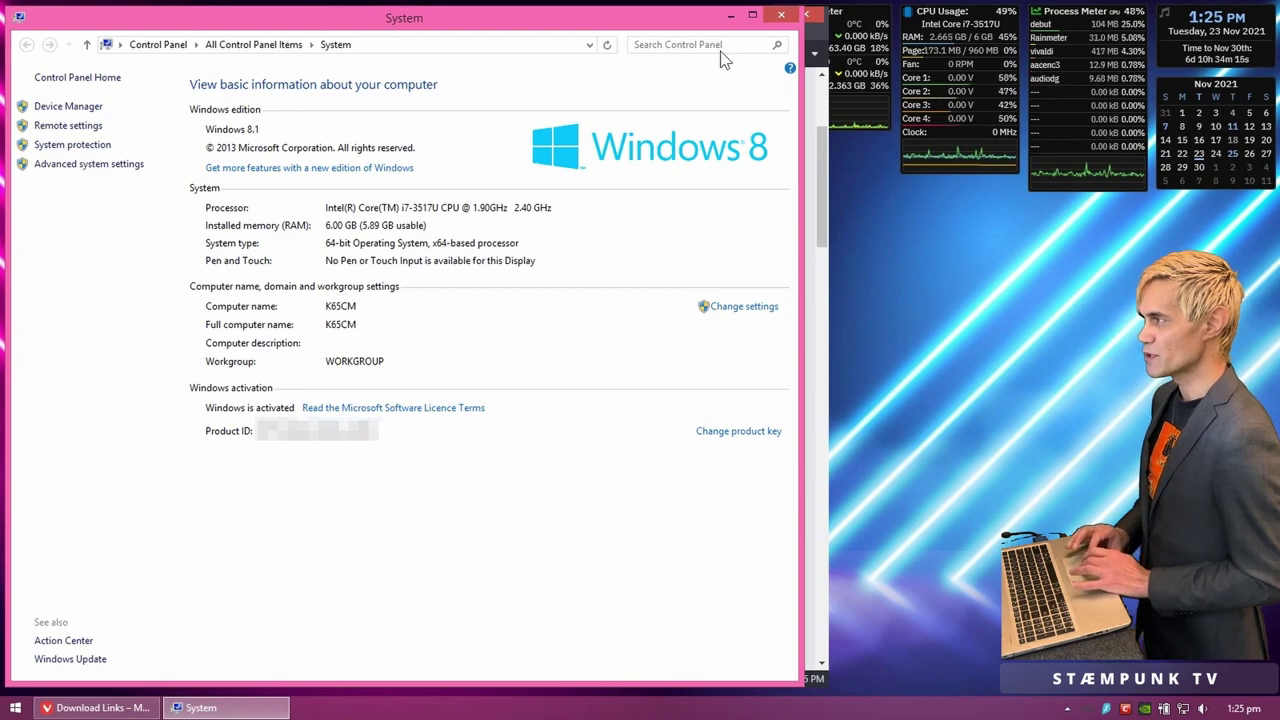
# Step: Close the System window and scroll to the Direct Repo, Mirrors and Torrents download options
pyautogui.click(781, 18)
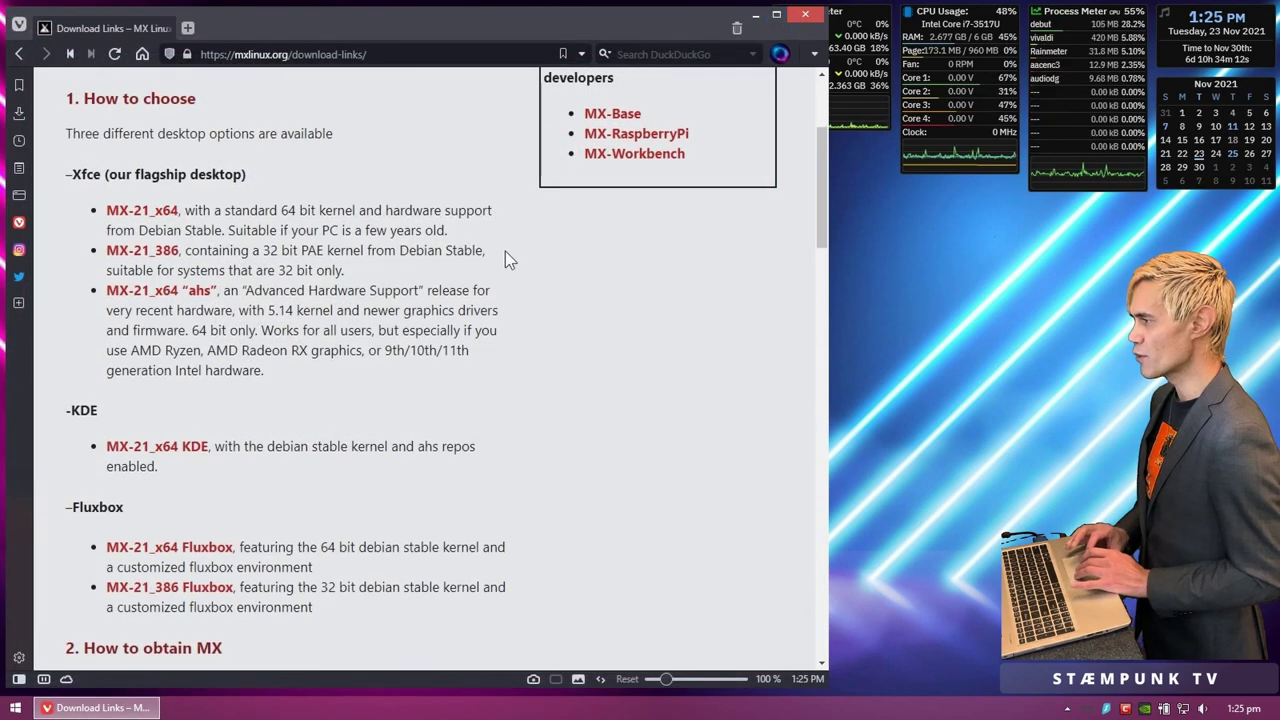
pyautogui.scroll(-5, 505, 258)
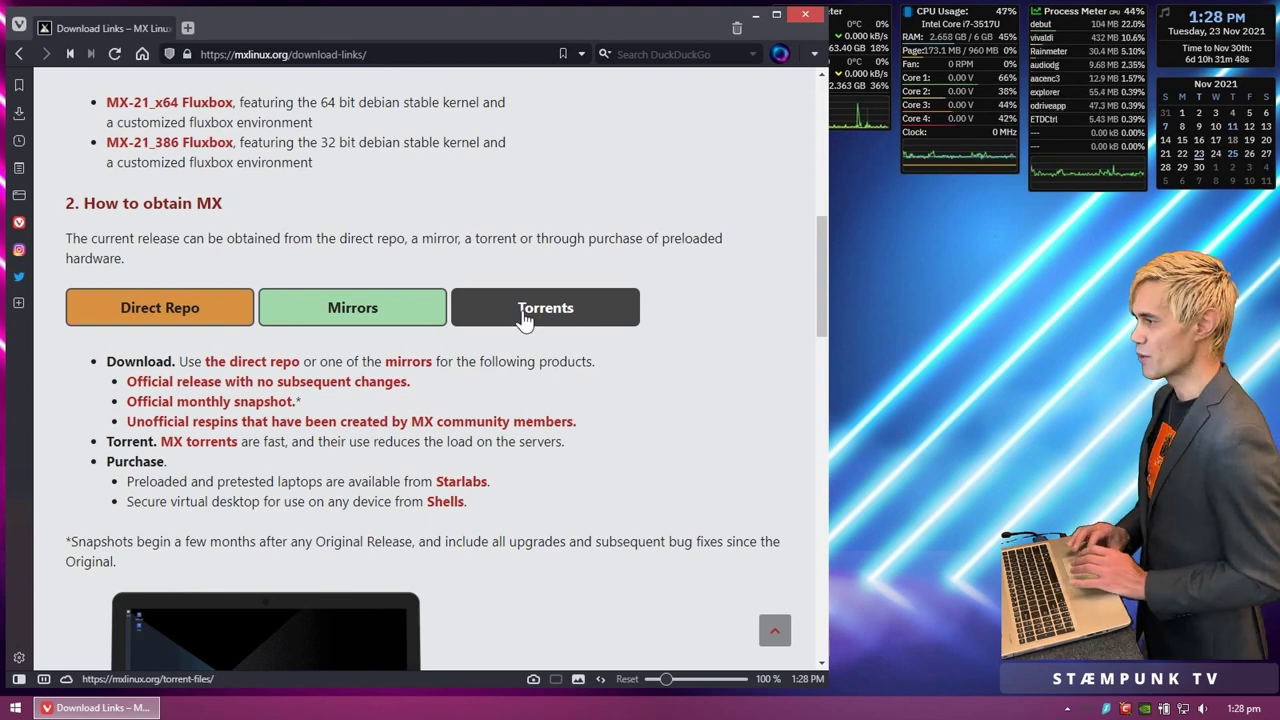
# Step: Save MX-21_x64.iso.torrent from the mxlinux.org Torrents page using the MX-21 64 bit link
pyautogui.click(524, 318)
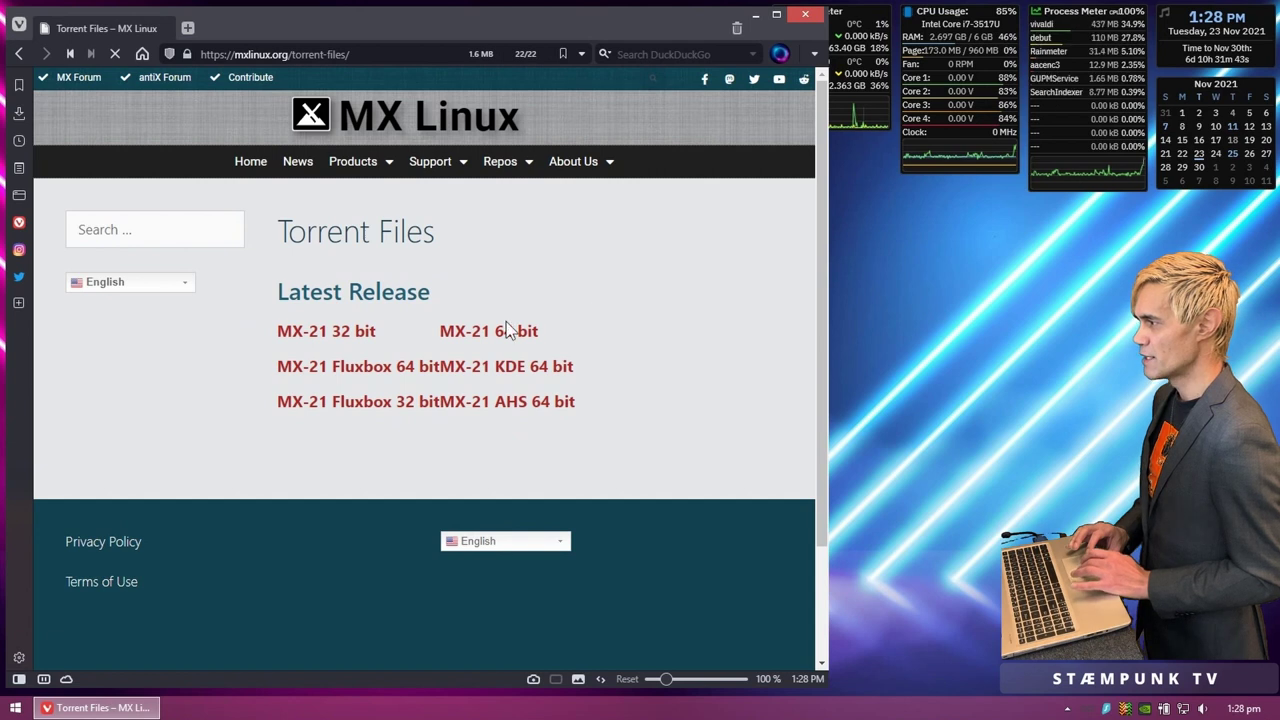
pyautogui.click(480, 340)
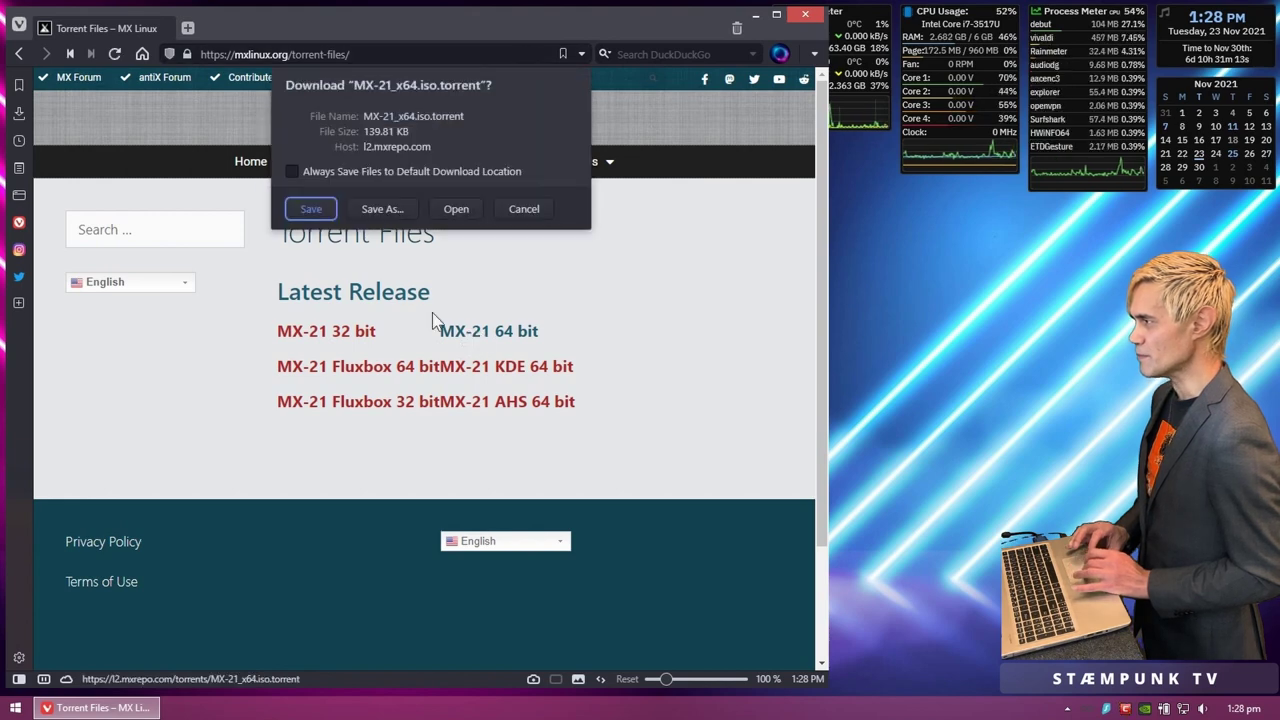
pyautogui.click(313, 210)
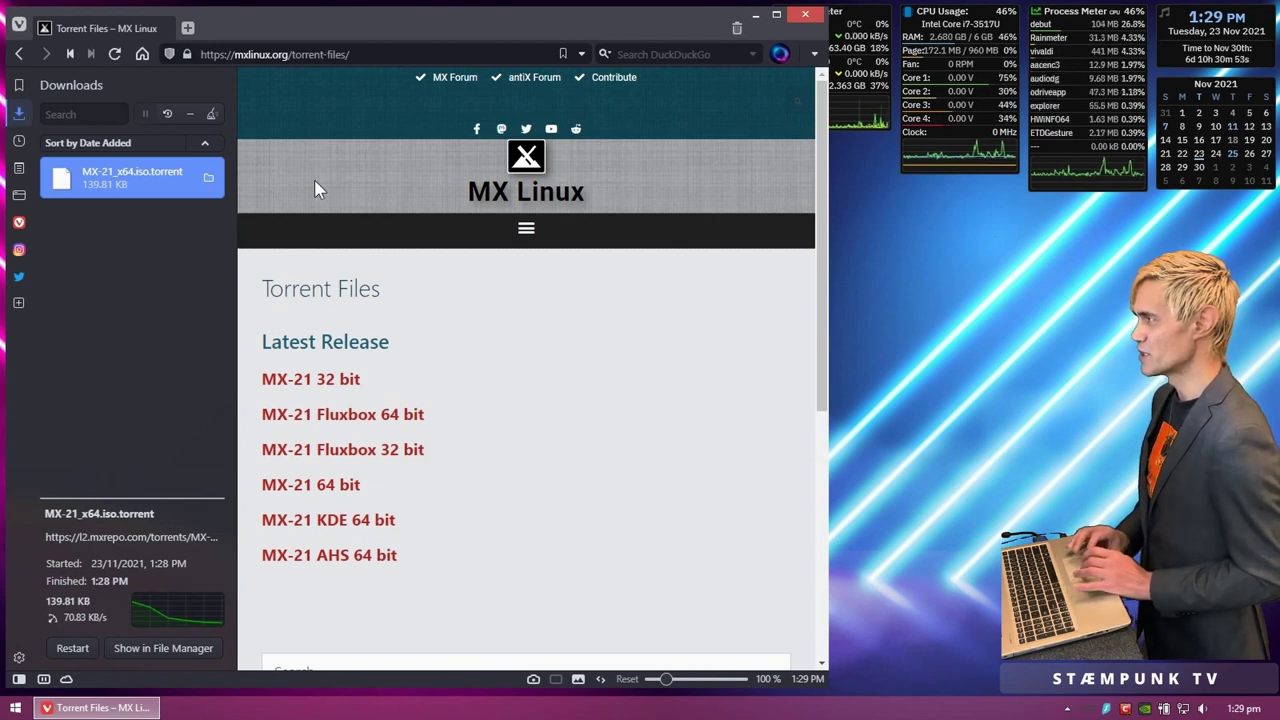
# Step: Search for qbittorrent in a new tab and open the official site's download page
pyautogui.click(188, 29)
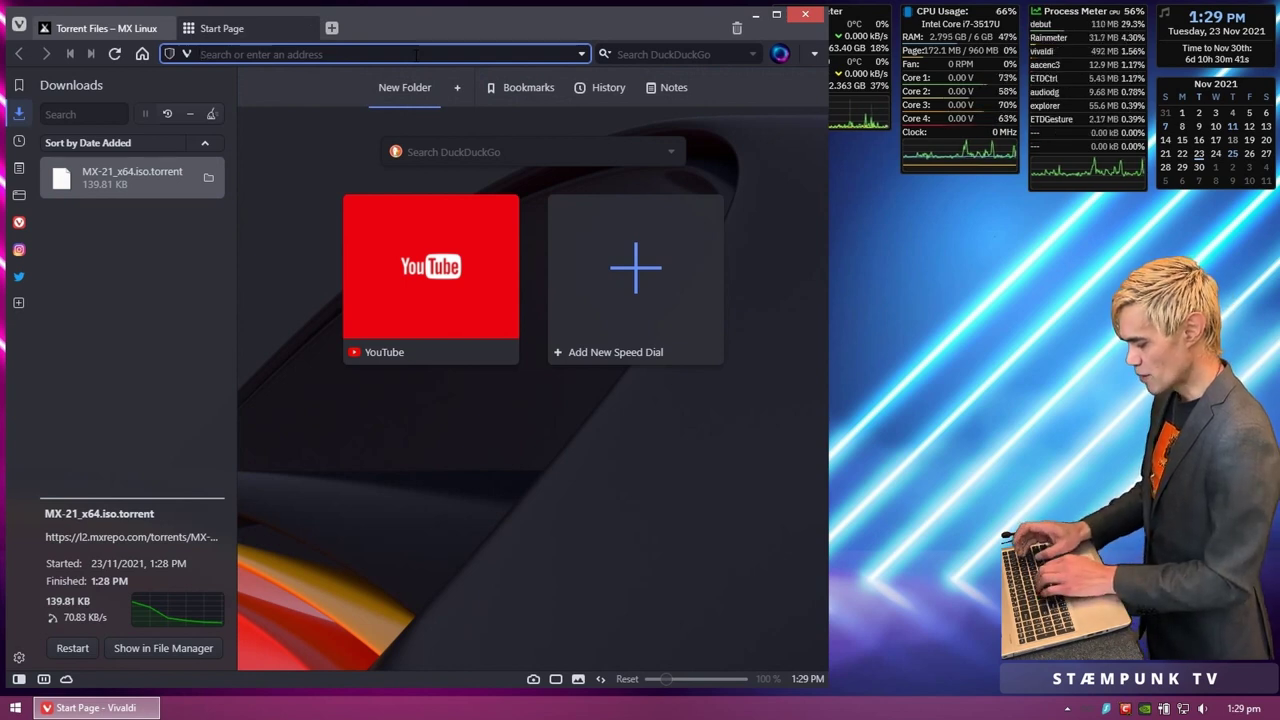
pyautogui.write('qbittorr')
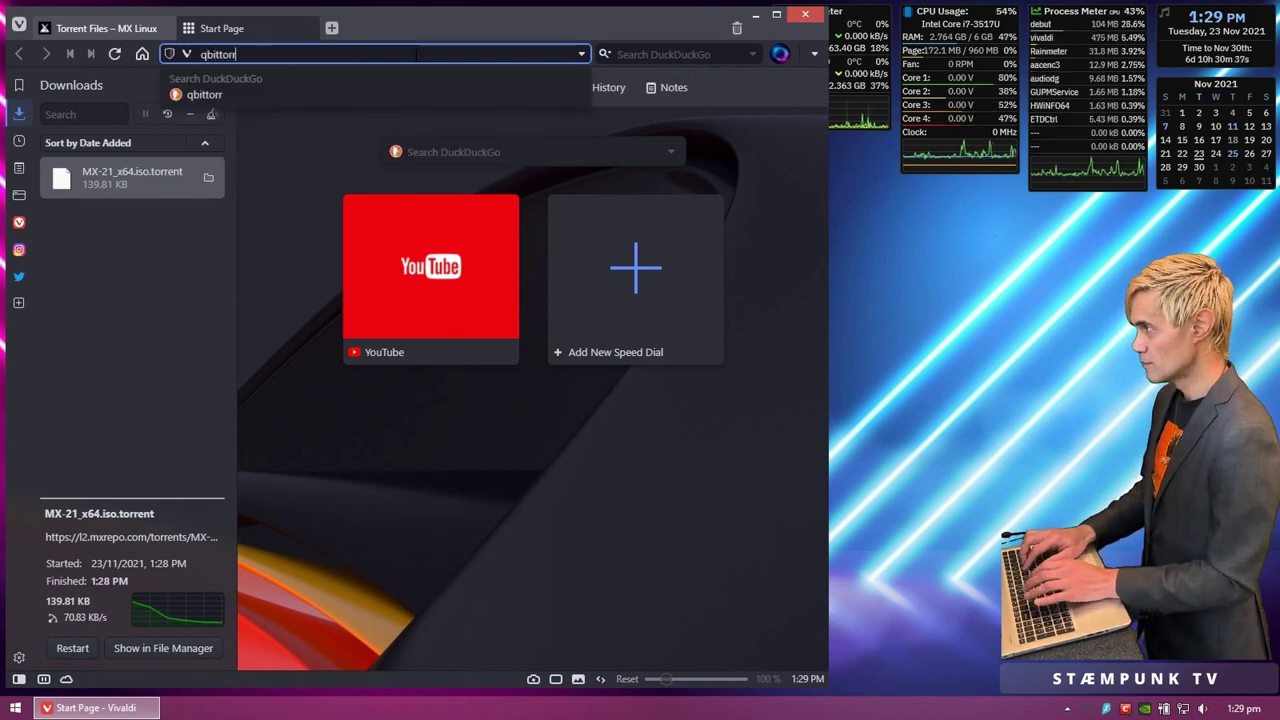
pyautogui.write('ent')
pyautogui.press('Return')
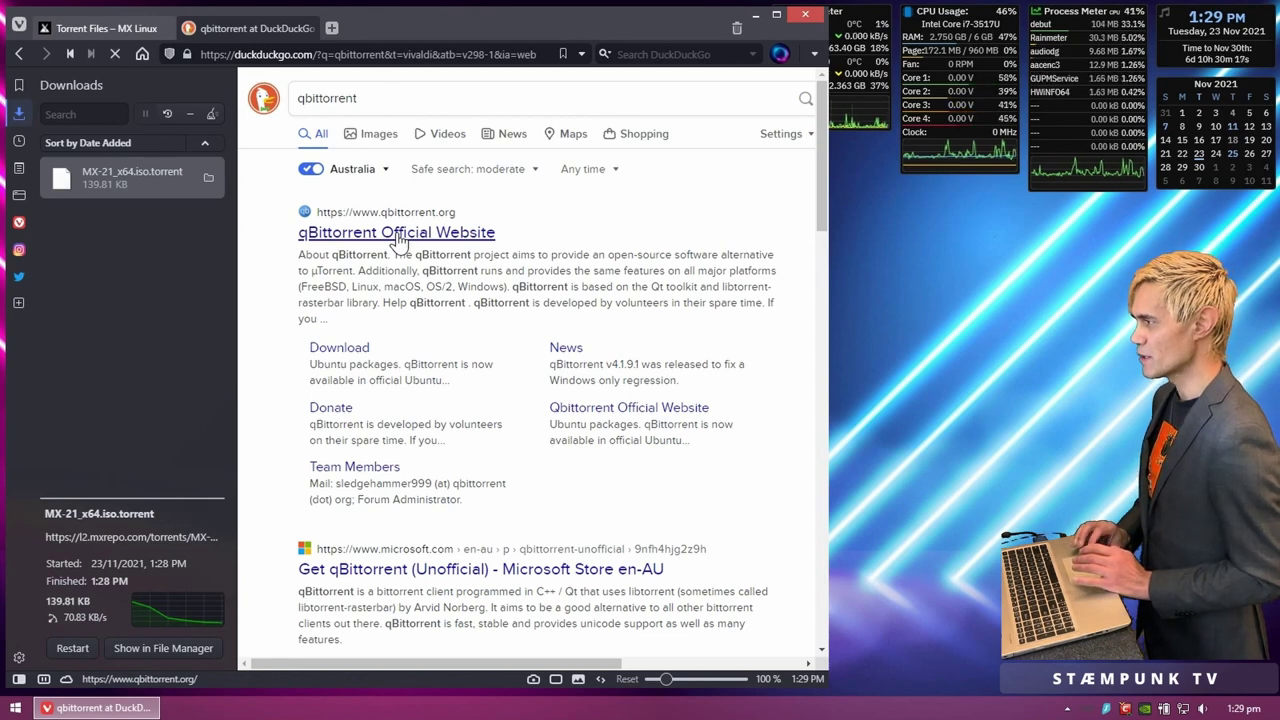
pyautogui.click(398, 233)
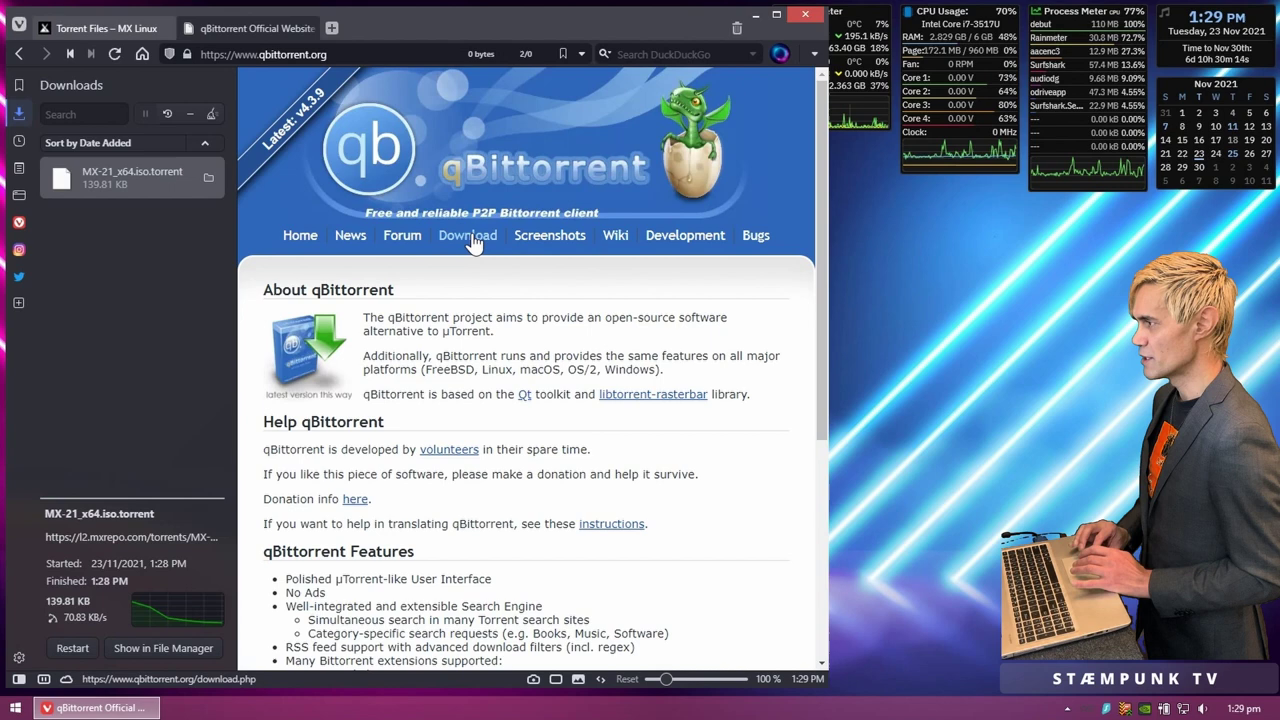
pyautogui.click(473, 242)
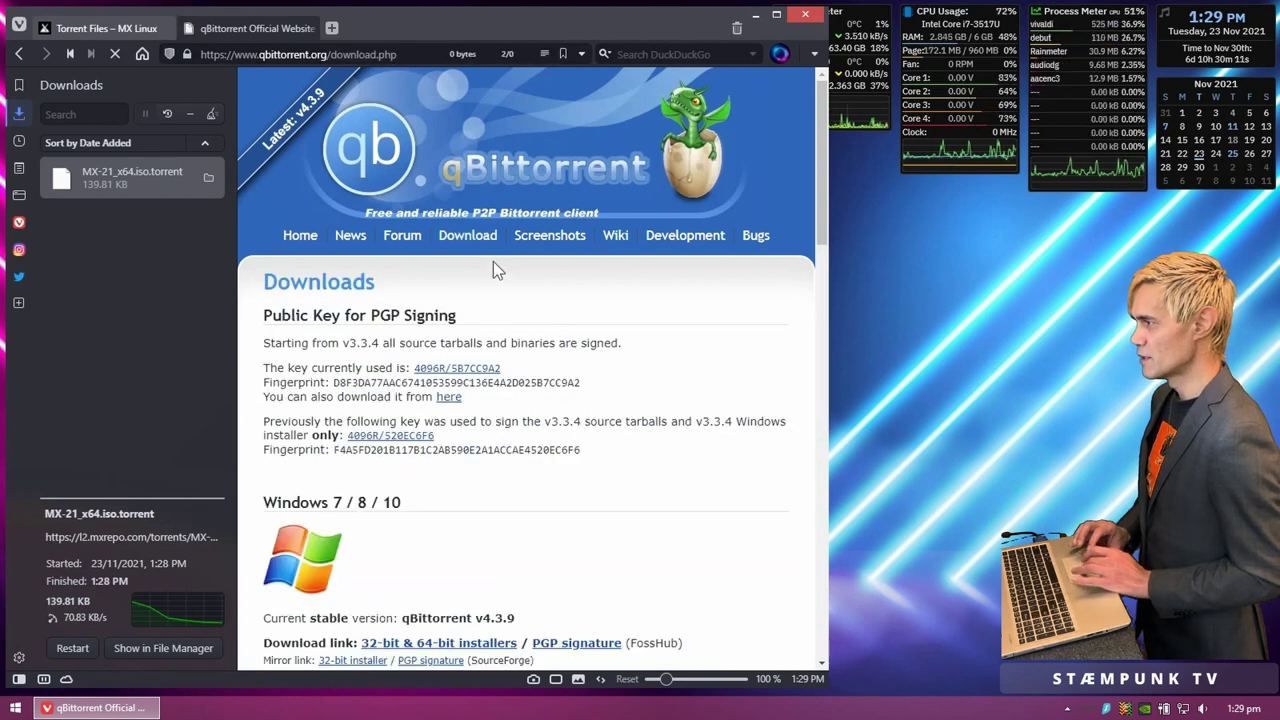
# Step: Download the Windows x64 installer from FossHub and keep it despite the safety warning
pyautogui.scroll(-3, 509, 268)
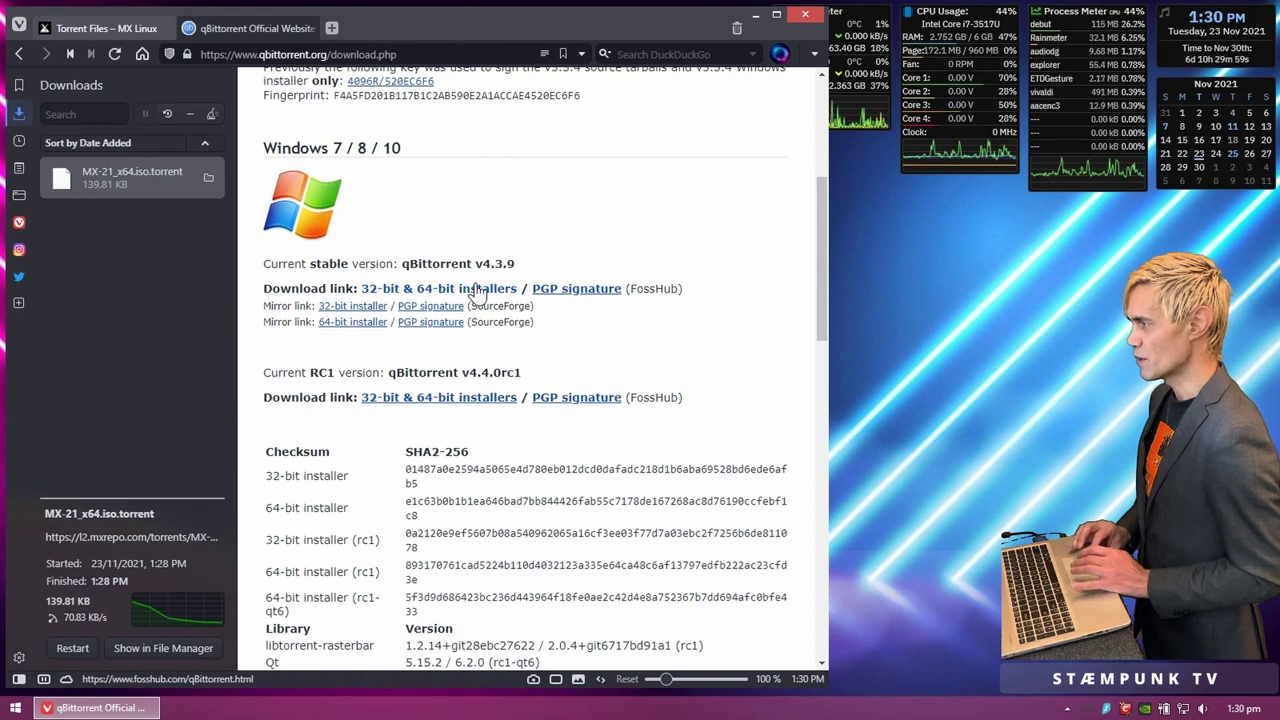
pyautogui.click(477, 290)
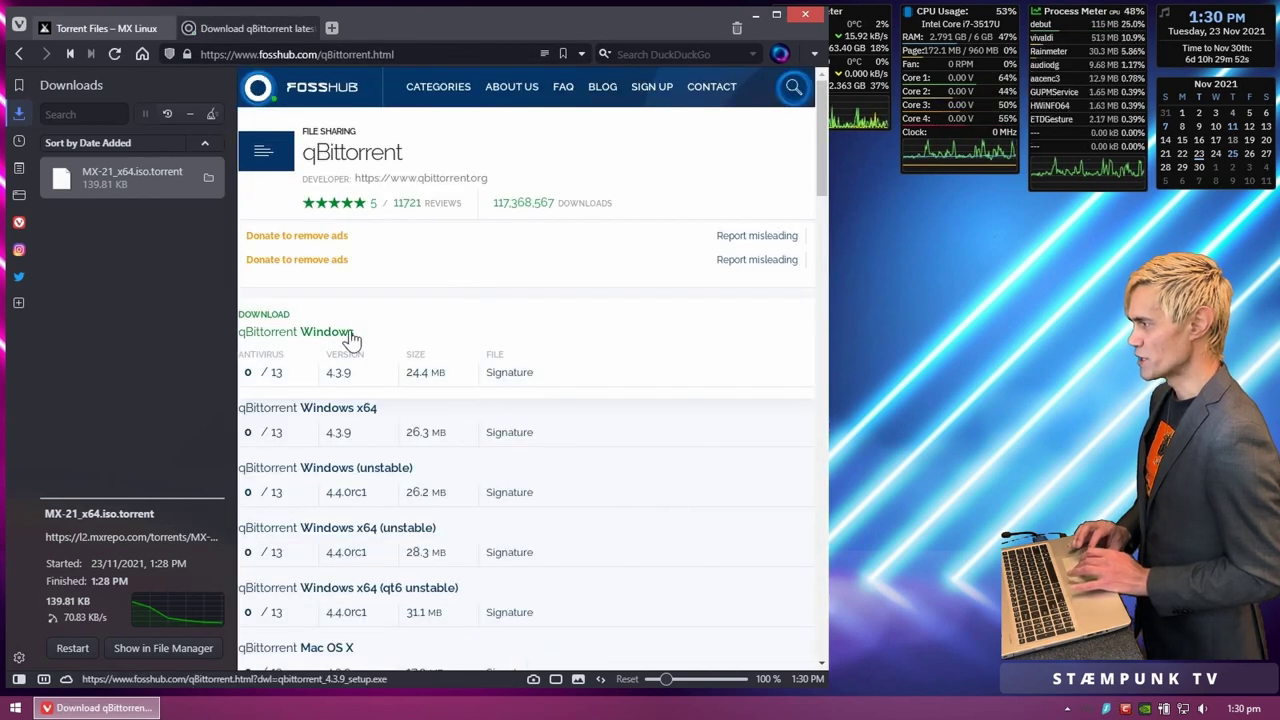
pyautogui.click(335, 413)
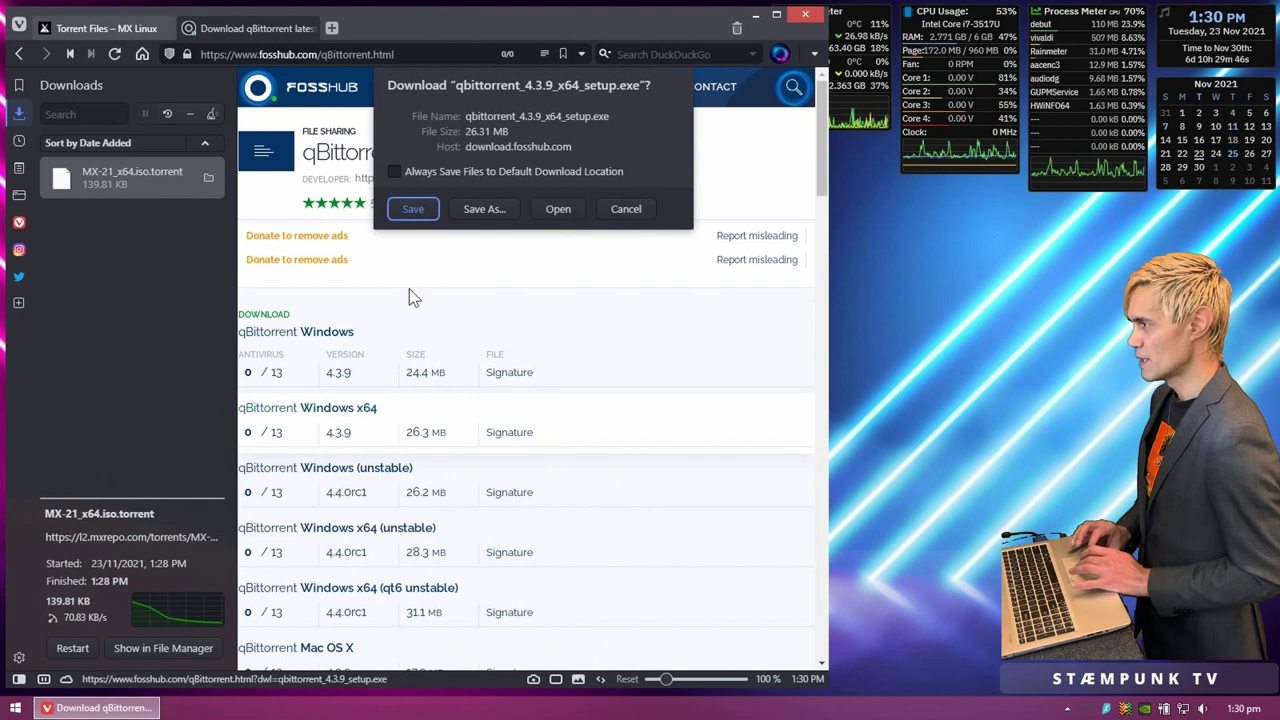
pyautogui.click(420, 212)
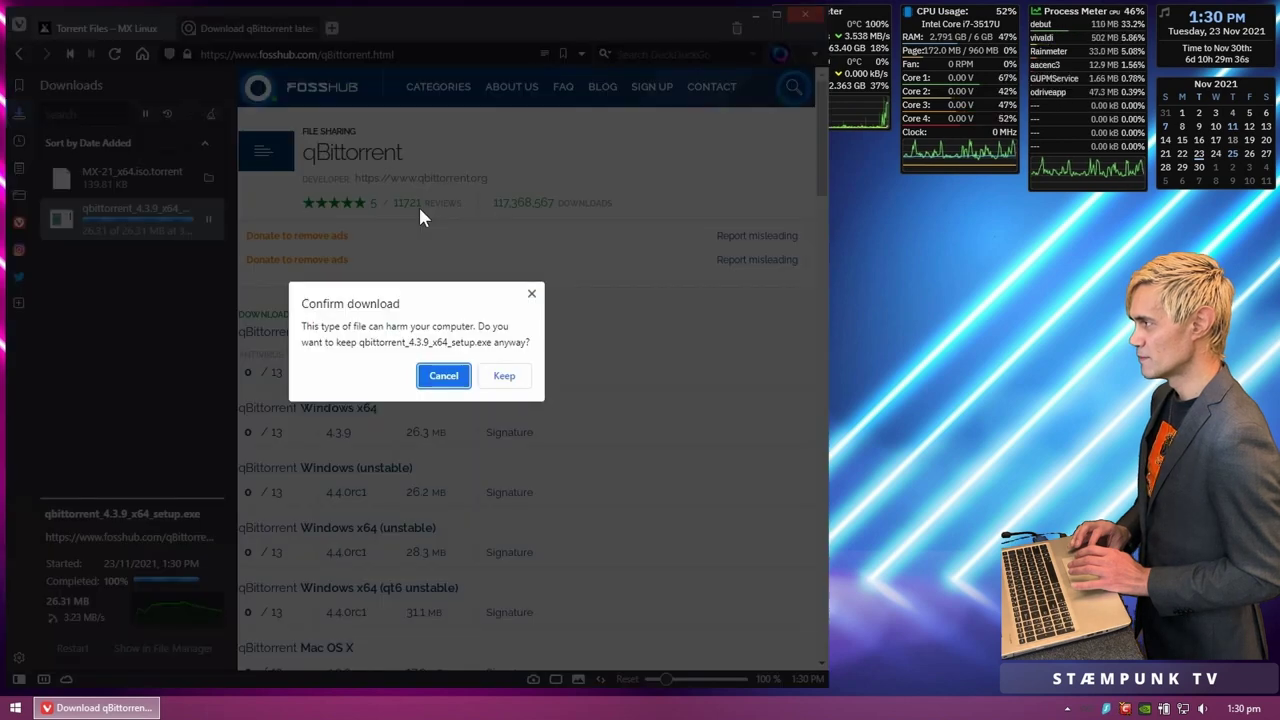
pyautogui.click(503, 374)
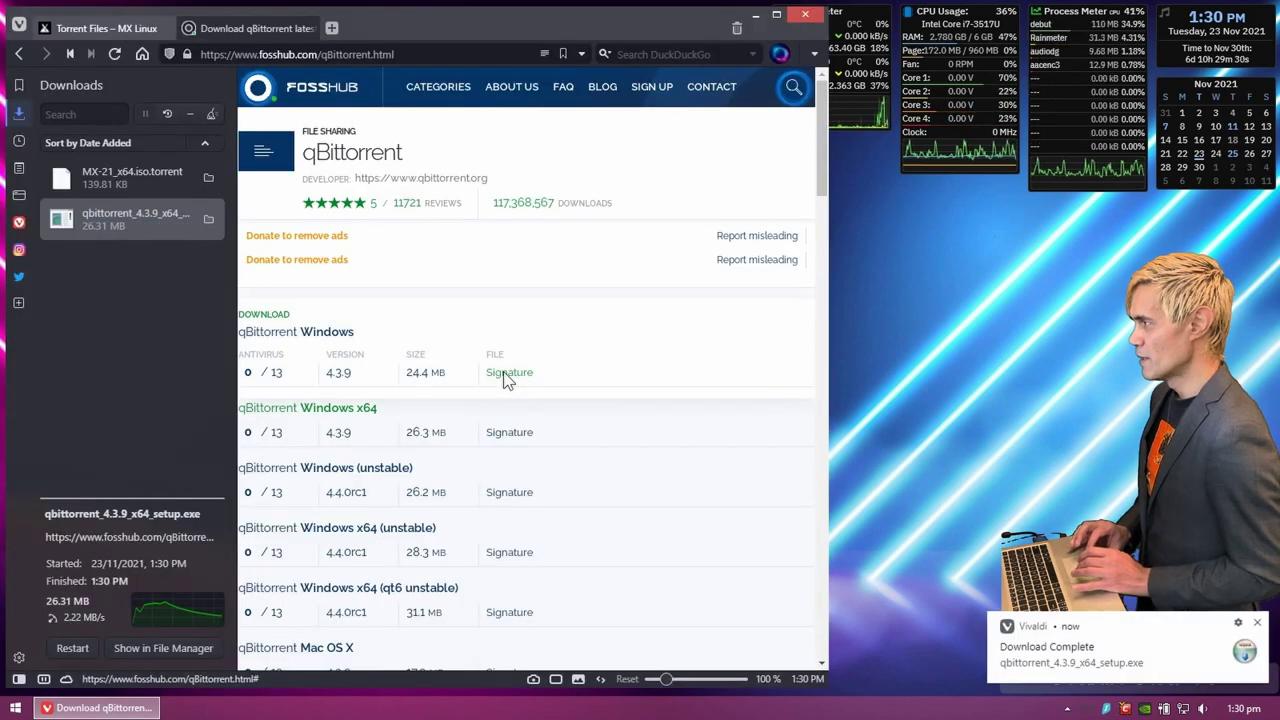
# Step: Run qbittorrent_4.3.9_x64_setup.exe with permission granted and English as the installer language
pyautogui.doubleClick(132, 212)
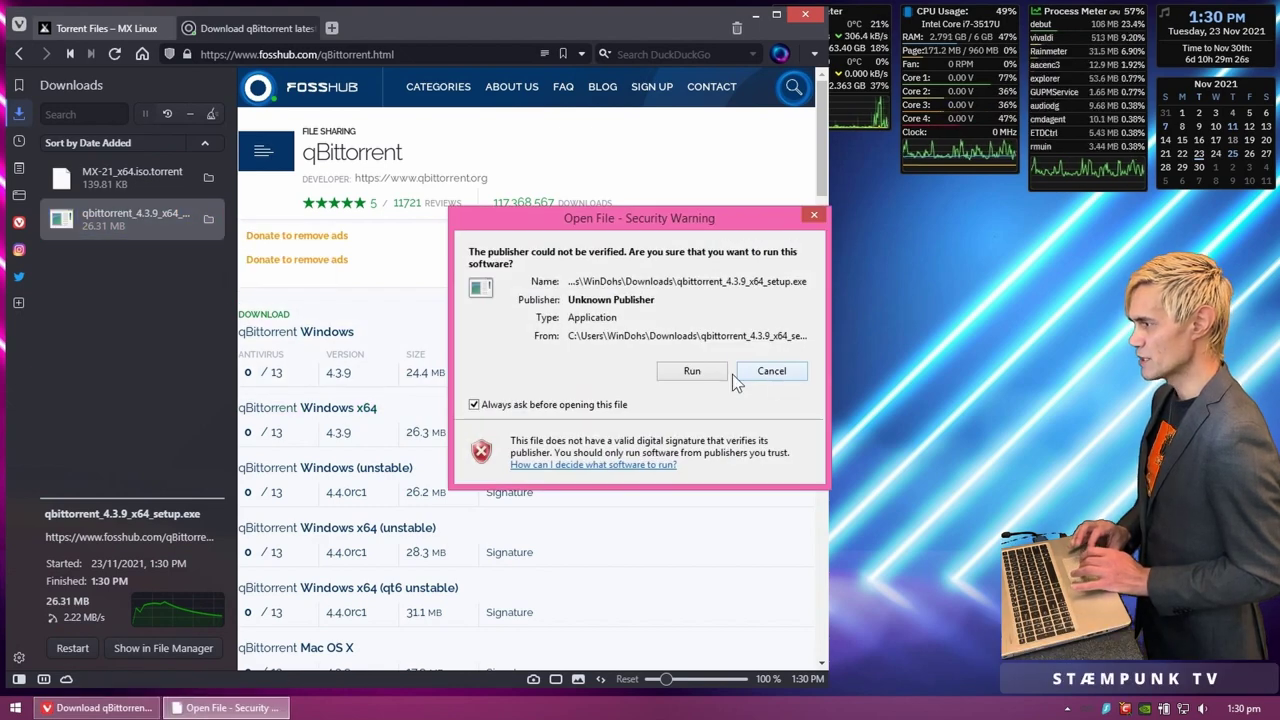
pyautogui.click(692, 371)
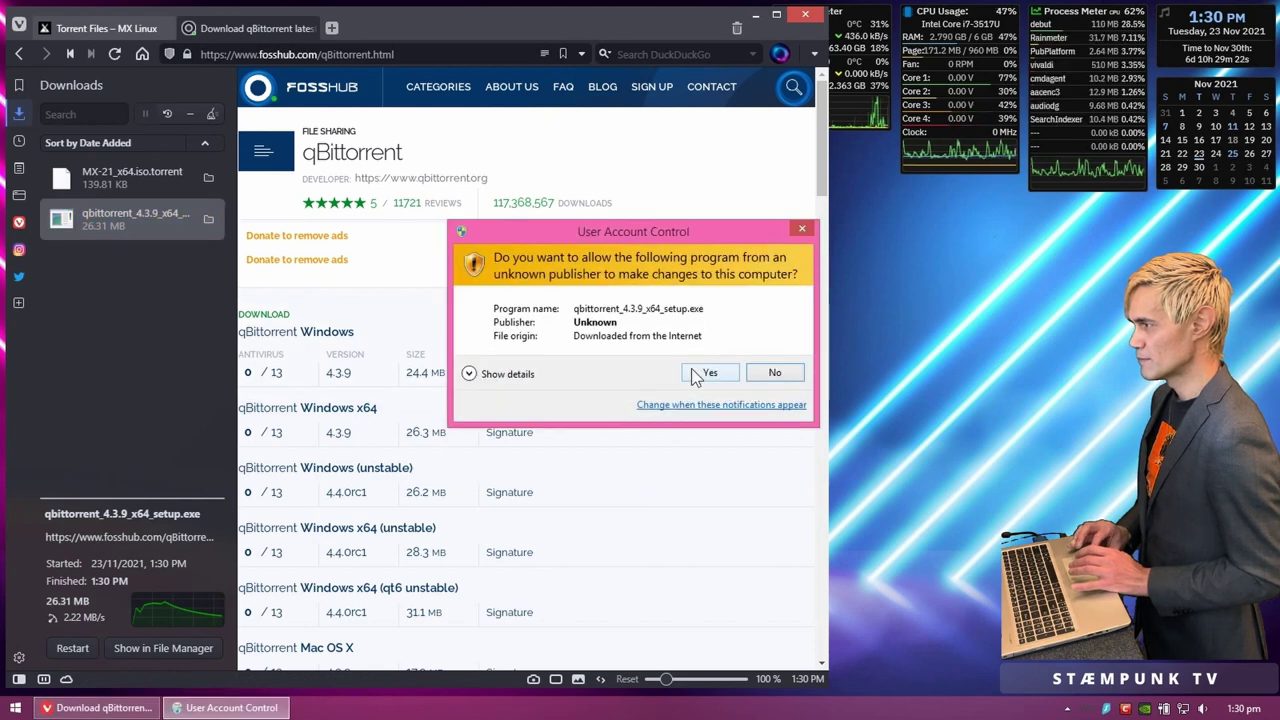
pyautogui.click(691, 368)
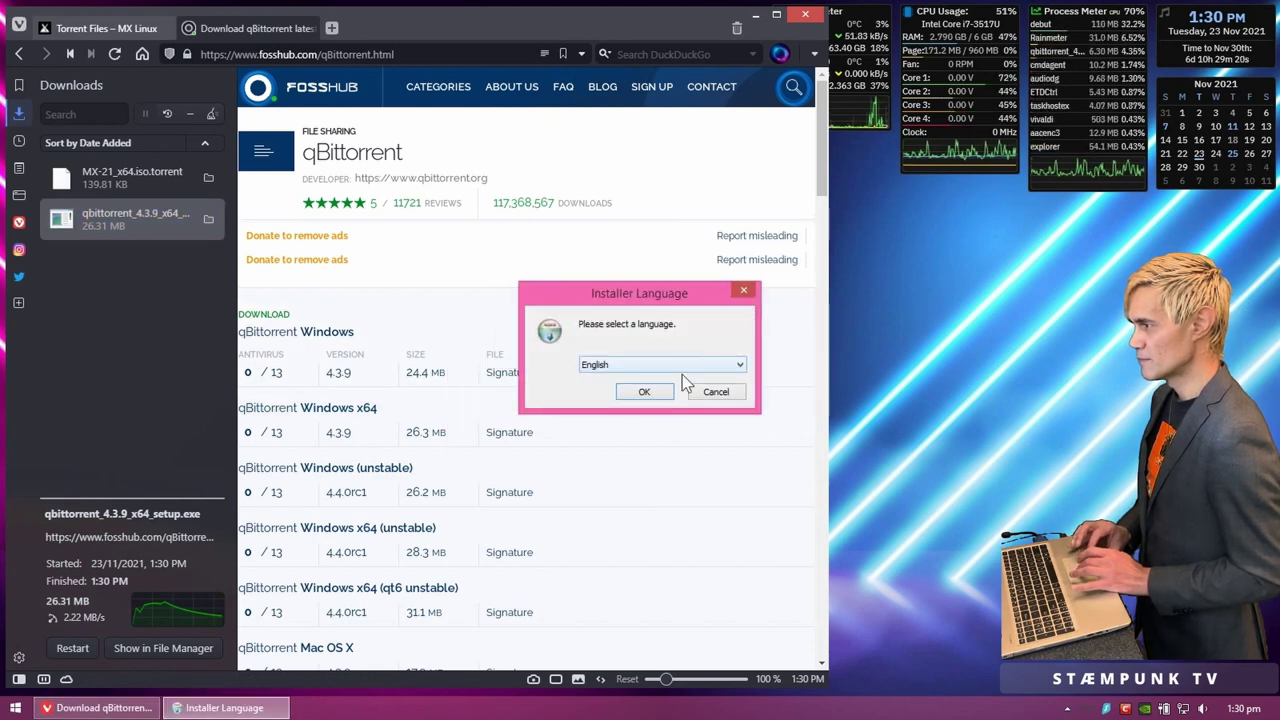
pyautogui.click(648, 392)
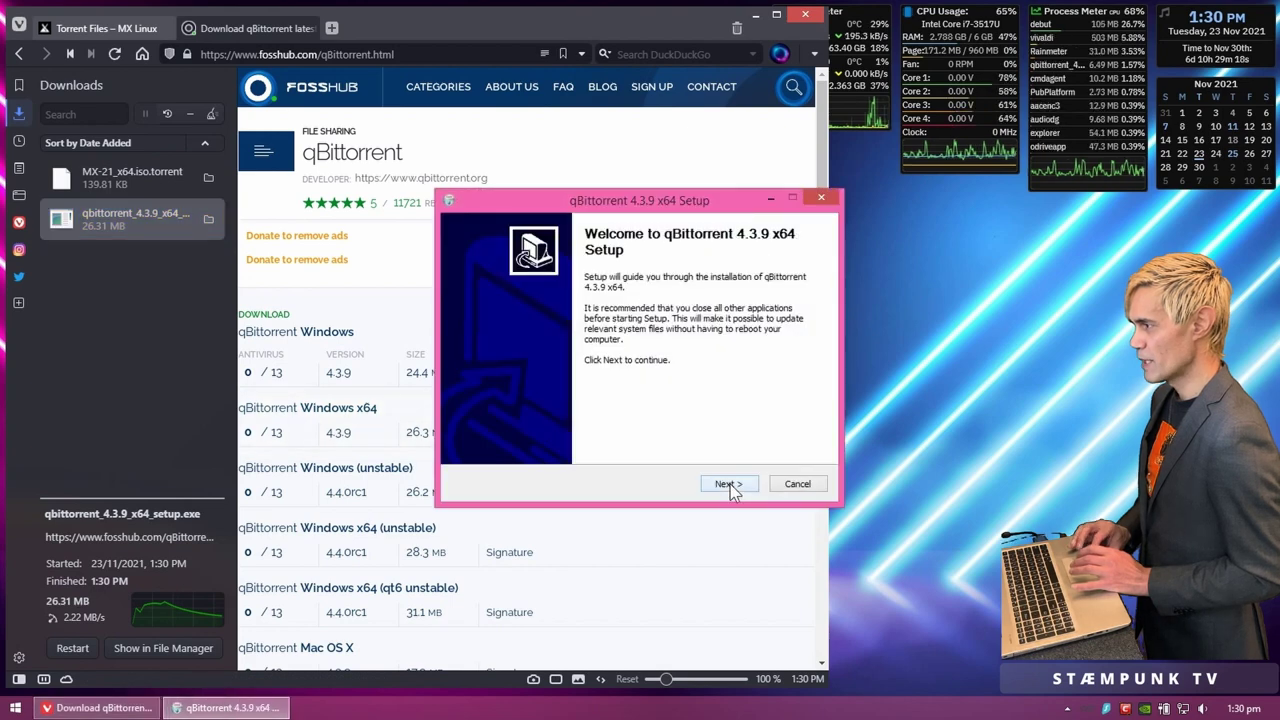
# Step: Accept the licence, install to the default folder, and finish with Launch qBittorrent ticked
pyautogui.click(729, 484)
pyautogui.click(617, 452)
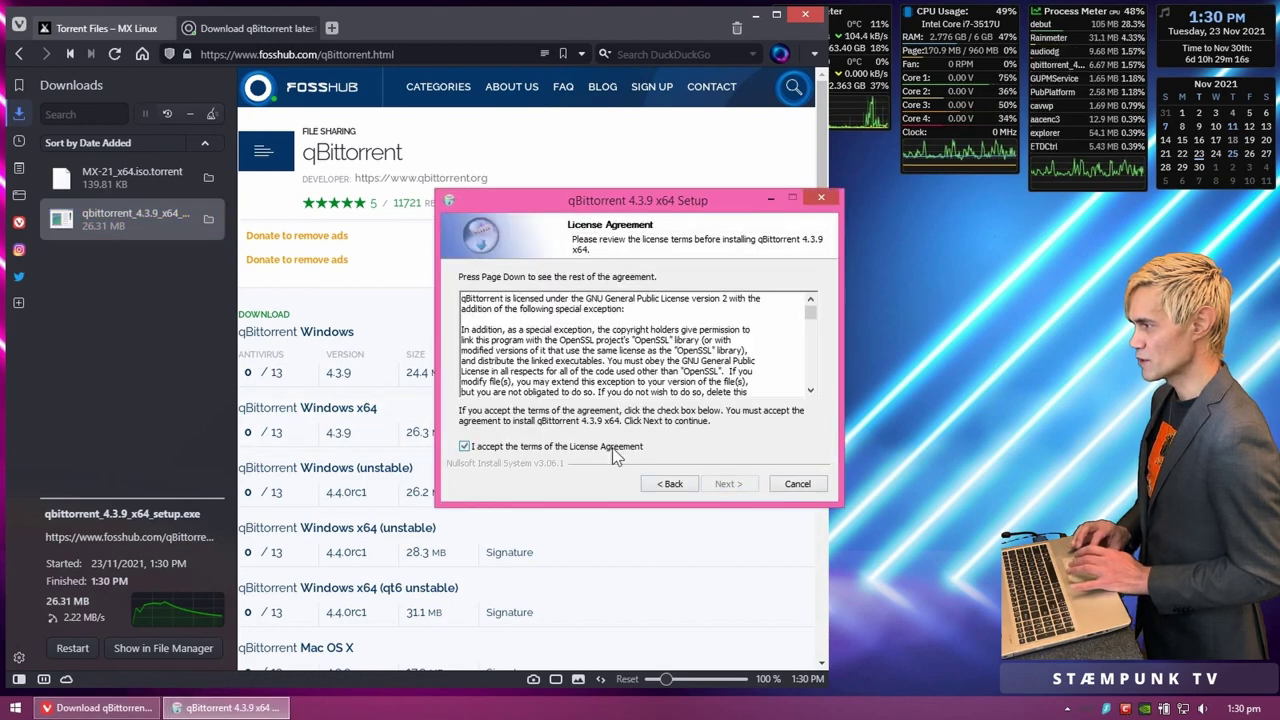
pyautogui.click(729, 485)
pyautogui.click(730, 486)
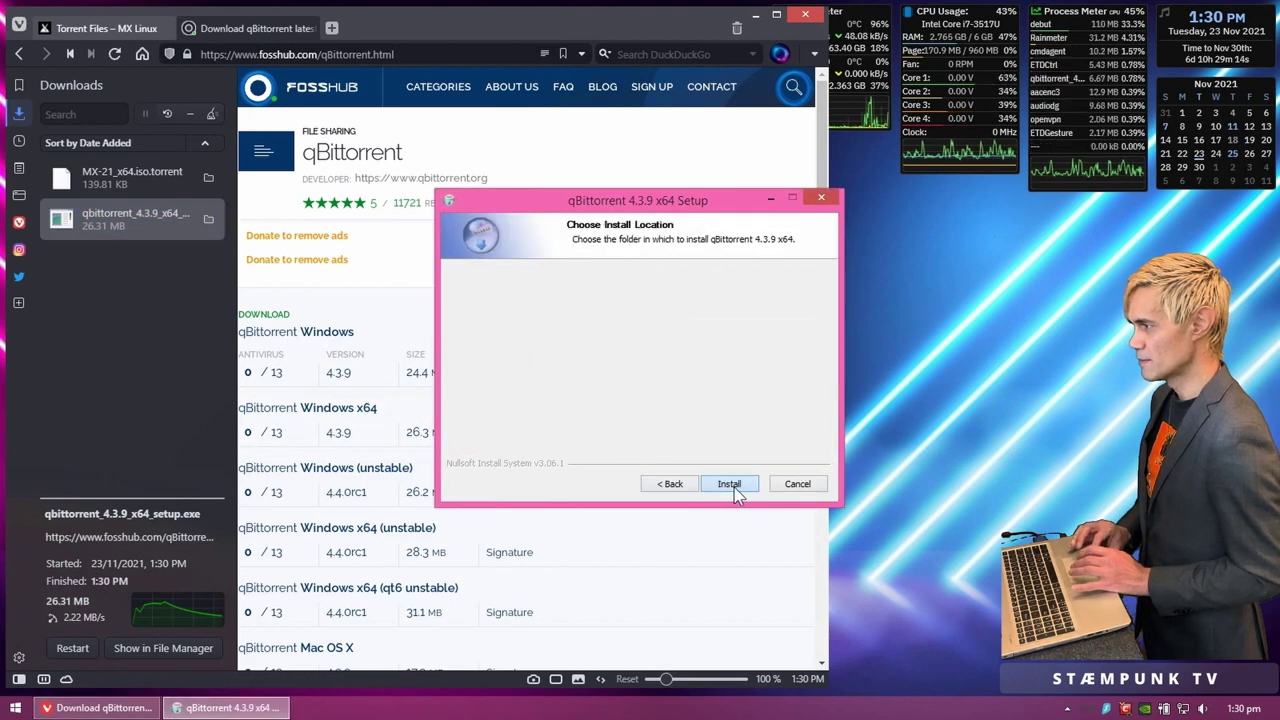
pyautogui.click(730, 486)
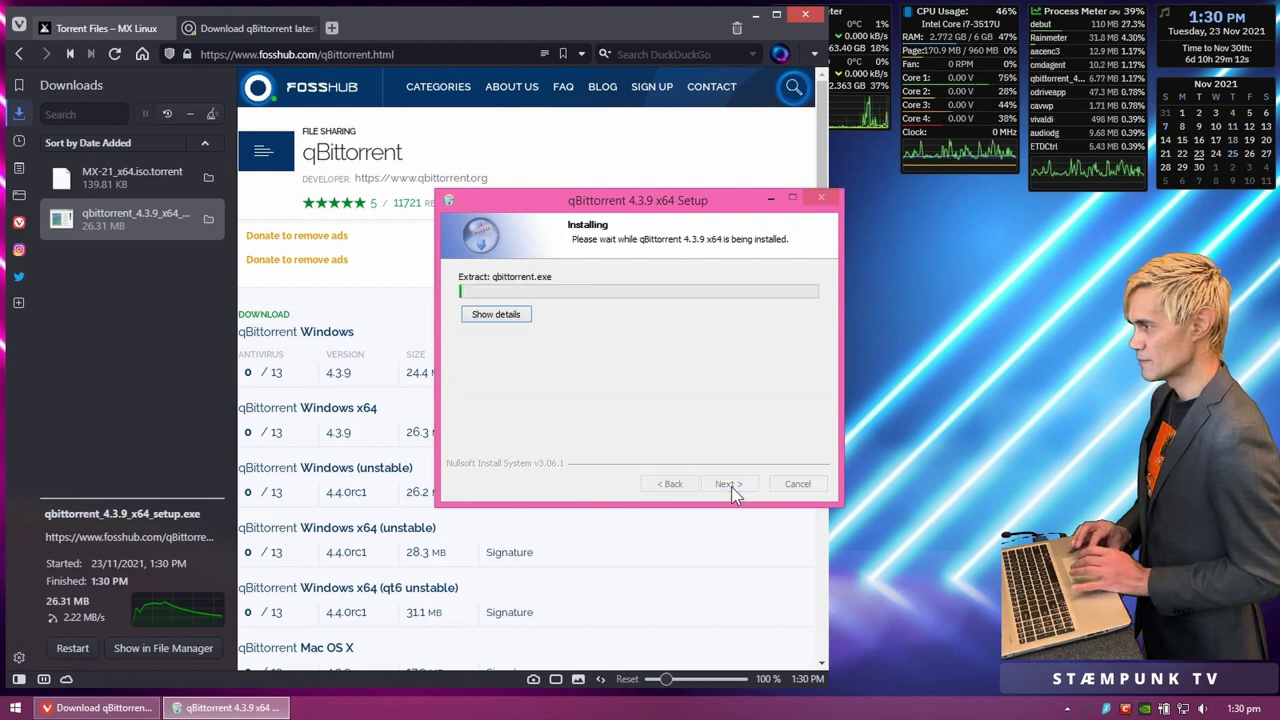
pyautogui.click(522, 313)
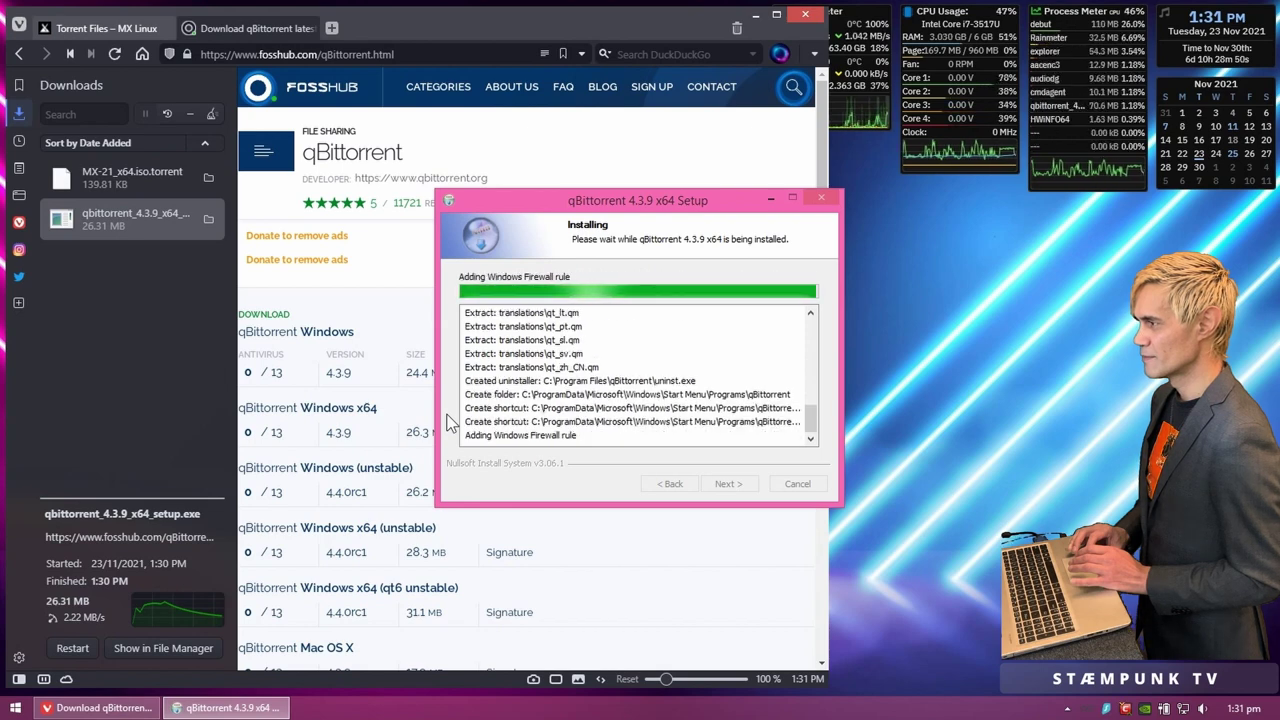
pyautogui.click(728, 484)
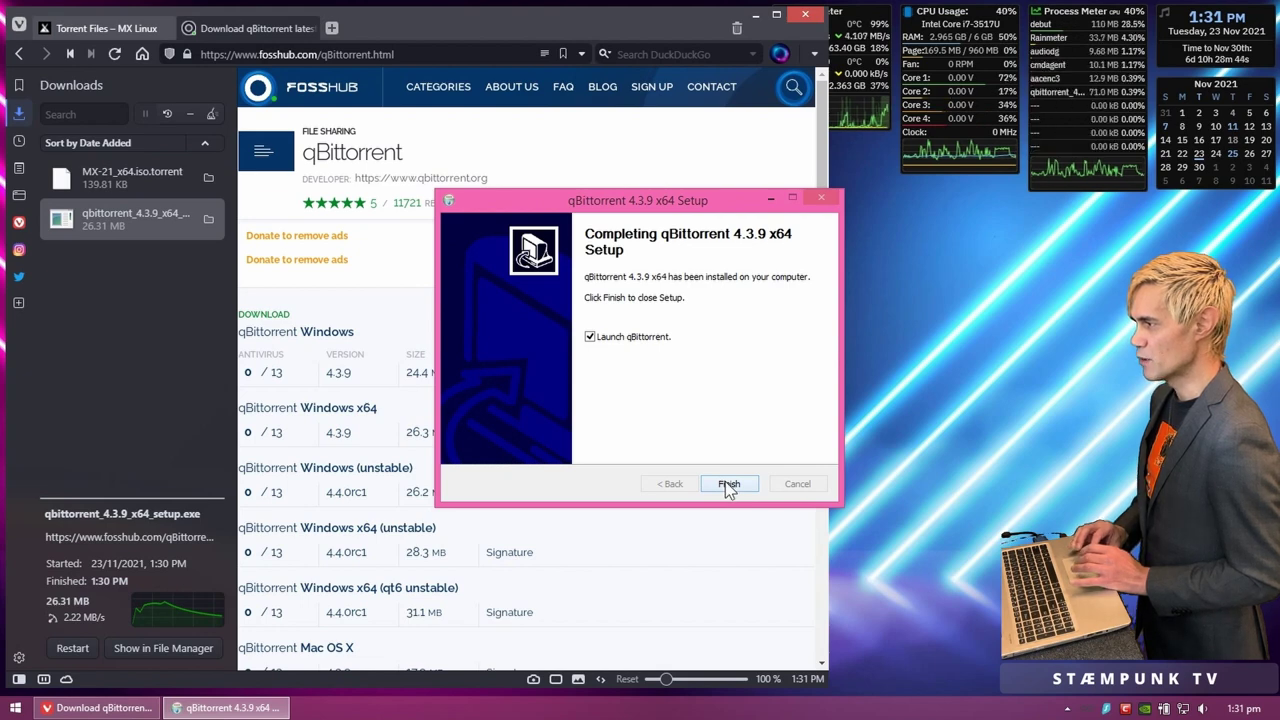
pyautogui.click(728, 485)
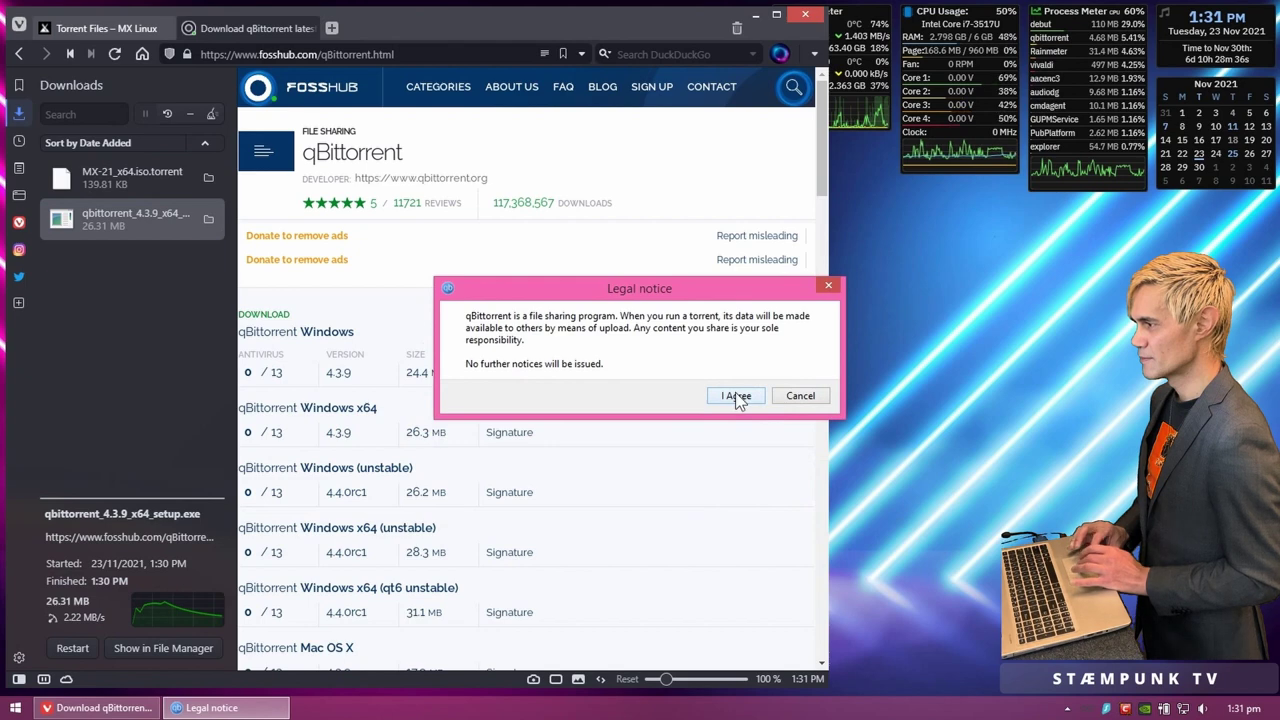
# Step: Accept the legal notice and add MX-21_x64.iso.torrent to qBittorrent, saving to Downloads
pyautogui.click(737, 397)
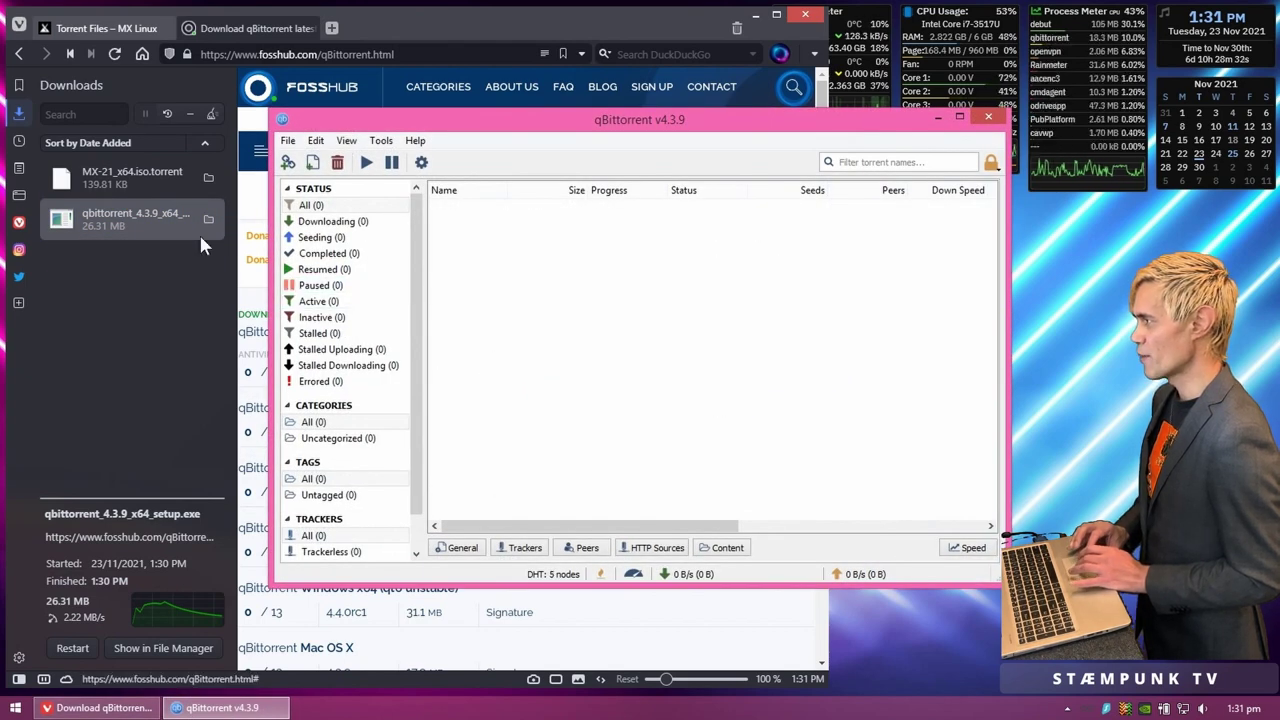
pyautogui.click(130, 173)
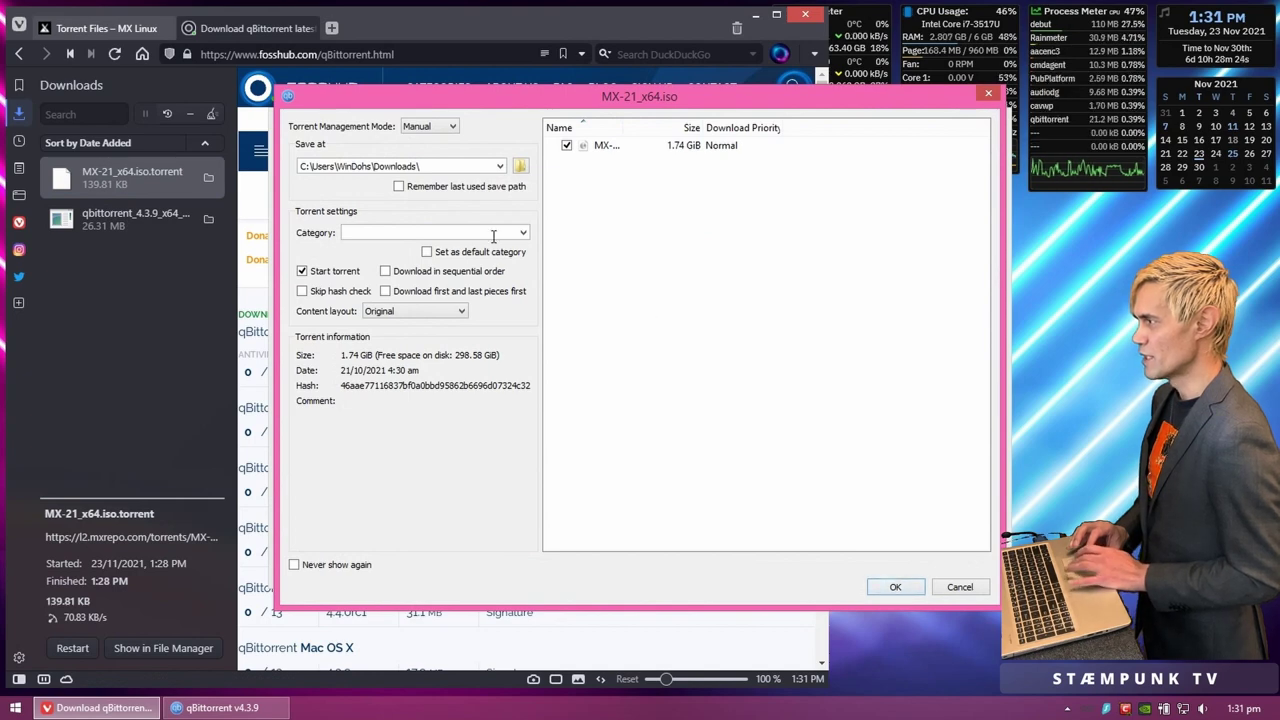
pyautogui.click(893, 588)
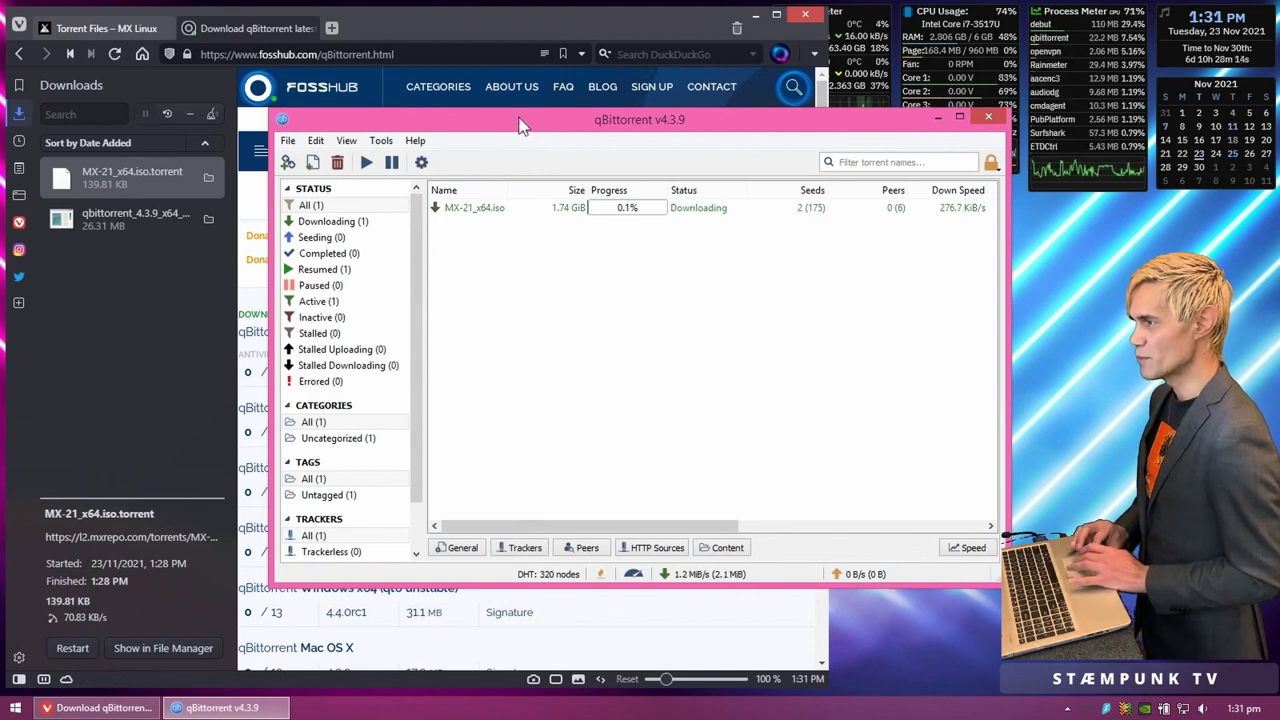
pyautogui.moveTo(520, 117); pyautogui.dragTo(787, 36)
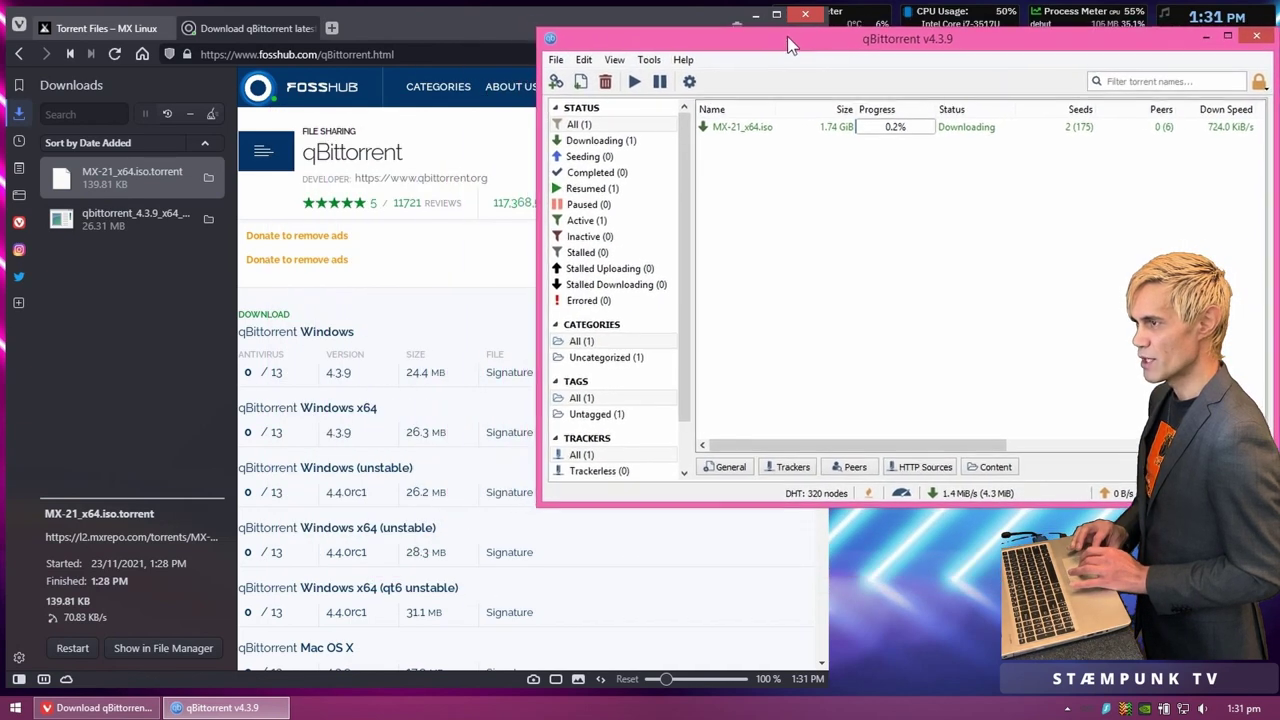
pyautogui.click(480, 28)
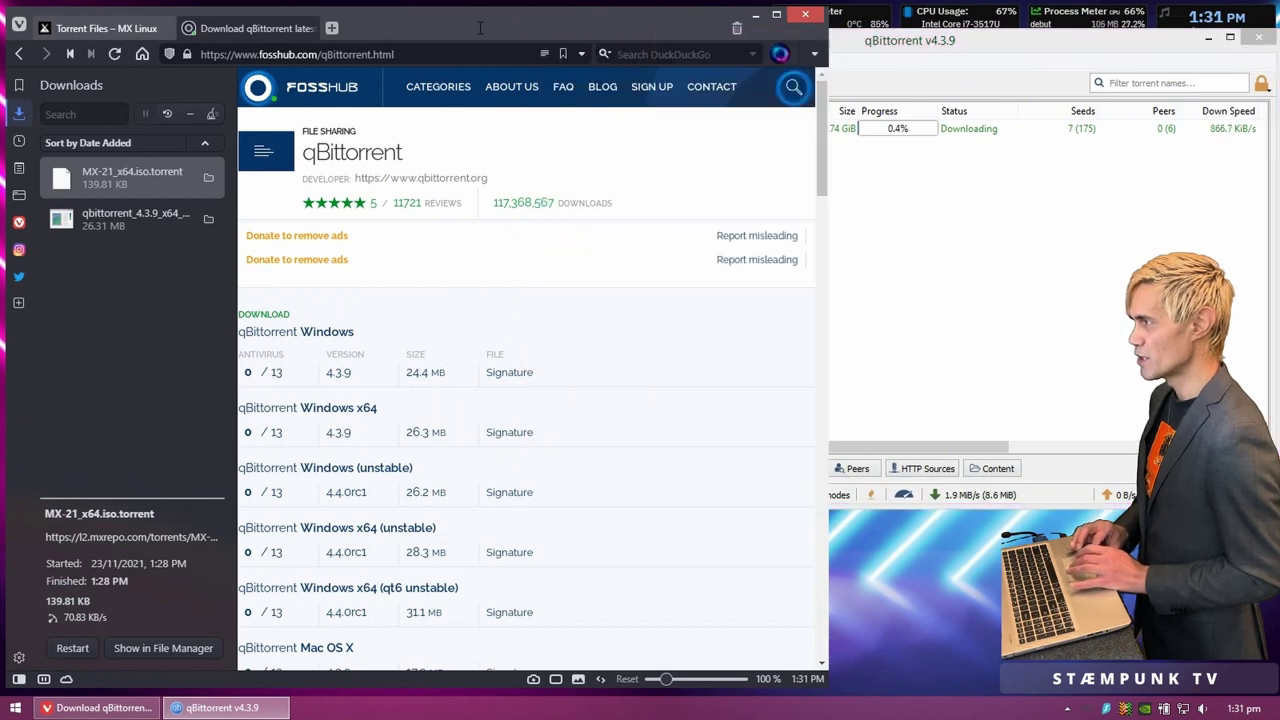
# Step: Close the FossHub tab and download rufus-3.17.exe from rufus.ie, keeping it despite the warning
pyautogui.click(307, 29)
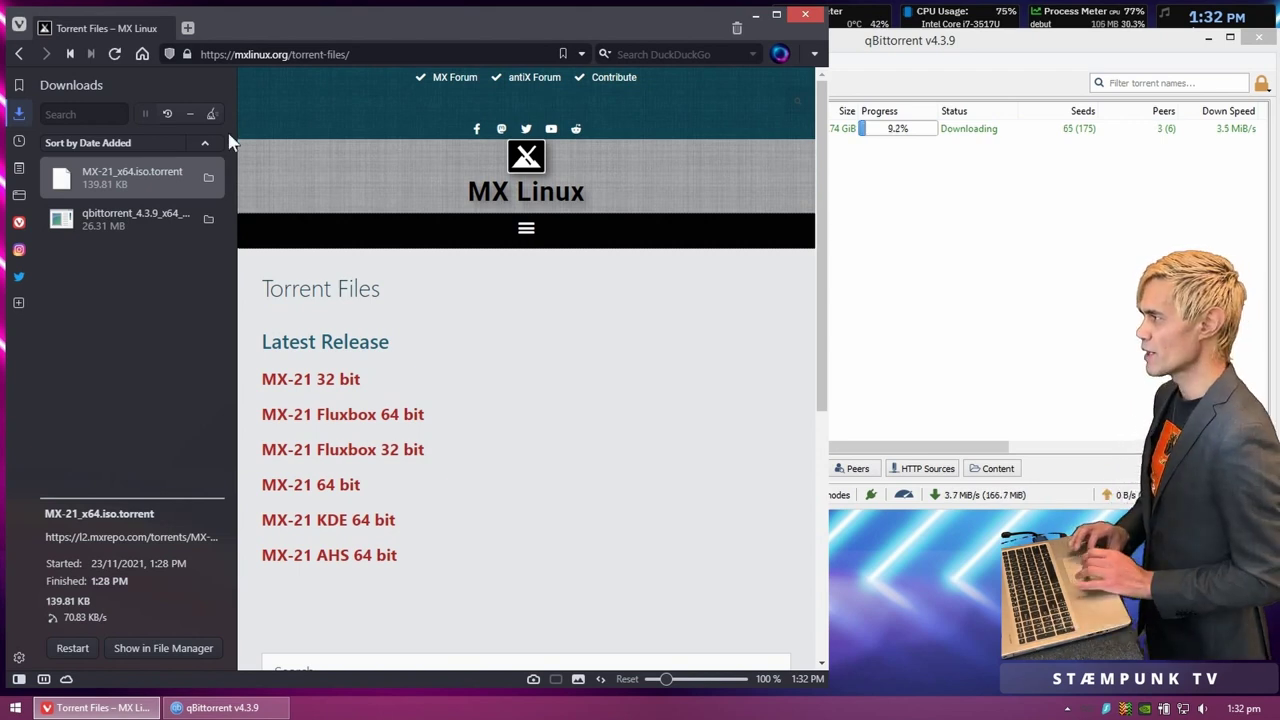
pyautogui.click(187, 28)
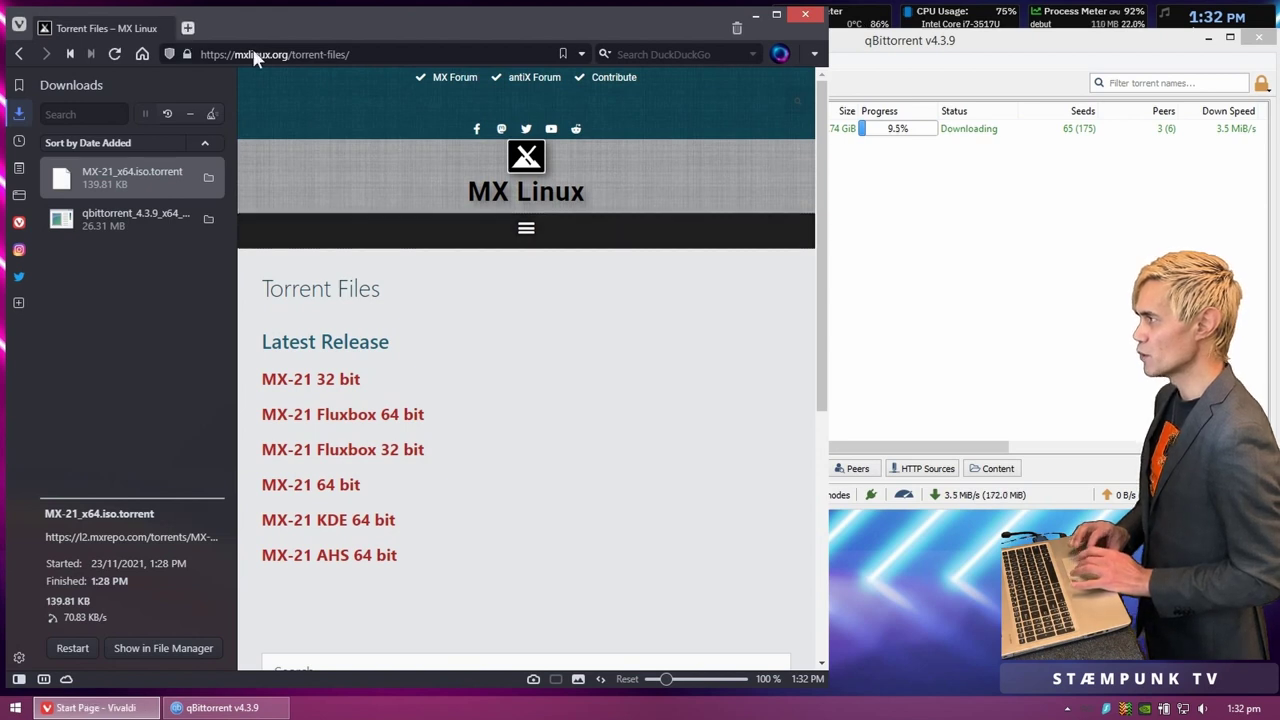
pyautogui.write('rufus')
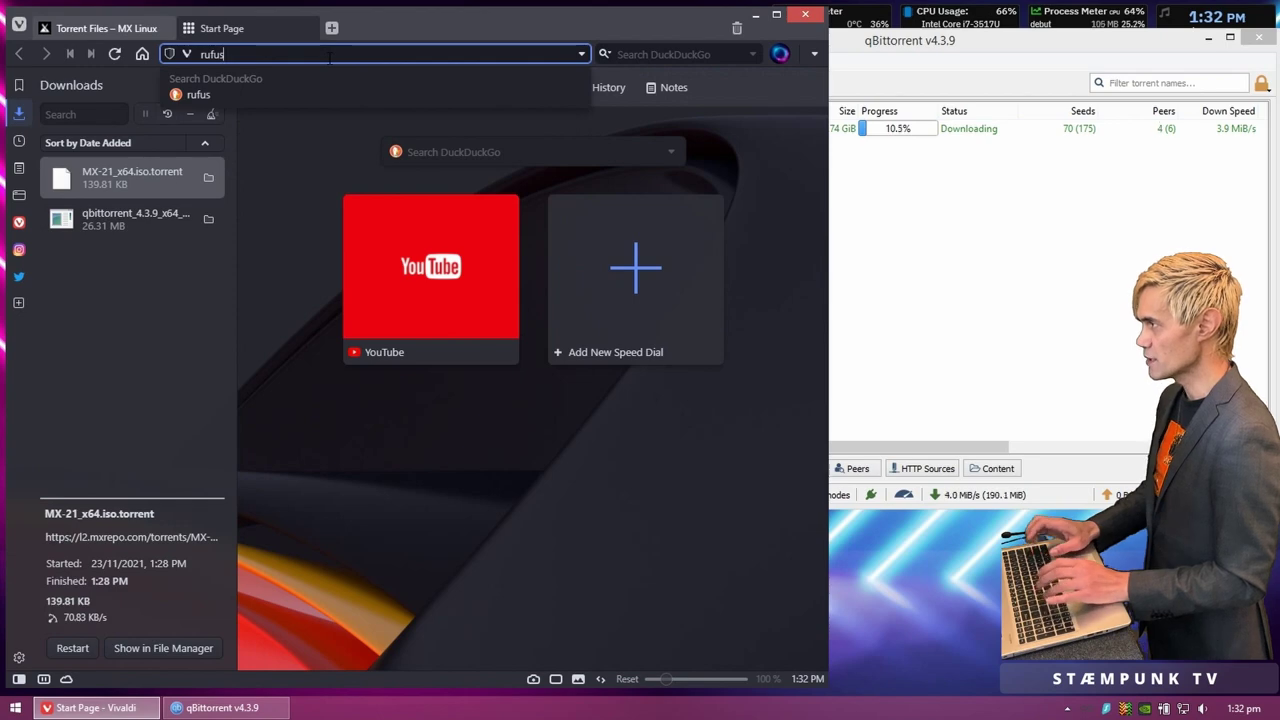
pyautogui.press('Return')
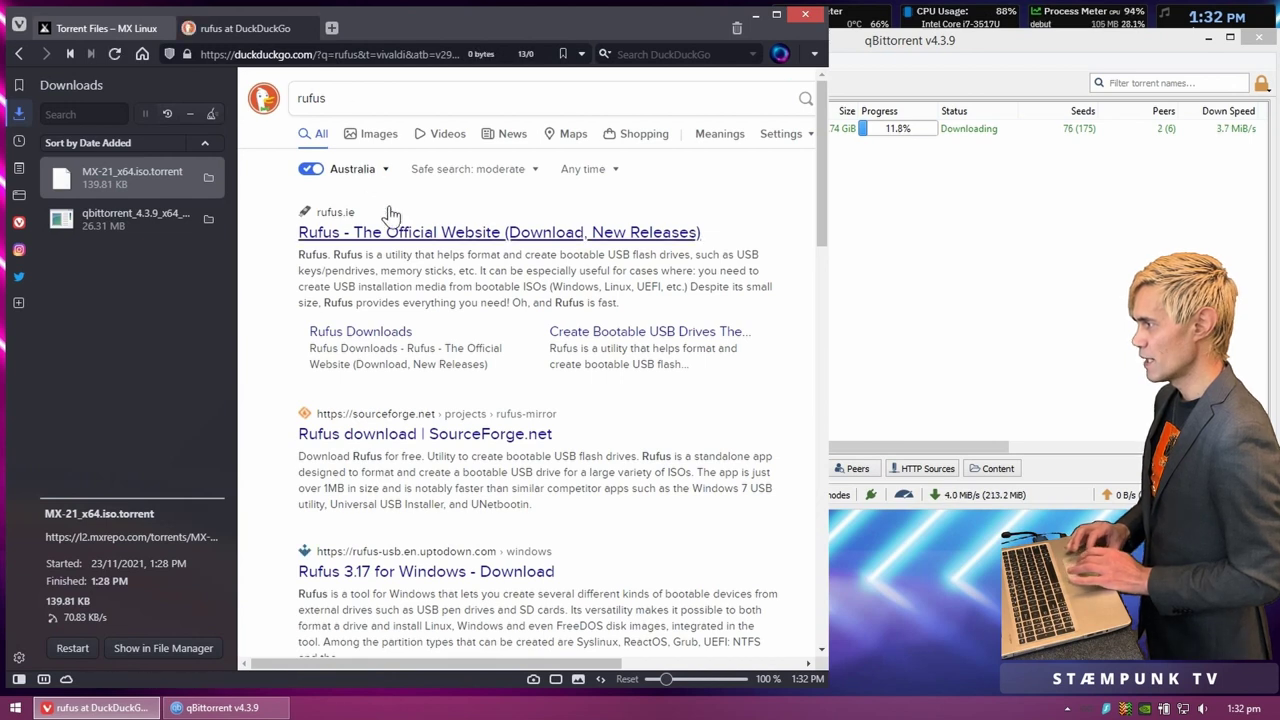
pyautogui.click(373, 337)
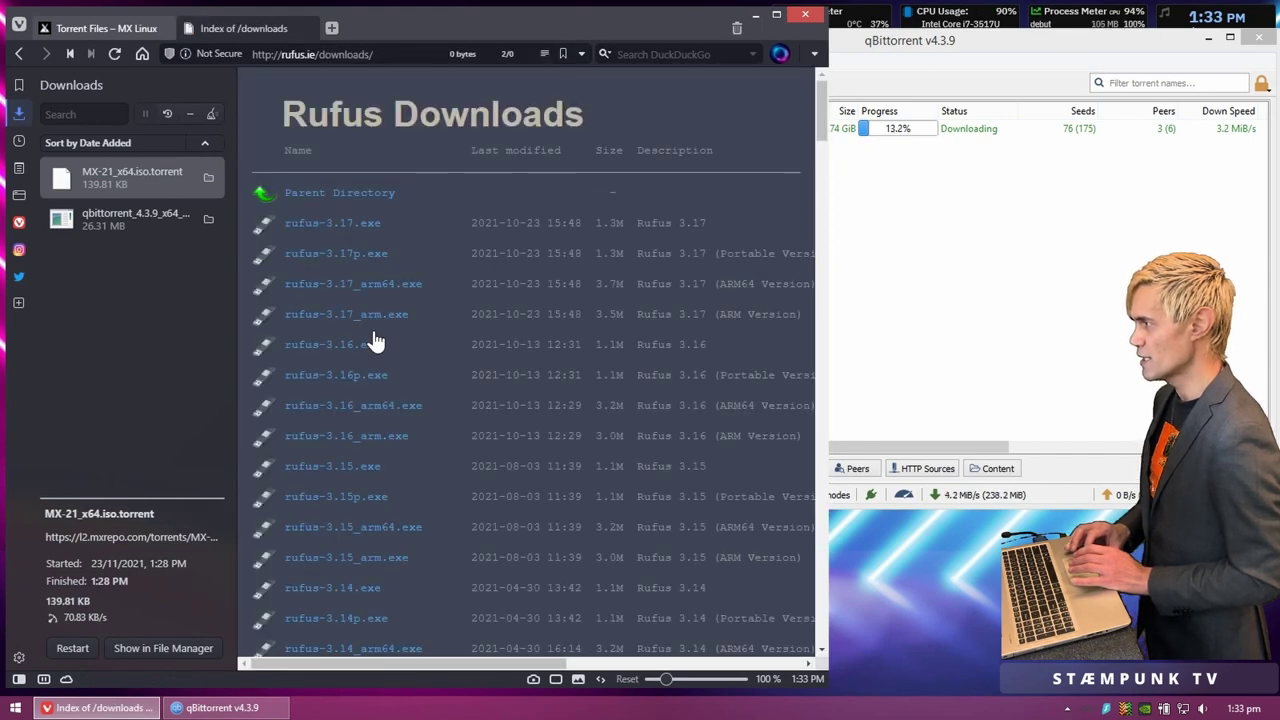
pyautogui.click(358, 233)
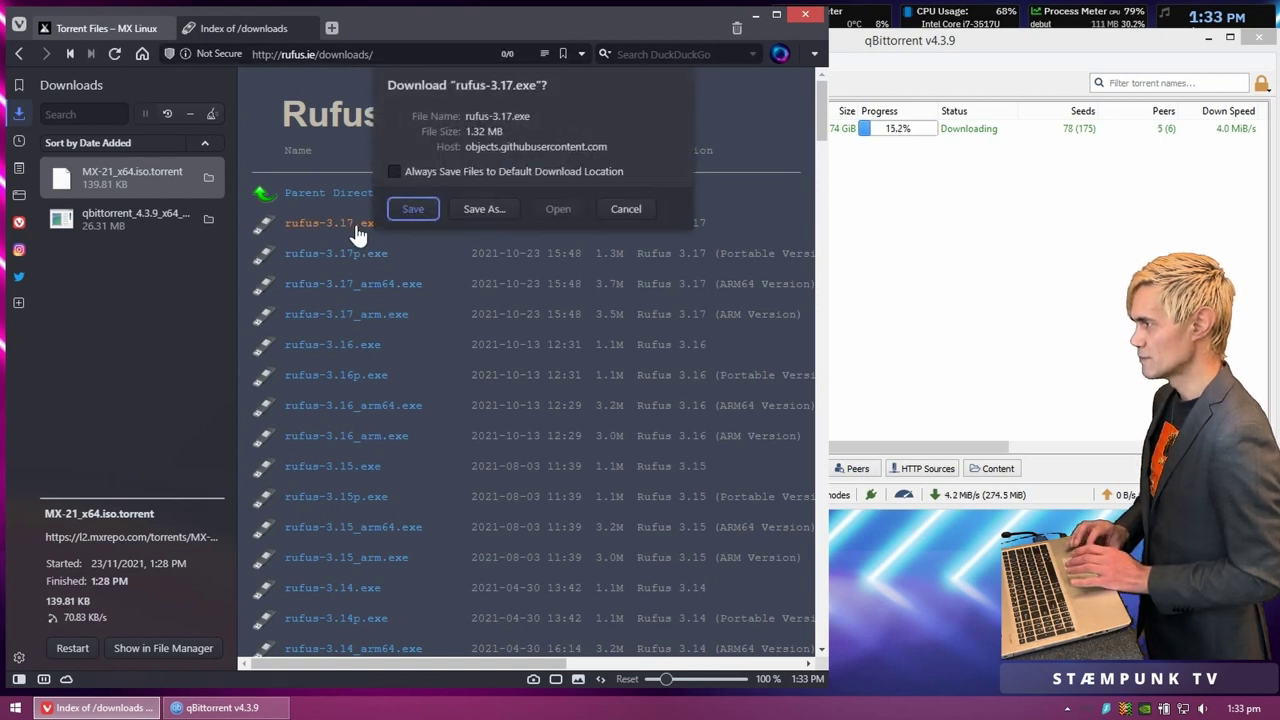
pyautogui.click(416, 212)
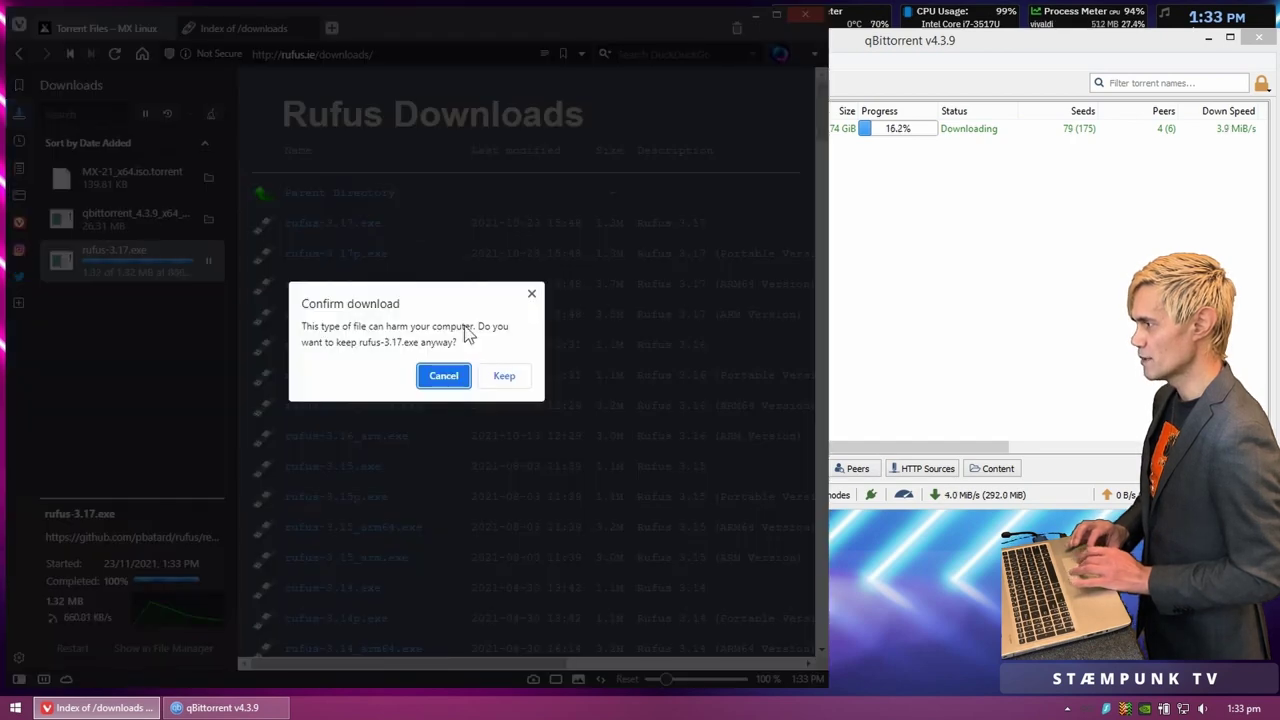
pyautogui.click(503, 377)
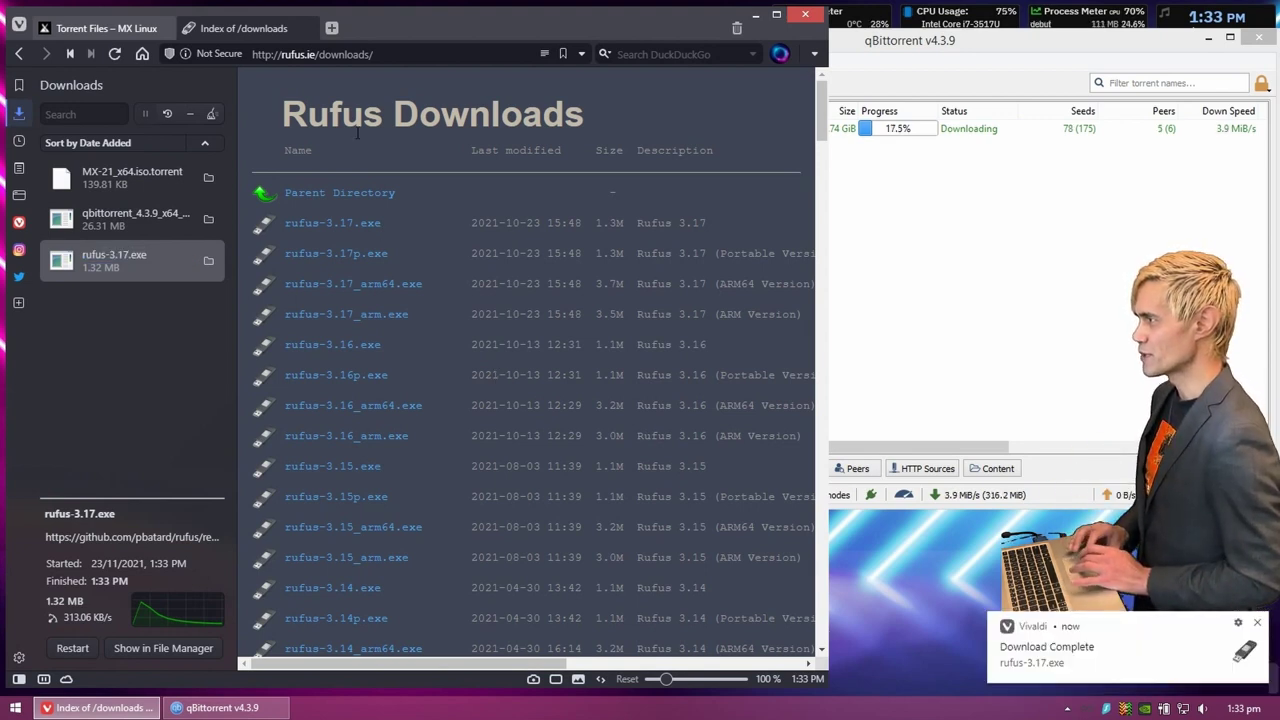
pyautogui.click(332, 28)
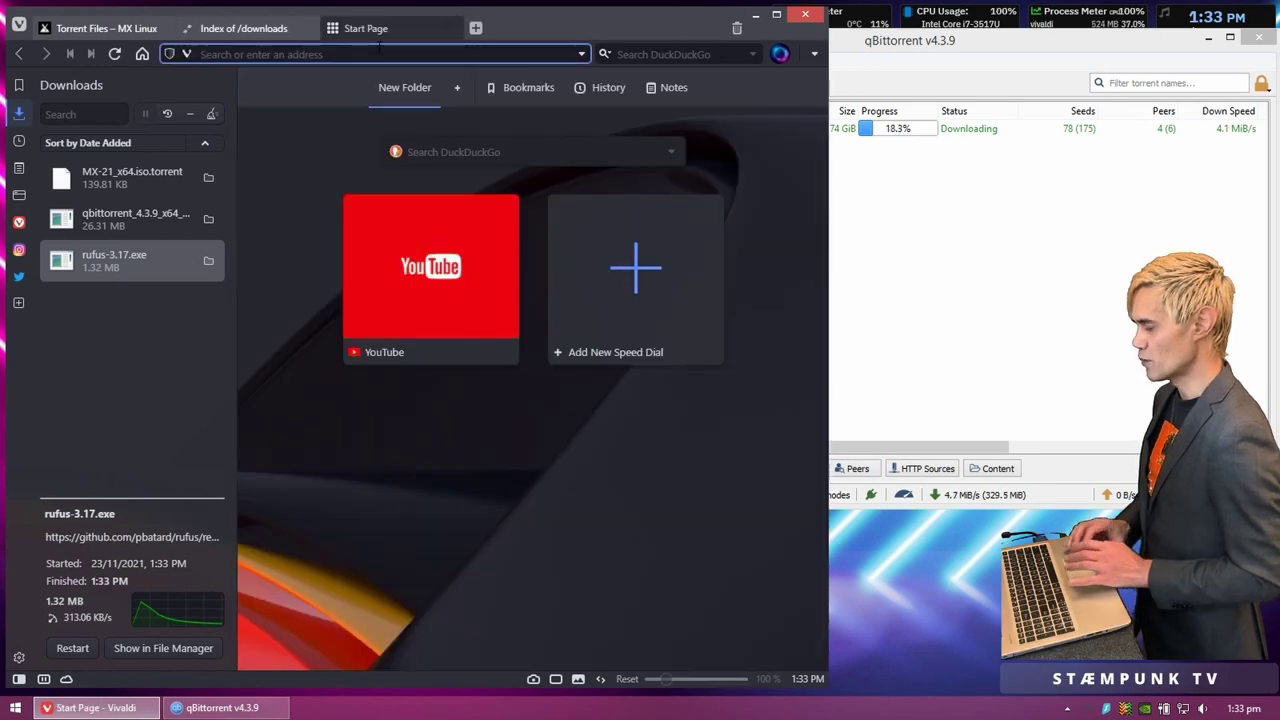
# Step: Search for ventoy and open the Ventoy downloads page
pyautogui.write('ventoy')
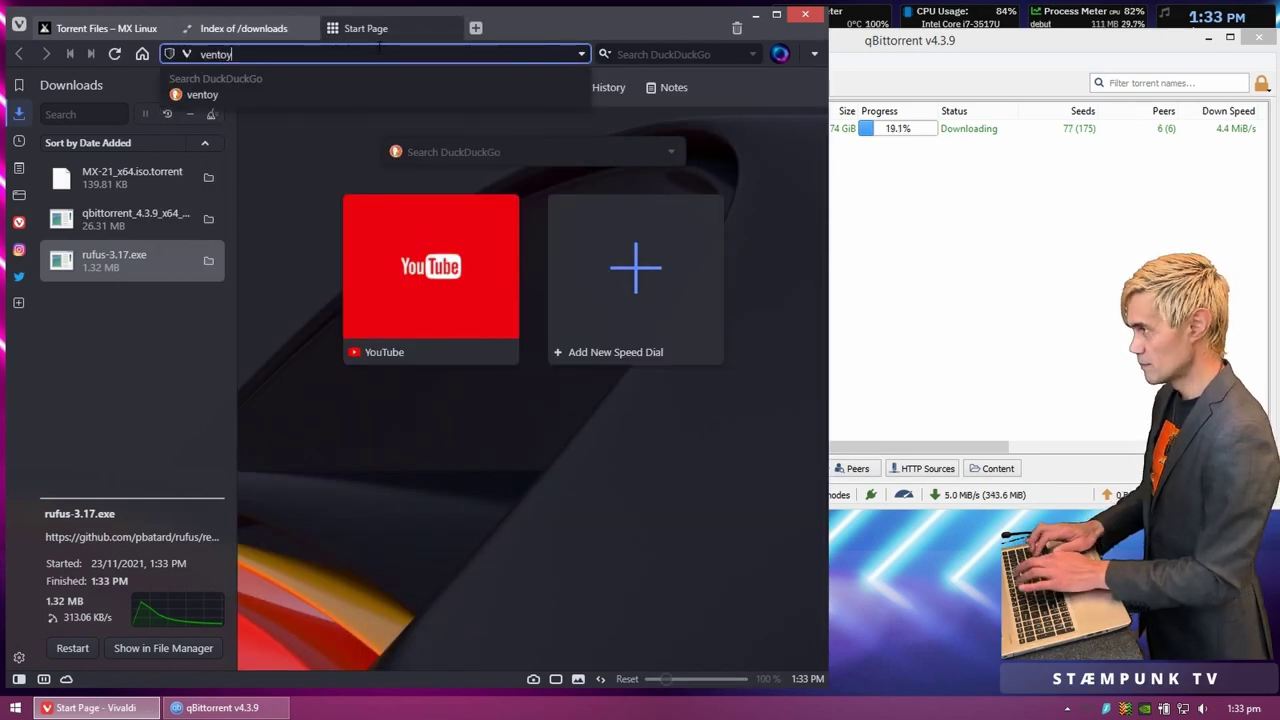
pyautogui.press('Return')
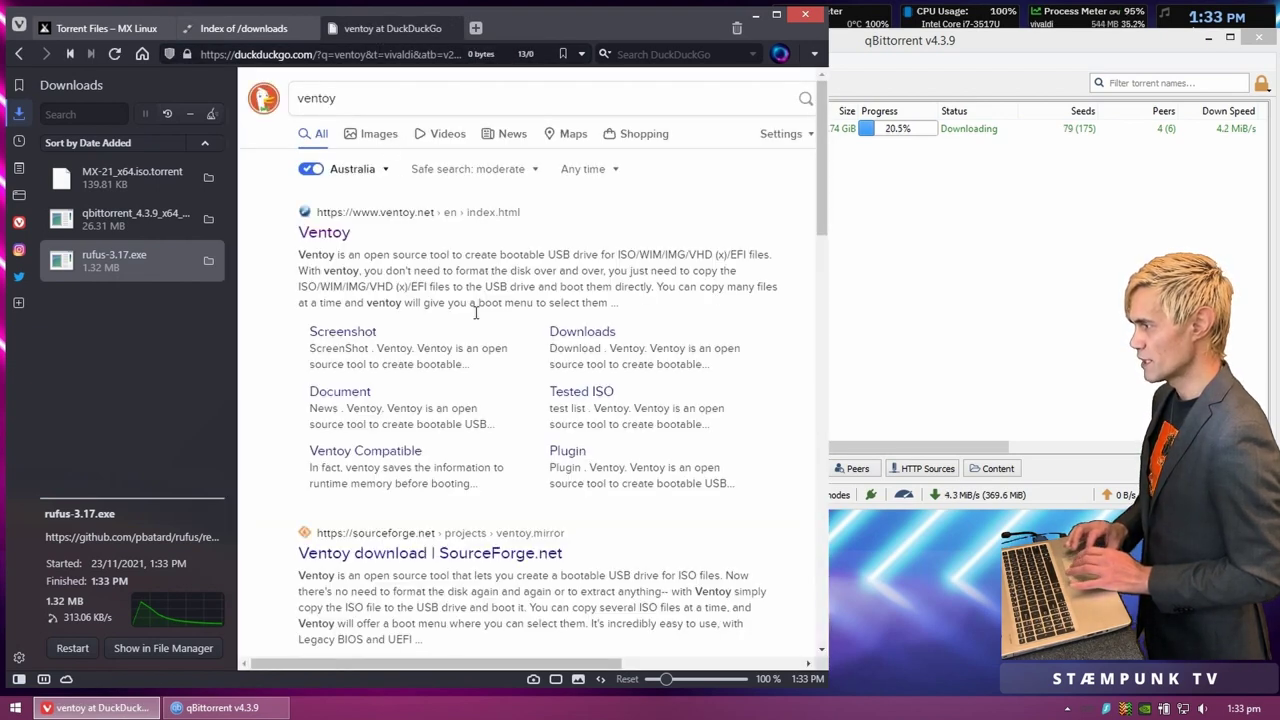
pyautogui.click(583, 333)
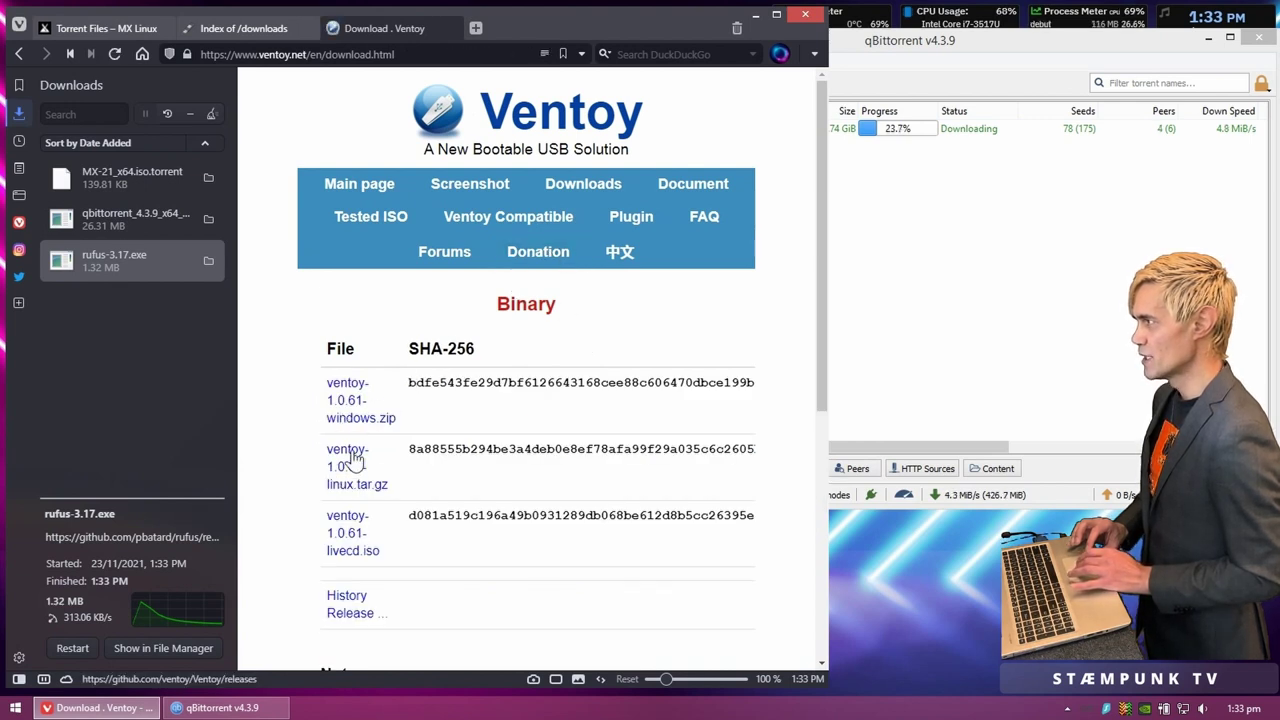
pyautogui.click(232, 15)
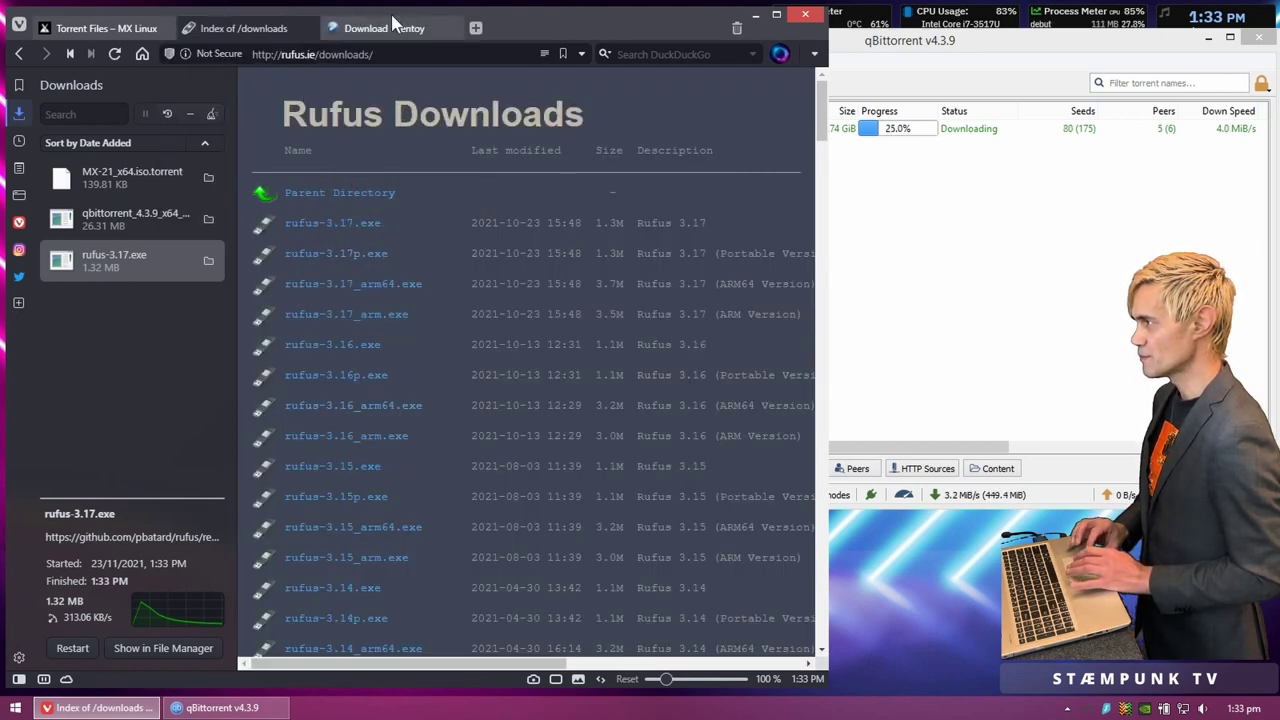
pyautogui.moveTo(387, 30)
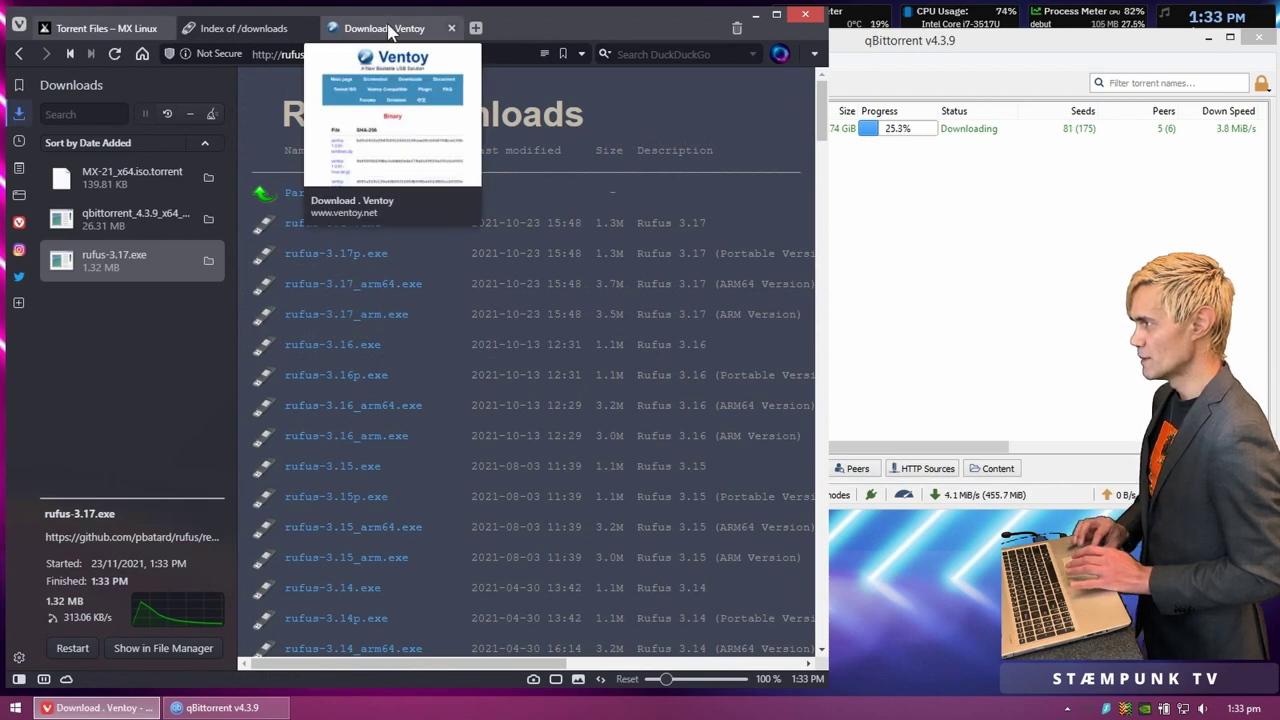
pyautogui.click(387, 28)
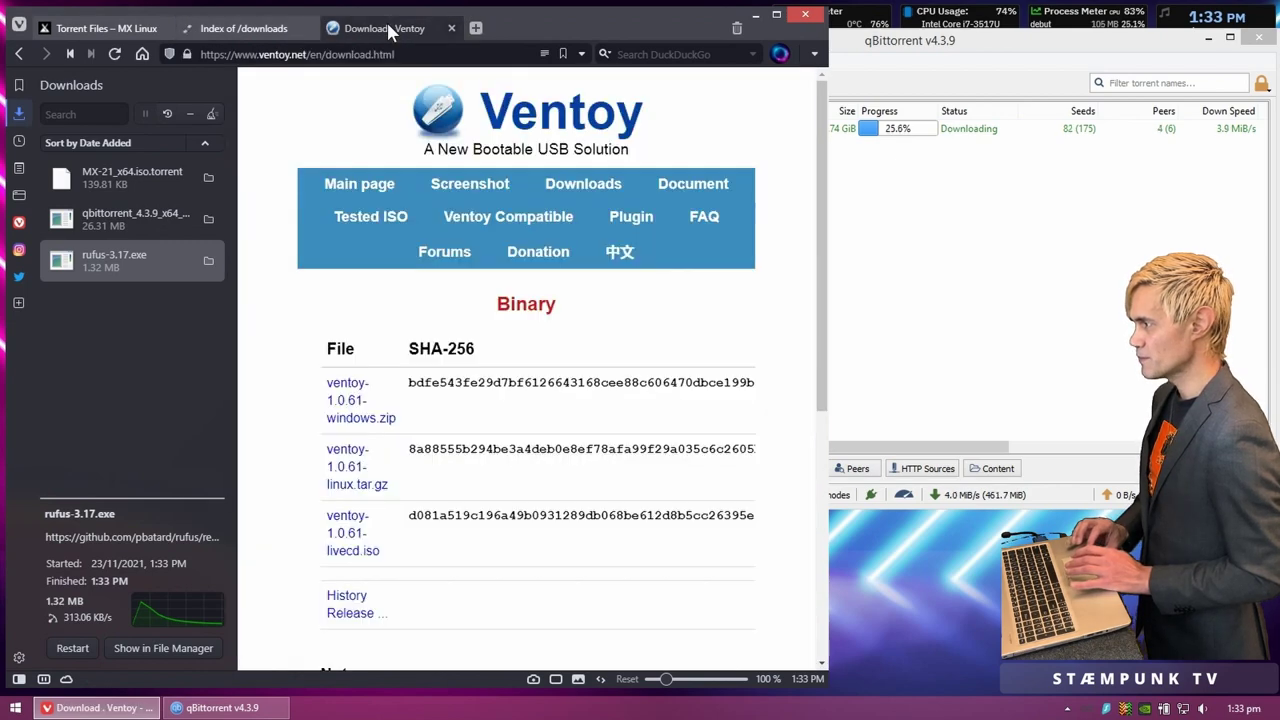
# Step: Save ventoy-1.0.61-windows.zip from the Assets on the GitHub releases page
pyautogui.click(352, 388)
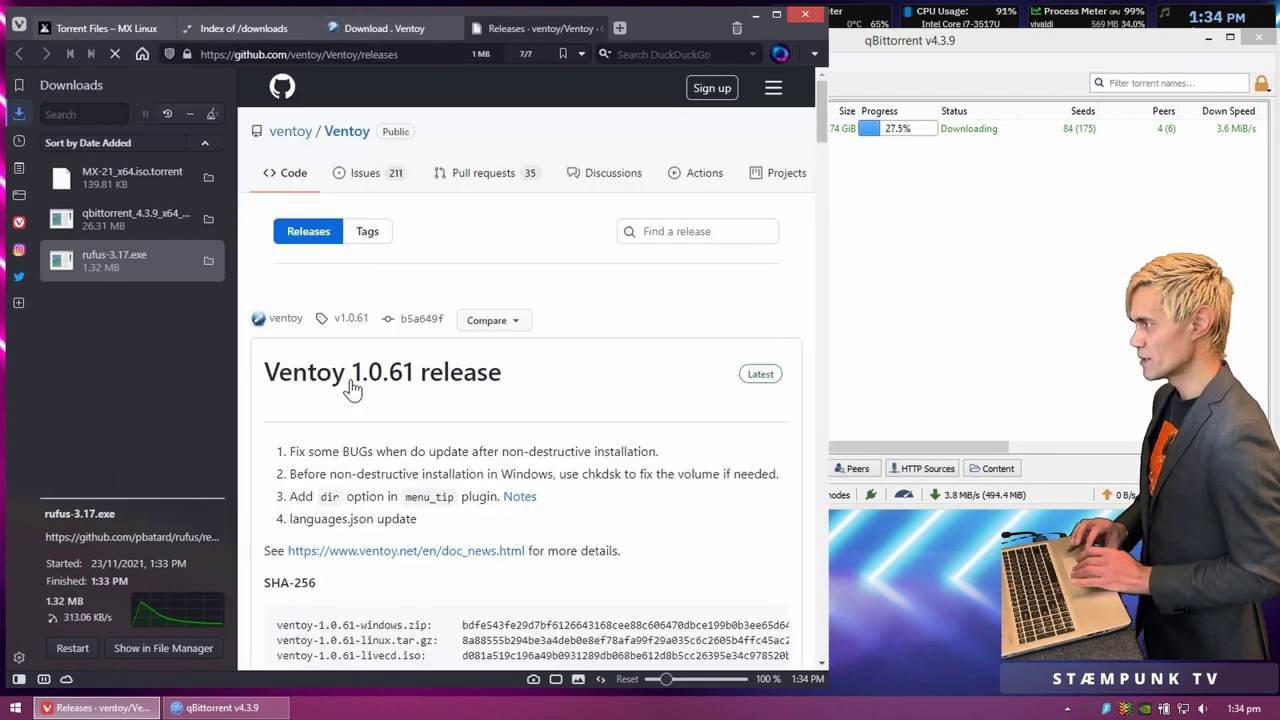
pyautogui.scroll(-4, 352, 388)
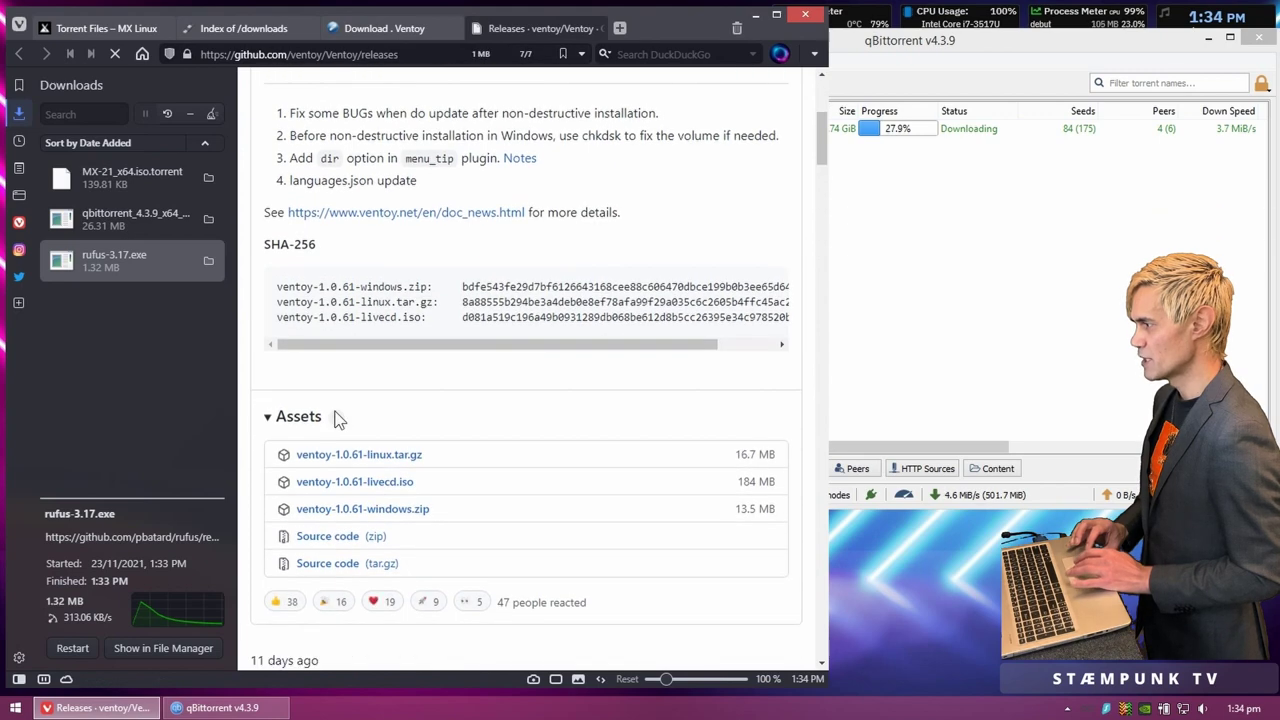
pyautogui.click(380, 512)
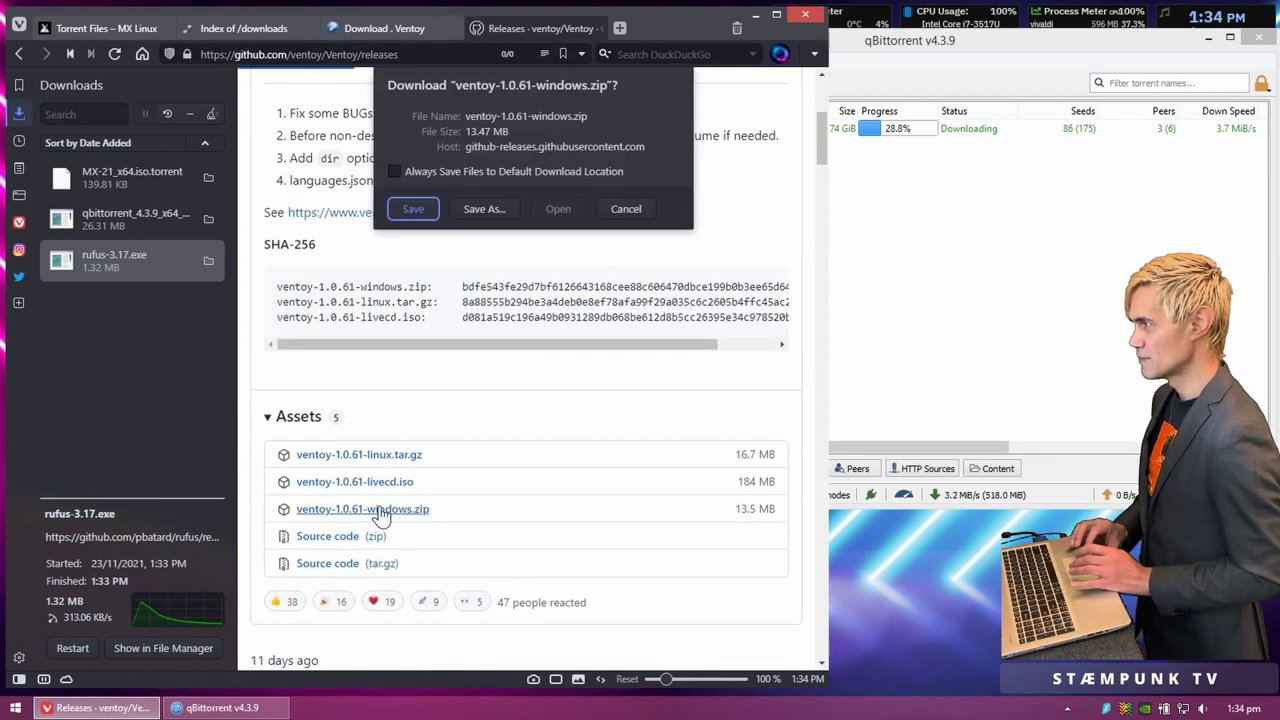
pyautogui.click(415, 209)
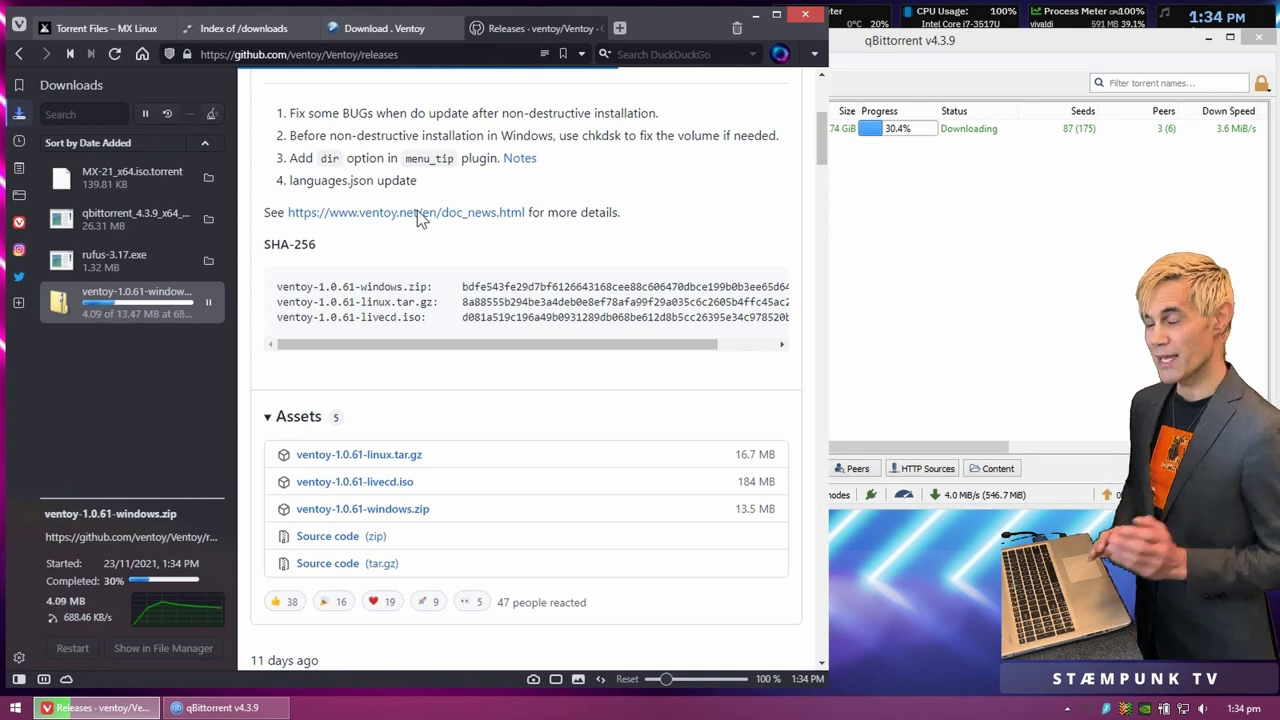
pyautogui.click(619, 30)
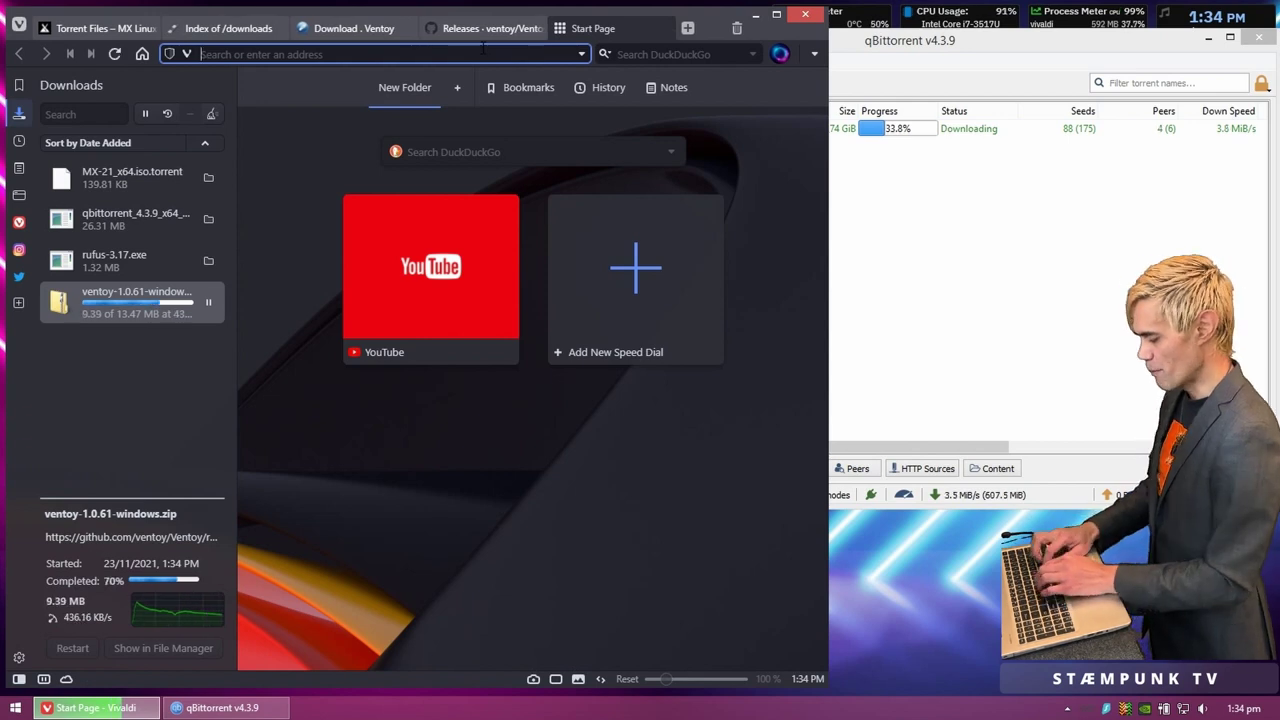
# Step: Search for balena etcher and view the download options on the official Etcher site
pyautogui.write('balena et')
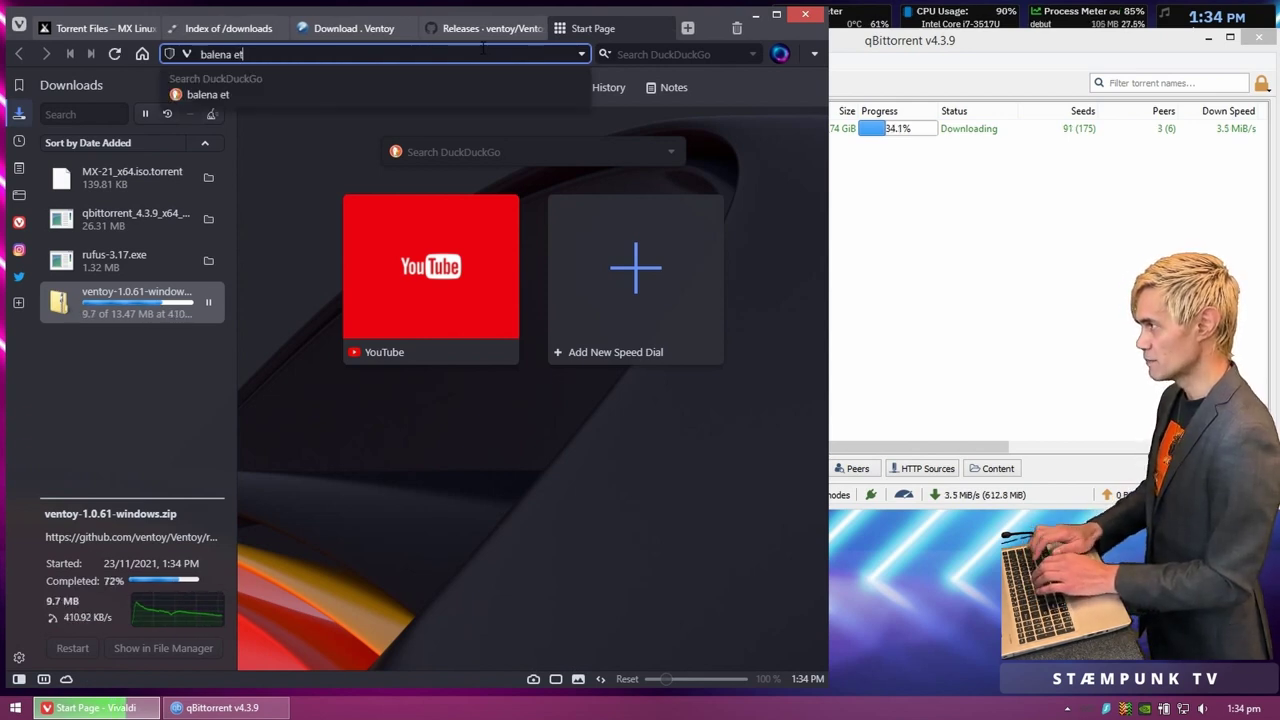
pyautogui.write('cher')
pyautogui.press('Return')
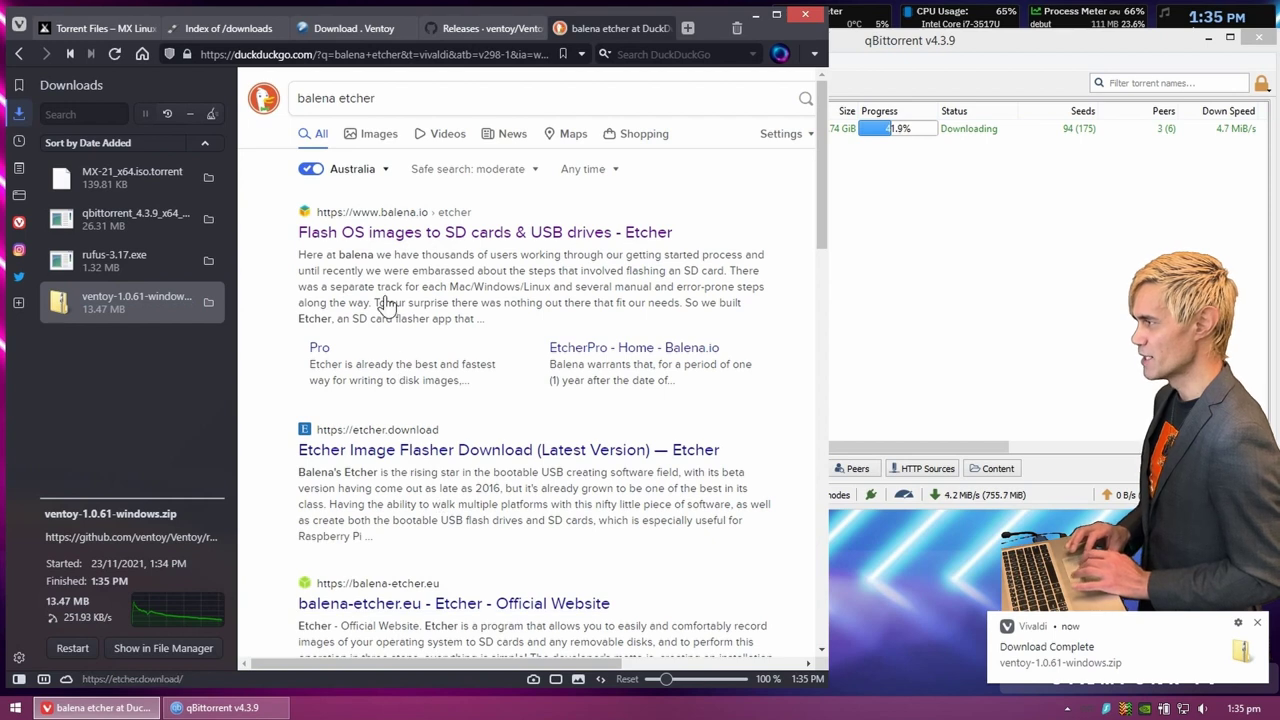
pyautogui.click(412, 243)
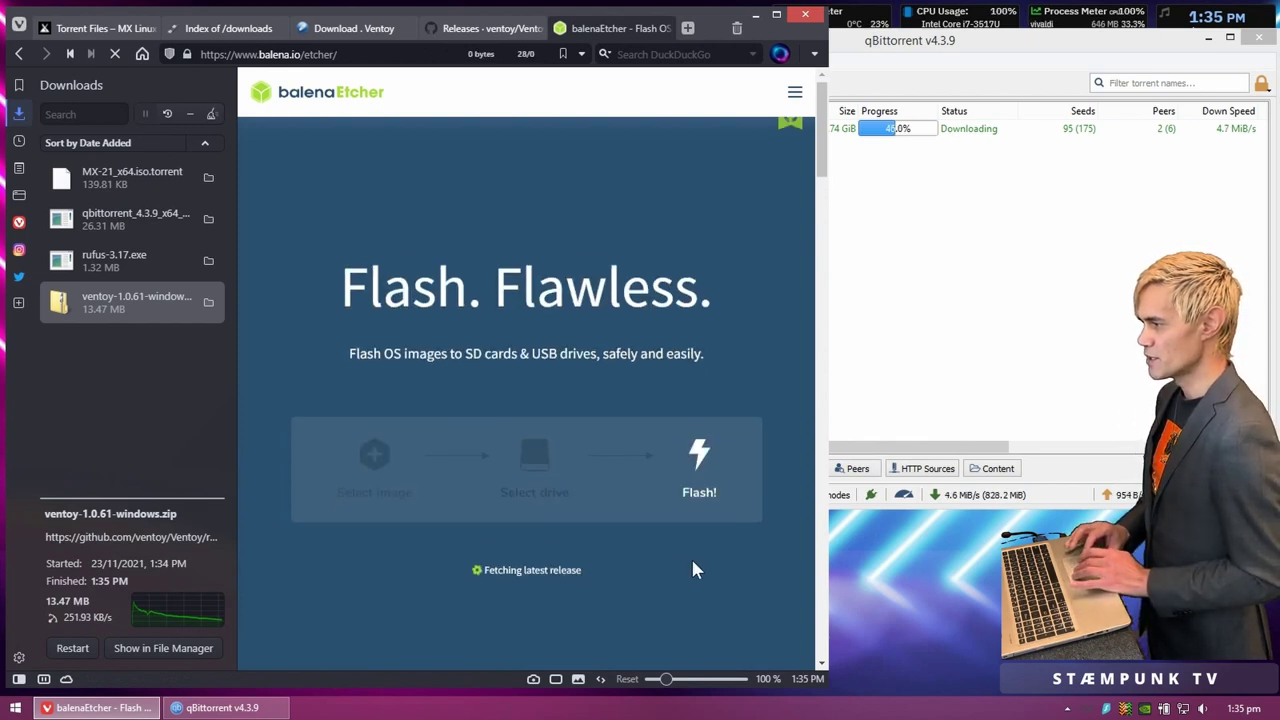
pyautogui.scroll(-2, 695, 566)
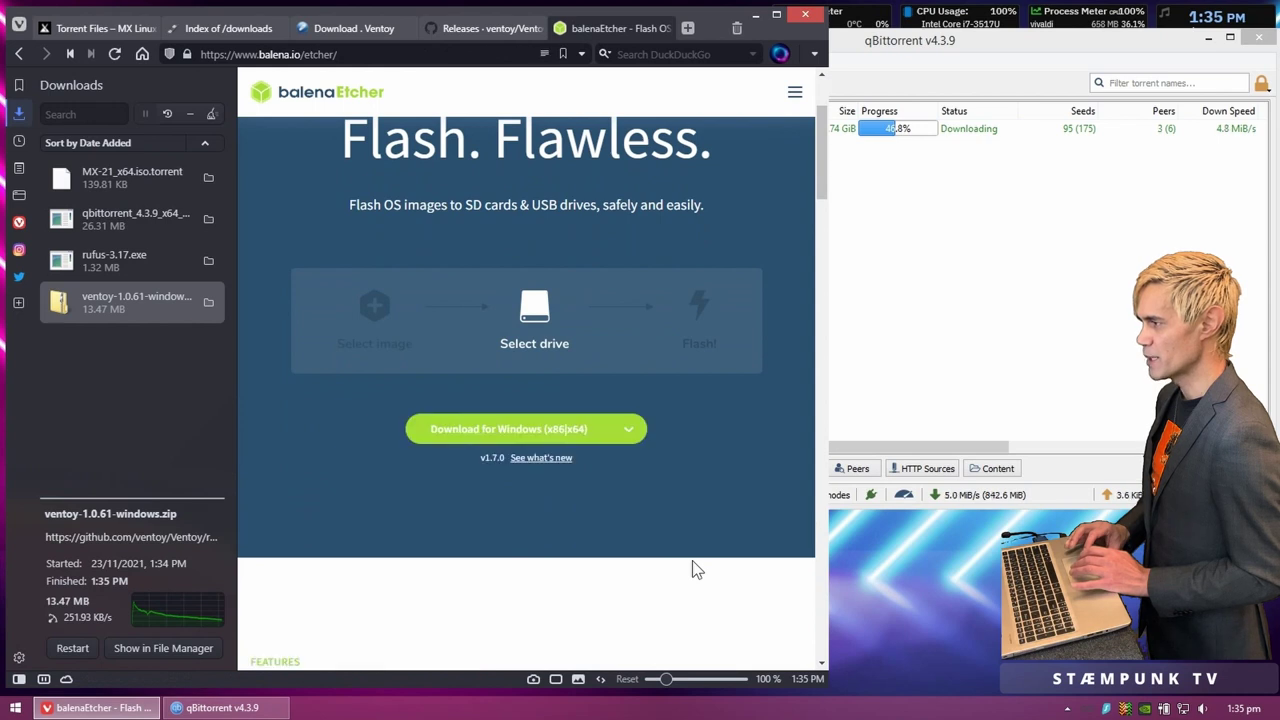
pyautogui.click(630, 432)
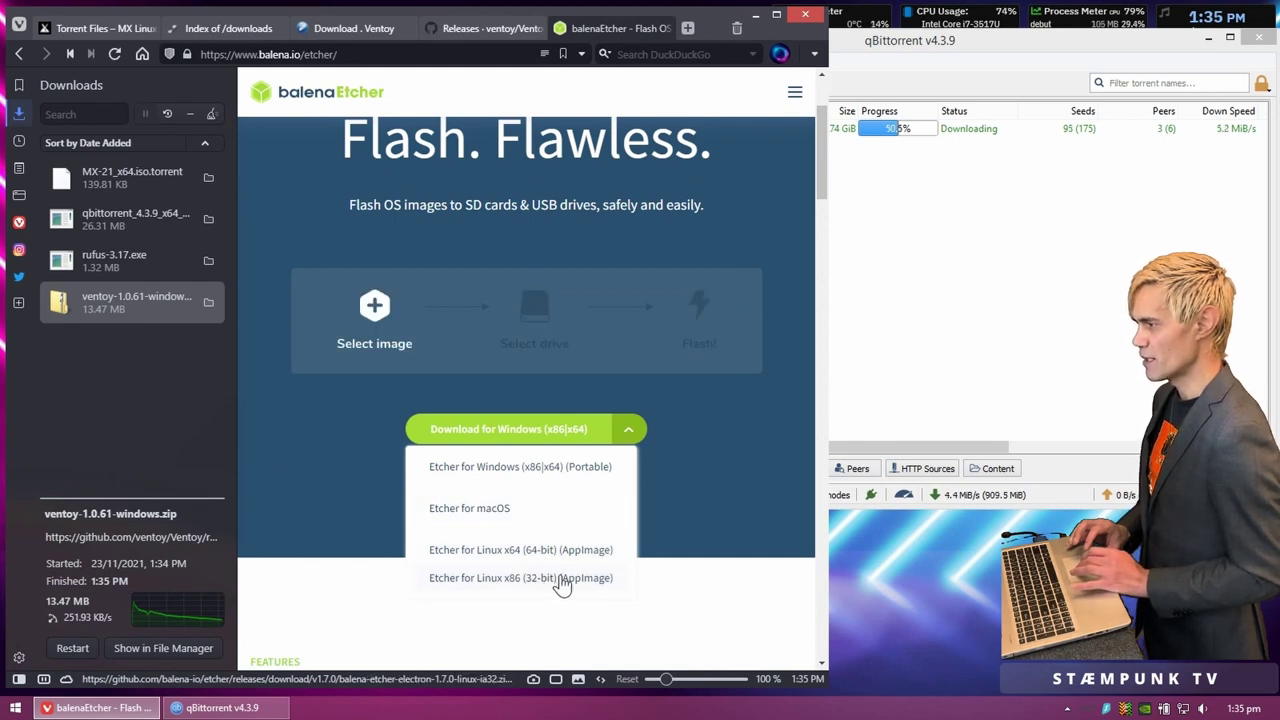
# Step: Dismiss the Etcher options, close the balenaEtcher tab, and return to the Rufus downloads listing
pyautogui.click(712, 481)
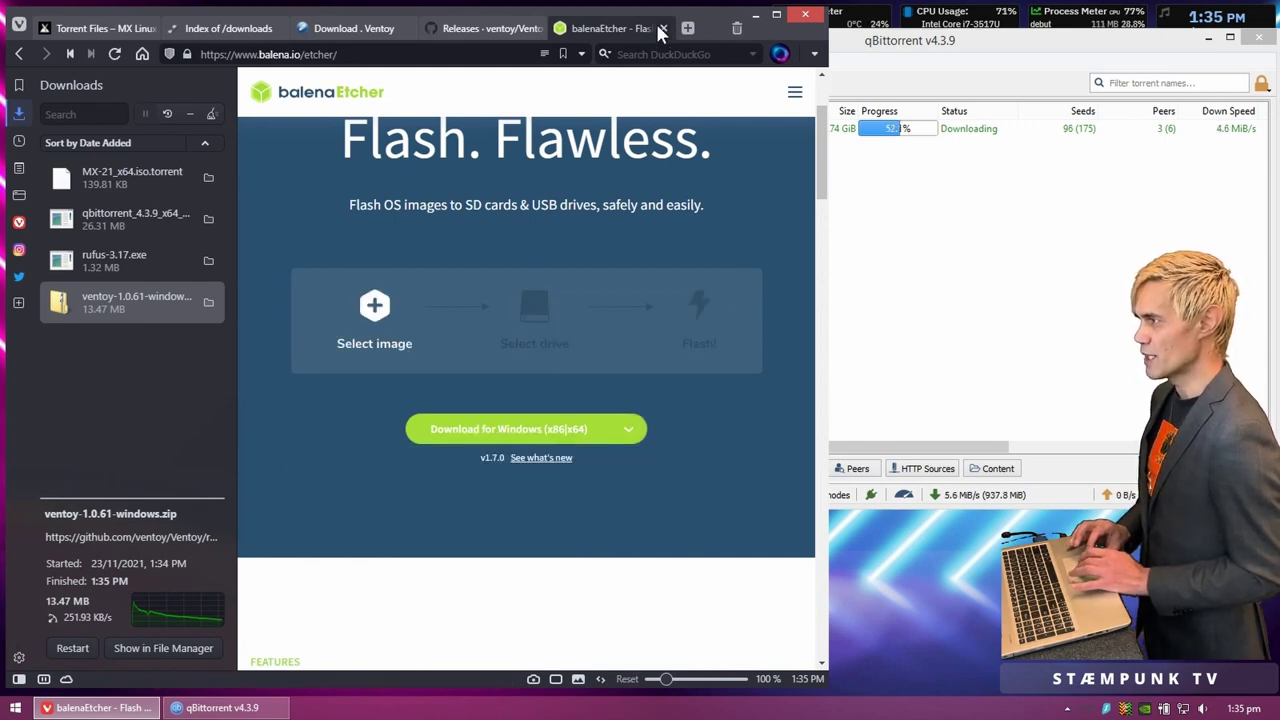
pyautogui.click(661, 28)
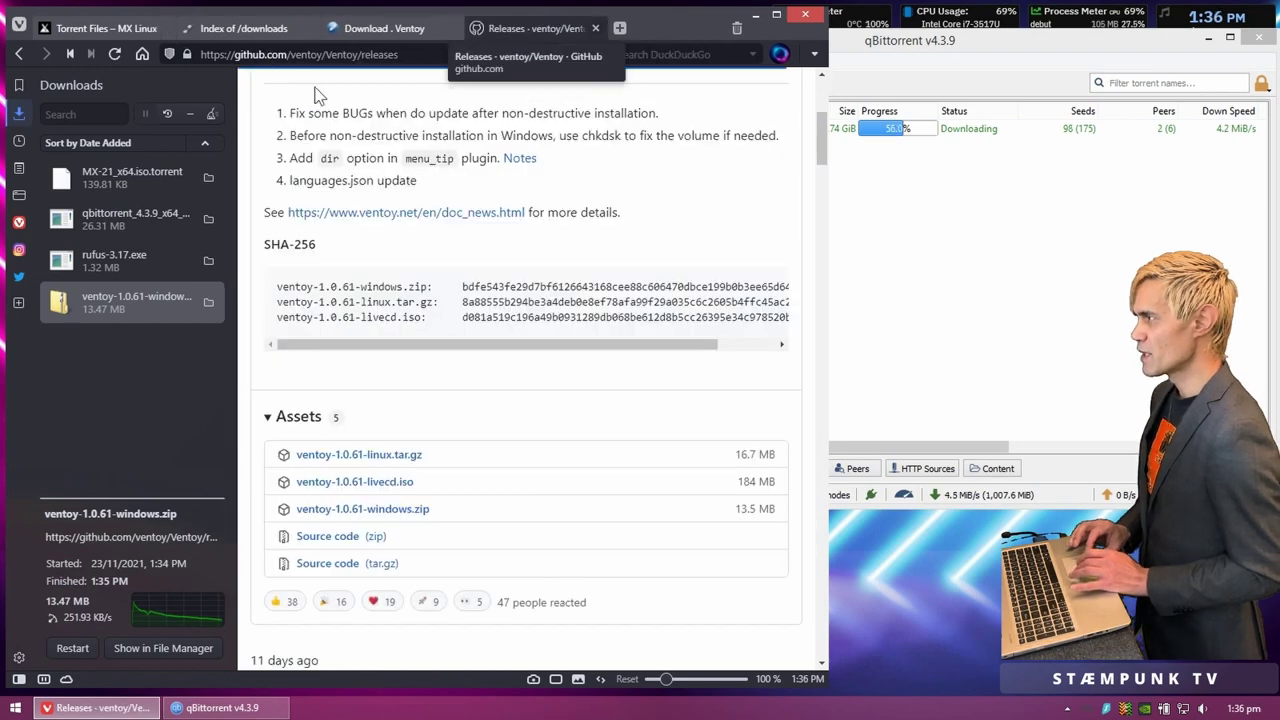
pyautogui.click(263, 37)
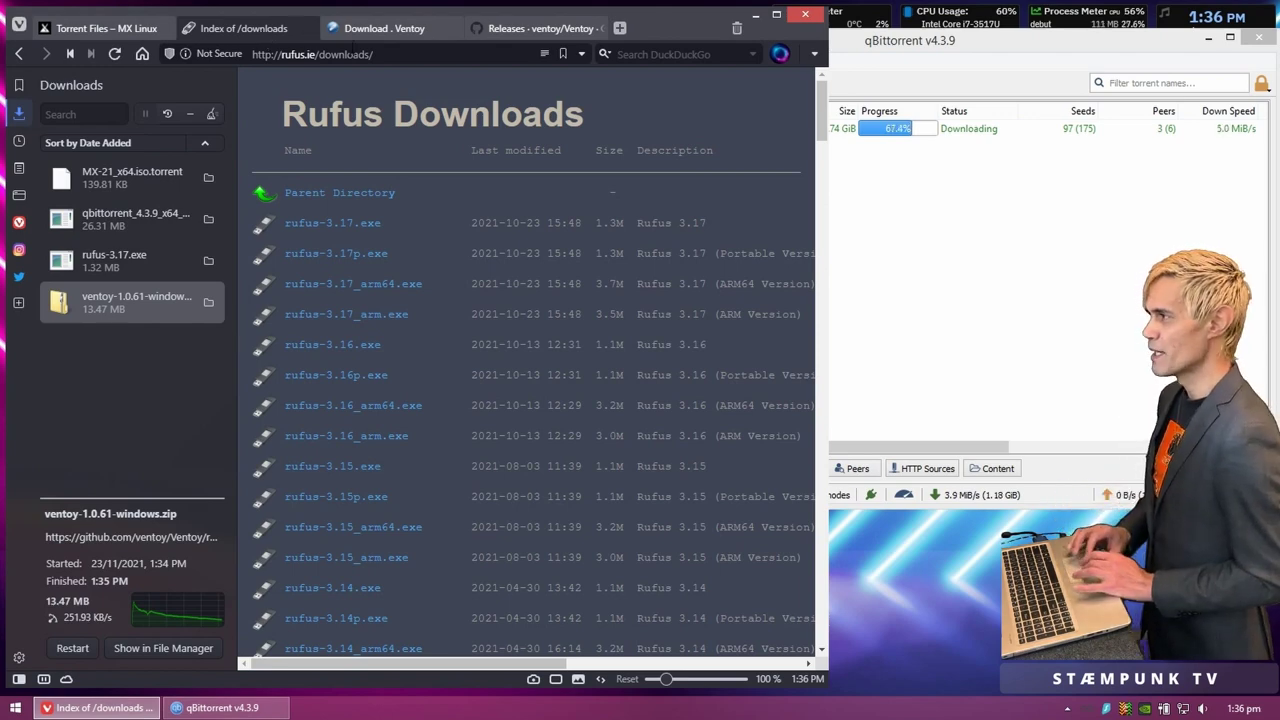
# Step: Show the downloaded rufus-3.17.exe in its Downloads folder in File Explorer
pyautogui.click(385, 28)
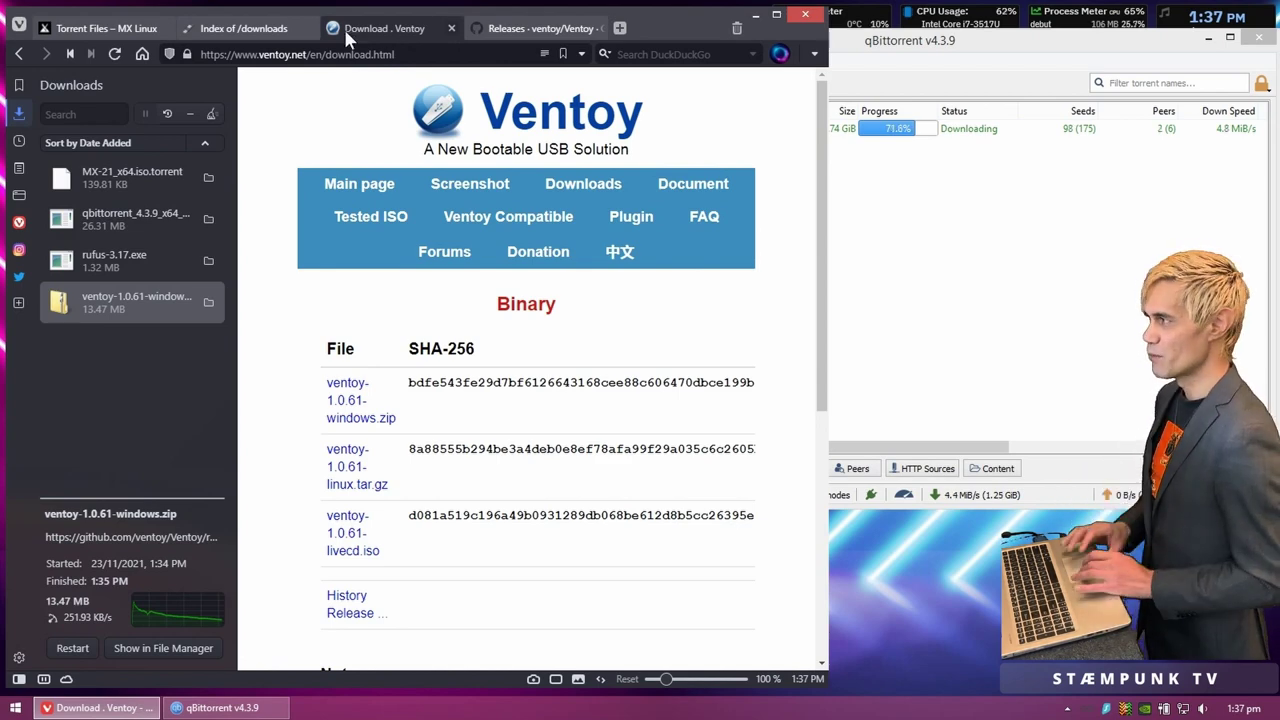
pyautogui.click(247, 28)
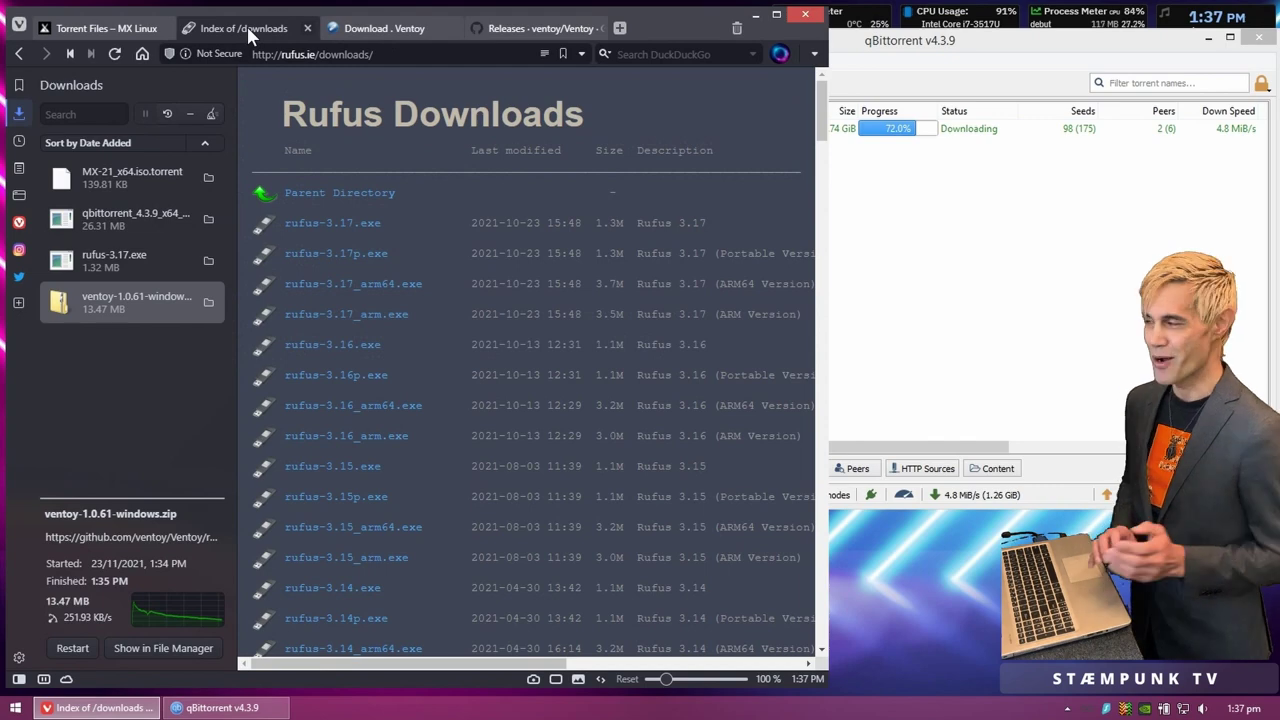
pyautogui.click(208, 263)
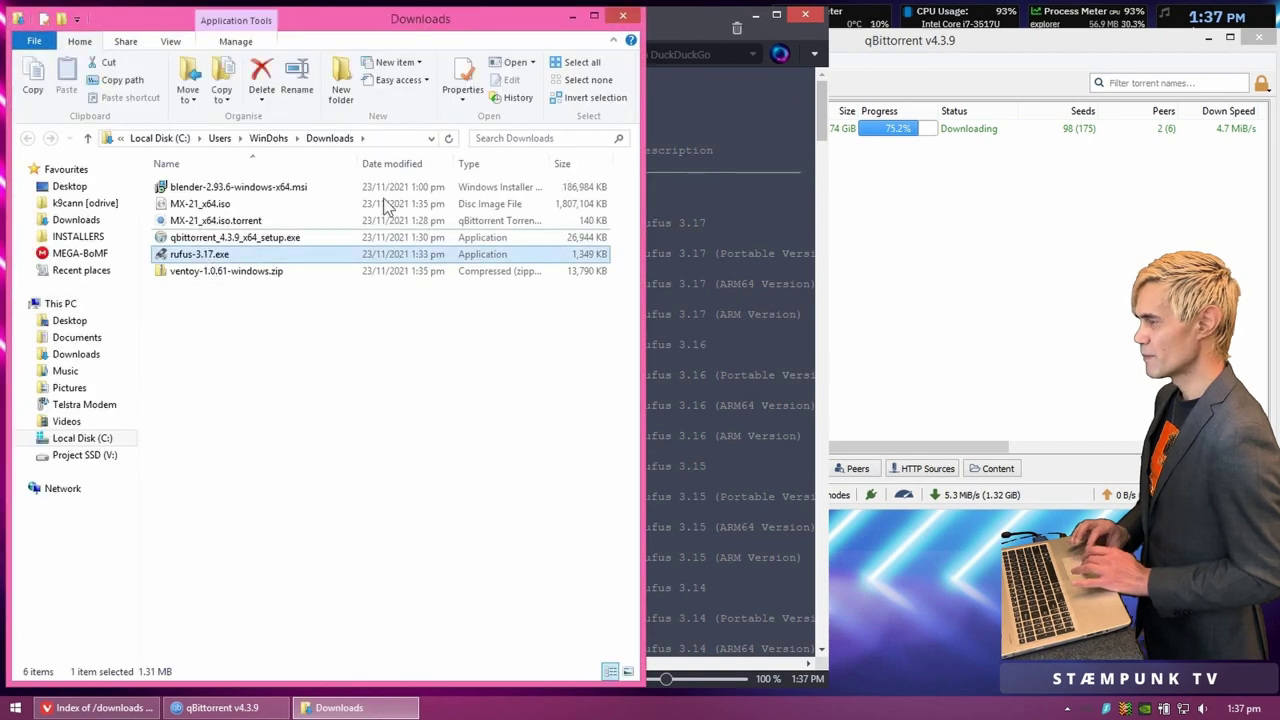
# Step: Close the Torrent Files tab and all tabs except Rufus downloads, then close Vivaldi
pyautogui.click(686, 11)
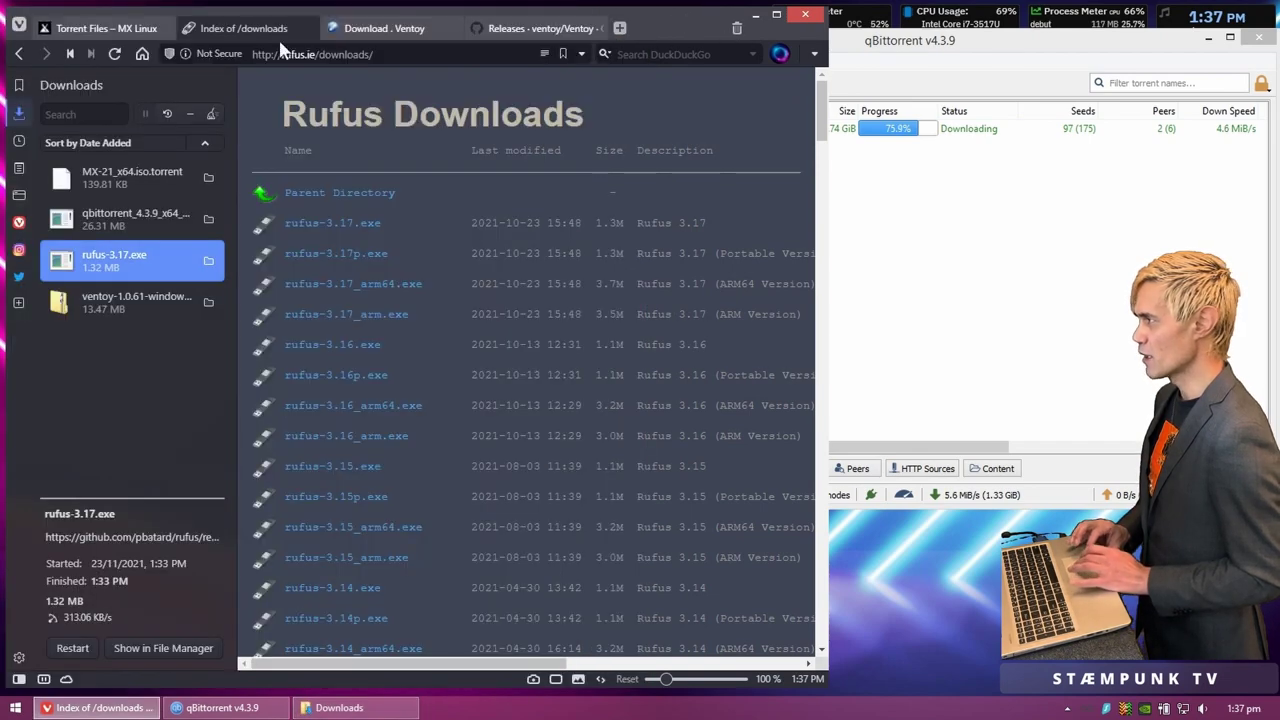
pyautogui.rightClick(124, 30)
pyautogui.click(226, 313)
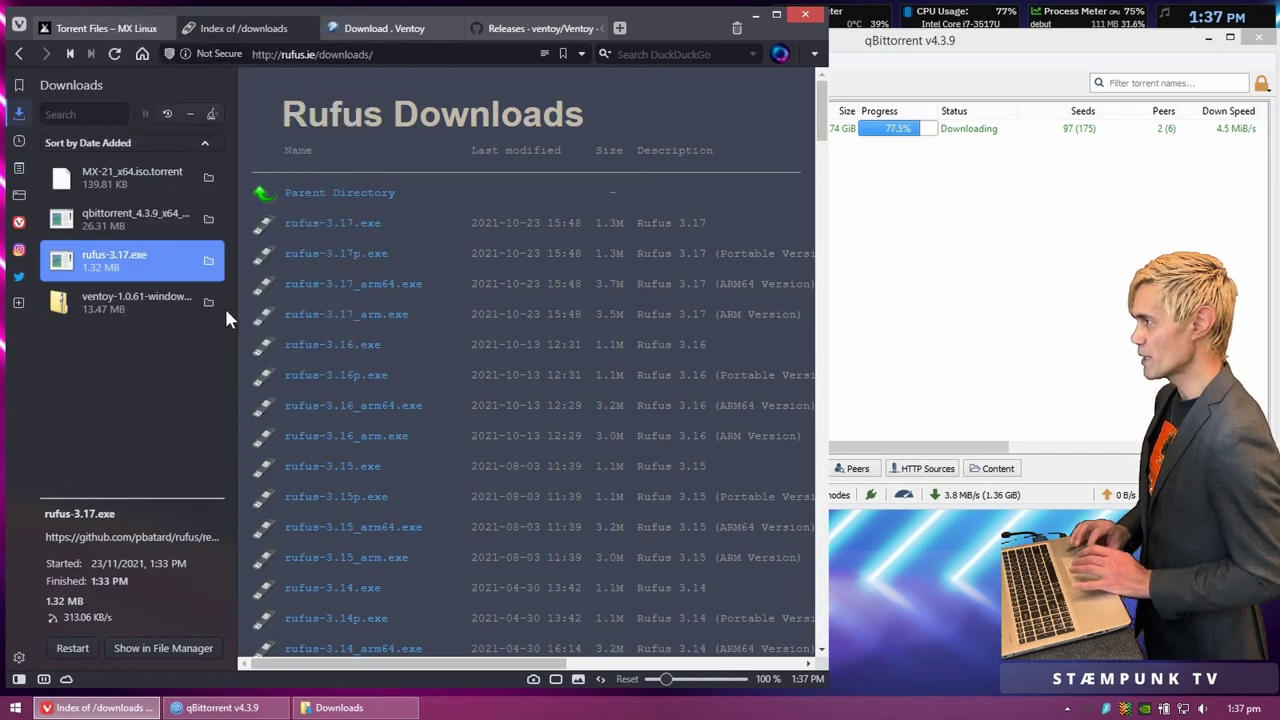
pyautogui.rightClick(129, 26)
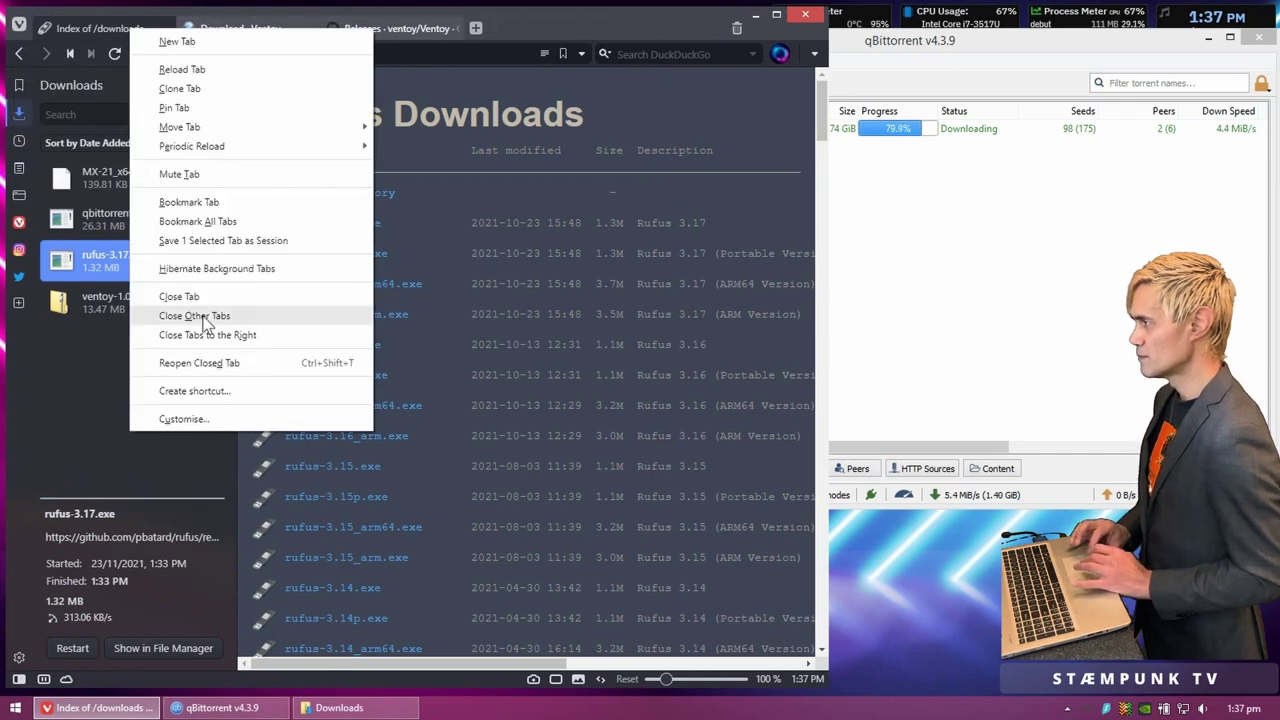
pyautogui.click(207, 316)
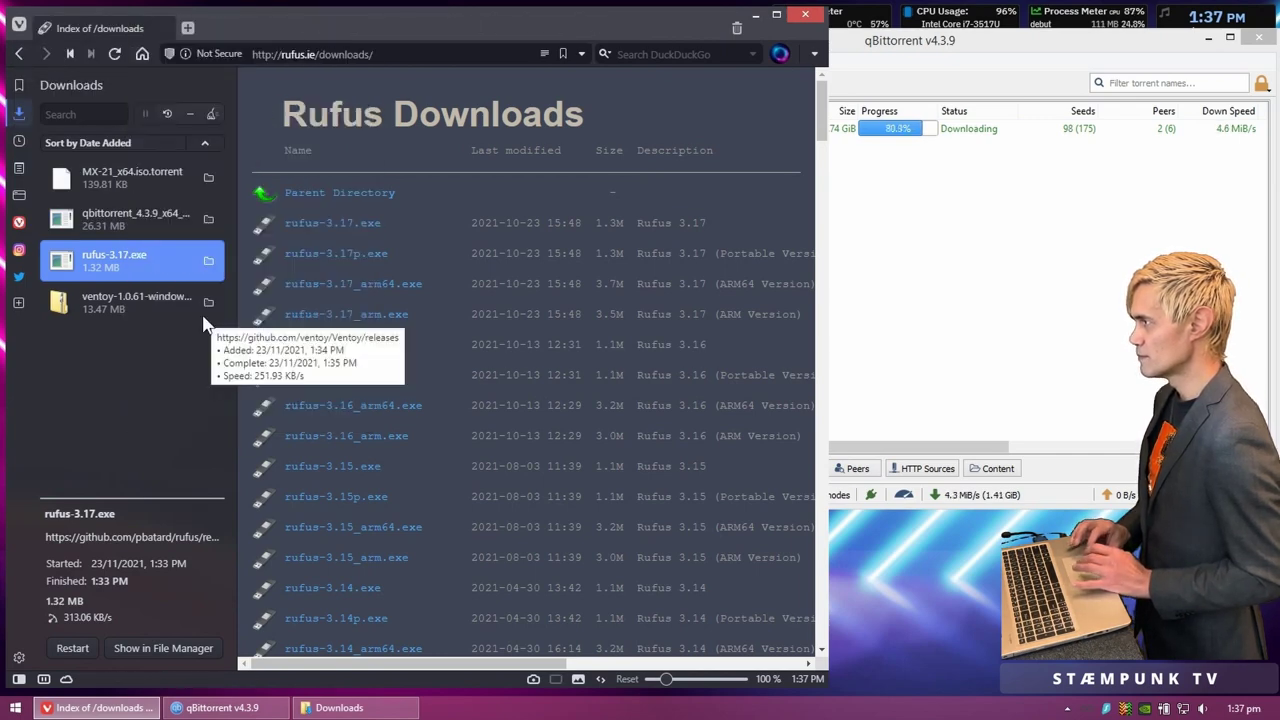
pyautogui.click(806, 16)
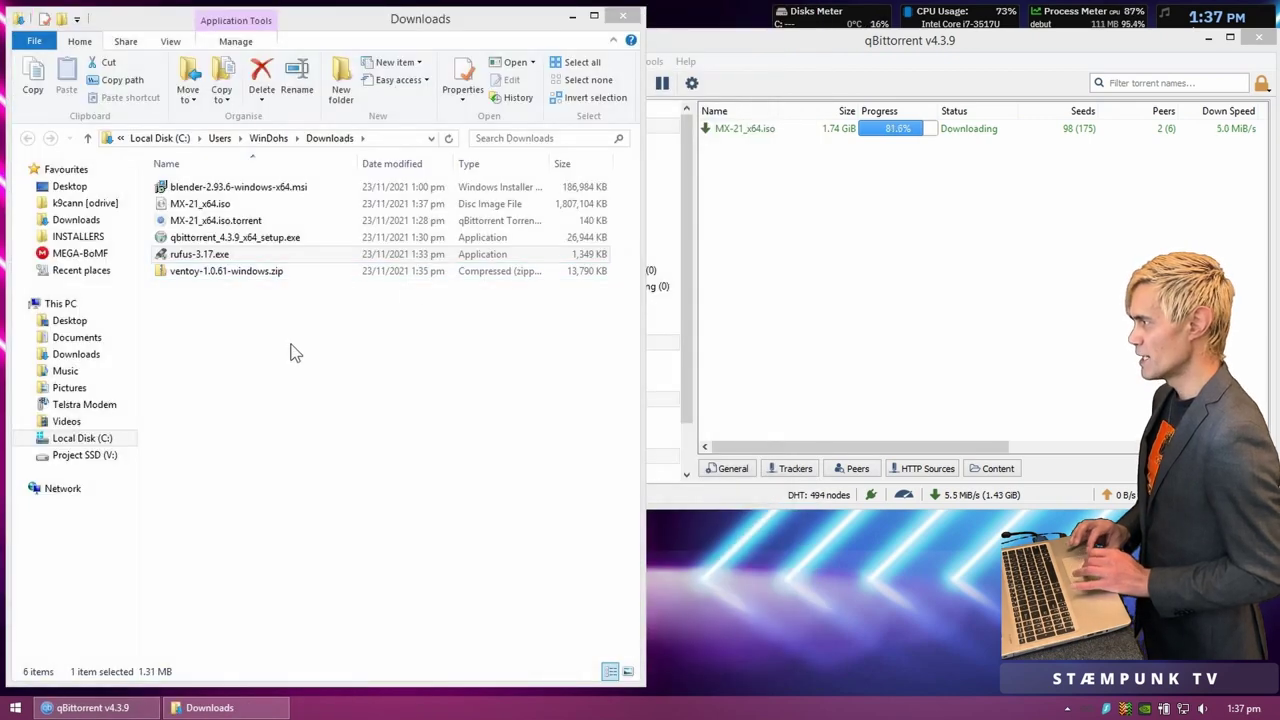
# Step: Extract ventoy-1.0.61-windows.zip with 7-Zip Extract Here and check the new ventoy-1.0.61 folder
pyautogui.click(200, 258)
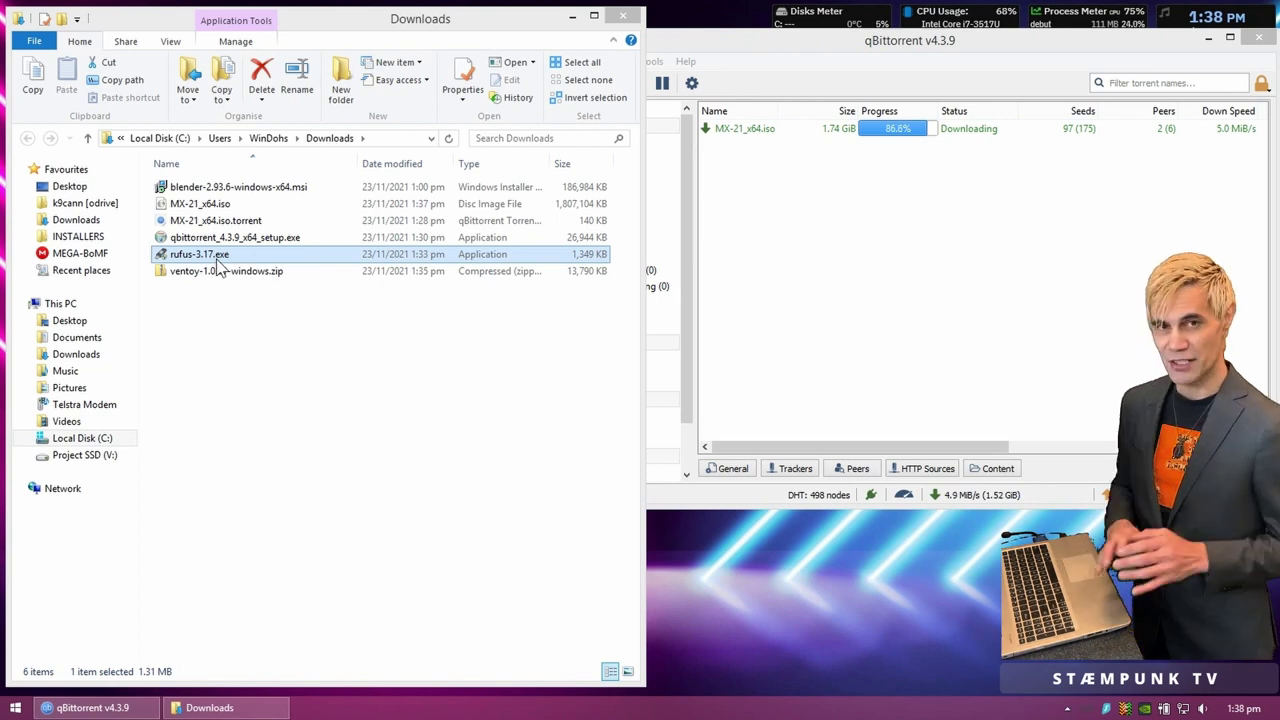
pyautogui.click(216, 272)
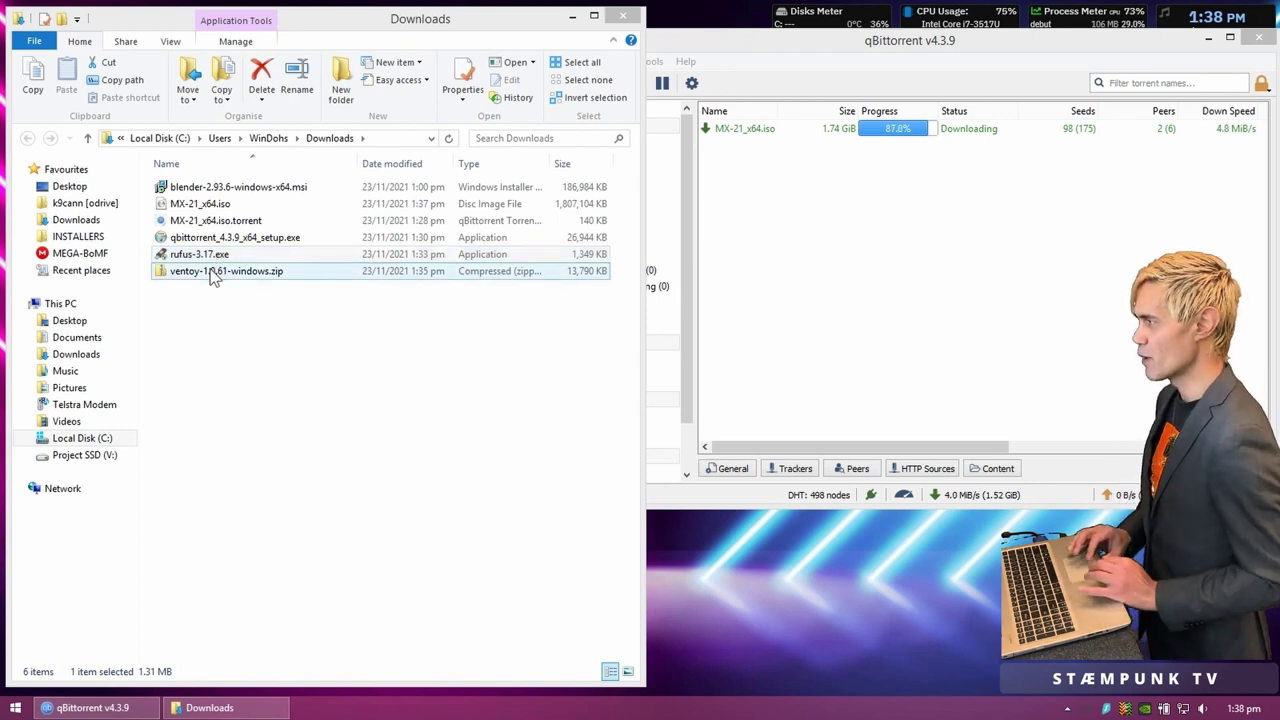
pyautogui.rightClick(213, 277)
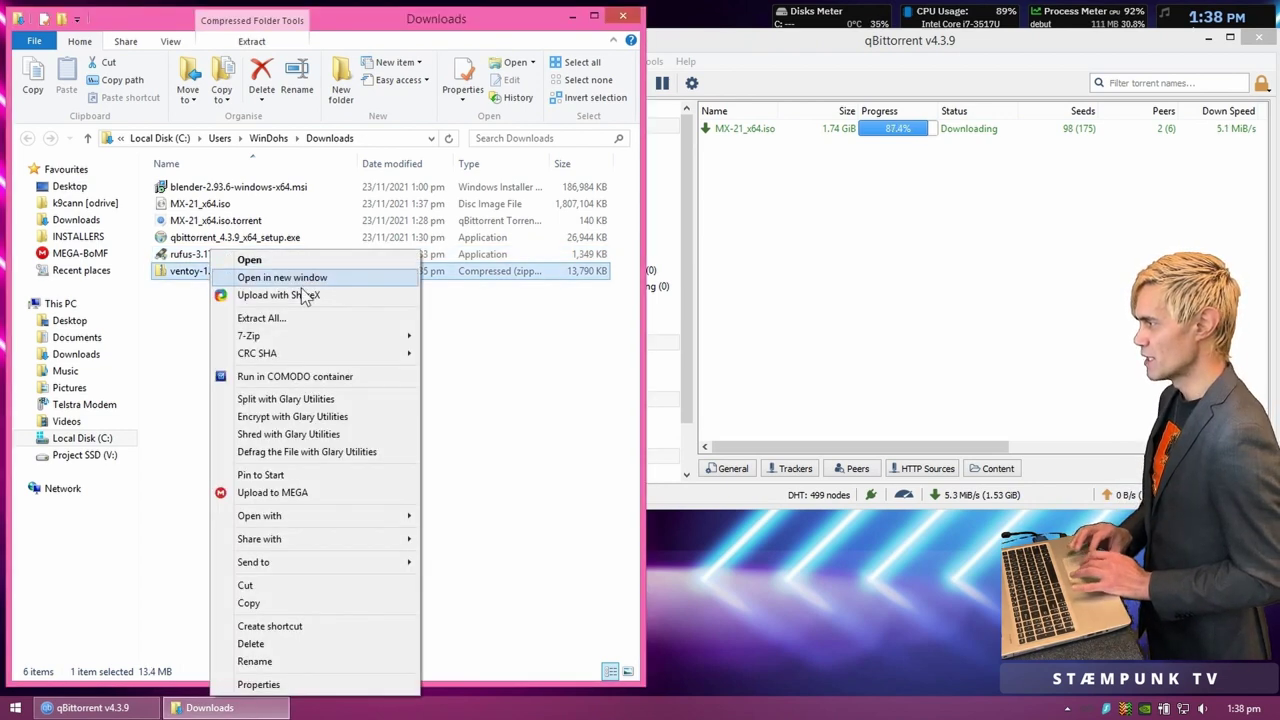
pyautogui.moveTo(318, 336)
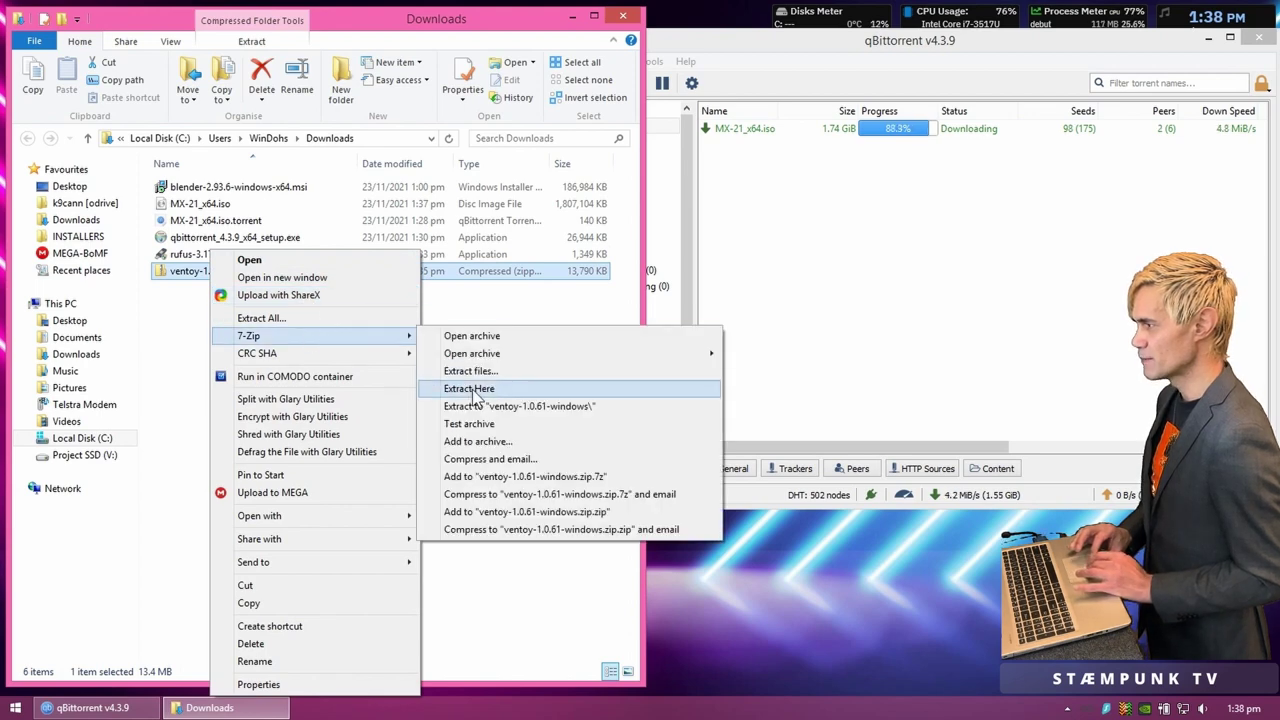
pyautogui.click(473, 390)
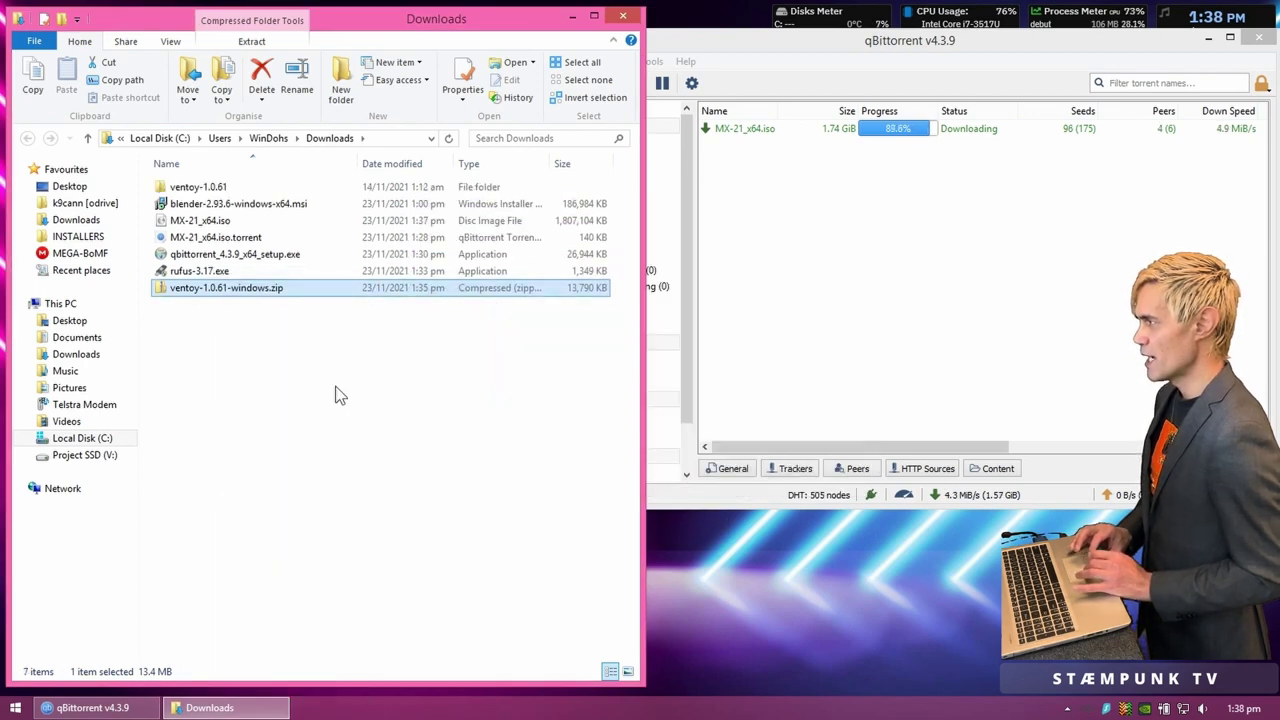
pyautogui.doubleClick(180, 187)
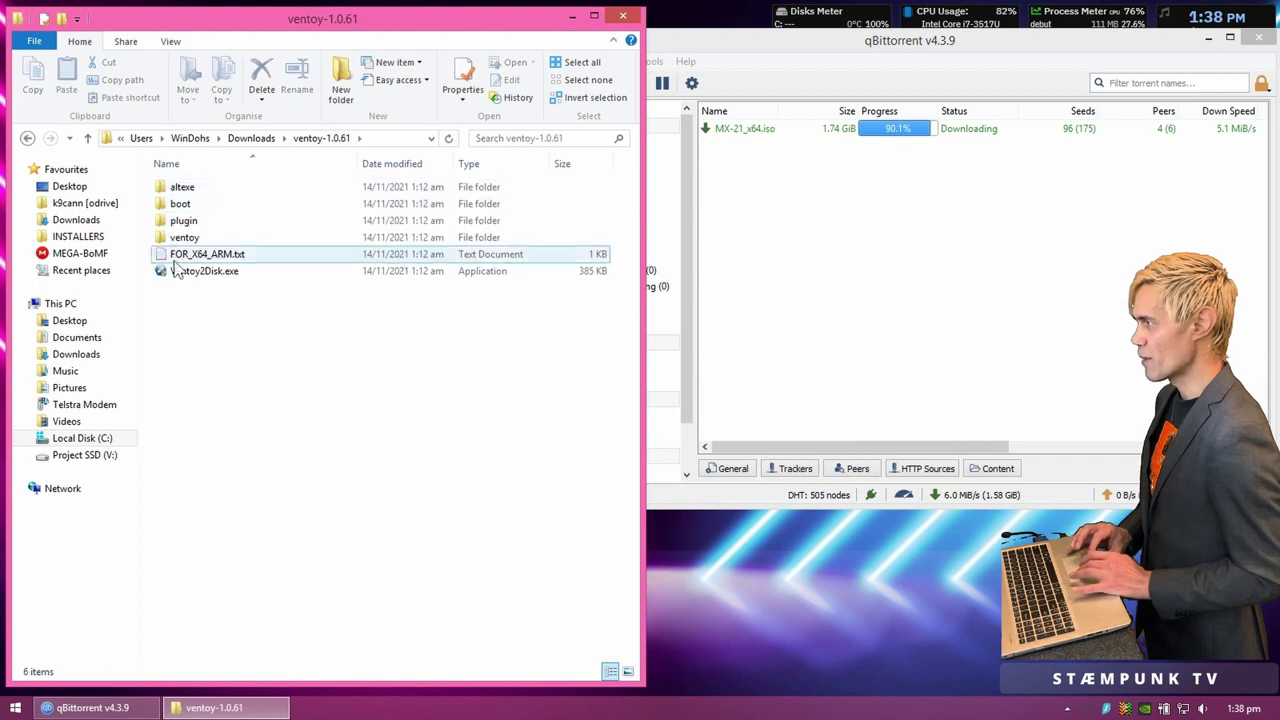
pyautogui.click(250, 139)
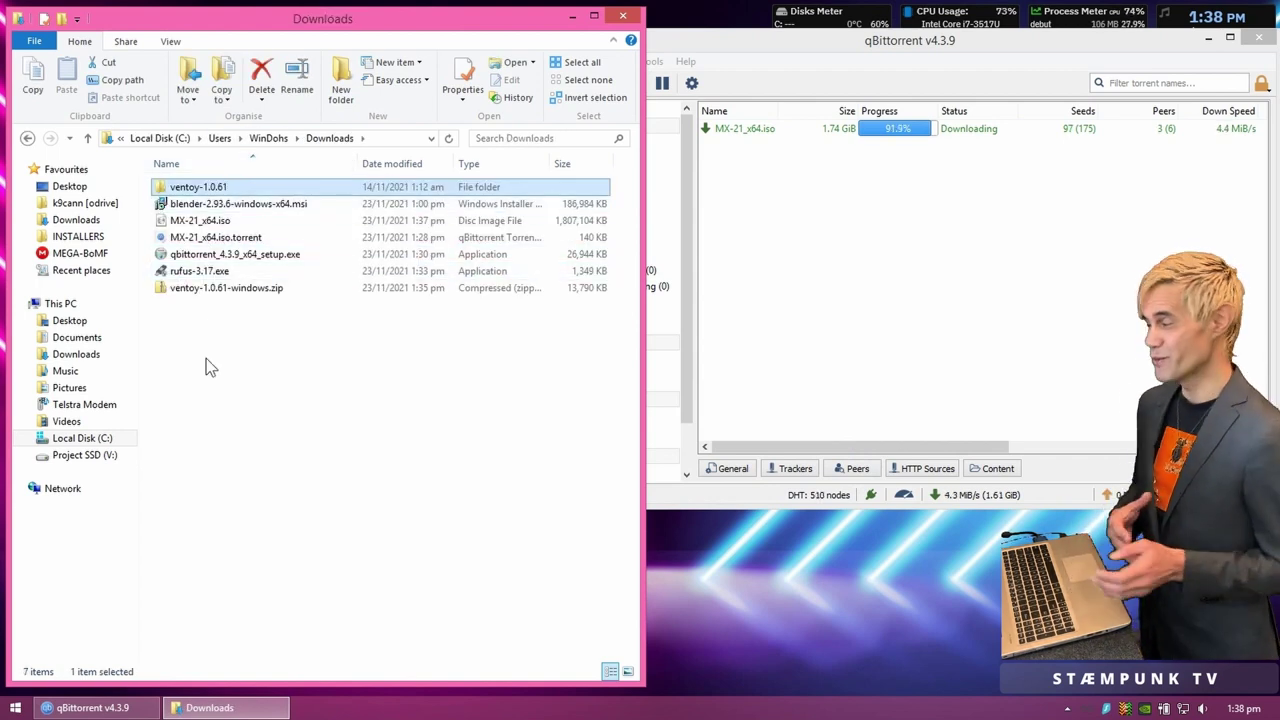
pyautogui.click(232, 366)
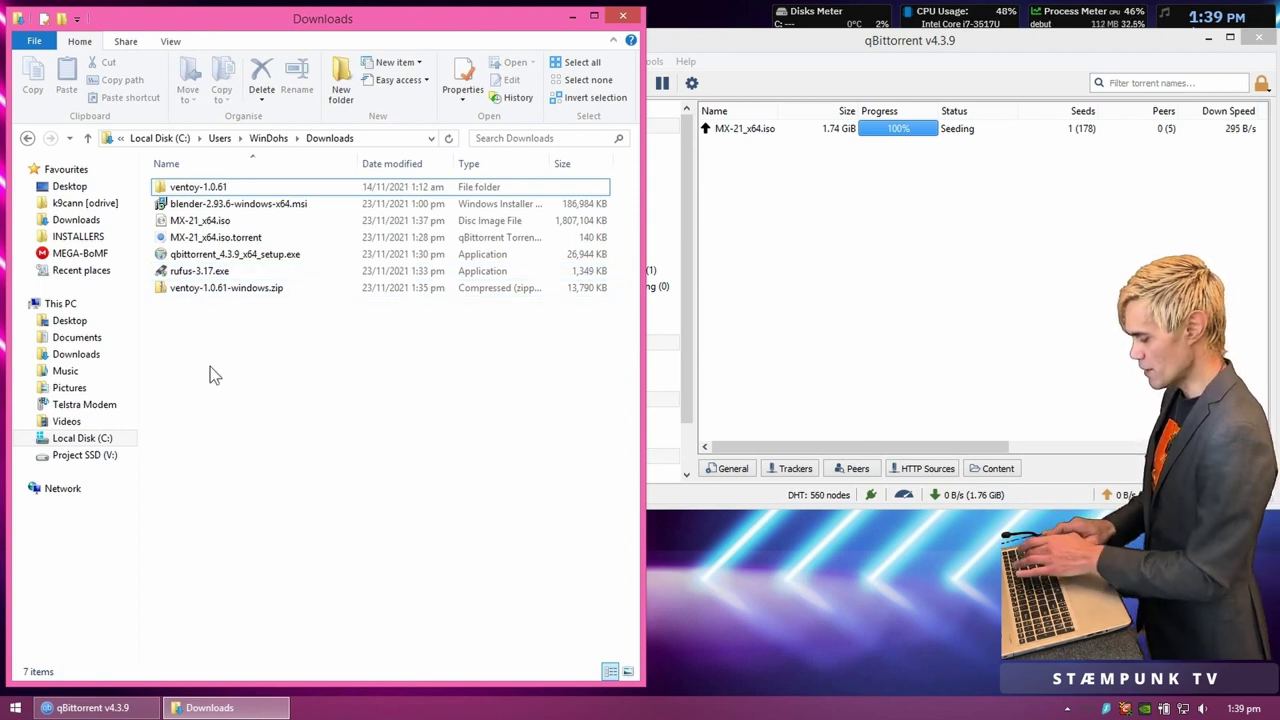
# Step: Move the ventoy-1.0.61 folder into C:\Program Files with administrator permission
pyautogui.press('super+e')
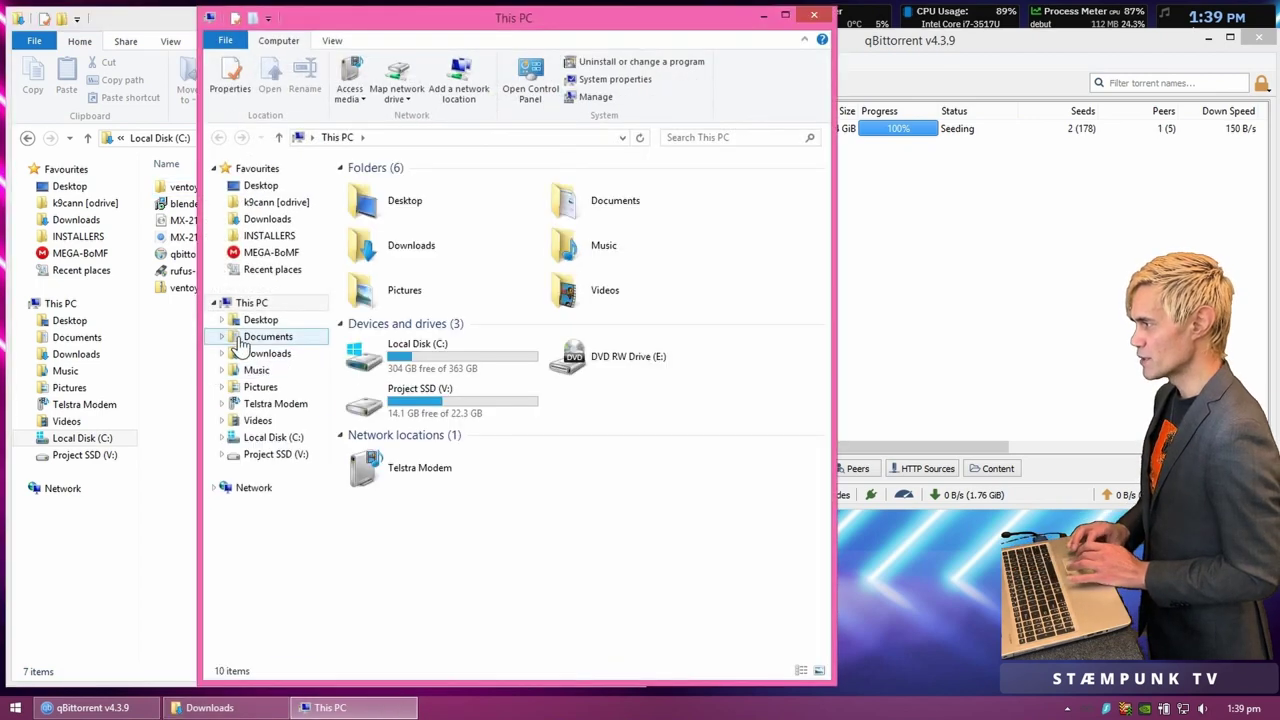
pyautogui.click(281, 440)
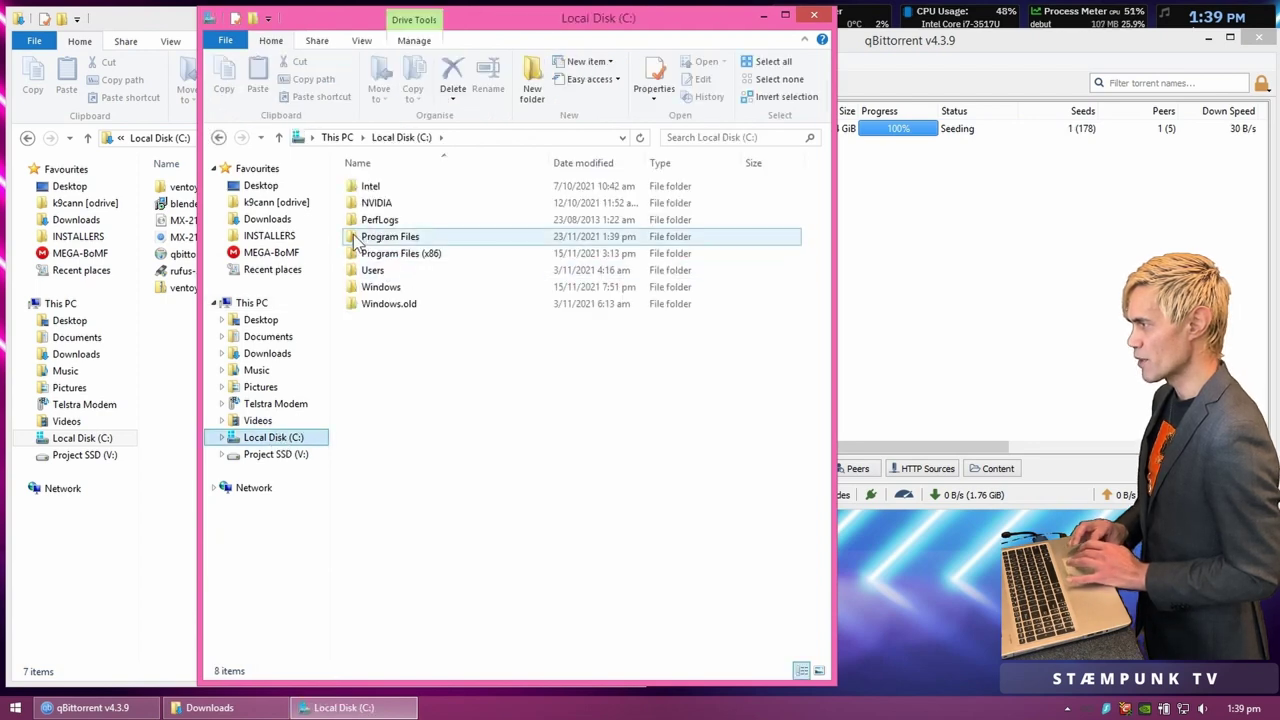
pyautogui.doubleClick(357, 243)
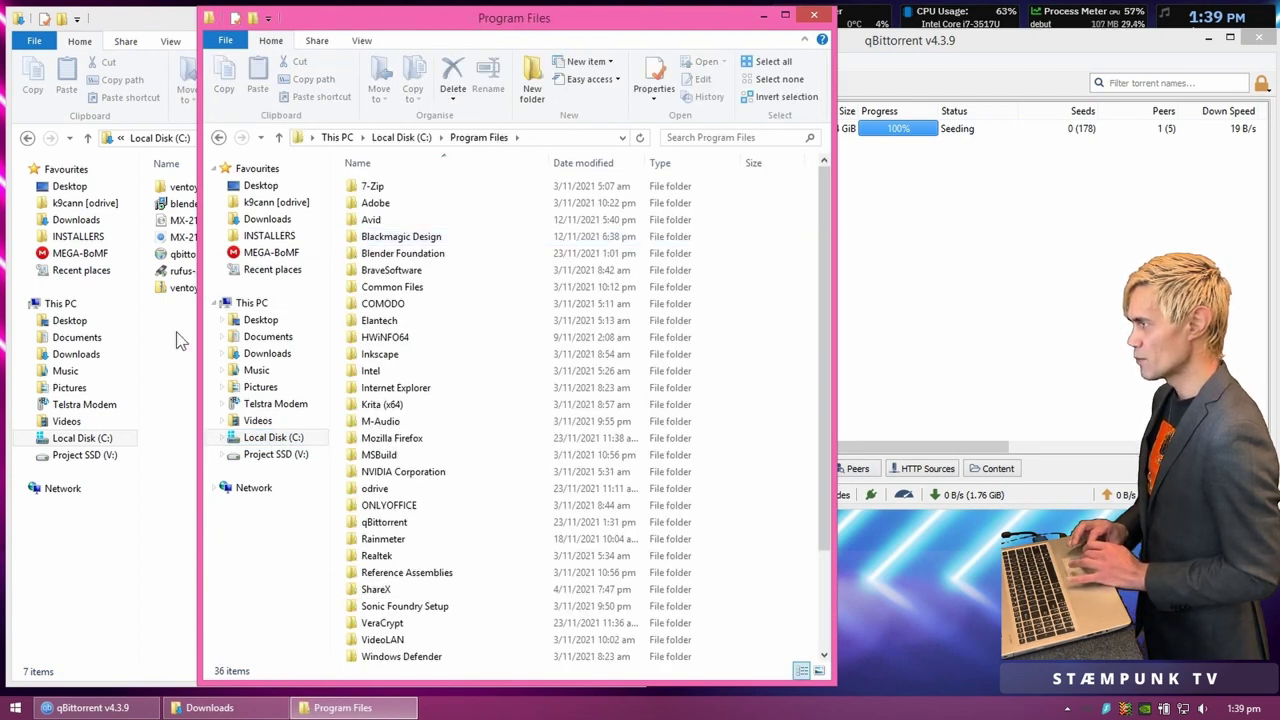
pyautogui.click(180, 335)
pyautogui.click(165, 190)
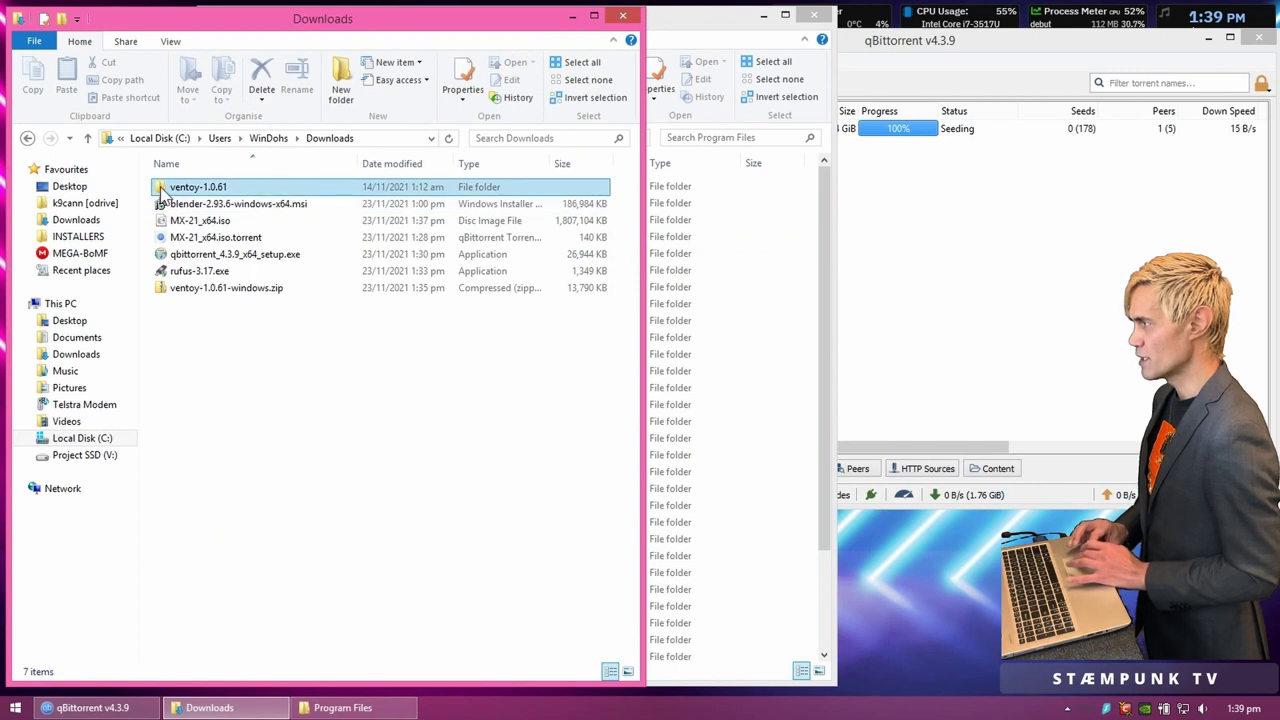
pyautogui.moveTo(459, 362); pyautogui.dragTo(750, 676)
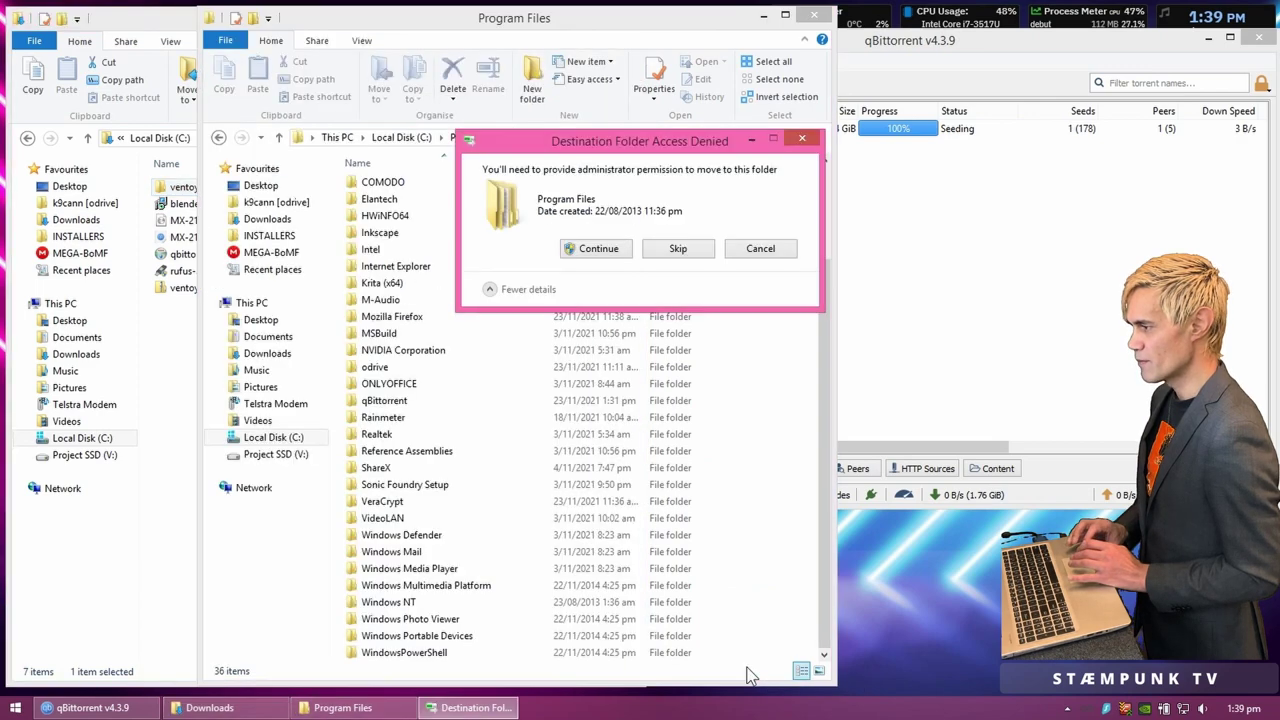
pyautogui.click(598, 250)
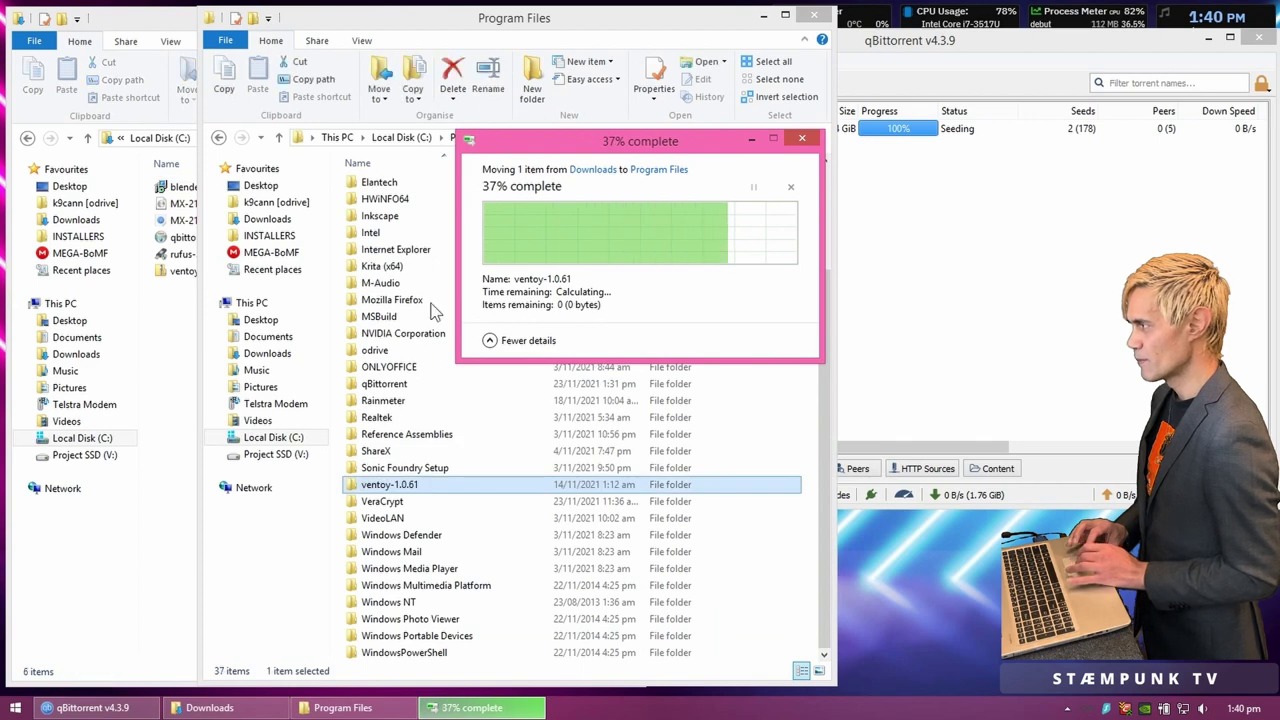
# Step: Create a Rufus folder in Program Files and move rufus-3.17.exe into it
pyautogui.click(310, 600)
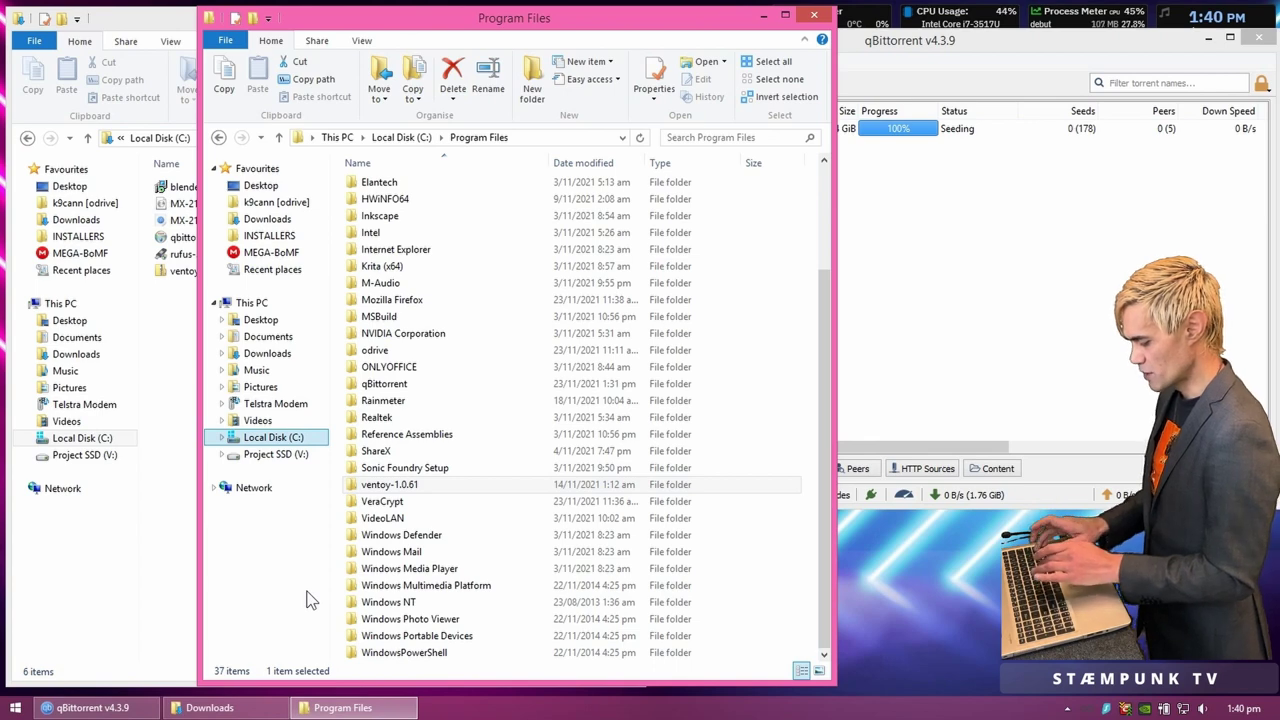
pyautogui.hotkey('ctrl', 'v')
pyautogui.click(617, 420)
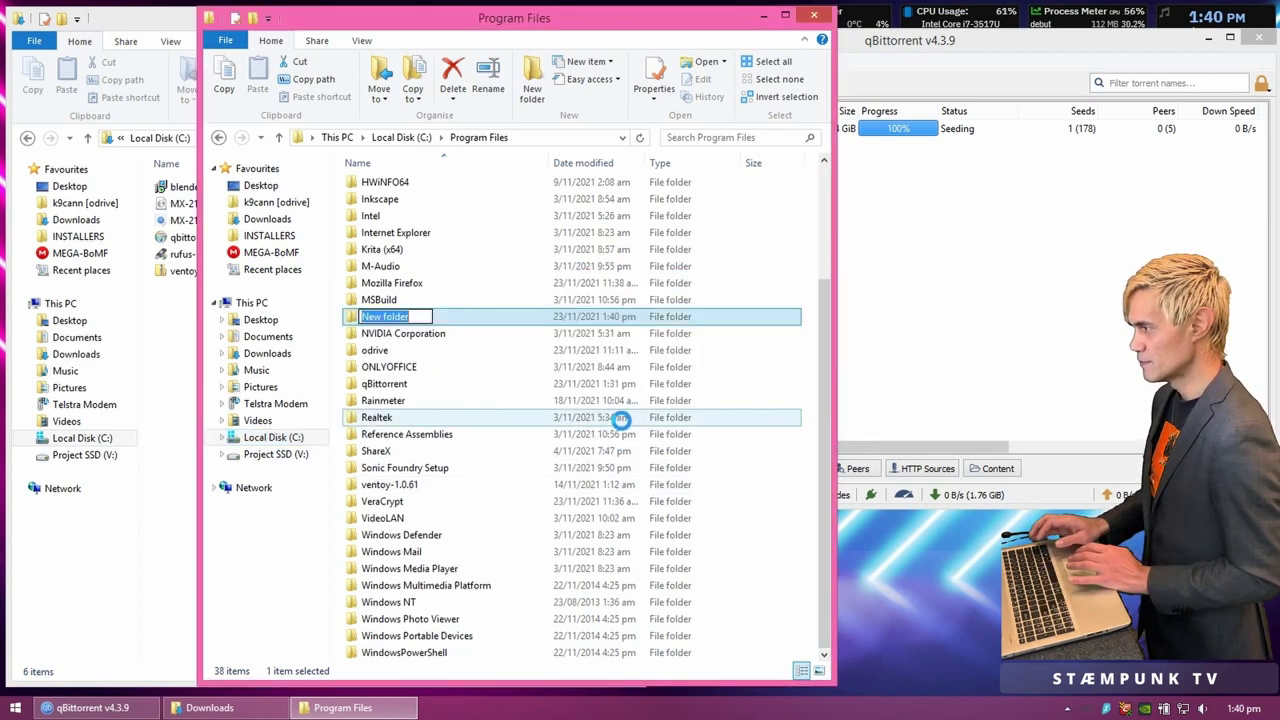
pyautogui.write('R')
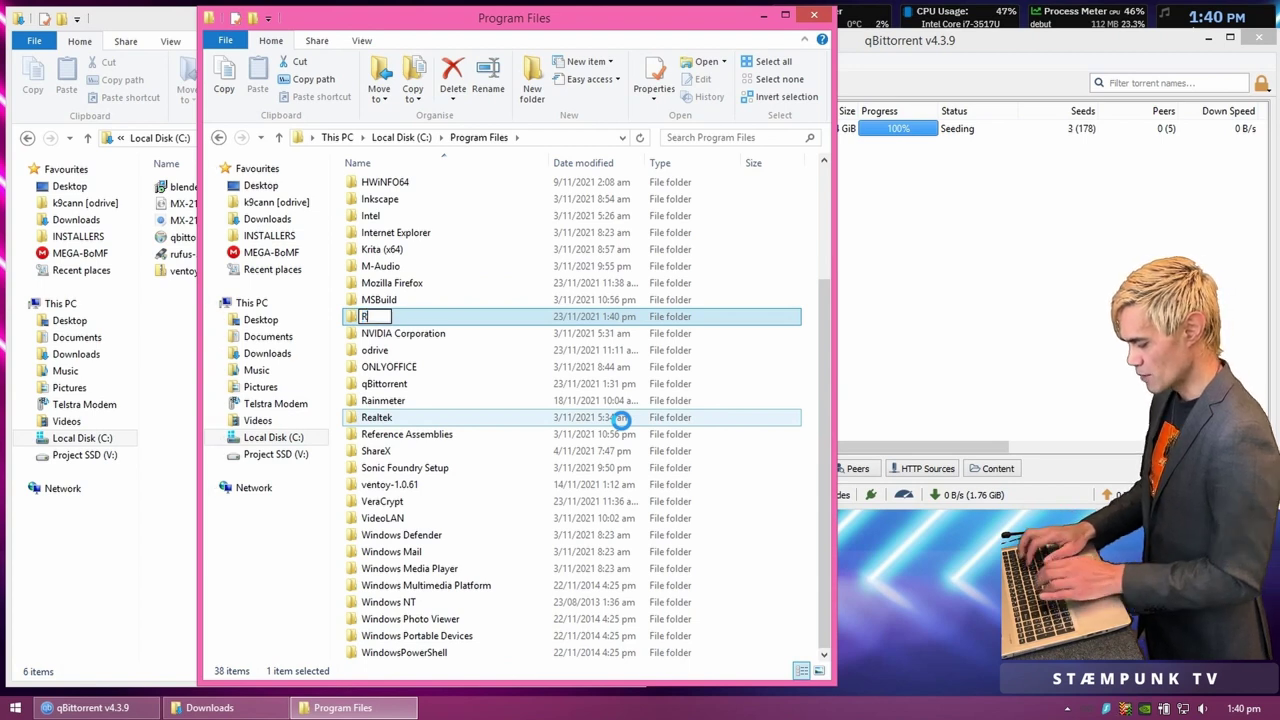
pyautogui.write('ufus')
pyautogui.press('Return')
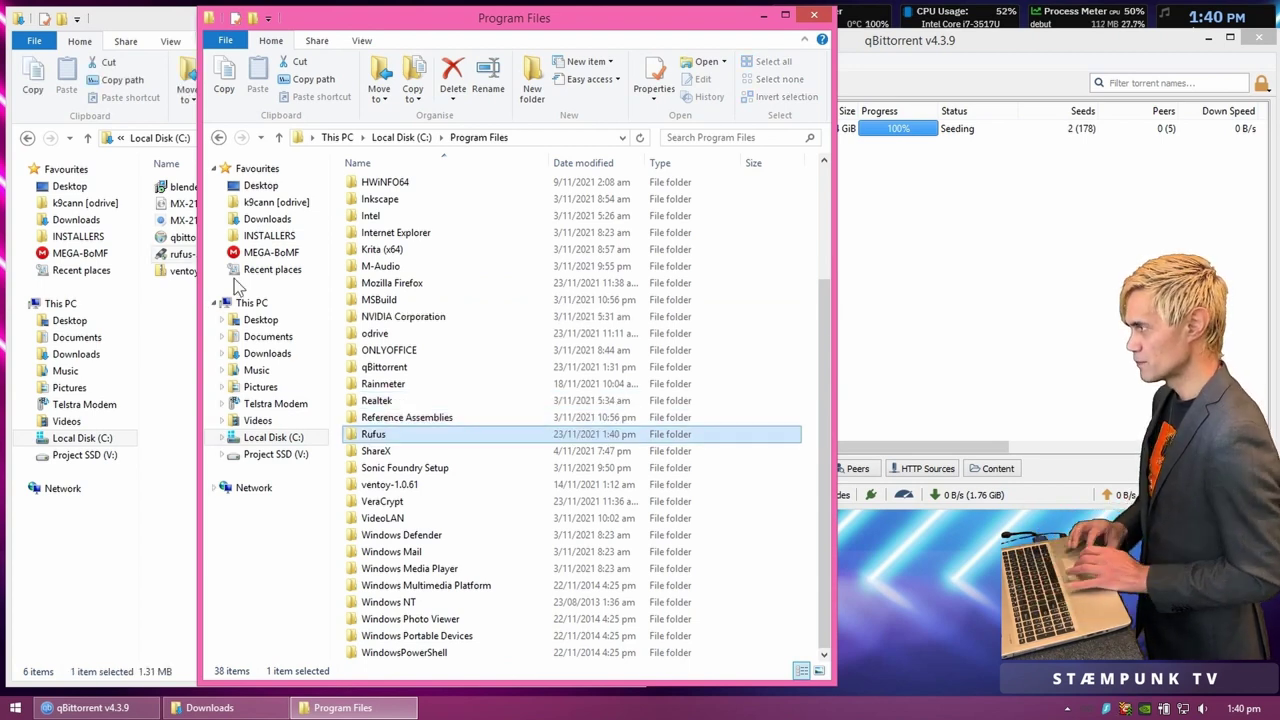
pyautogui.moveTo(181, 257); pyautogui.dragTo(376, 438)
# Step: Grant administrator permission, then pin rufus-3.17.exe from the Rufus folder to Start
pyautogui.click(603, 251)
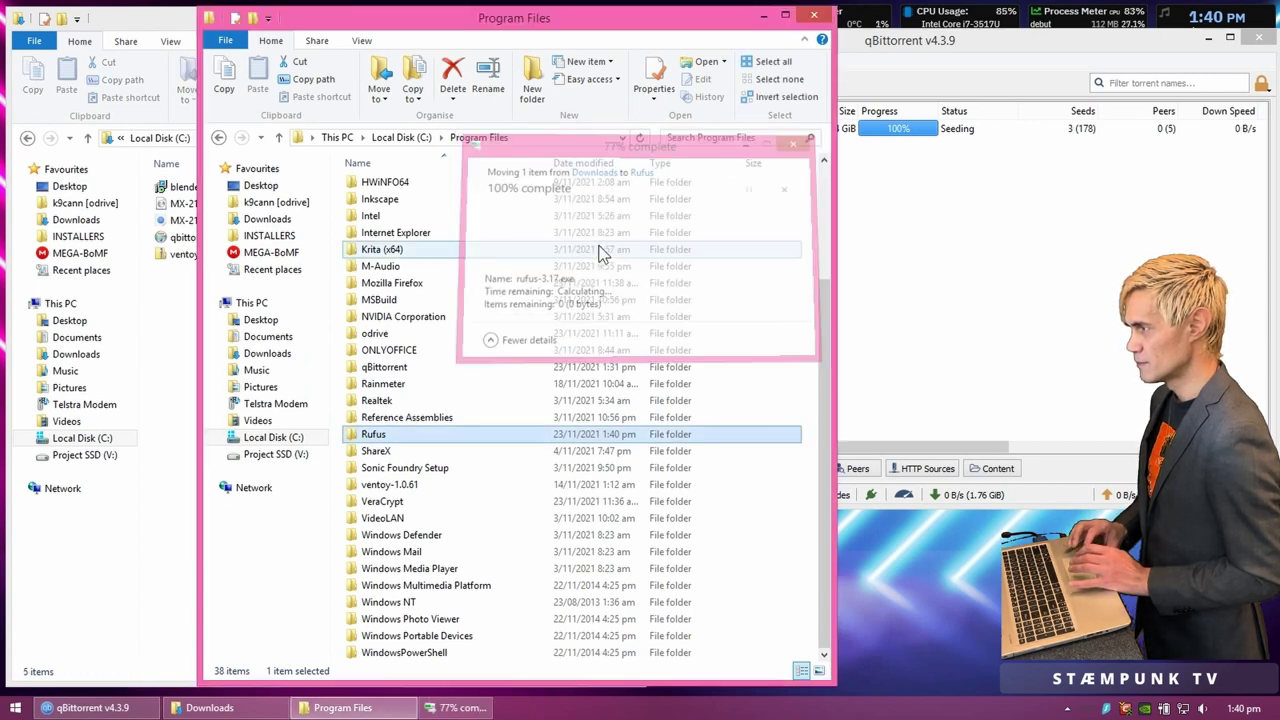
pyautogui.click(20, 707)
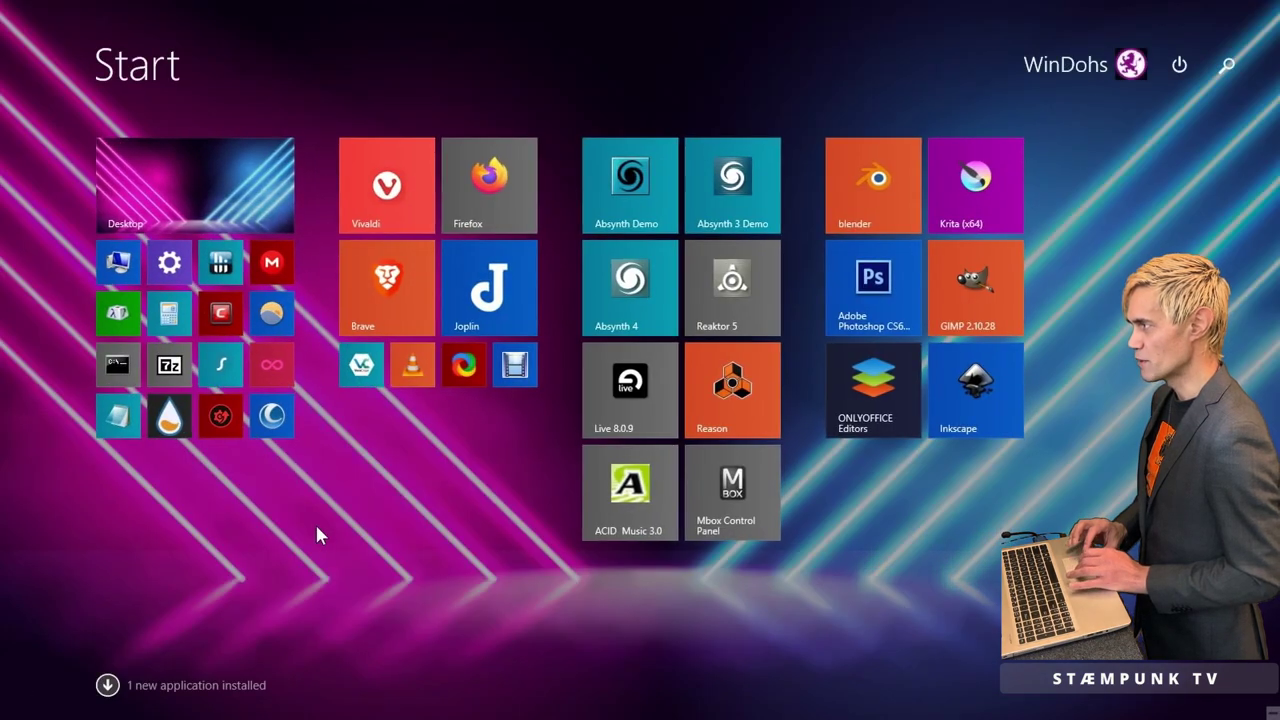
pyautogui.press('Escape')
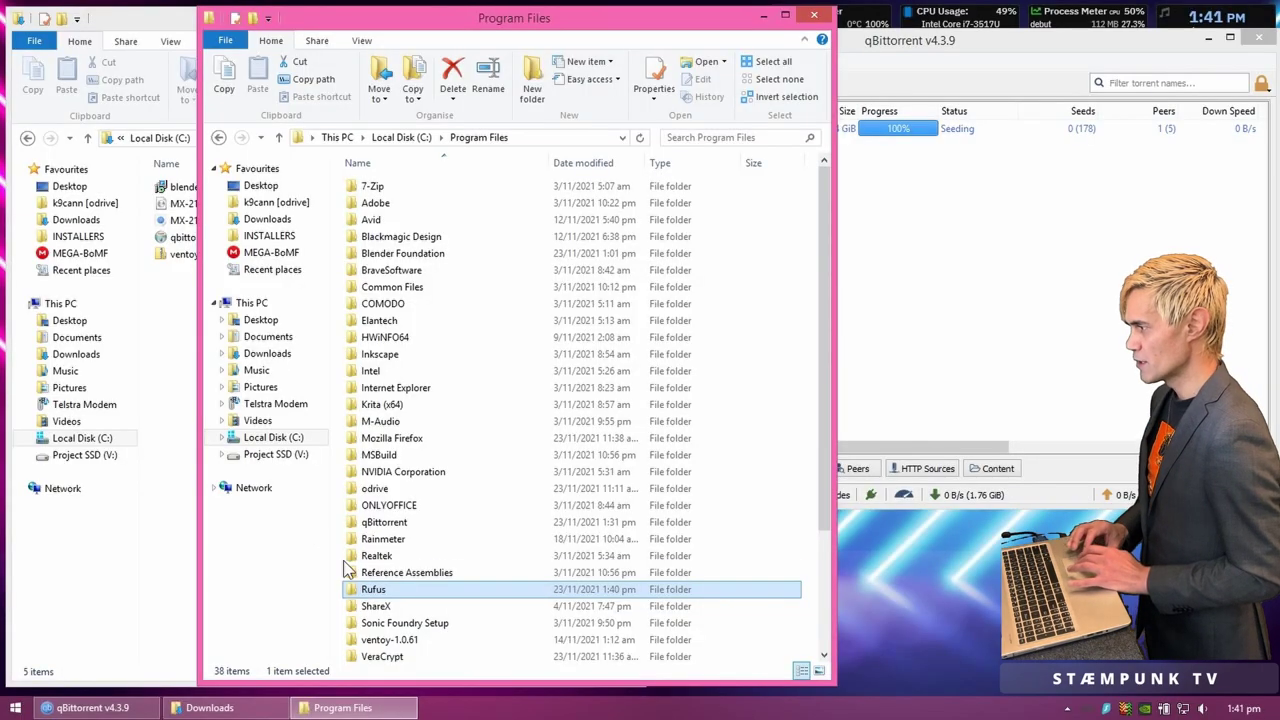
pyautogui.doubleClick(366, 590)
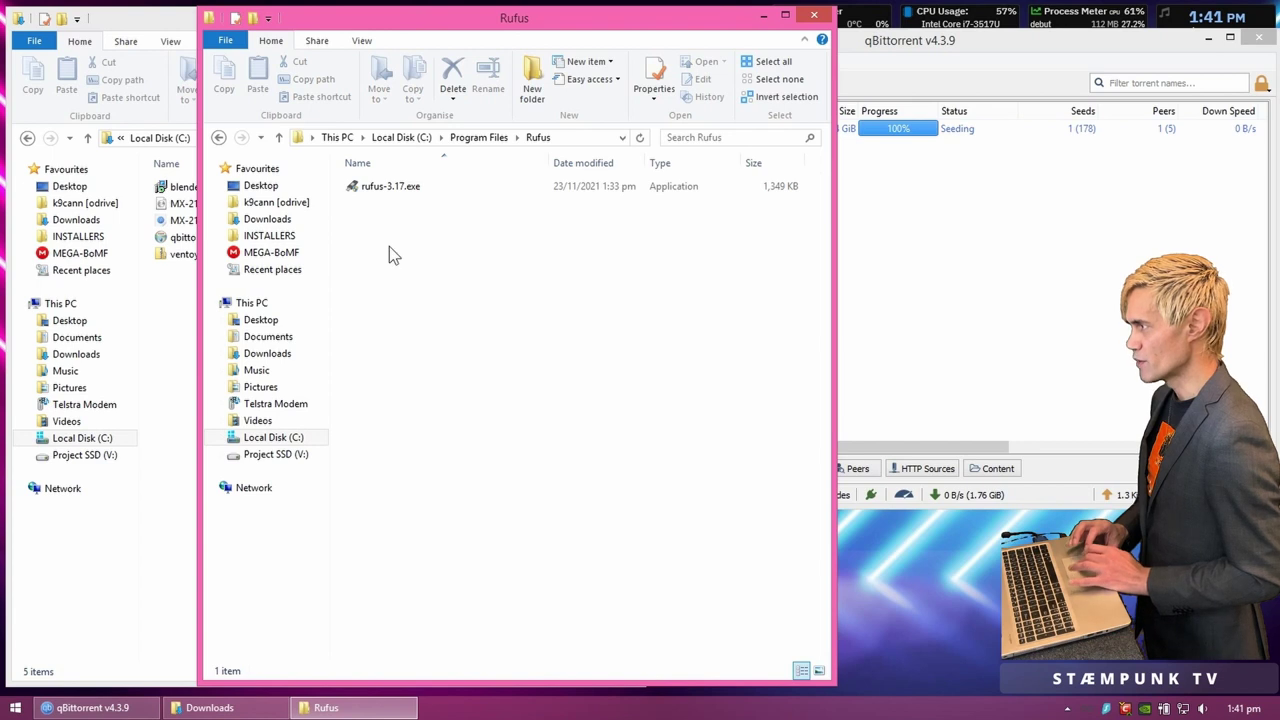
pyautogui.rightClick(383, 187)
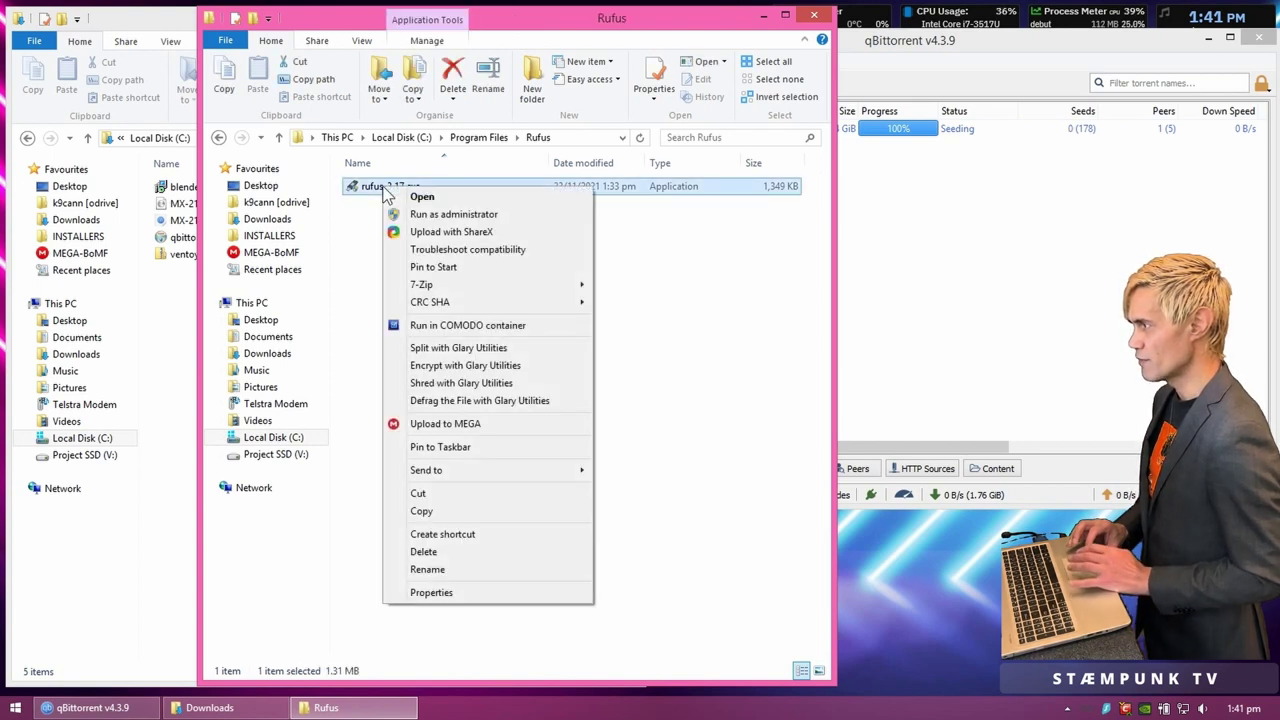
pyautogui.click(468, 267)
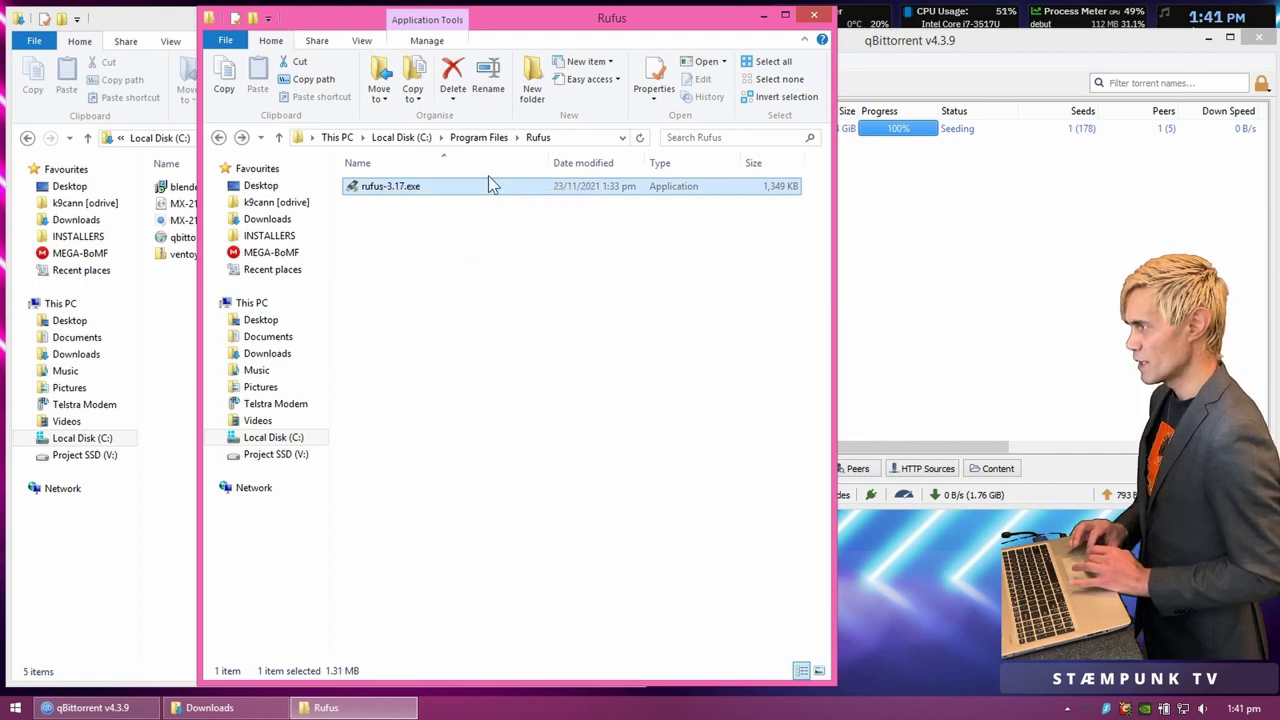
# Step: Pin Ventoy2Disk.exe from the ventoy-1.0.61 folder to Start and show the new tiles
pyautogui.click(484, 141)
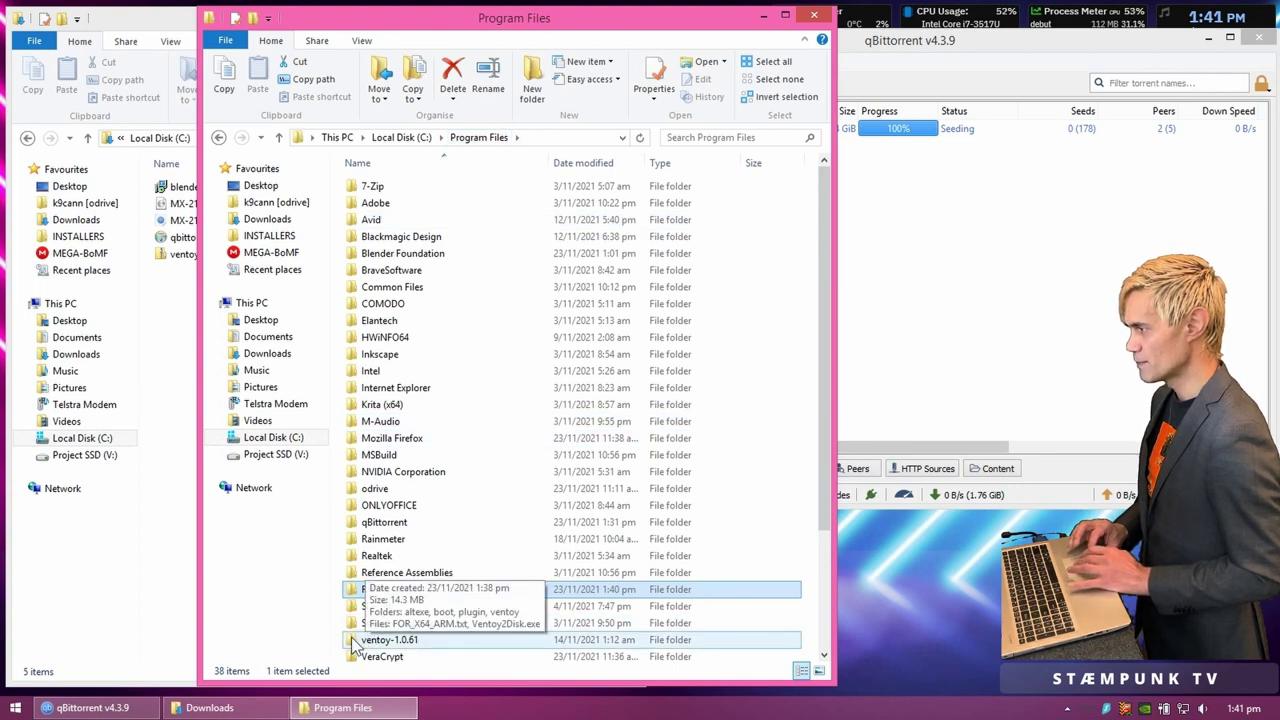
pyautogui.doubleClick(380, 640)
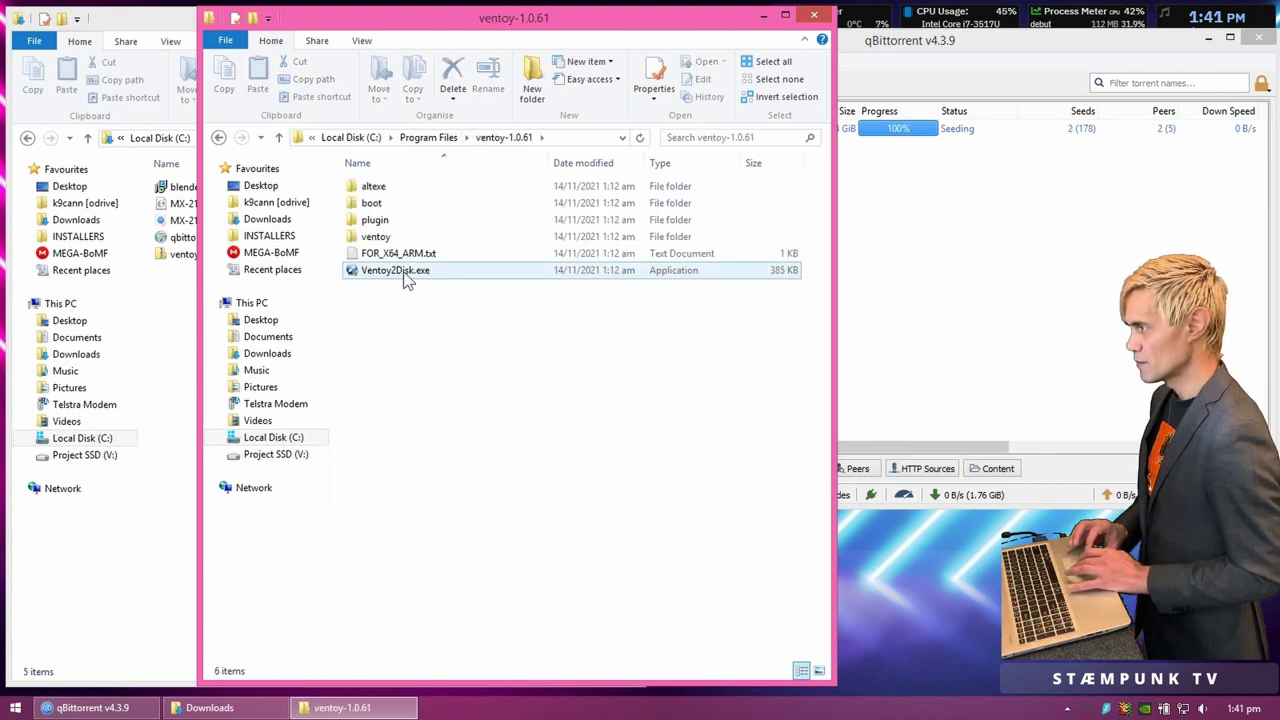
pyautogui.rightClick(404, 273)
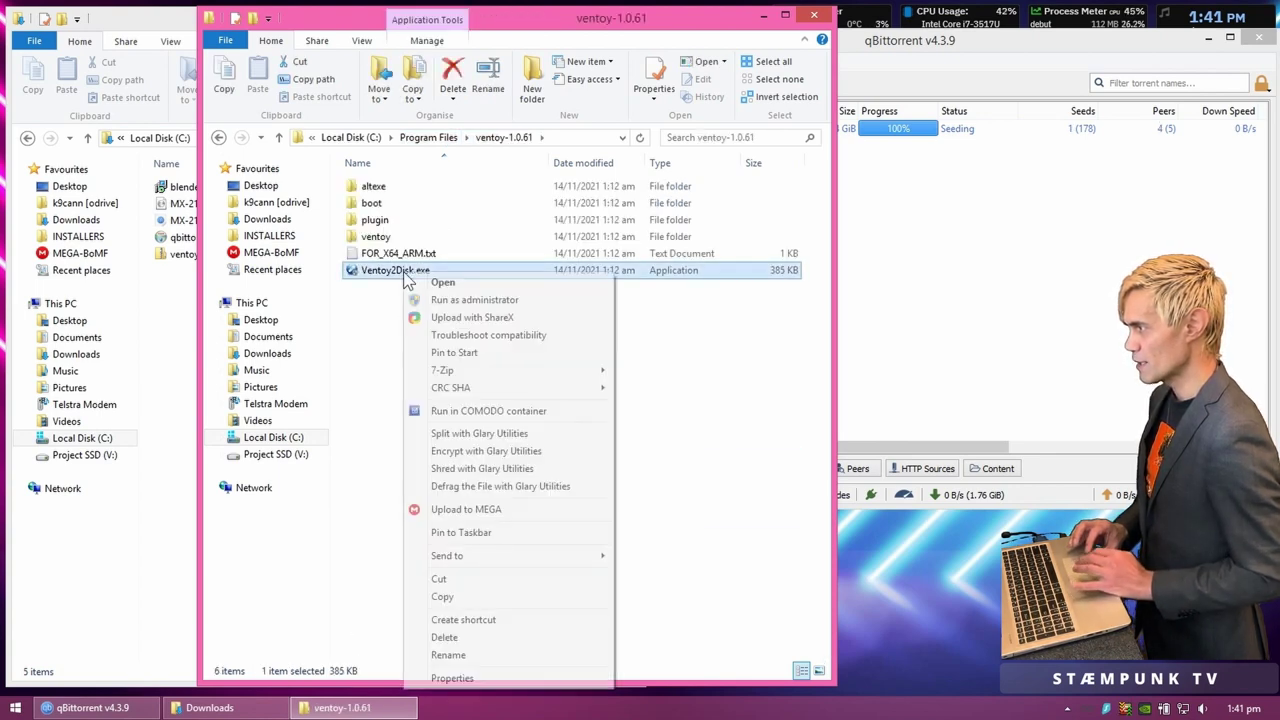
pyautogui.click(489, 355)
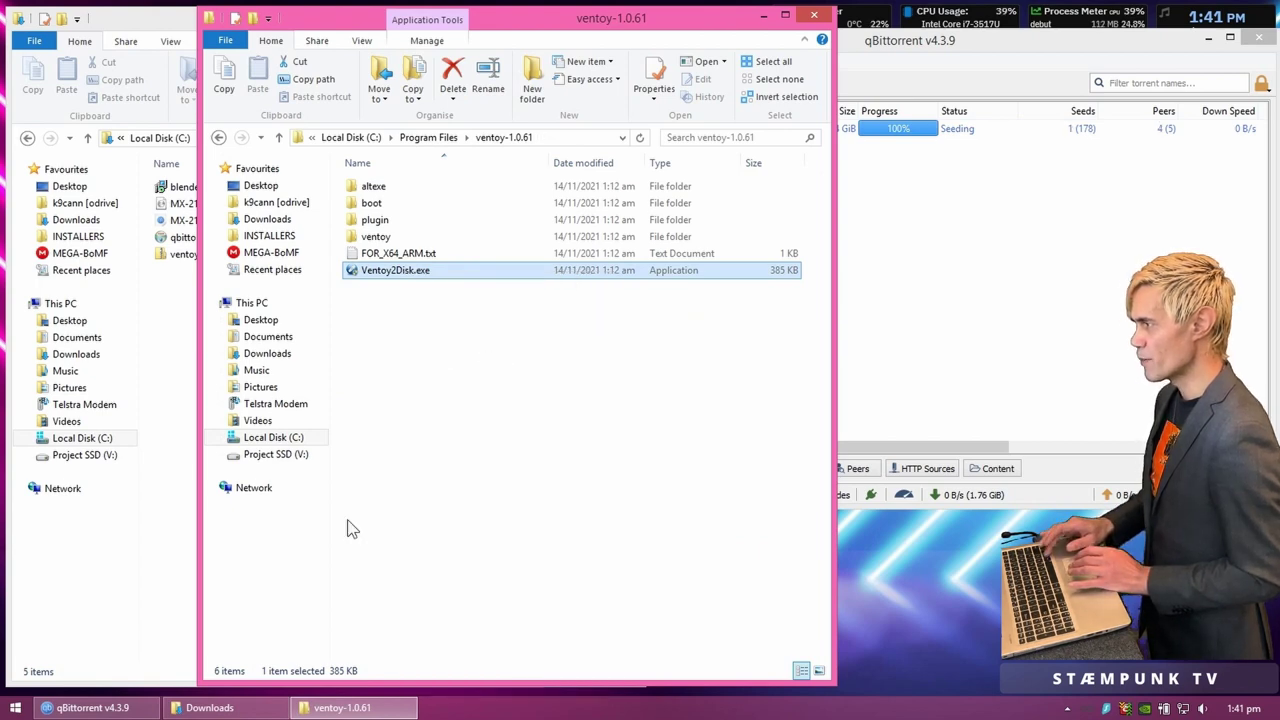
pyautogui.press('super')
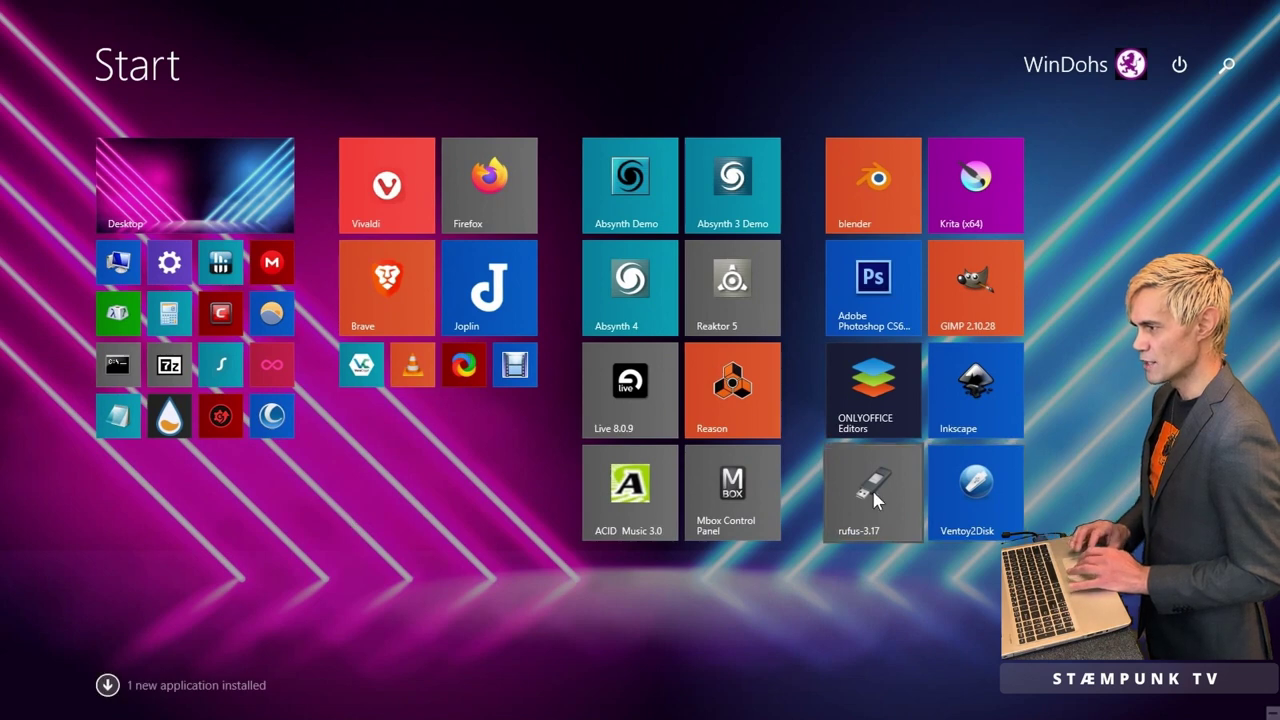
# Step: Move the rufus-3.17 and Ventoy2Disk tiles next to each other on the Start screen
pyautogui.moveTo(875, 500); pyautogui.dragTo(163, 508)
pyautogui.moveTo(877, 485); pyautogui.dragTo(256, 482)
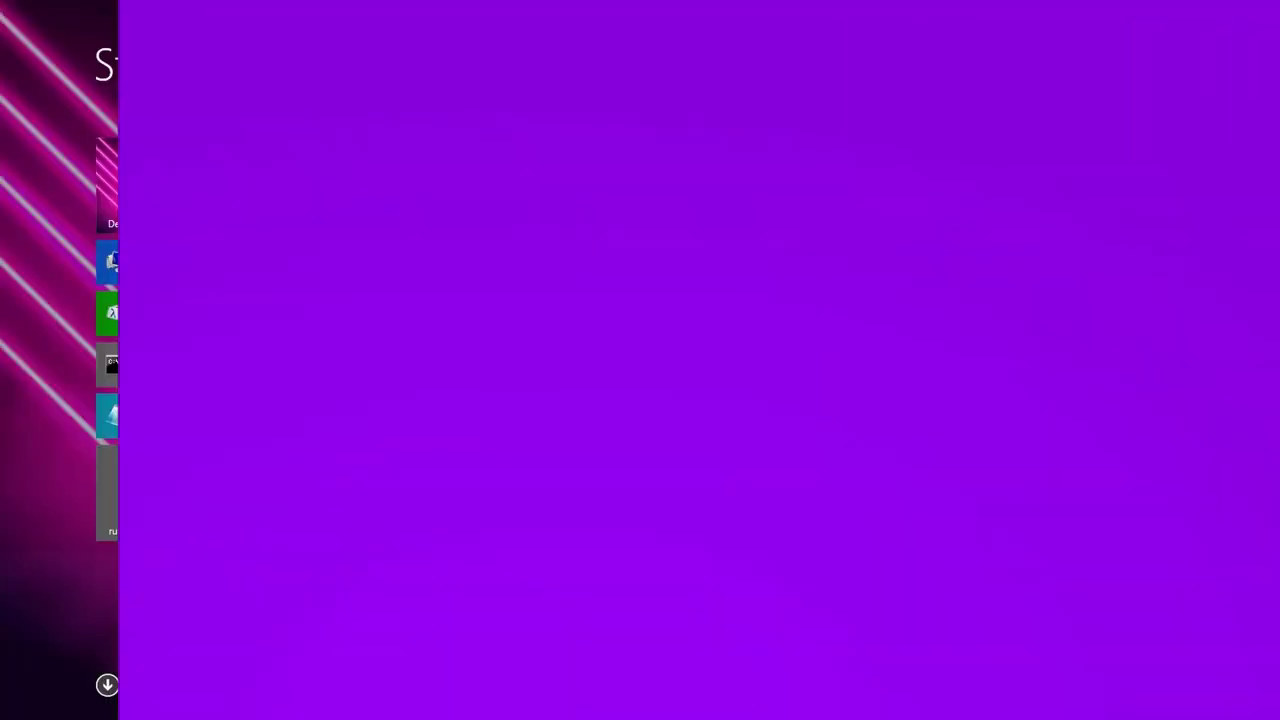
pyautogui.press('super')
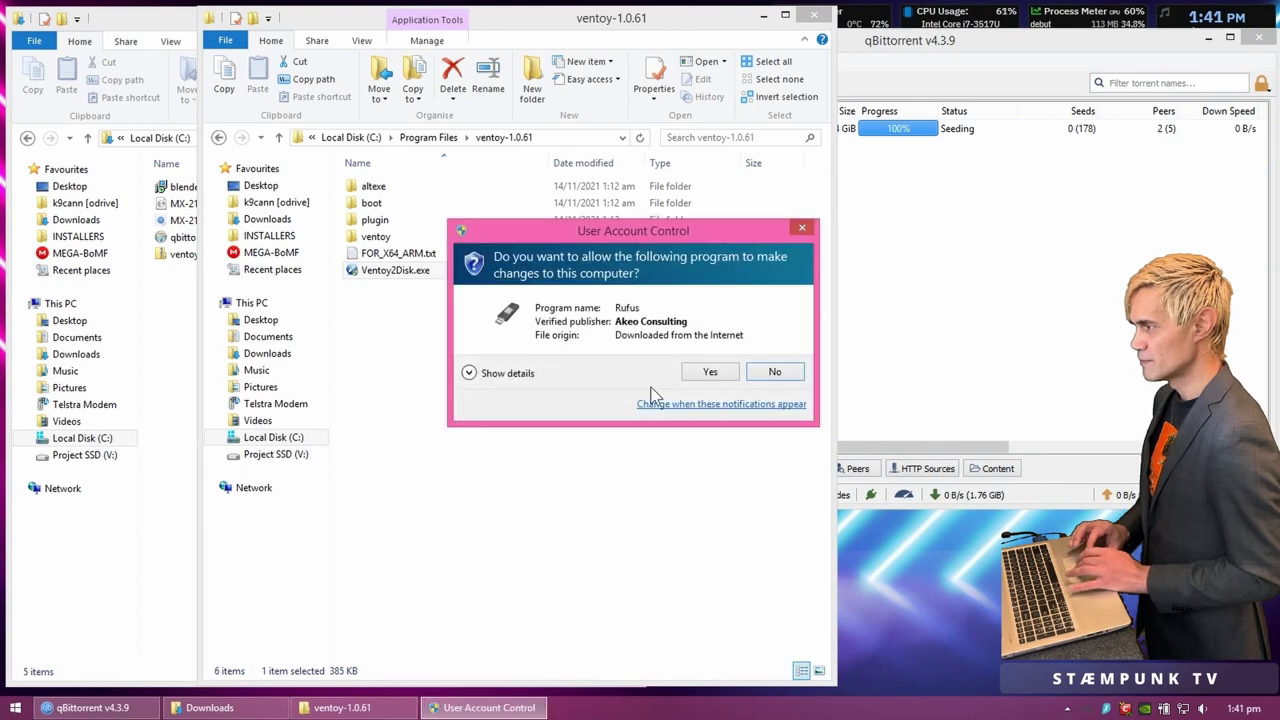
# Step: Allow Rufus to run, close the ventoy-1.0.61 folder and minimize Downloads
pyautogui.click(716, 372)
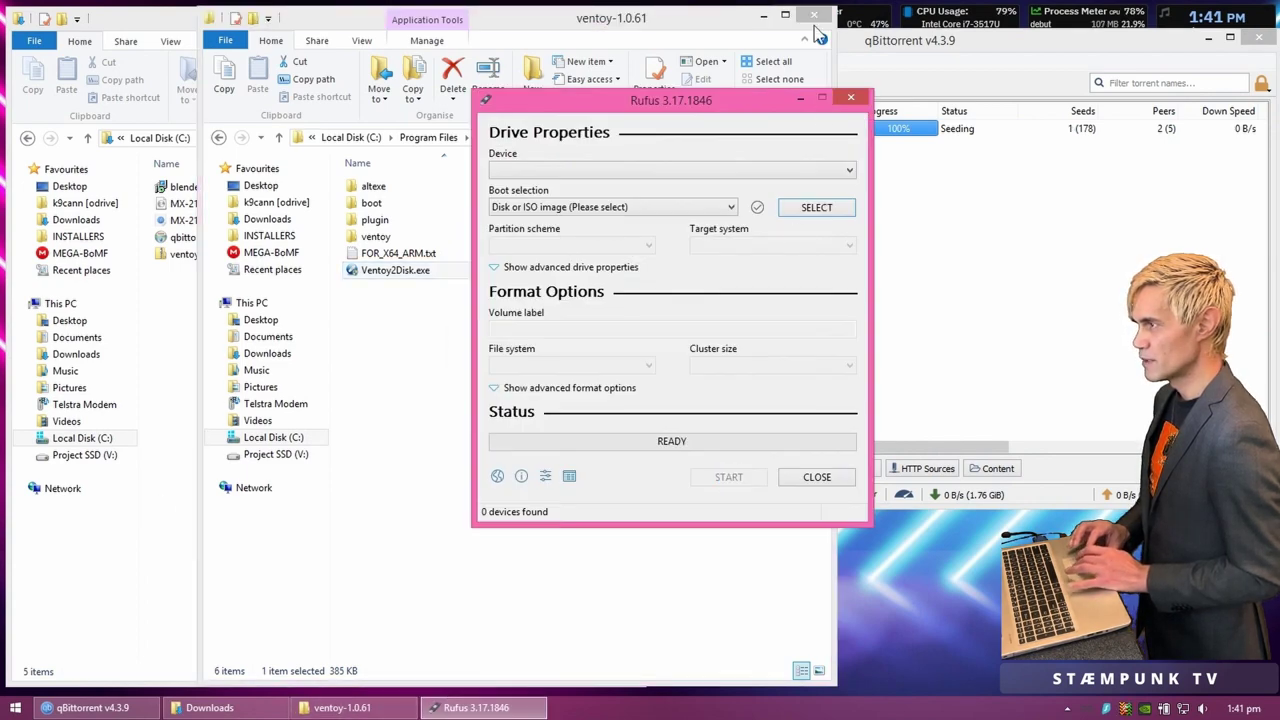
pyautogui.click(815, 16)
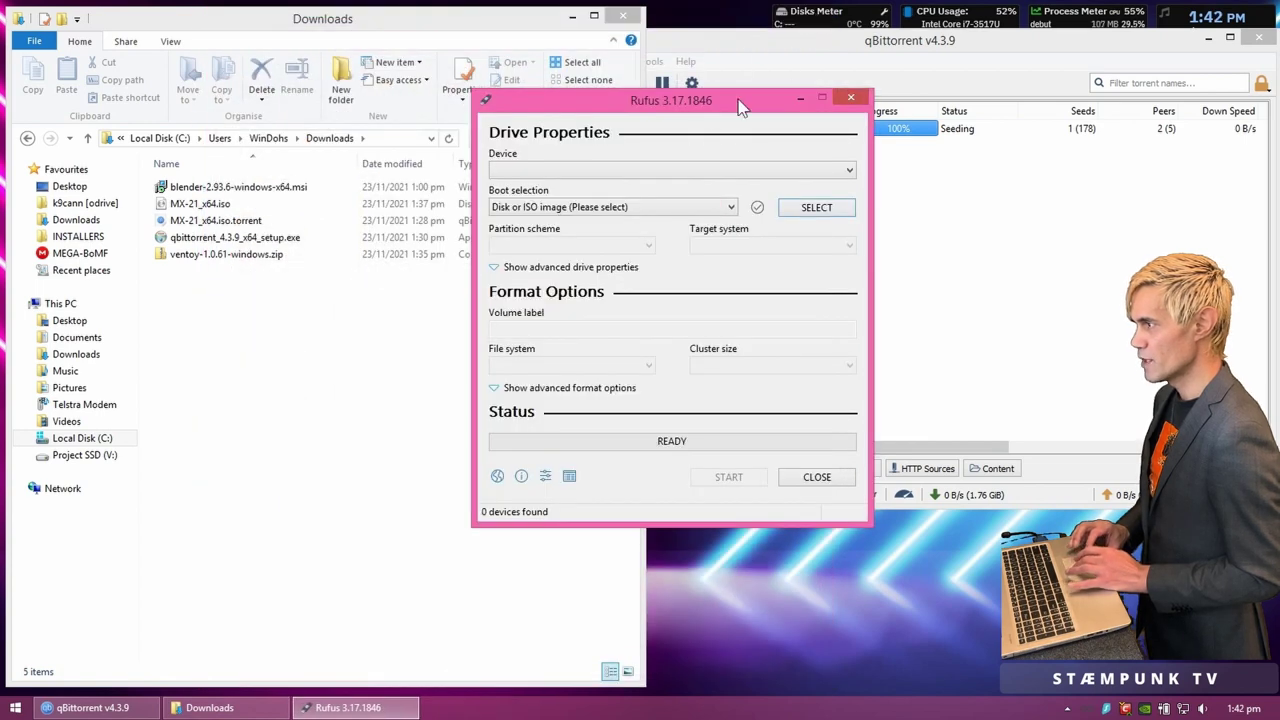
pyautogui.moveTo(733, 106); pyautogui.dragTo(422, 217)
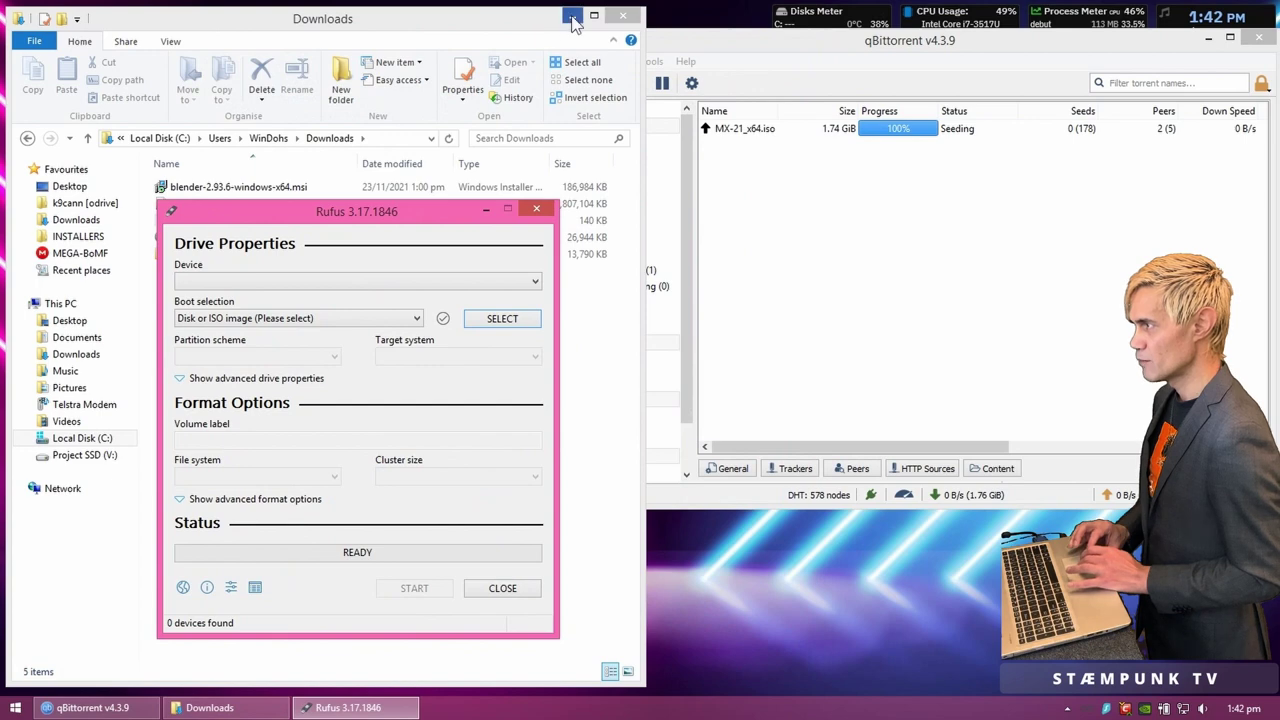
pyautogui.click(573, 18)
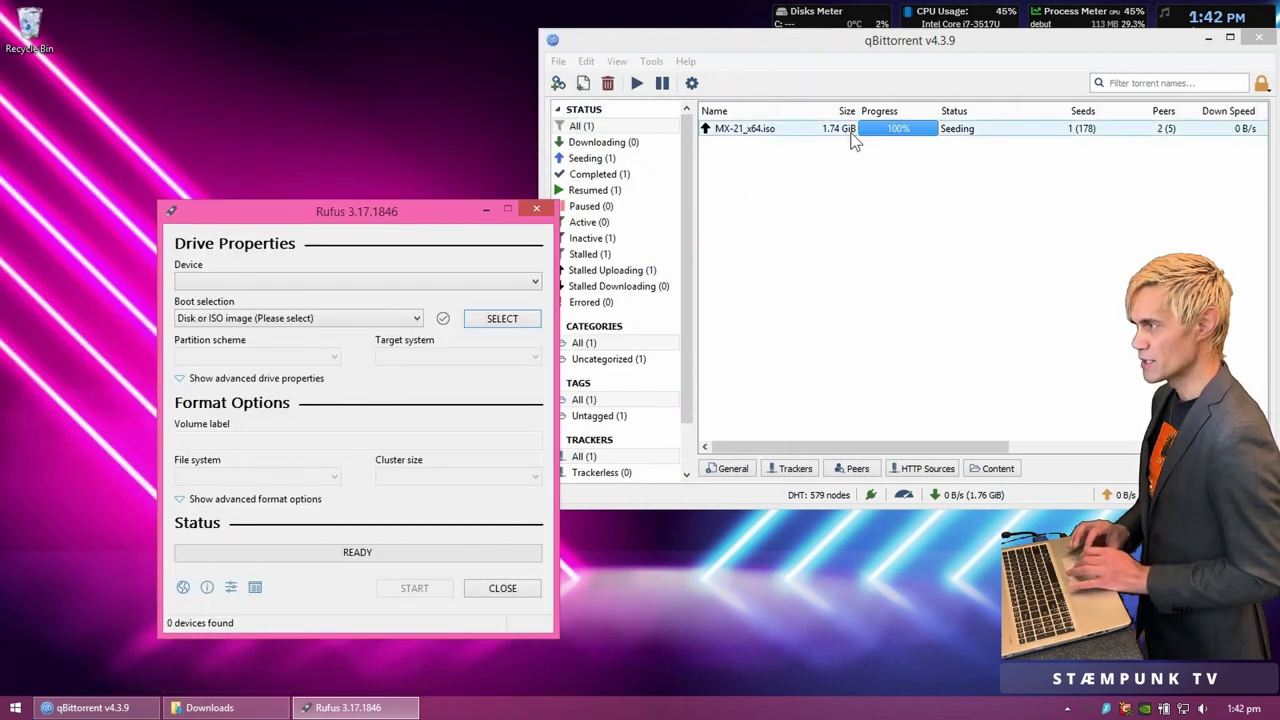
# Step: Delete the MX-21 torrent from qBittorrent's transfer list and confirm
pyautogui.click(757, 137)
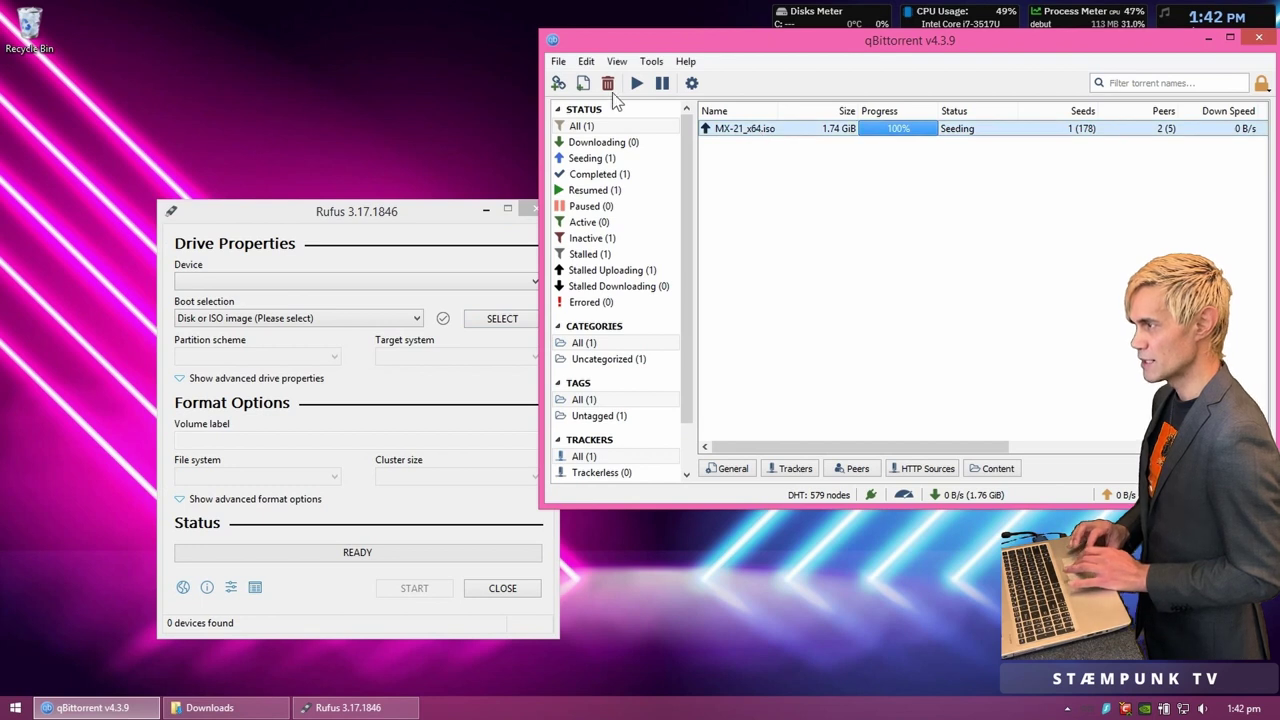
pyautogui.click(609, 84)
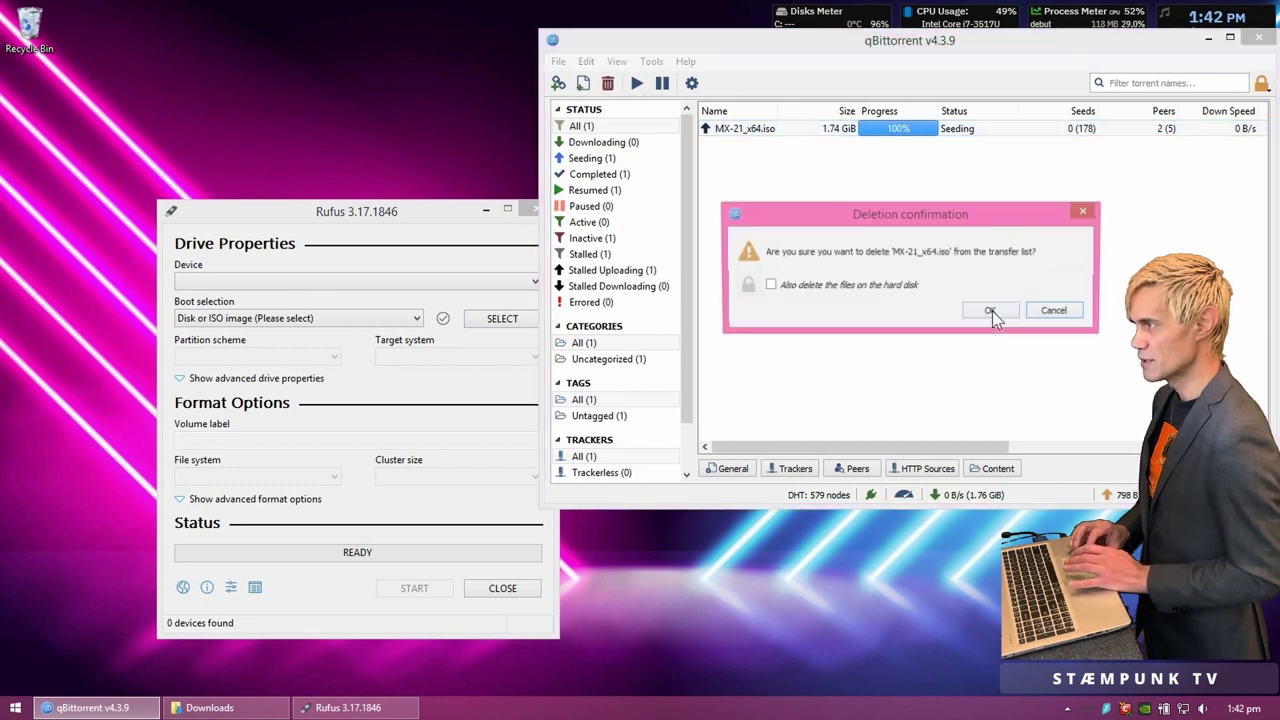
pyautogui.click(992, 312)
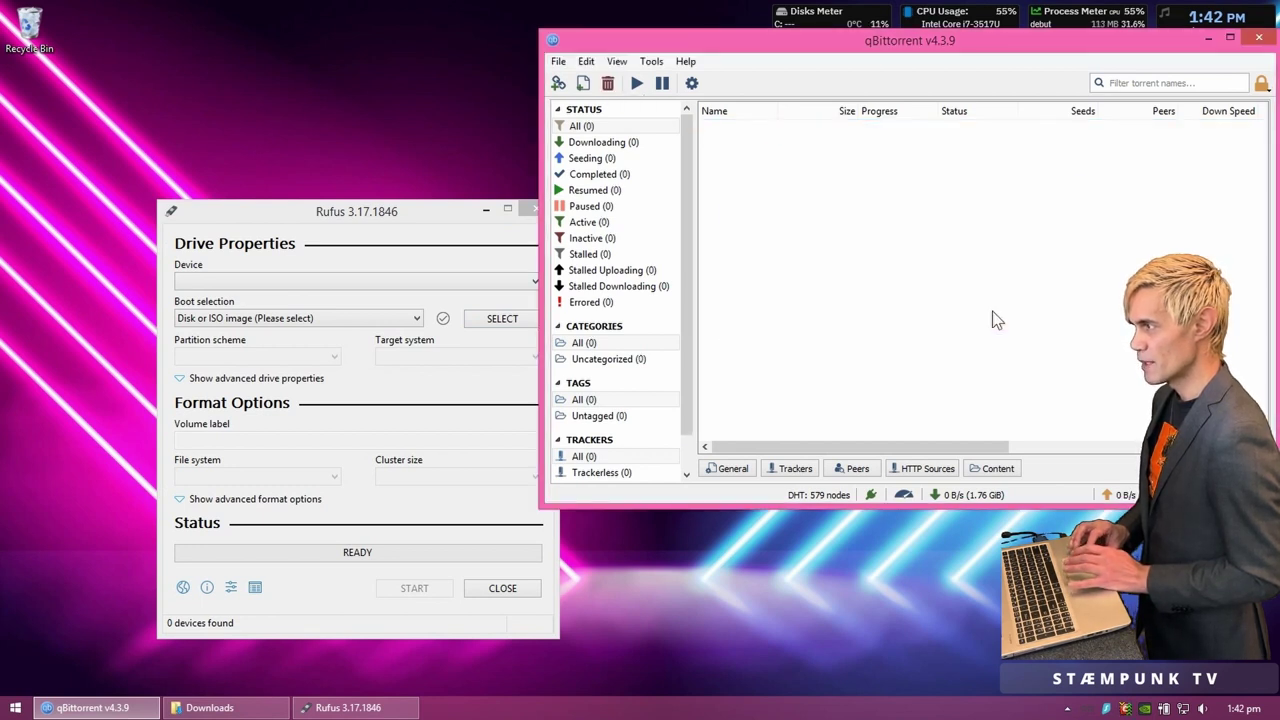
# Step: Close qBittorrent and load MX-21_x64.iso from Downloads as the Rufus boot image
pyautogui.hotkey('alt', 'F4')
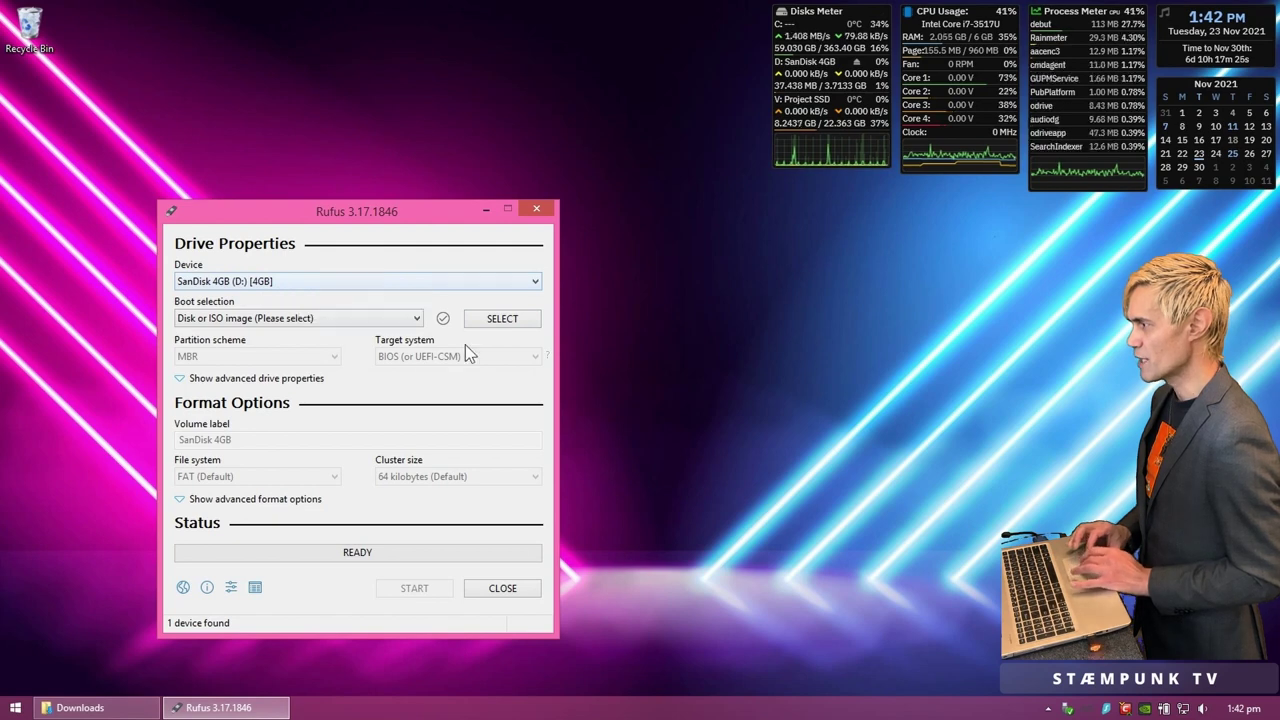
pyautogui.click(509, 329)
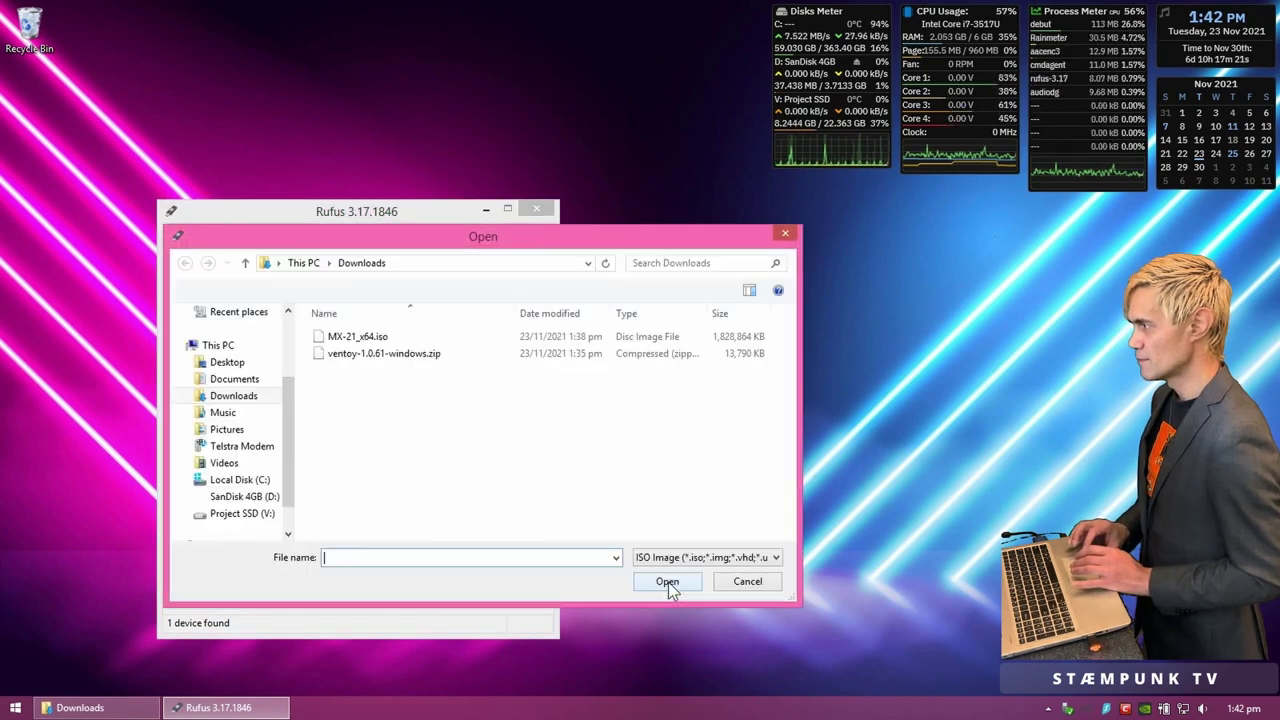
pyautogui.click(365, 340)
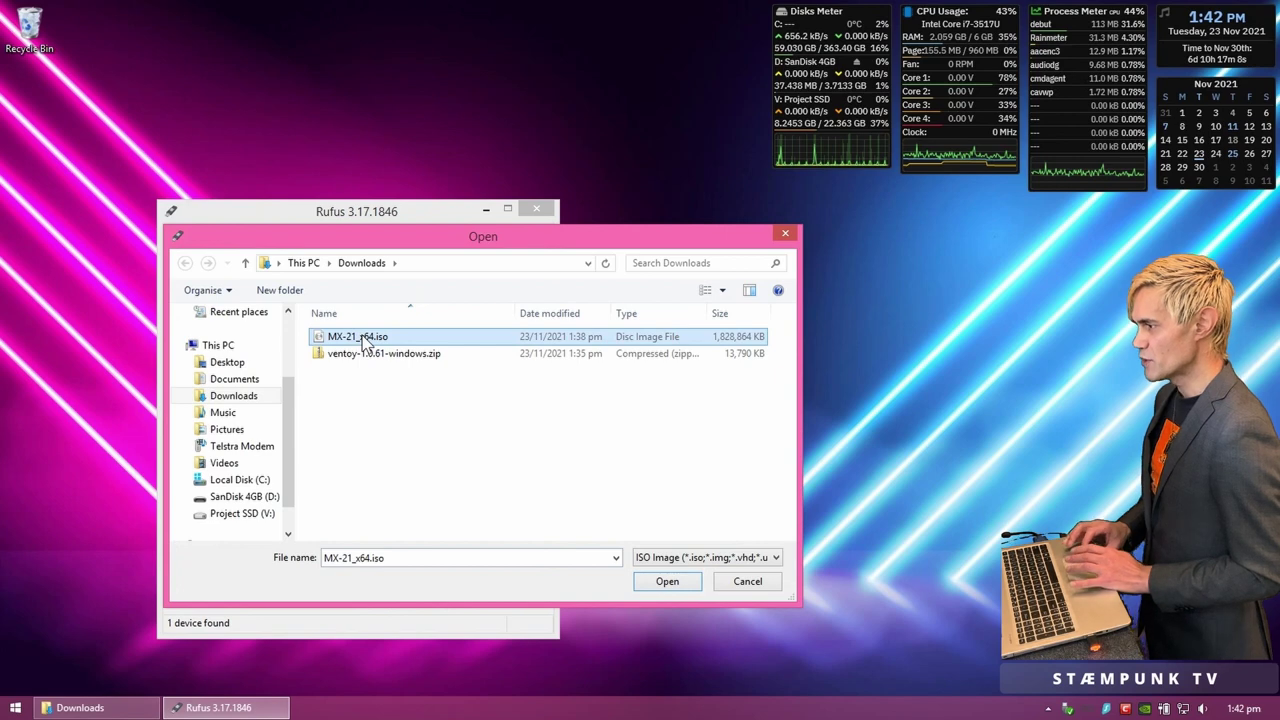
pyautogui.click(677, 581)
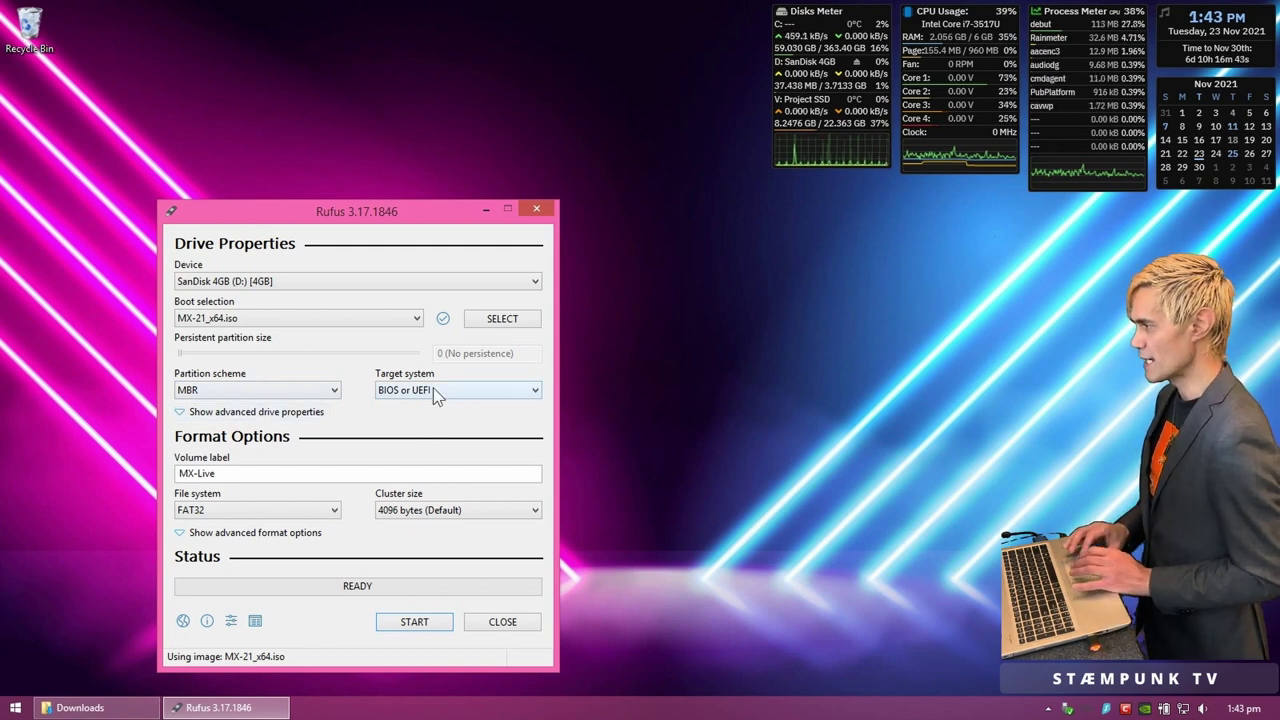
# Step: Copy the name MX-21_x64 from the ISO file and paste it over the MX-Live volume label
pyautogui.click(268, 475)
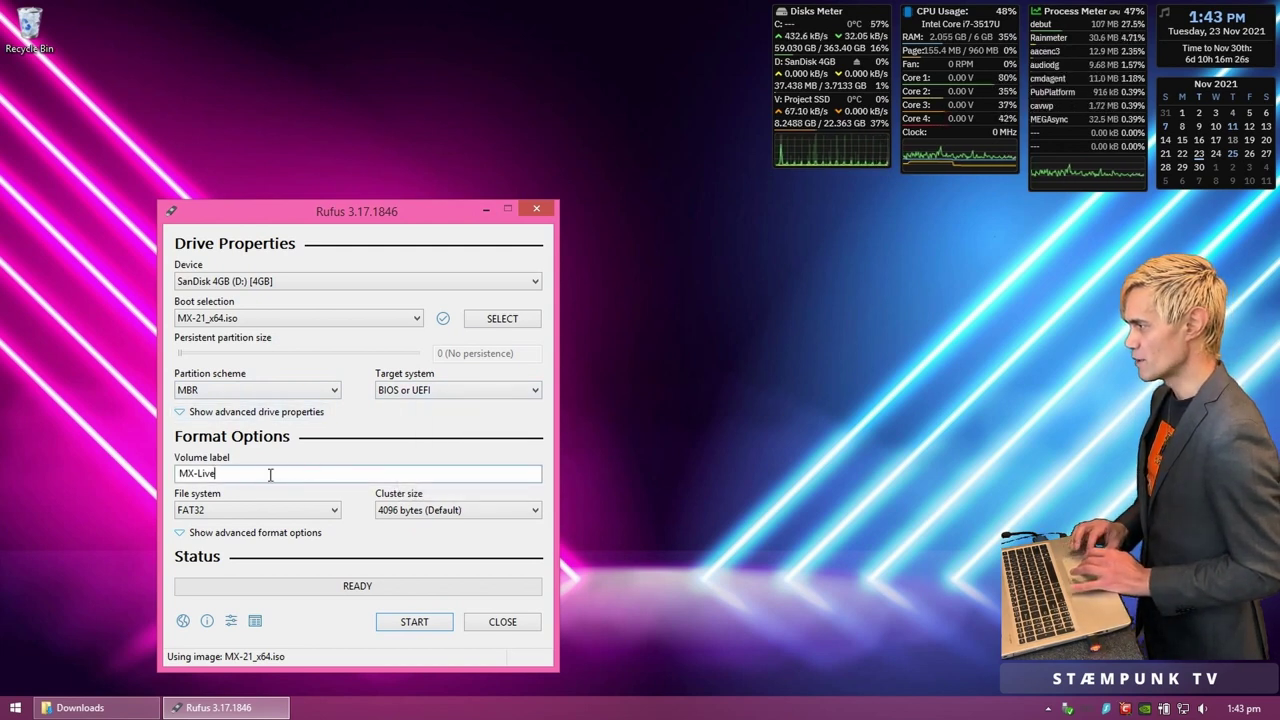
pyautogui.click(500, 320)
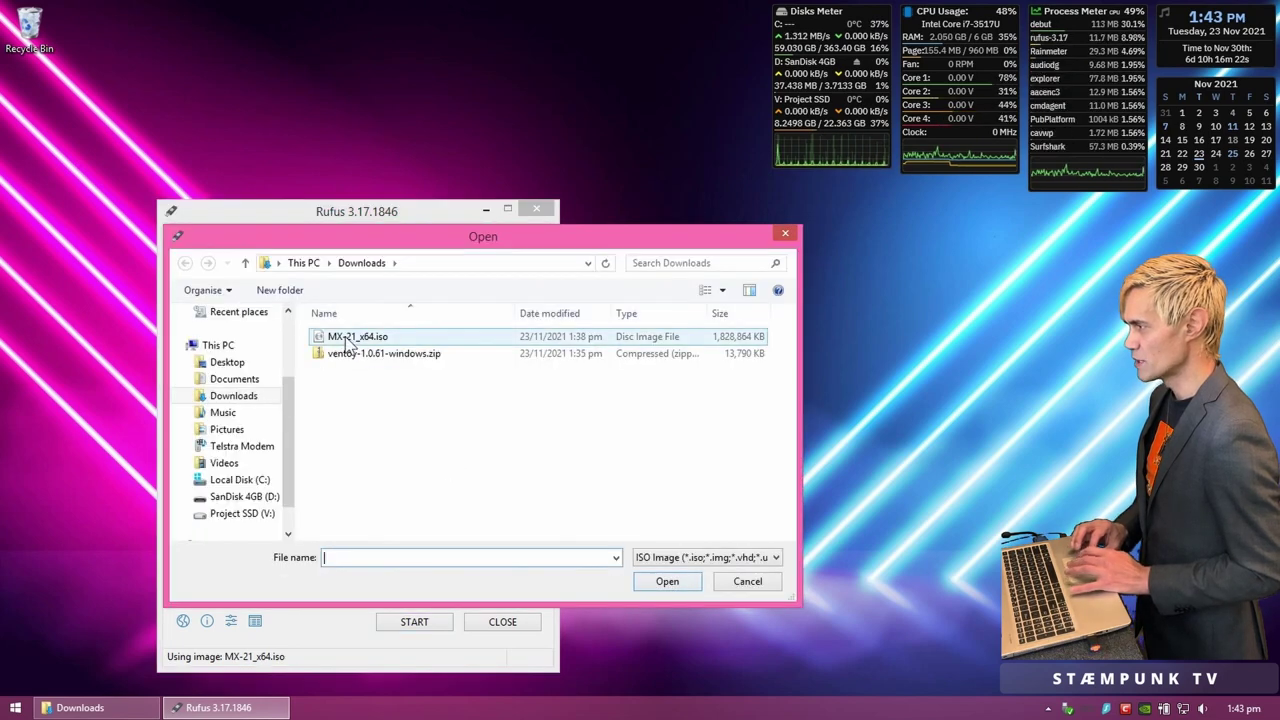
pyautogui.click(347, 340)
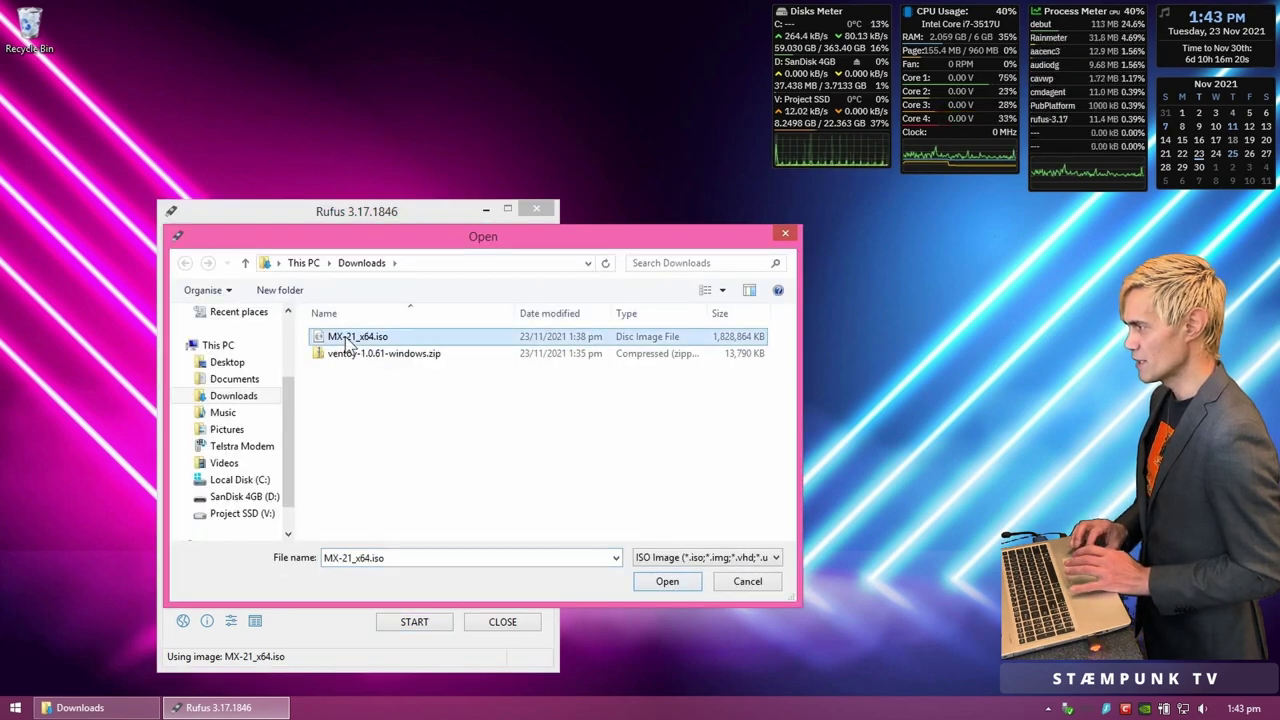
pyautogui.click(347, 340)
pyautogui.hotkey('ctrl', 'c')
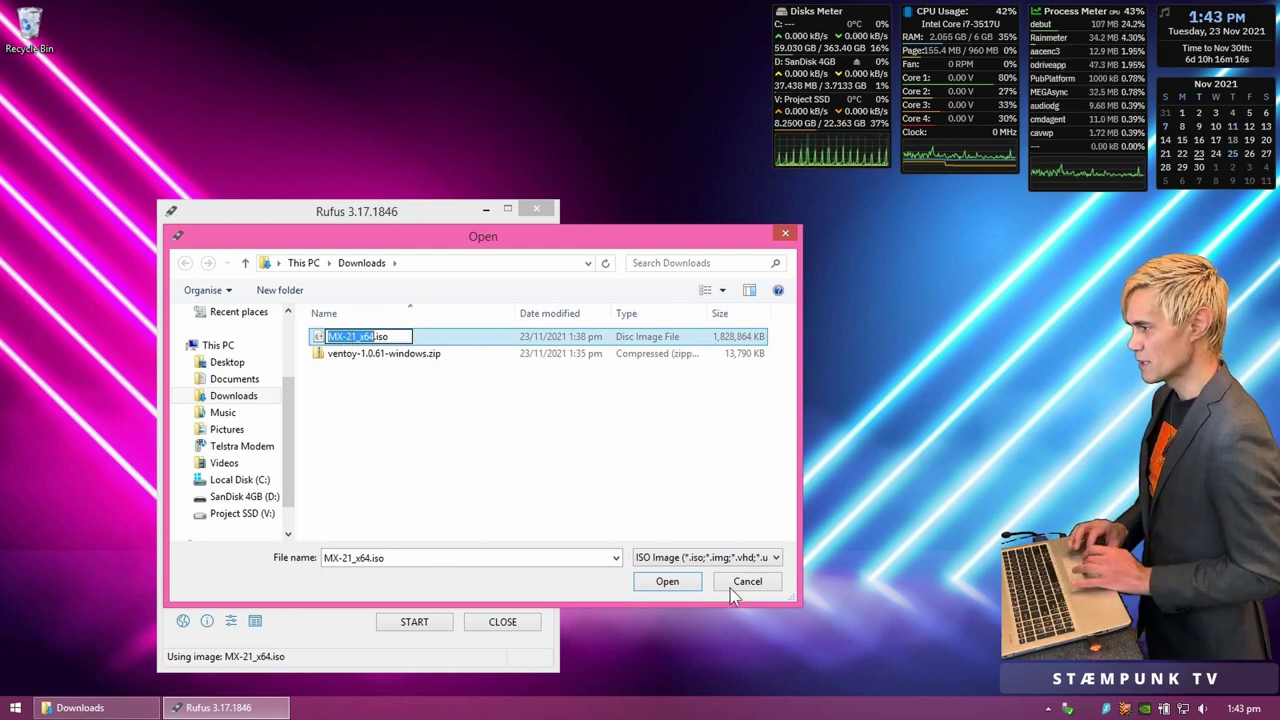
pyautogui.click(767, 588)
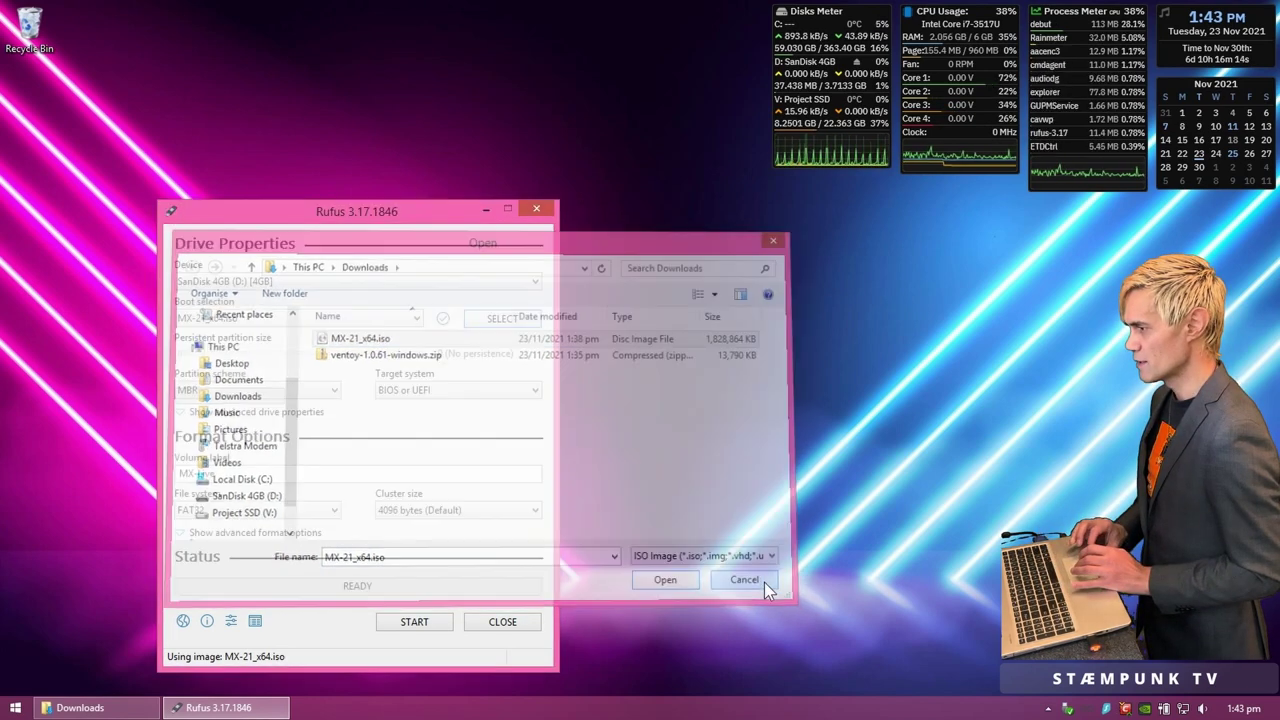
pyautogui.moveTo(270, 476); pyautogui.dragTo(112, 476)
pyautogui.hotkey('ctrl', 'v')
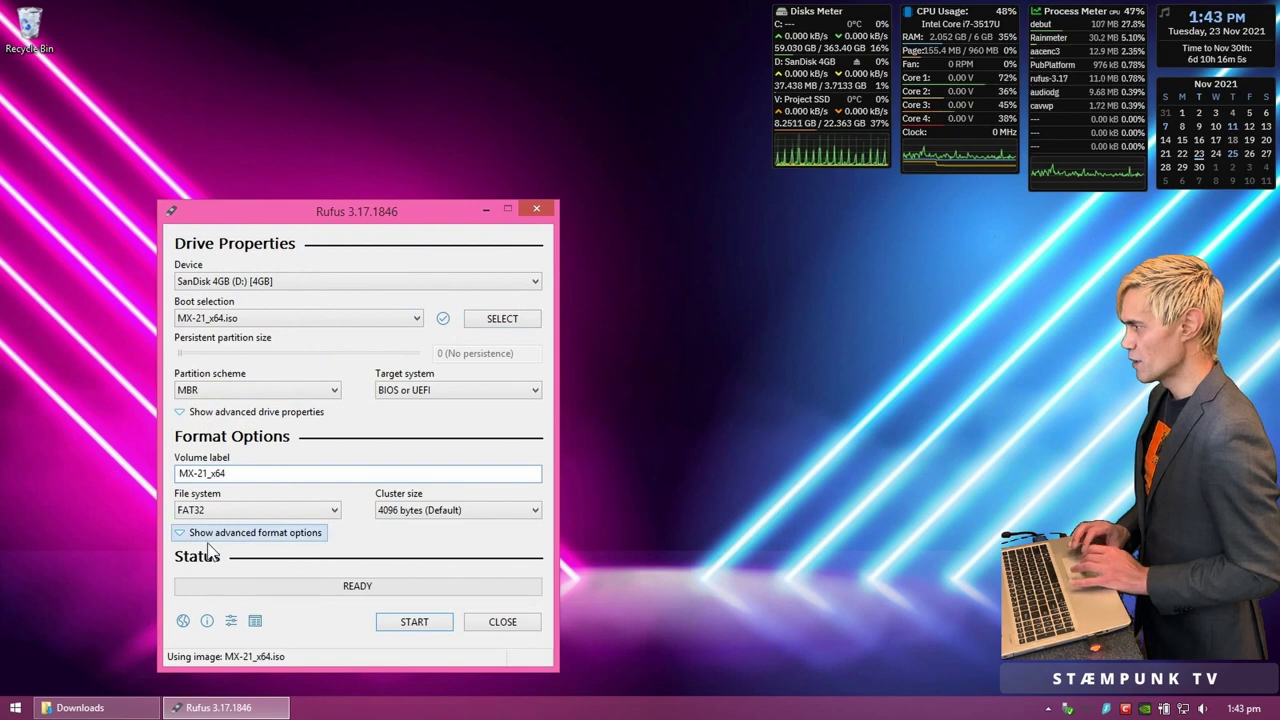
# Step: Write the image in ISO Image mode, accepting the data-erase and multiple-partitions warnings
pyautogui.click(421, 622)
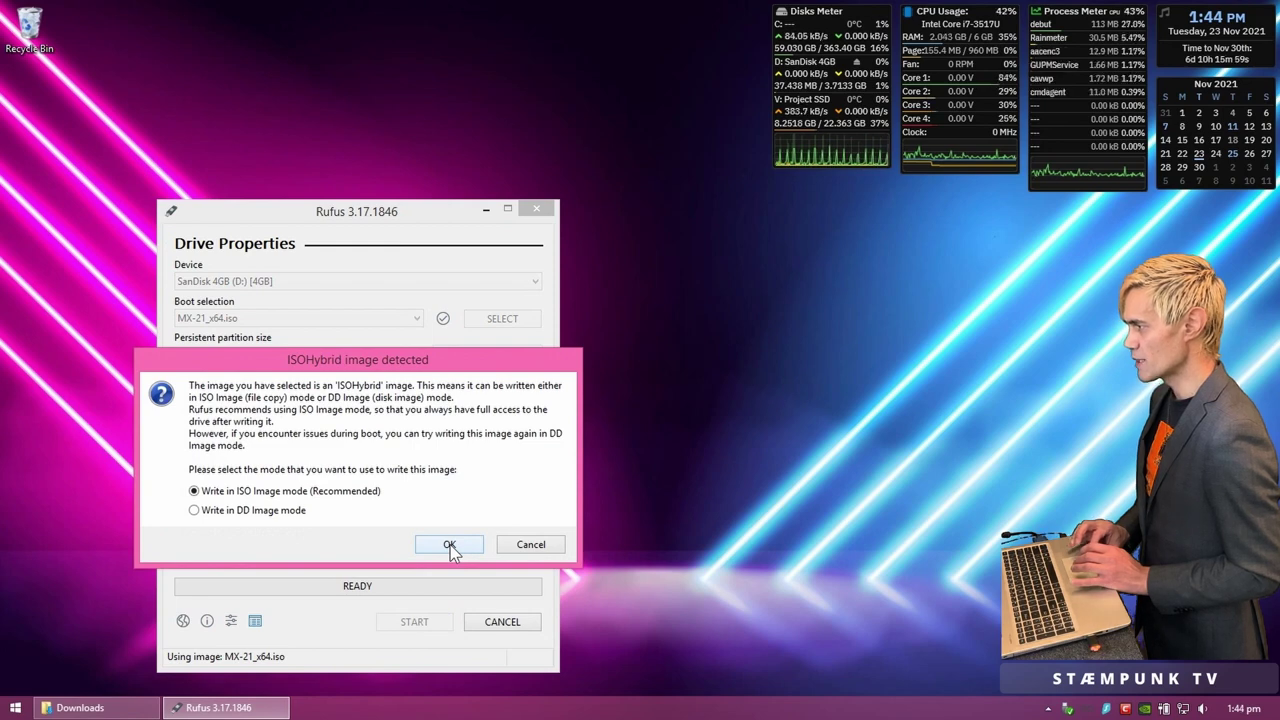
pyautogui.click(449, 546)
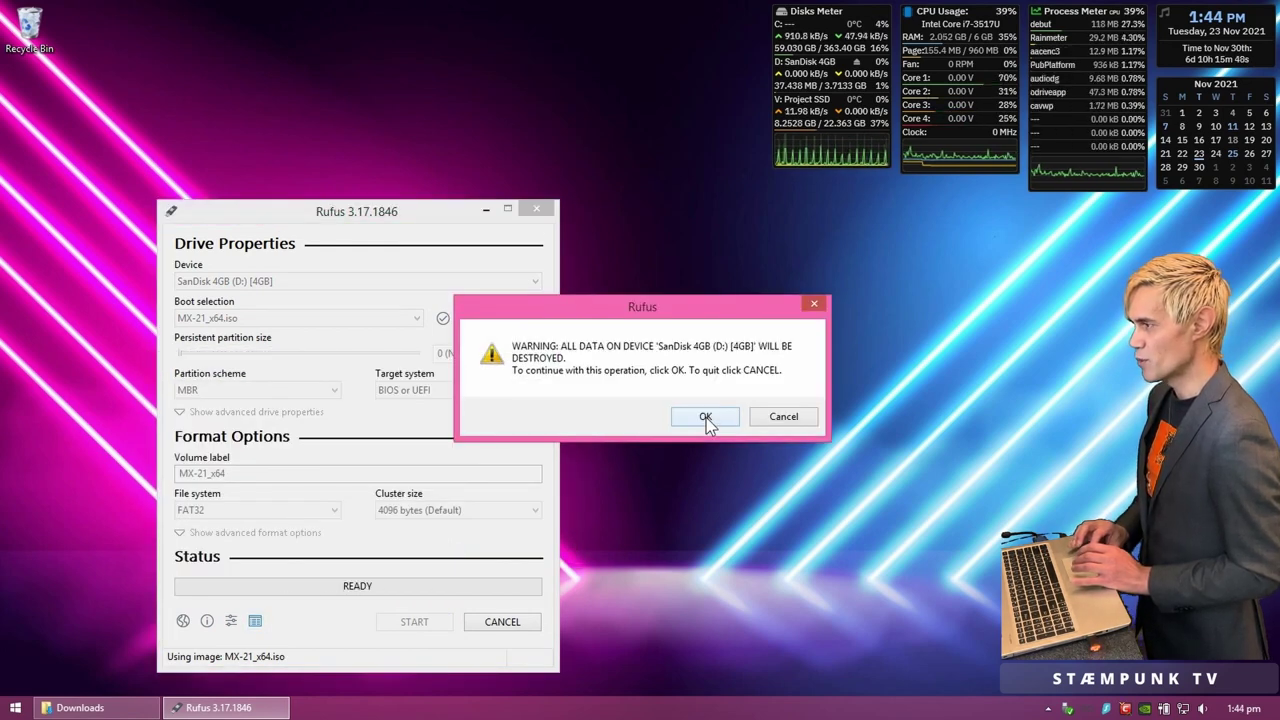
pyautogui.click(706, 420)
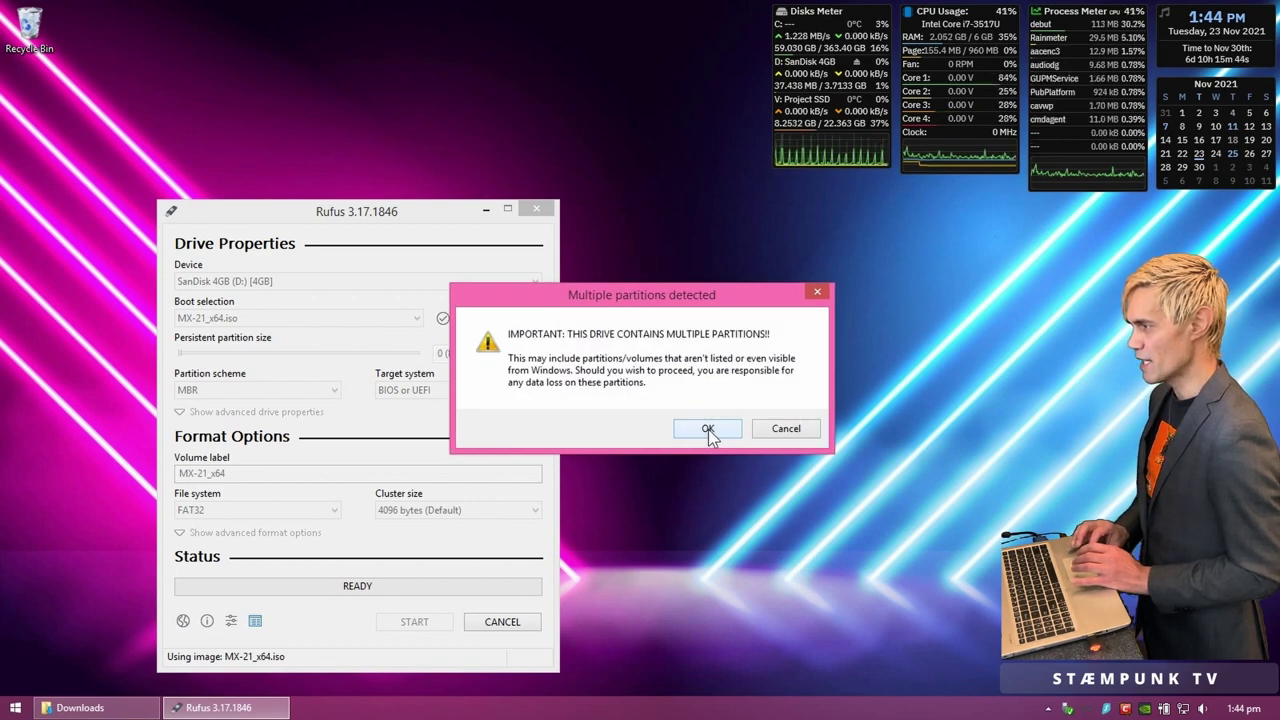
pyautogui.click(707, 429)
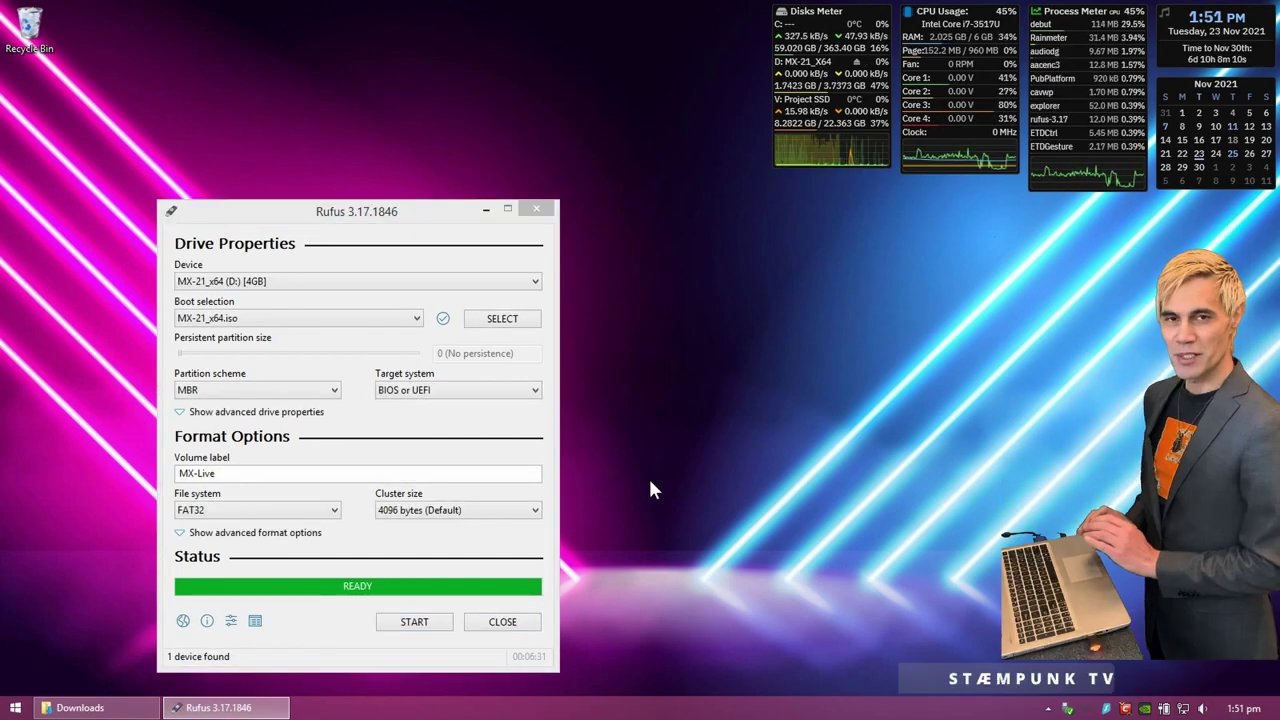
# Step: Close Rufus and eject the Cruzer Micro drive via Safely Remove Hardware
pyautogui.click(503, 621)
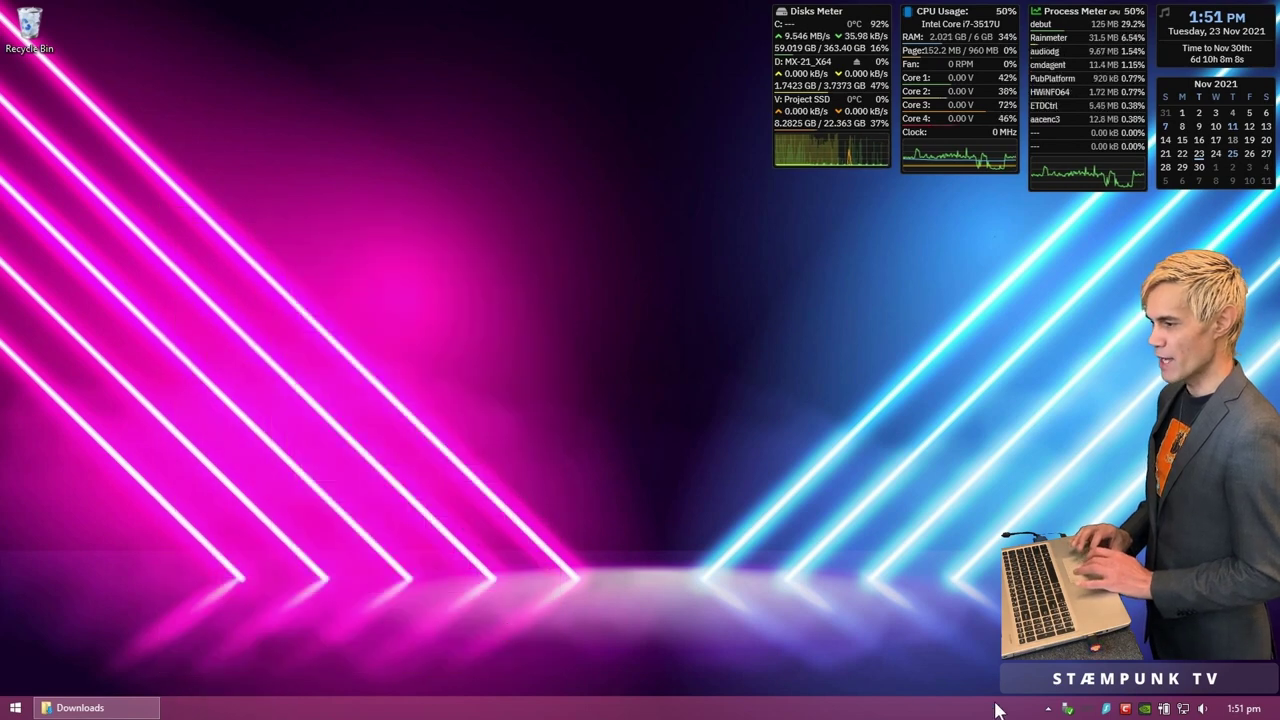
pyautogui.click(1069, 709)
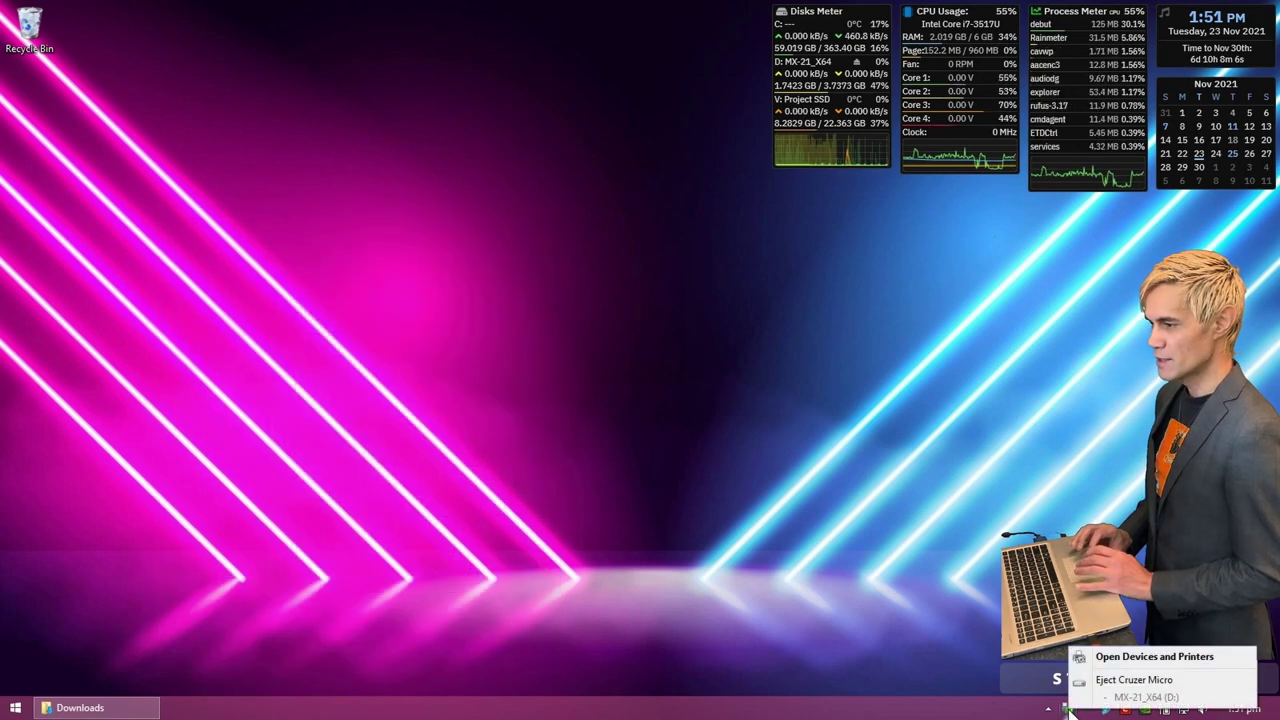
pyautogui.click(1140, 680)
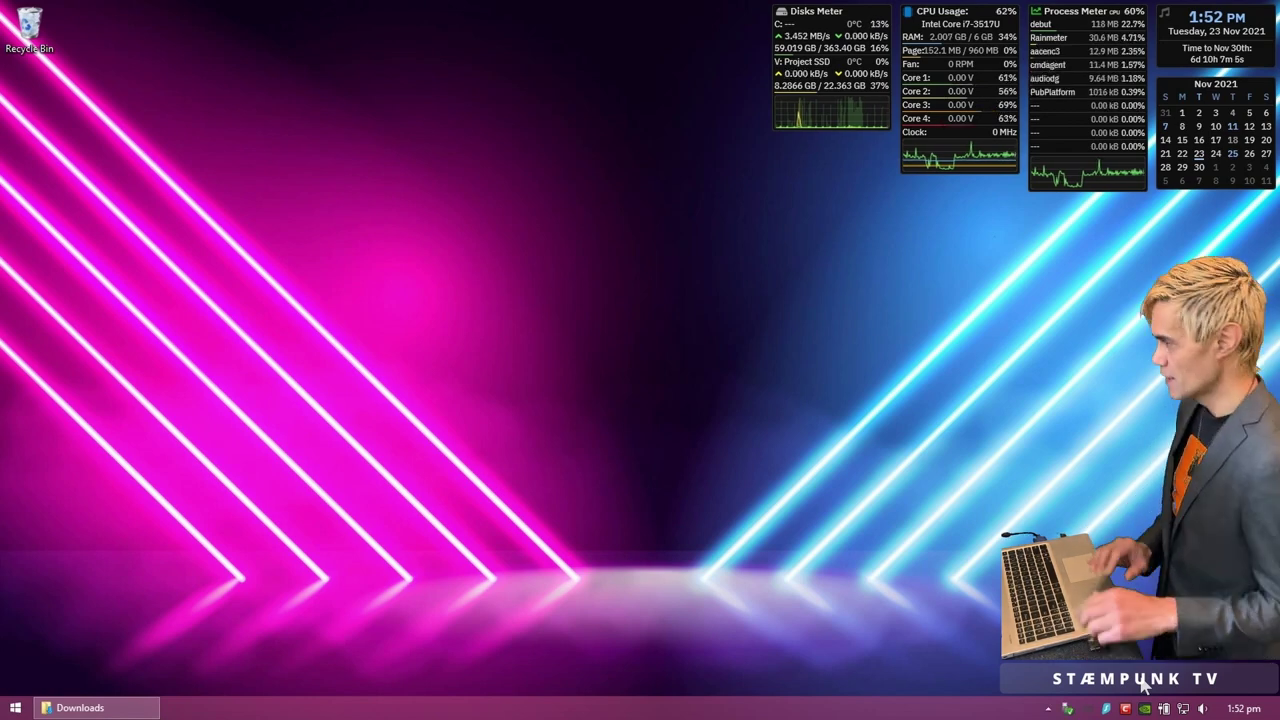
# Step: Open Ventoy (G:) from This PC, widen the Name column and sort its files by Type
pyautogui.click(80, 708)
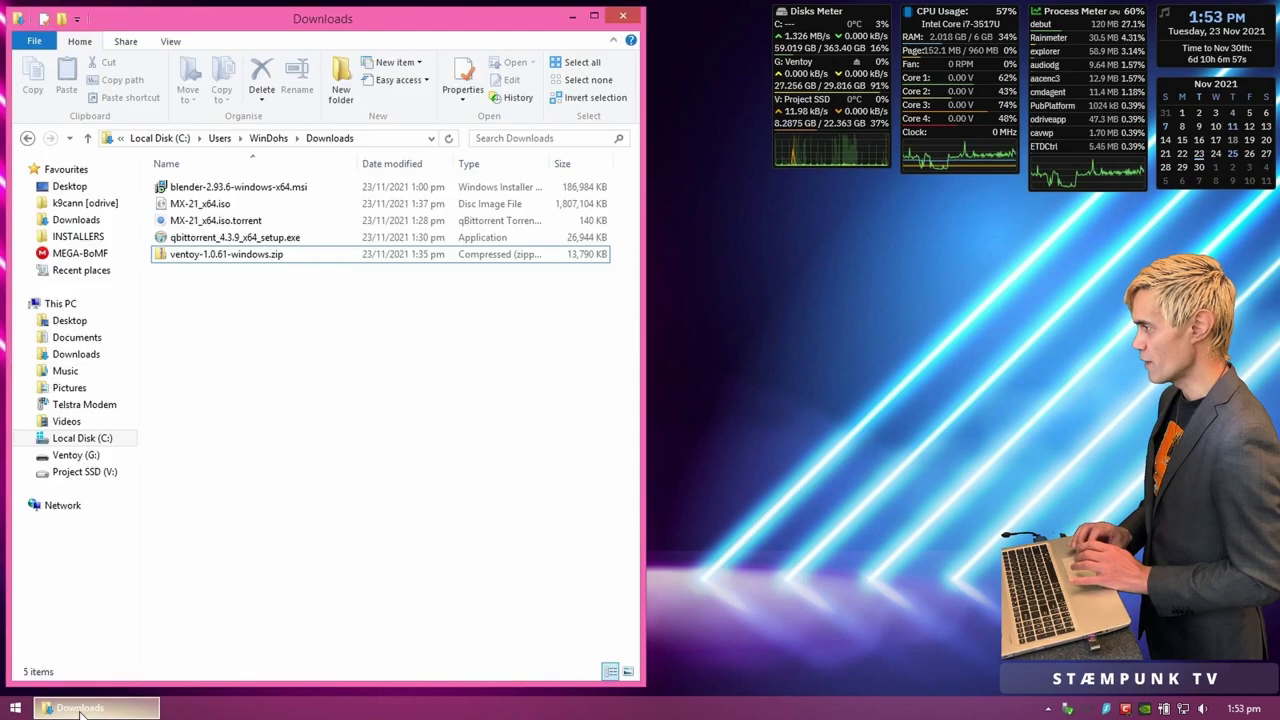
pyautogui.click(52, 306)
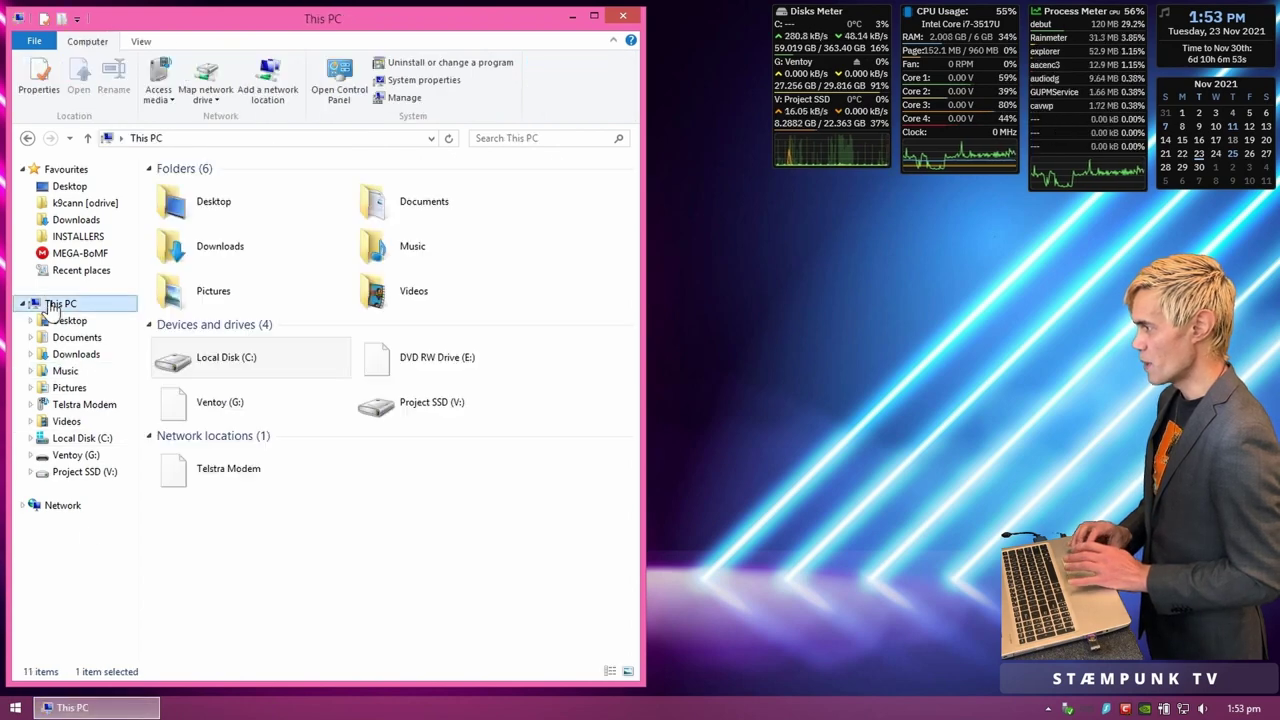
pyautogui.doubleClick(280, 403)
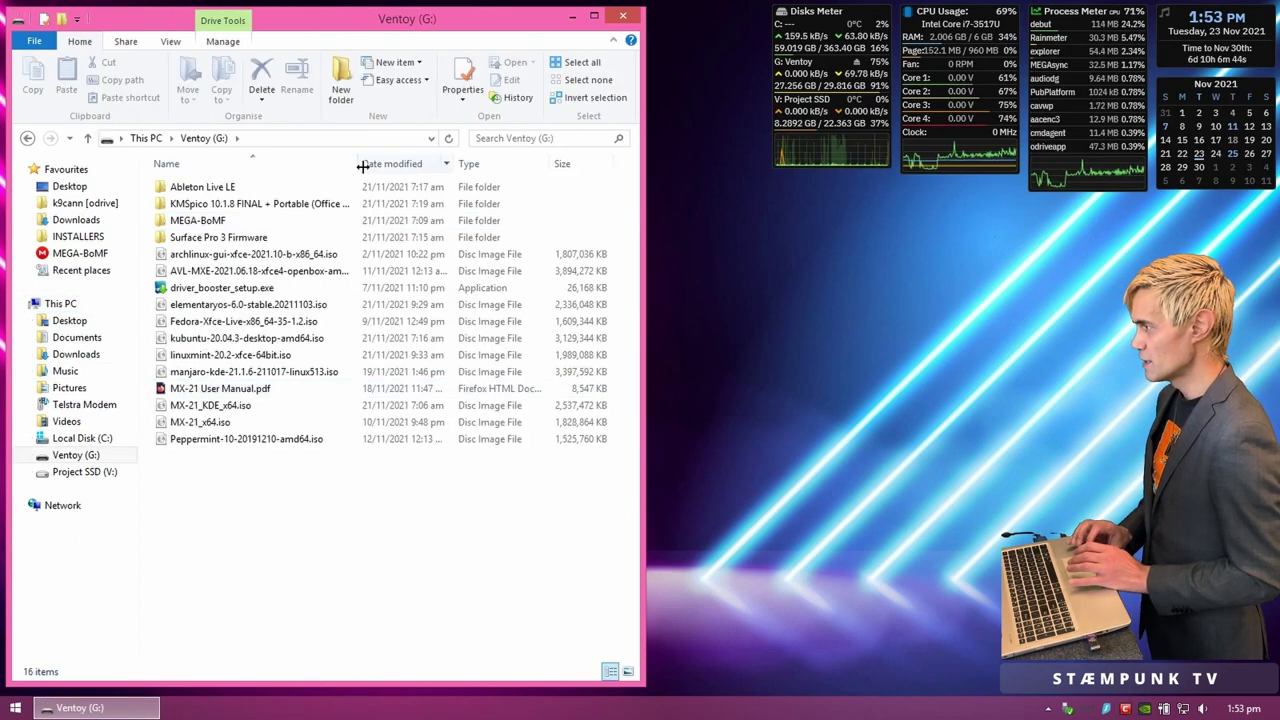
pyautogui.moveTo(360, 163); pyautogui.dragTo(434, 166)
pyautogui.click(250, 254)
pyautogui.click(544, 163)
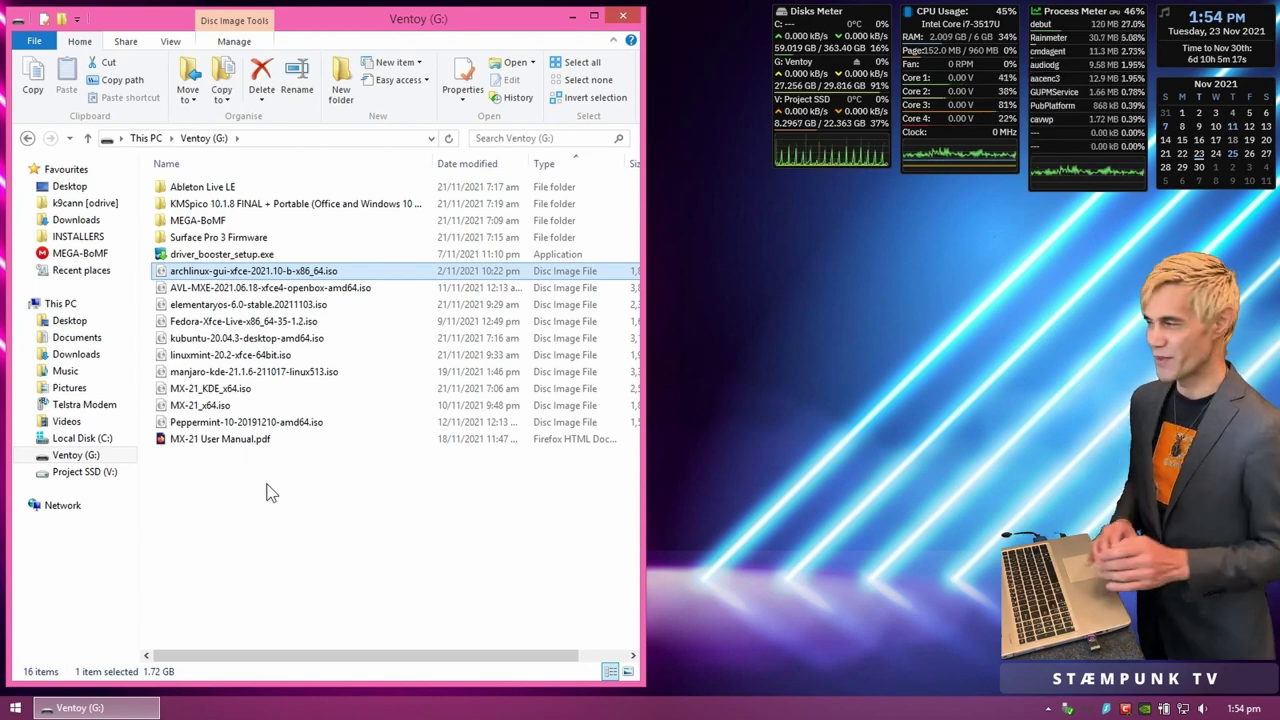
# Step: Close the Ventoy (G:) window and eject the DT 101 G2 drive via Safely Remove Hardware
pyautogui.click(622, 16)
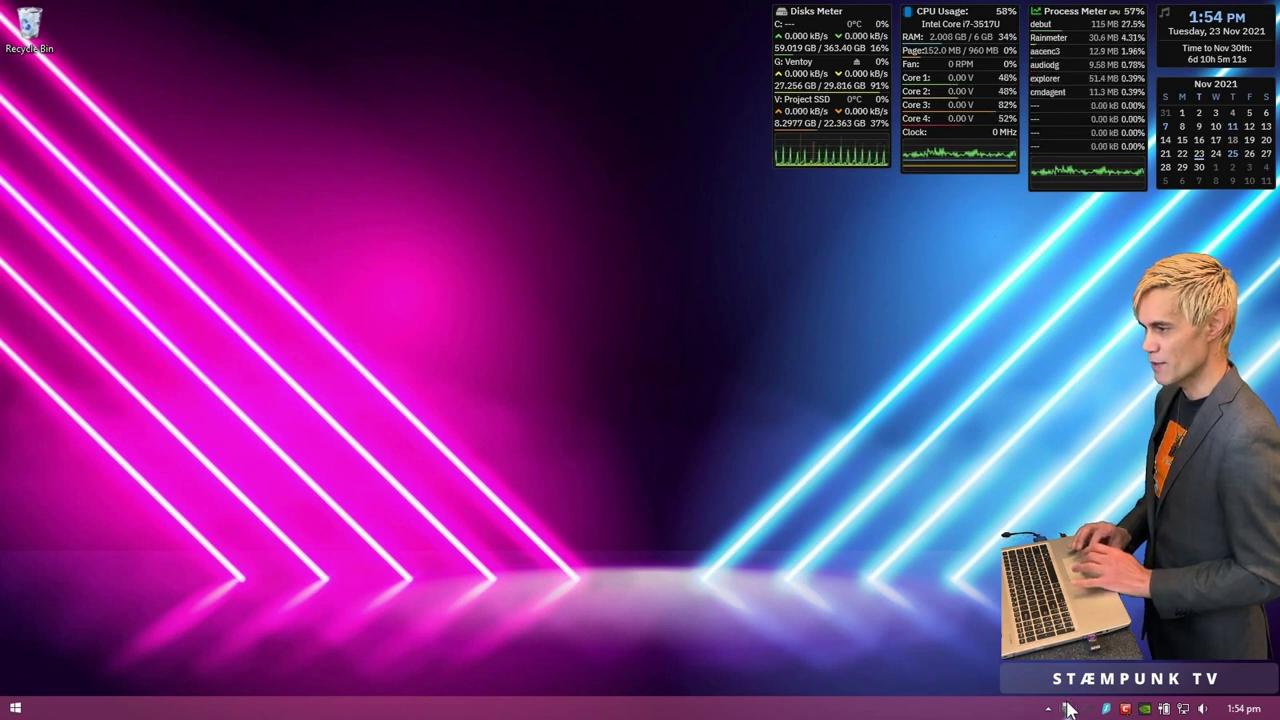
pyautogui.click(1068, 710)
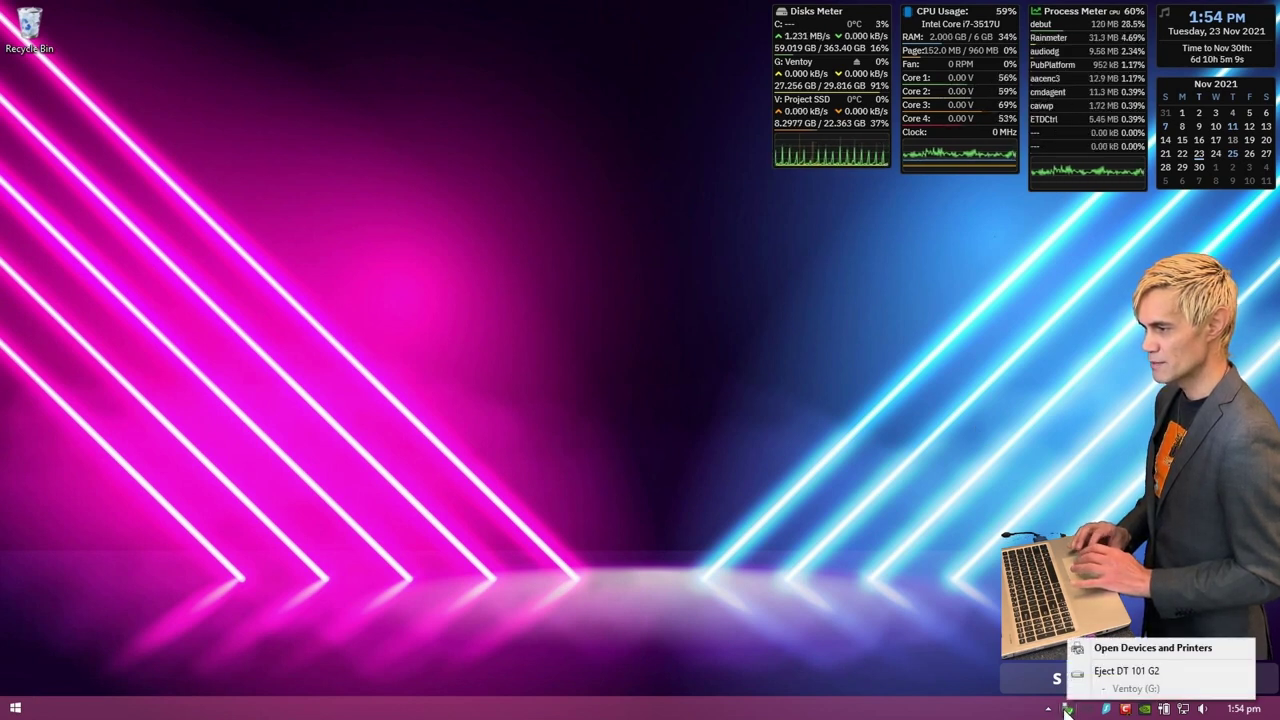
pyautogui.click(1125, 678)
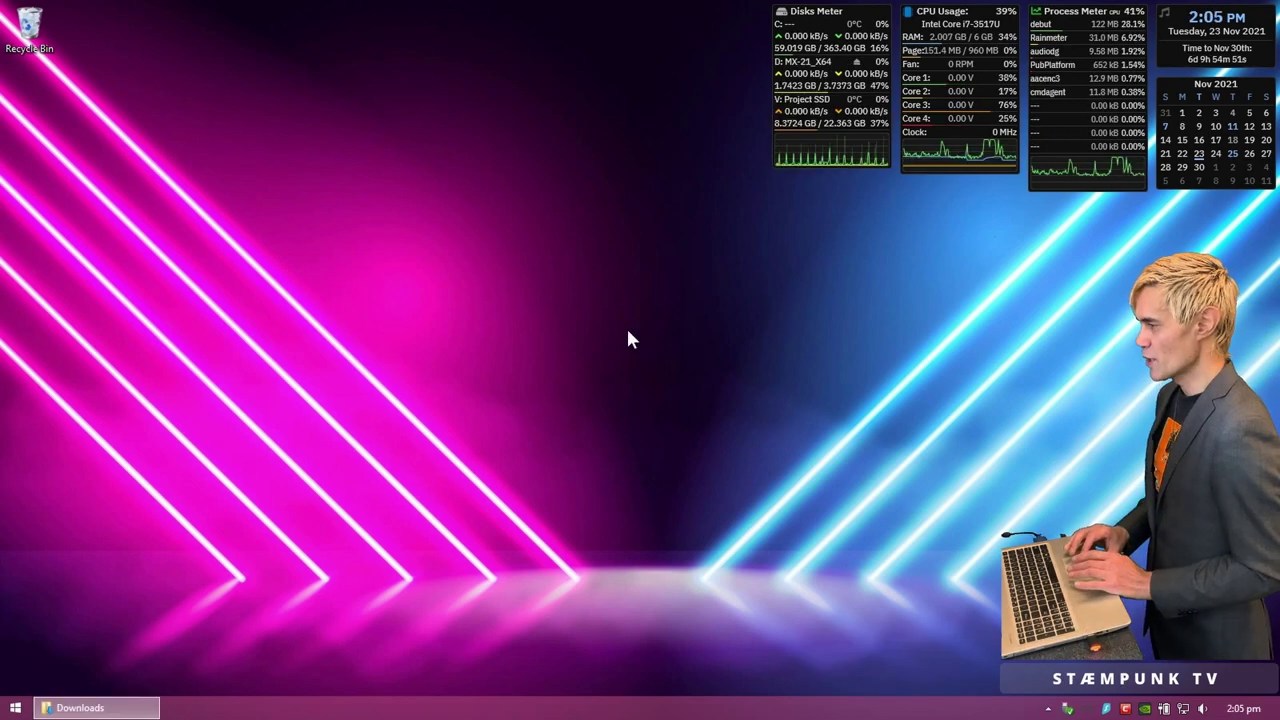
# Step: Launch Ventoy2Disk from its Start tile with administrator rights and move its window aside
pyautogui.press('super')
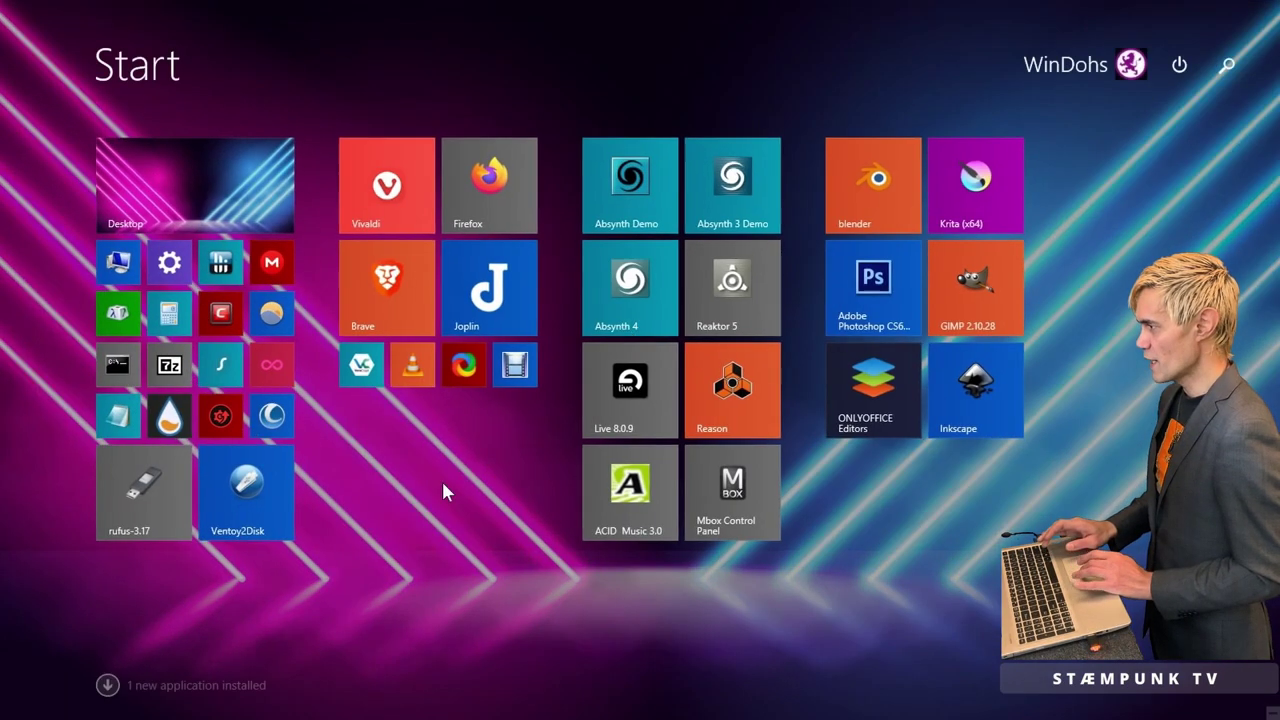
pyautogui.click(251, 490)
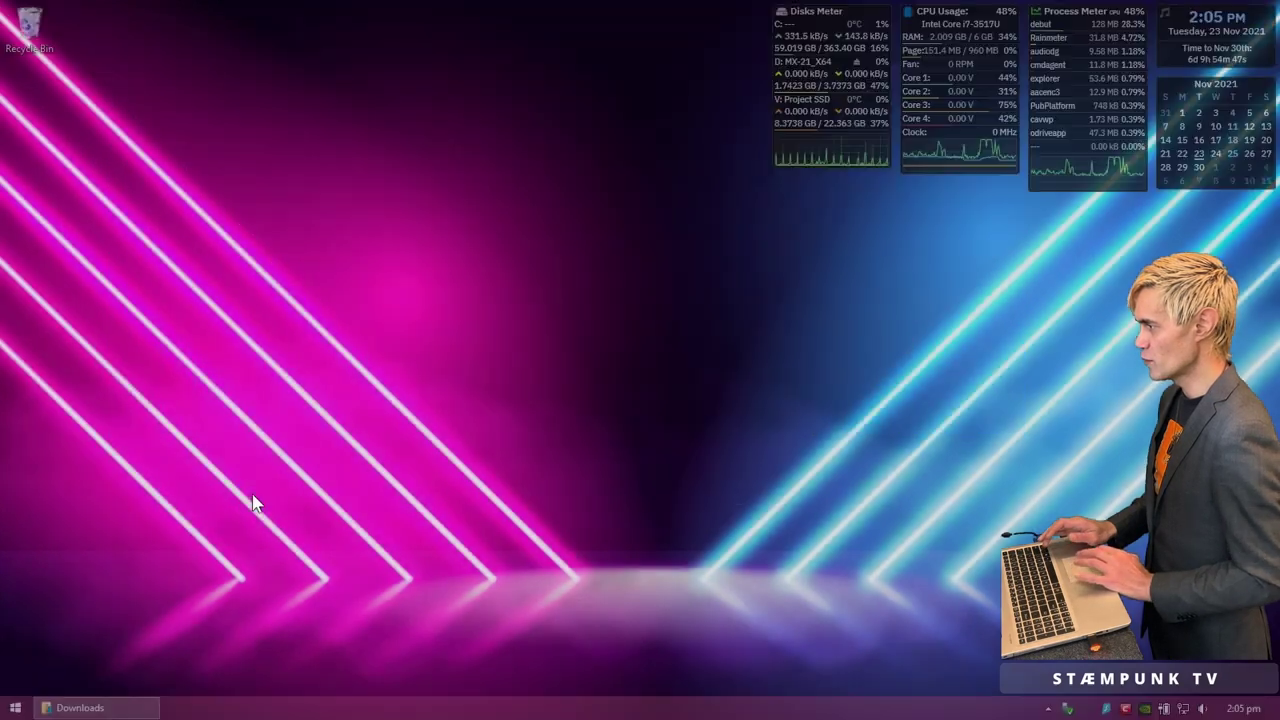
pyautogui.click(693, 372)
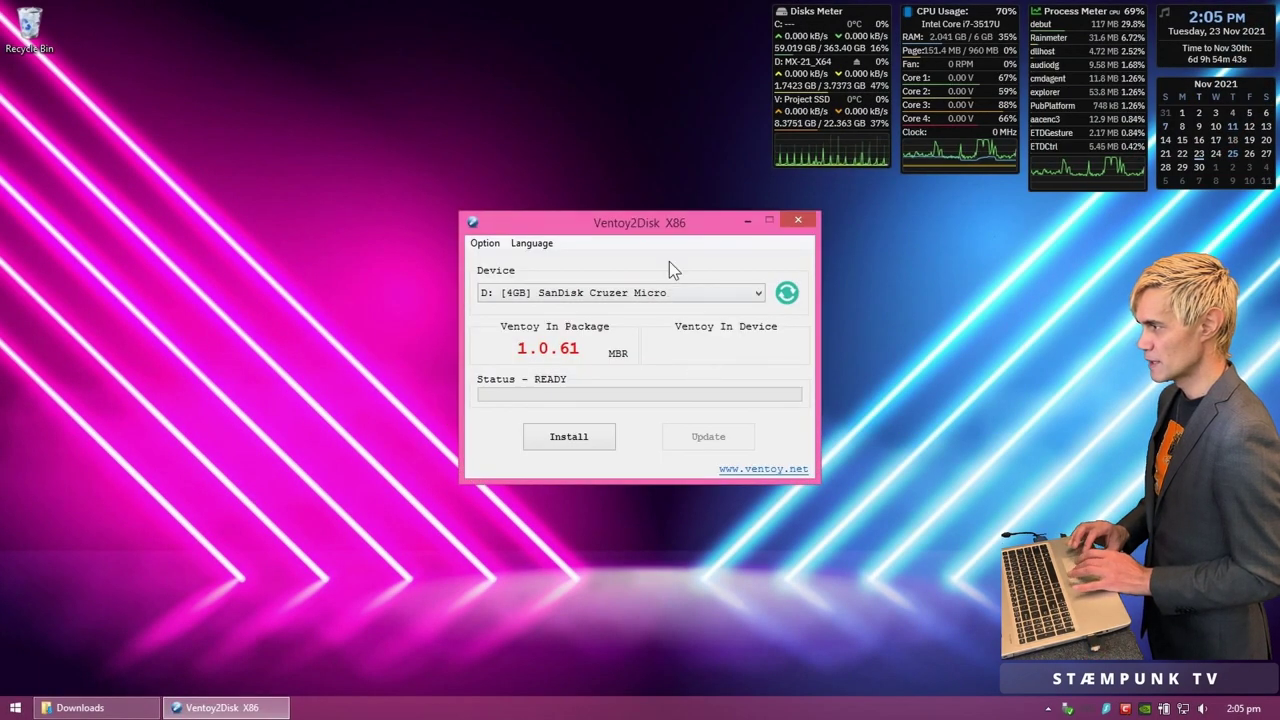
pyautogui.moveTo(700, 225); pyautogui.dragTo(401, 205)
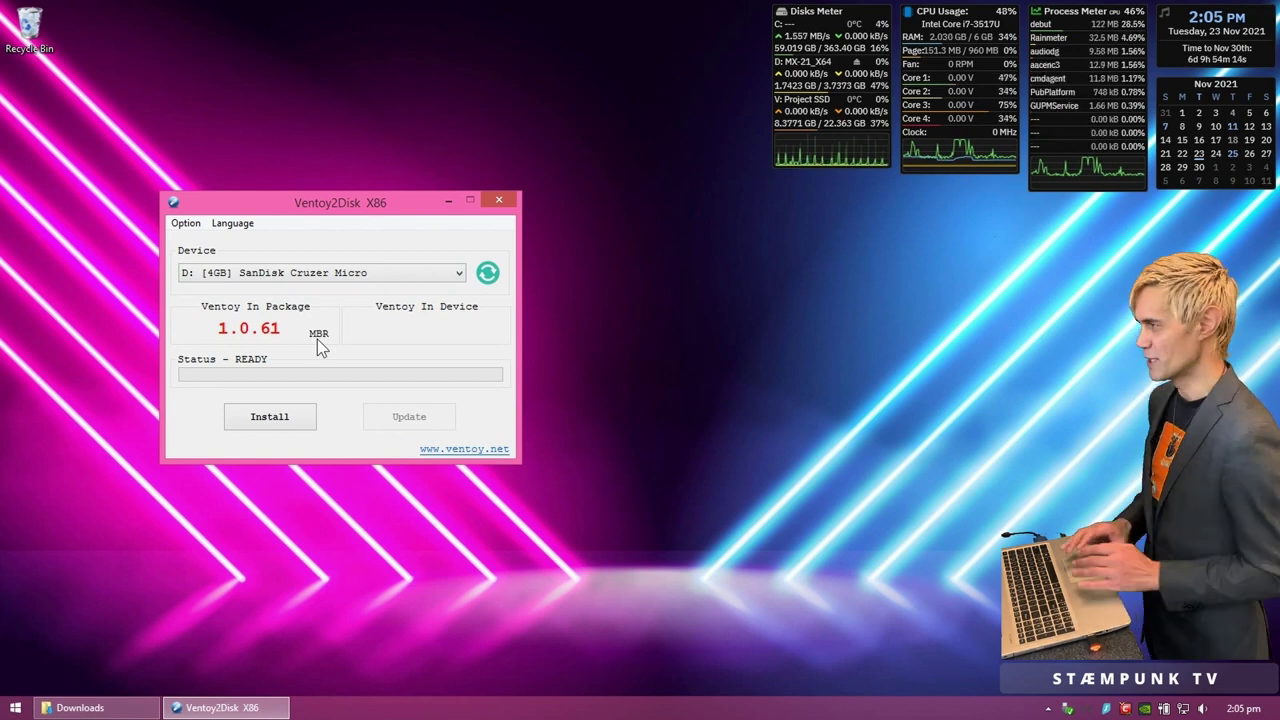
# Step: Check the Partition Style option and leave it at MBR
pyautogui.click(185, 224)
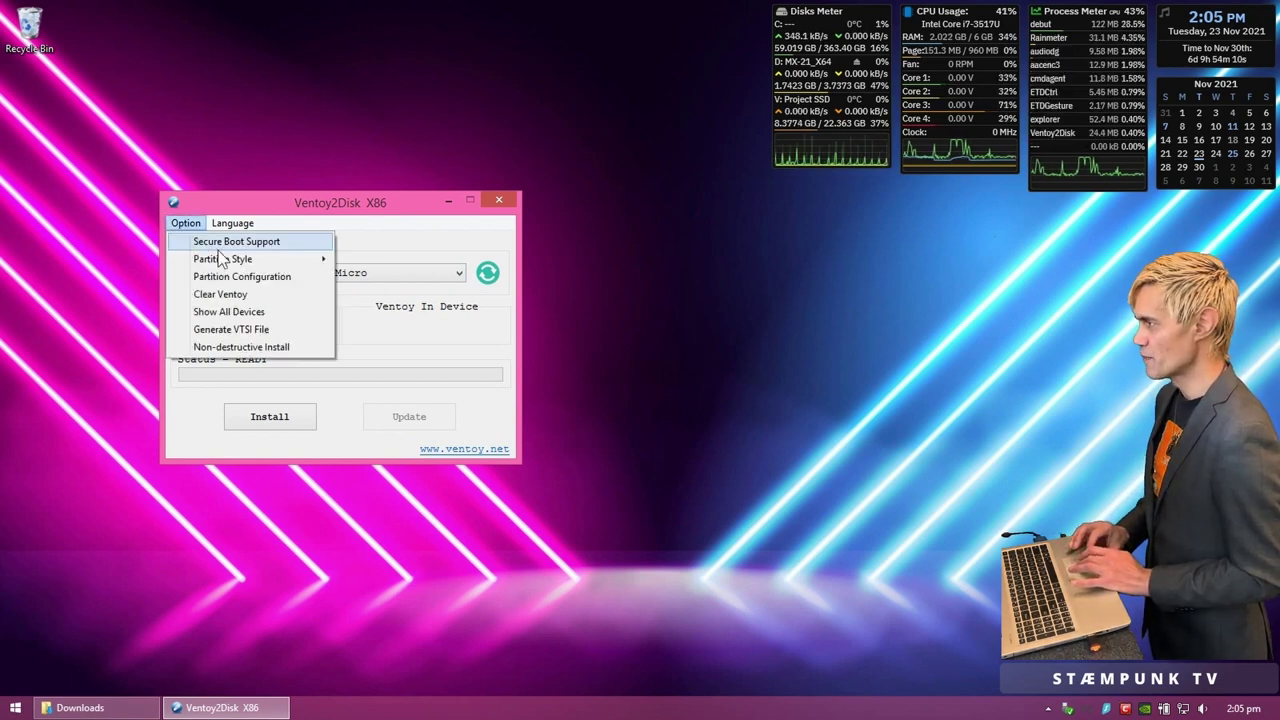
pyautogui.moveTo(222, 262)
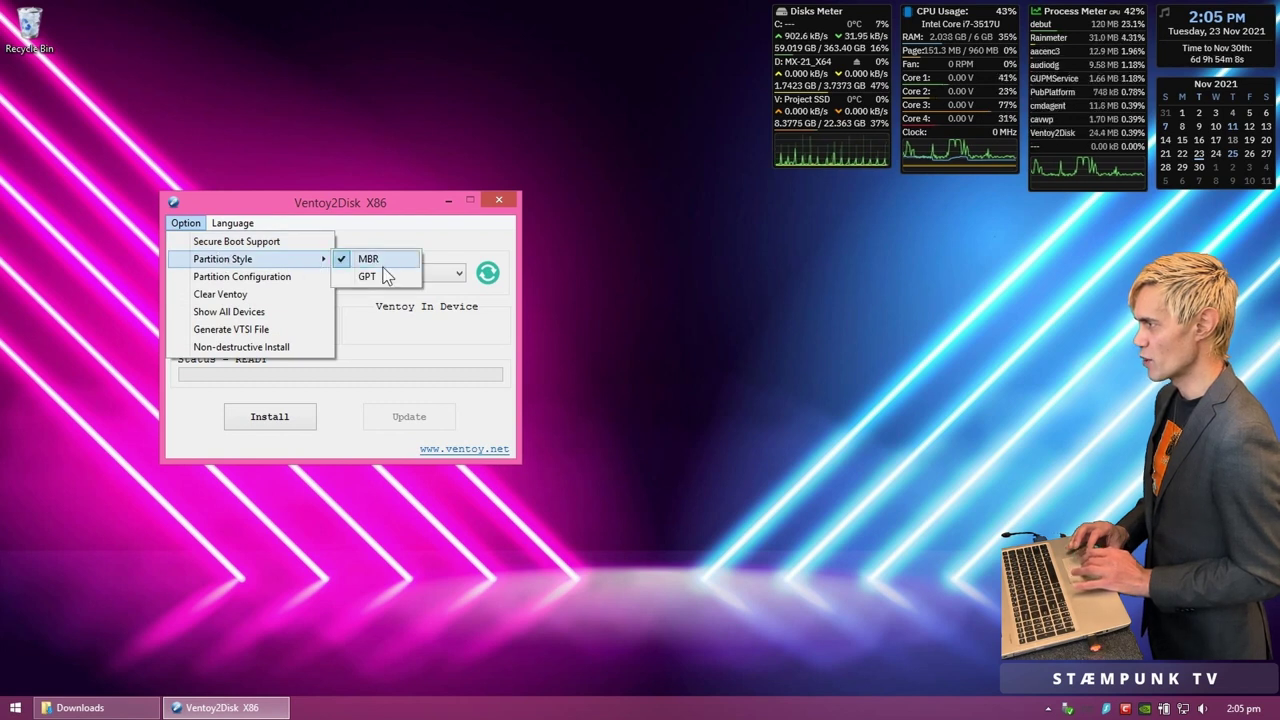
pyautogui.click(399, 340)
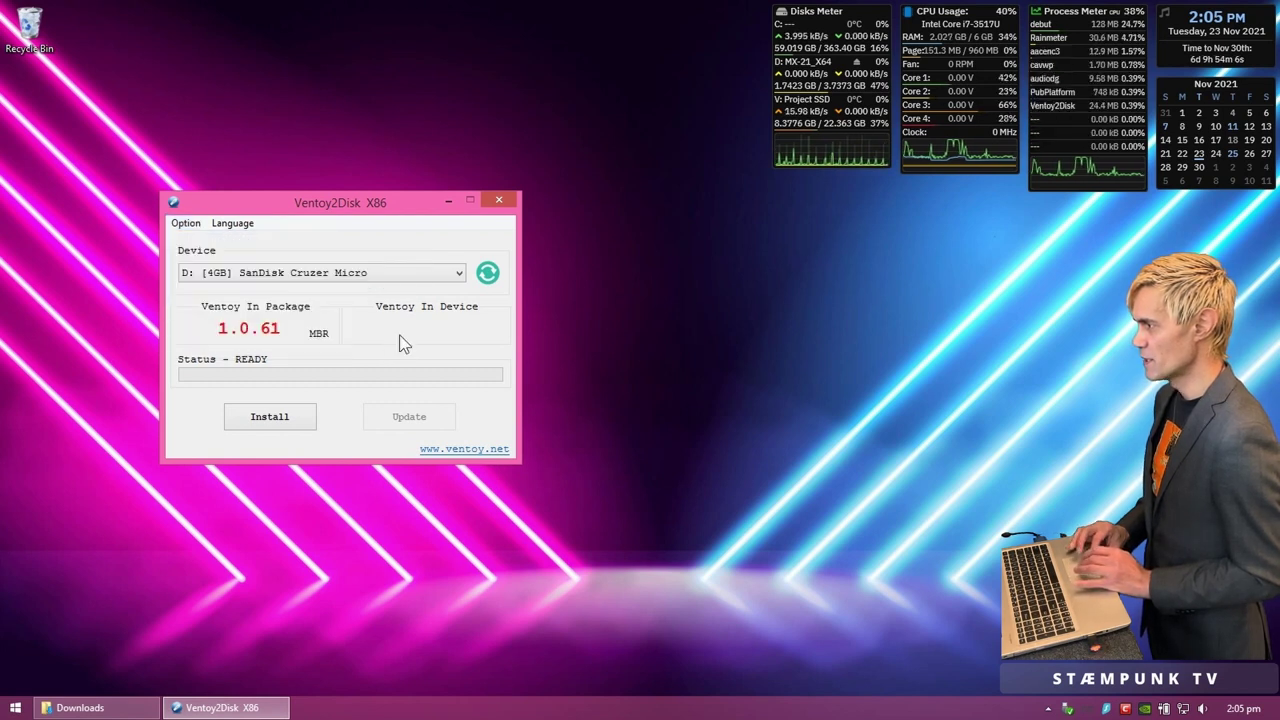
# Step: Install Ventoy 1.0.61 onto the 4GB SanDisk Cruzer Micro, accepting both format warnings, then close Ventoy2Disk
pyautogui.click(270, 417)
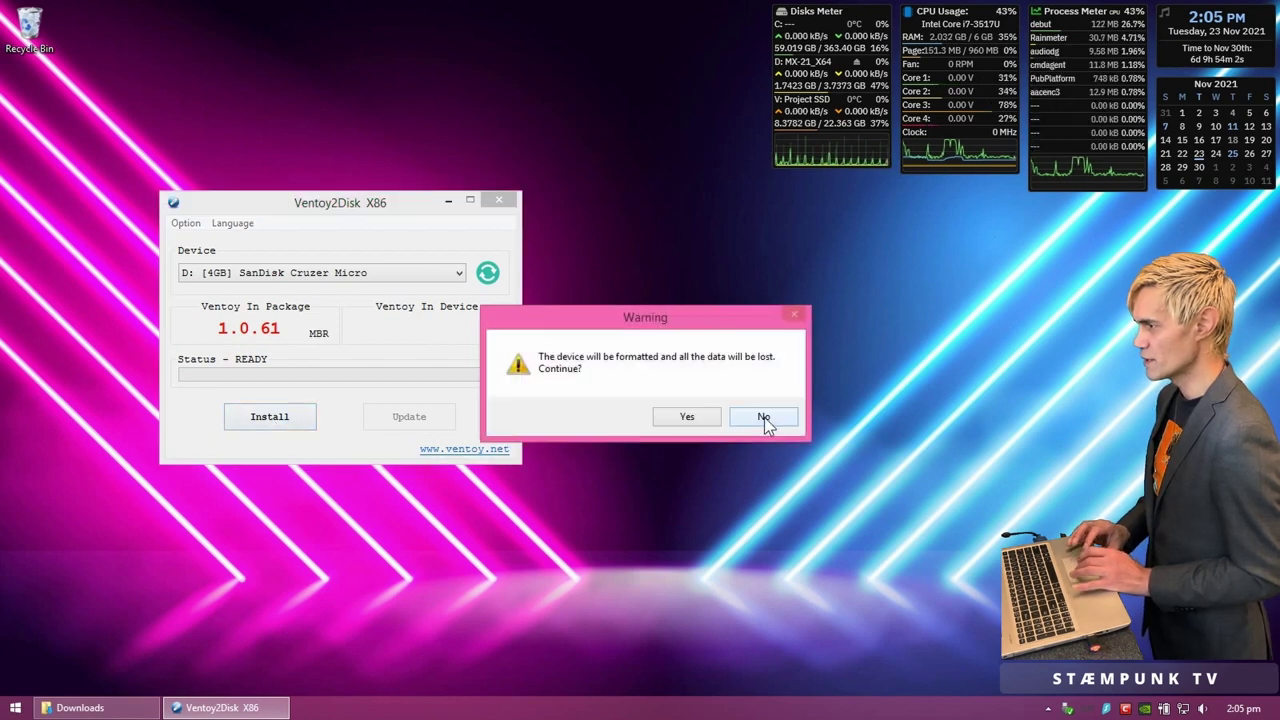
pyautogui.click(688, 420)
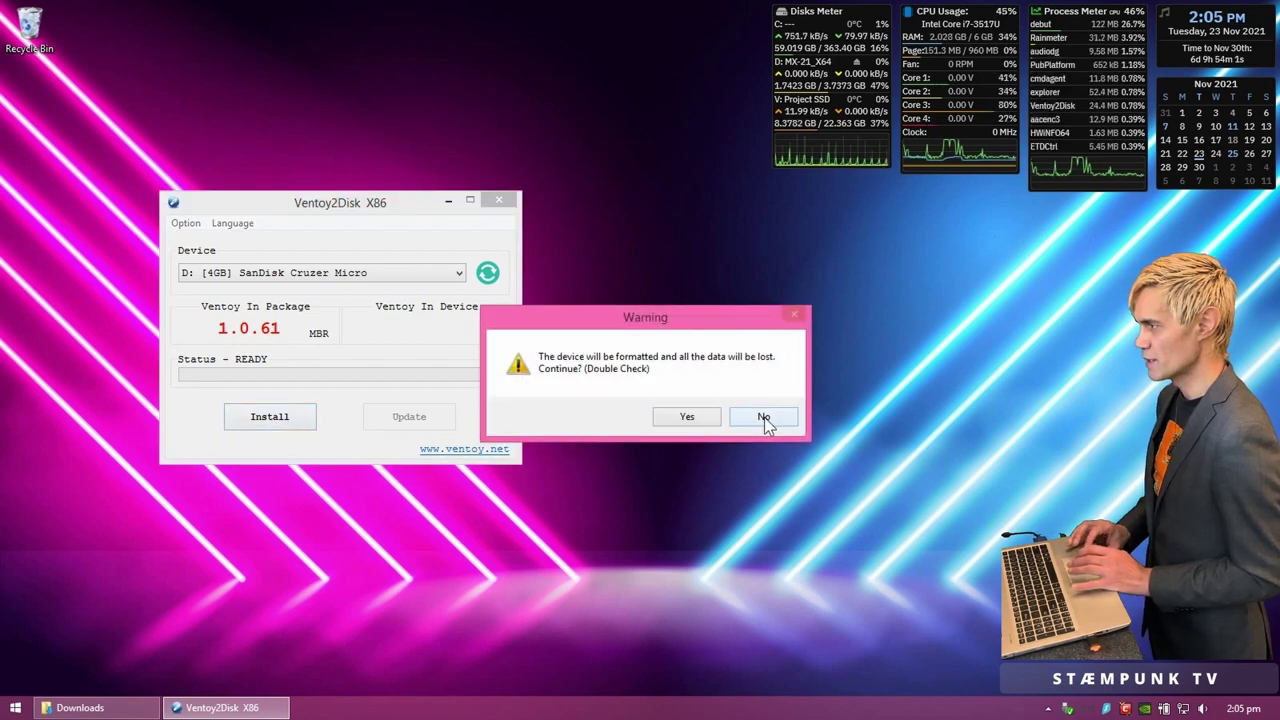
pyautogui.click(672, 419)
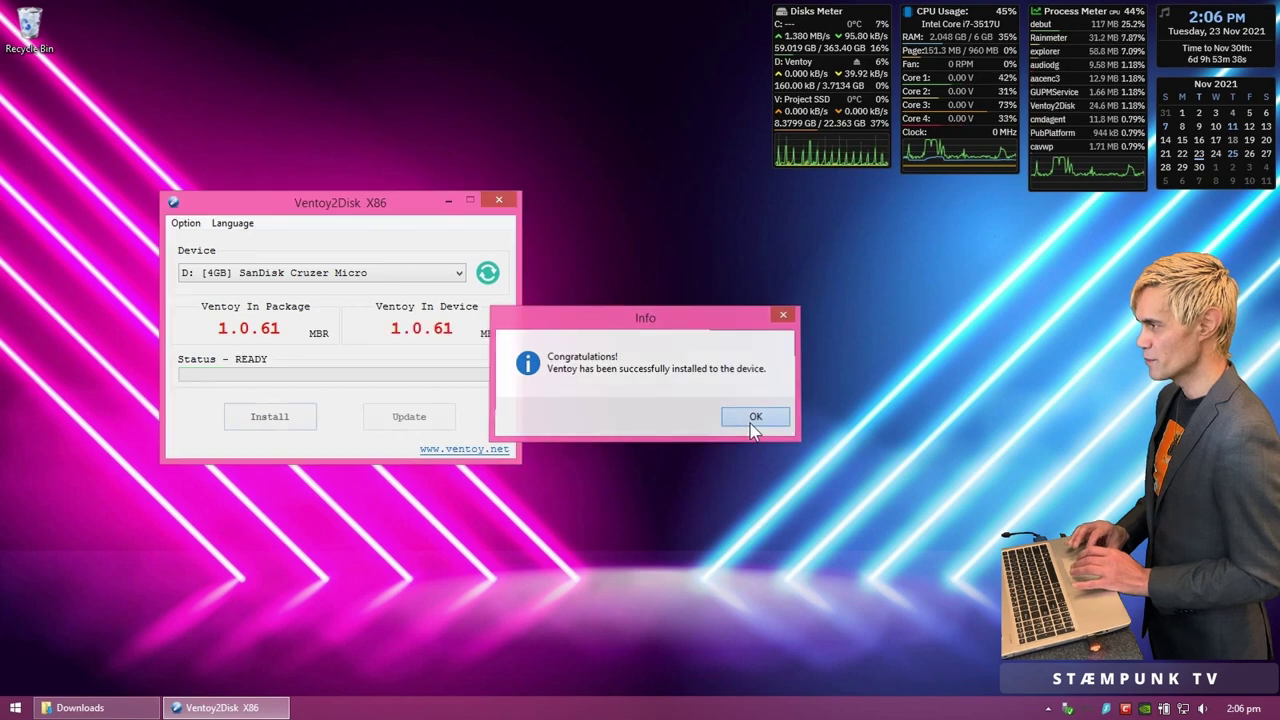
pyautogui.click(752, 419)
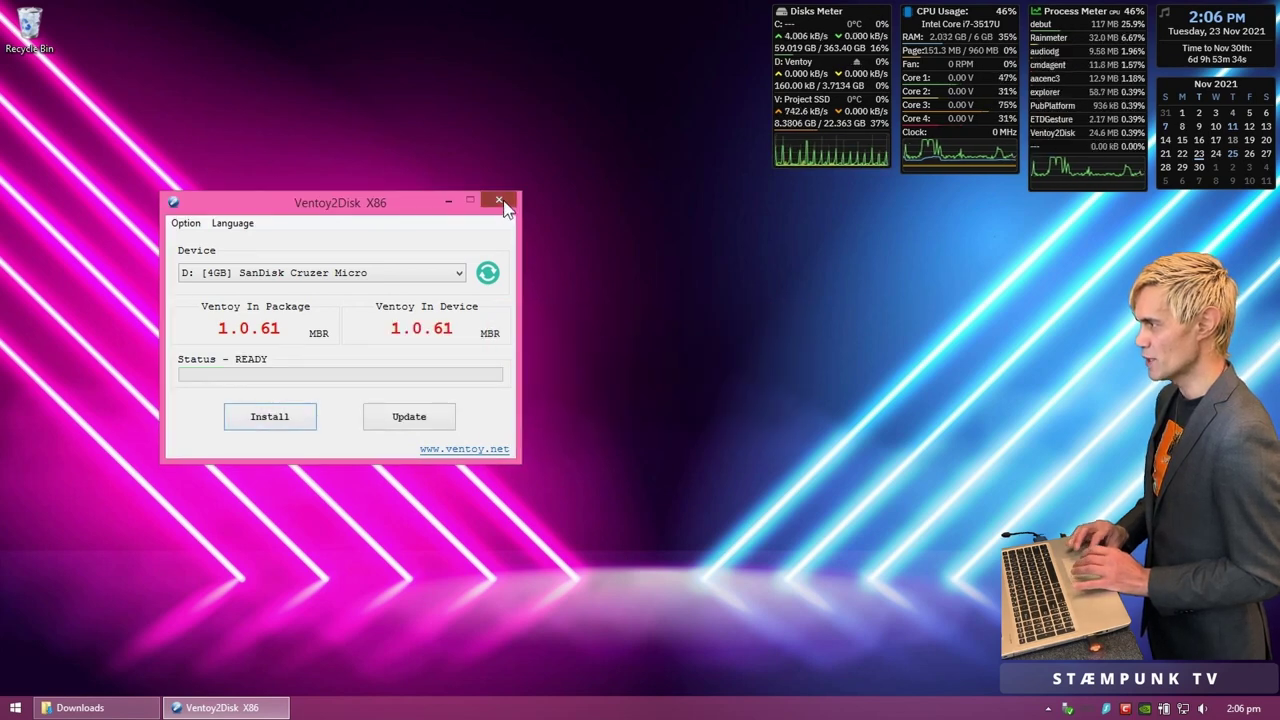
pyautogui.click(505, 207)
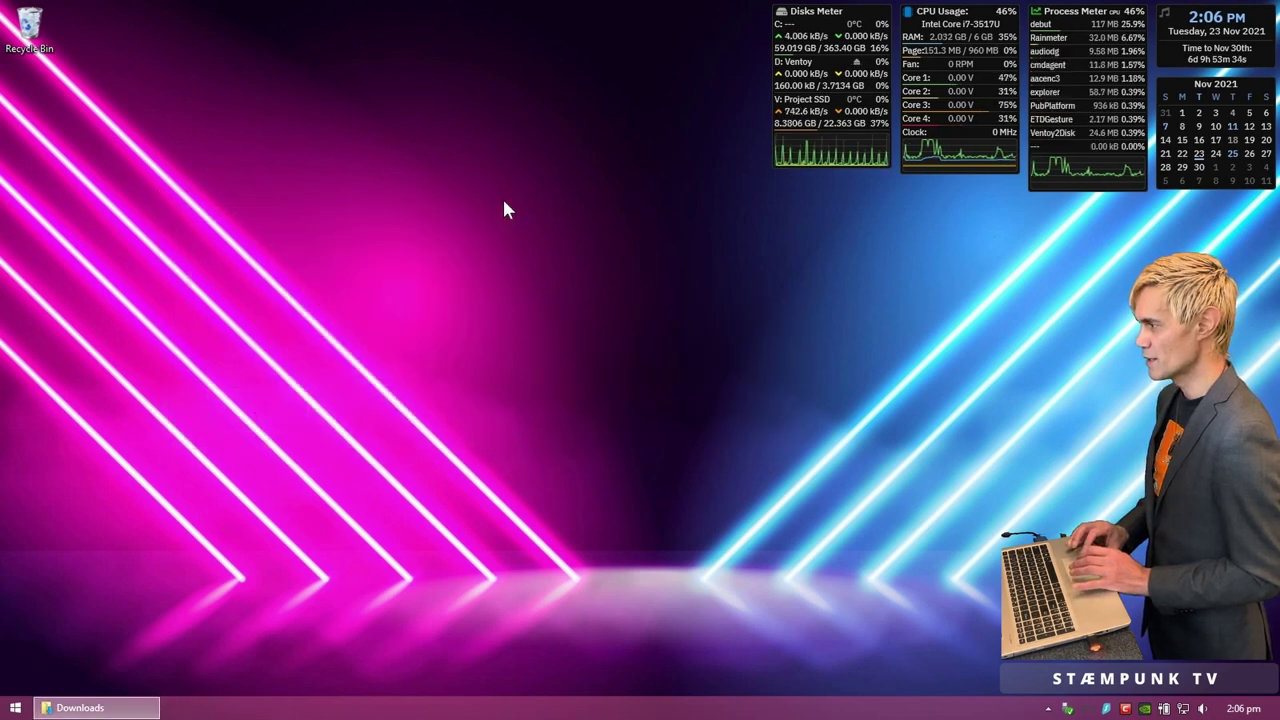
# Step: Put the Downloads window on the left and open the Ventoy (D:) drive in a new window
pyautogui.click(95, 707)
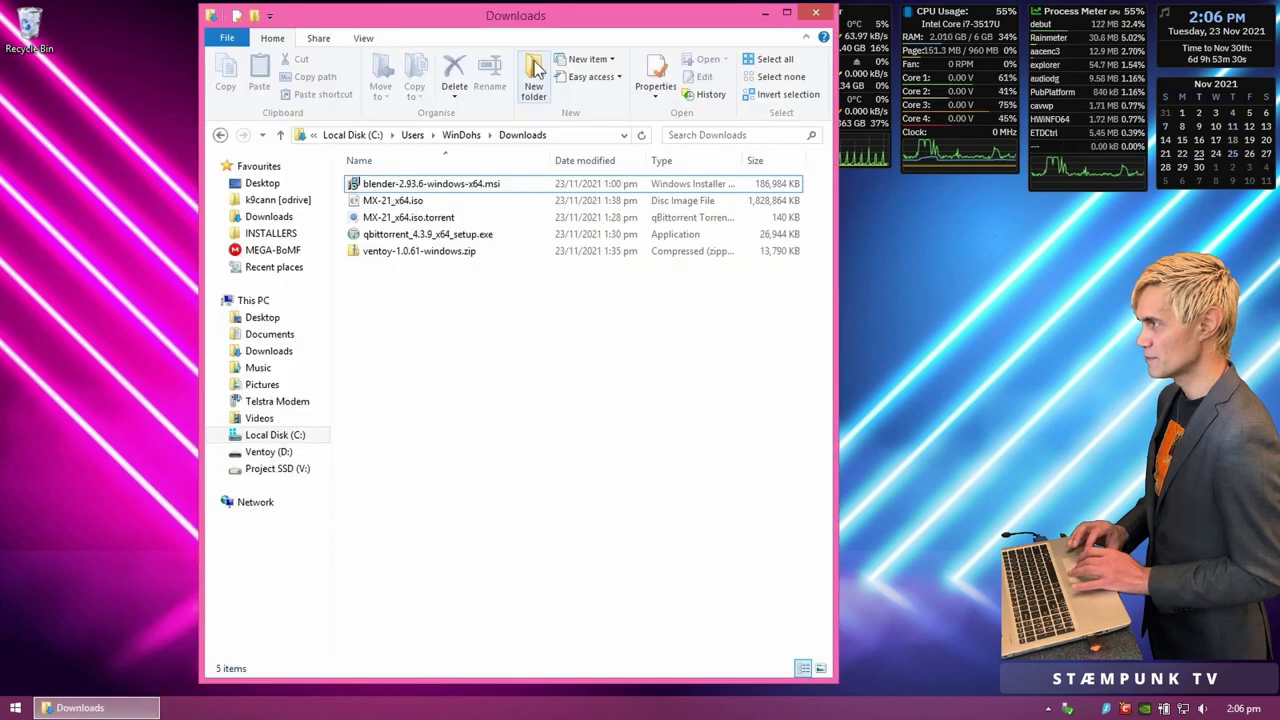
pyautogui.moveTo(626, 15); pyautogui.dragTo(433, 18)
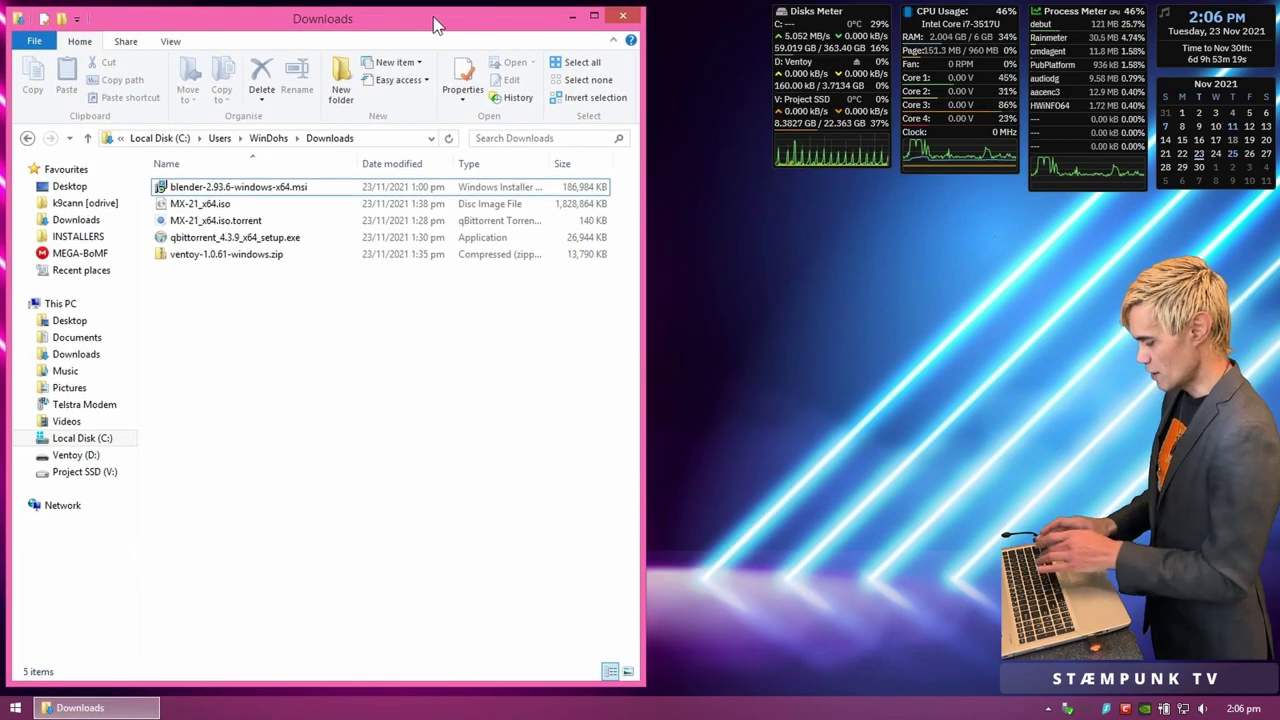
pyautogui.press('super+e')
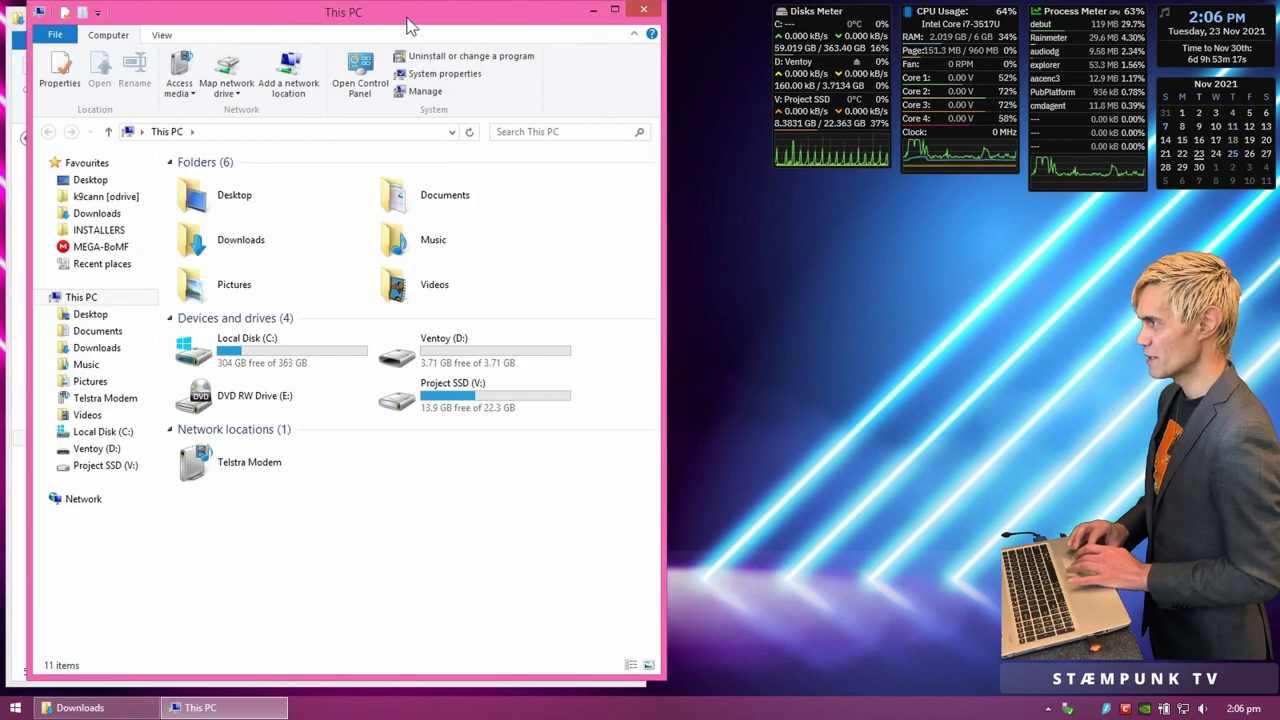
pyautogui.moveTo(410, 25); pyautogui.dragTo(546, 35)
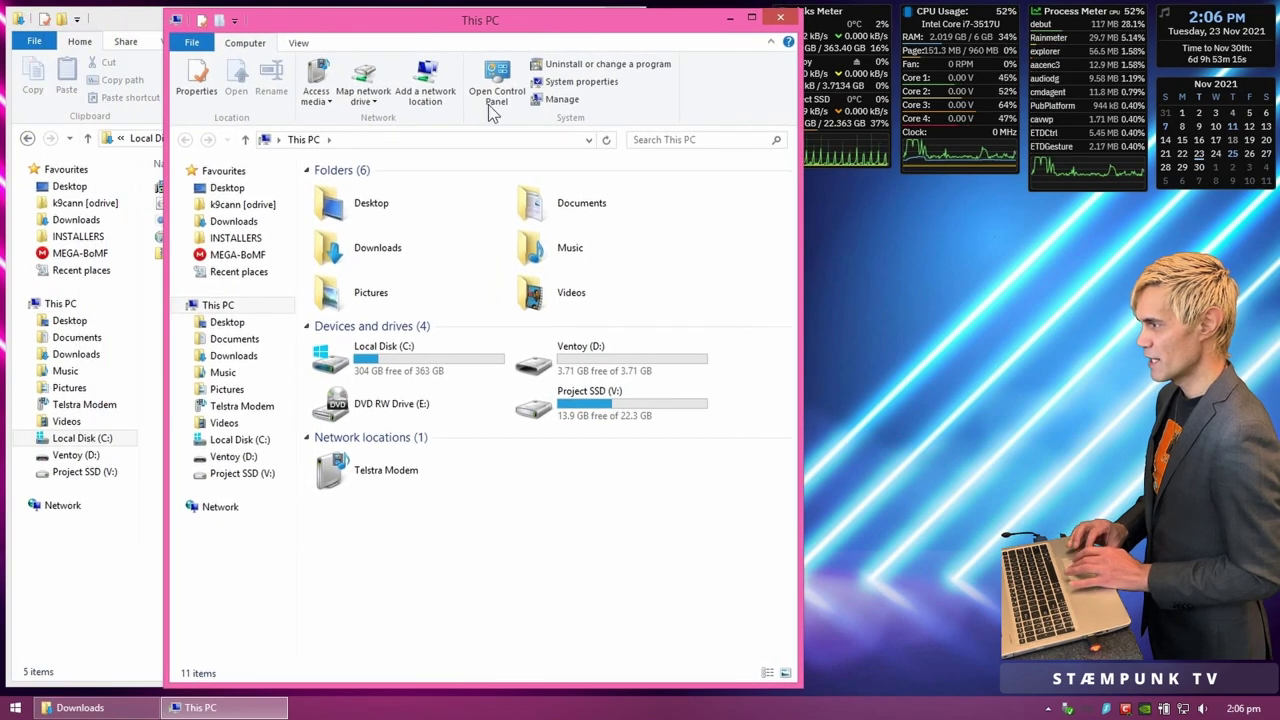
pyautogui.doubleClick(665, 357)
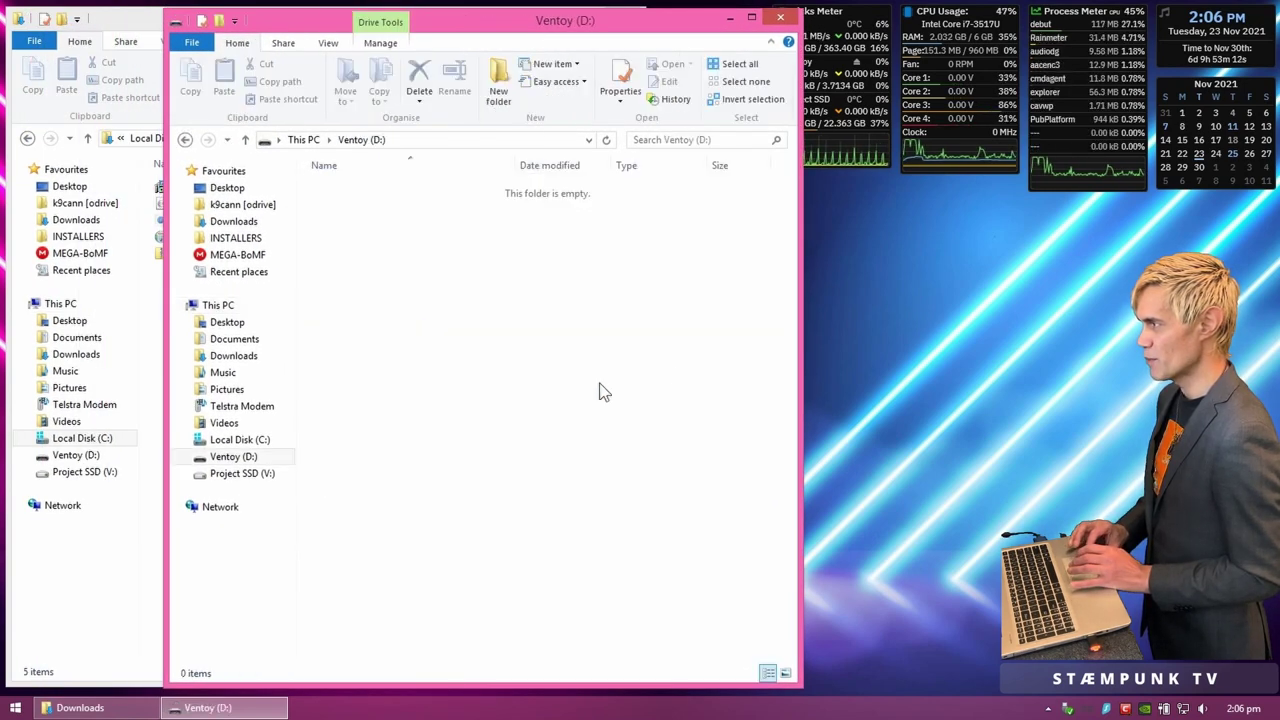
# Step: Copy MX-21_x64.iso from Downloads onto the Ventoy (D:) drive
pyautogui.click(156, 588)
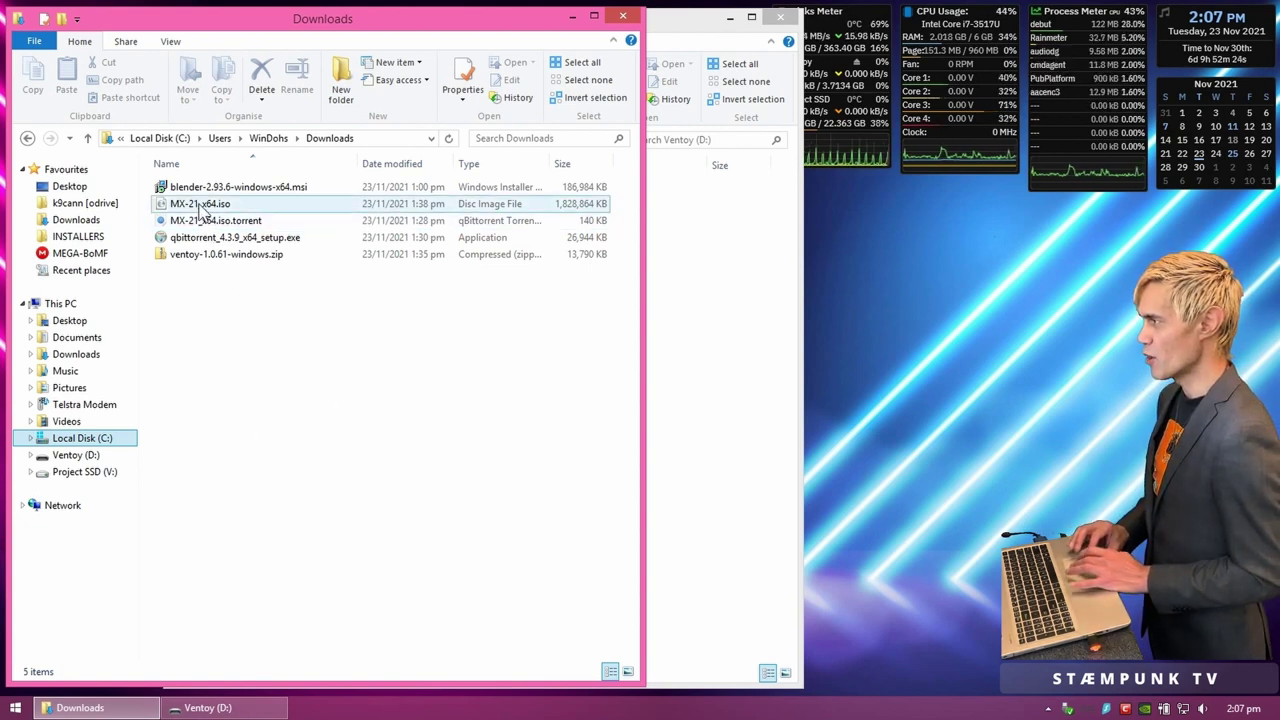
pyautogui.moveTo(200, 208); pyautogui.dragTo(713, 362)
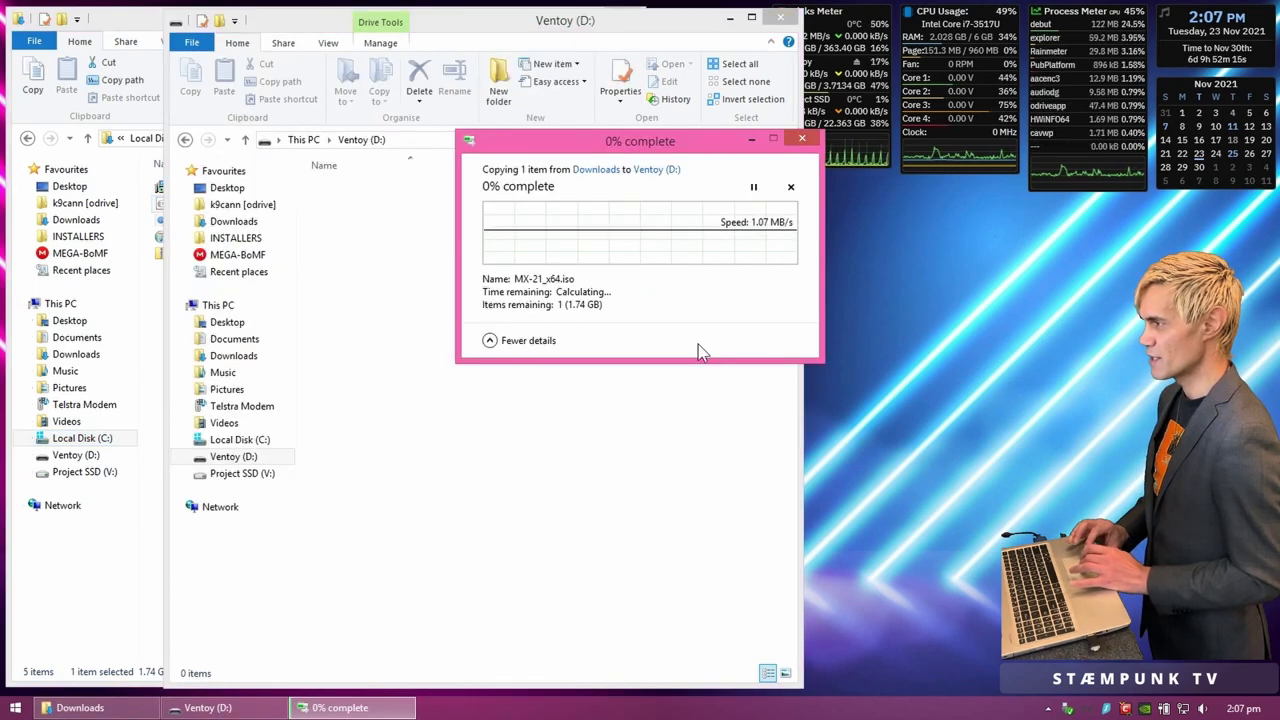
pyautogui.moveTo(693, 144); pyautogui.dragTo(553, 245)
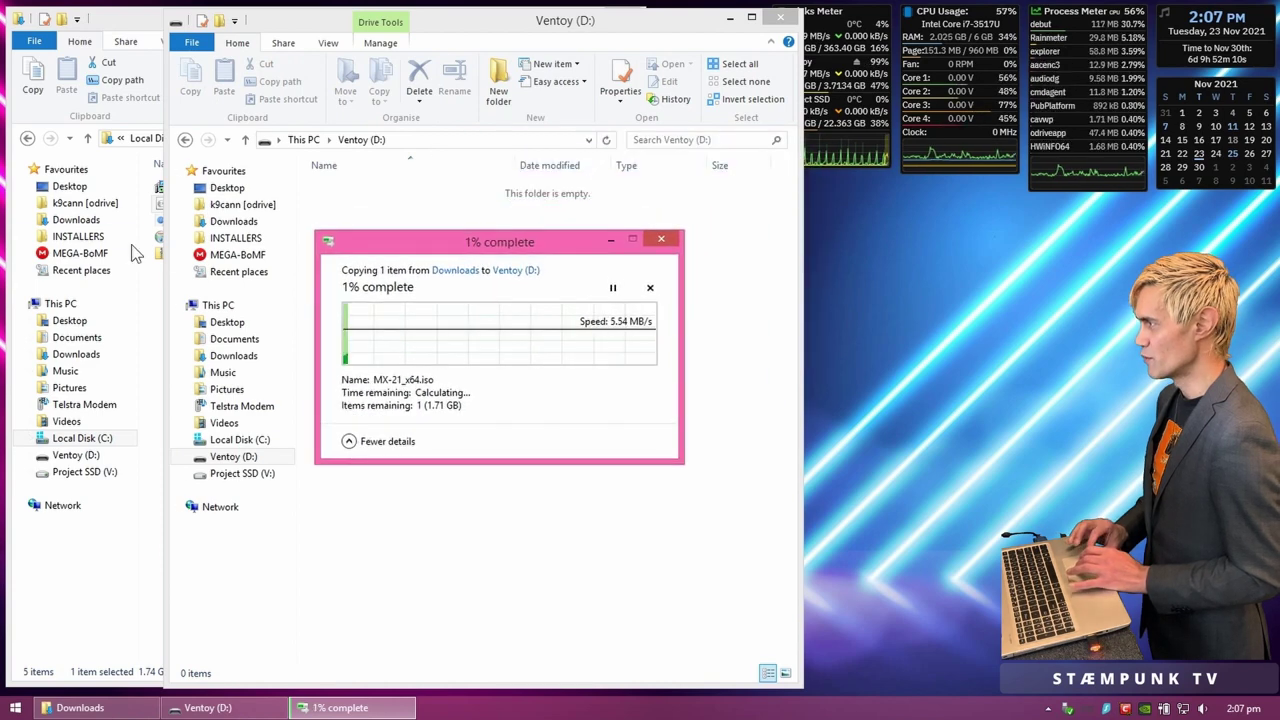
# Step: Copy Fedora-Xfce-Live-x86_64-35-1.2.iso from INSTALLERS onto Ventoy (D:) and close INSTALLERS
pyautogui.click(95, 238)
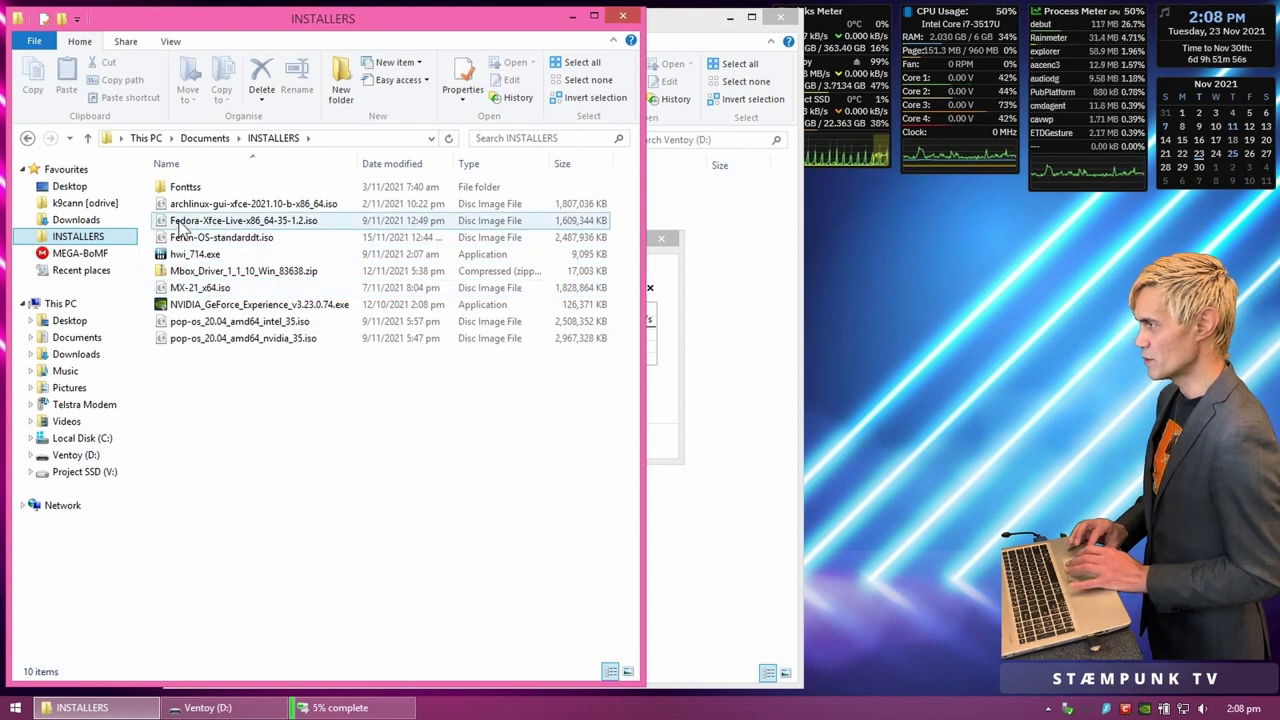
pyautogui.moveTo(180, 226); pyautogui.dragTo(733, 571)
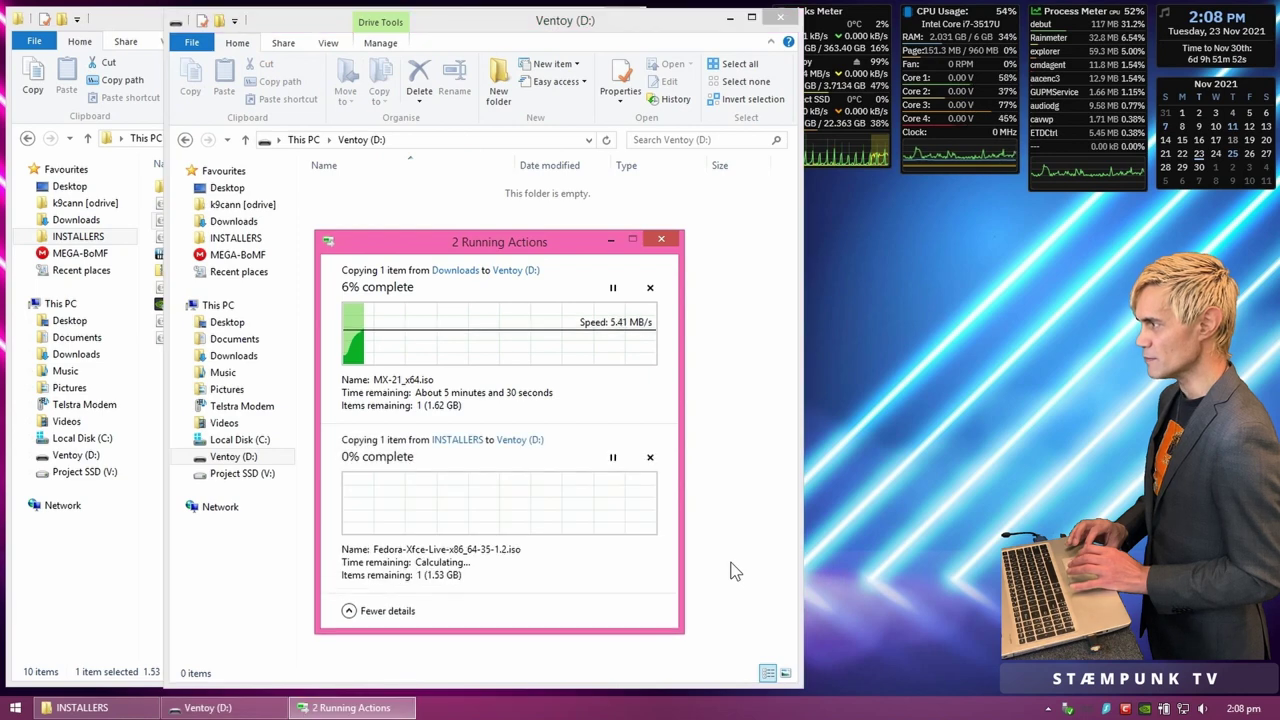
pyautogui.click(120, 569)
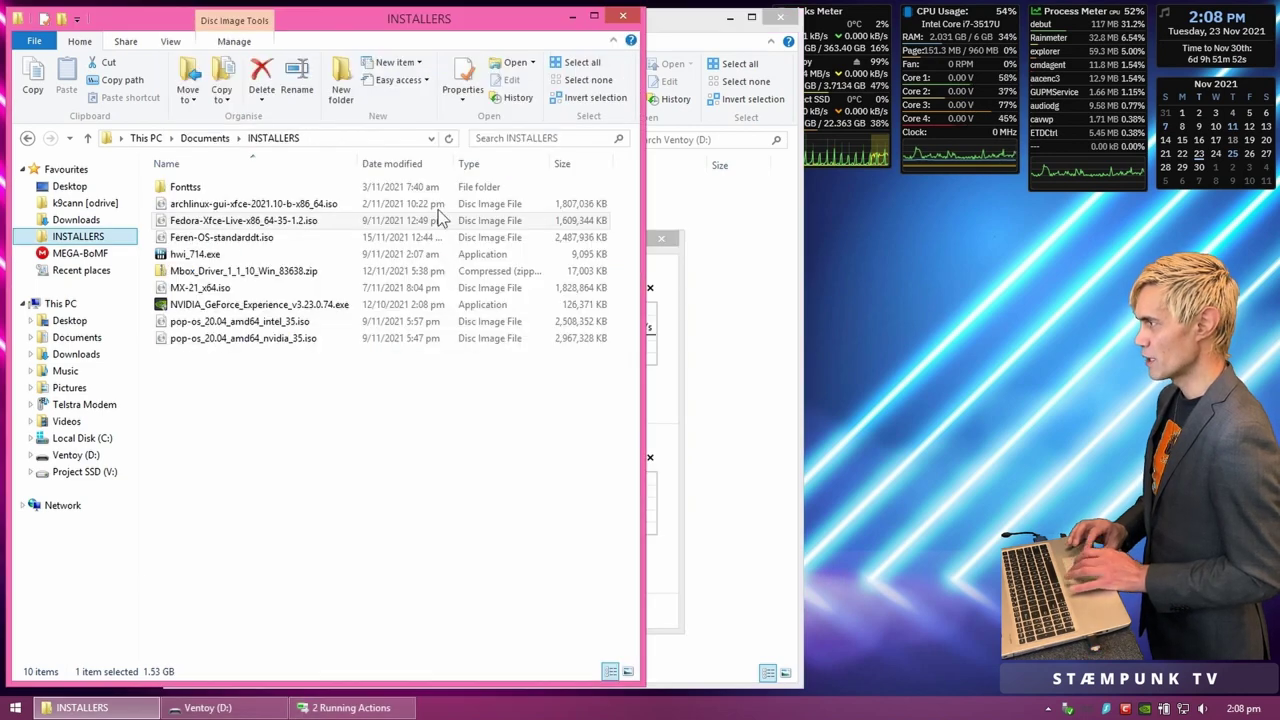
pyautogui.click(625, 18)
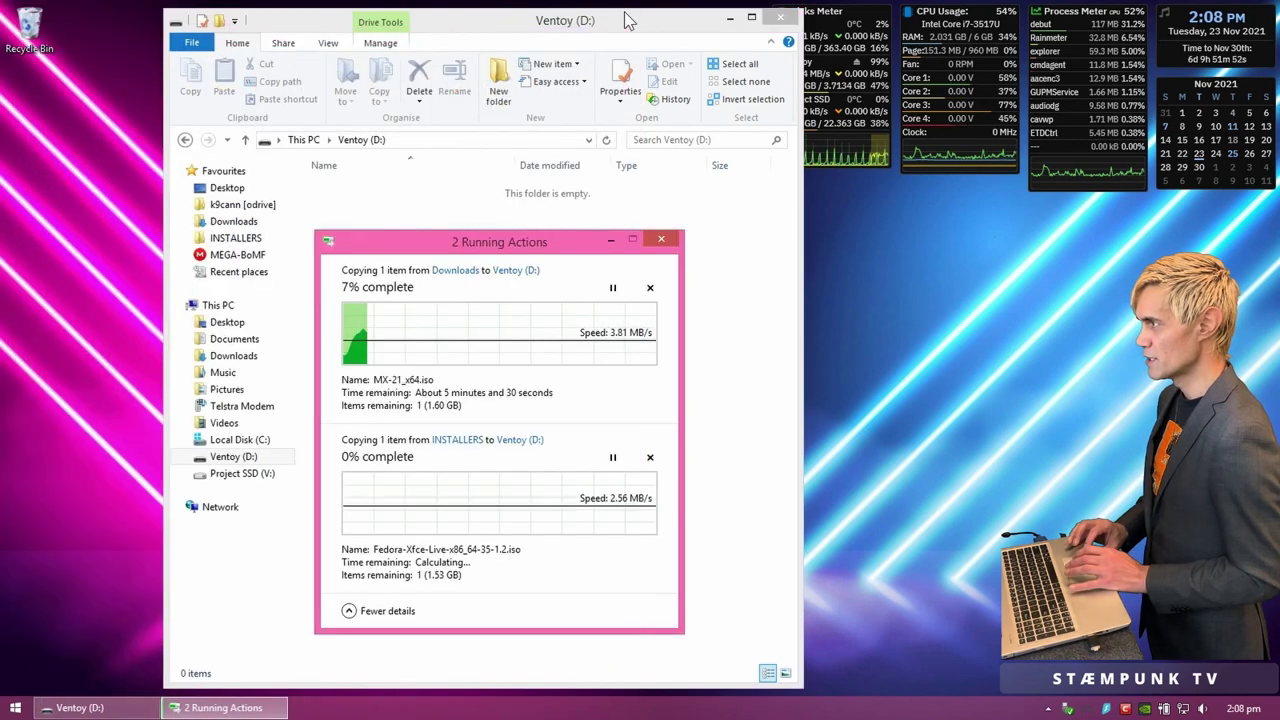
# Step: Wait for both ISO copies onto Ventoy (D:) to finish, then close the drive window
pyautogui.click(640, 30)
pyautogui.moveTo(640, 30); pyautogui.dragTo(483, 27)
pyautogui.click(656, 388)
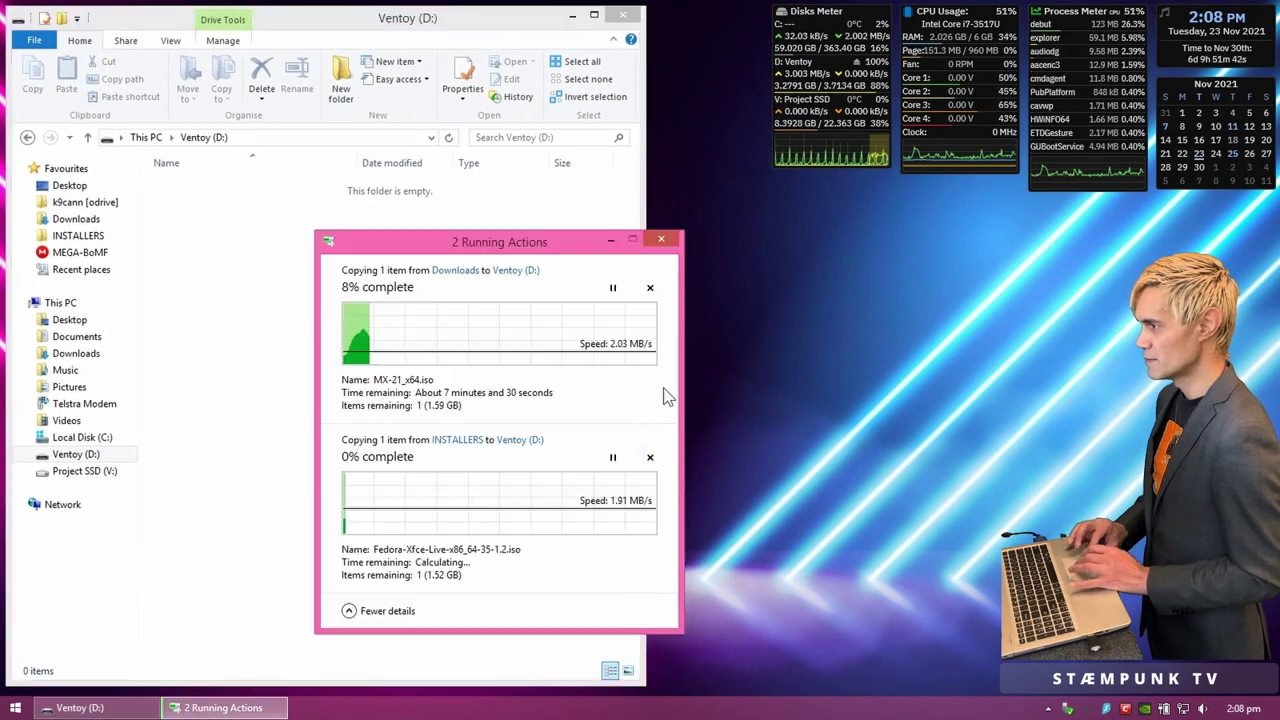
pyautogui.moveTo(567, 241); pyautogui.dragTo(391, 240)
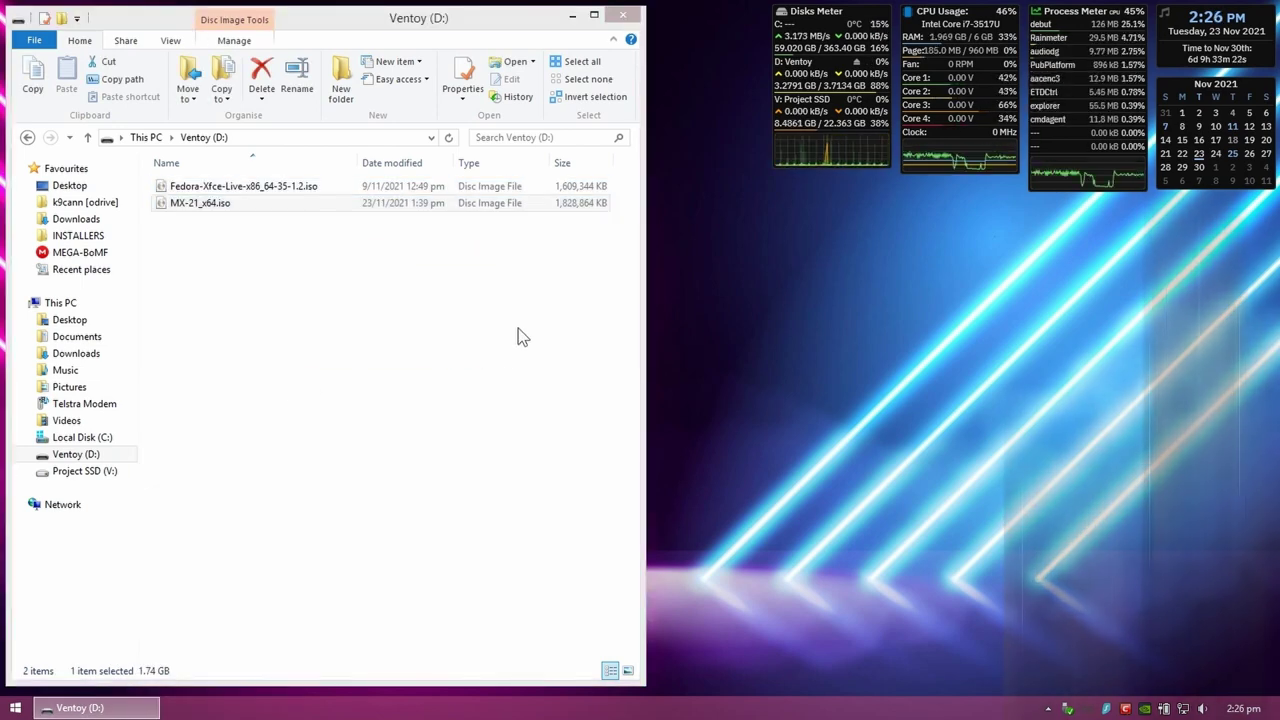
pyautogui.click(624, 14)
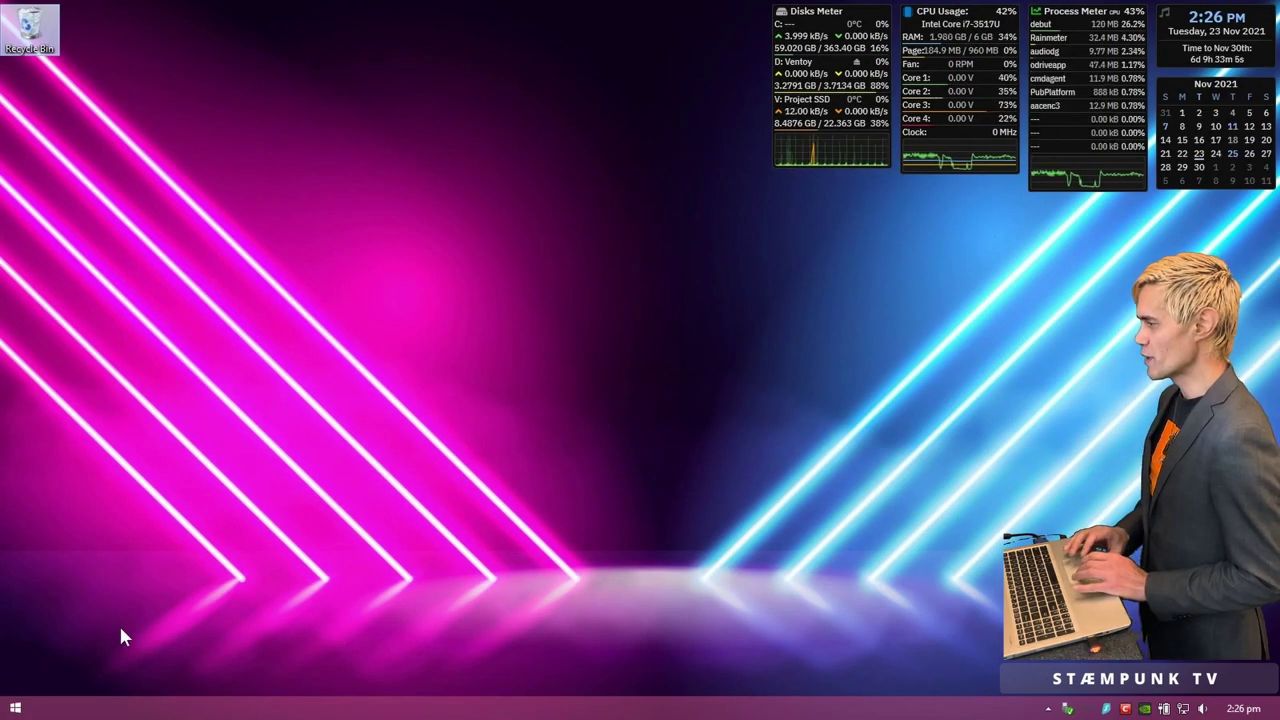
pyautogui.click(17, 706)
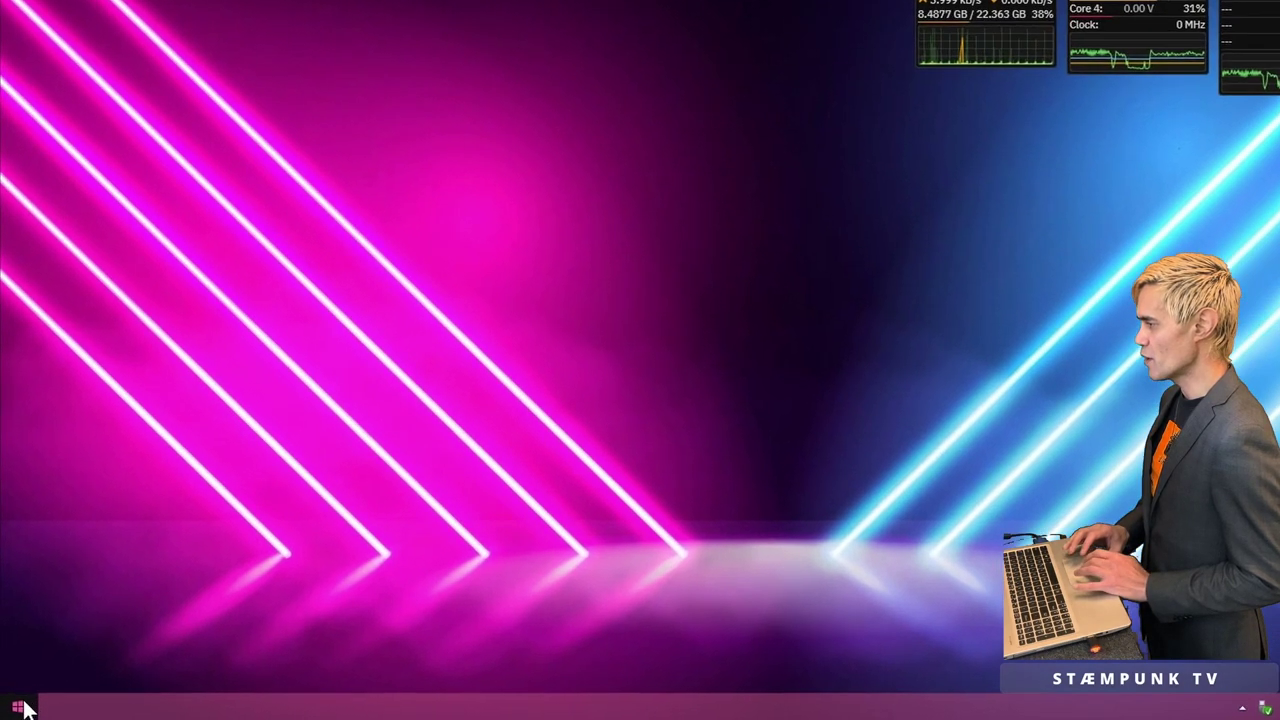
pyautogui.rightClick(25, 707)
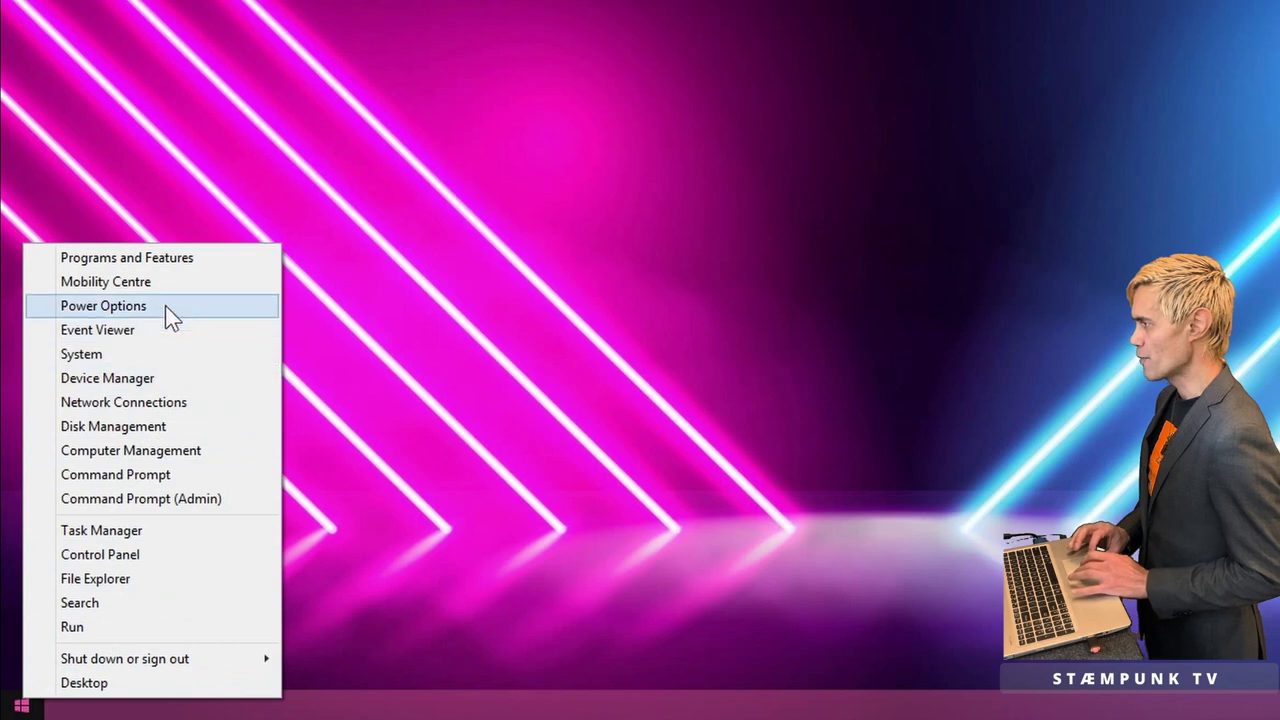
pyautogui.press('Escape')
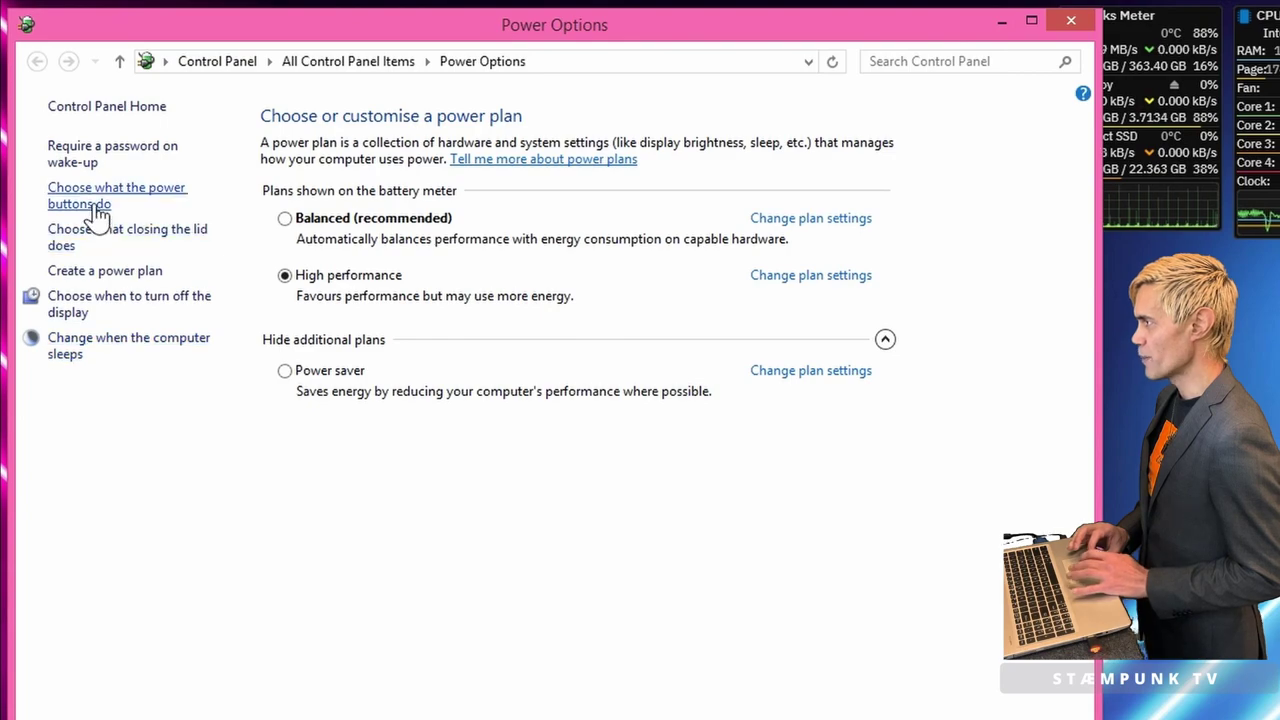
pyautogui.click(100, 214)
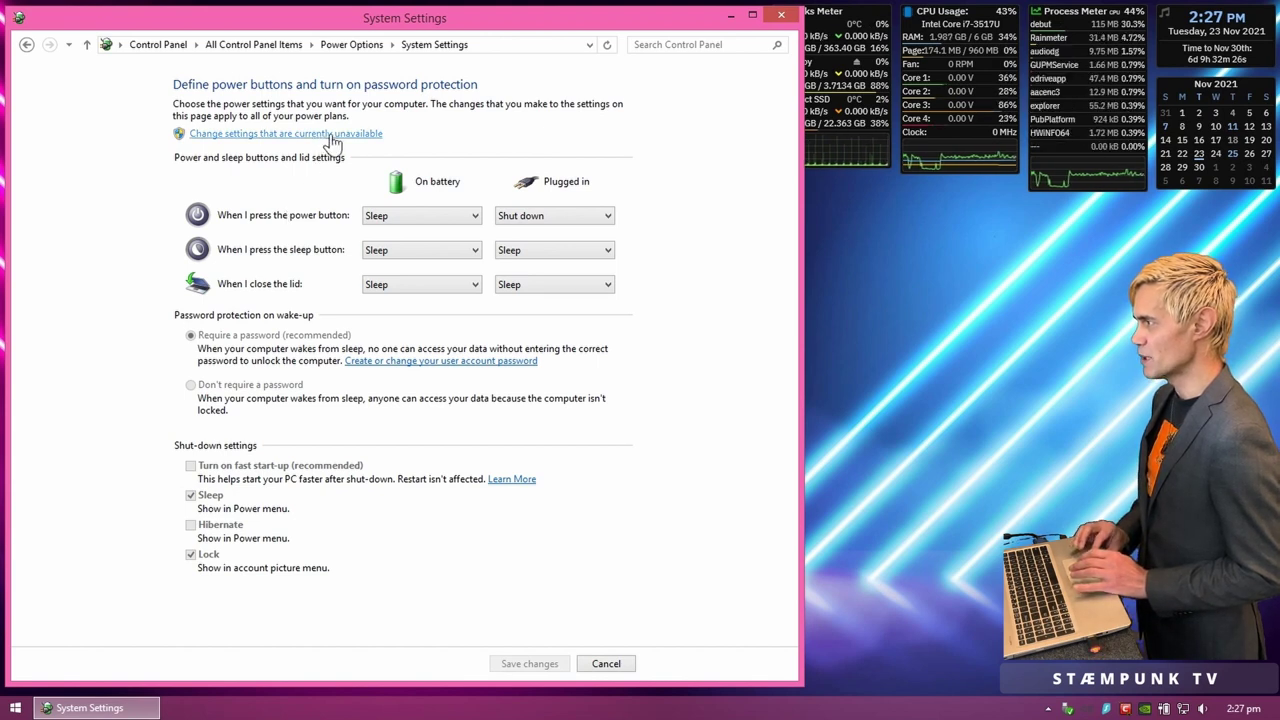
pyautogui.click(332, 140)
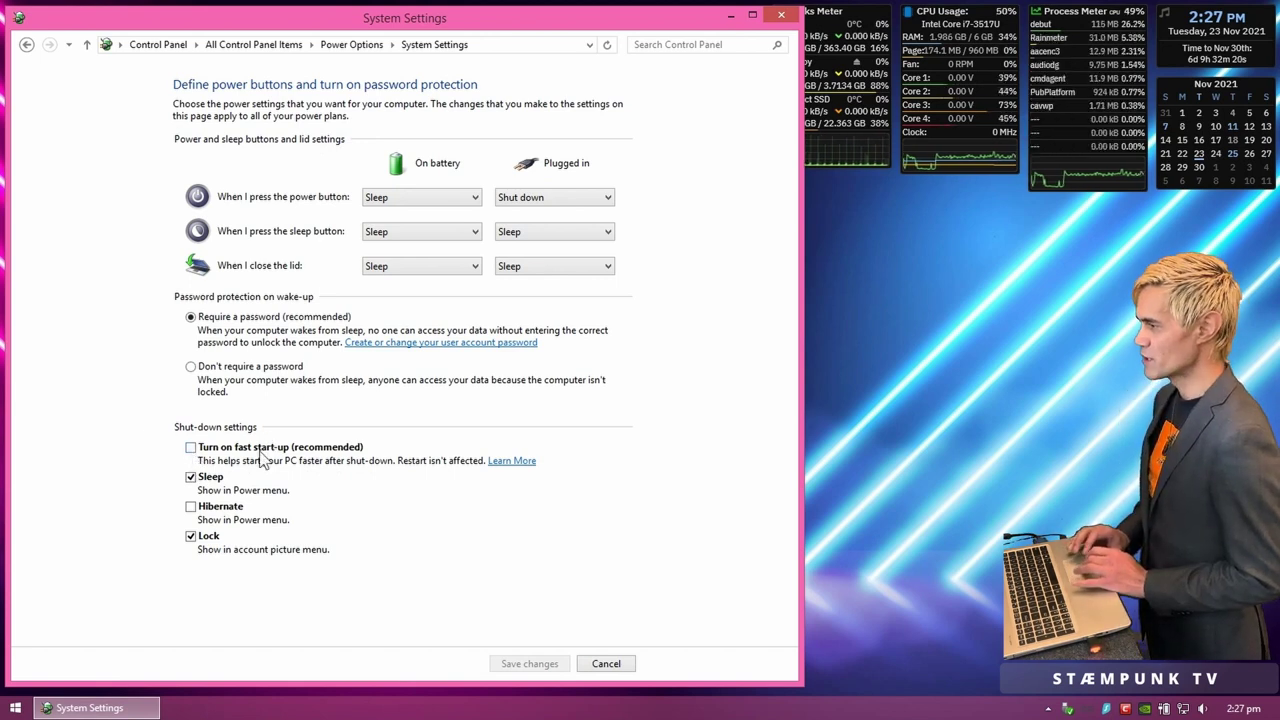
pyautogui.click(613, 672)
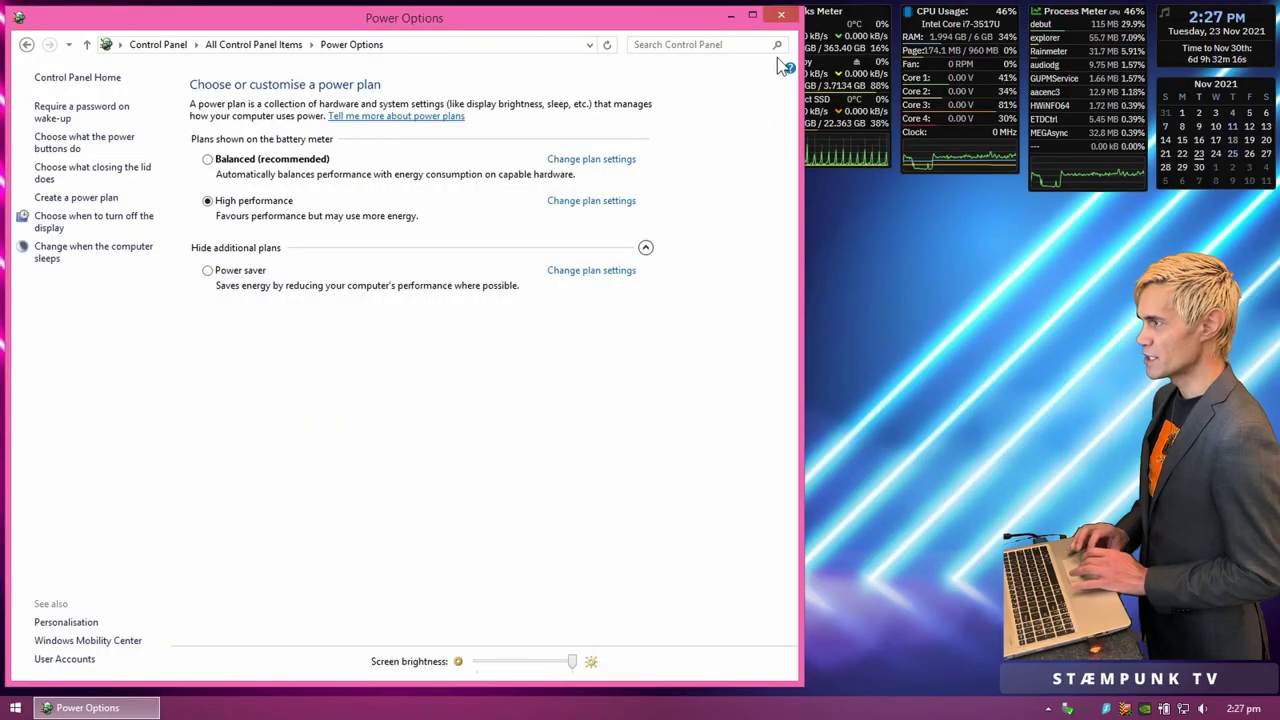
pyautogui.click(781, 14)
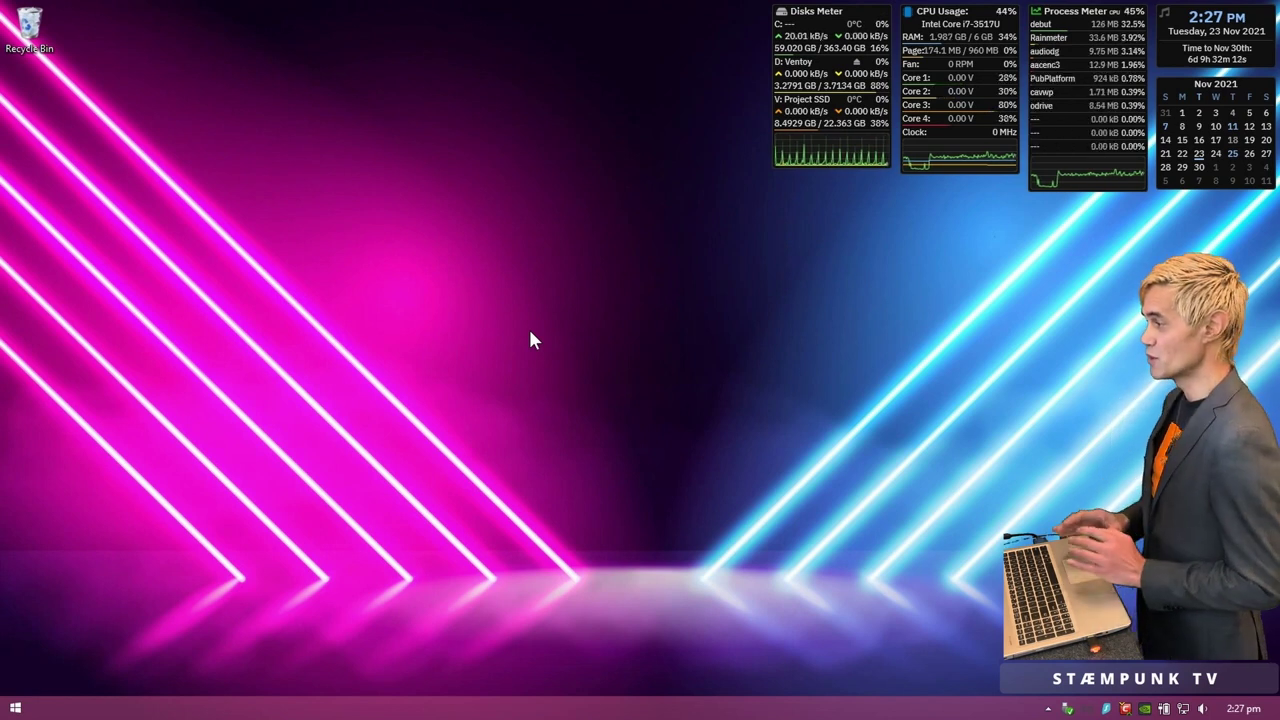
# Step: Bring up the Windows 8 Start screen with an empty Search pane scoped to Everywhere
pyautogui.click(16, 708)
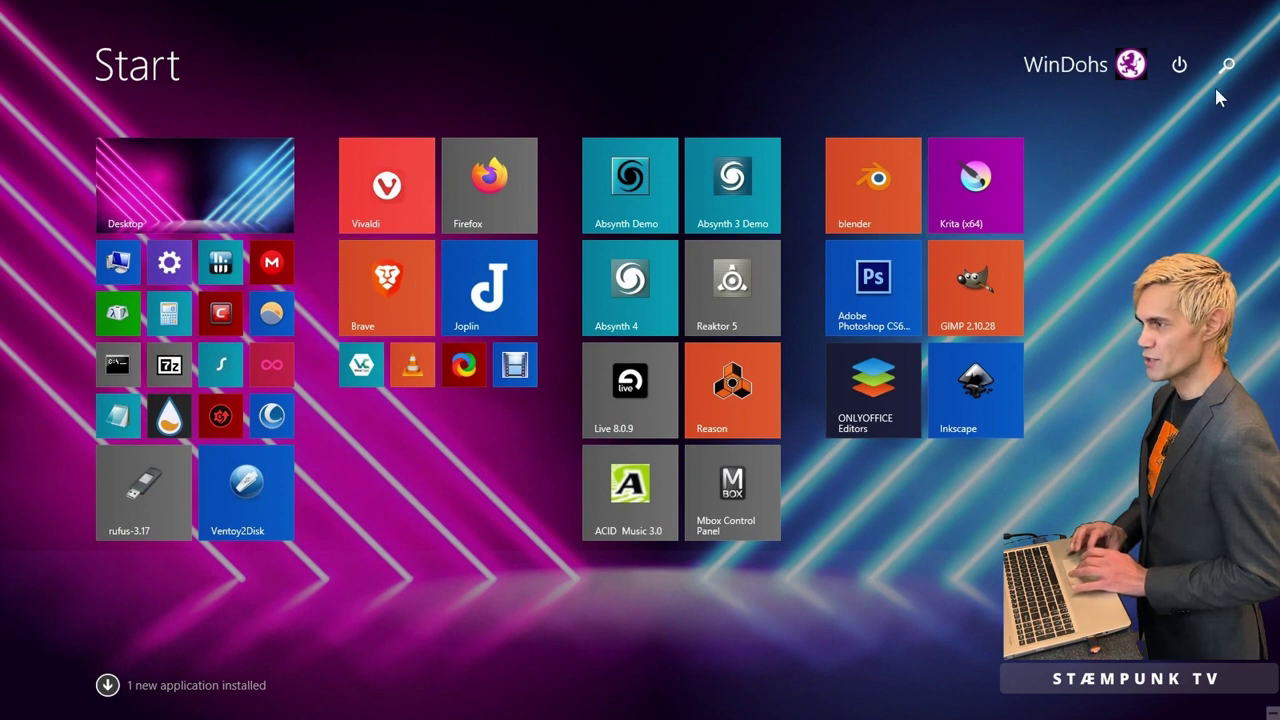
pyautogui.click(1230, 66)
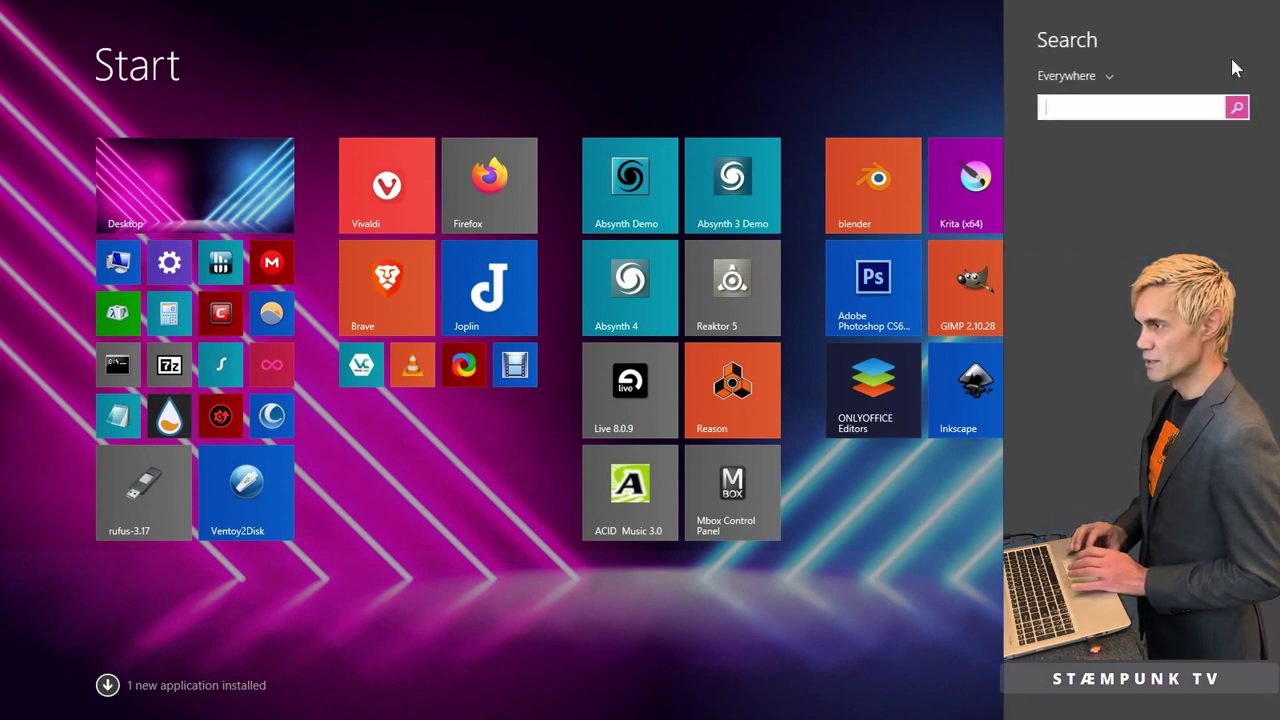
# Step: Search for 'pc settings' and launch PC settings from the results
pyautogui.write('pc')
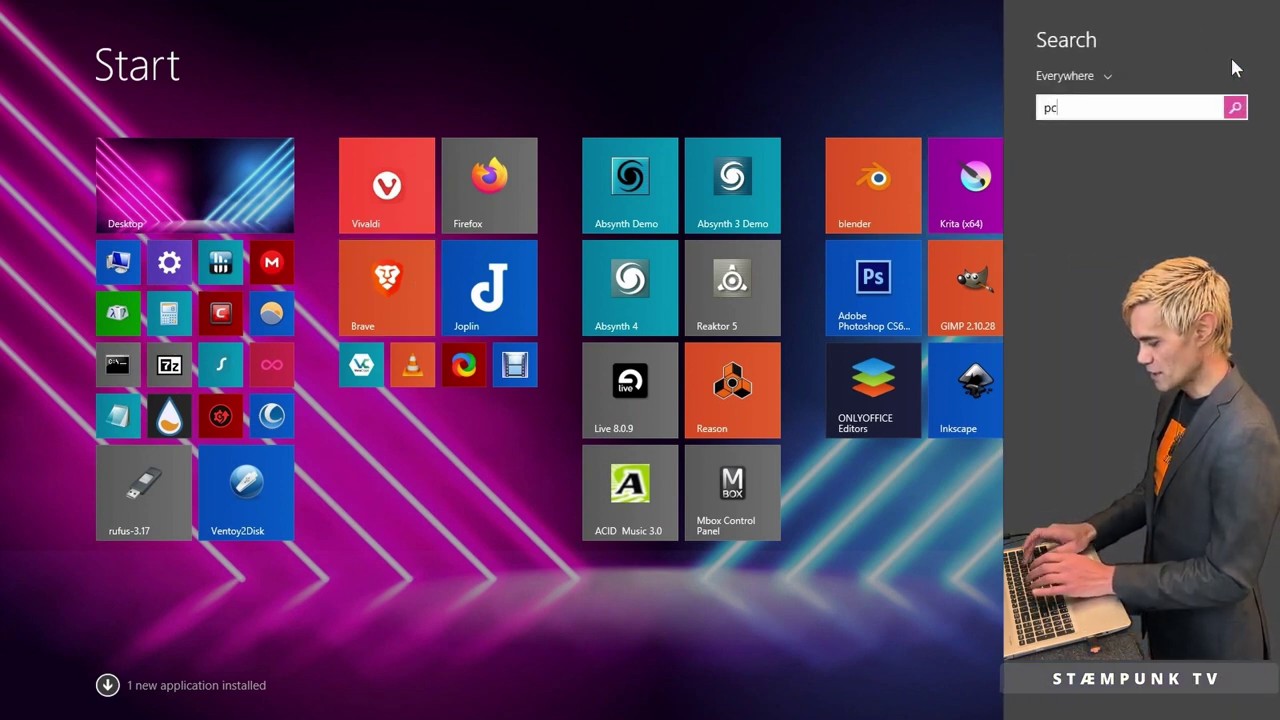
pyautogui.write(' settings')
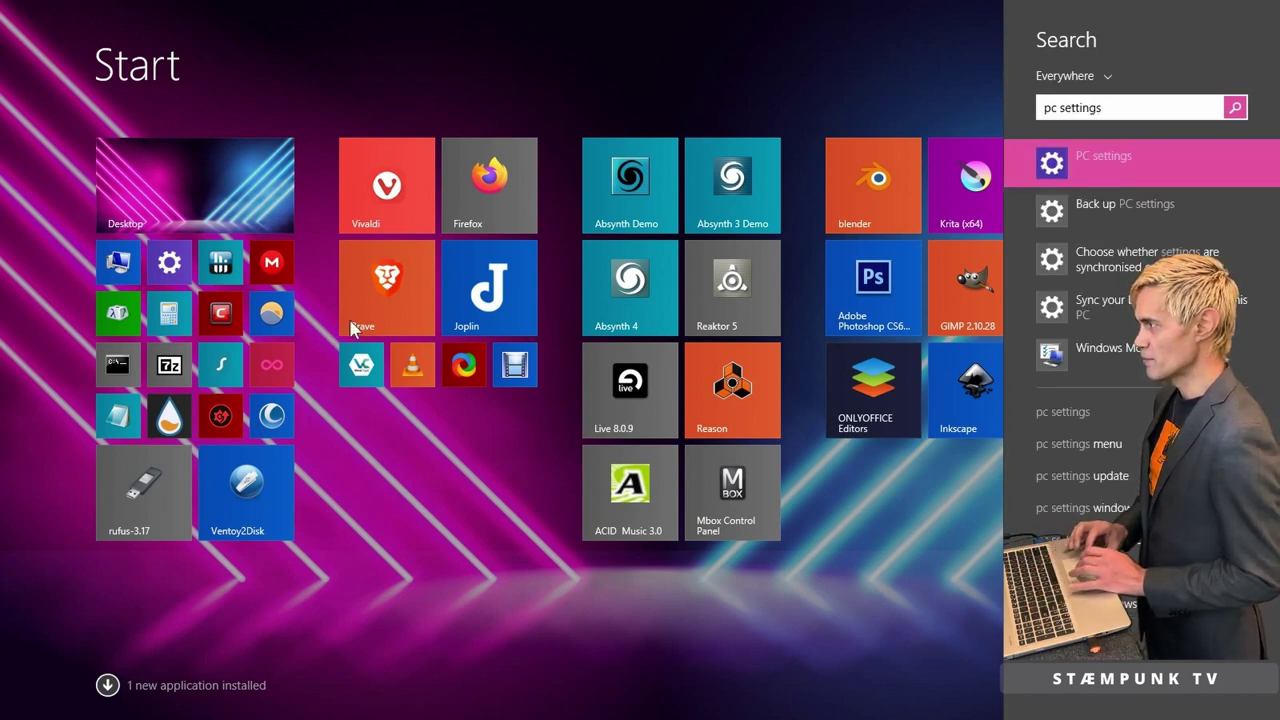
pyautogui.press('Escape')
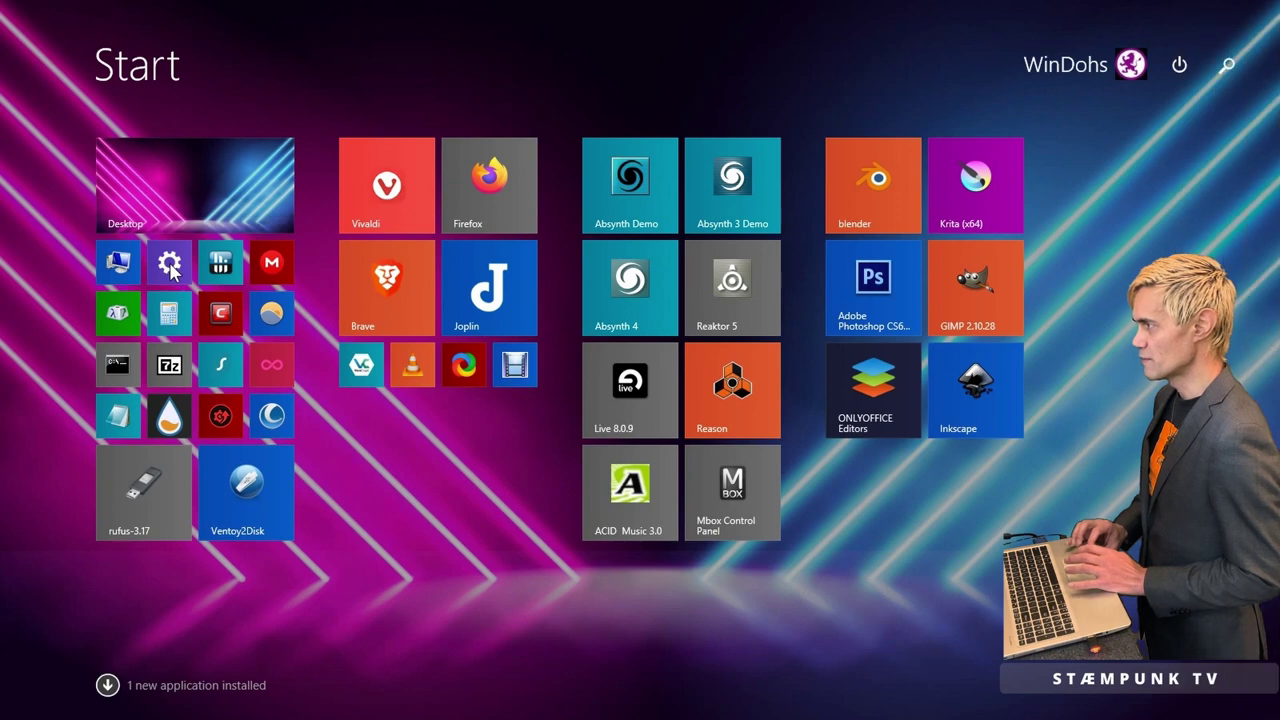
pyautogui.click(170, 265)
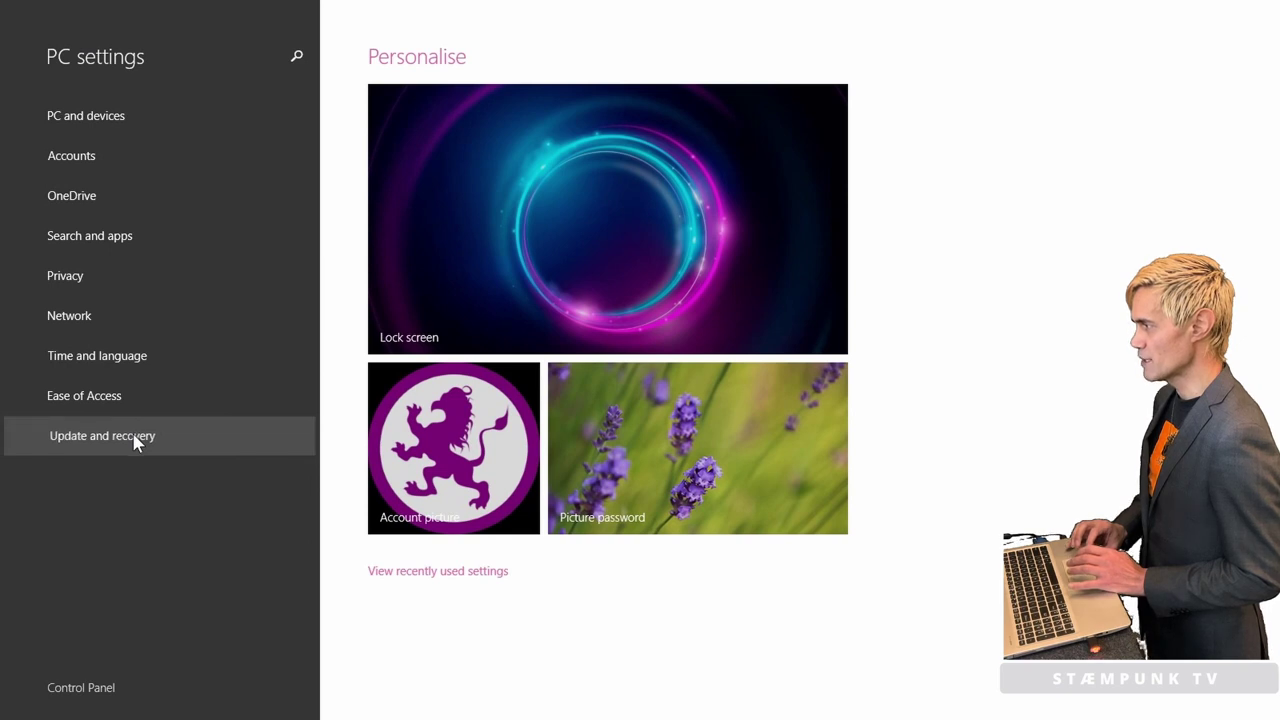
# Step: Use Restart now under Update and recovery > Recovery > Advanced start-up
pyautogui.click(137, 437)
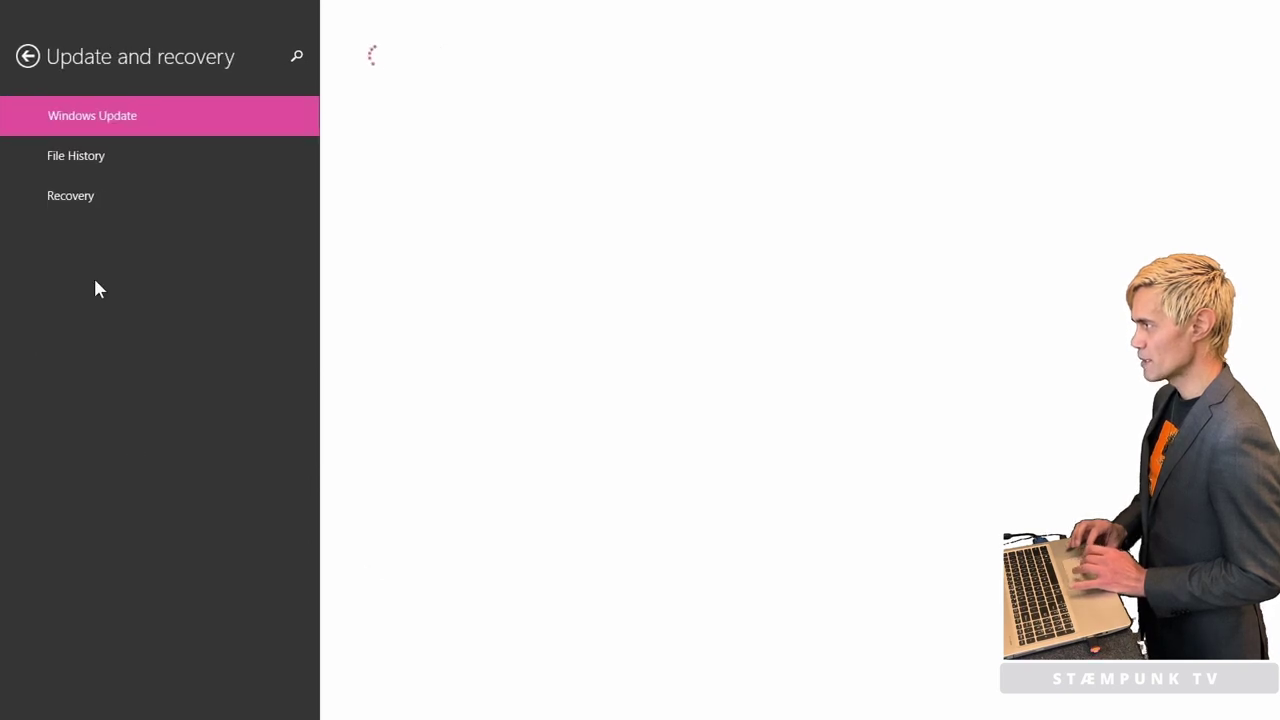
pyautogui.click(86, 207)
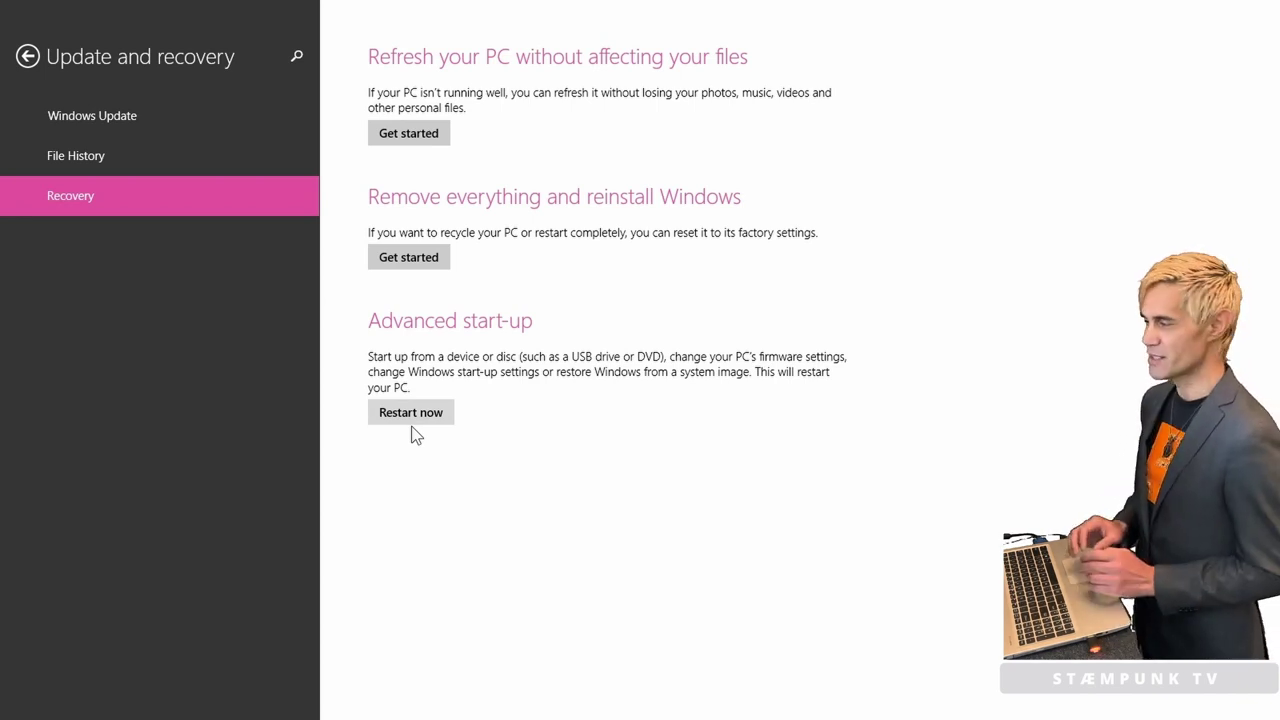
pyautogui.click(410, 420)
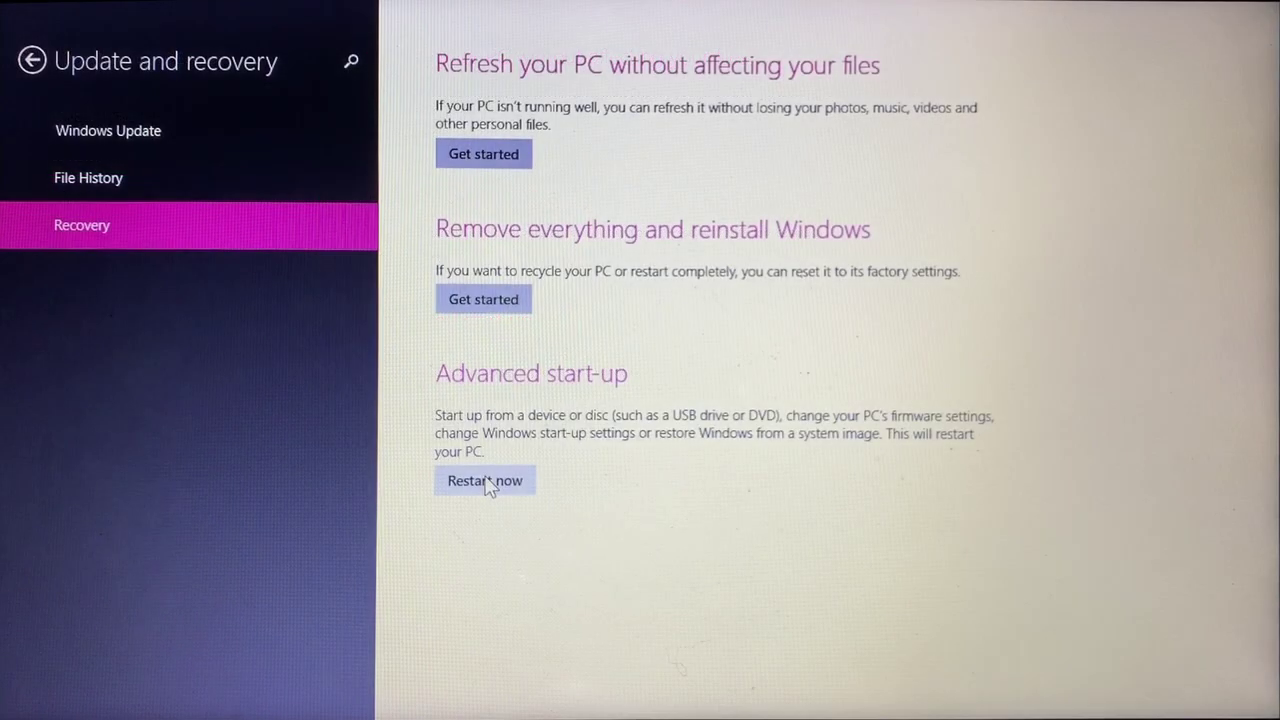
pyautogui.click(486, 481)
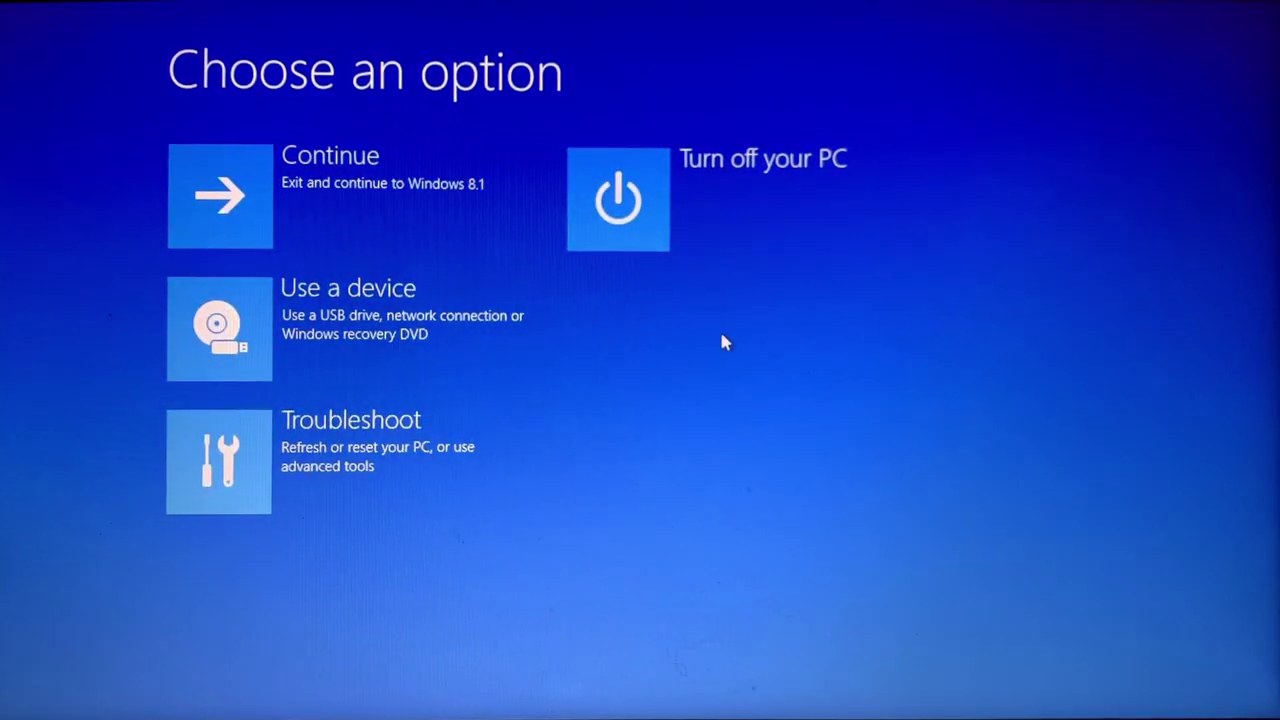
# Step: Go to Troubleshoot > Advanced options > UEFI Firmware Settings and restart into the Aptio Setup Utility
pyautogui.click(449, 447)
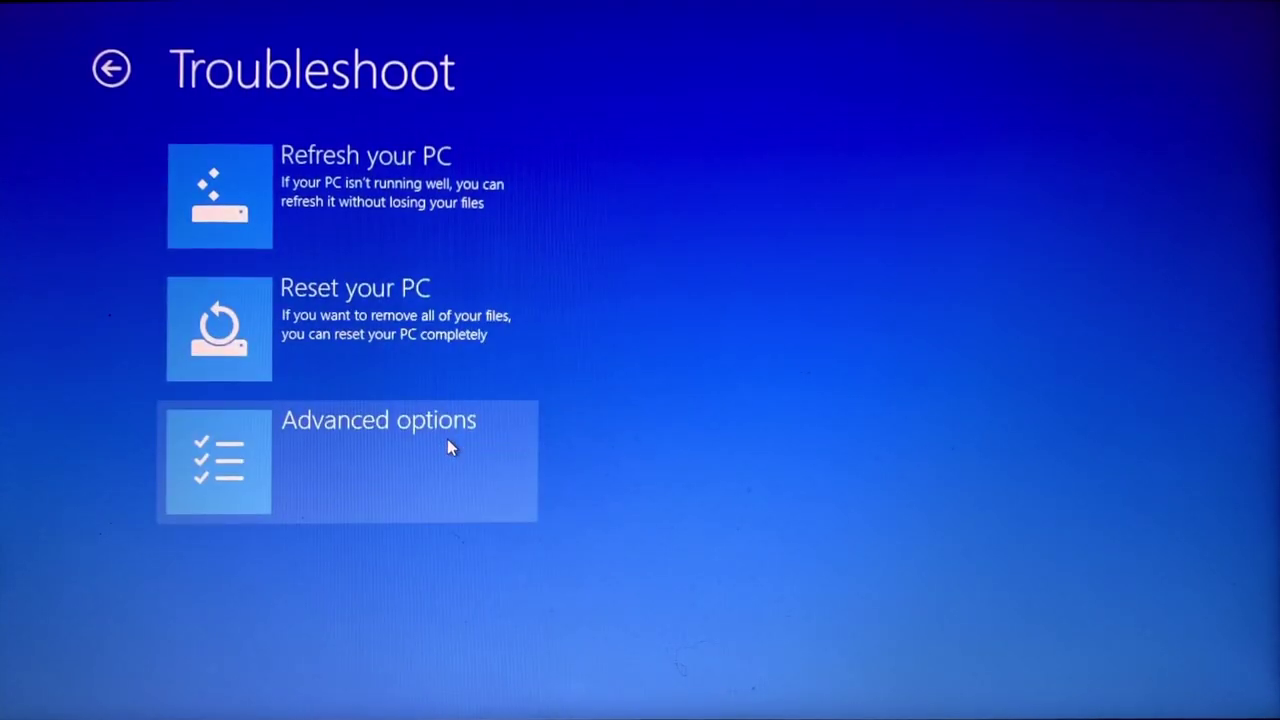
pyautogui.click(447, 440)
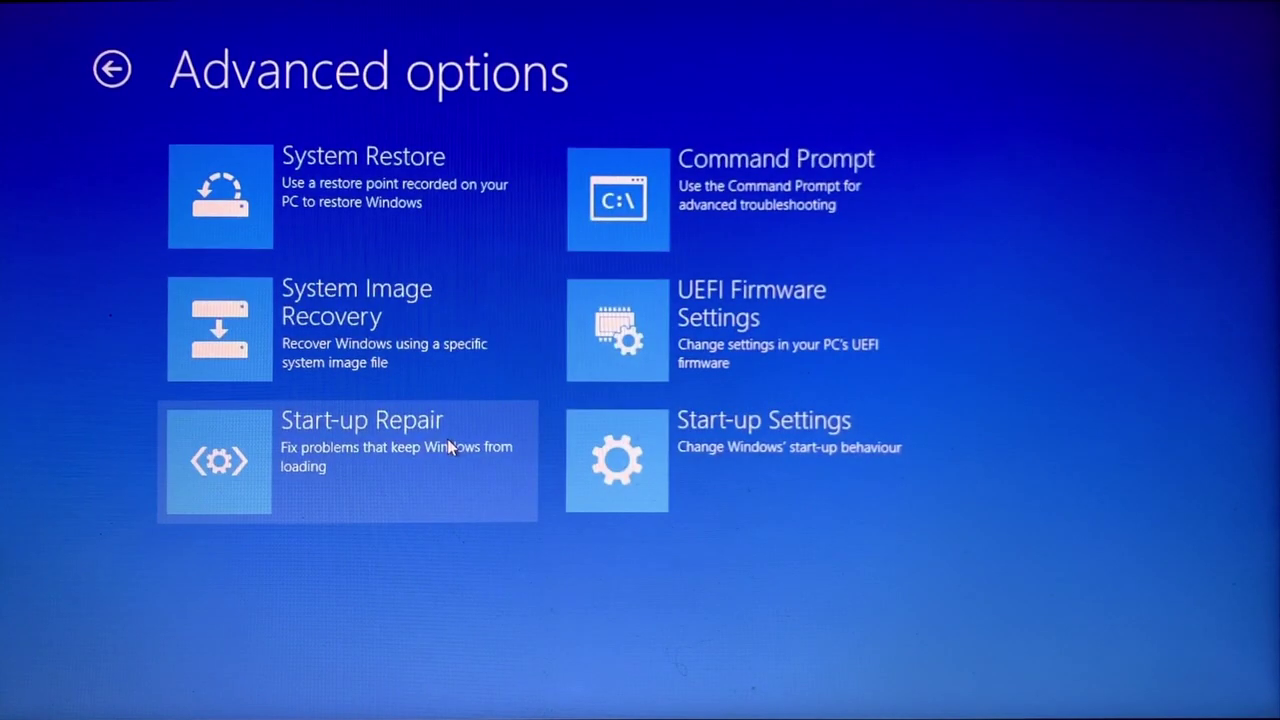
pyautogui.click(777, 360)
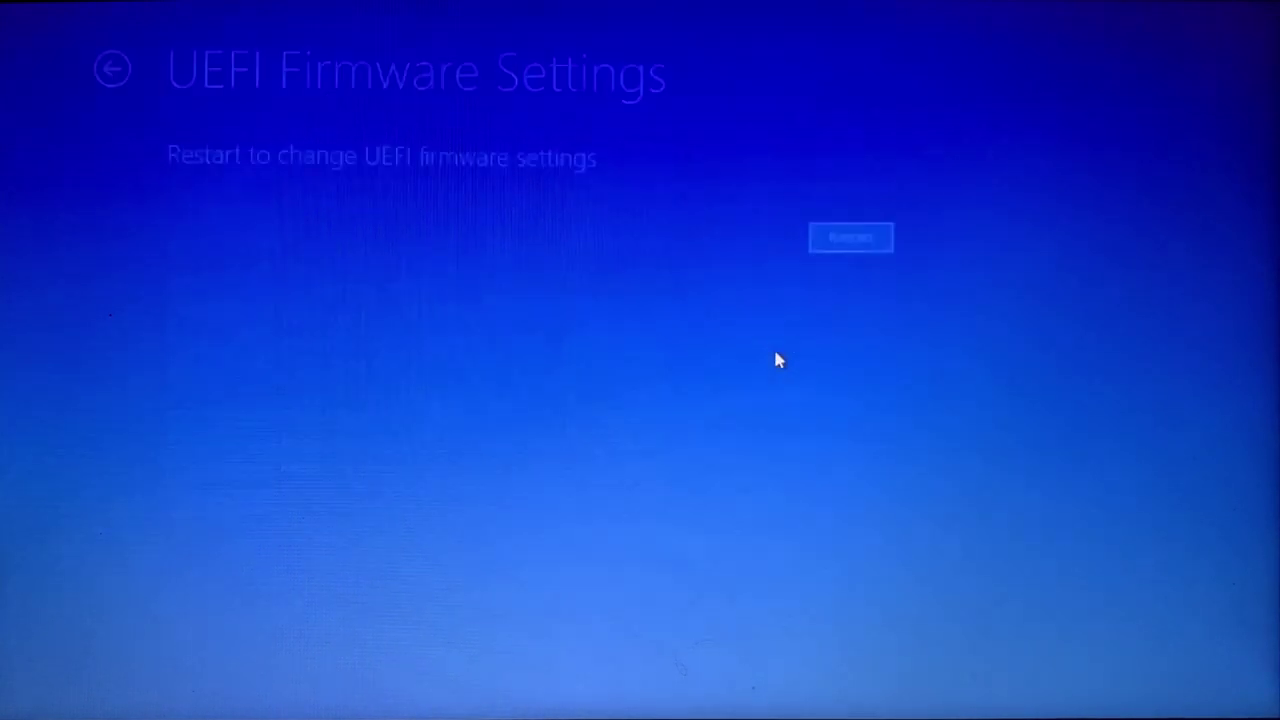
pyautogui.click(841, 249)
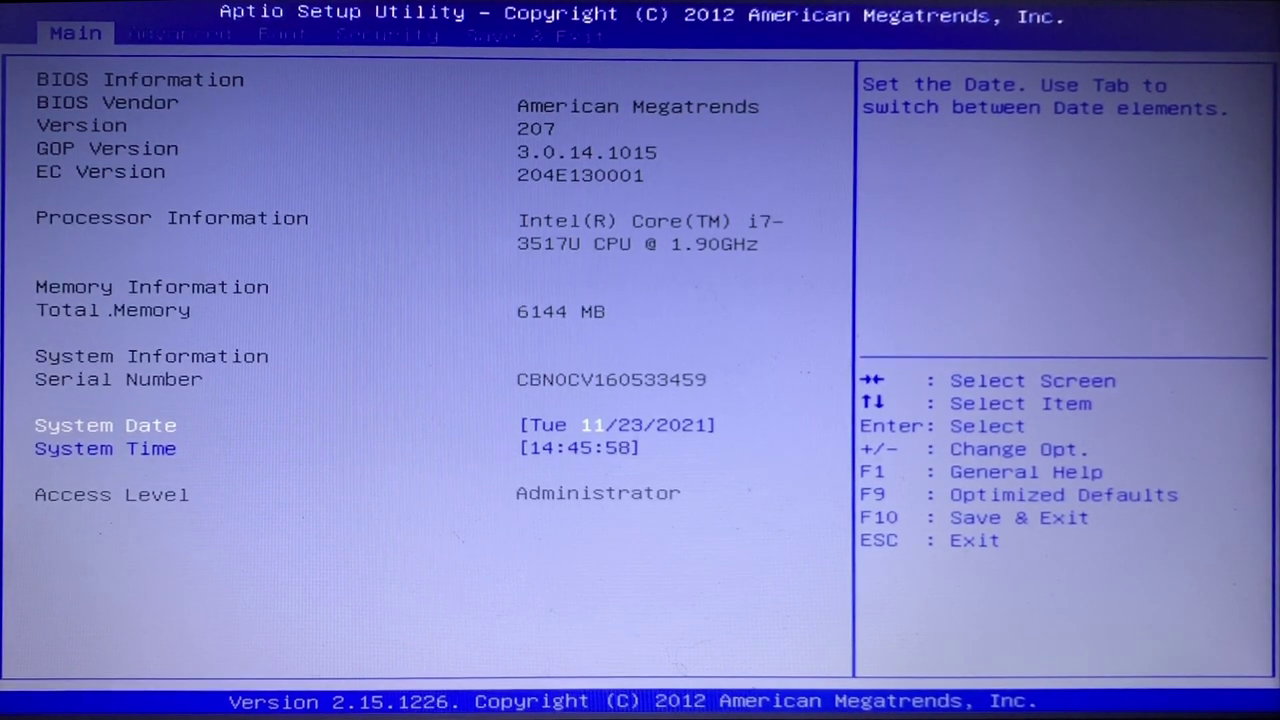
# Step: Set Secure Boot Control to Disabled on the Security page, then go to the Boot page
pyautogui.press('Right')
pyautogui.press('Right')
pyautogui.press('Right')
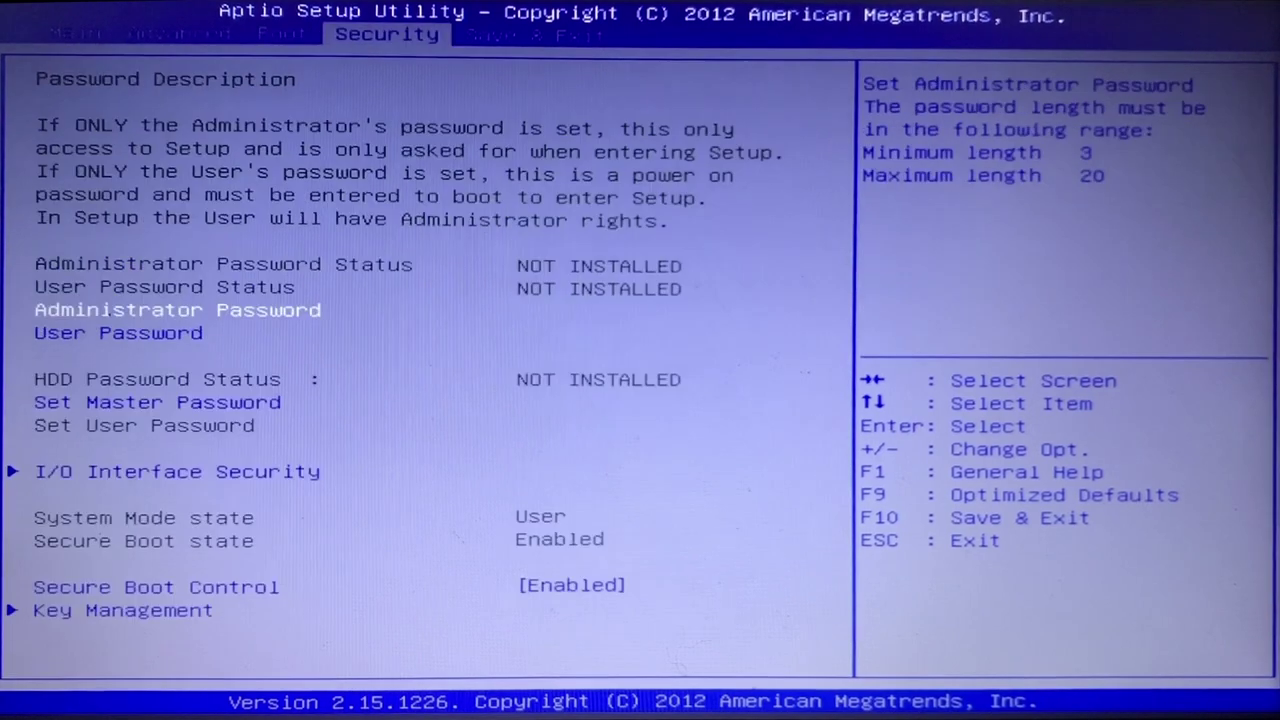
pyautogui.press('Down')
pyautogui.press('Down')
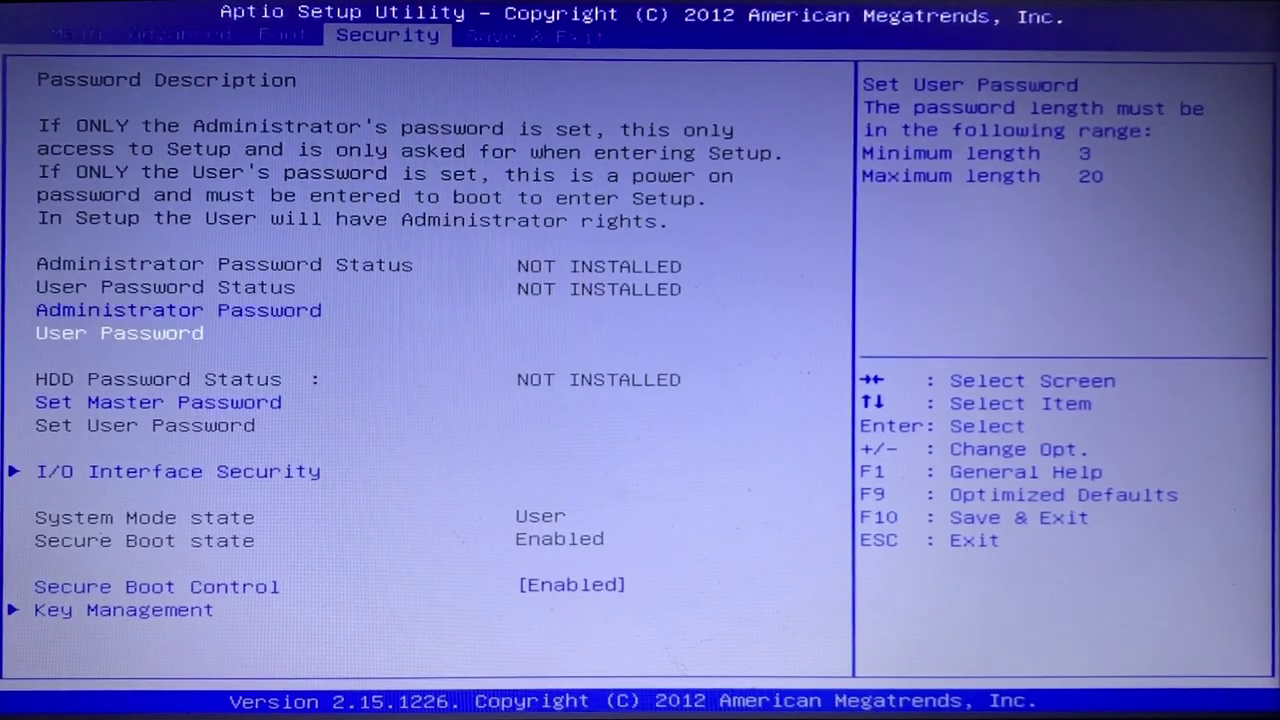
pyautogui.press('Down')
pyautogui.press('Down')
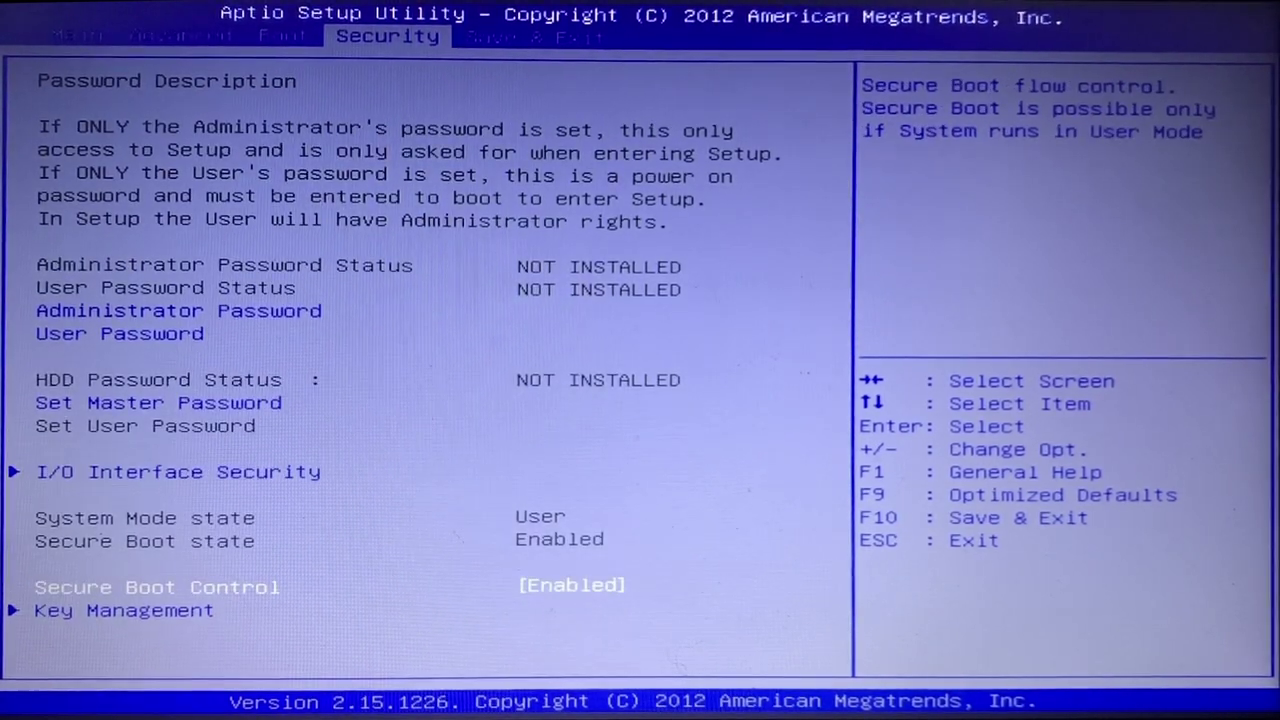
pyautogui.press('Return')
pyautogui.press('Down')
pyautogui.press('Return')
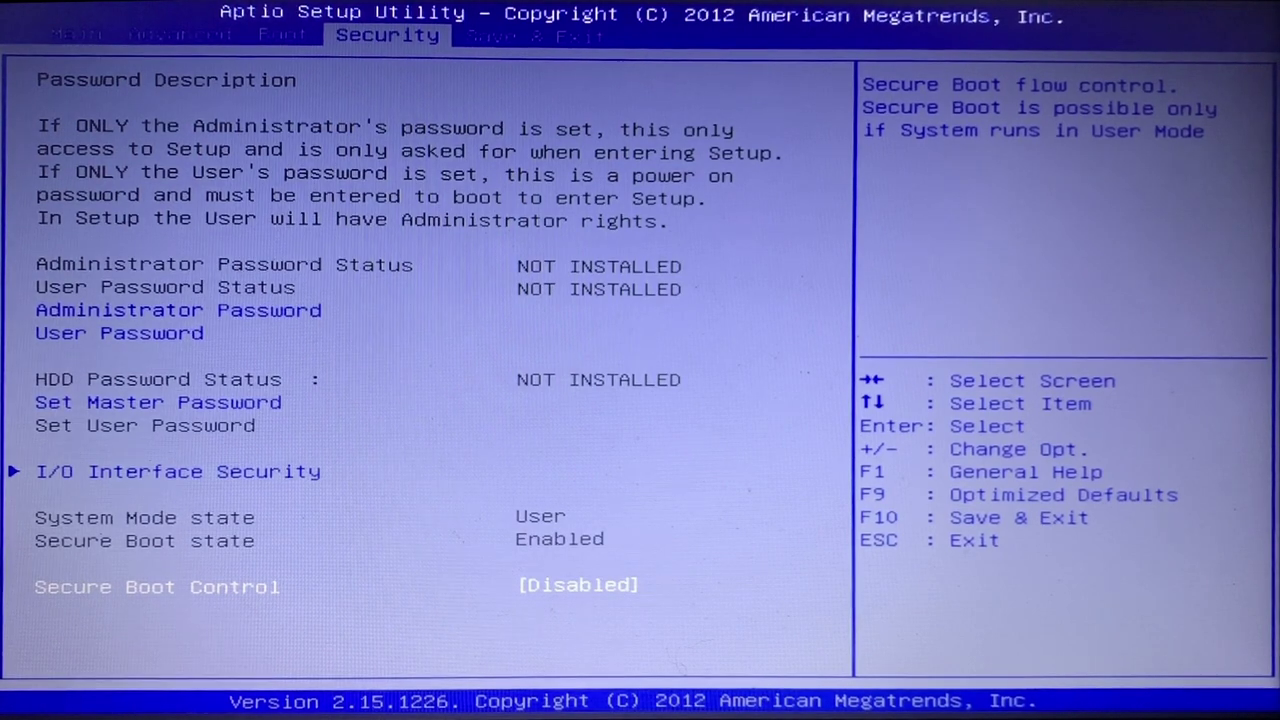
pyautogui.press('Left')
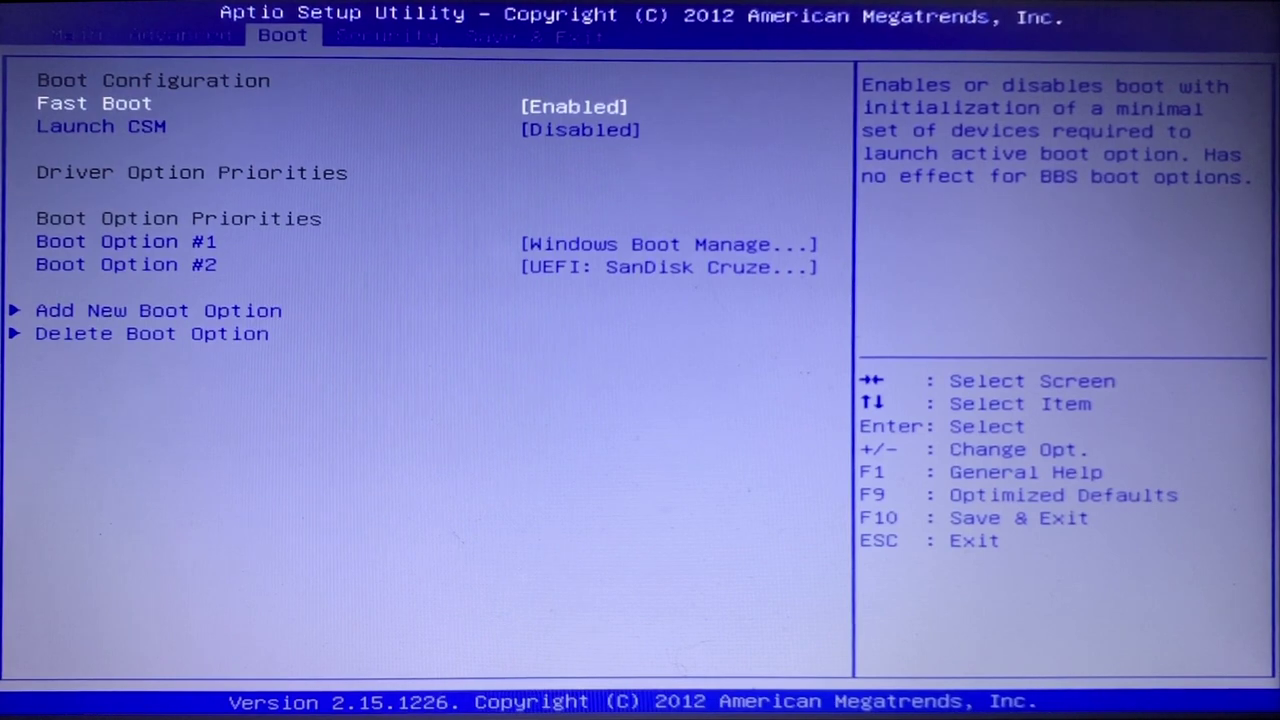
# Step: Set Fast Boot to Disabled
pyautogui.press('Return')
pyautogui.press('Up')
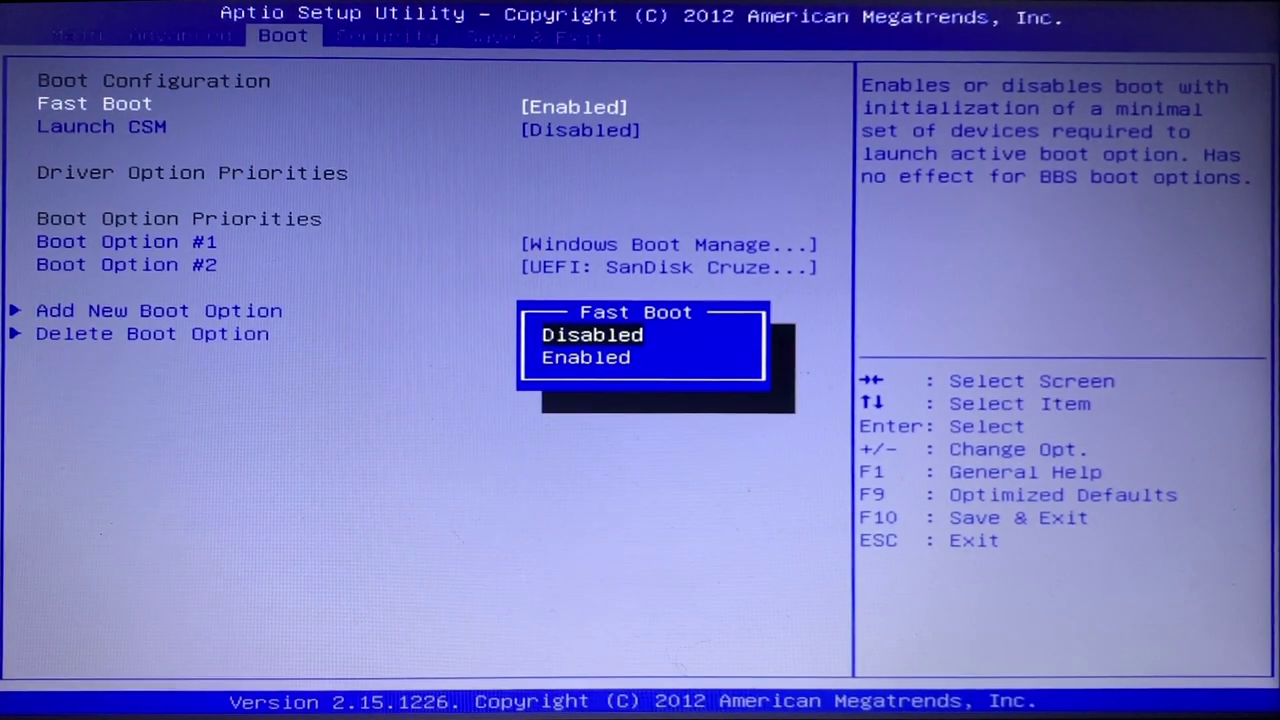
pyautogui.press('Return')
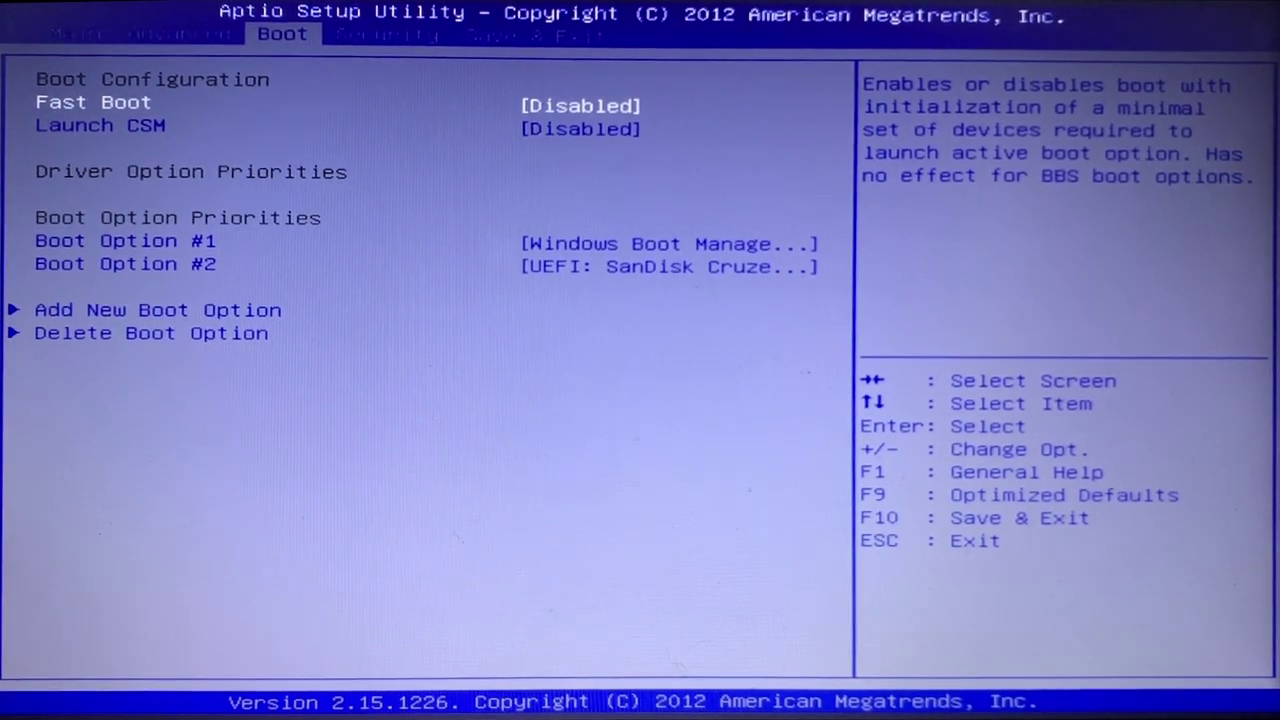
# Step: Make UEFI: SanDisk Cruzer Micro Boot Option #1, then save changes and exit
pyautogui.press('Down')
pyautogui.press('Down')
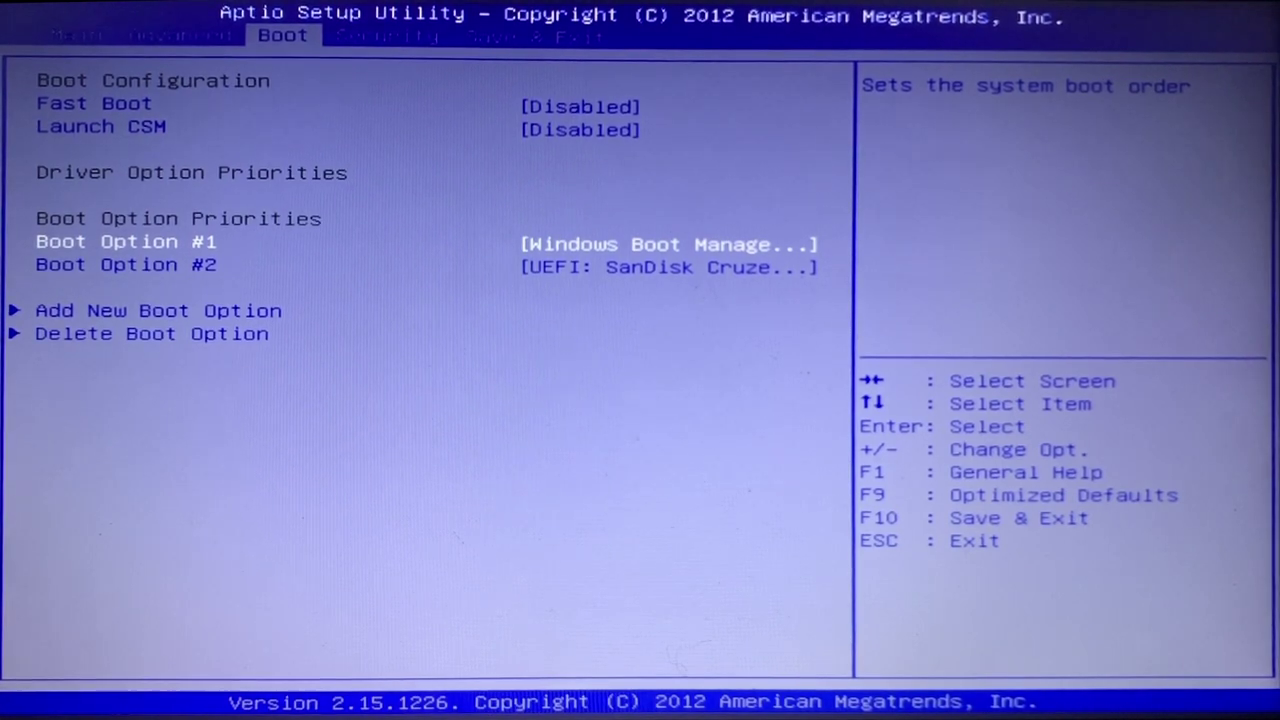
pyautogui.press('Return')
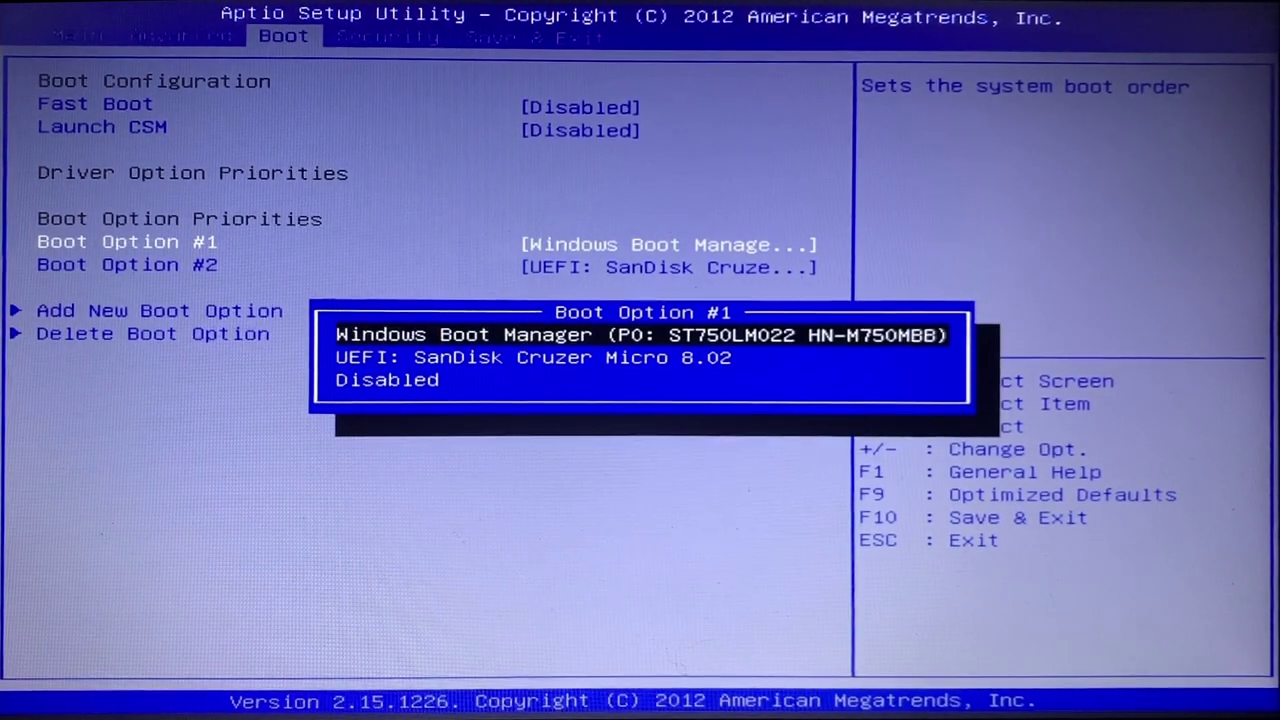
pyautogui.press('Down')
pyautogui.press('Return')
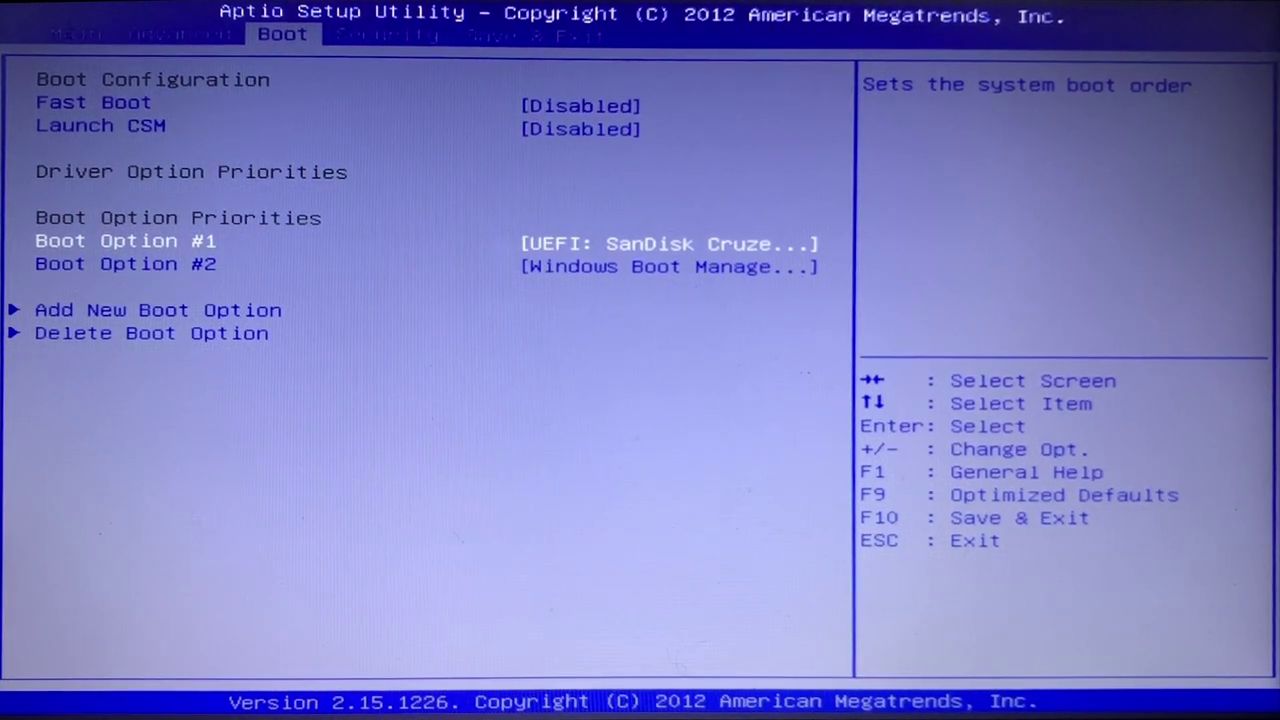
pyautogui.press('Right')
pyautogui.press('Right')
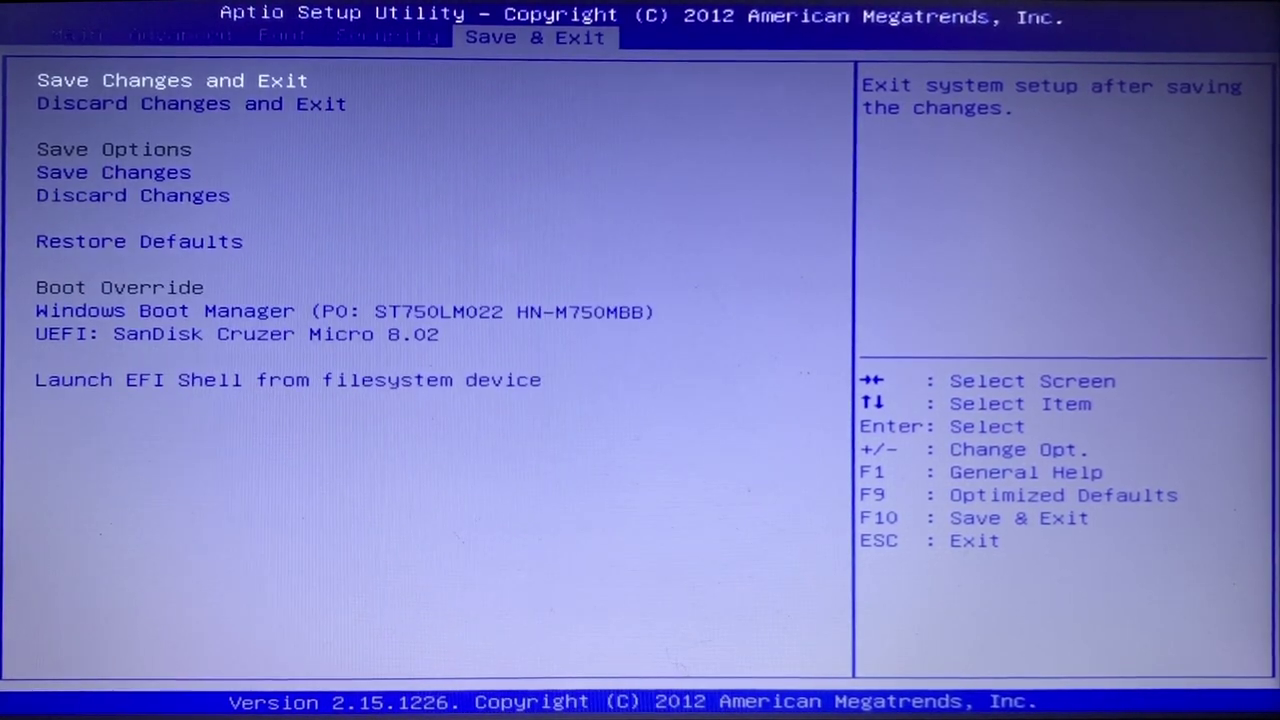
pyautogui.press('Return')
pyautogui.press('Return')
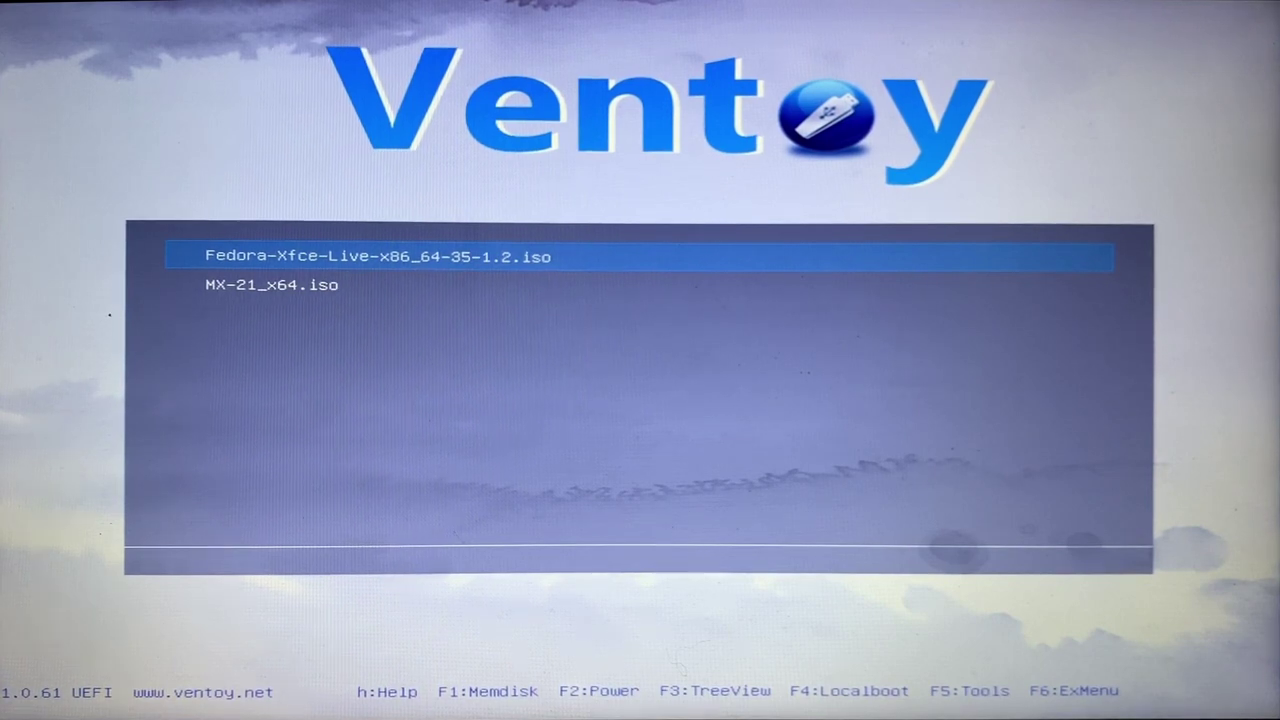
# Step: Boot the MX-21_x64.iso entry from the Ventoy menu
pyautogui.press('Down')
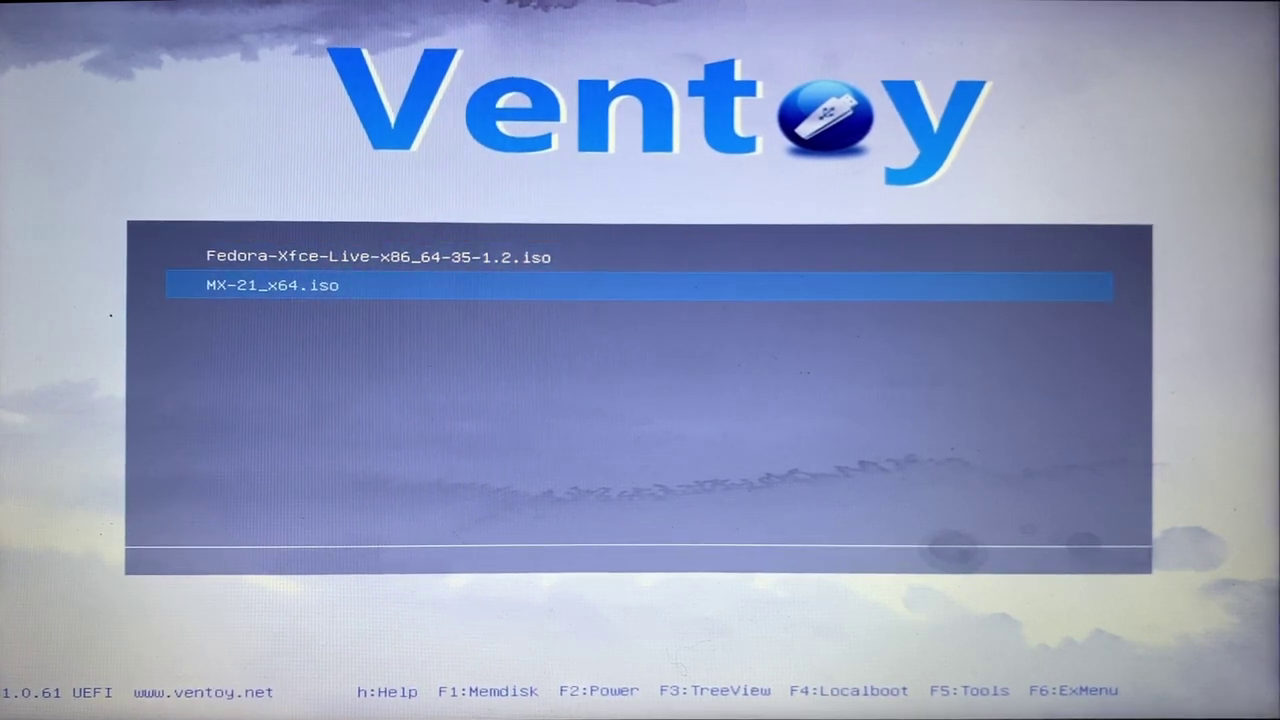
pyautogui.press('Up')
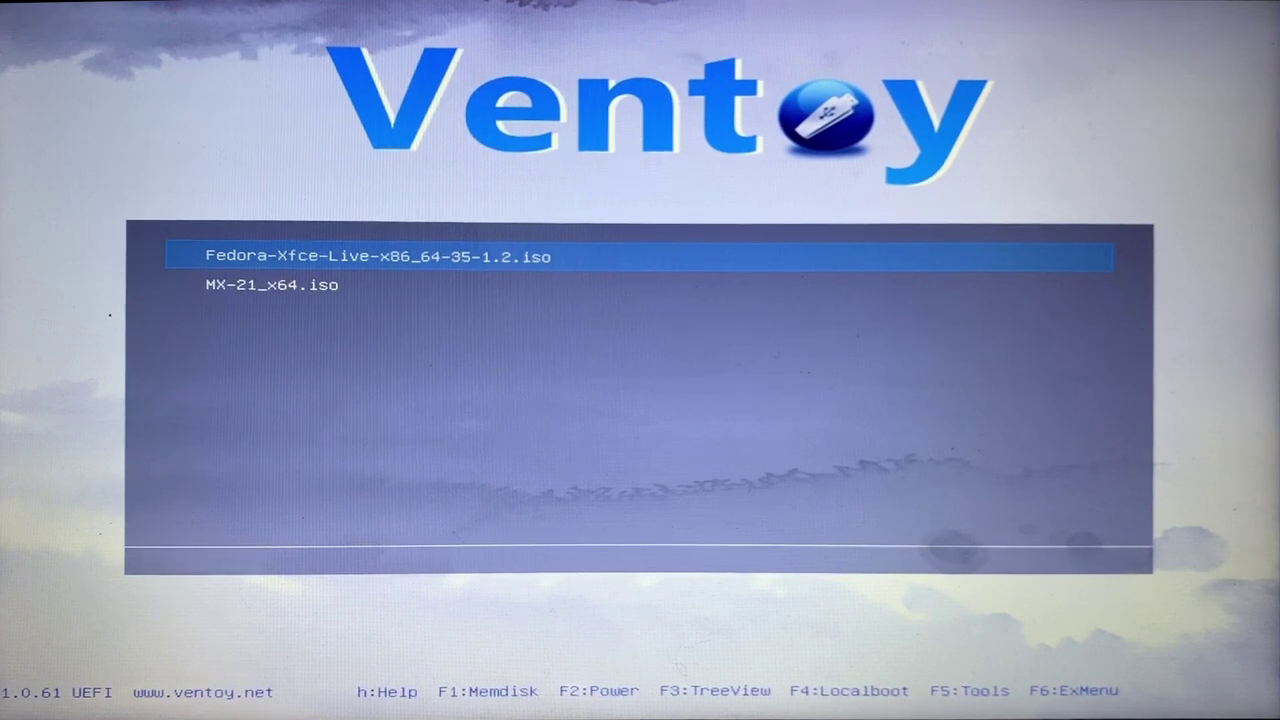
pyautogui.press('Down')
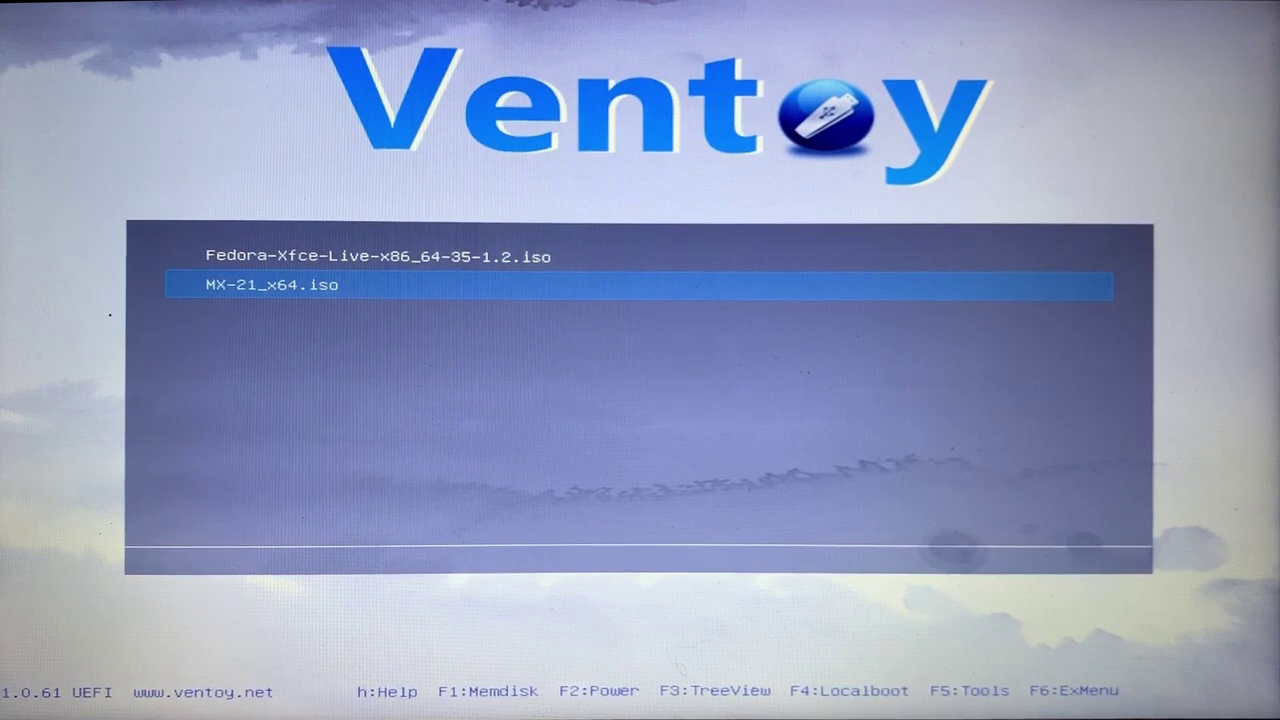
pyautogui.press('Return')
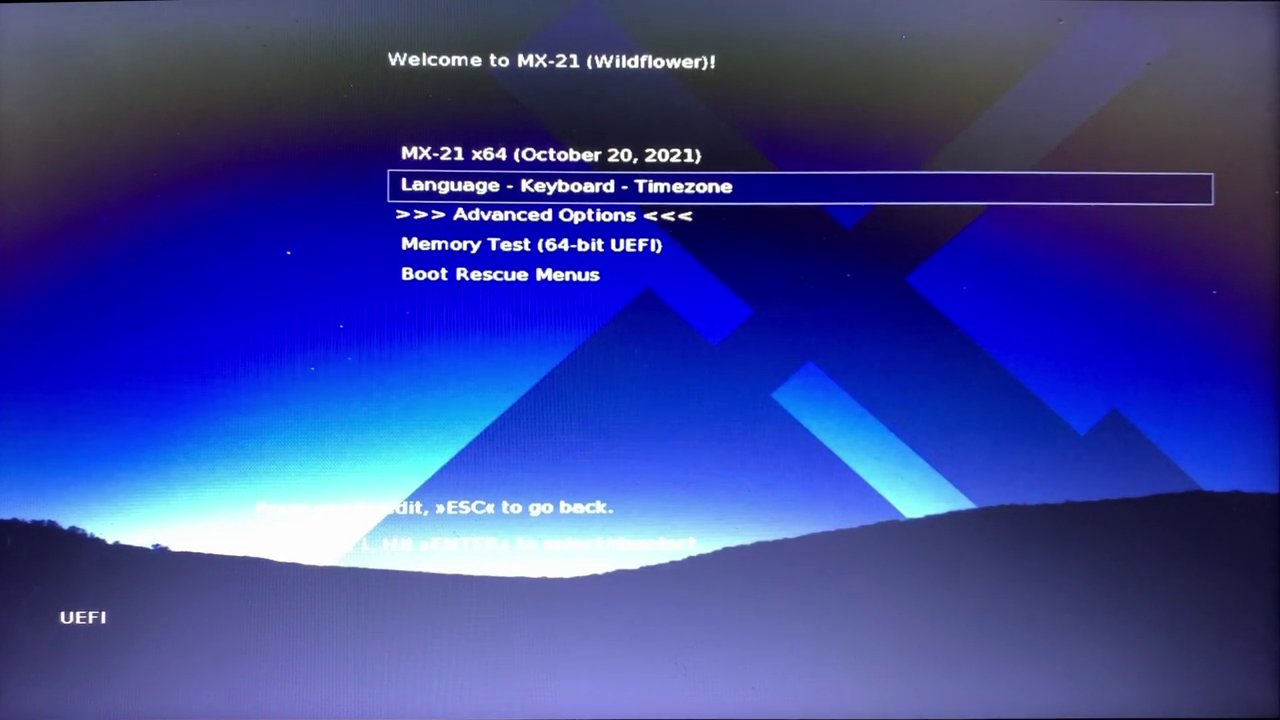
# Step: Set the MX-21 boot language to English (United Kingdom), en_GB
pyautogui.press('Return')
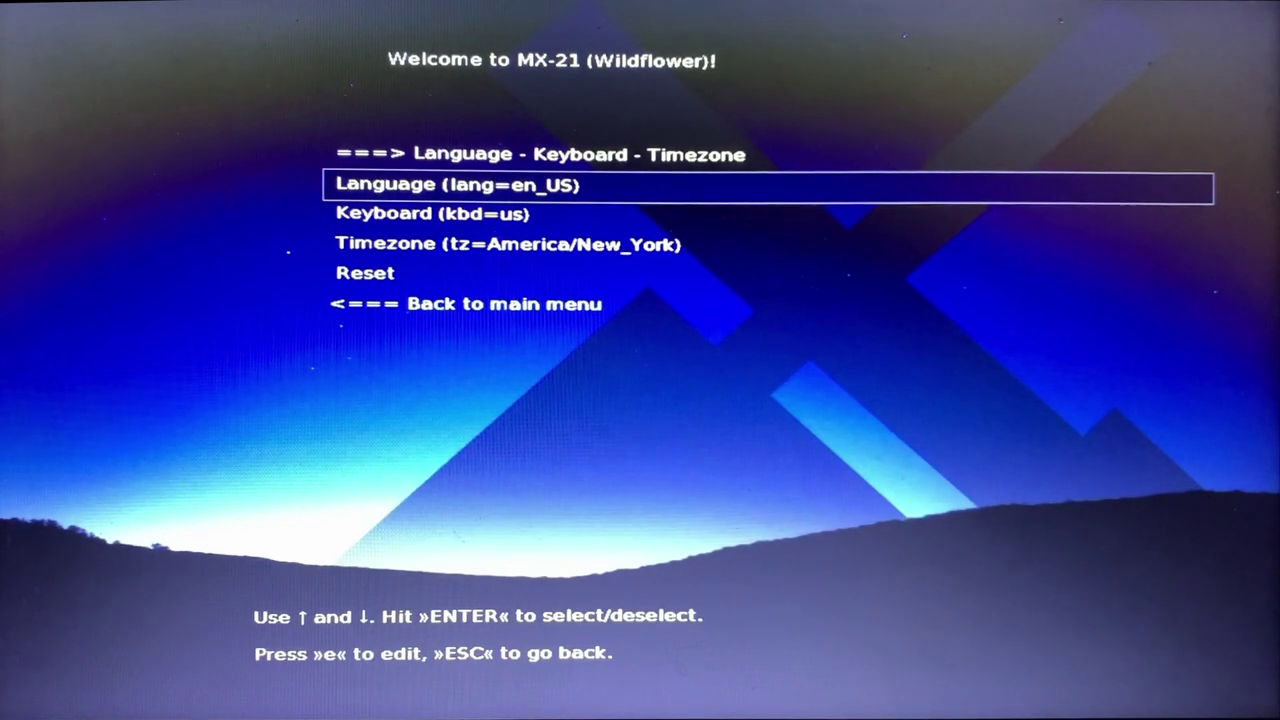
pyautogui.press('Return')
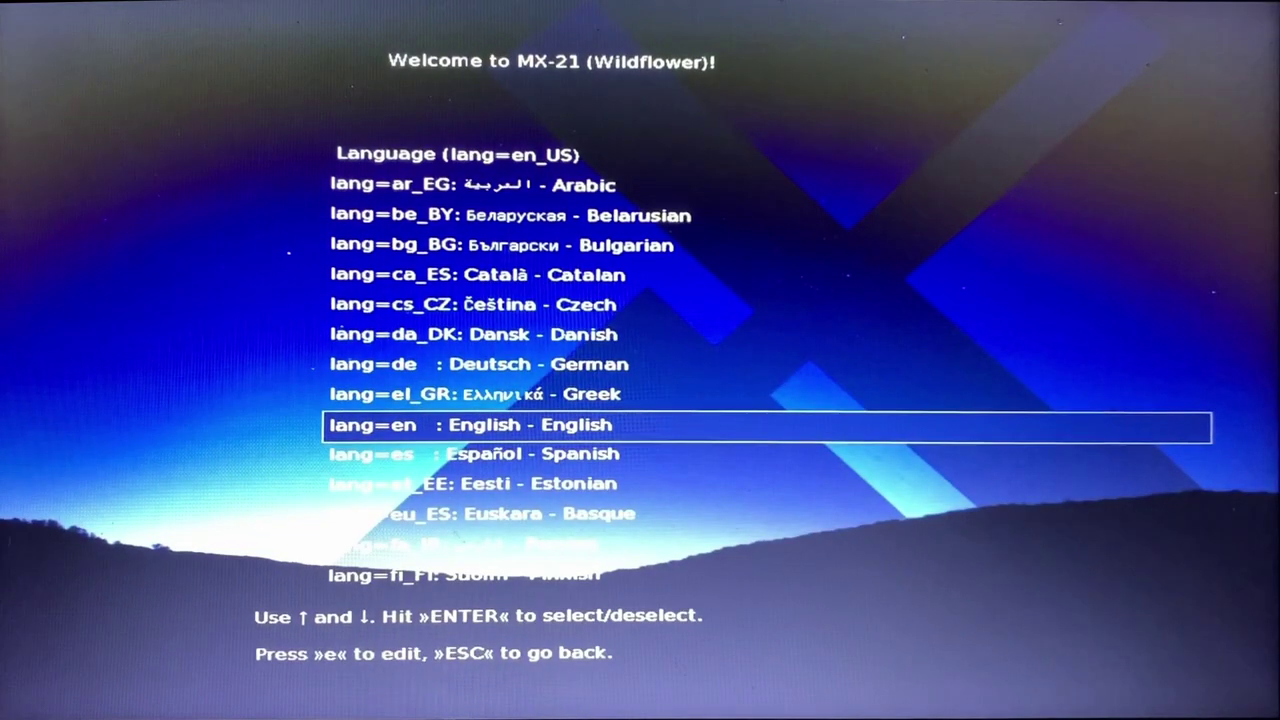
pyautogui.press('Return')
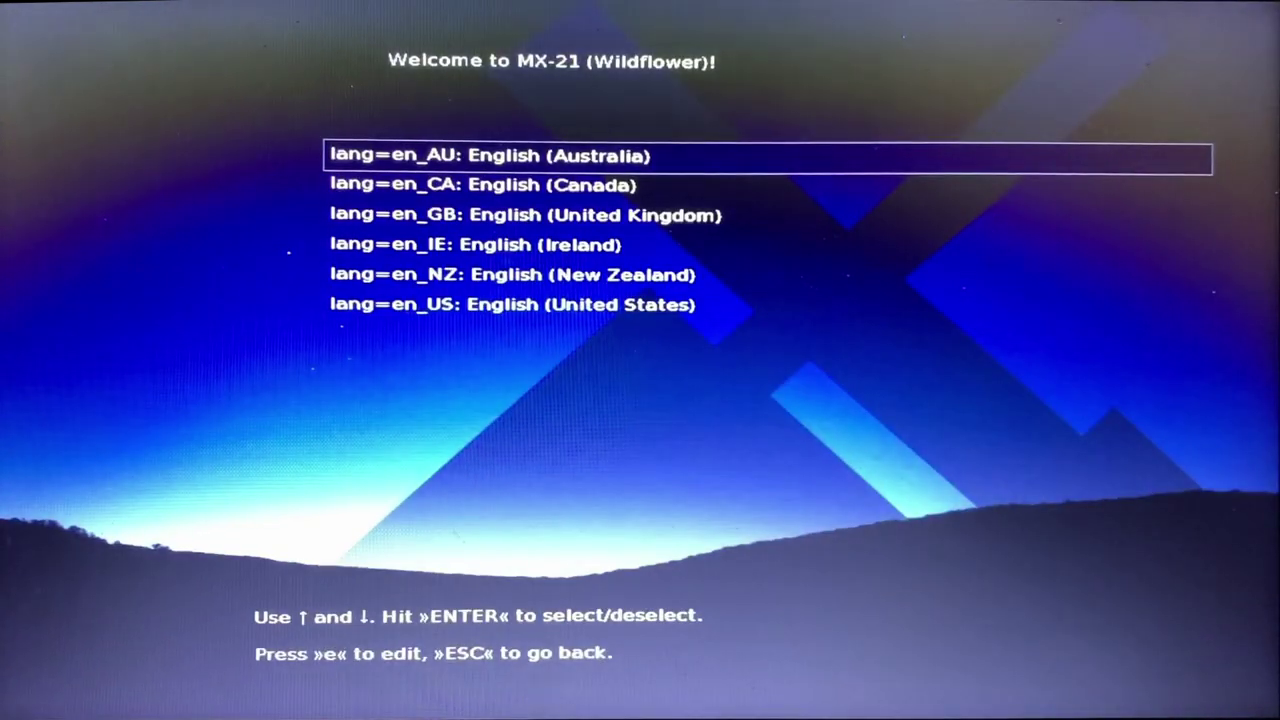
pyautogui.press('Down')
pyautogui.press('Down')
pyautogui.press('Return')
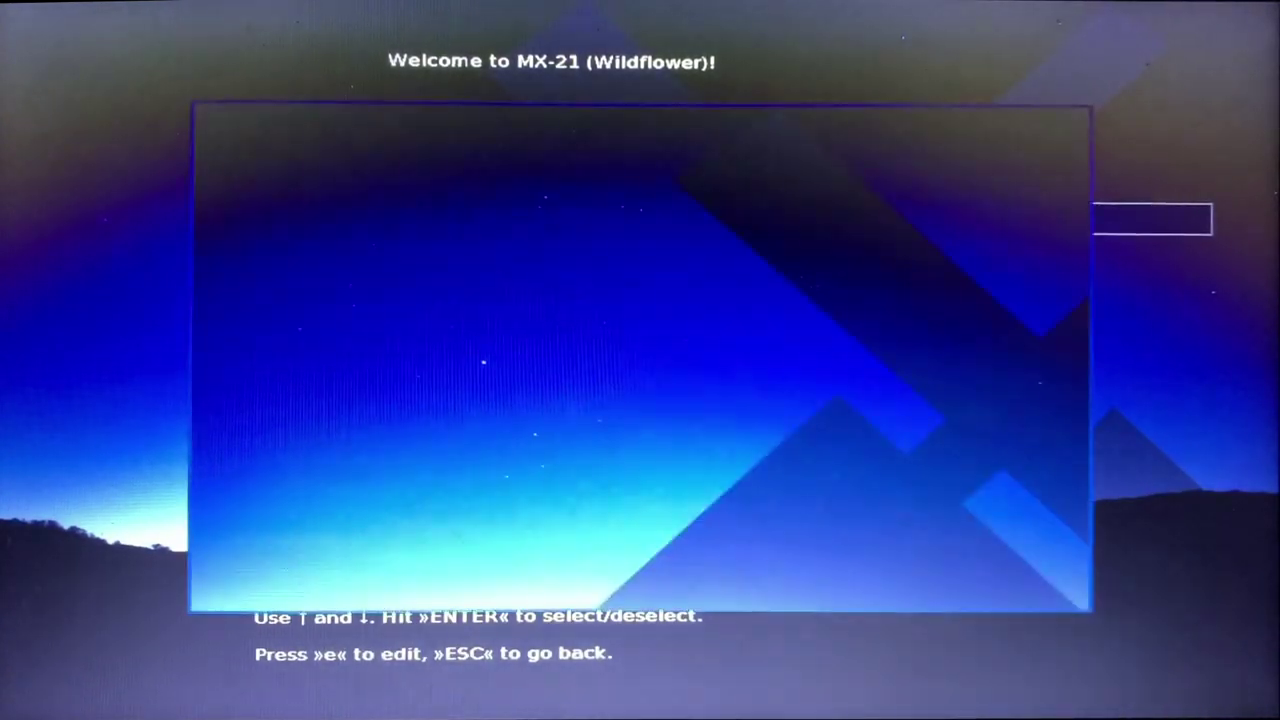
# Step: Choose the English (US) keyboard layout and the Australia/New_Zealand timezone
pyautogui.press('Down')
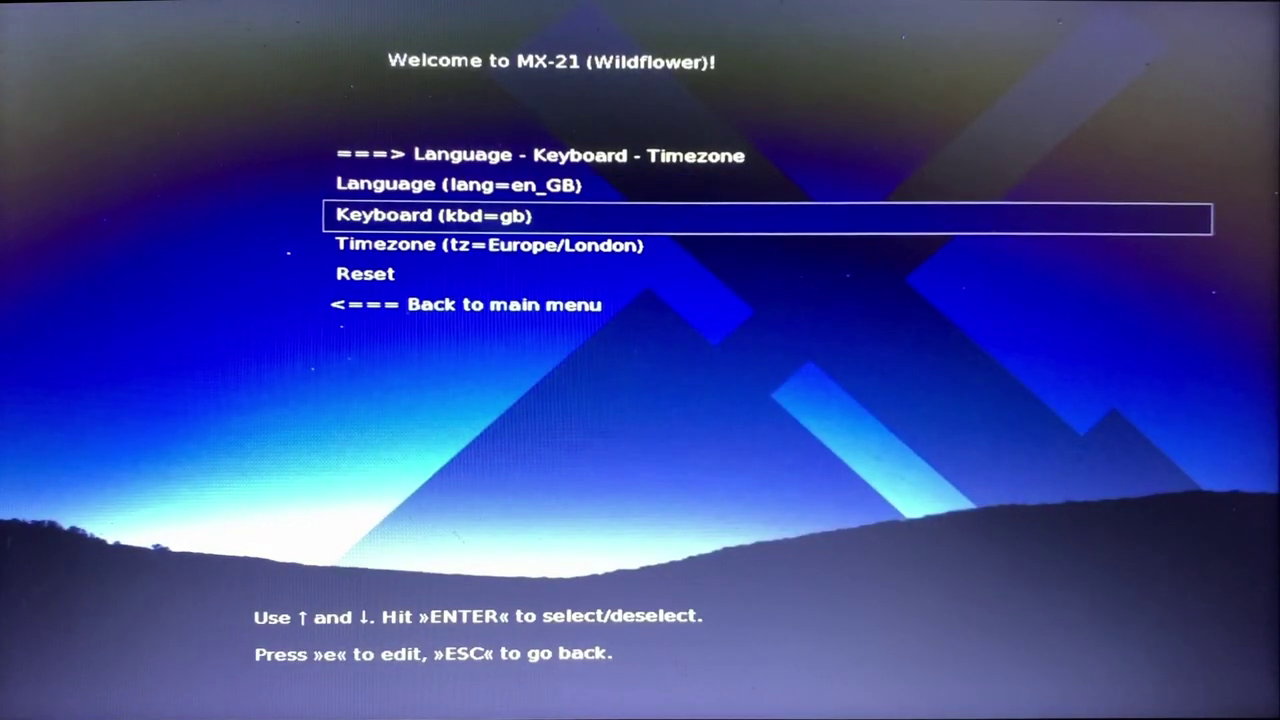
pyautogui.press('Return')
pyautogui.press('Up')
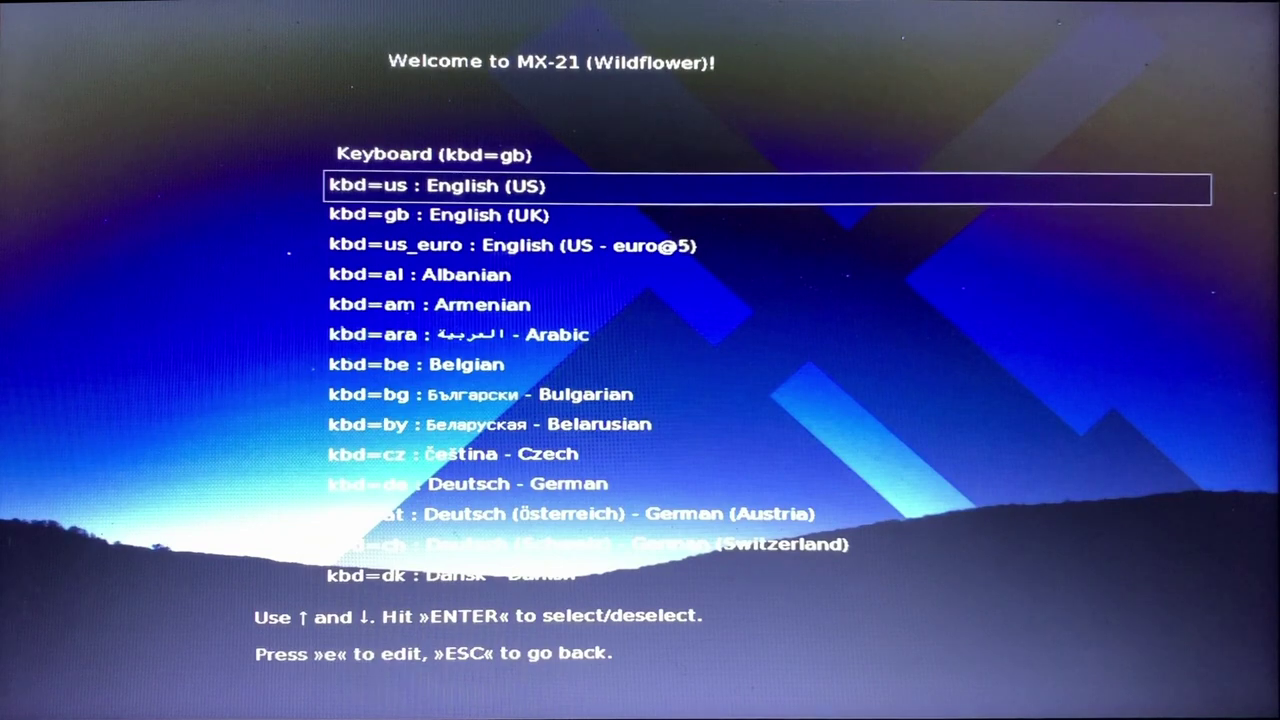
pyautogui.press('Return')
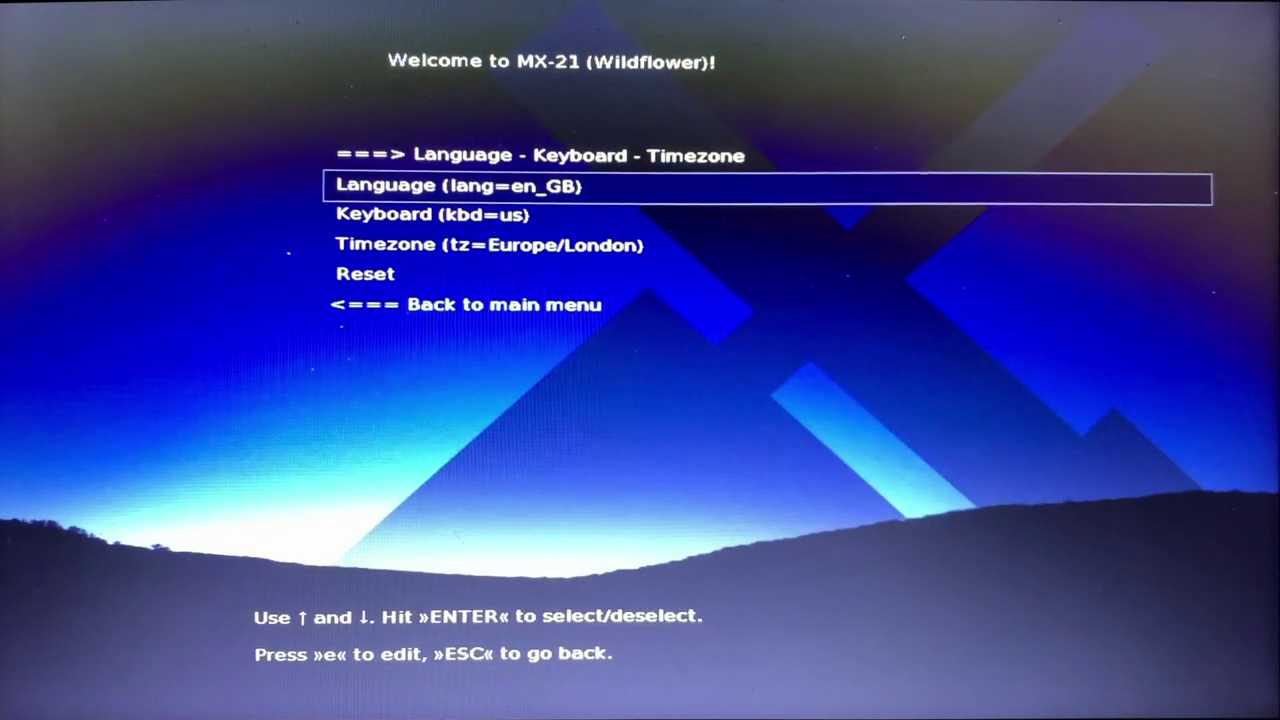
pyautogui.press('Down')
pyautogui.press('Down')
pyautogui.press('Return')
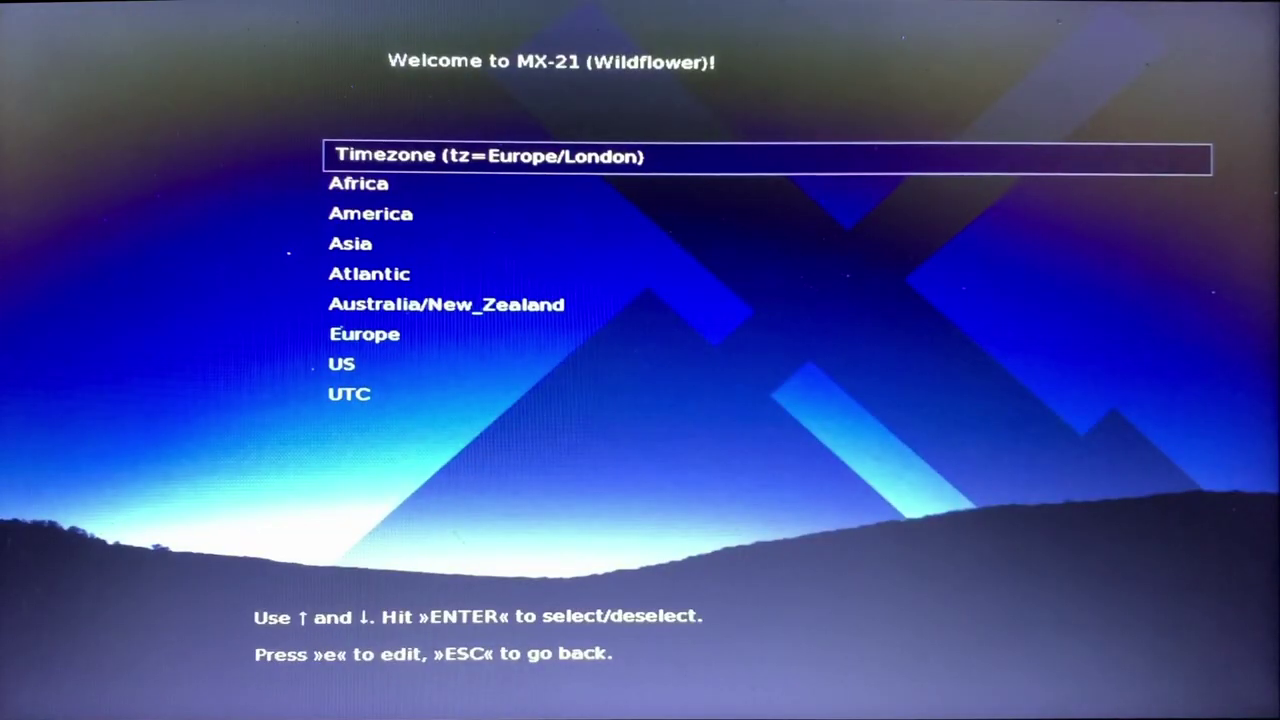
pyautogui.press('Down')
pyautogui.press('Down')
pyautogui.press('Down')
pyautogui.press('Down')
pyautogui.press('Down')
pyautogui.press('Return')
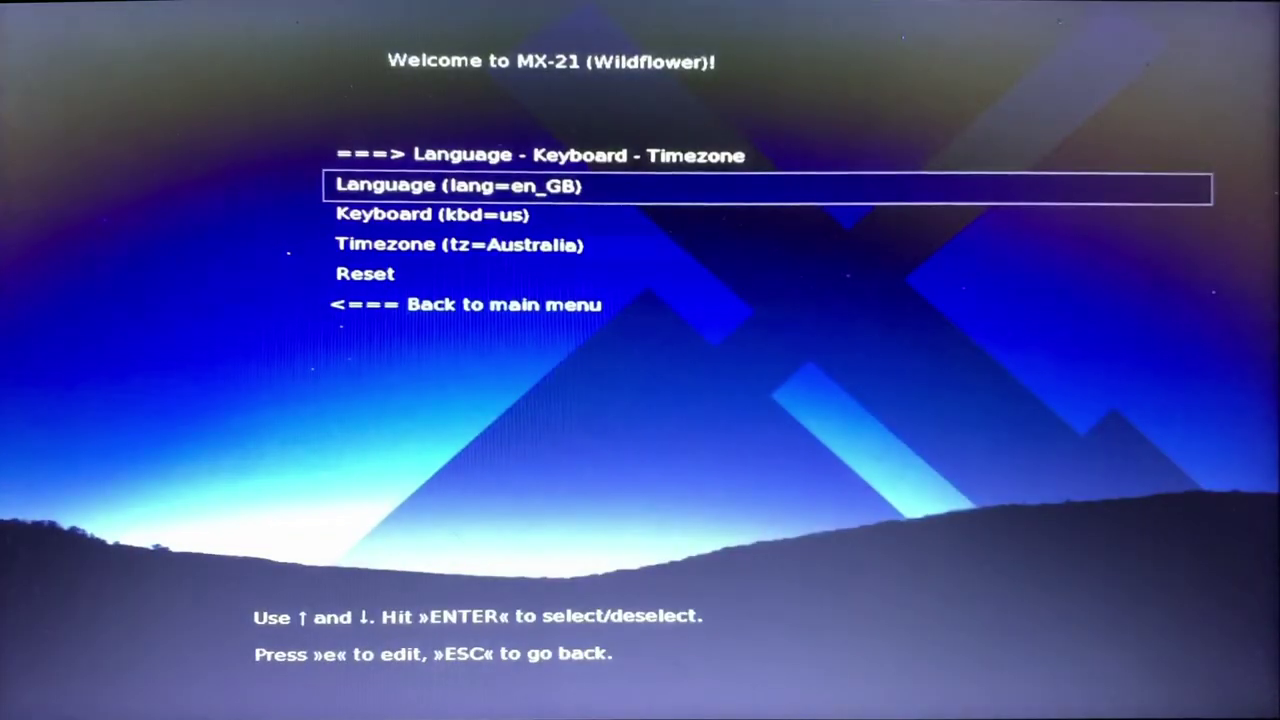
# Step: Go back to the main boot menu and start MX-21 x64
pyautogui.press('Down')
pyautogui.press('Down')
pyautogui.press('Down')
pyautogui.press('Down')
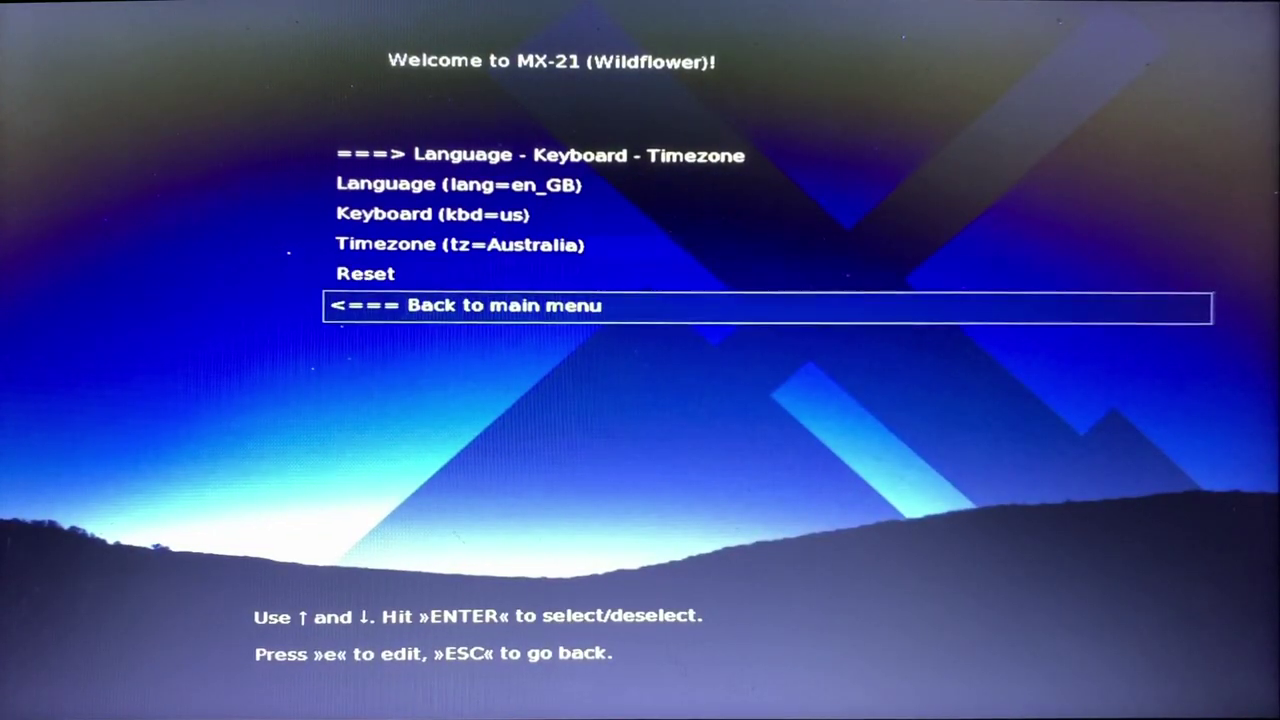
pyautogui.press('Return')
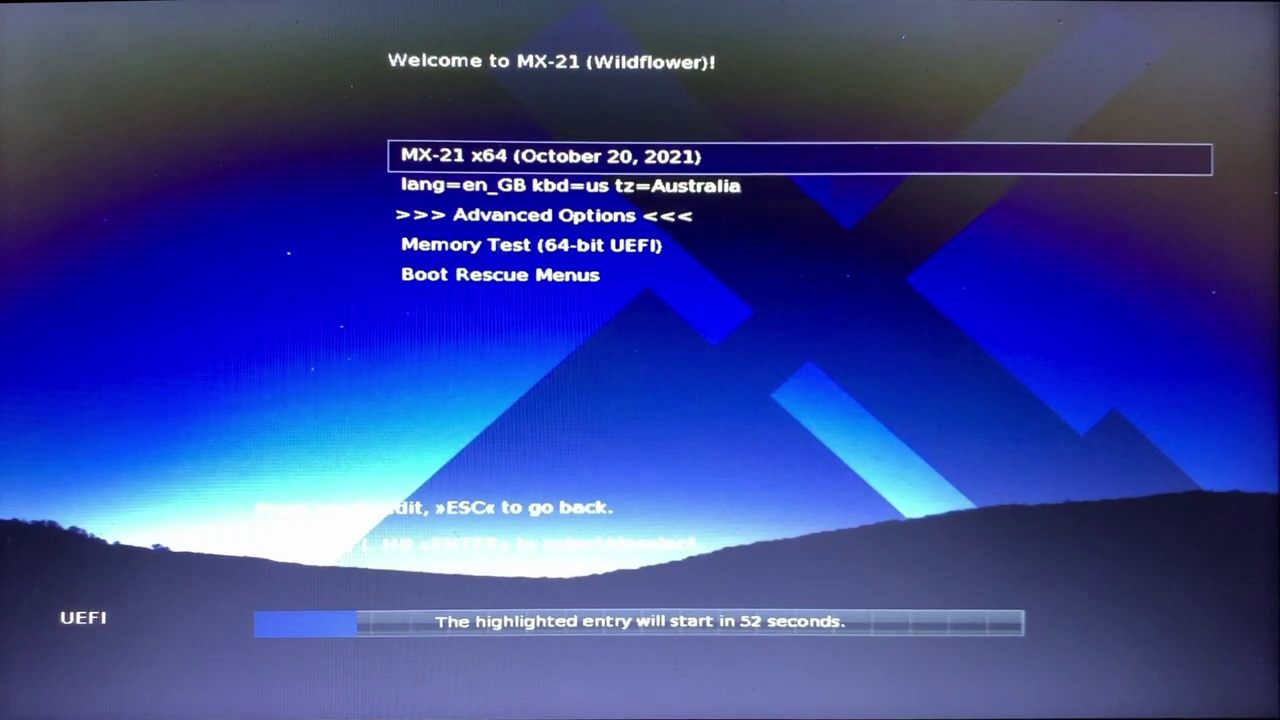
pyautogui.press('Return')
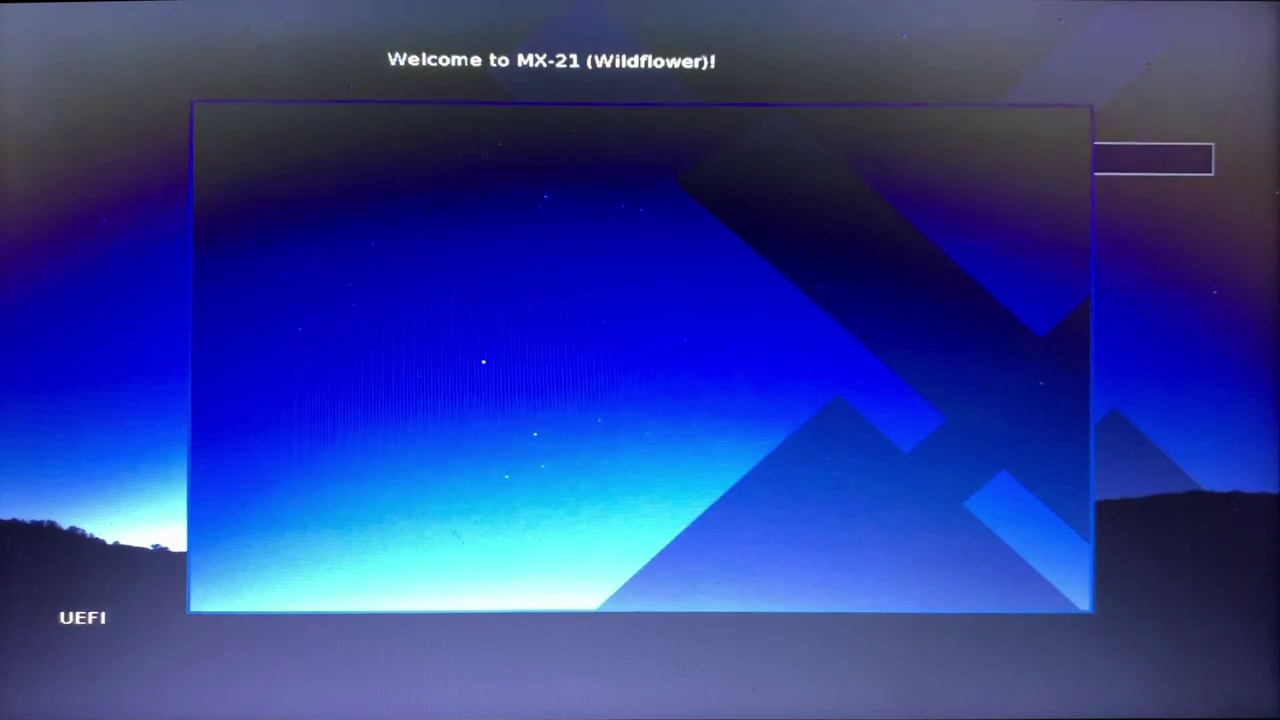
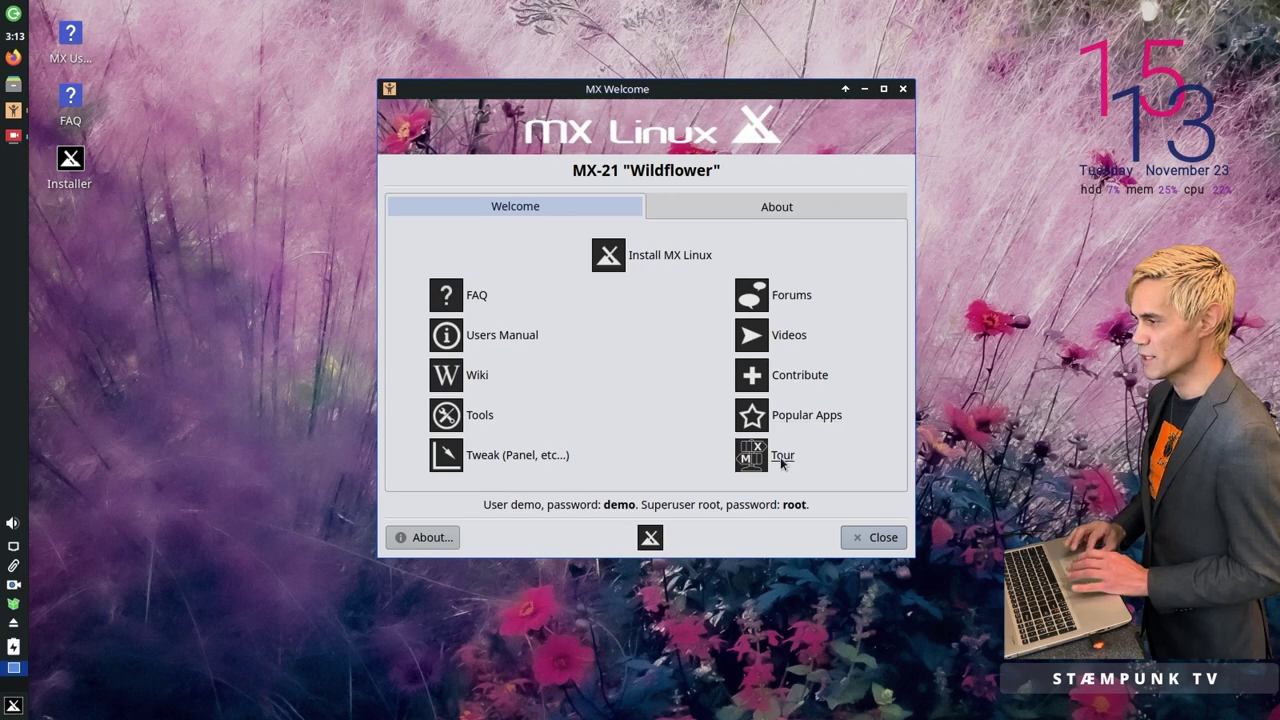
# Step: Browse the MX Linux guided tour pages, from Panel through Get Help
pyautogui.click(782, 458)
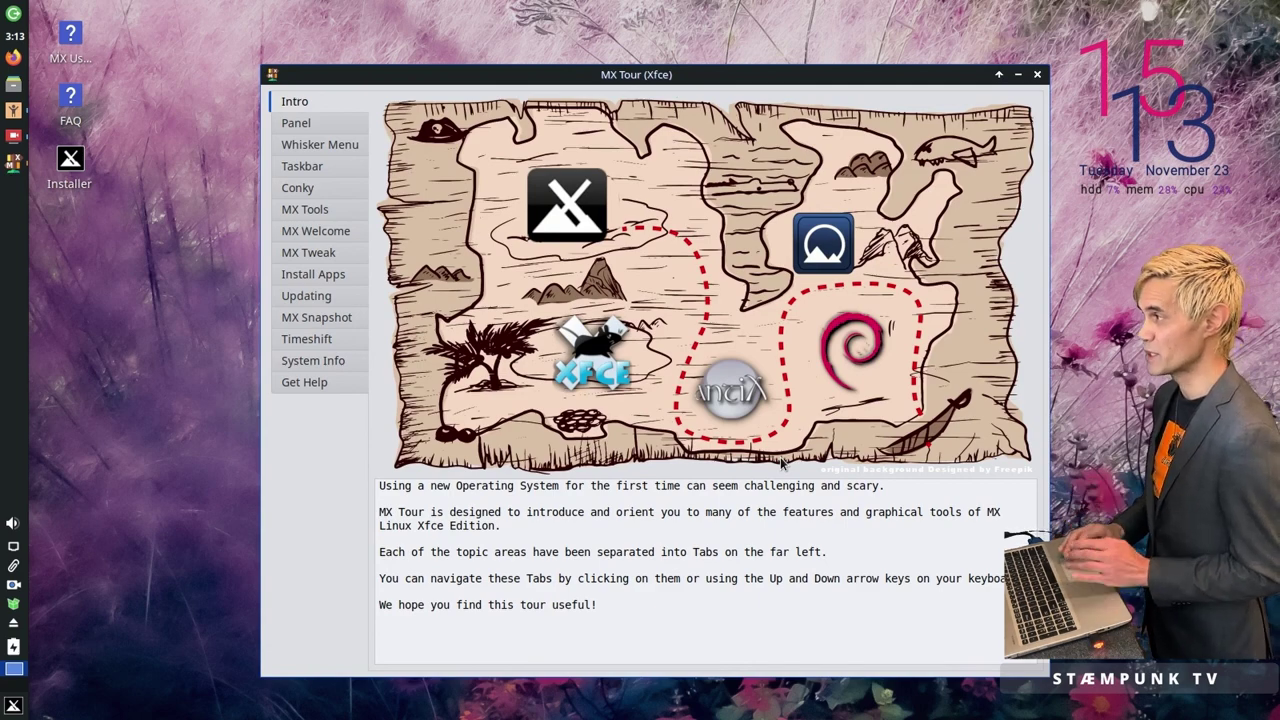
pyautogui.click(321, 121)
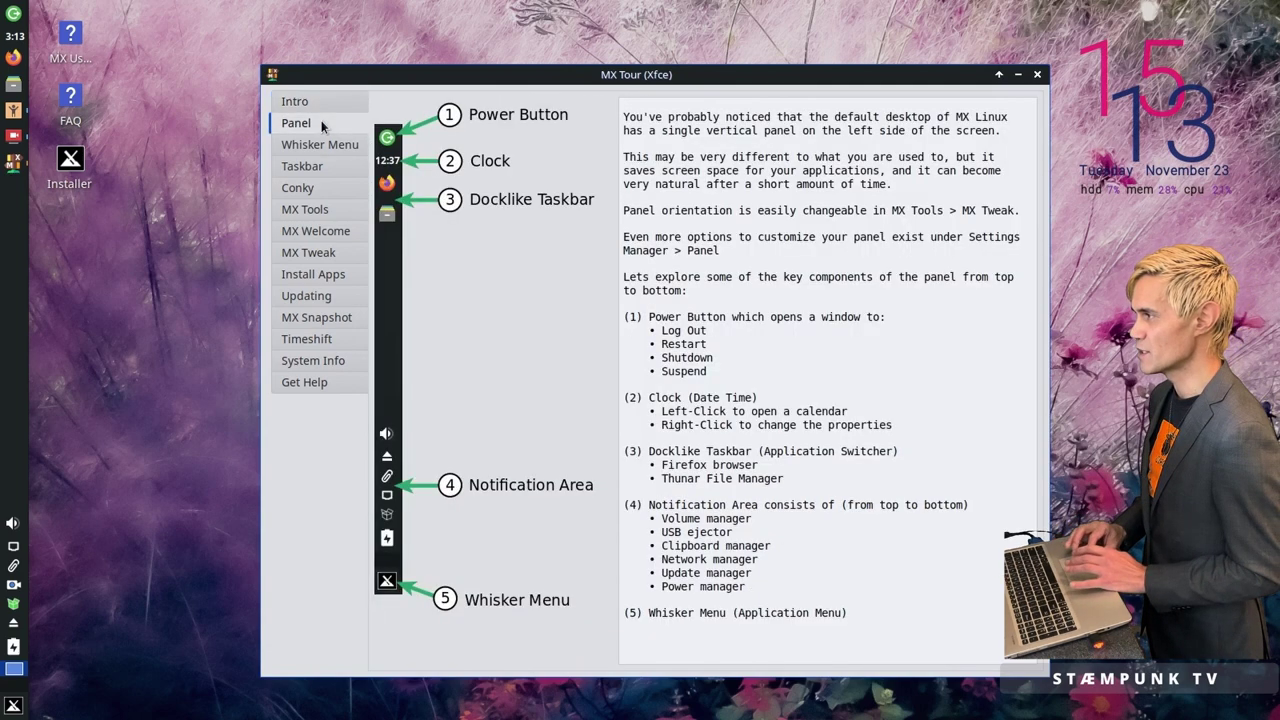
pyautogui.click(323, 146)
pyautogui.click(323, 167)
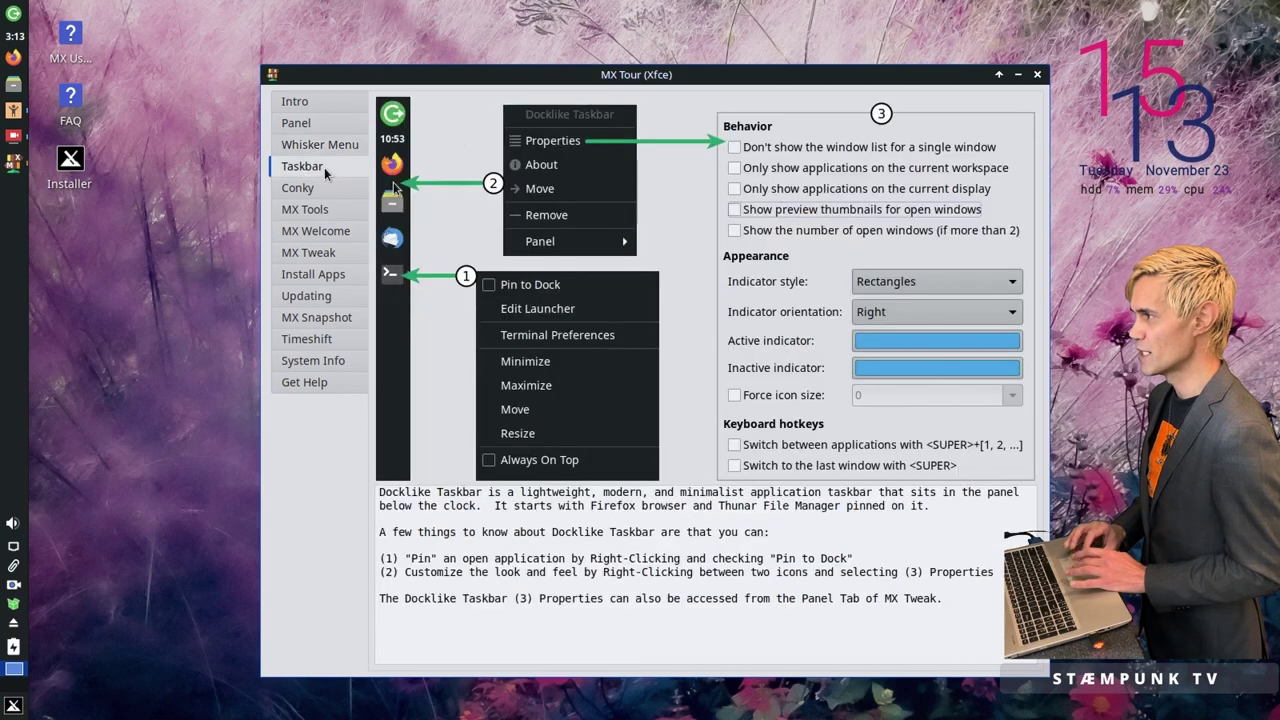
pyautogui.click(333, 188)
pyautogui.click(332, 211)
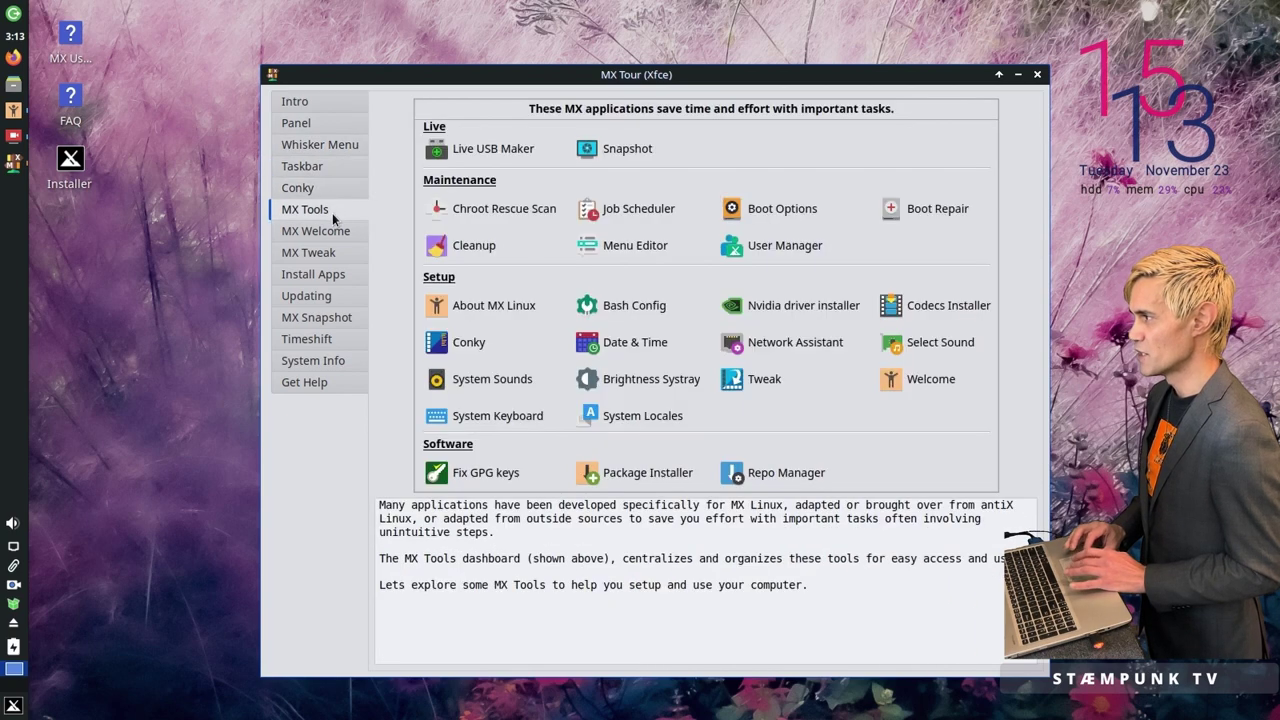
pyautogui.click(332, 235)
pyautogui.click(339, 253)
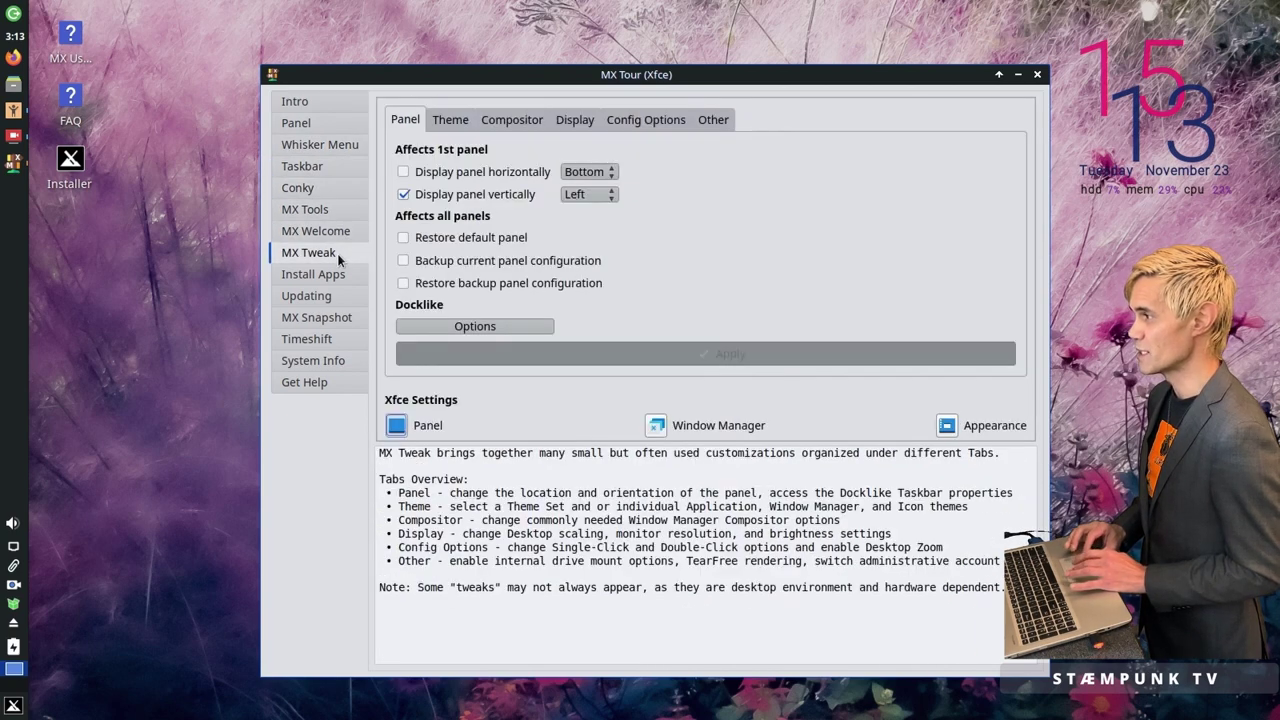
pyautogui.click(338, 276)
pyautogui.click(337, 296)
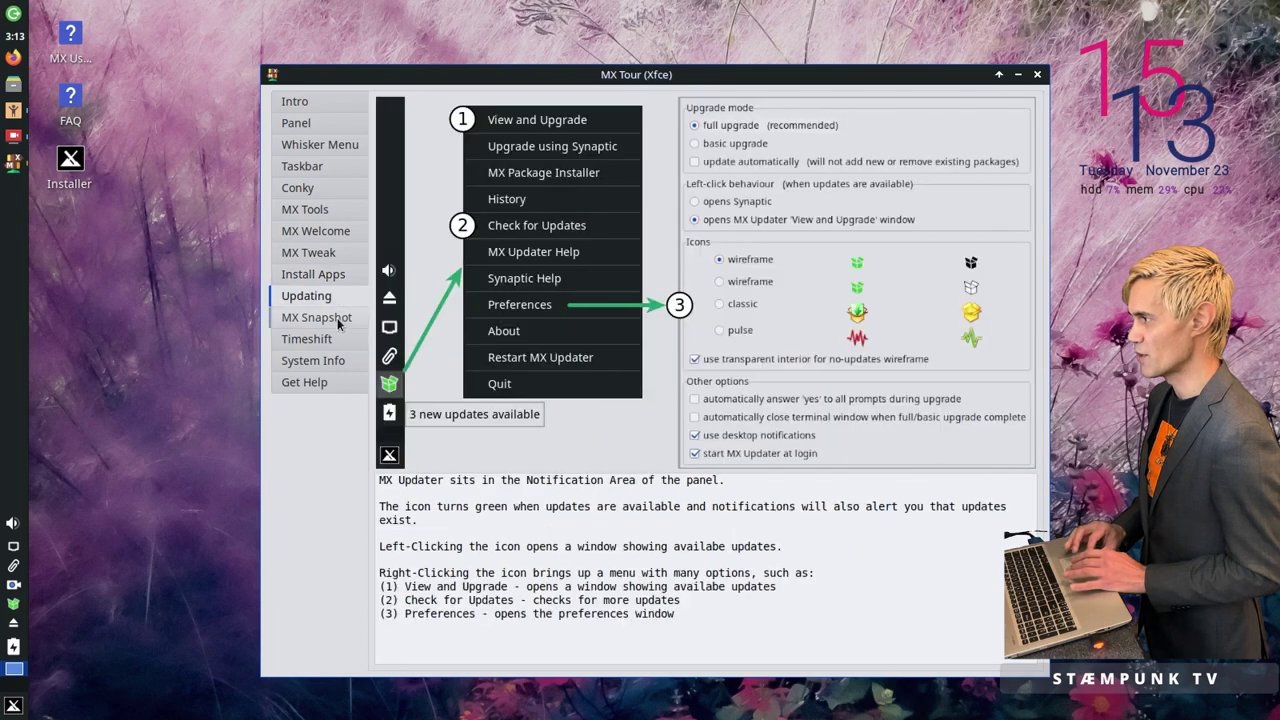
pyautogui.click(337, 318)
pyautogui.click(337, 340)
pyautogui.click(337, 361)
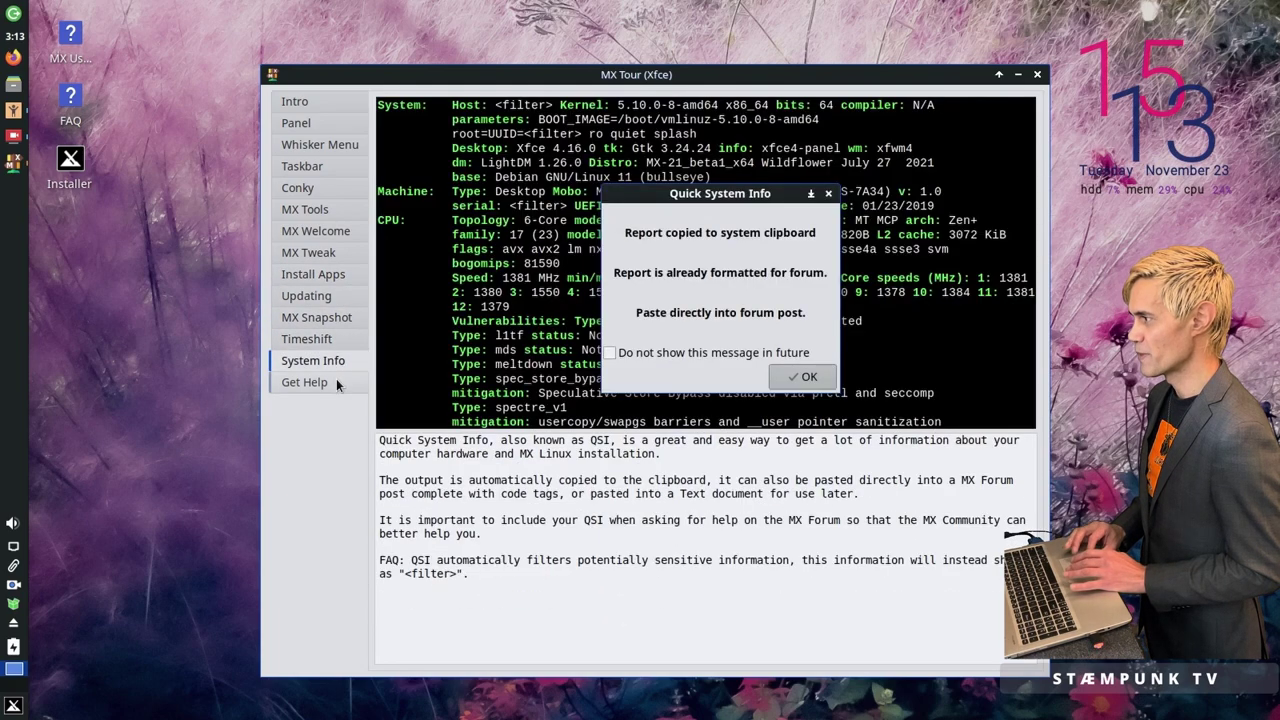
pyautogui.click(338, 382)
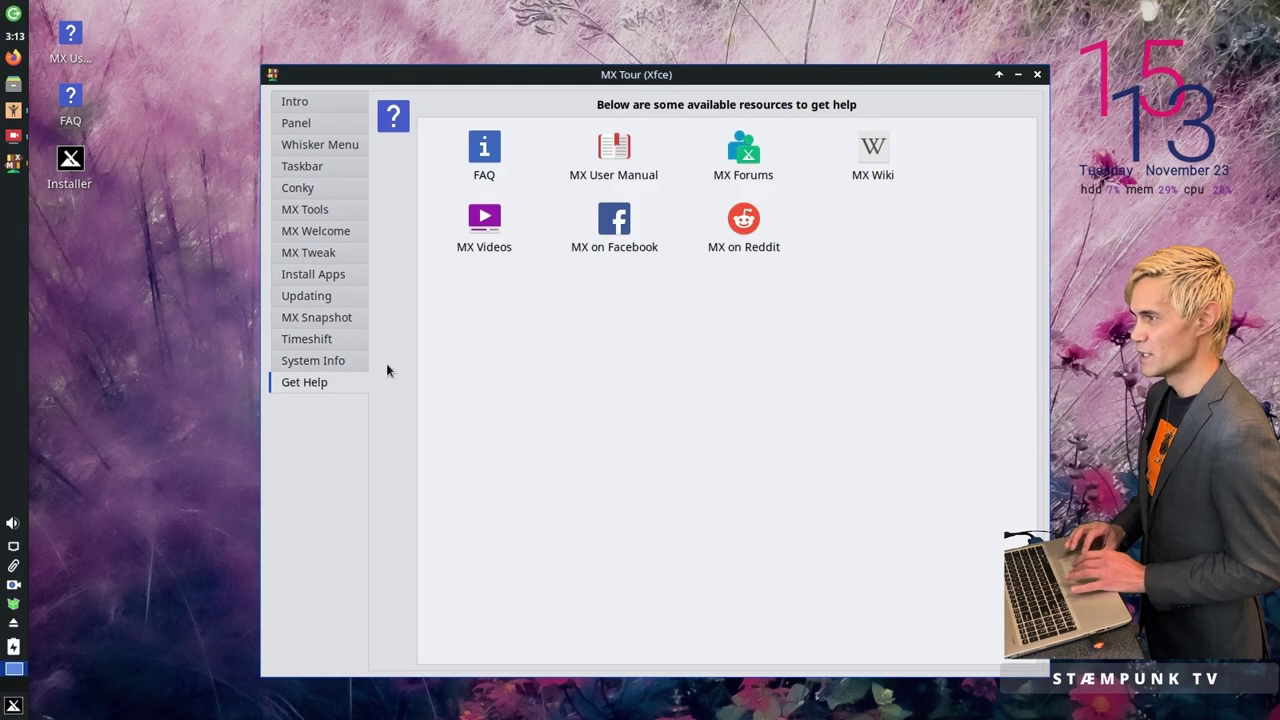
# Step: Close the tour, review the About page's version and system report, then close MX Welcome
pyautogui.click(1039, 75)
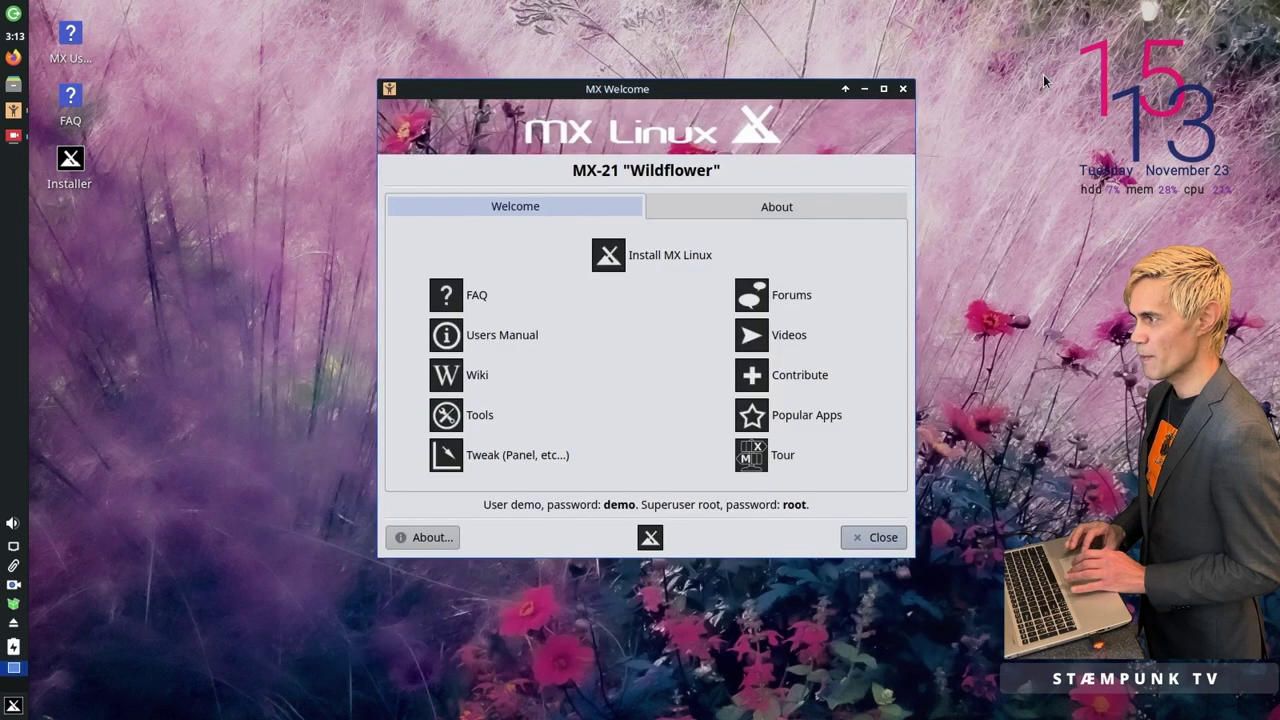
pyautogui.click(755, 210)
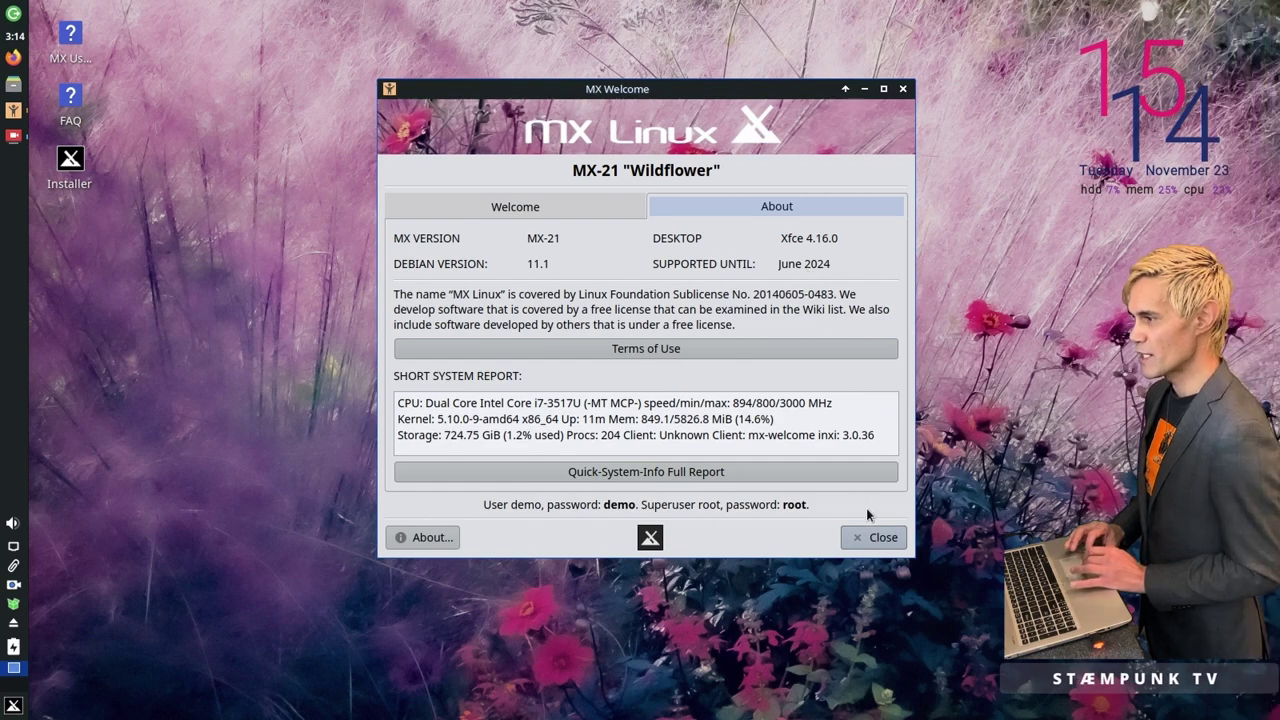
pyautogui.click(874, 538)
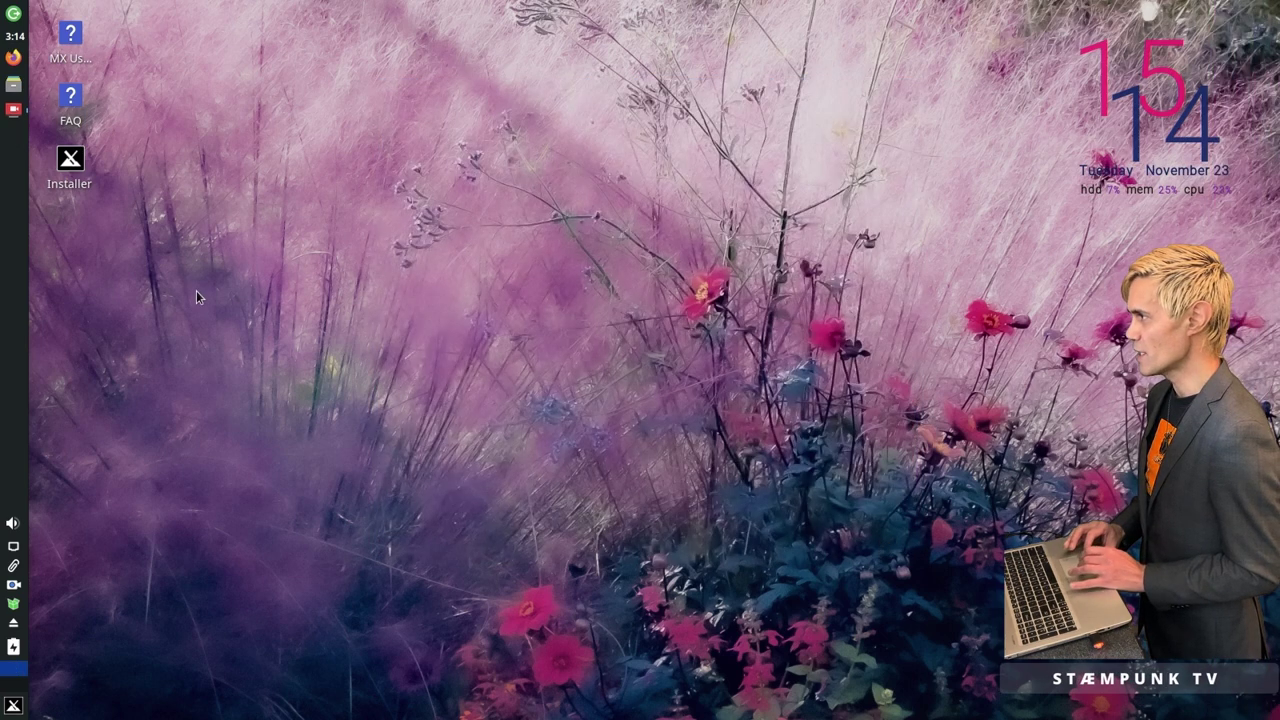
# Step: Launch the MX Linux Installer, check its Live Log and Help, and open keyboard settings
pyautogui.doubleClick(72, 161)
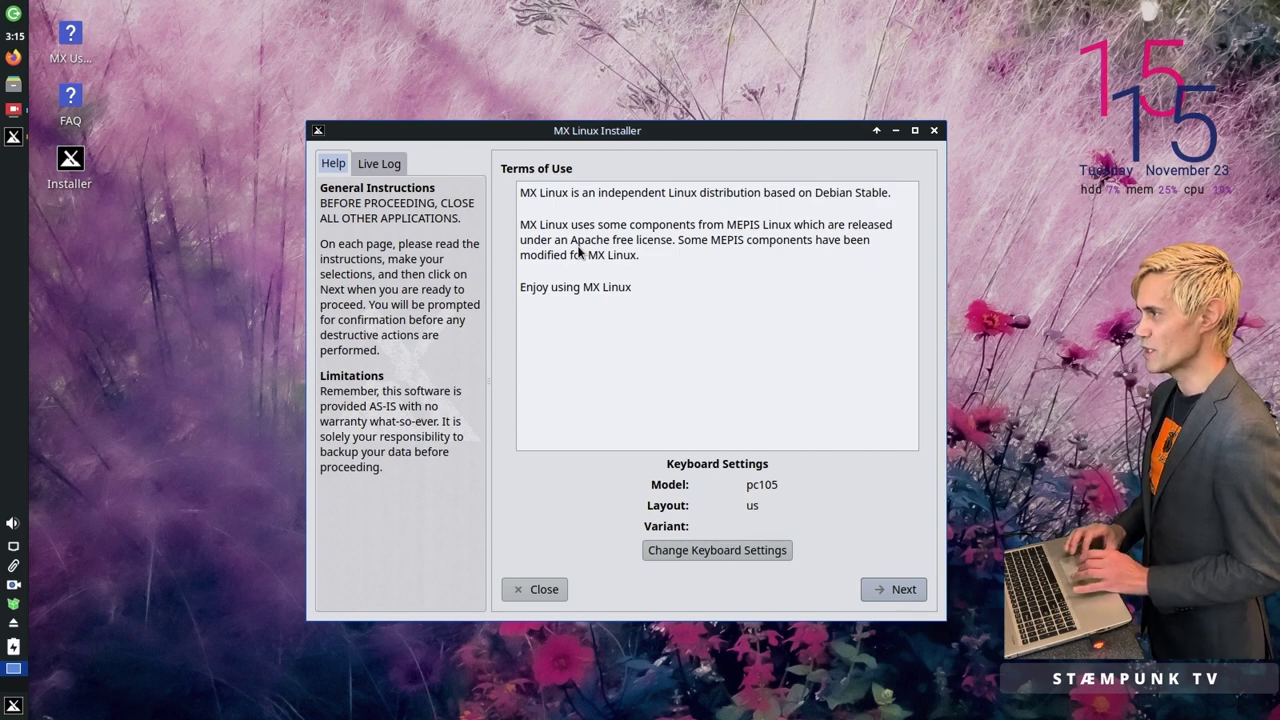
pyautogui.click(378, 170)
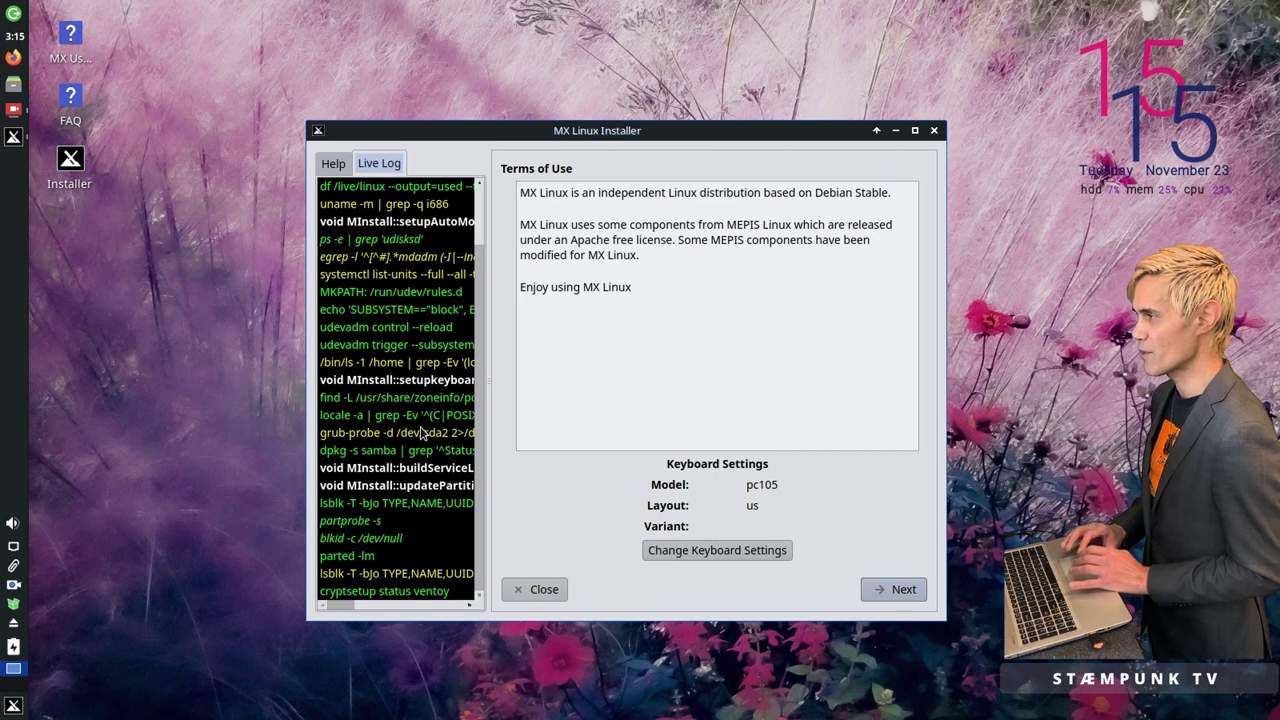
pyautogui.click(335, 166)
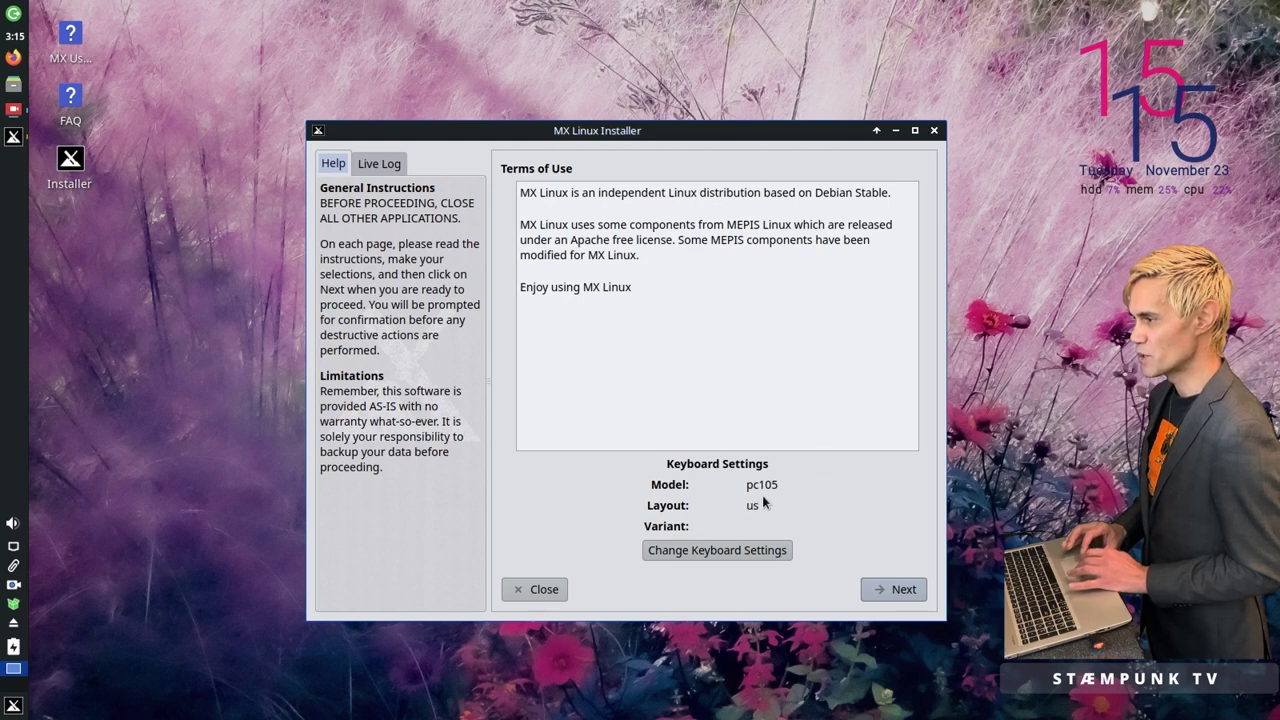
pyautogui.click(733, 550)
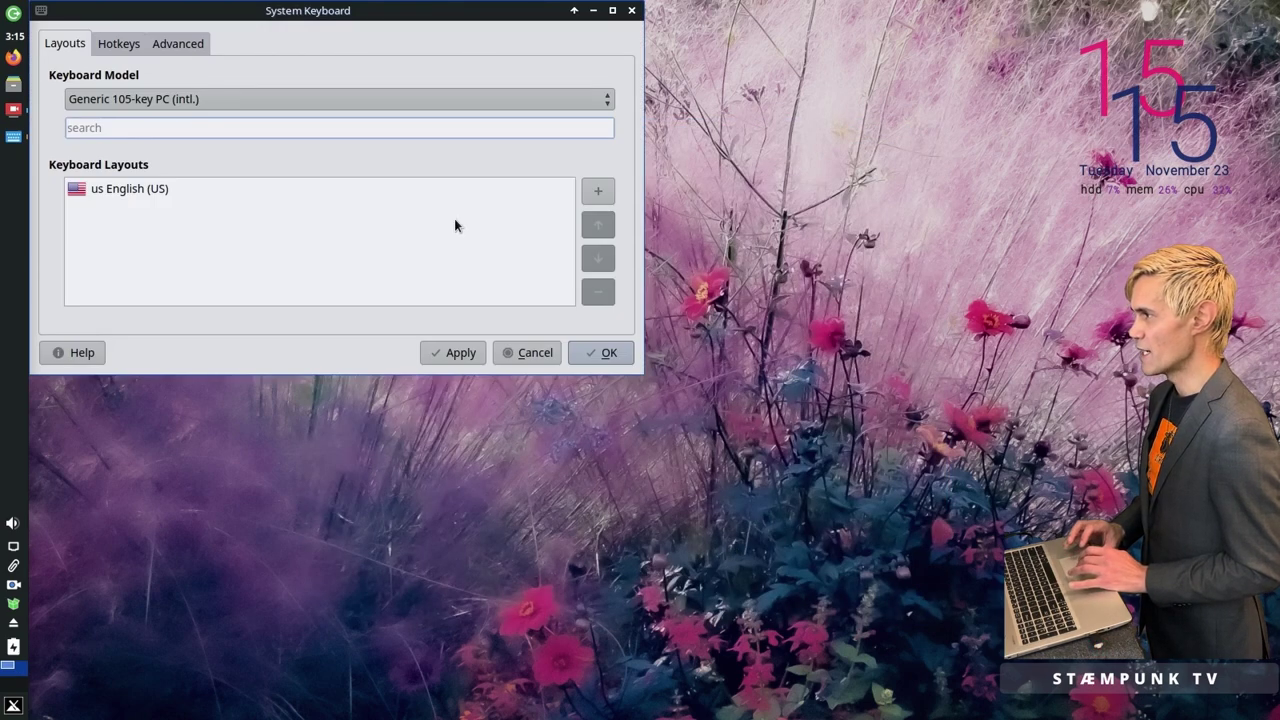
# Step: Leave the keyboard model unchanged and add a second English (US) layout
pyautogui.click(488, 97)
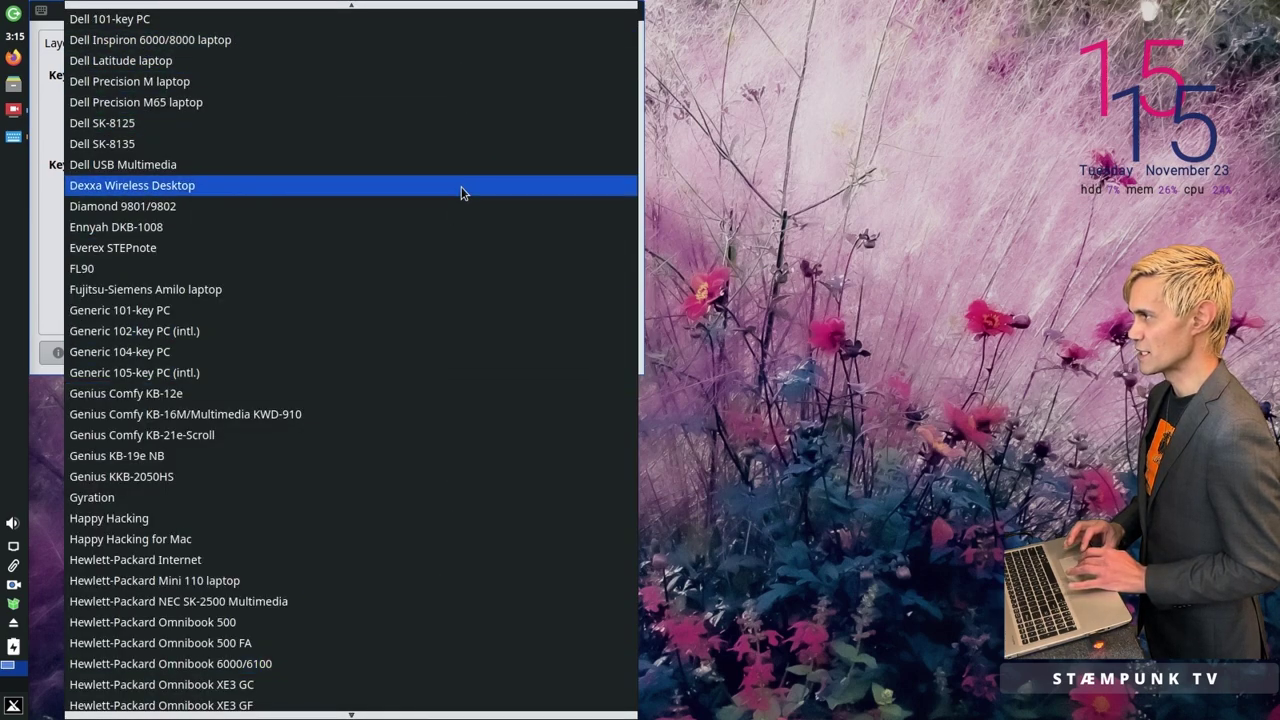
pyautogui.press('Escape')
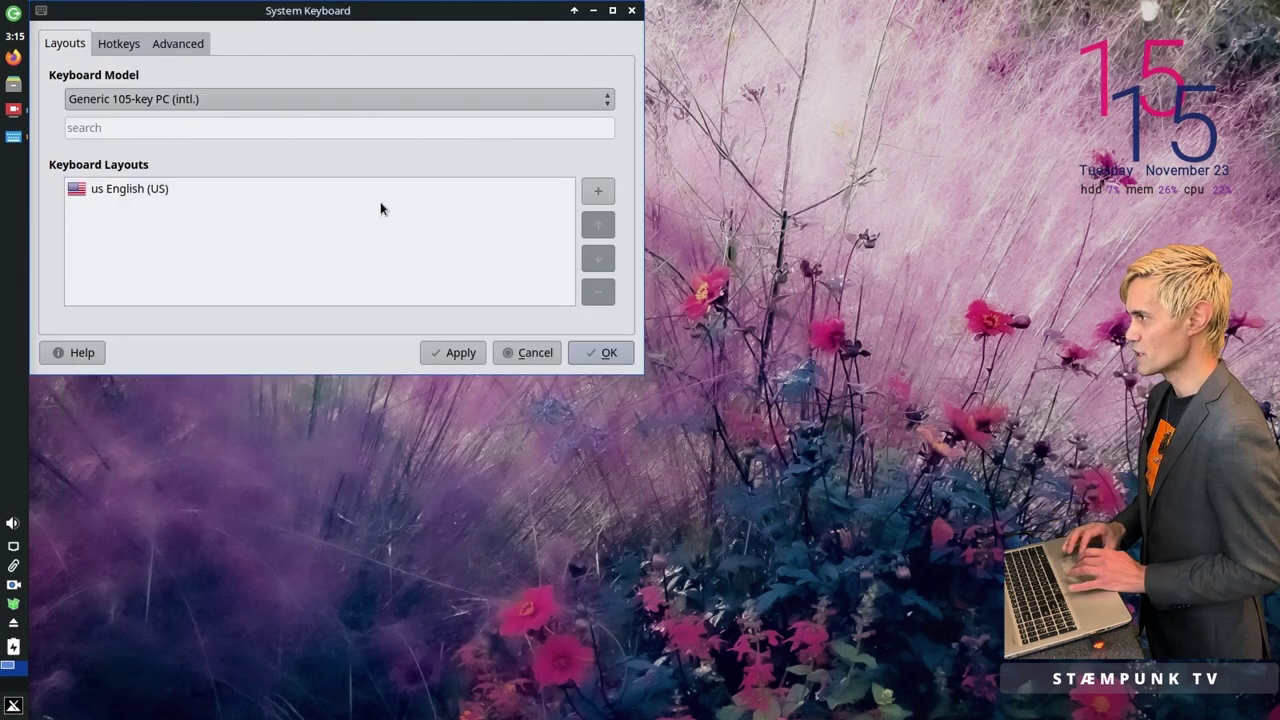
pyautogui.click(597, 193)
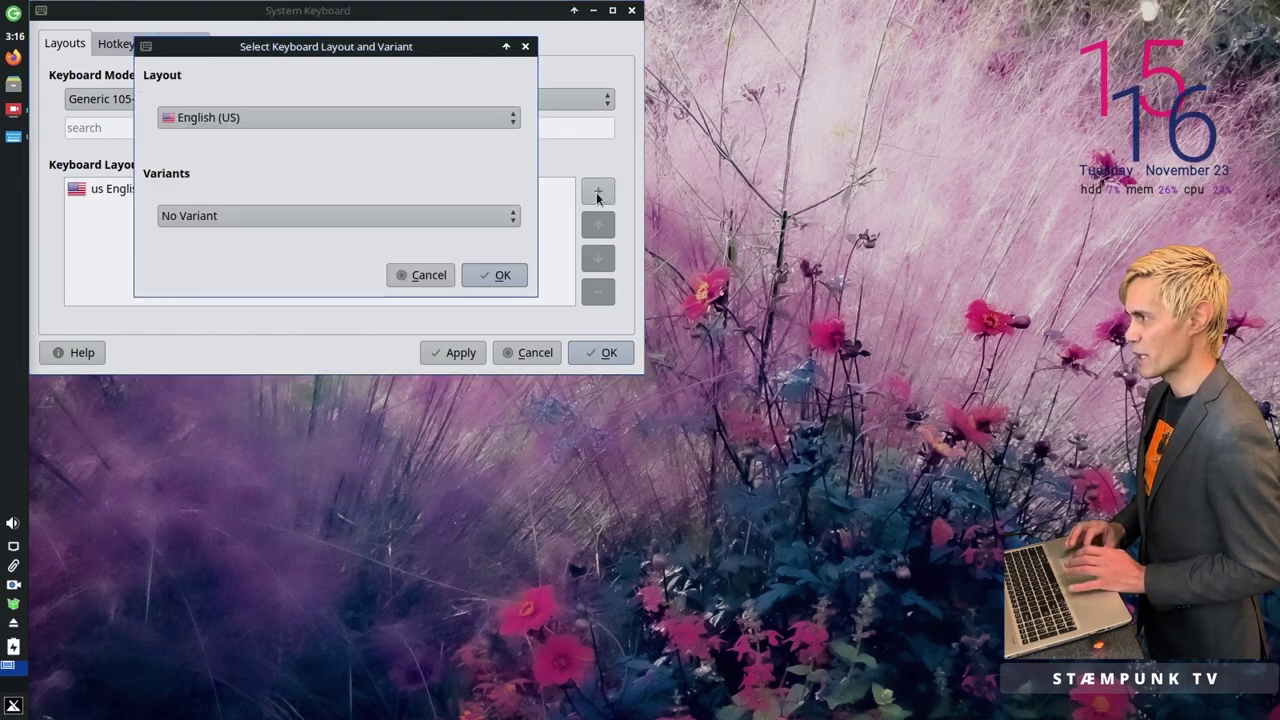
pyautogui.click(499, 120)
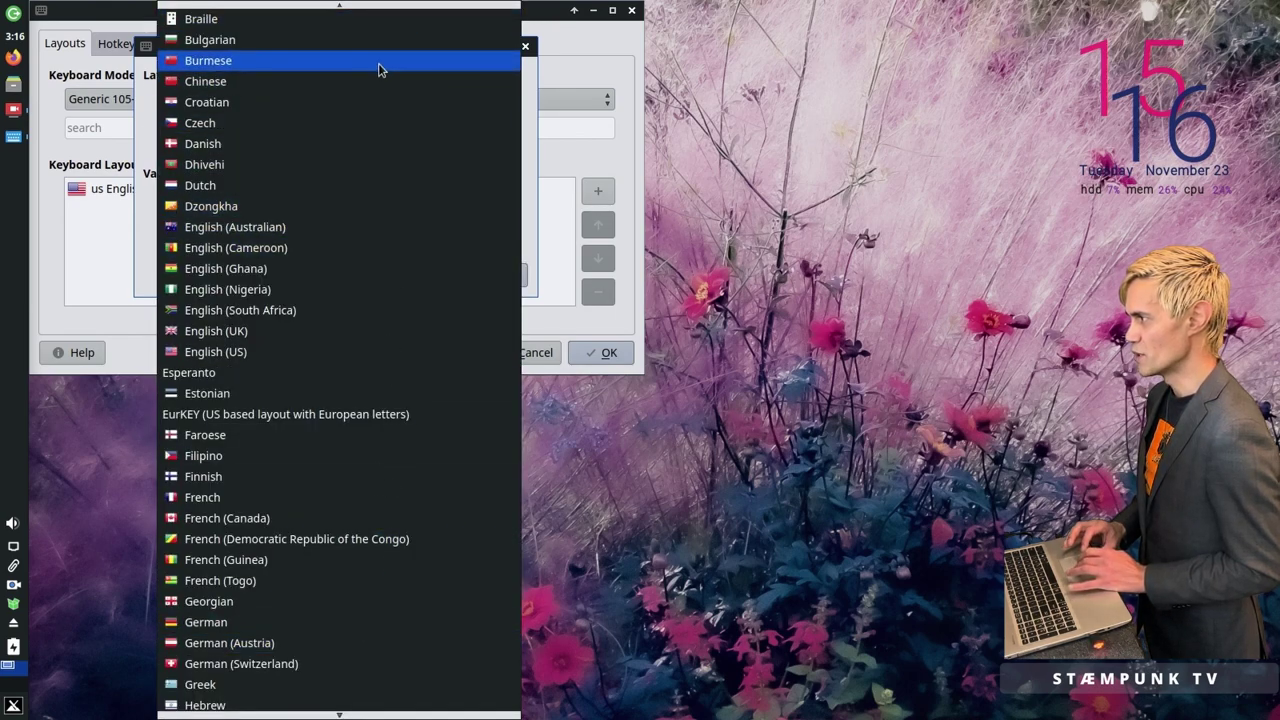
pyautogui.click(574, 172)
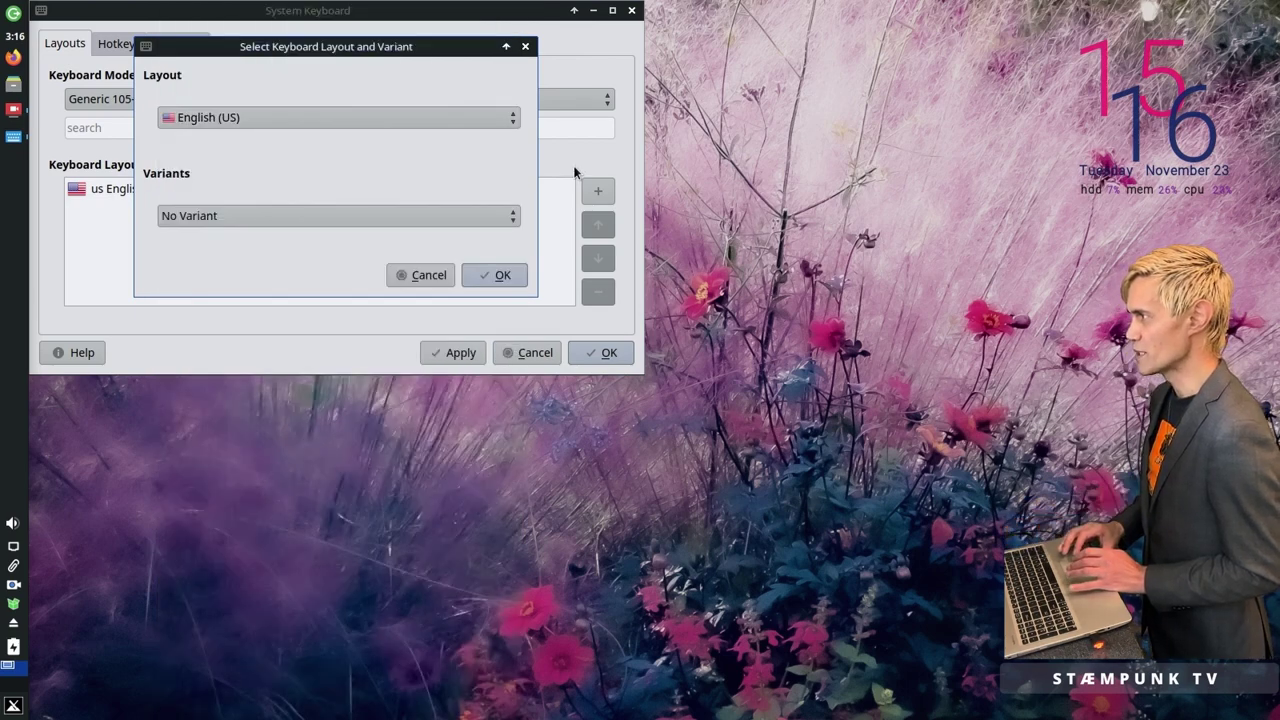
pyautogui.click(495, 276)
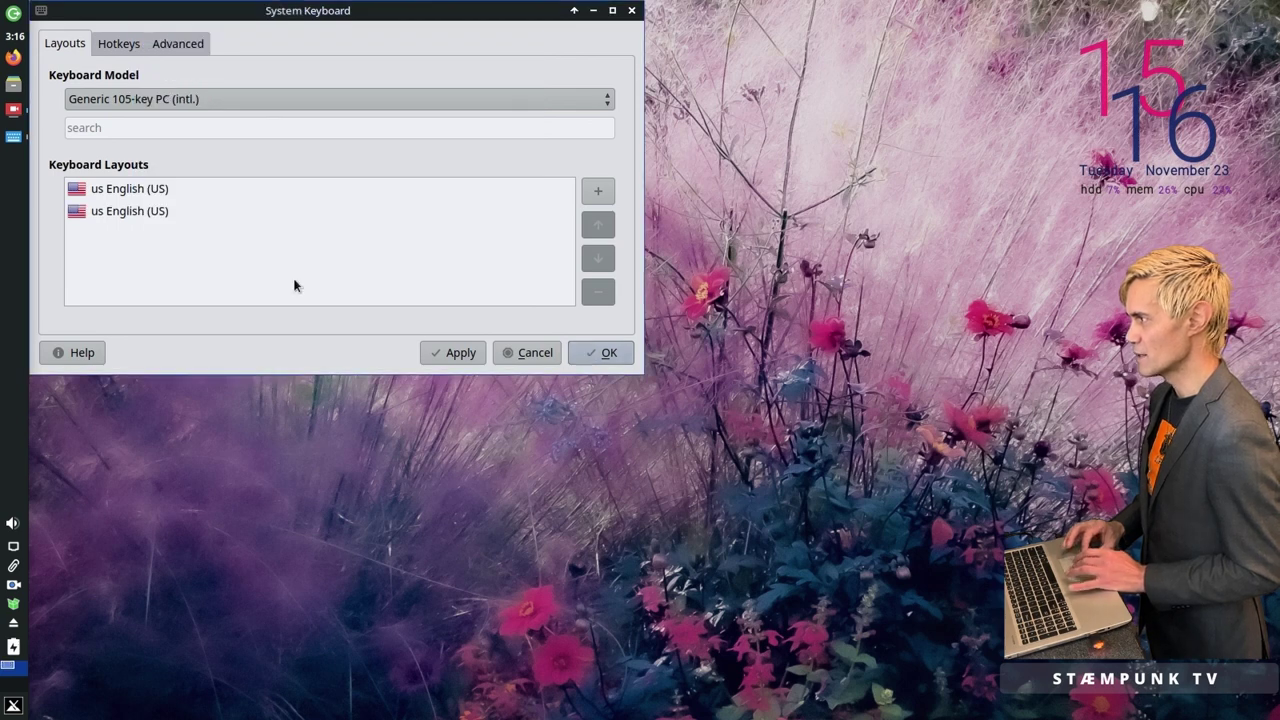
# Step: Remove the duplicate English (US) layout and apply, keeping a single us layout
pyautogui.click(132, 214)
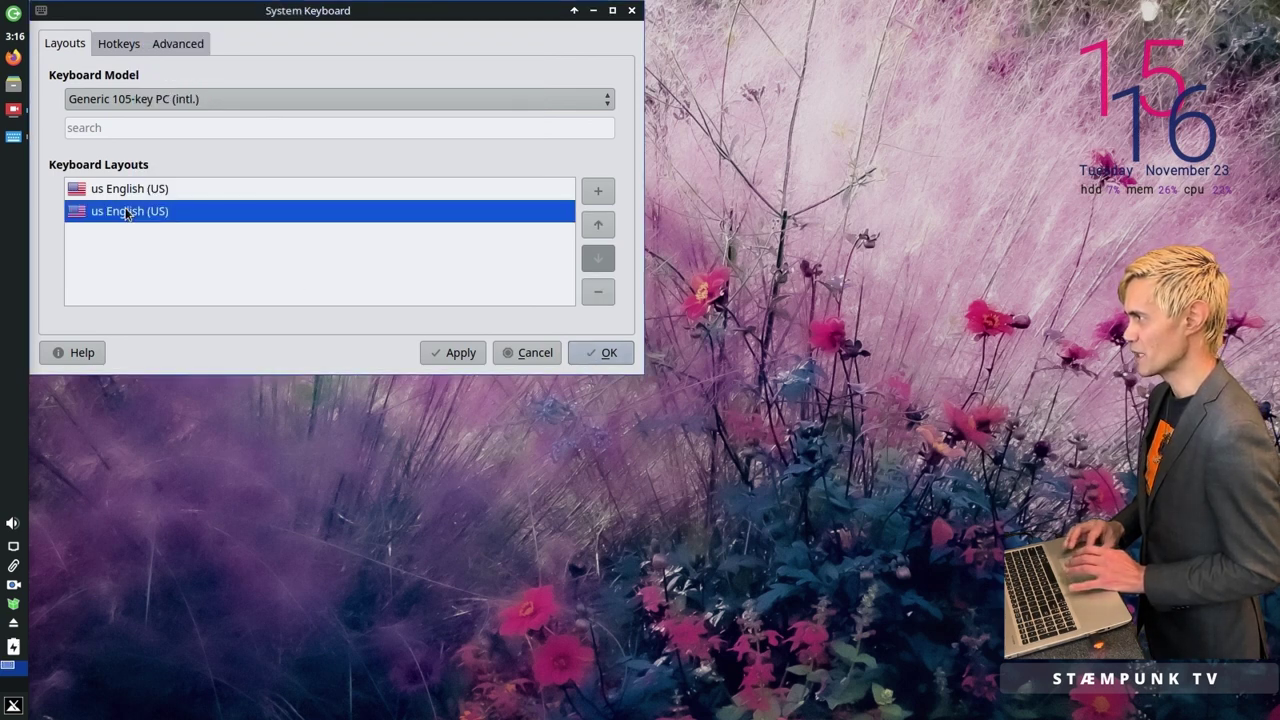
pyautogui.click(598, 293)
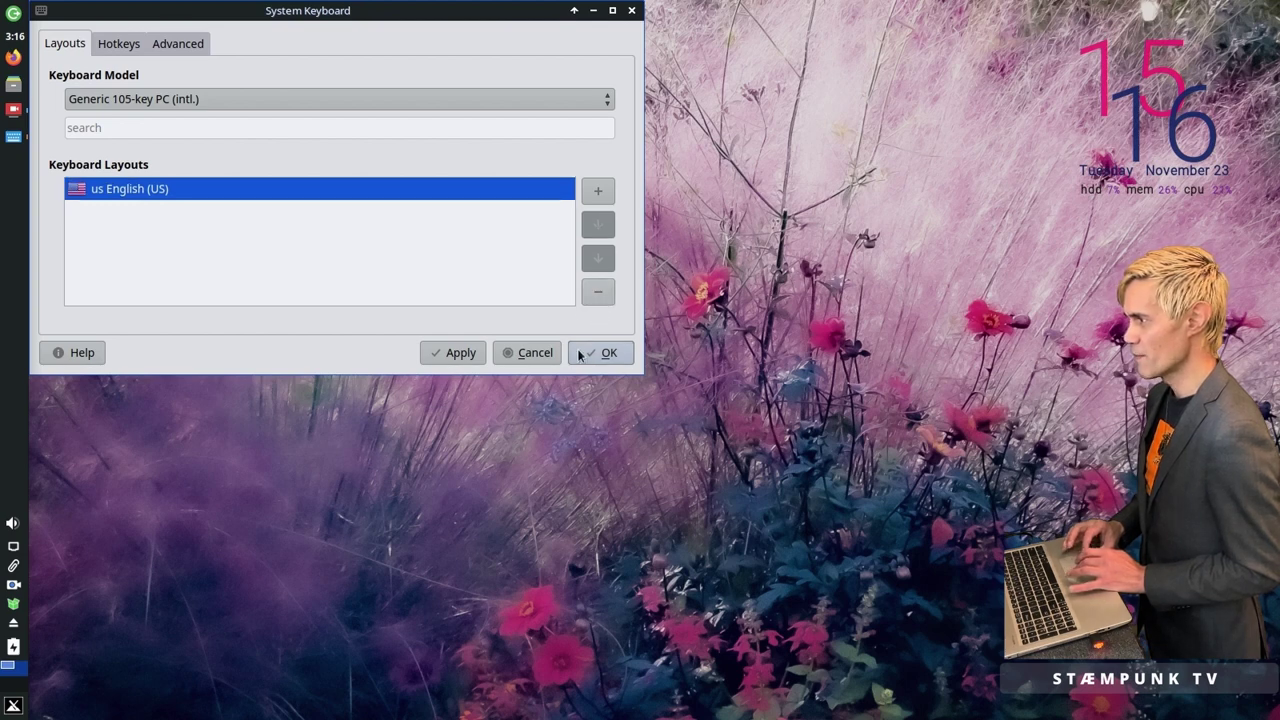
pyautogui.click(446, 358)
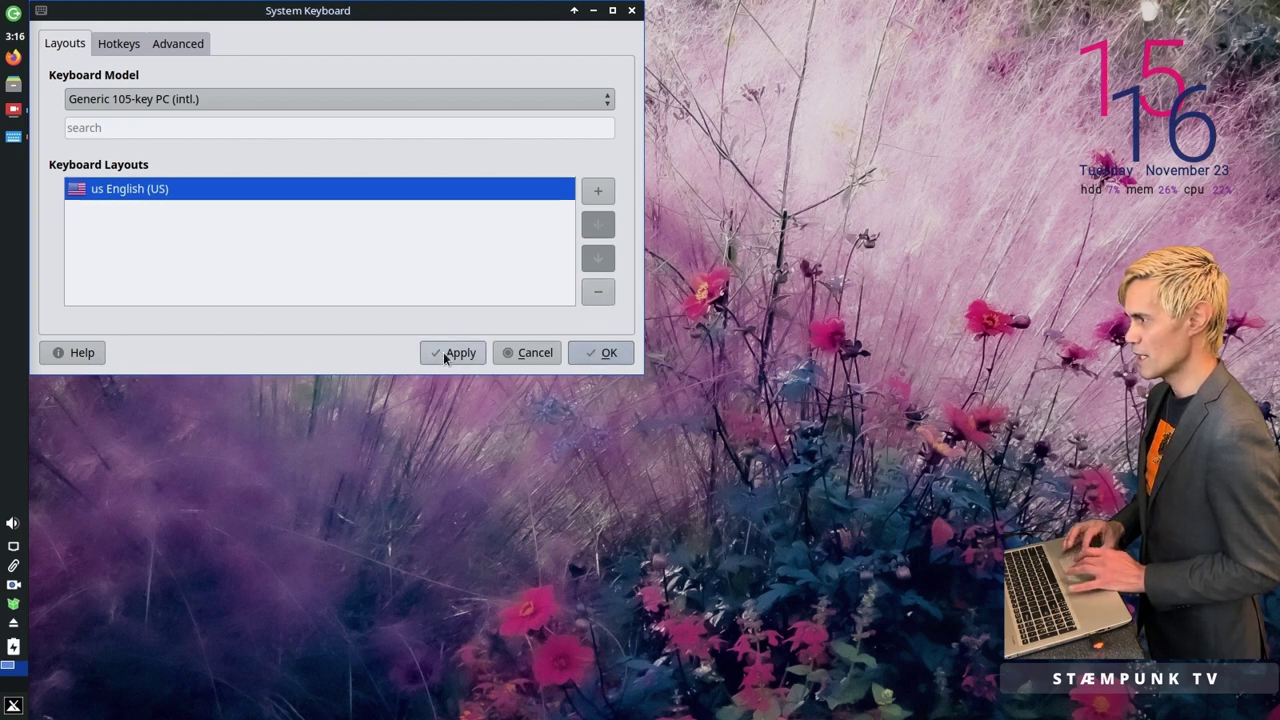
pyautogui.click(600, 357)
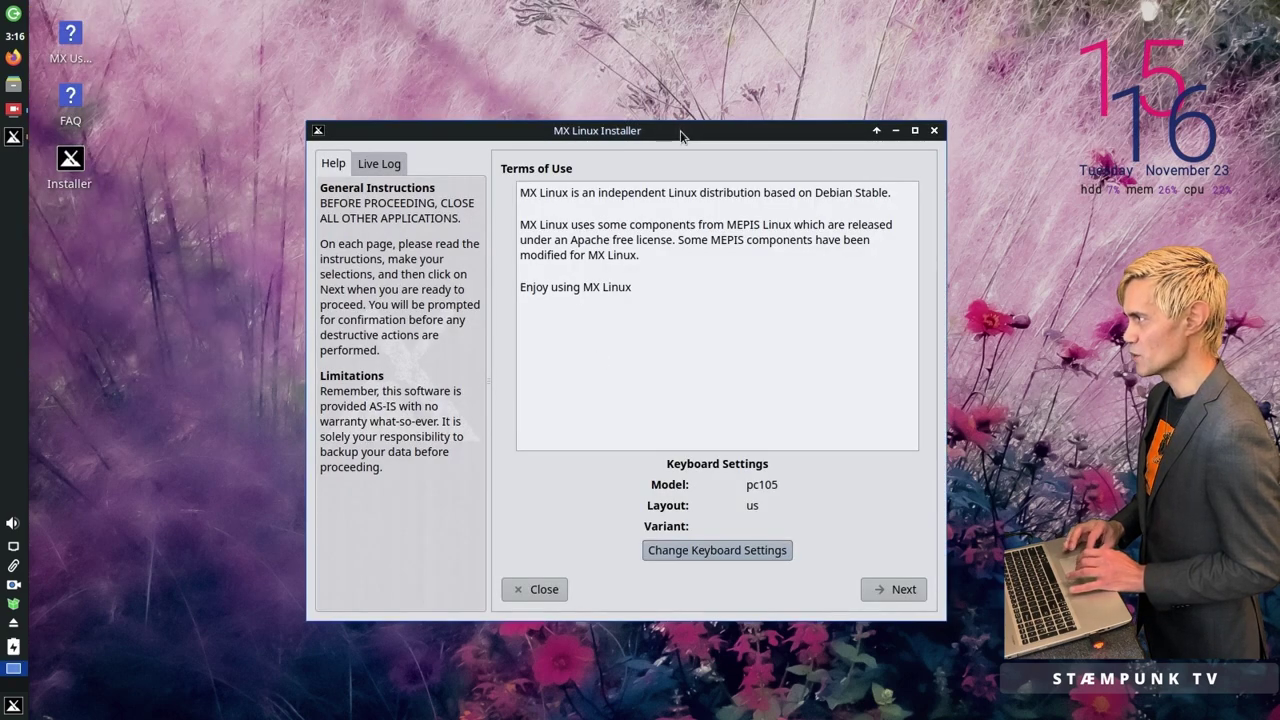
# Step: Move the installer window to the top-left, enlarge it, and continue past the Terms of Use
pyautogui.moveTo(680, 135); pyautogui.dragTo(401, 10)
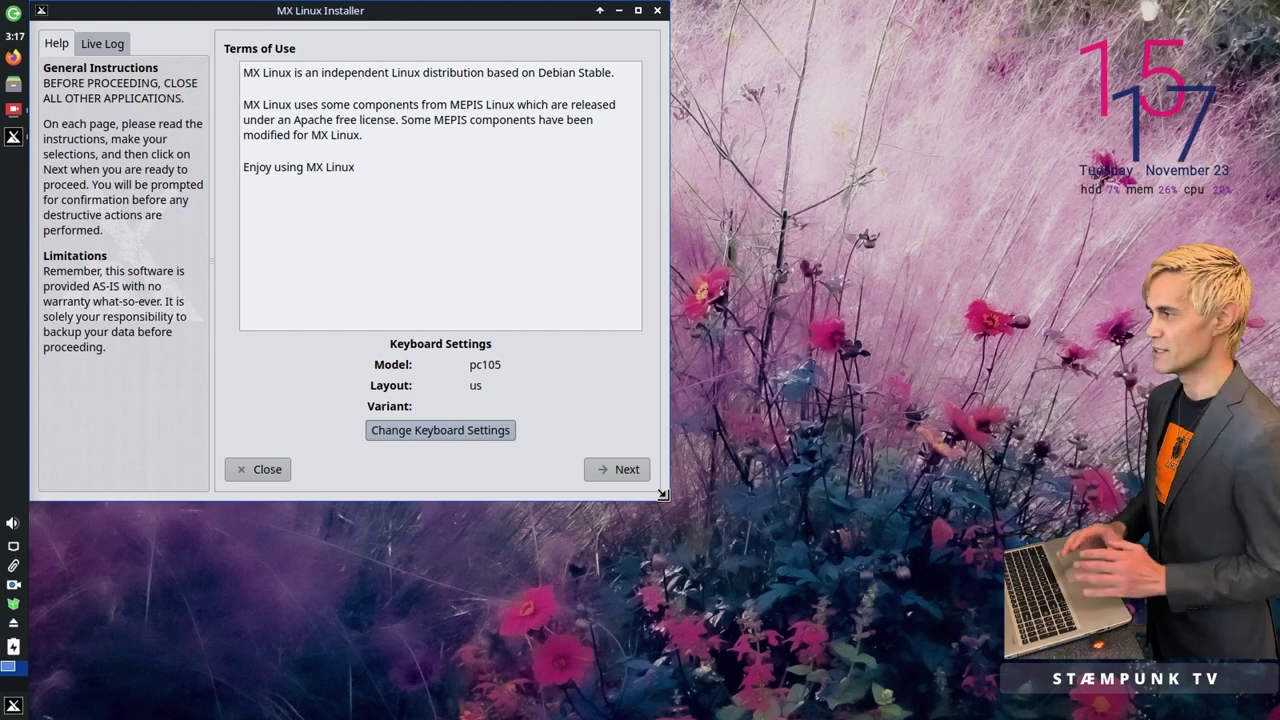
pyautogui.rightClick(458, 18)
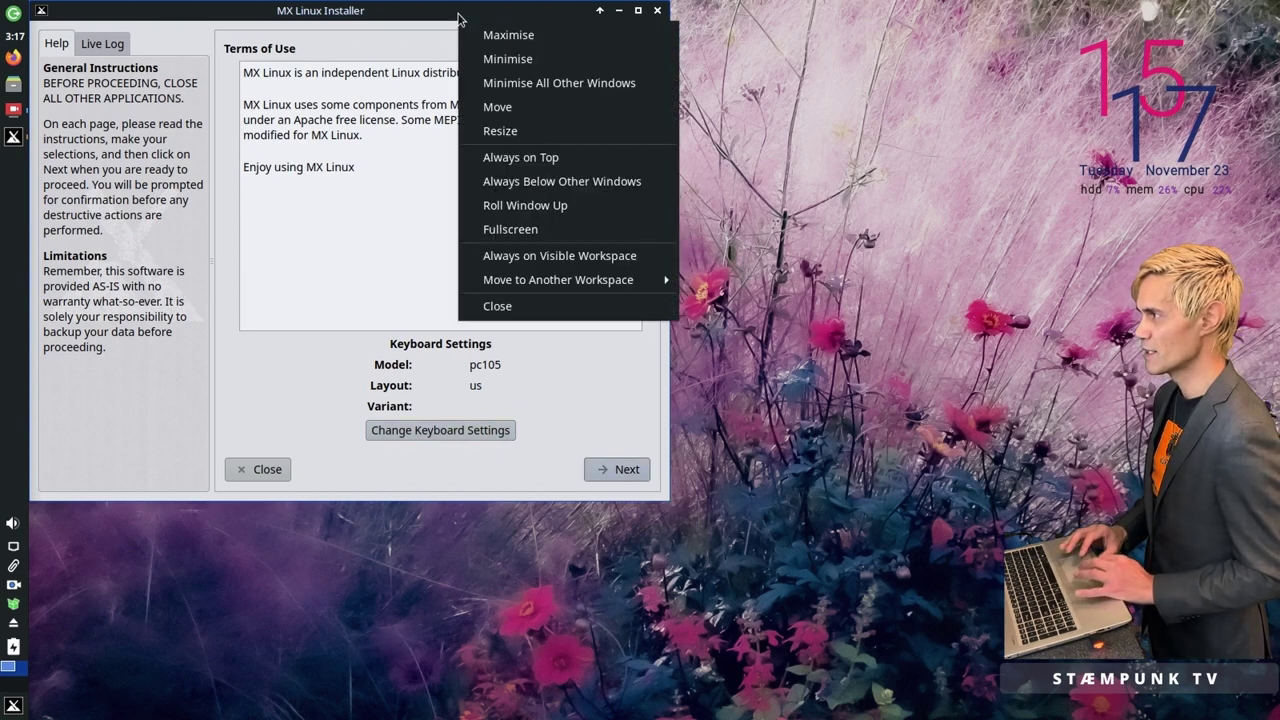
pyautogui.click(515, 131)
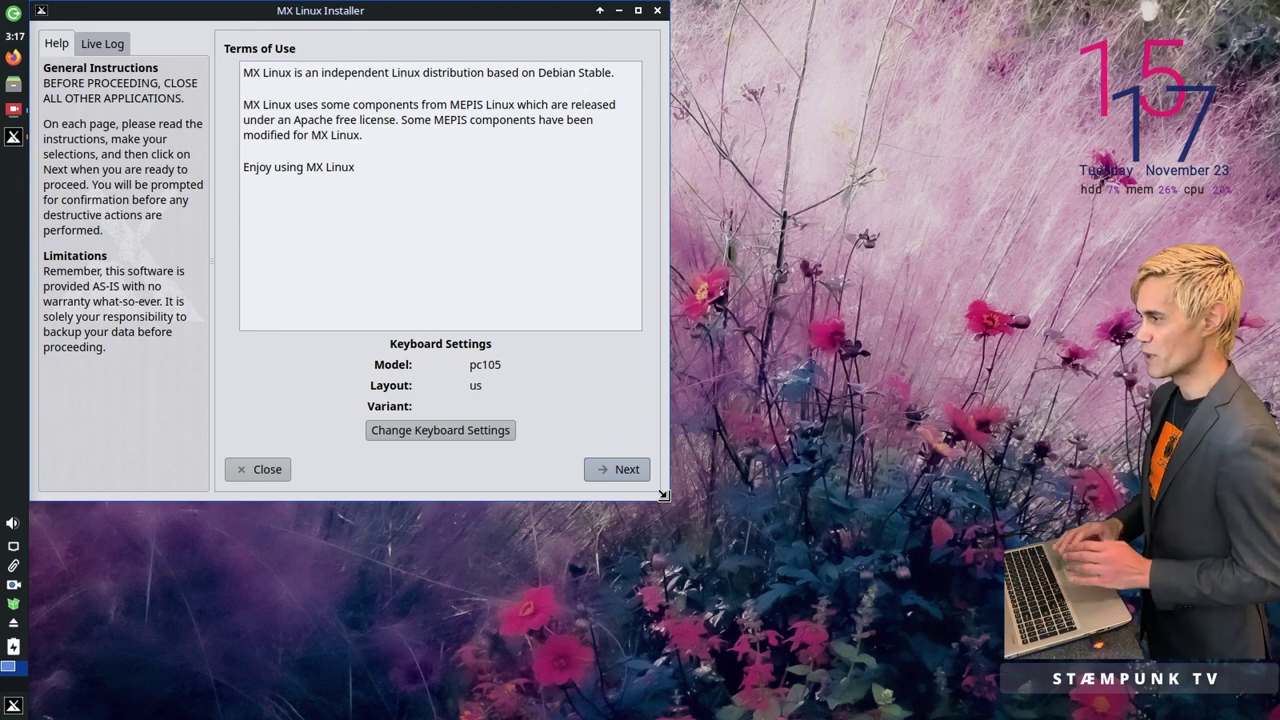
pyautogui.moveTo(662, 499); pyautogui.dragTo(838, 663)
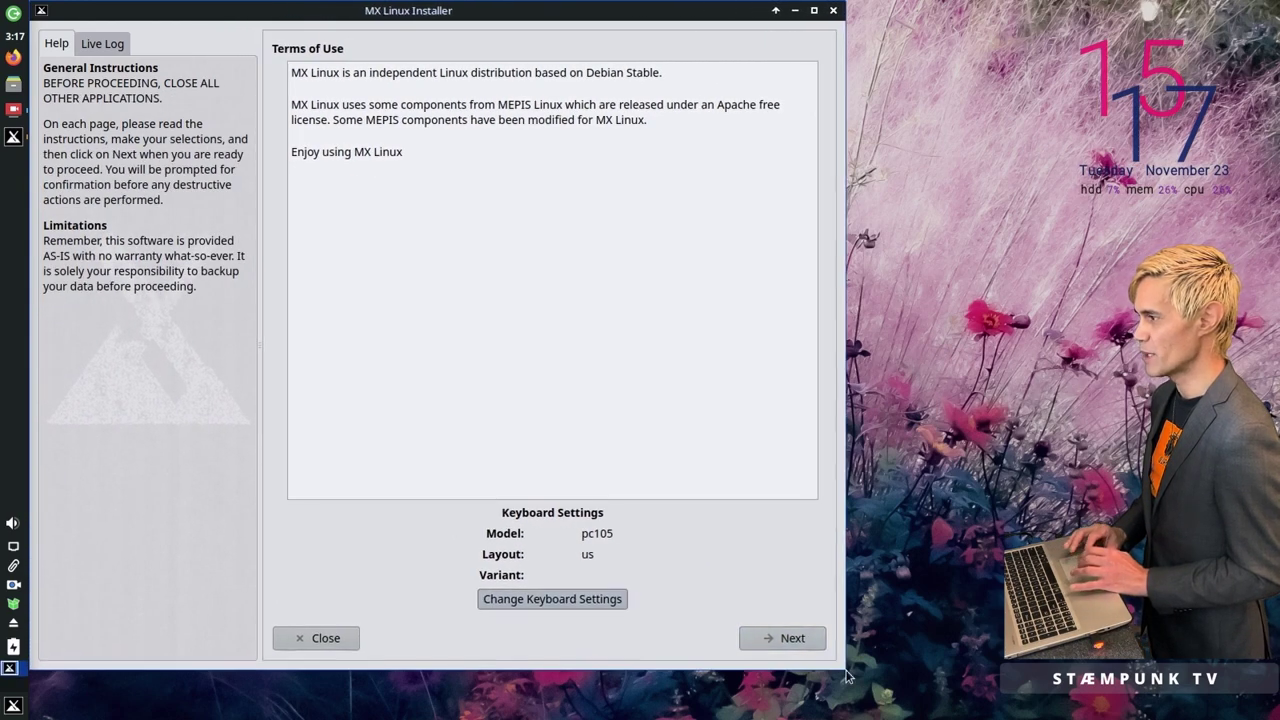
pyautogui.click(790, 639)
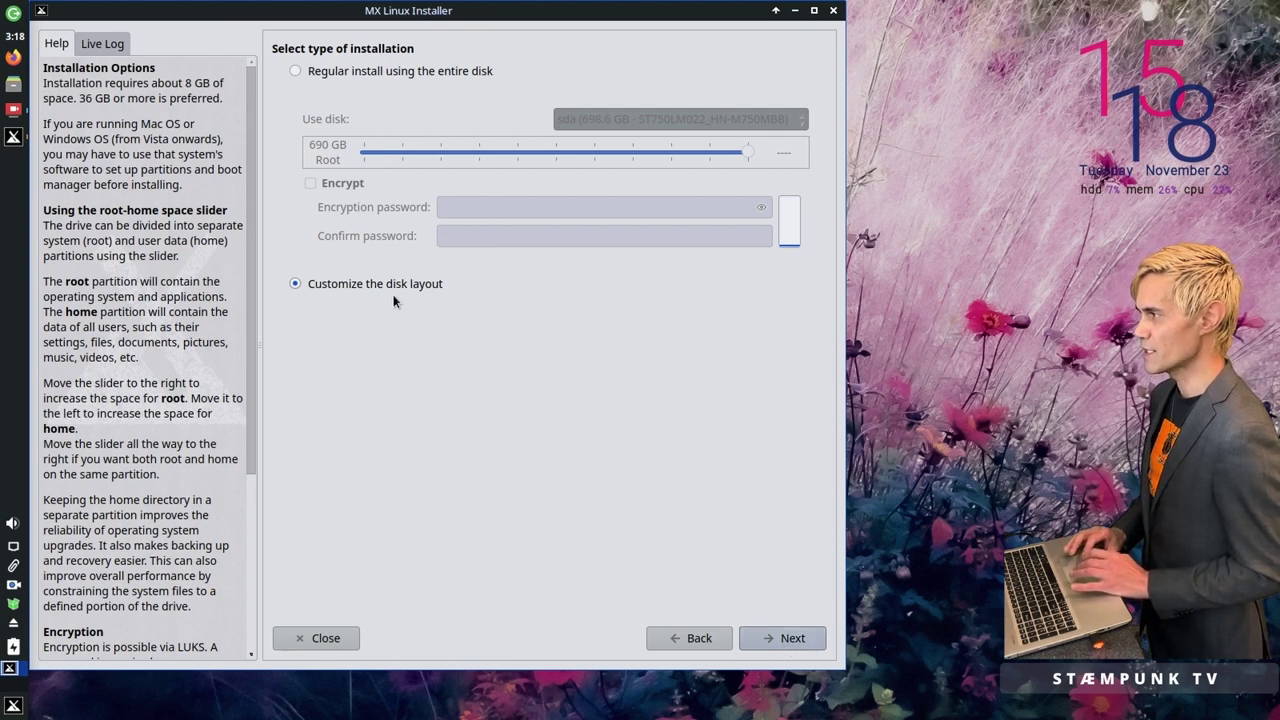
# Step: Continue to Choose Partitions and run the GParted partition manager from there
pyautogui.click(790, 640)
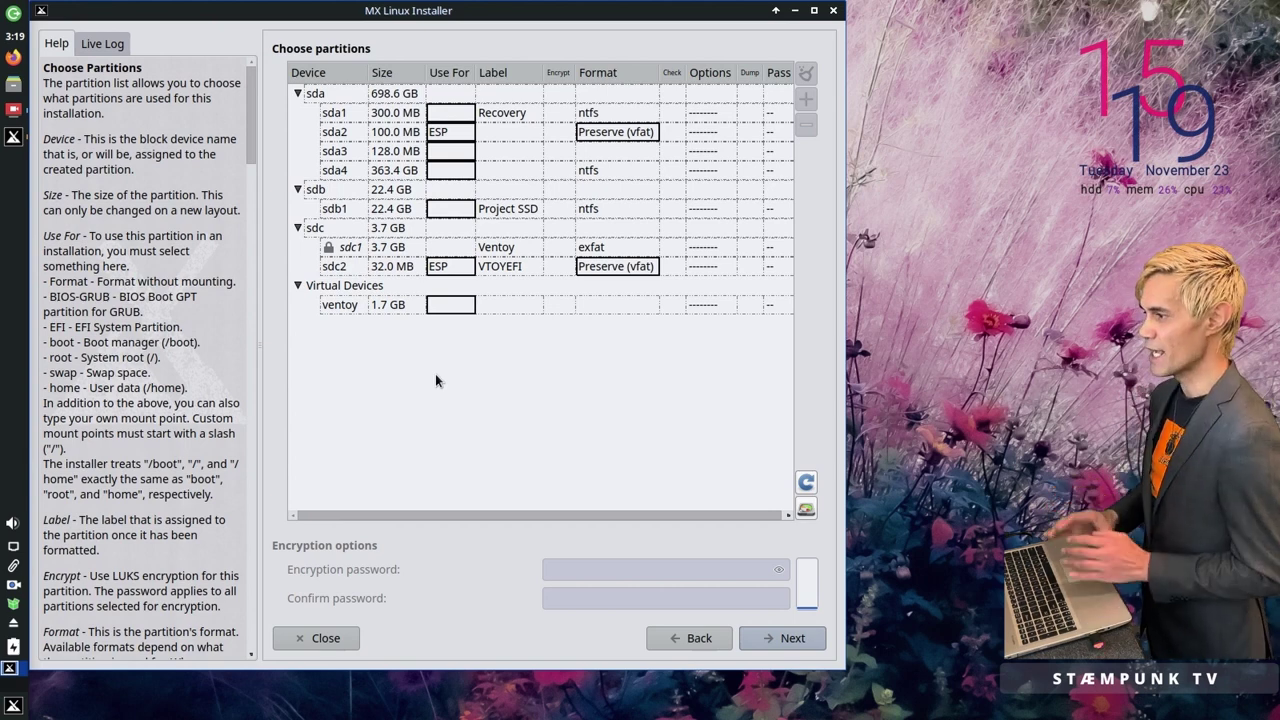
pyautogui.click(806, 510)
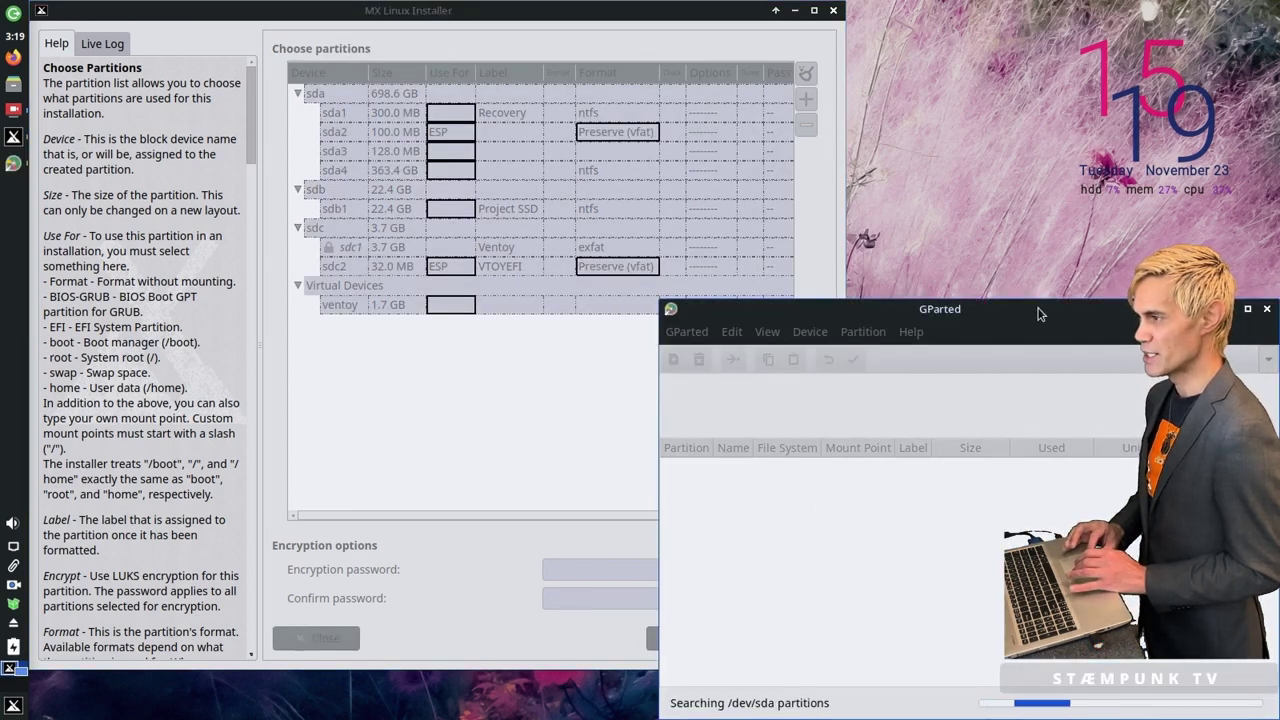
# Step: Enlarge the GParted window and start a new partition in the 334.72 GiB unallocated space
pyautogui.moveTo(1033, 325); pyautogui.dragTo(413, 23)
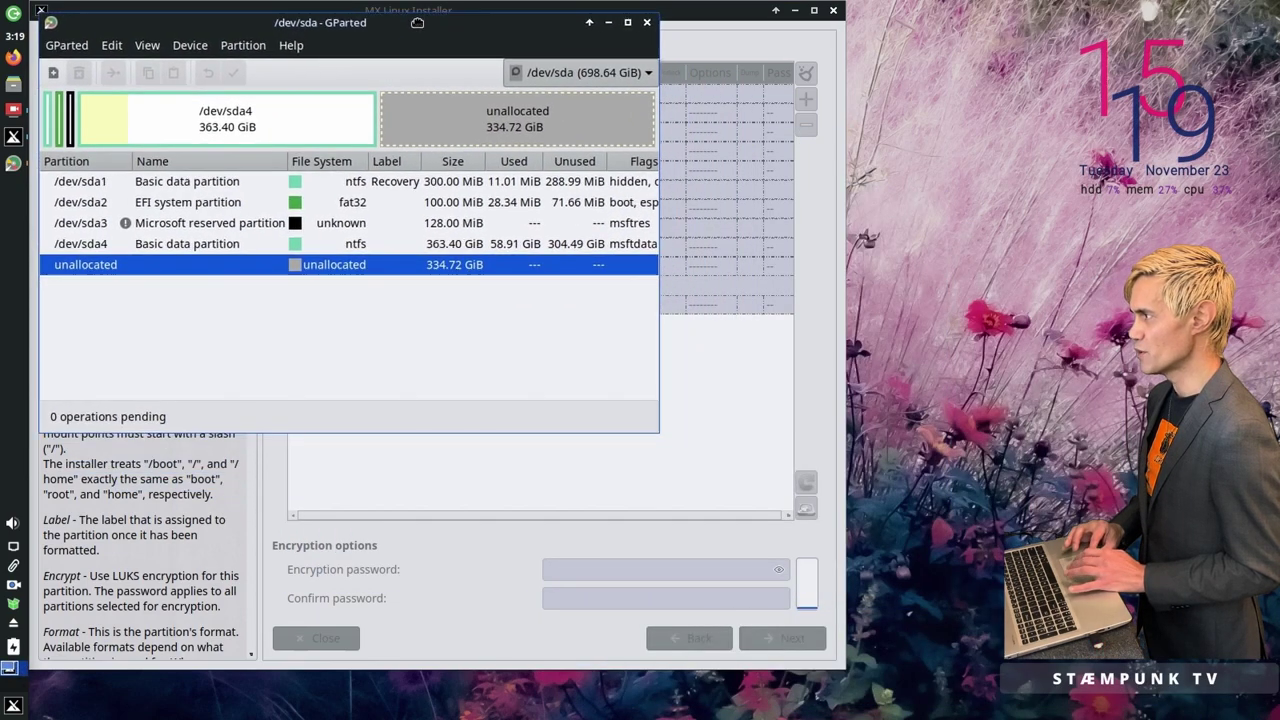
pyautogui.rightClick(467, 30)
pyautogui.click(520, 145)
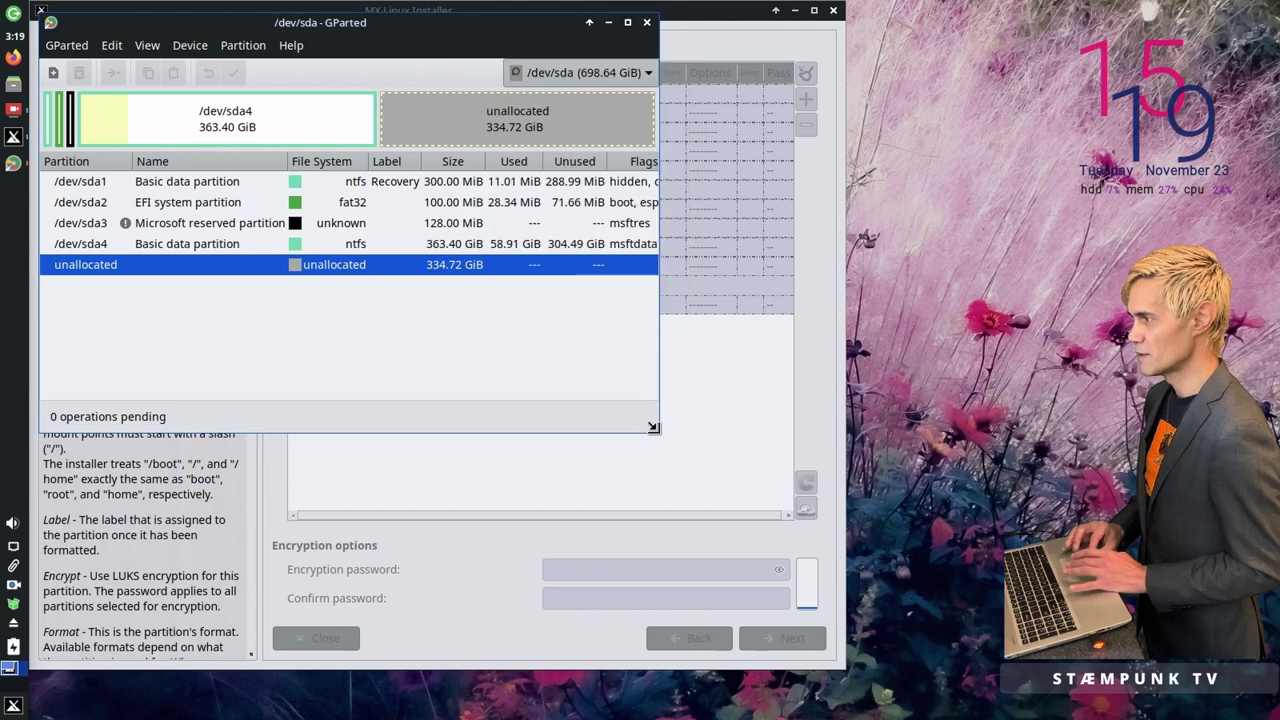
pyautogui.click(868, 694)
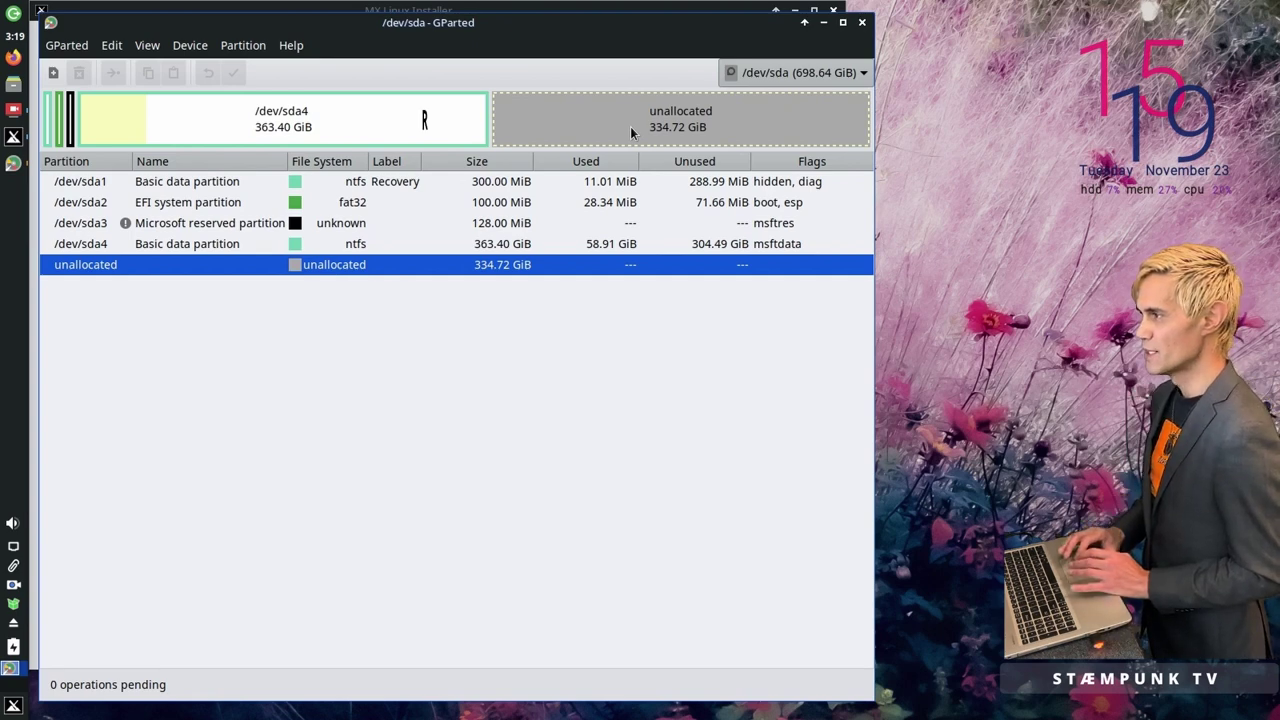
pyautogui.rightClick(630, 131)
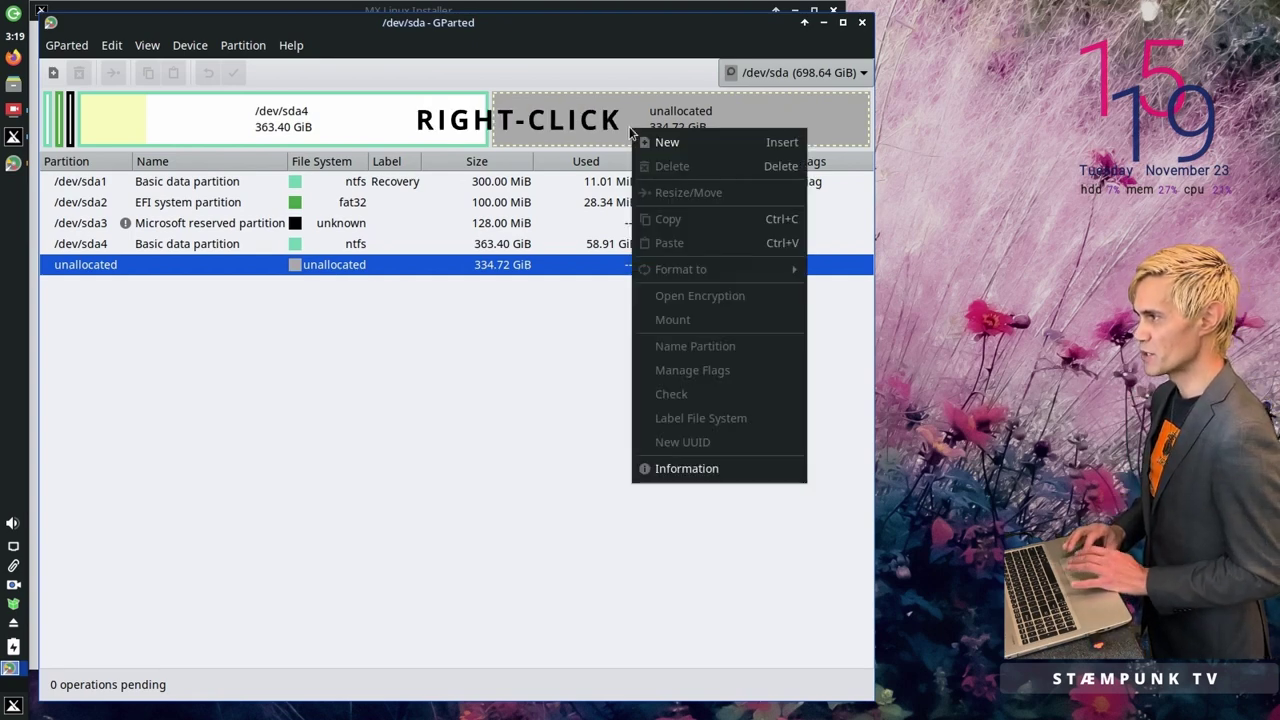
pyautogui.click(668, 142)
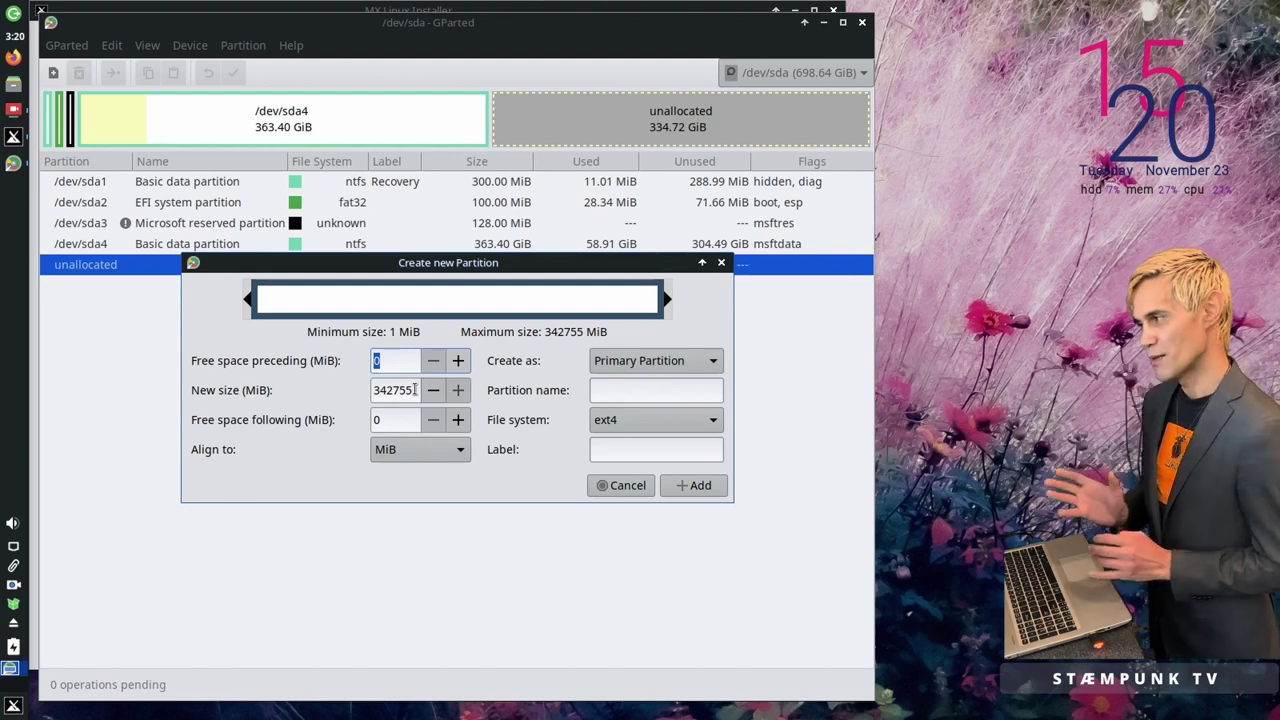
# Step: Queue a 102400 MiB ntfs partition labelled DualData at the start of the free space
pyautogui.doubleClick(414, 390)
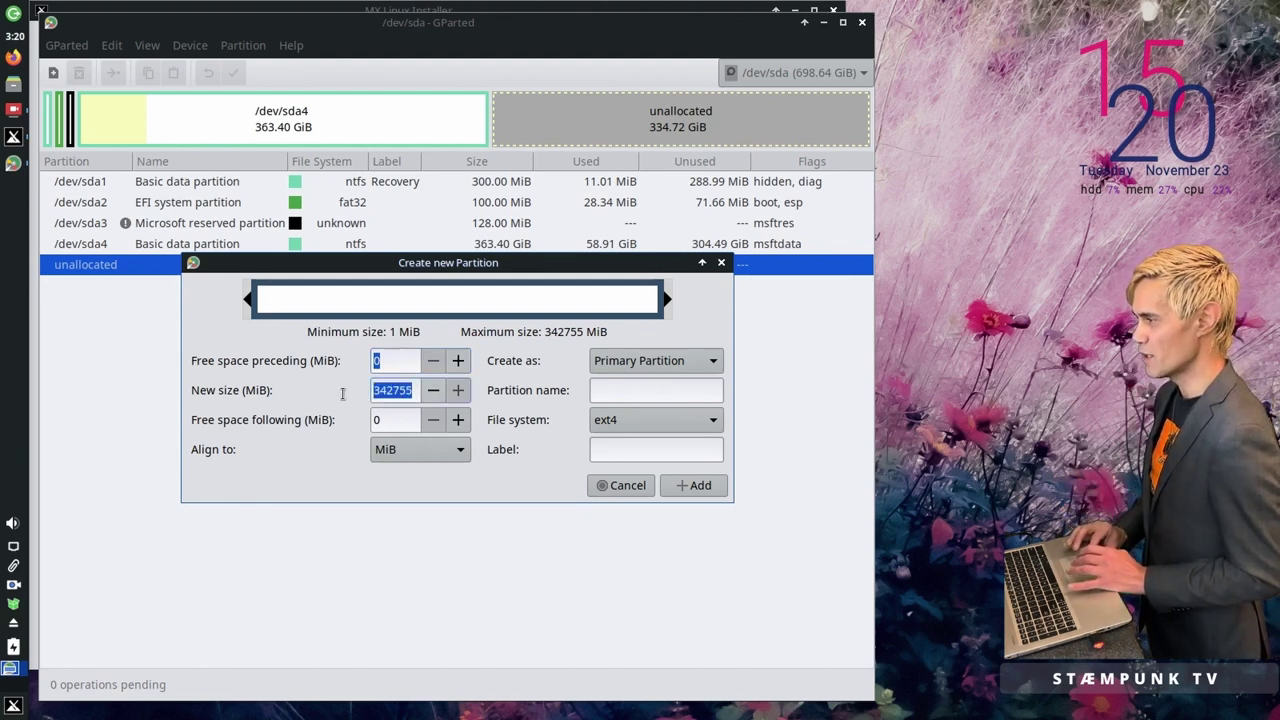
pyautogui.write('1024')
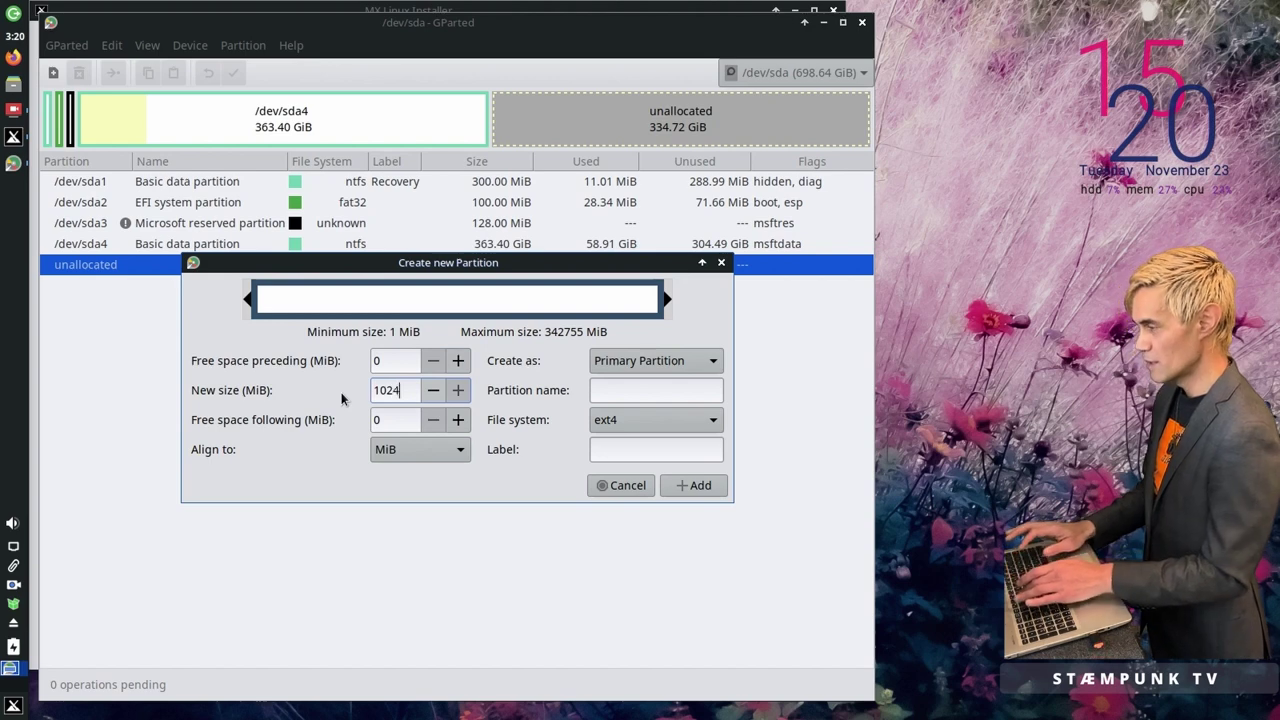
pyautogui.write('00')
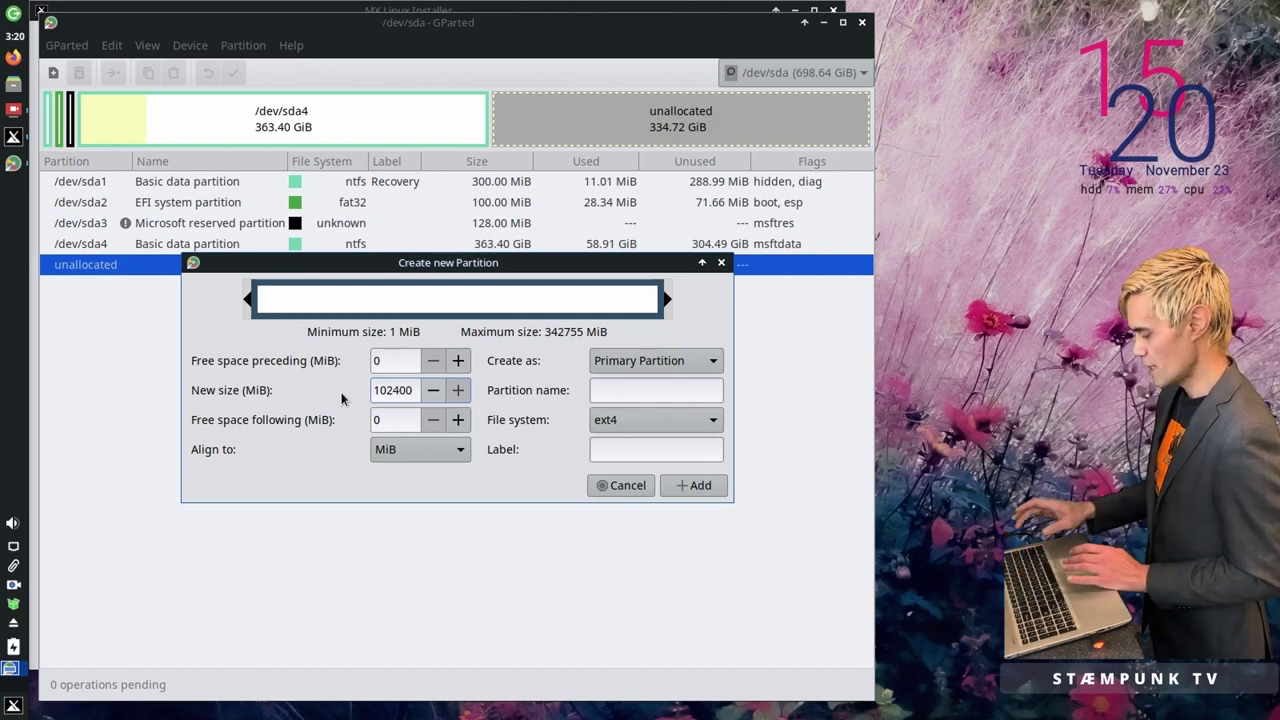
pyautogui.press('Tab')
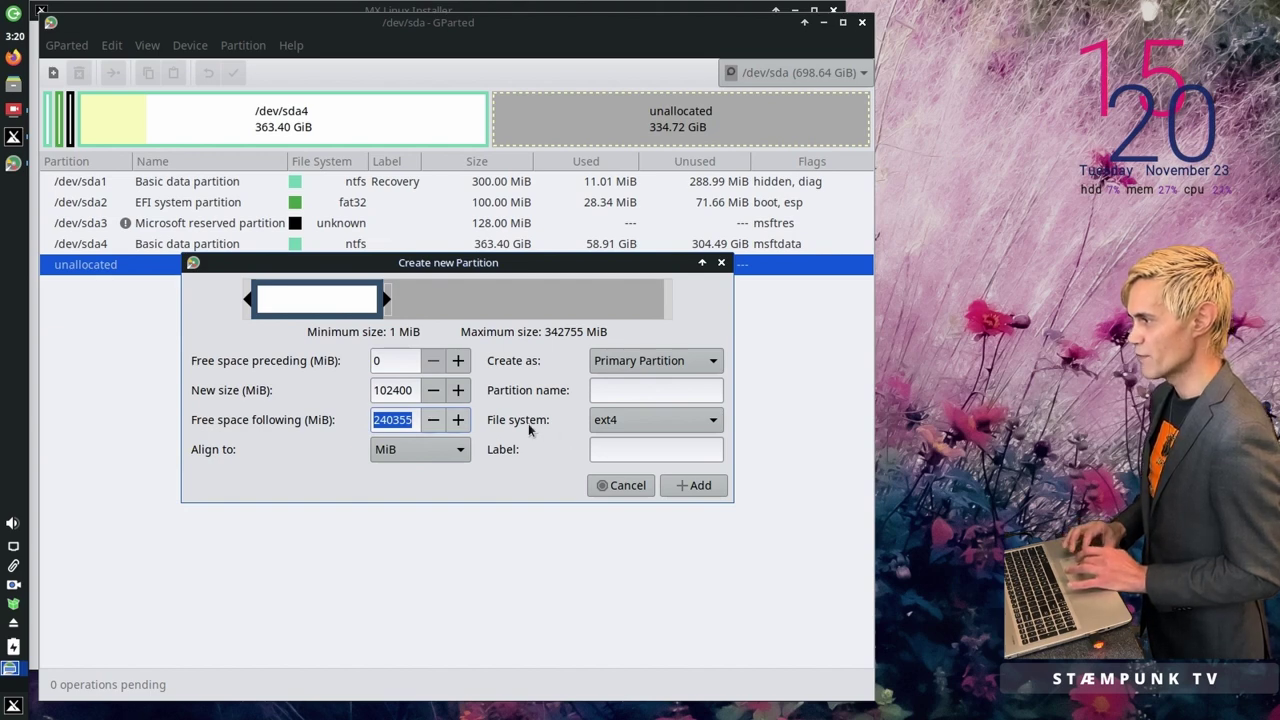
pyautogui.click(713, 421)
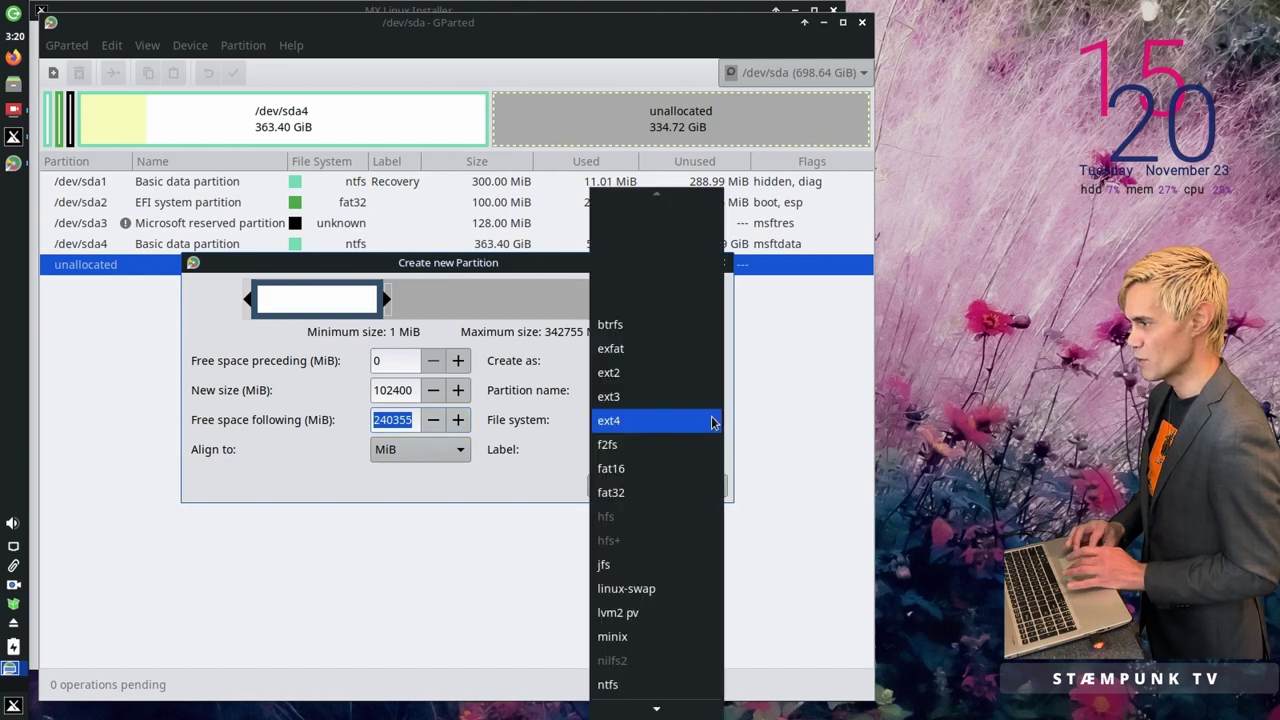
pyautogui.click(675, 688)
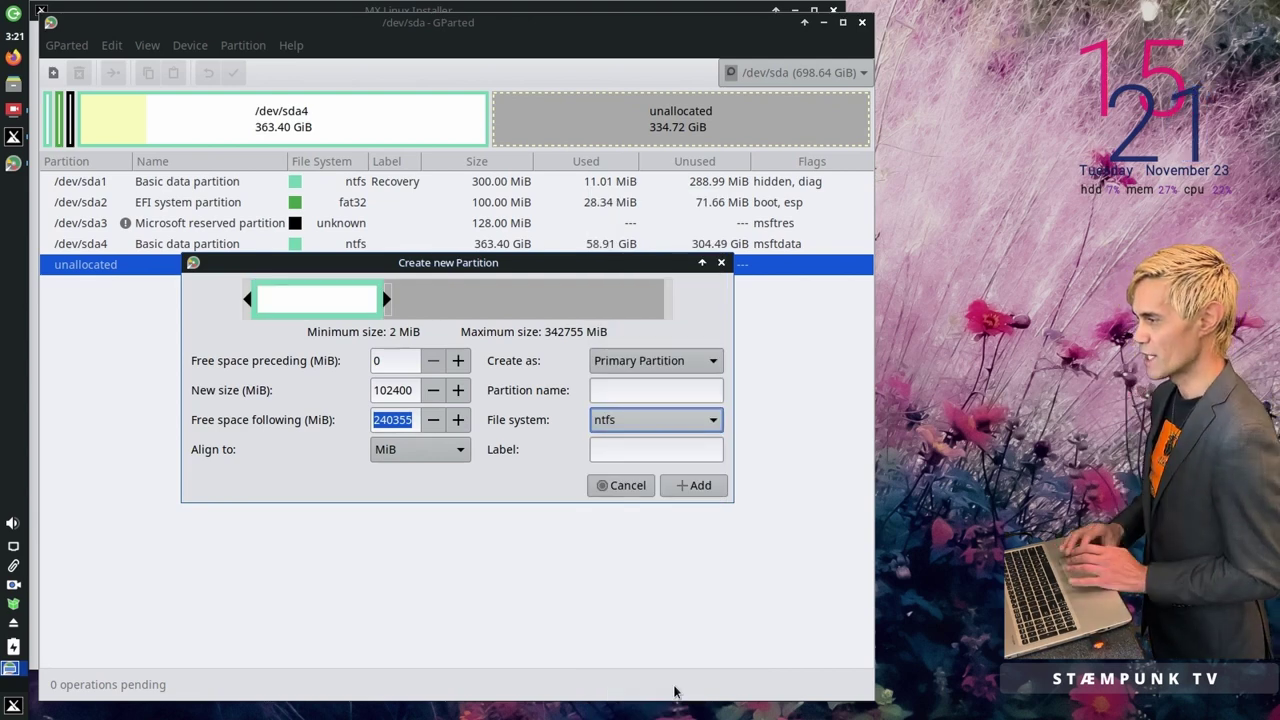
pyautogui.click(673, 446)
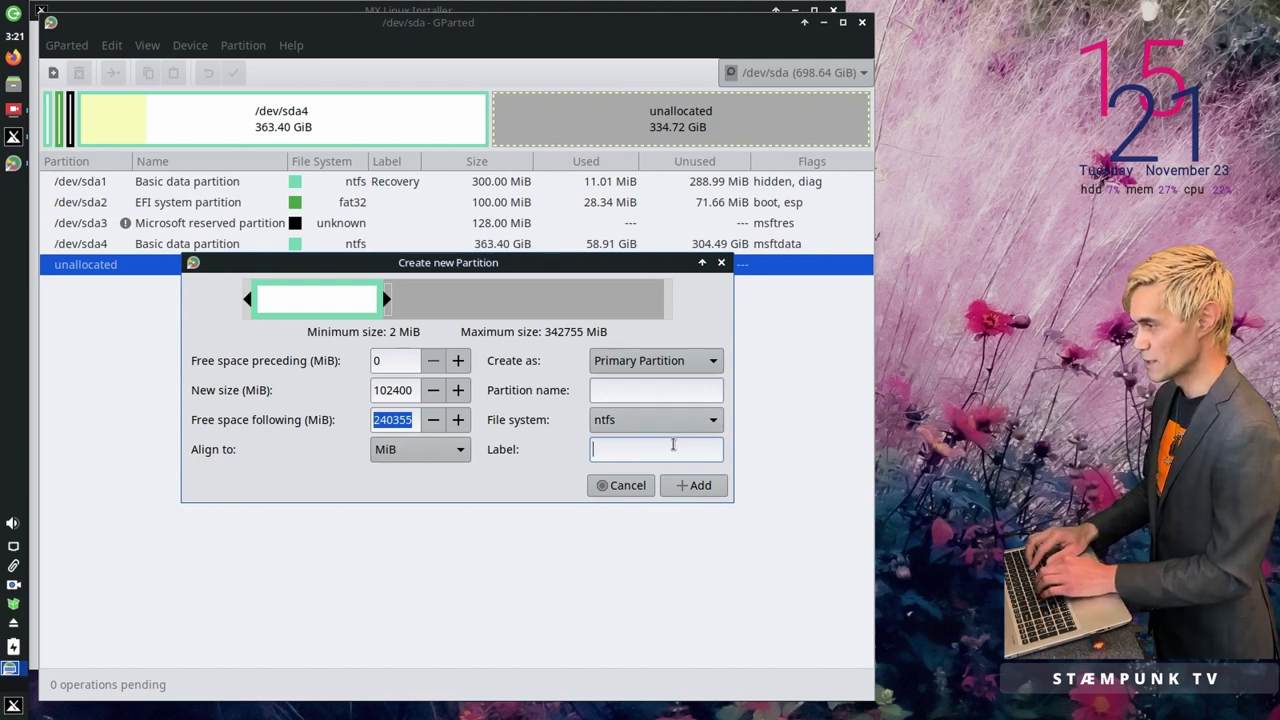
pyautogui.write('Dual')
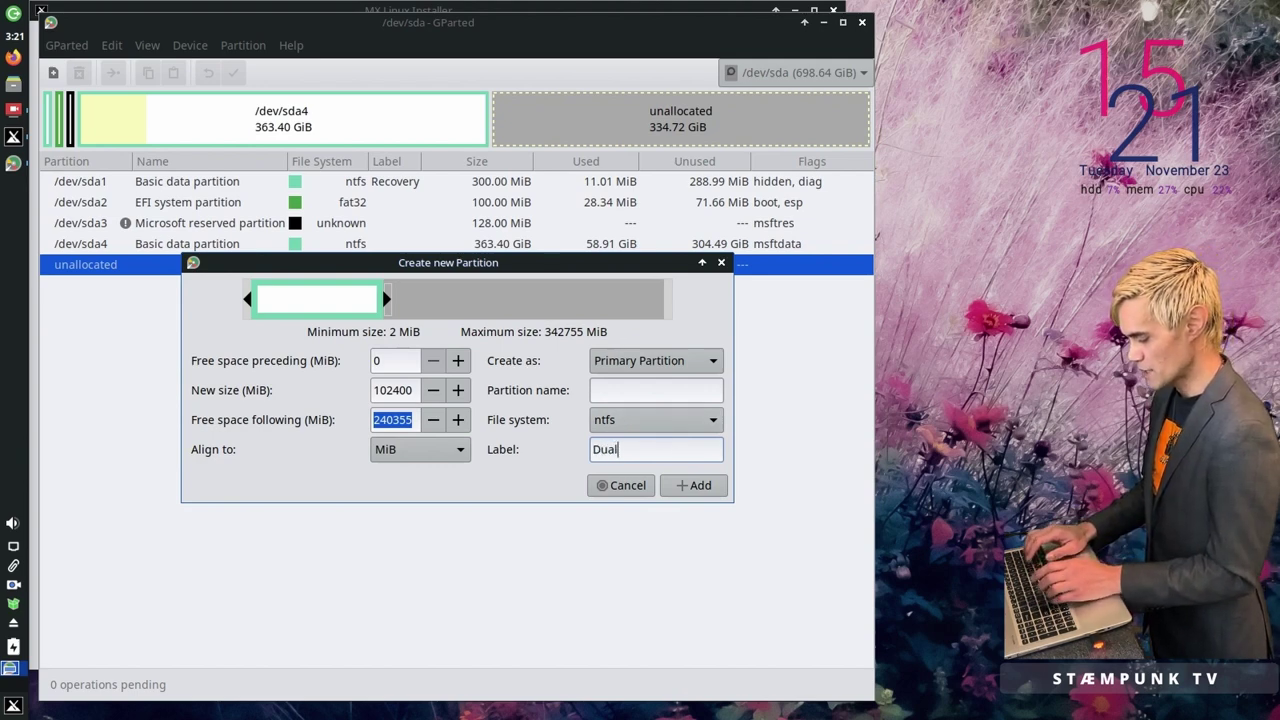
pyautogui.write('Data')
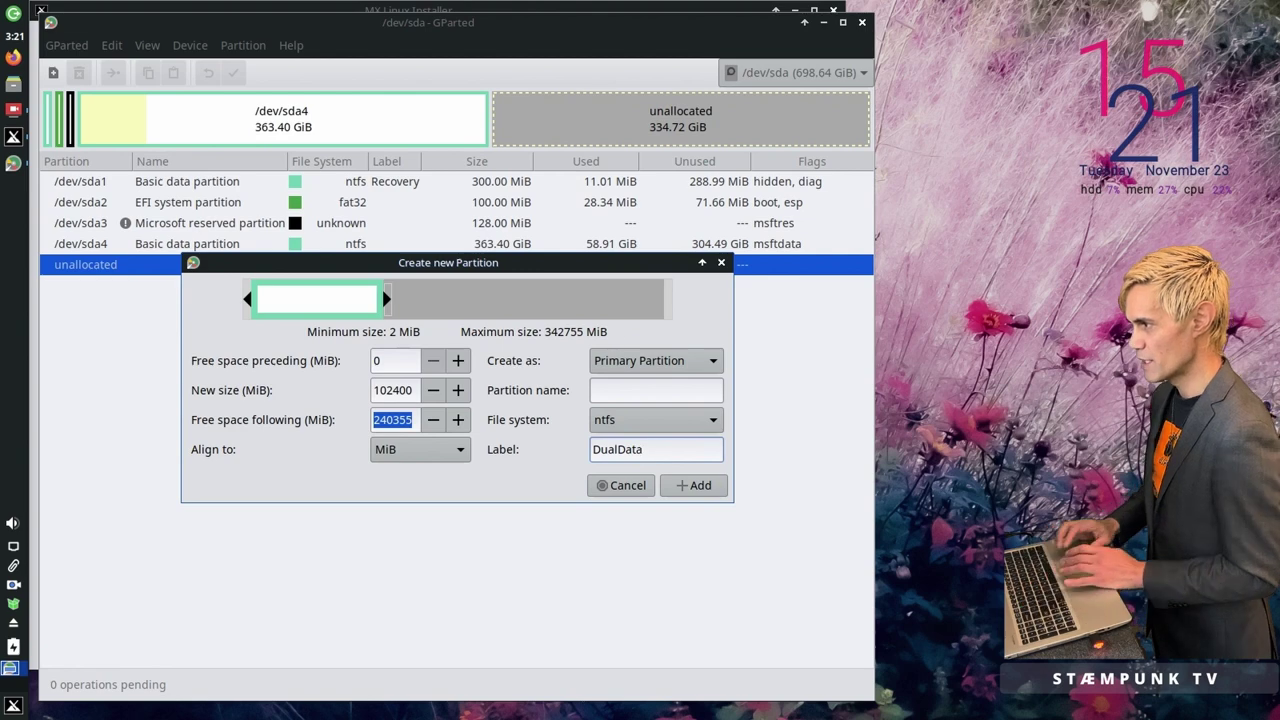
pyautogui.click(697, 486)
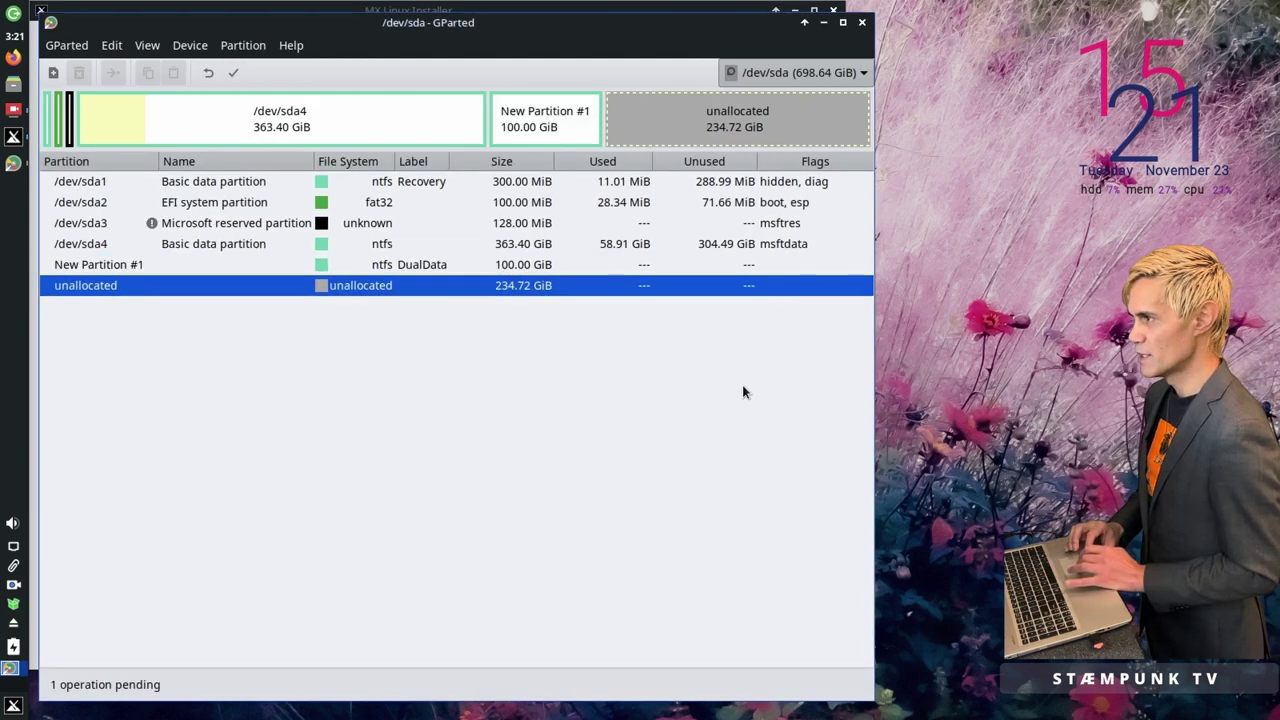
pyautogui.rightClick(670, 115)
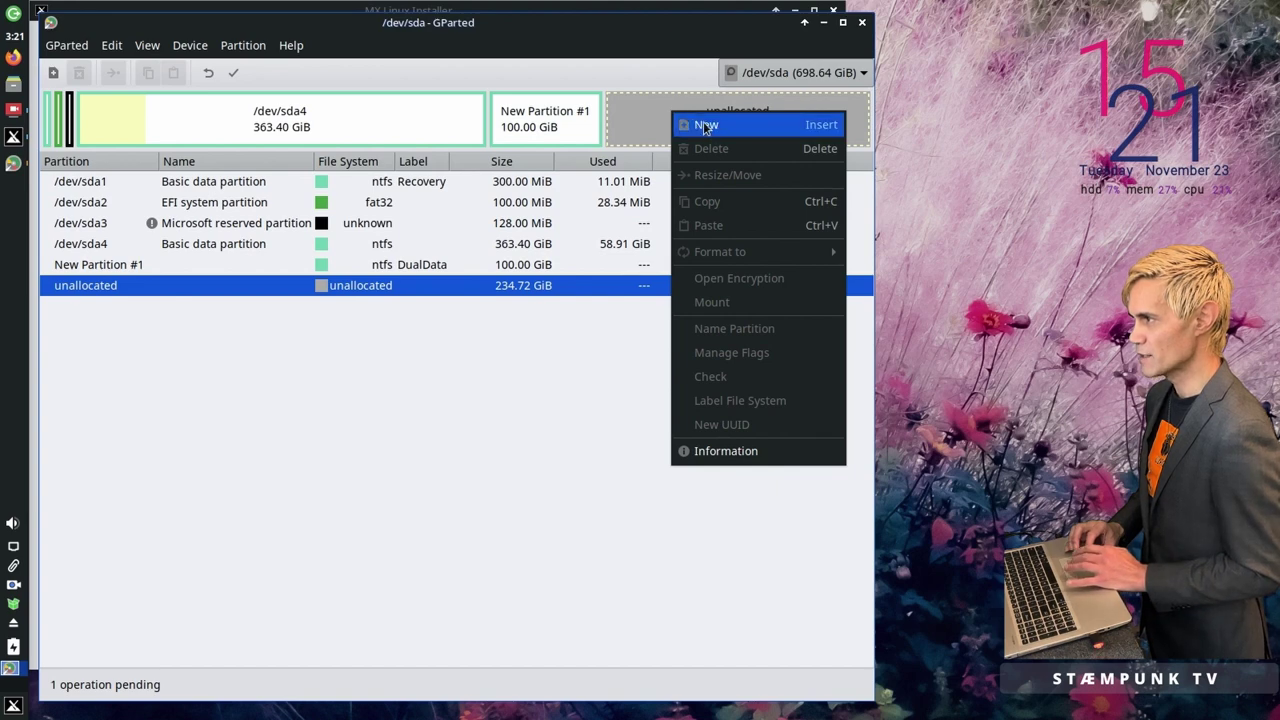
# Step: Choose New on the remaining 234.72 GiB unallocated space
pyautogui.click(705, 125)
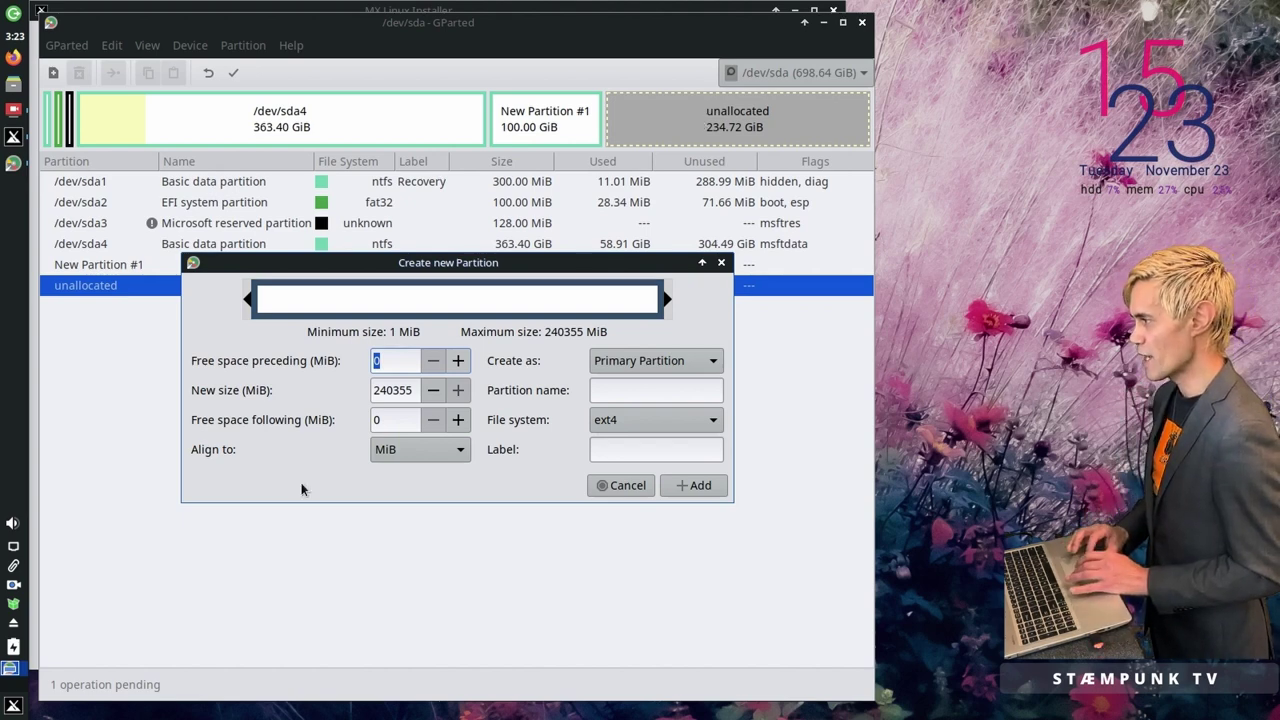
# Step: Search the Whisker menu for 'calcu' and launch Galculator beside the partition dialog
pyautogui.click(13, 707)
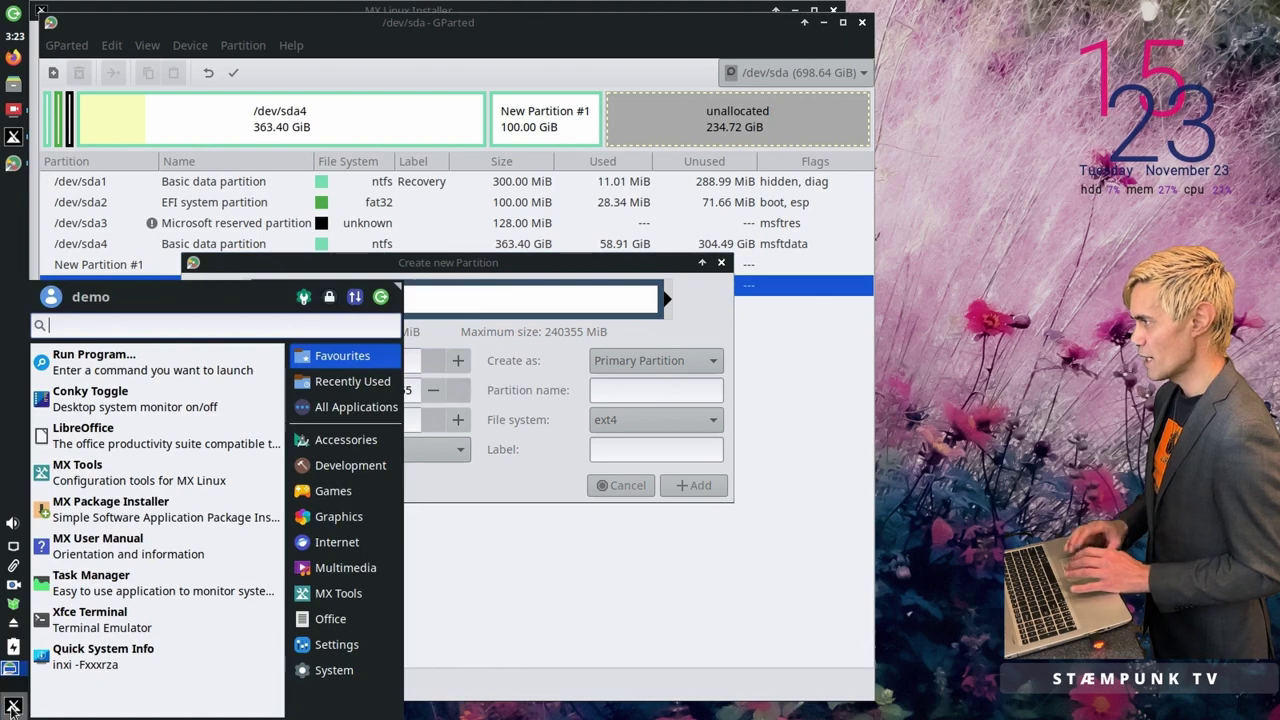
pyautogui.write('ca')
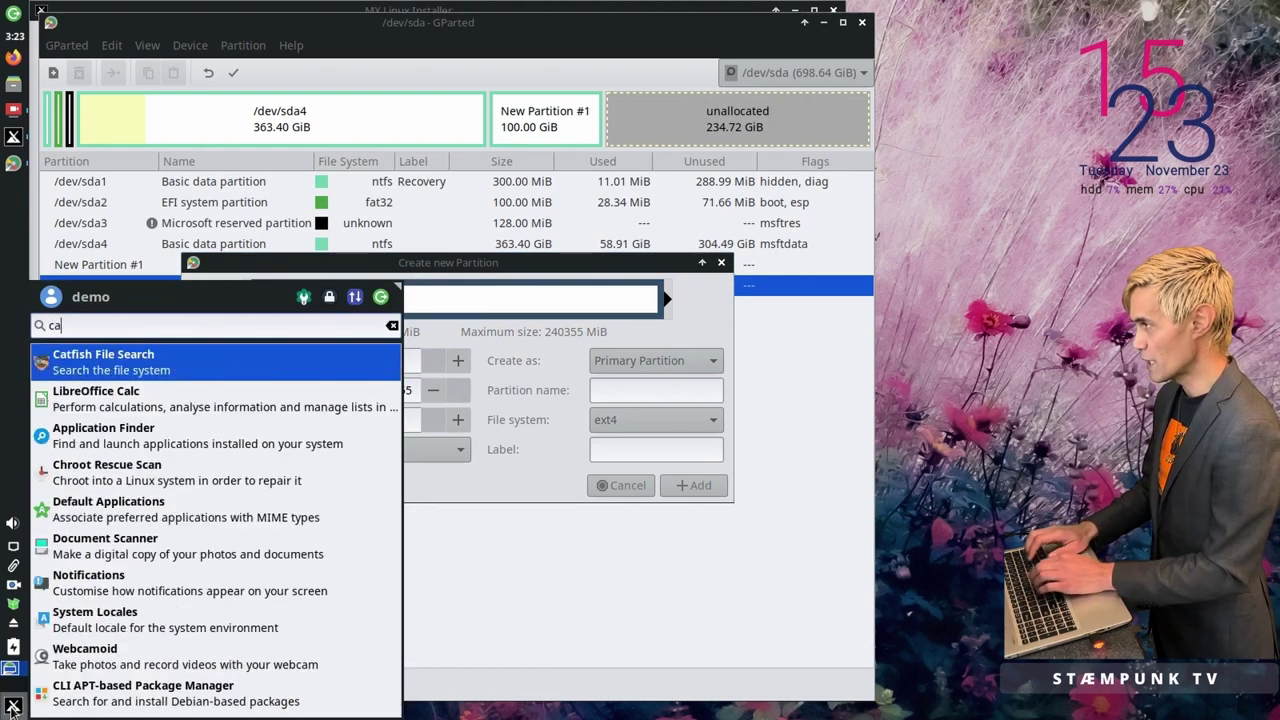
pyautogui.write('k')
pyautogui.press('BackSpace')
pyautogui.write('lcu')
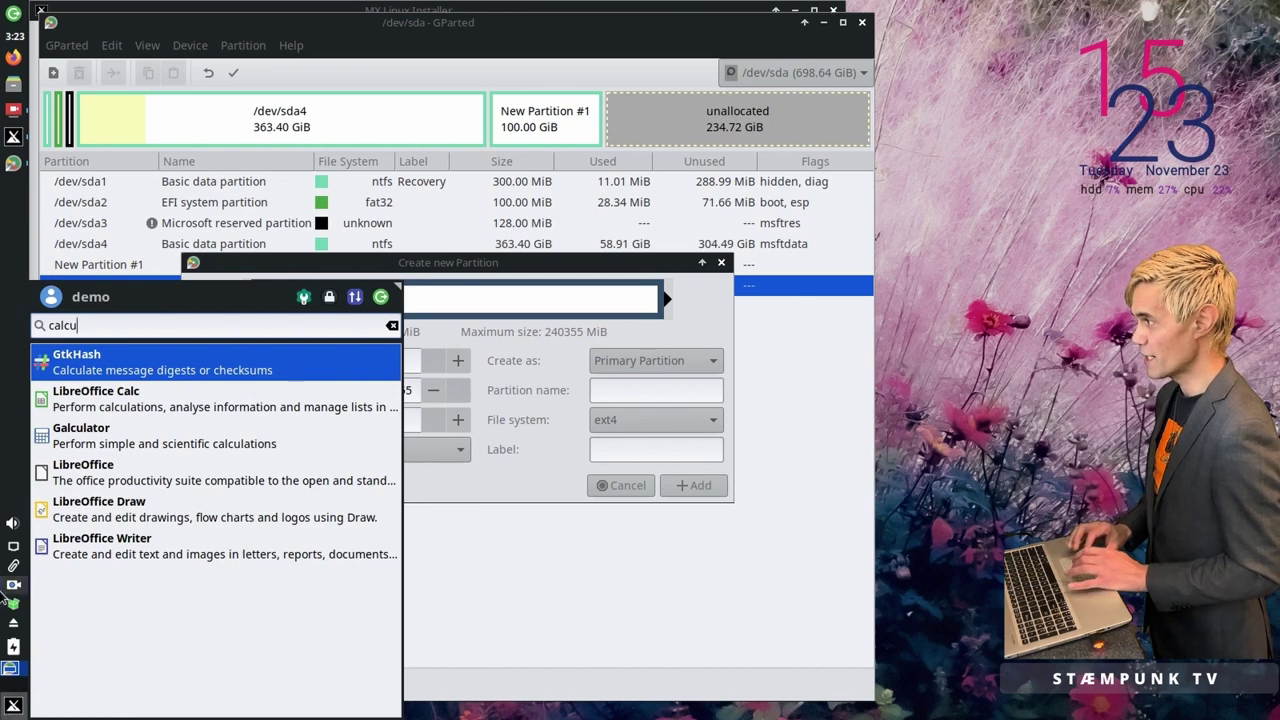
pyautogui.click(180, 452)
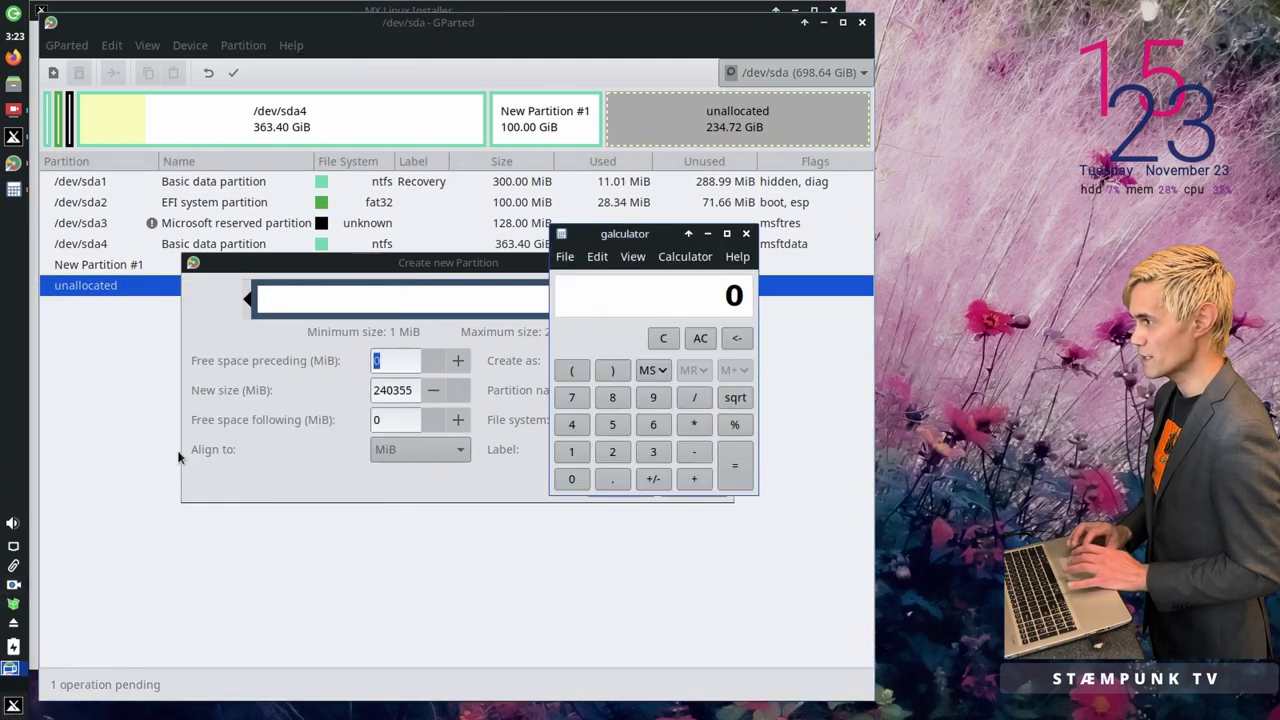
pyautogui.moveTo(632, 234); pyautogui.dragTo(530, 377)
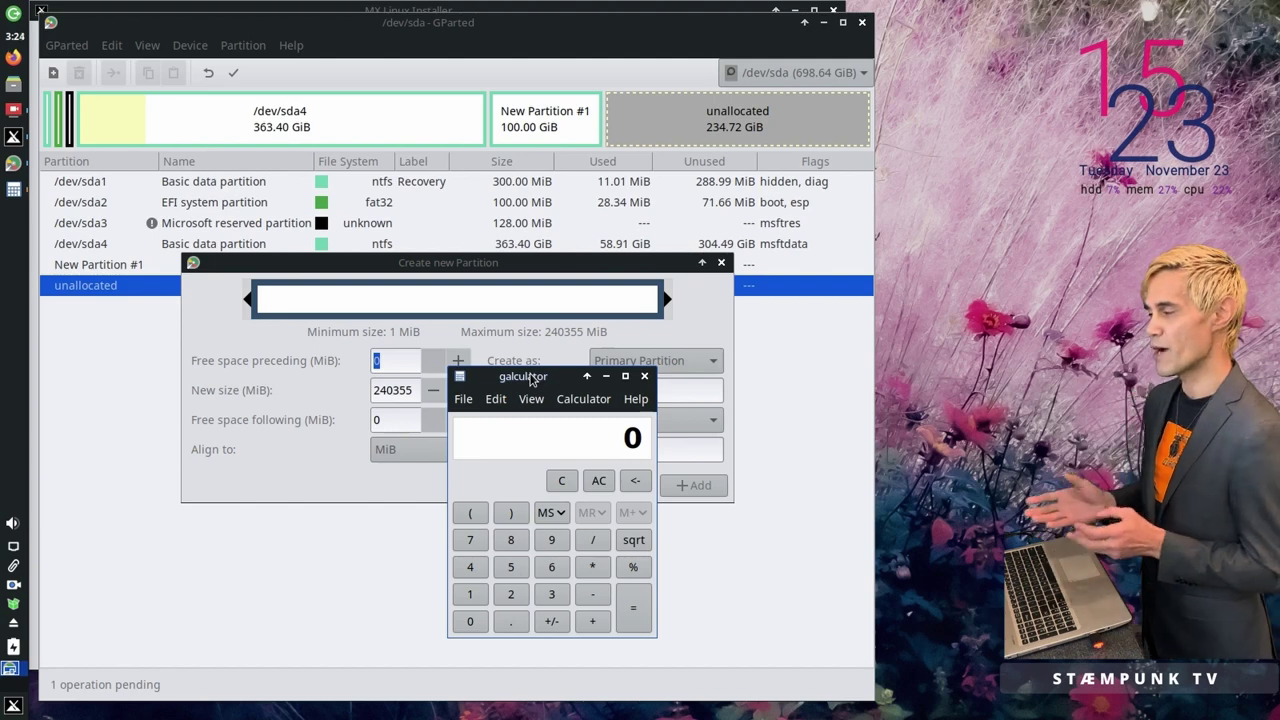
# Step: Compute 6 × 1024 = 6144 in Galculator, then return focus to the partition dialog
pyautogui.click(551, 567)
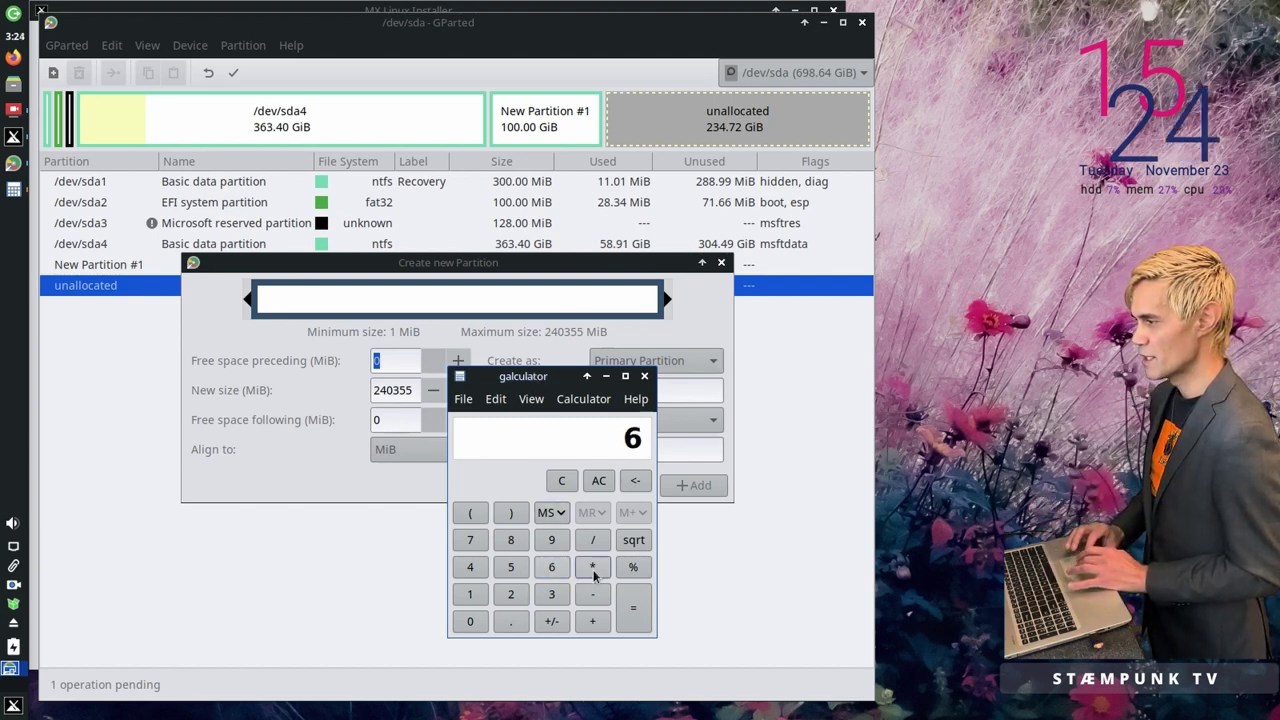
pyautogui.click(470, 594)
pyautogui.click(470, 621)
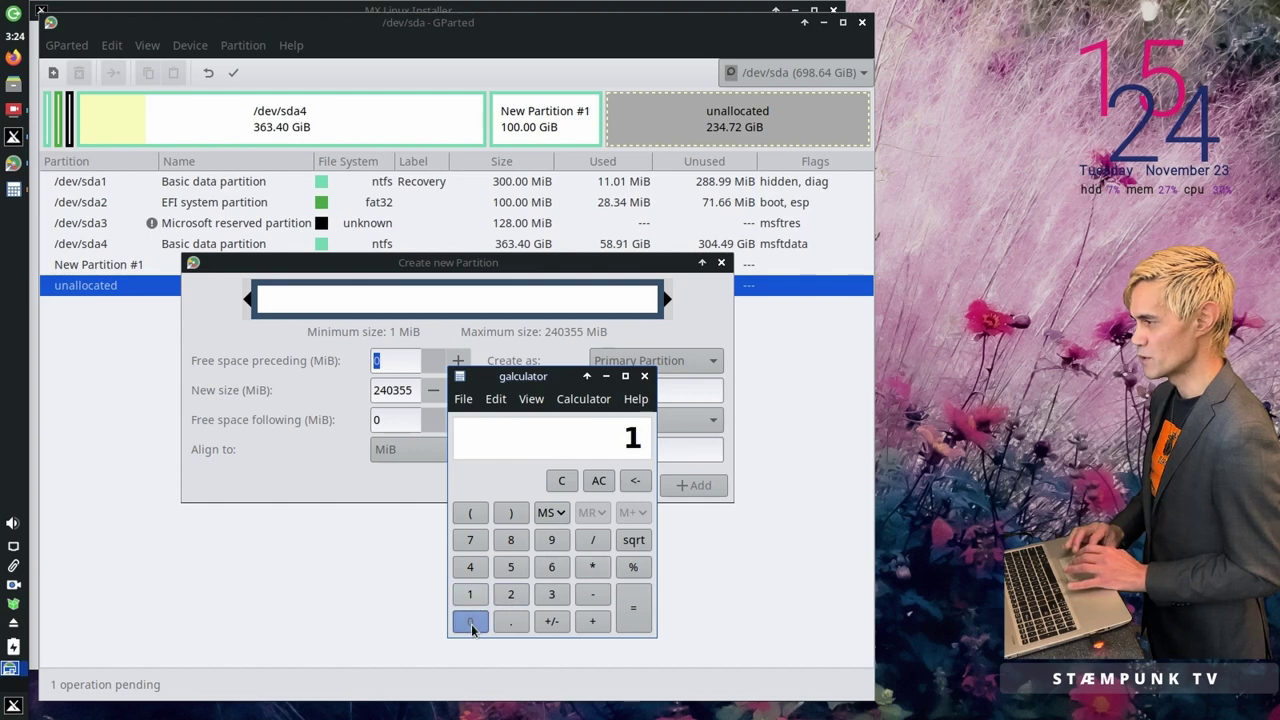
pyautogui.click(511, 596)
pyautogui.click(470, 568)
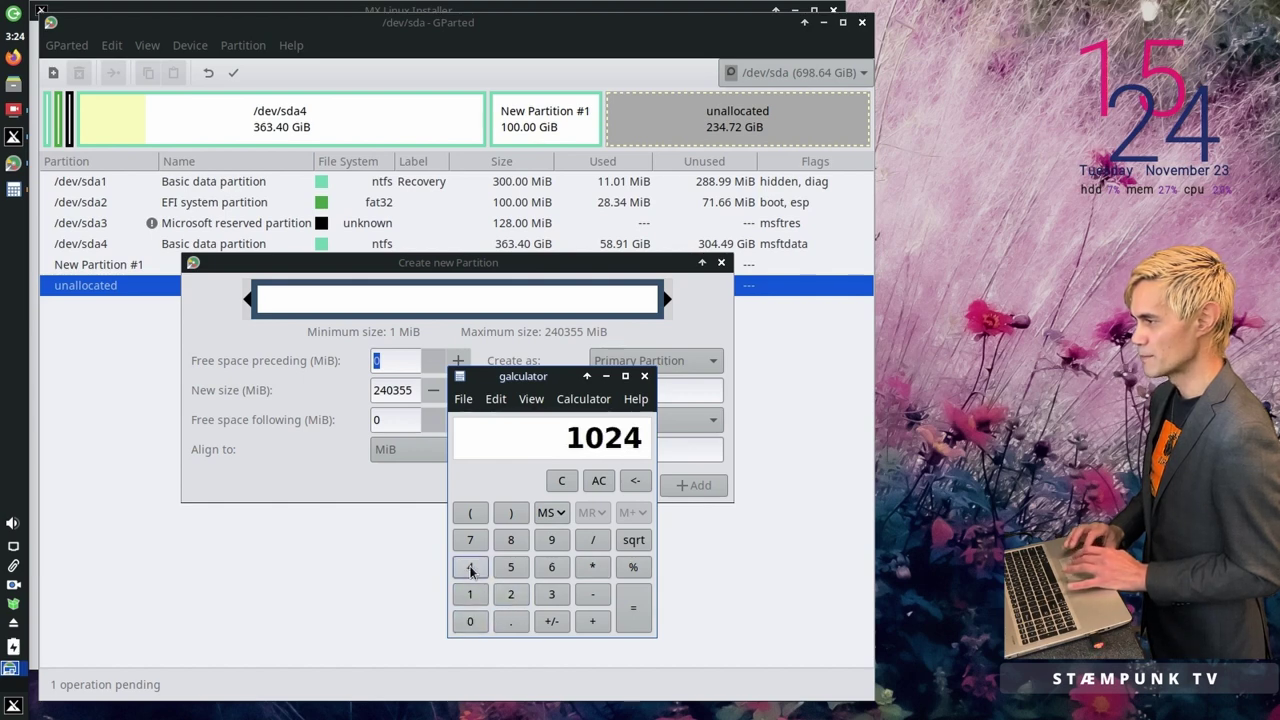
pyautogui.click(641, 610)
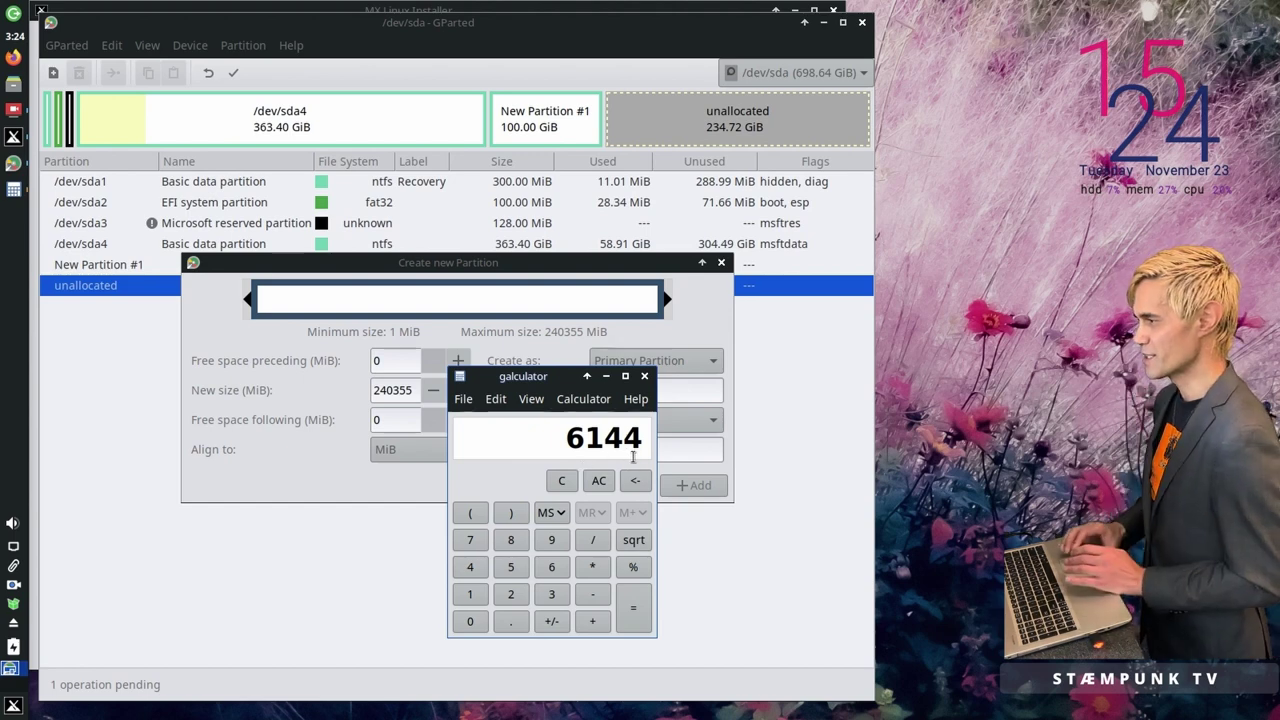
pyautogui.moveTo(551, 383); pyautogui.dragTo(858, 36)
pyautogui.click(565, 270)
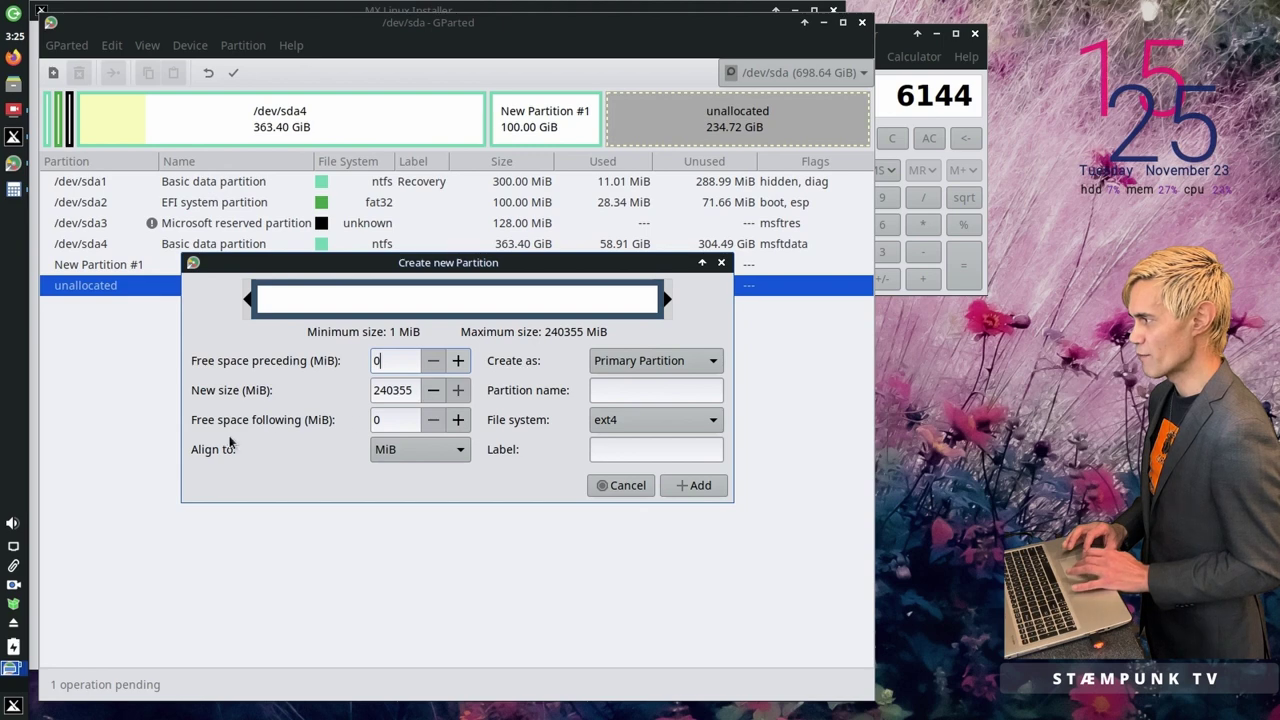
# Step: Set 6144 MiB free space following the new partition and choose btrfs as its file system
pyautogui.click(401, 421)
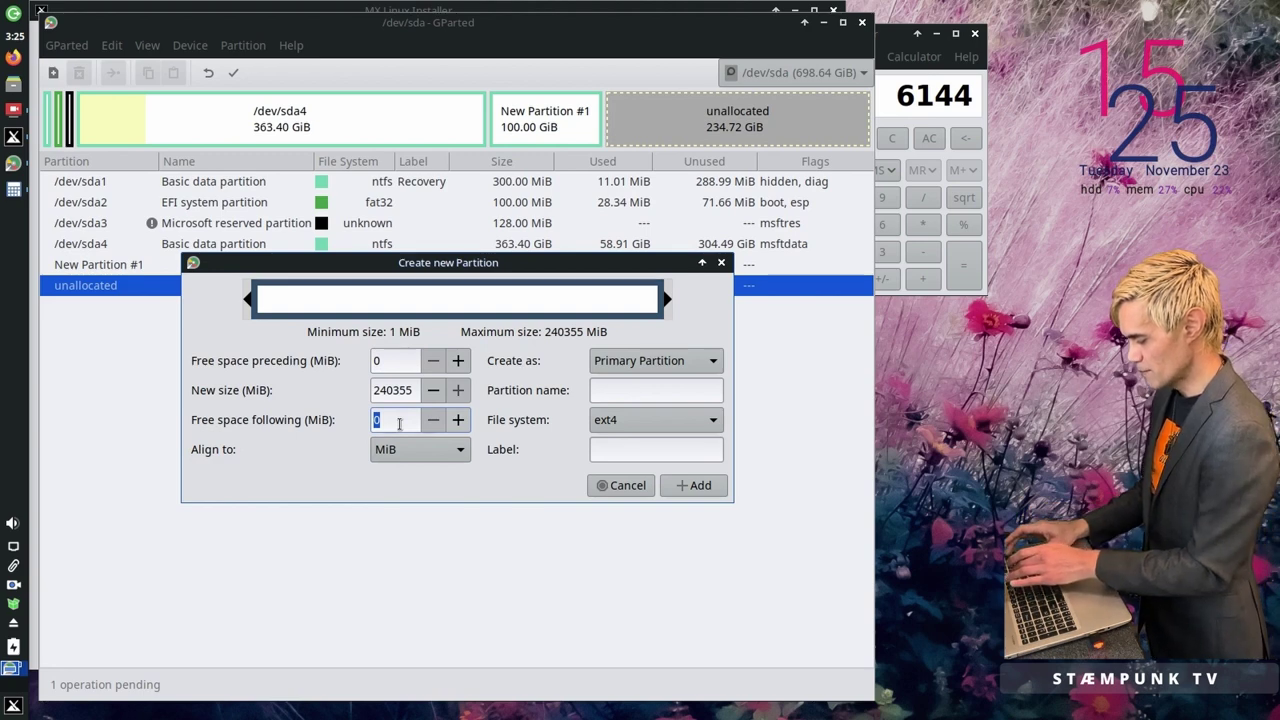
pyautogui.write('6144')
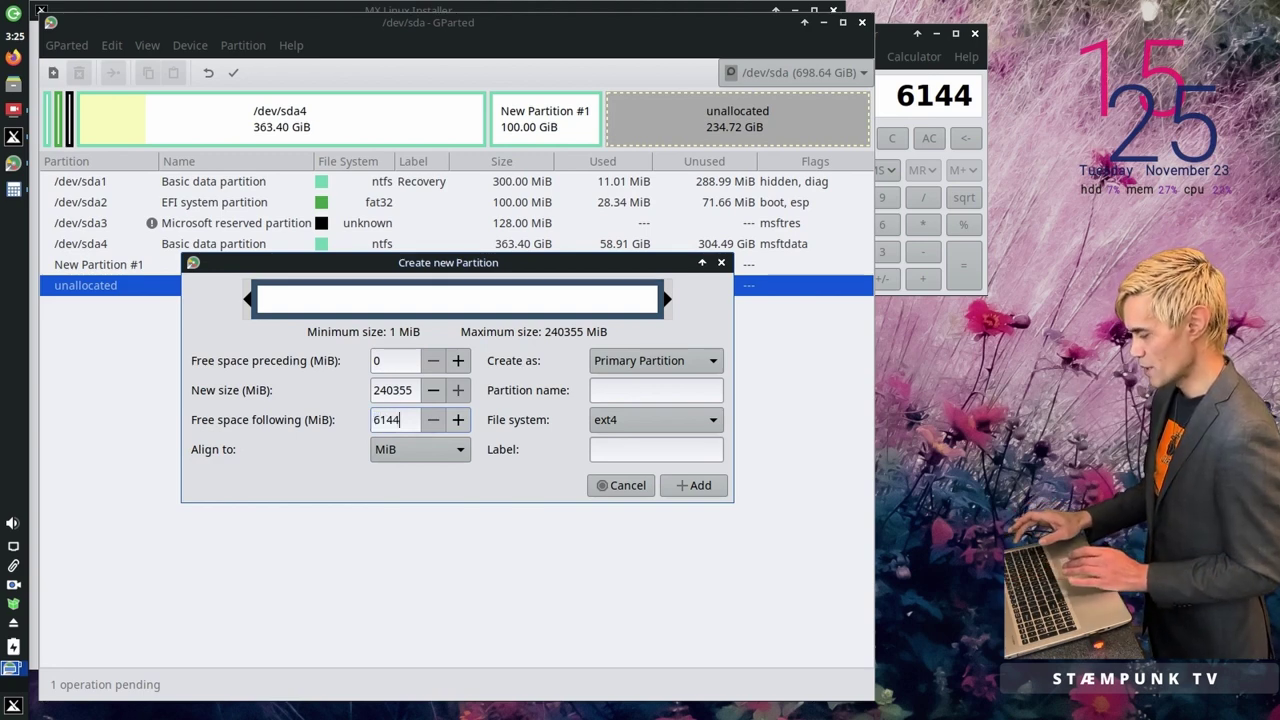
pyautogui.press('Tab')
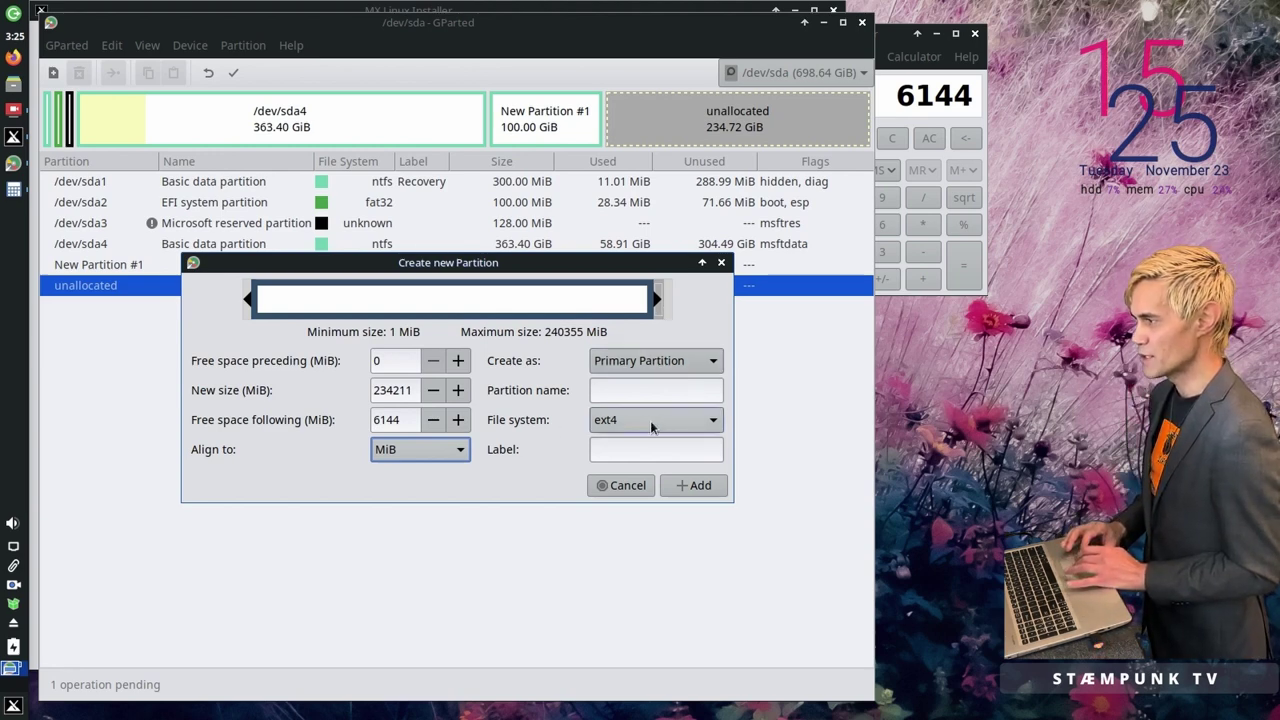
pyautogui.click(703, 421)
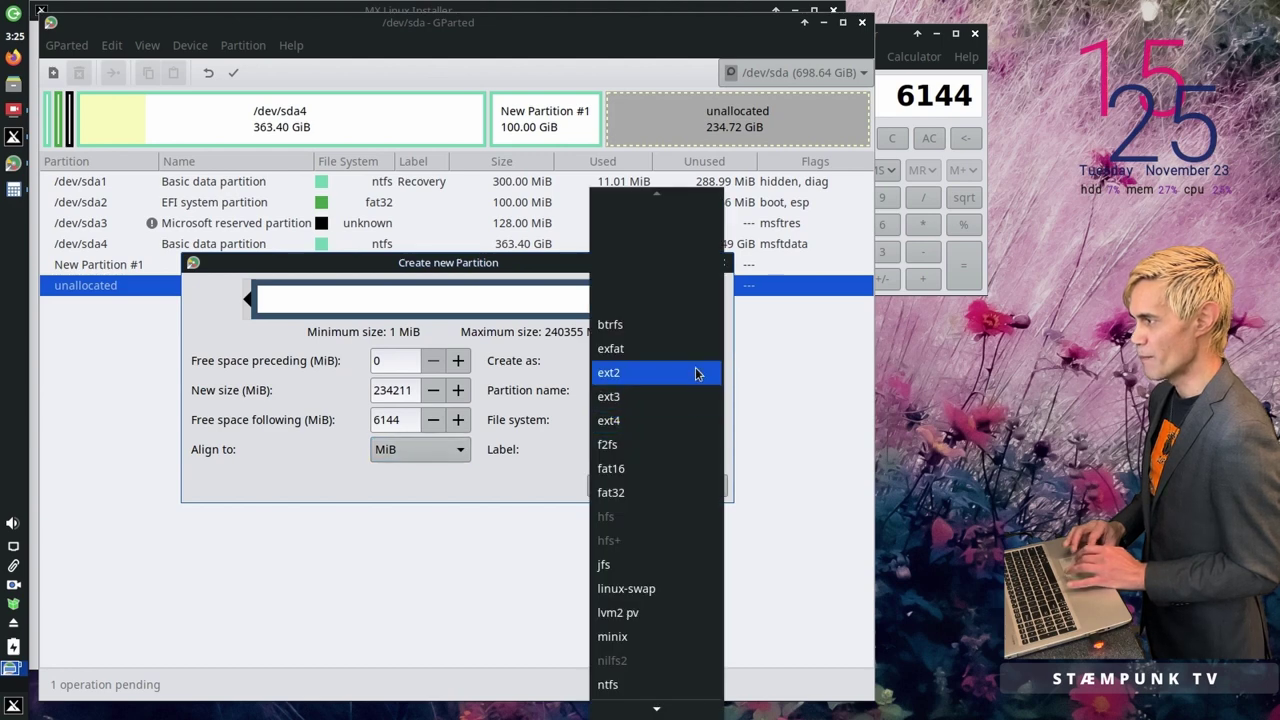
pyautogui.click(697, 323)
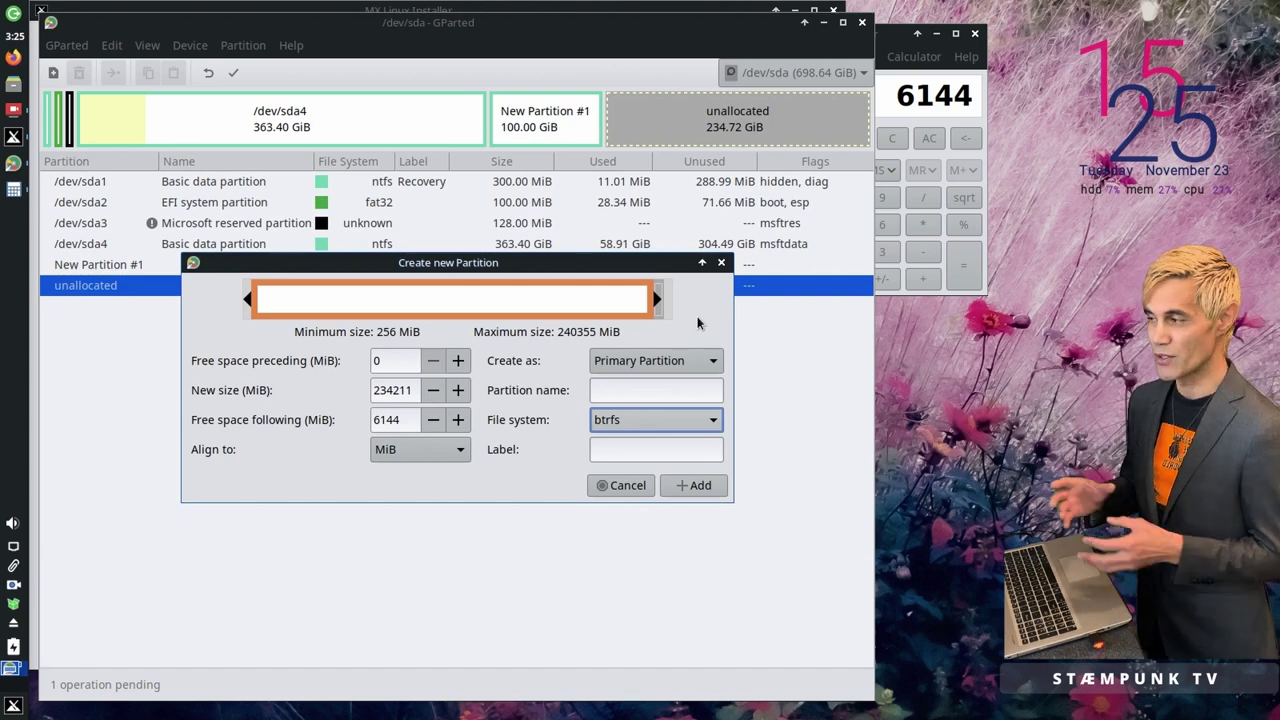
# Step: Settle on btrfs after briefly trying ext4, label the partition MX-21, and queue it
pyautogui.click(707, 423)
pyautogui.click(676, 515)
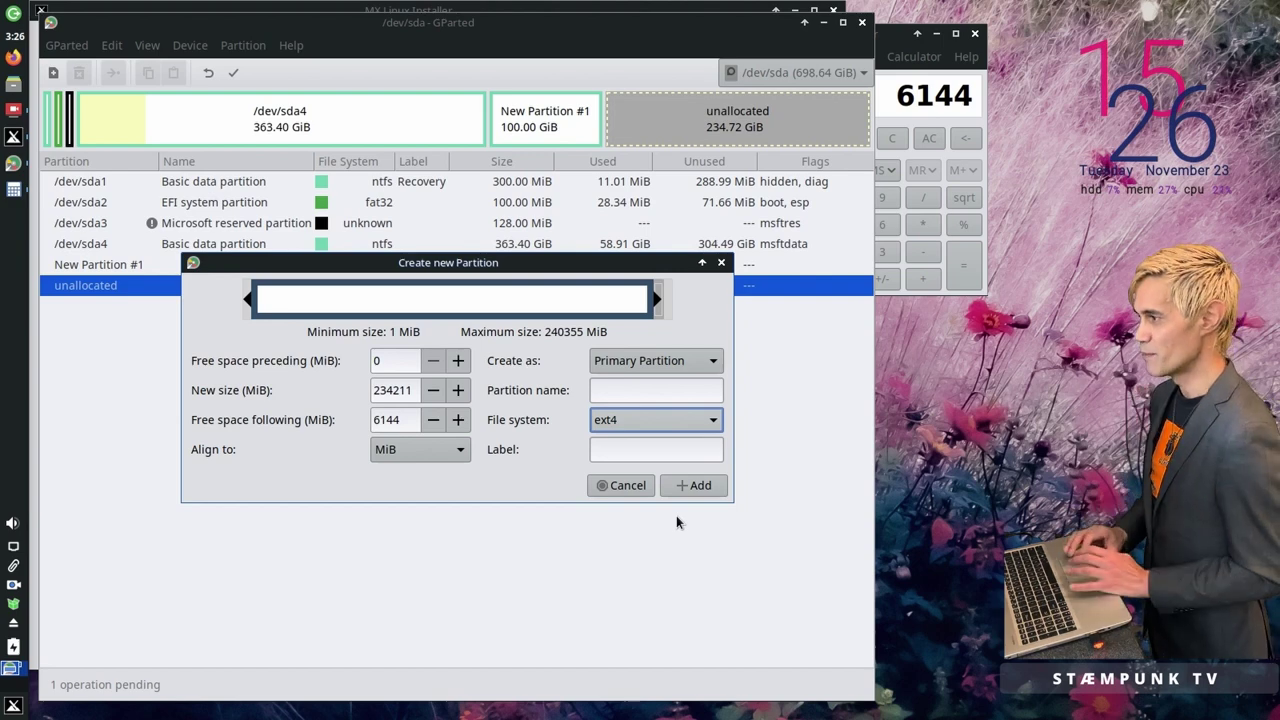
pyautogui.click(708, 420)
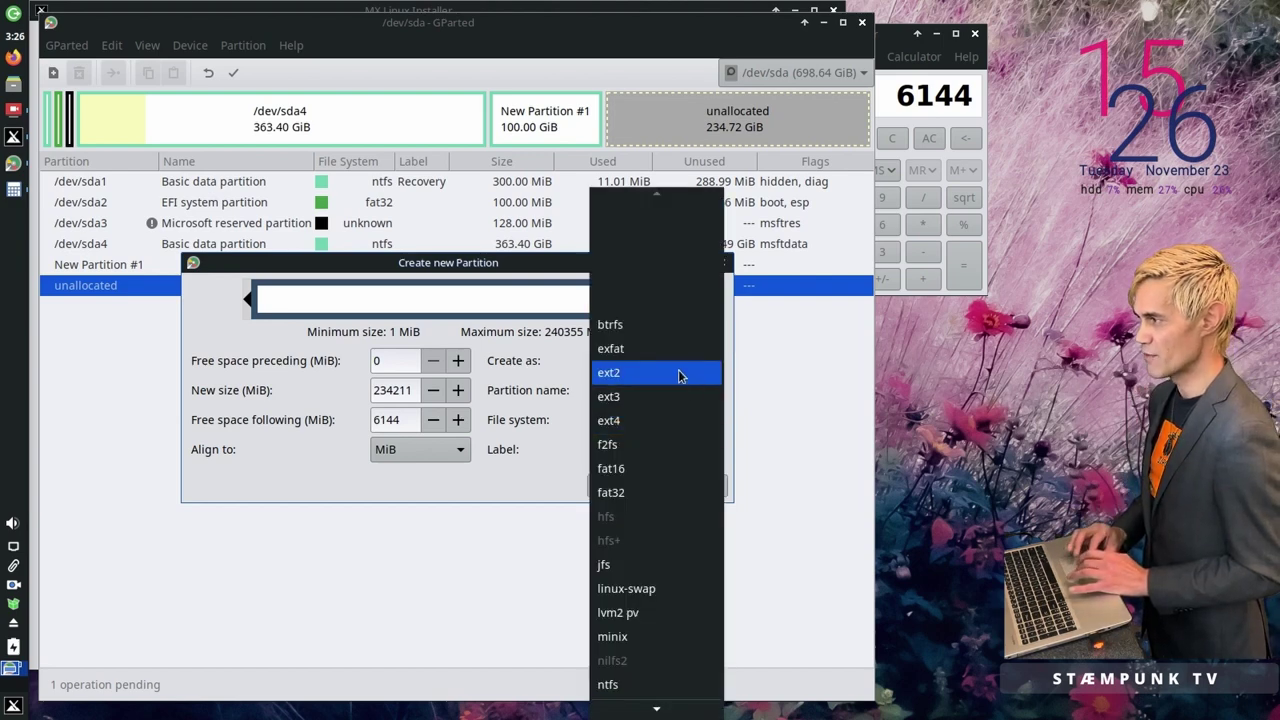
pyautogui.click(679, 322)
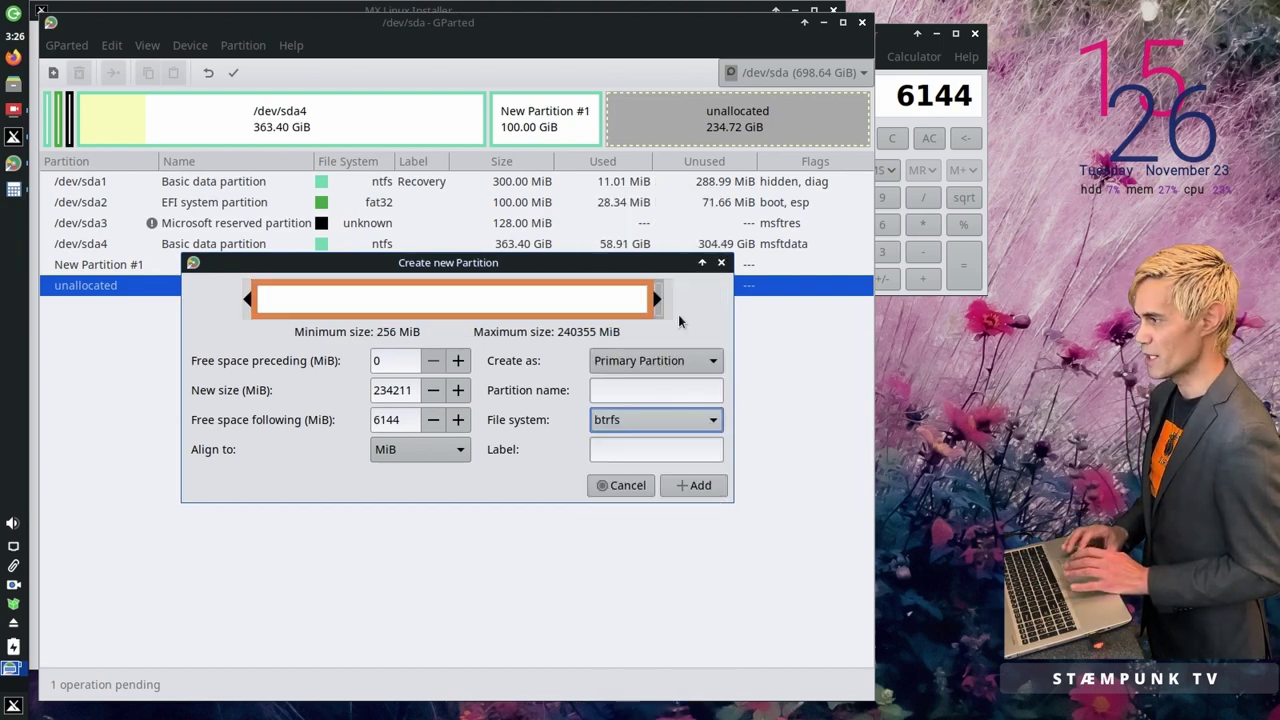
pyautogui.click(671, 455)
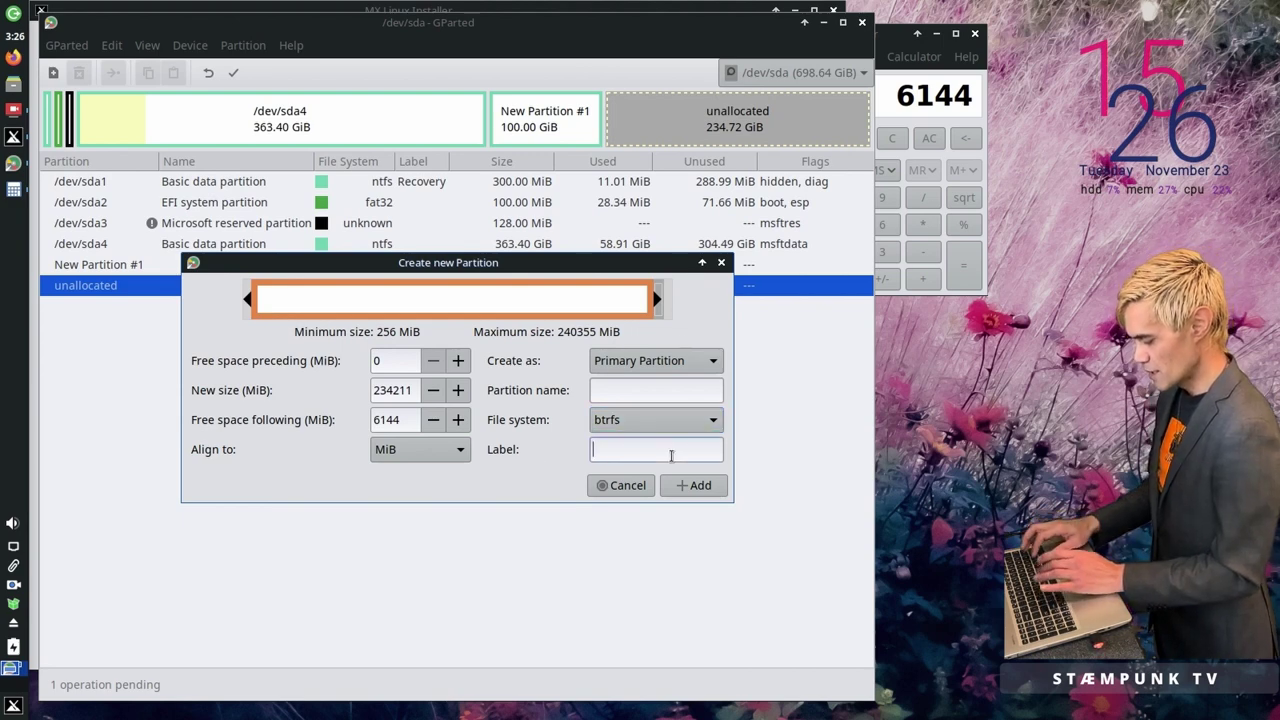
pyautogui.write('MX-21')
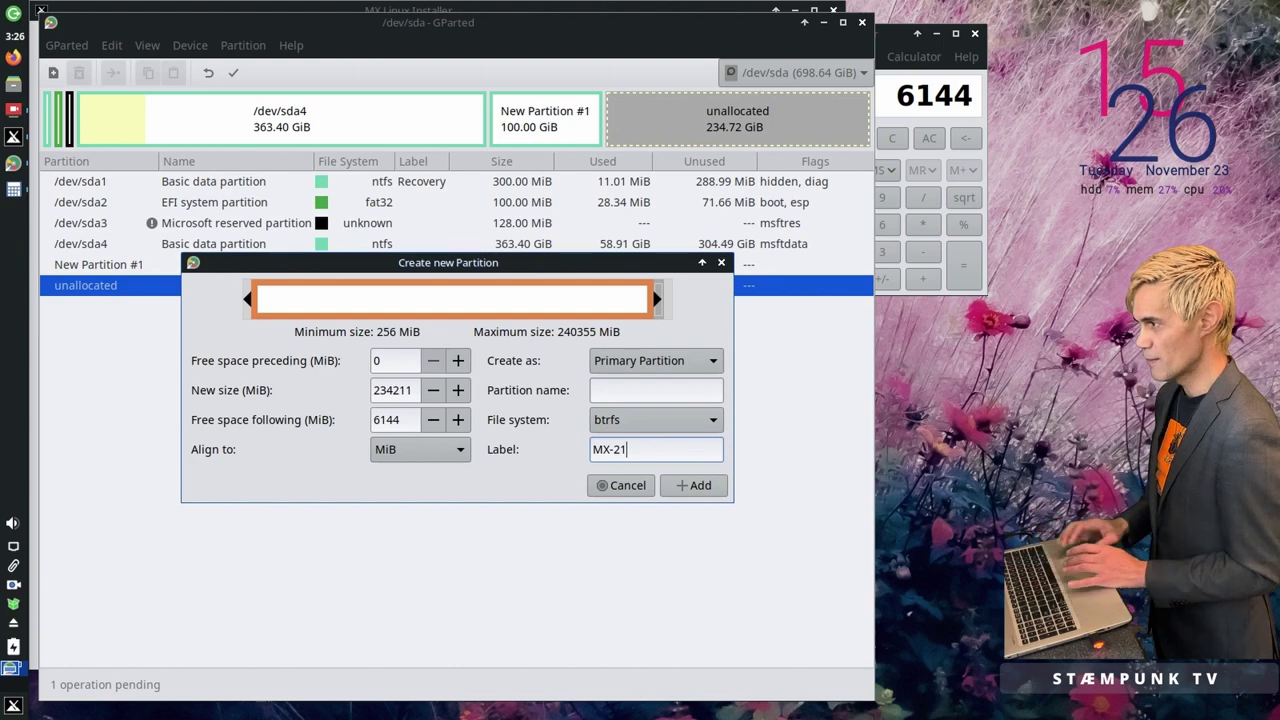
pyautogui.click(697, 485)
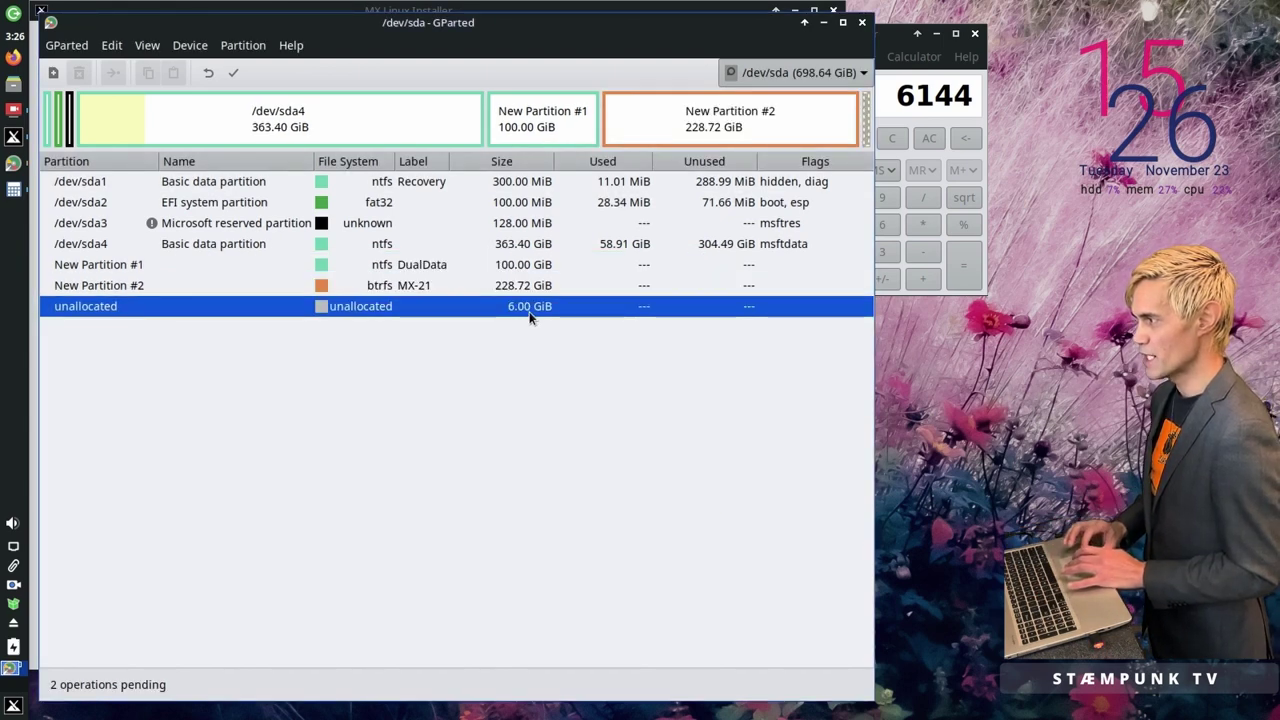
# Step: Create a 6.00 GiB linux-swap partition labelled mx-swap in the leftover unallocated space
pyautogui.rightClick(866, 132)
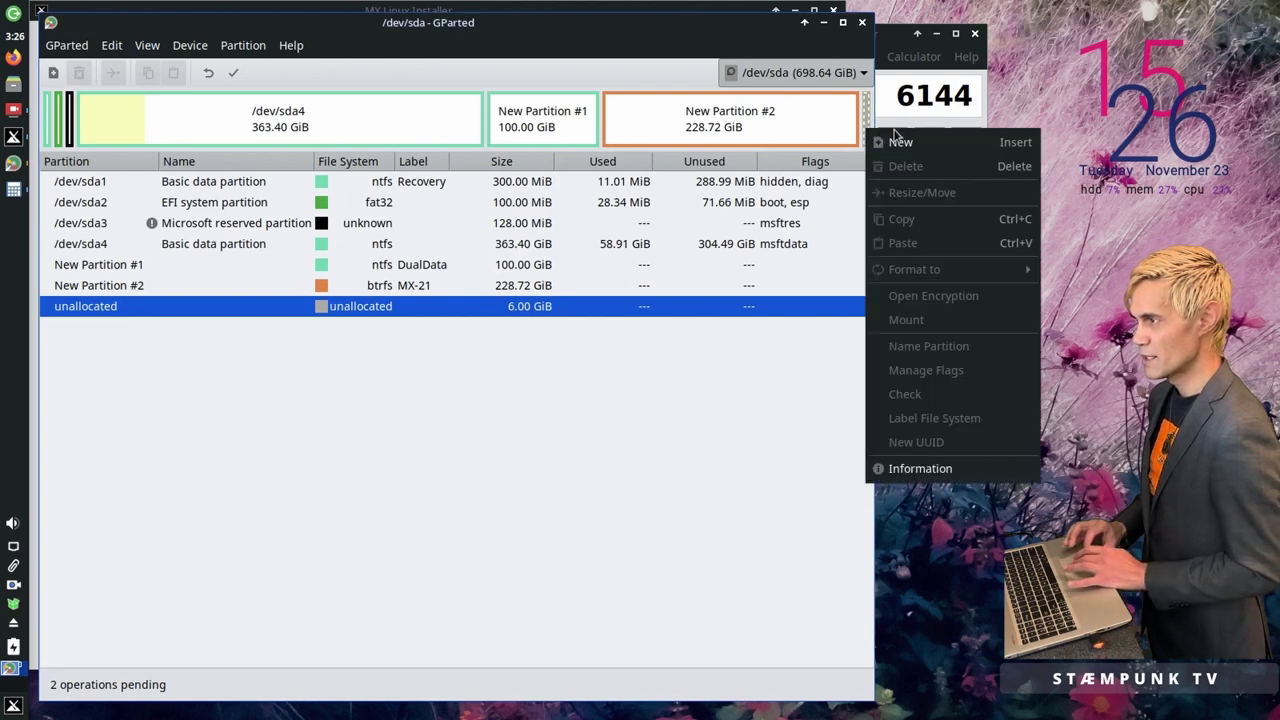
pyautogui.click(900, 143)
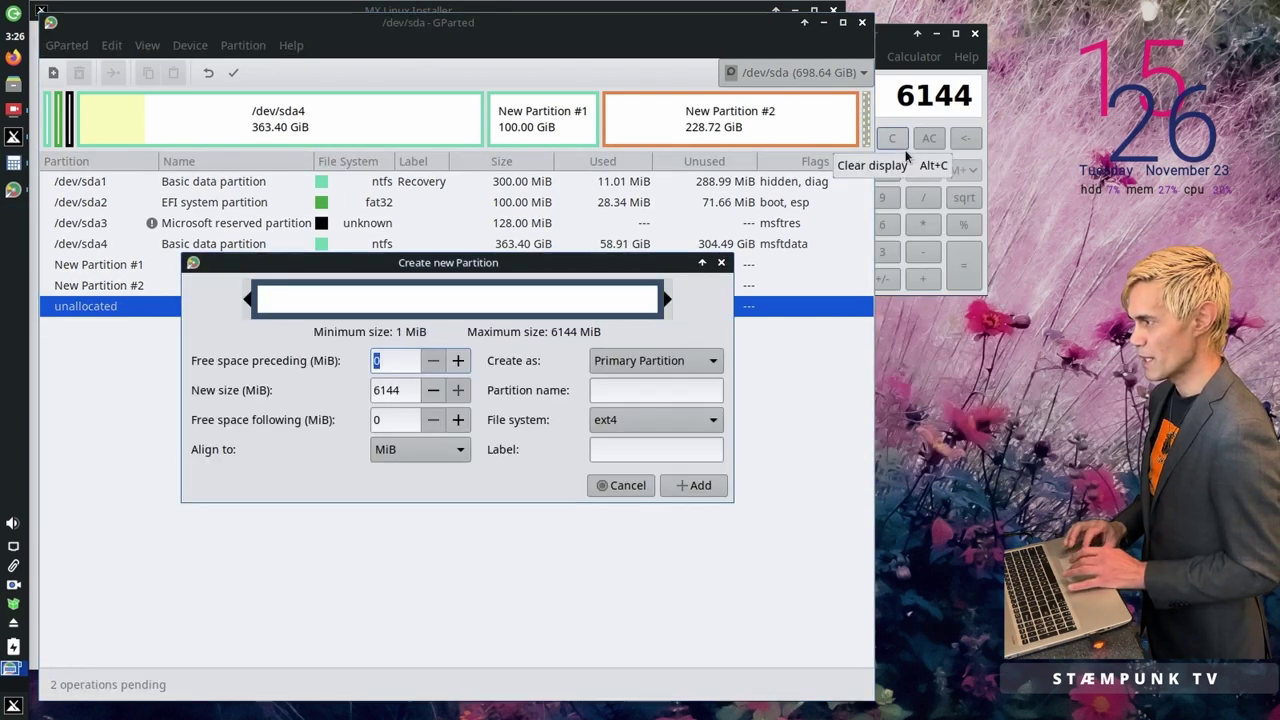
pyautogui.click(697, 427)
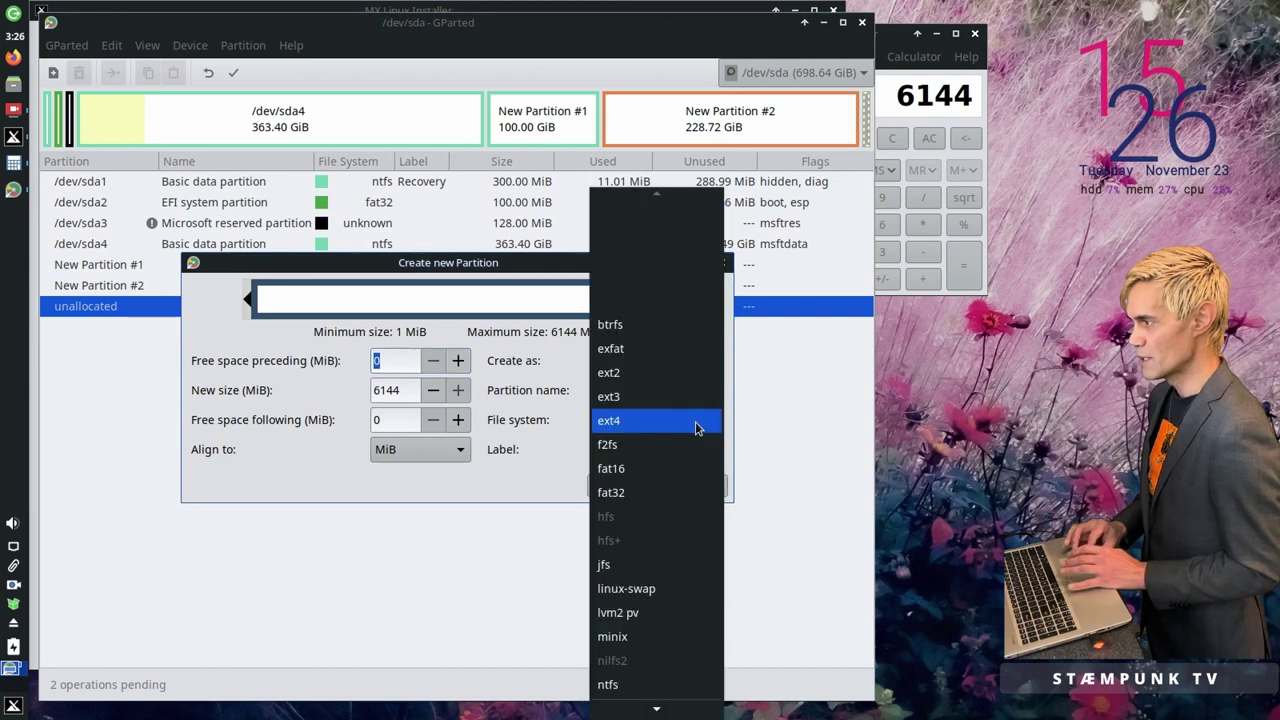
pyautogui.click(685, 590)
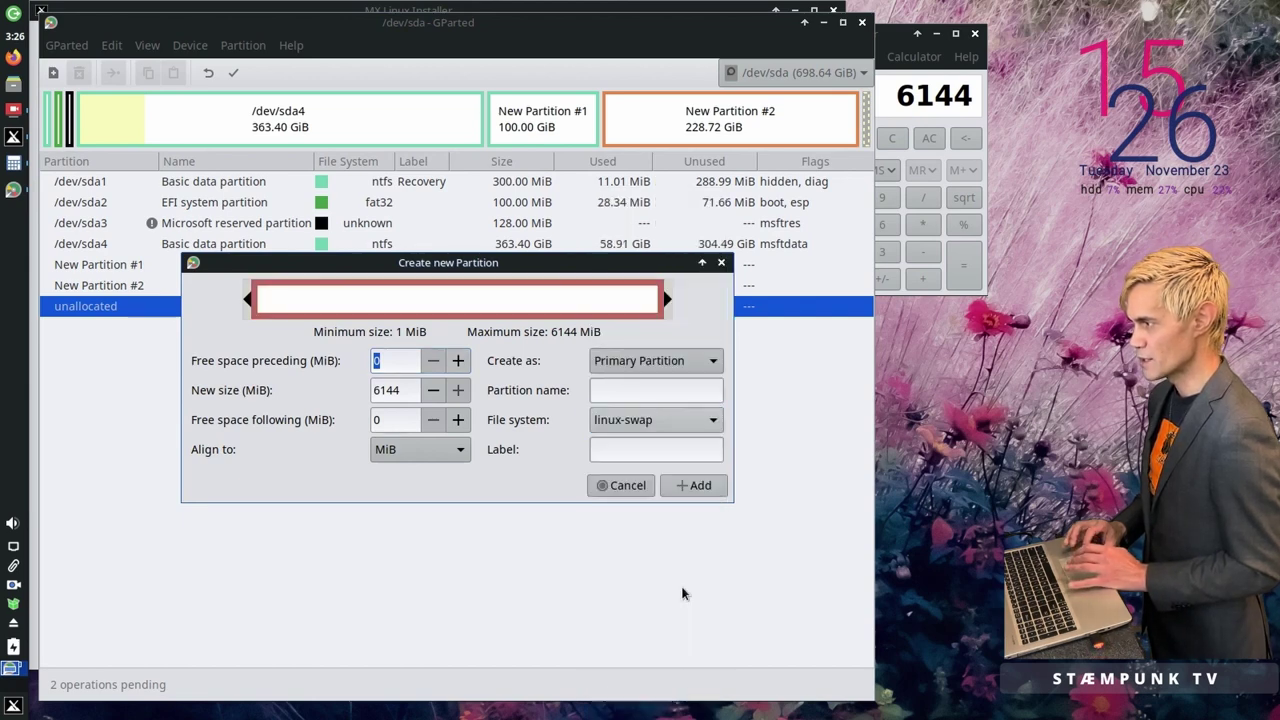
pyautogui.click(683, 449)
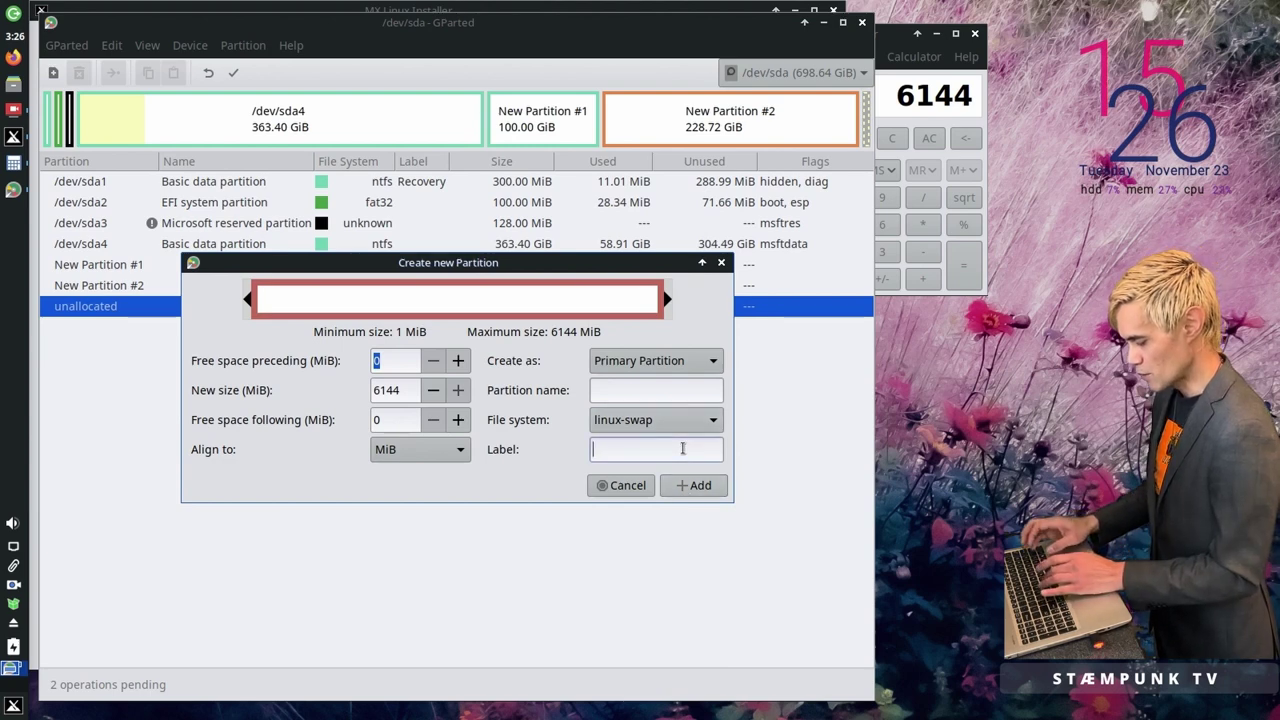
pyautogui.write('mx-swap')
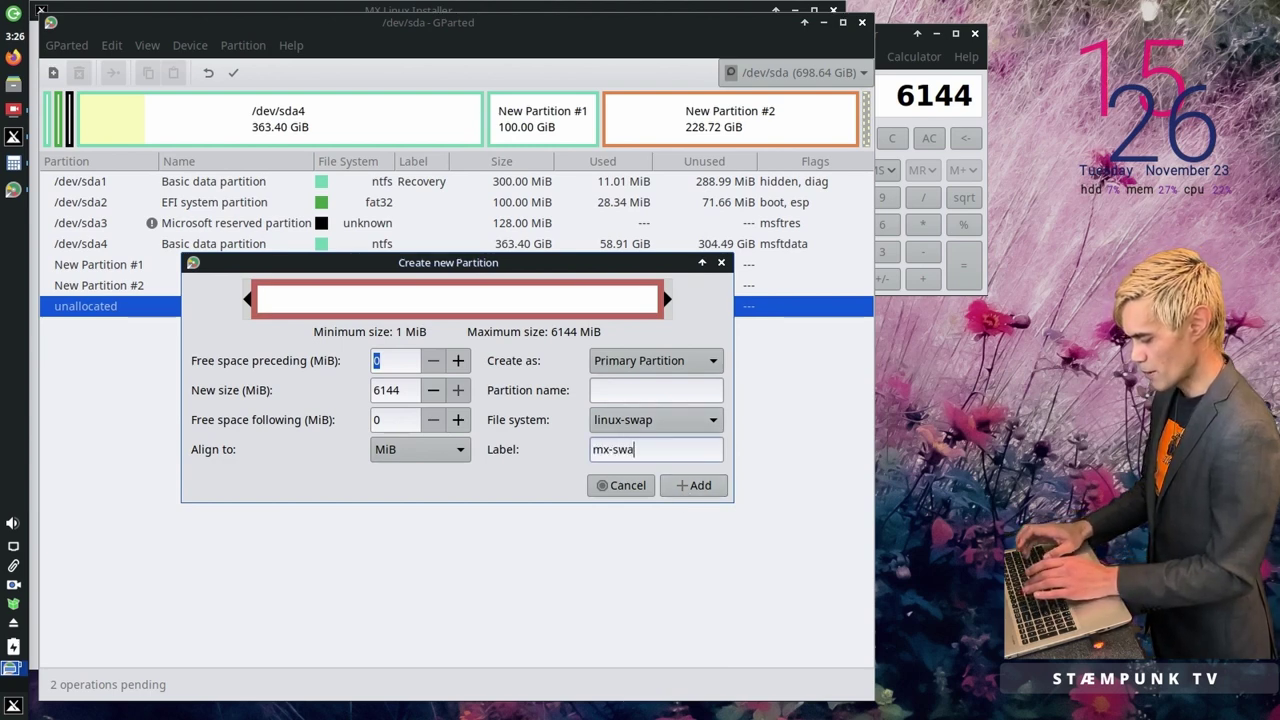
pyautogui.click(700, 486)
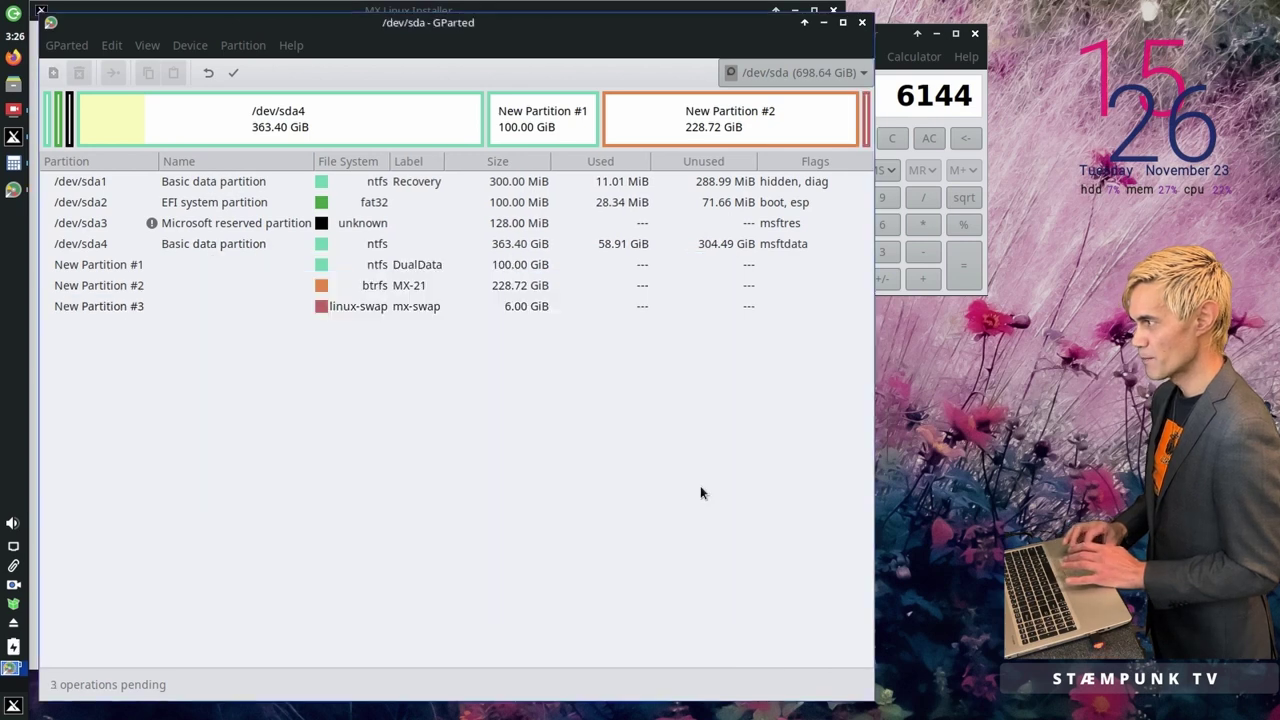
# Step: Review the three new partitions: DualData, MX-21 and mx-swap
pyautogui.click(446, 312)
pyautogui.click(418, 264)
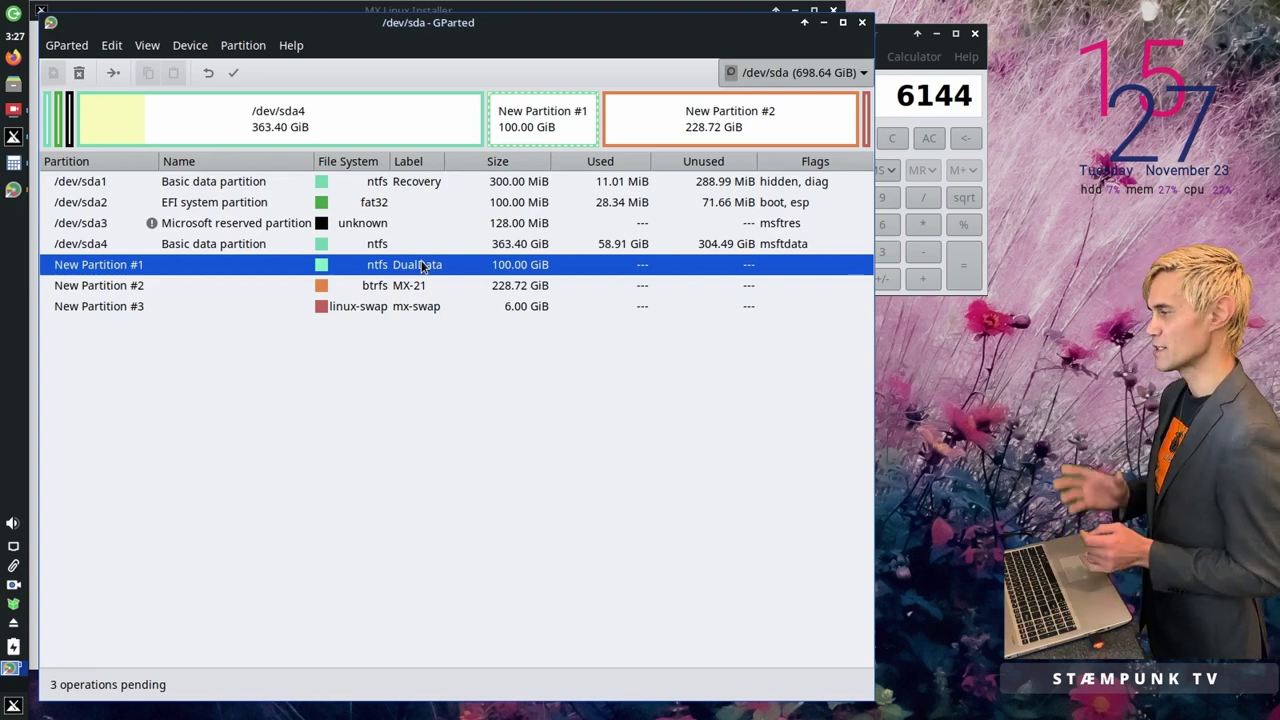
pyautogui.click(405, 286)
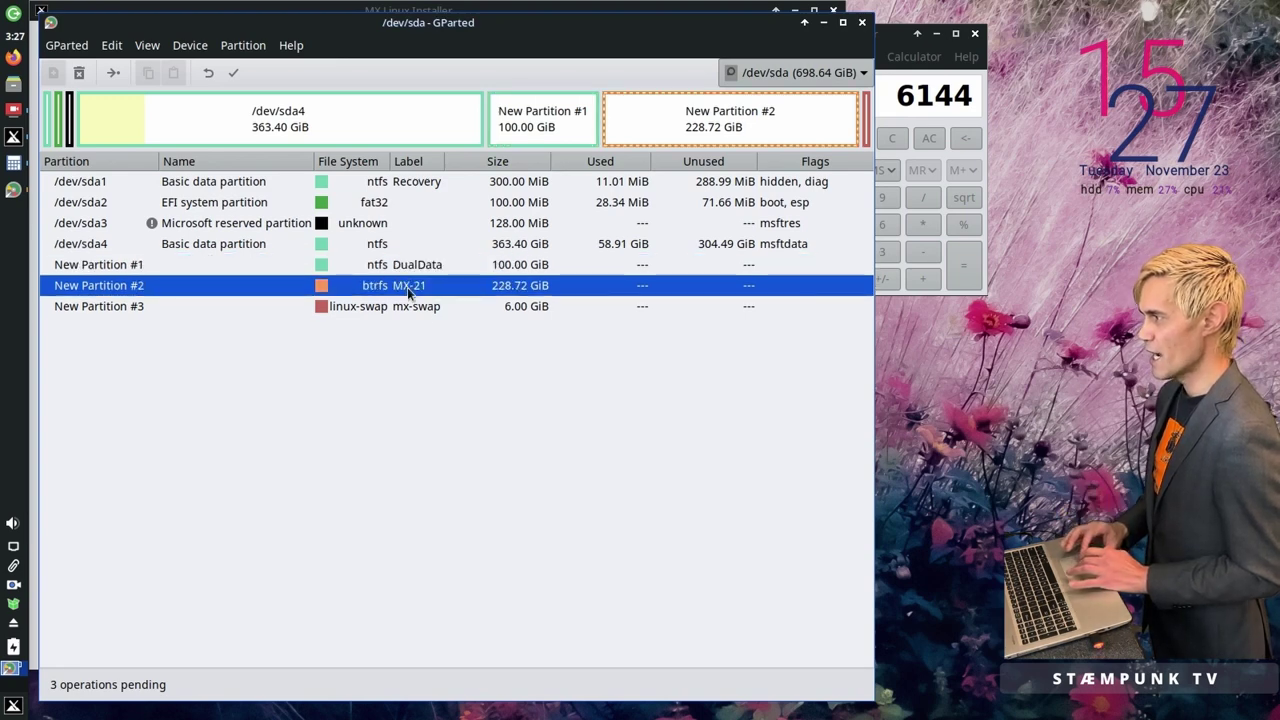
pyautogui.click(415, 310)
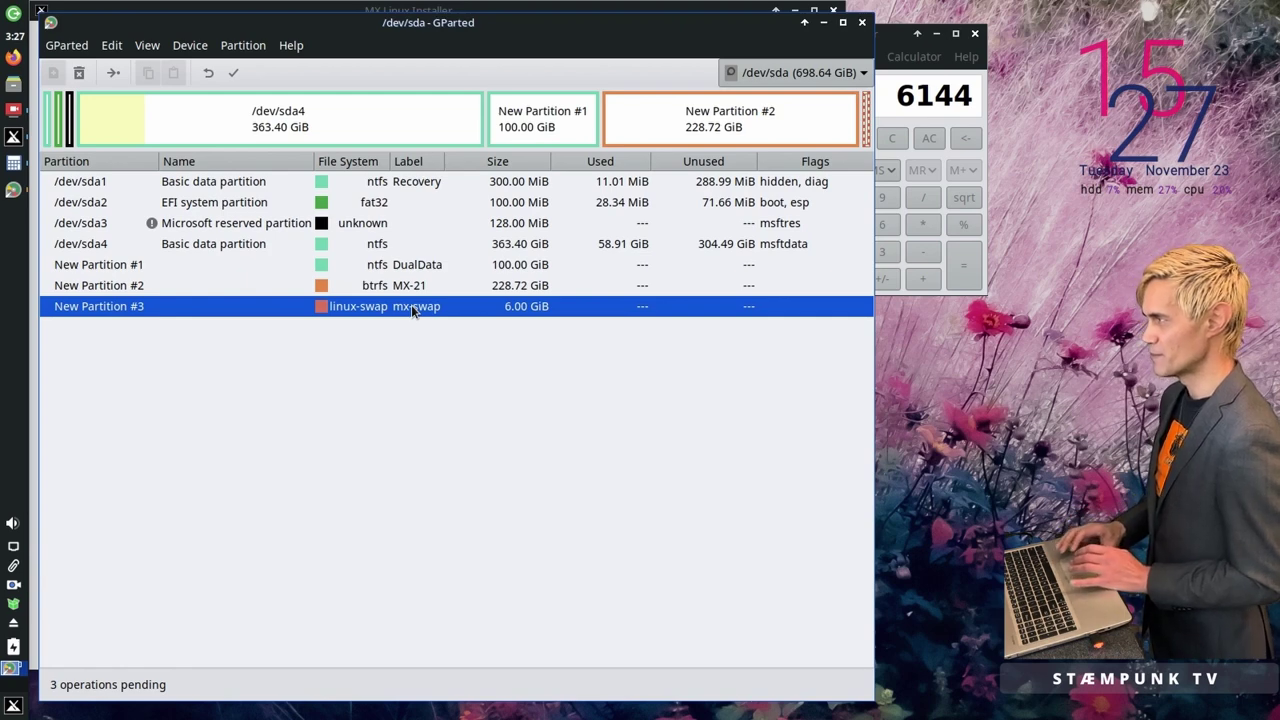
# Step: Write the three queued operations to disk, then dismiss the report and close GParted
pyautogui.click(238, 72)
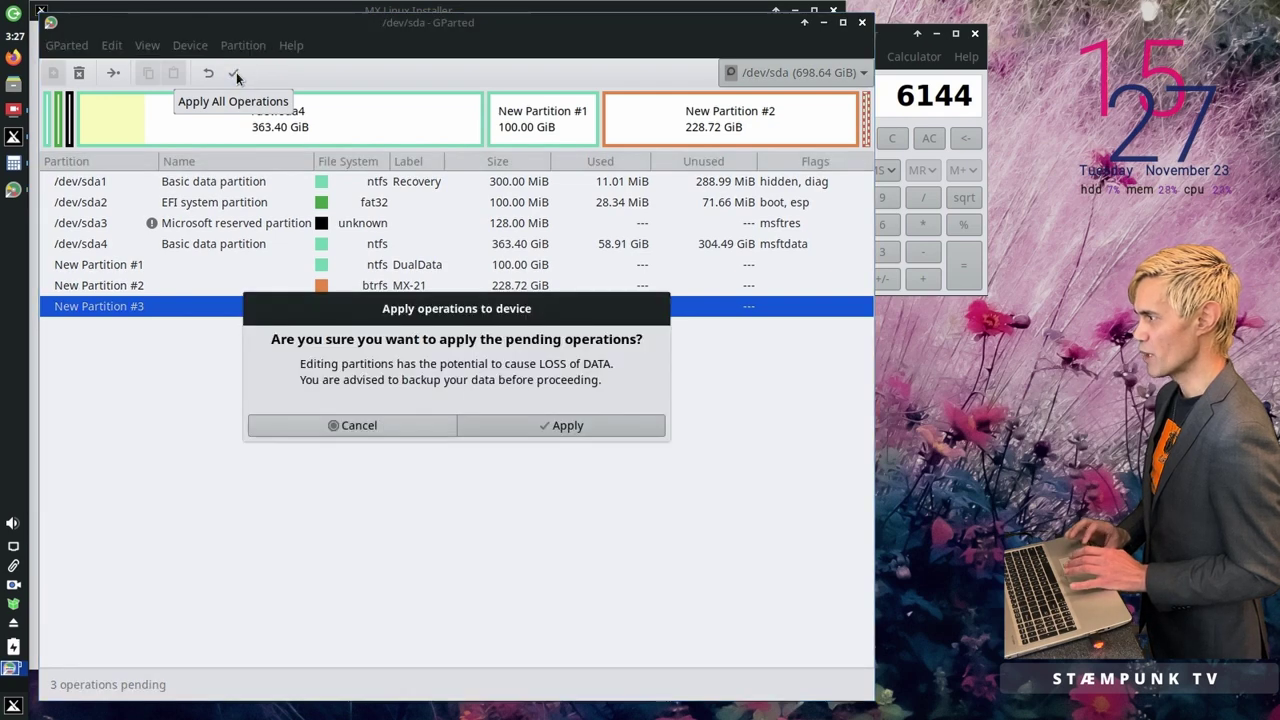
pyautogui.click(520, 430)
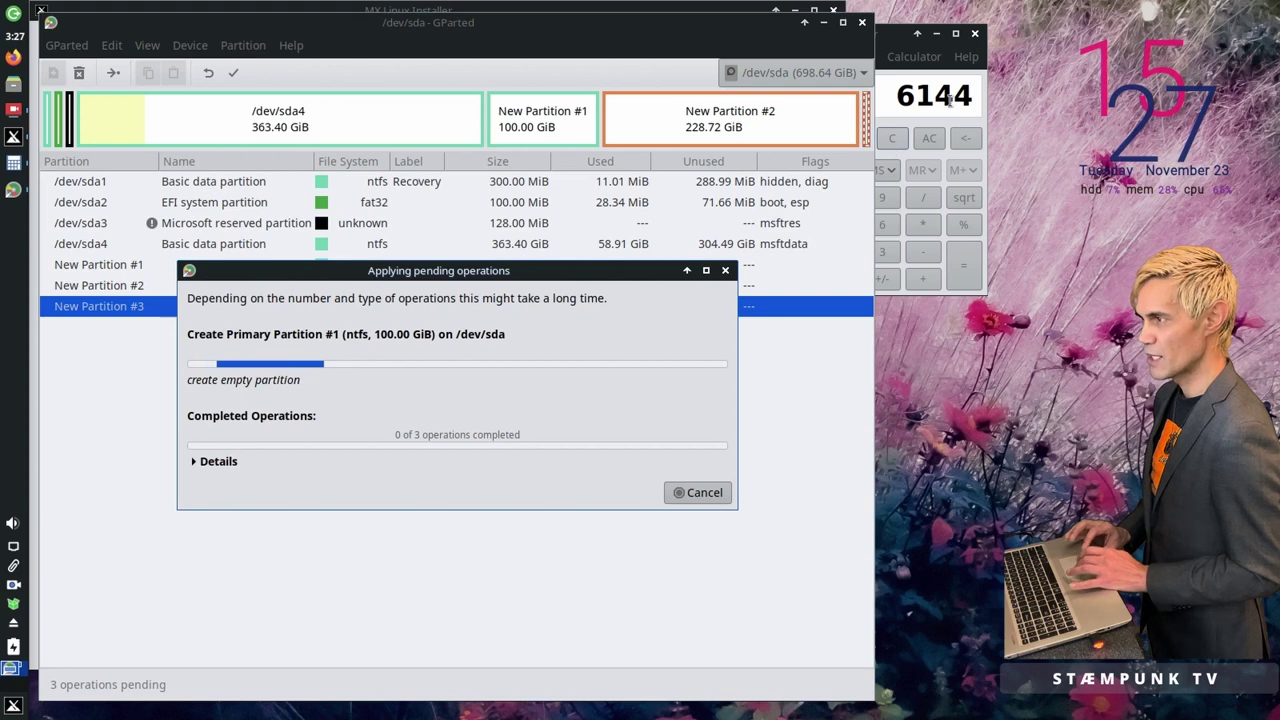
pyautogui.click(976, 35)
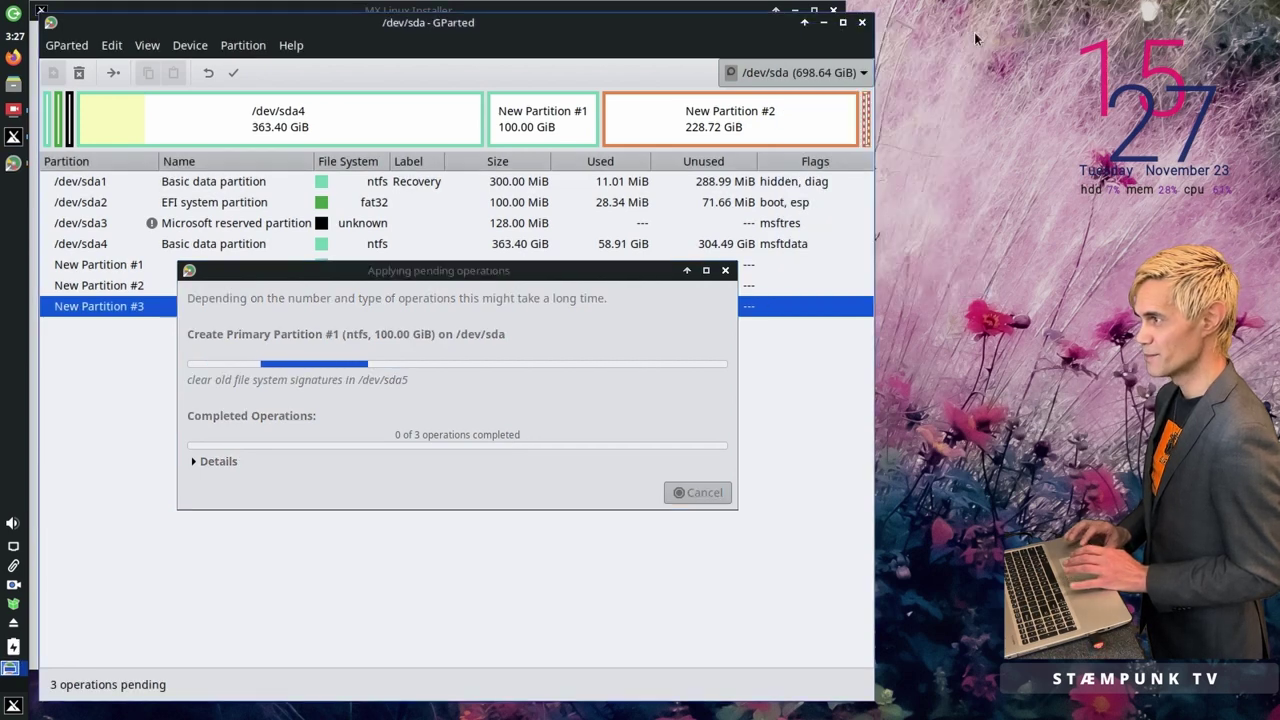
pyautogui.click(548, 270)
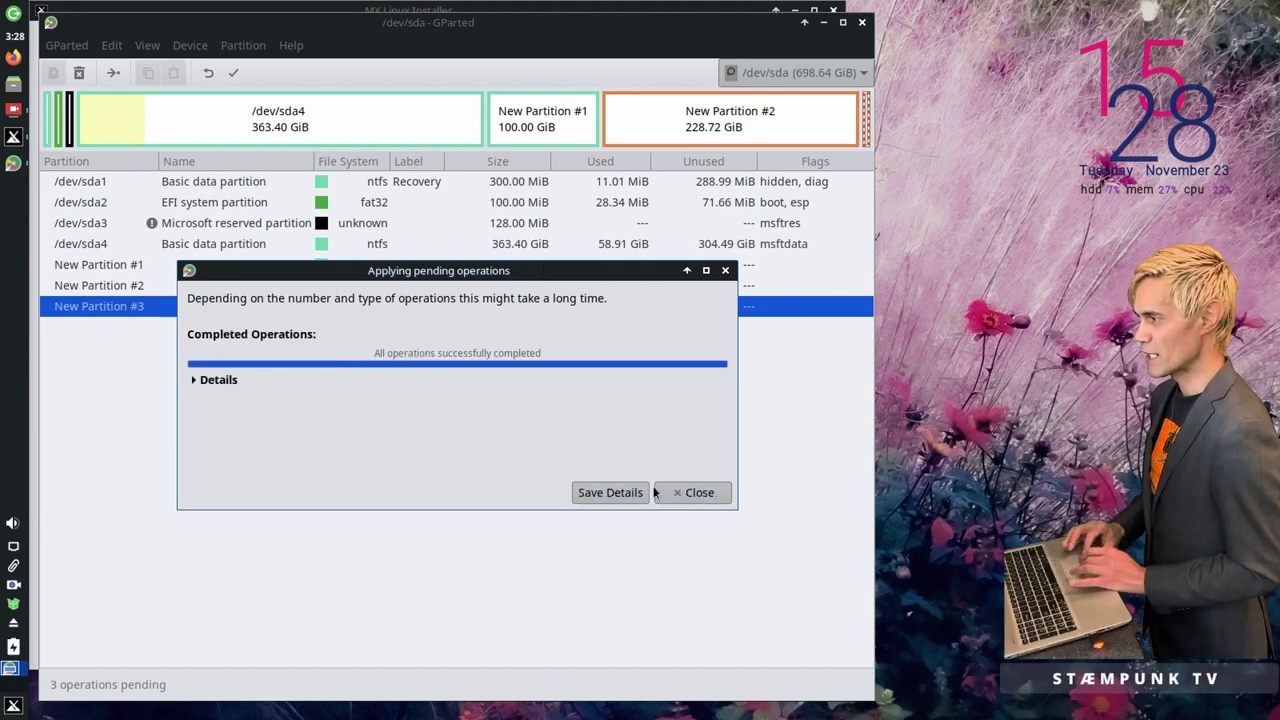
pyautogui.click(678, 493)
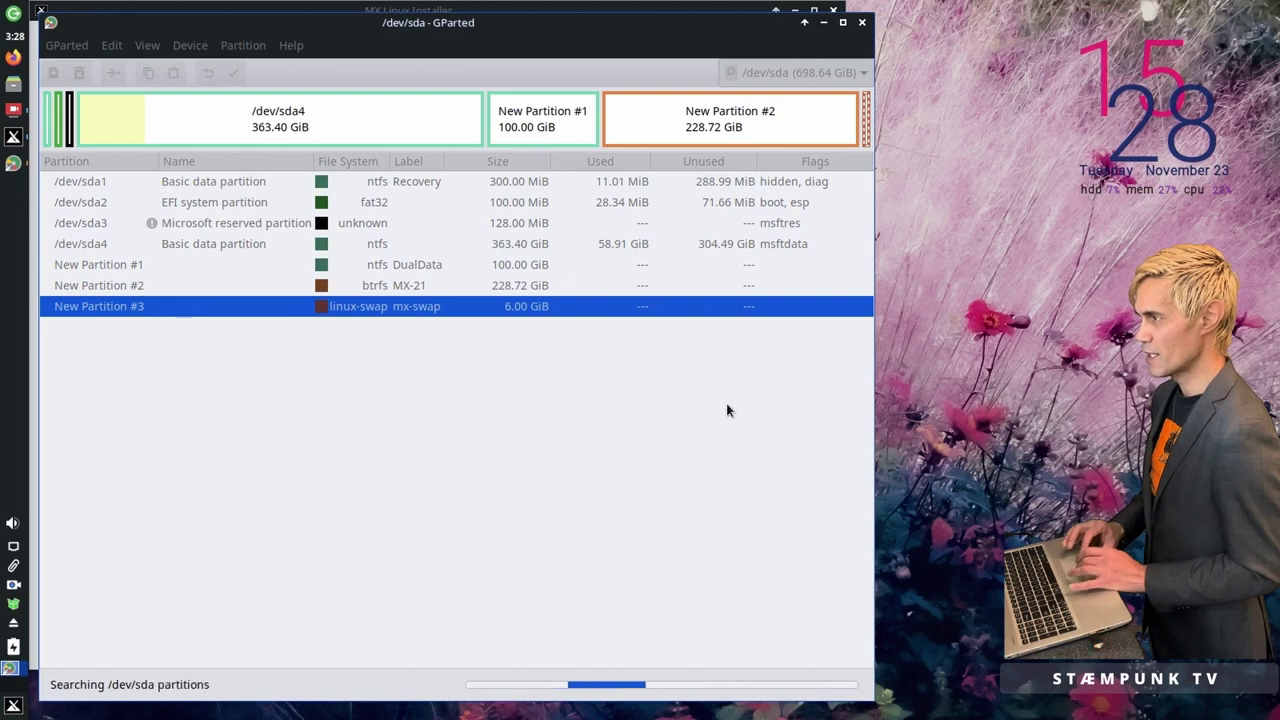
pyautogui.click(865, 27)
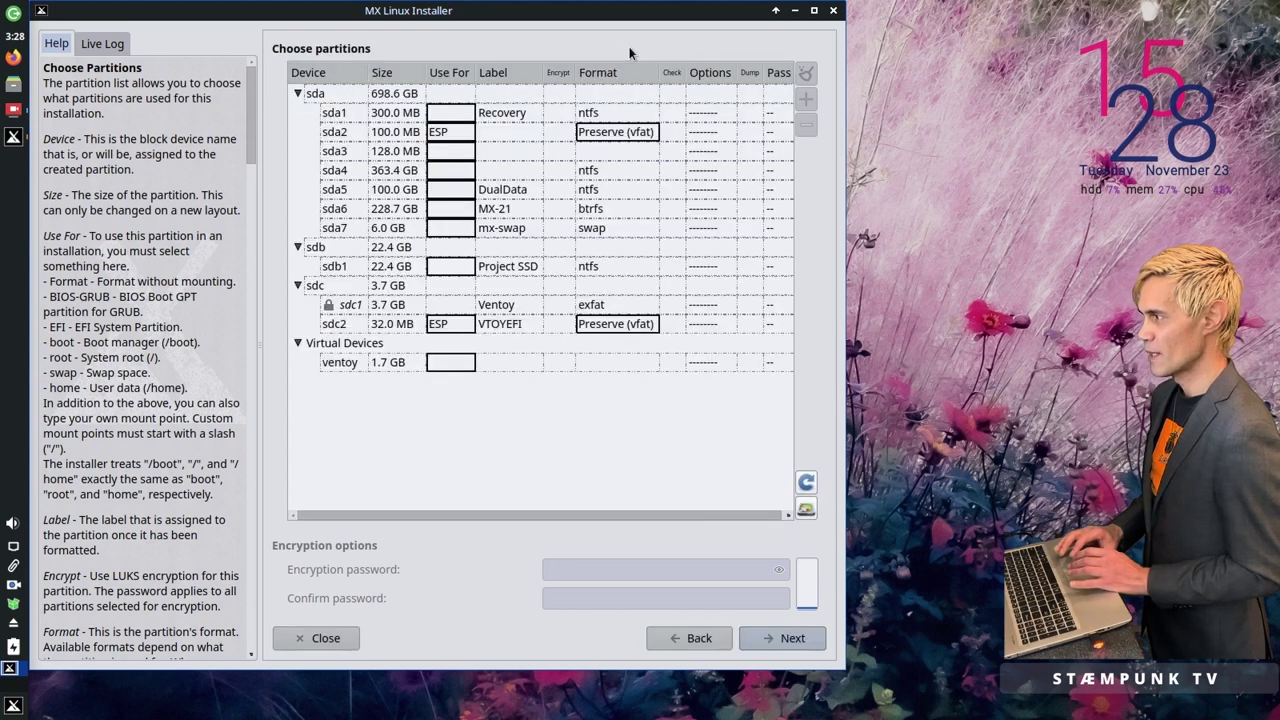
# Step: Set sda7, the 6.0 GB mx-swap partition, to be used for swap
pyautogui.click(520, 189)
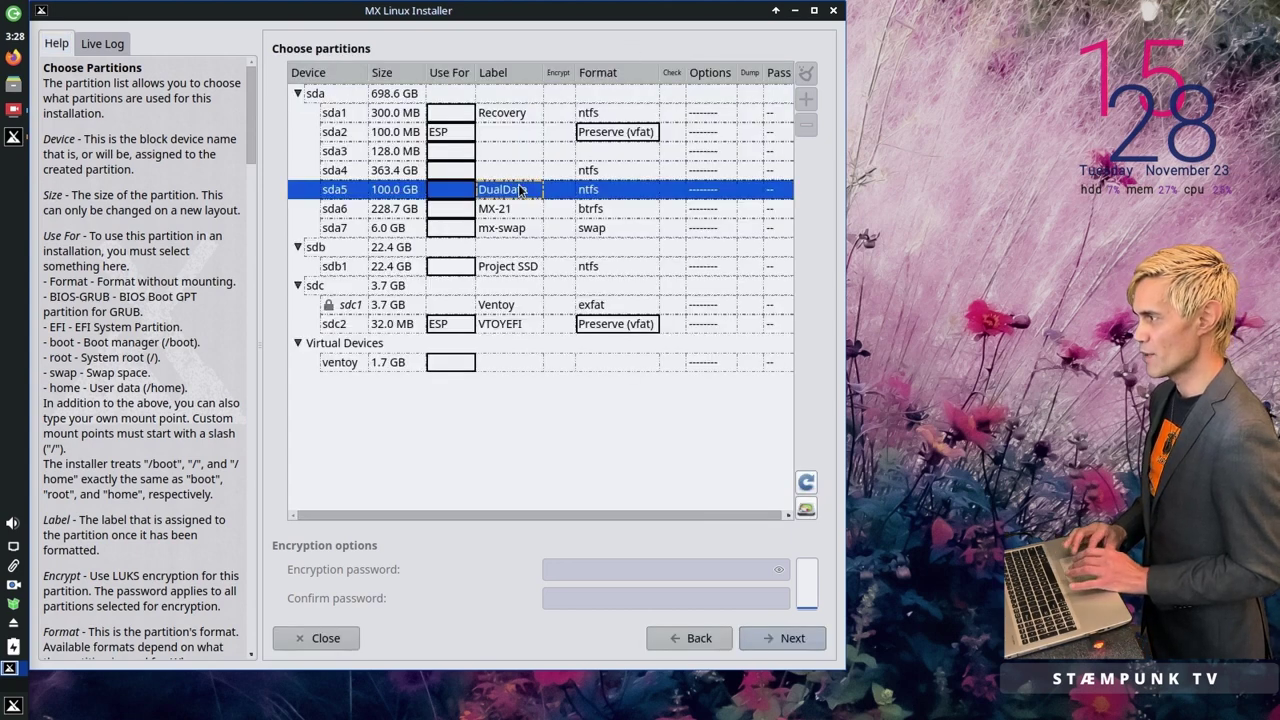
pyautogui.click(519, 212)
pyautogui.click(520, 231)
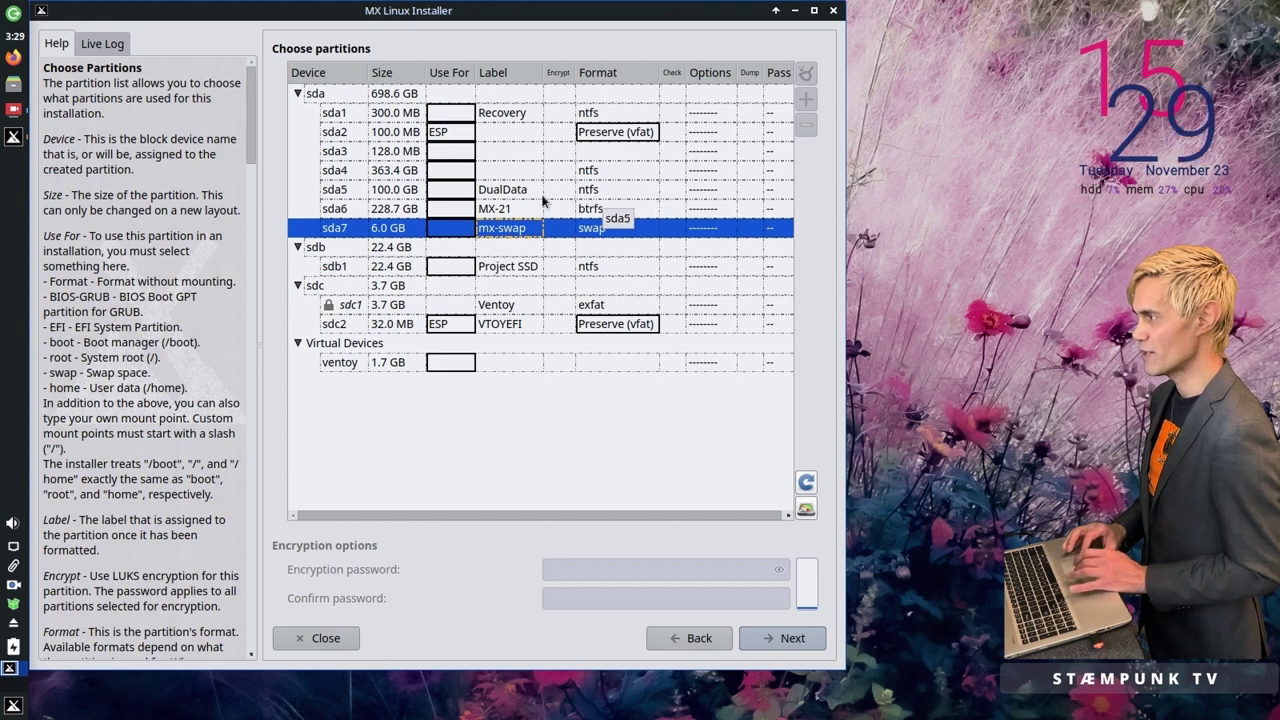
pyautogui.click(466, 231)
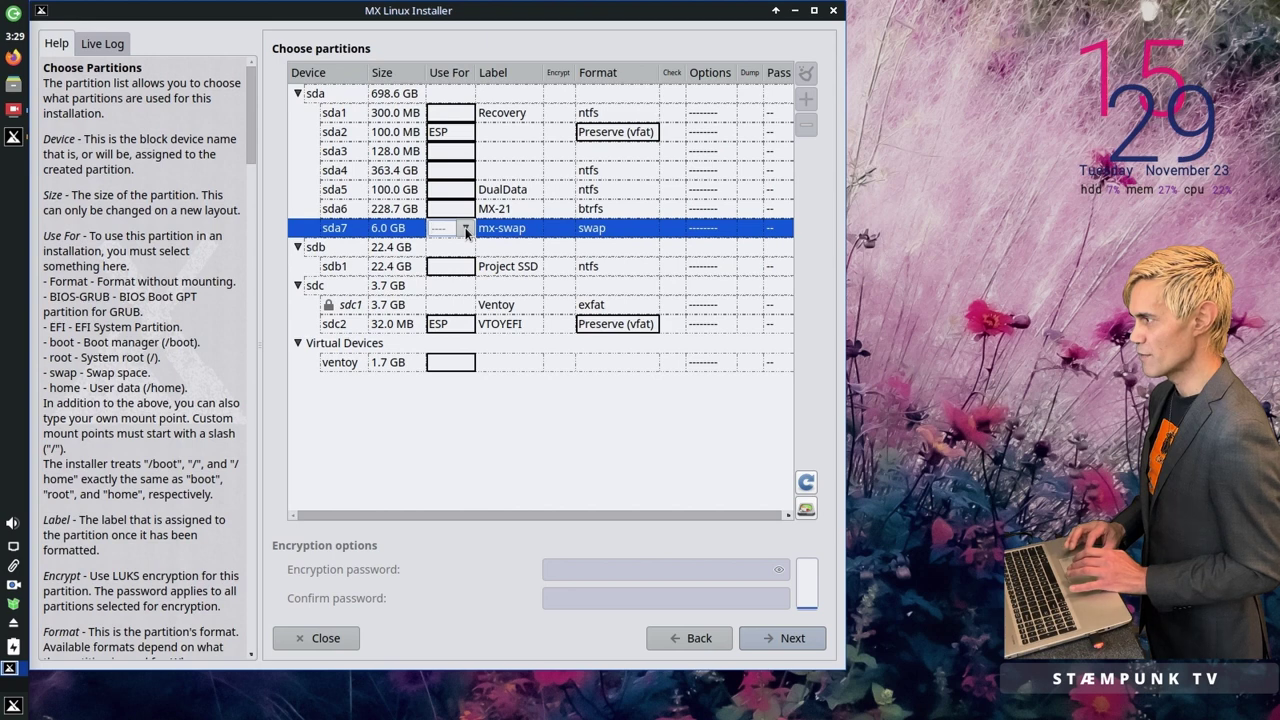
pyautogui.click(466, 229)
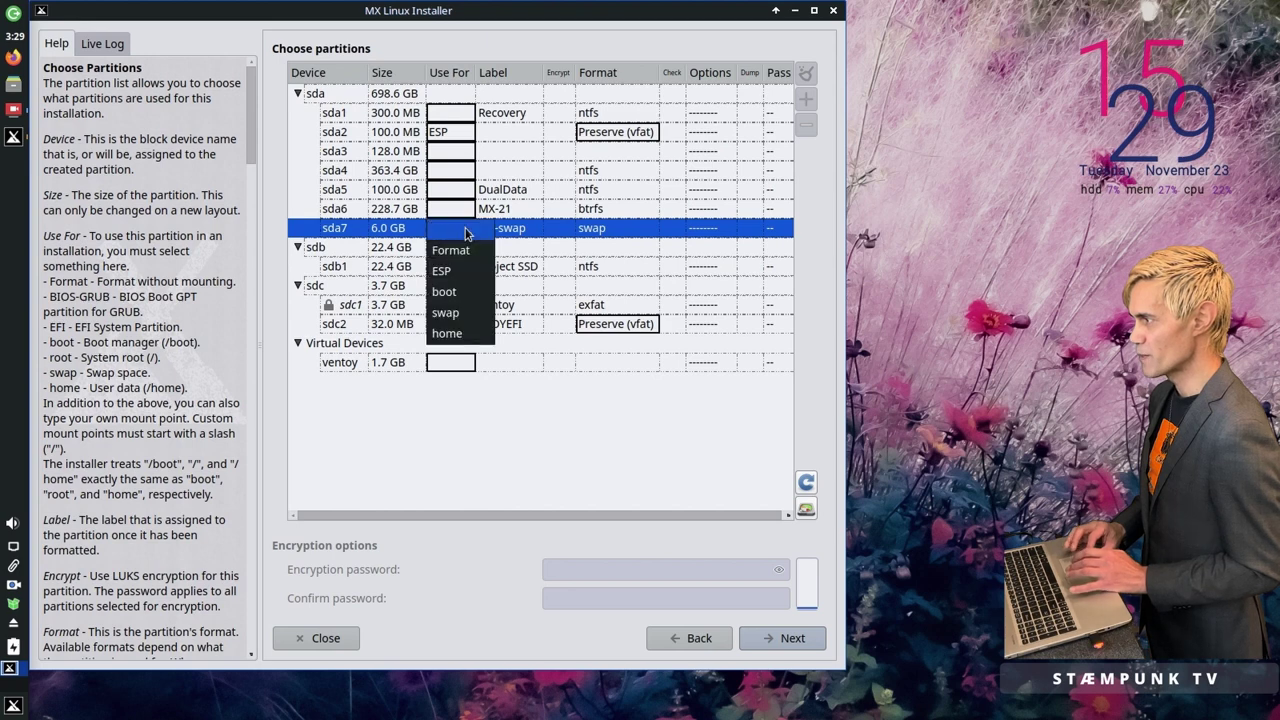
pyautogui.click(466, 313)
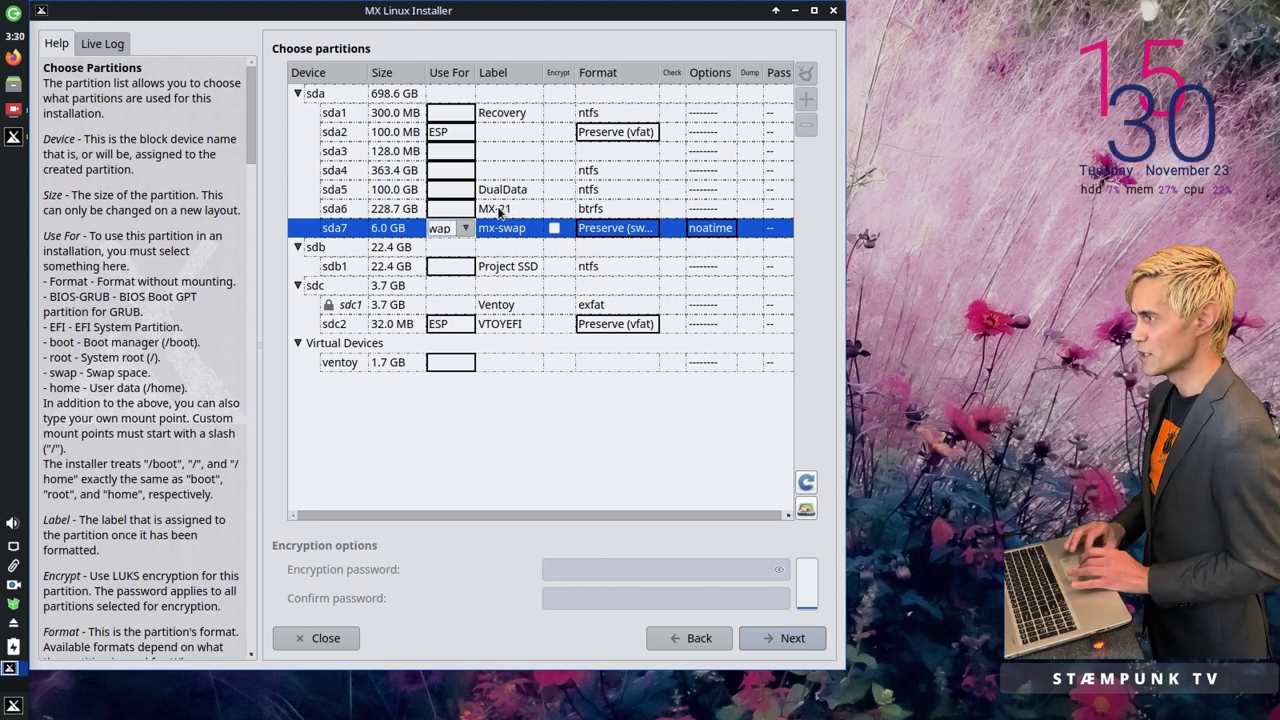
# Step: Mark sda6 for formatting with btrfs as its filesystem
pyautogui.click(470, 211)
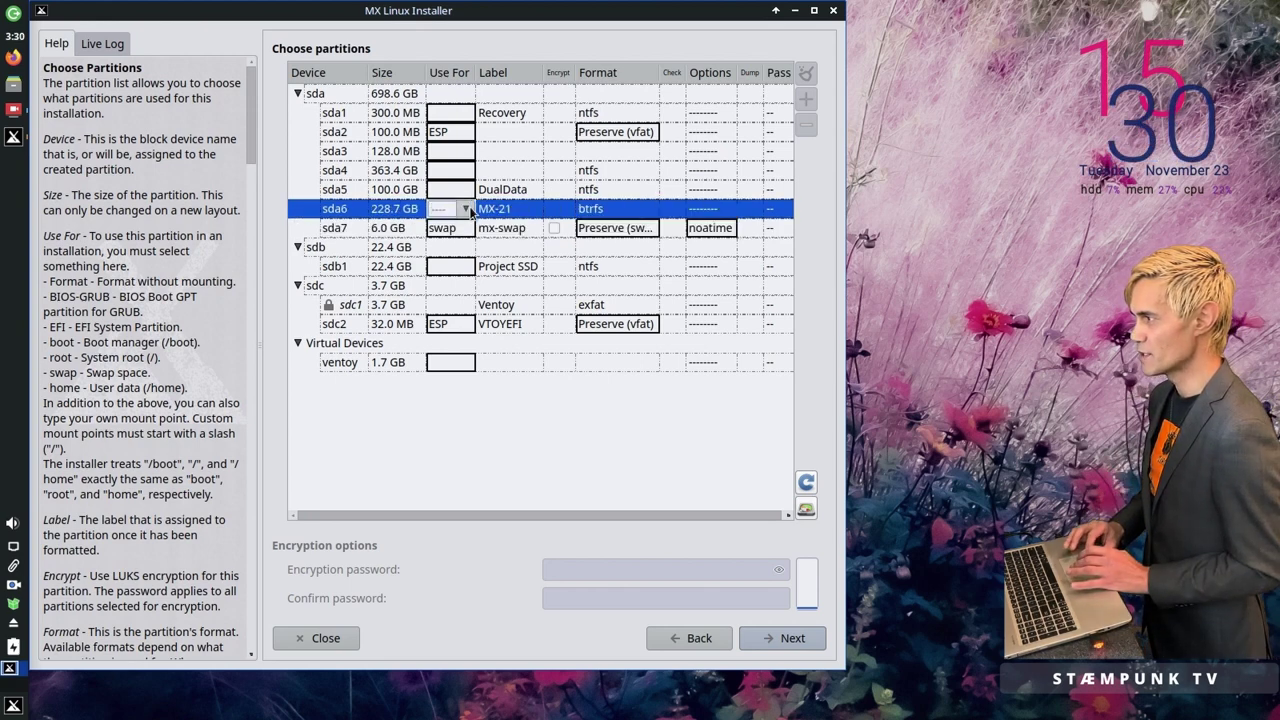
pyautogui.click(466, 209)
pyautogui.click(469, 233)
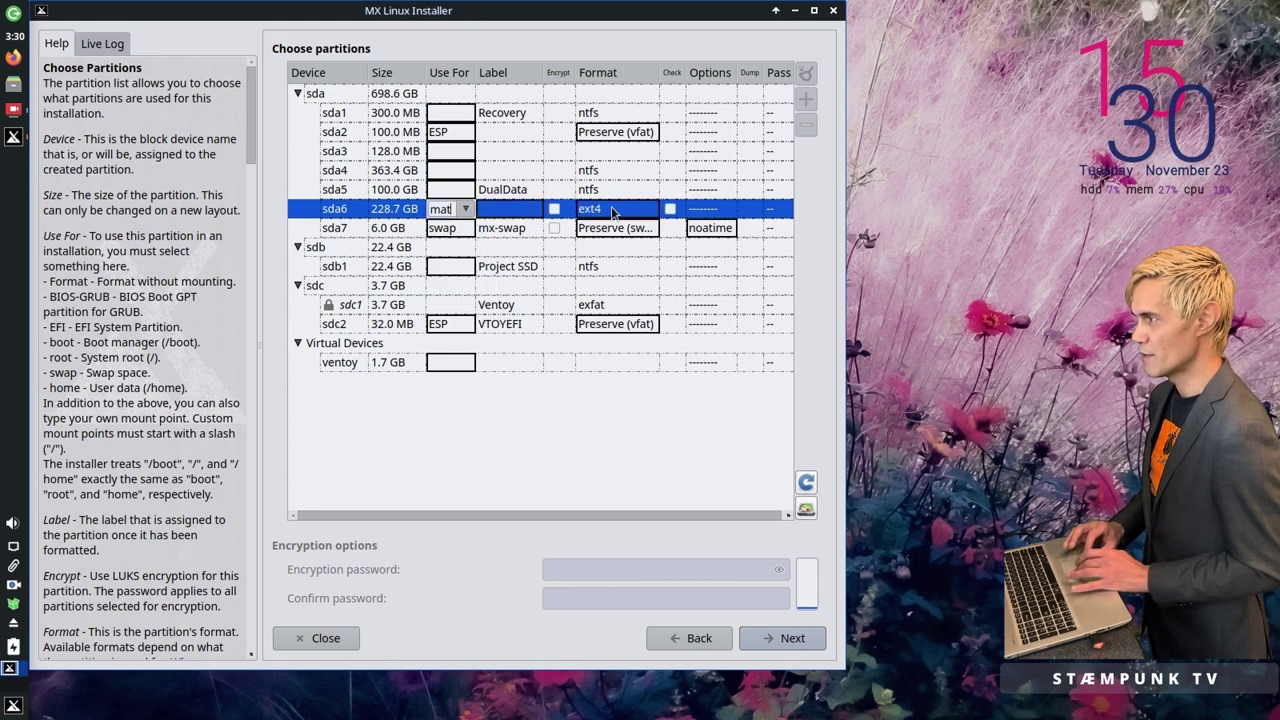
pyautogui.click(650, 213)
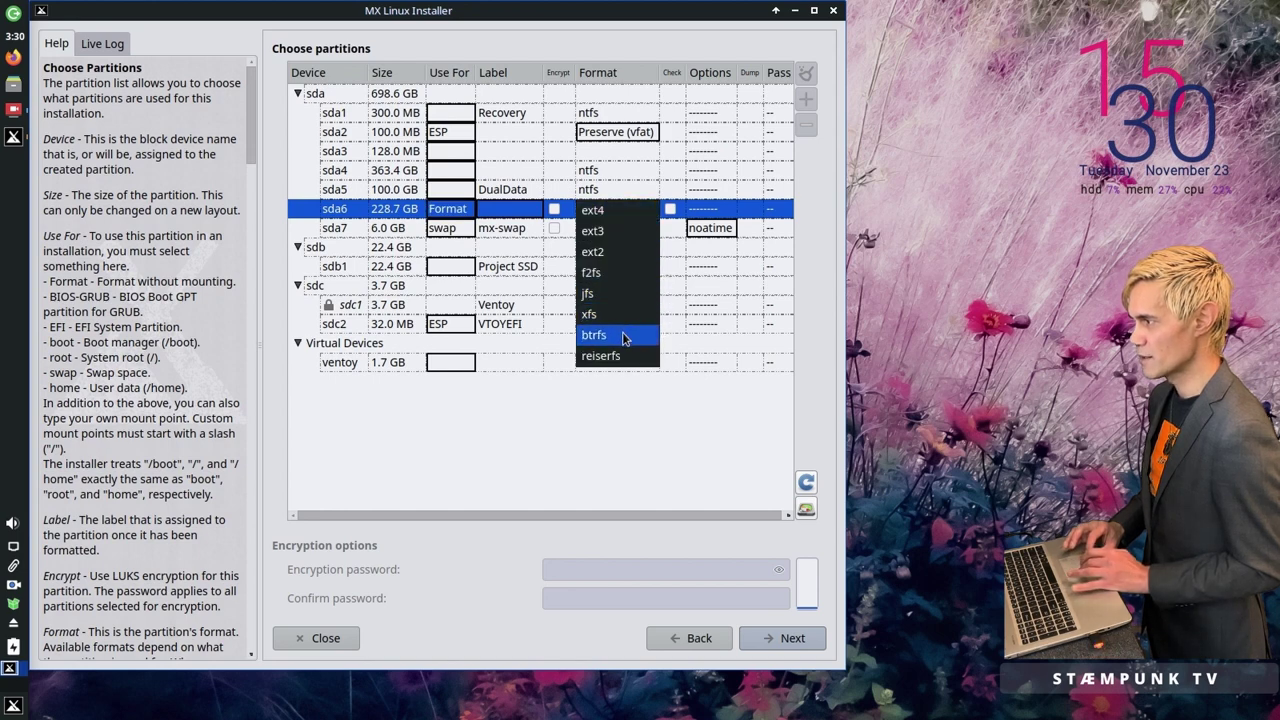
pyautogui.click(623, 336)
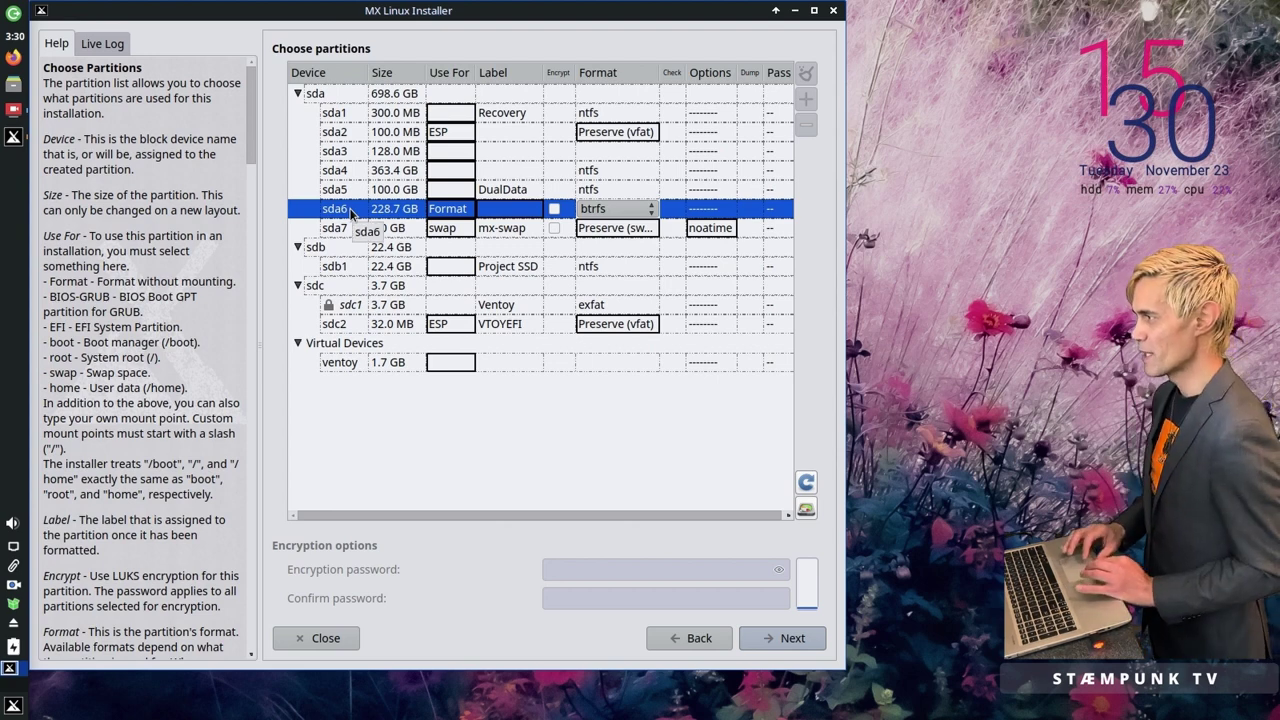
# Step: Add two new subvolumes to sda6
pyautogui.rightClick(351, 213)
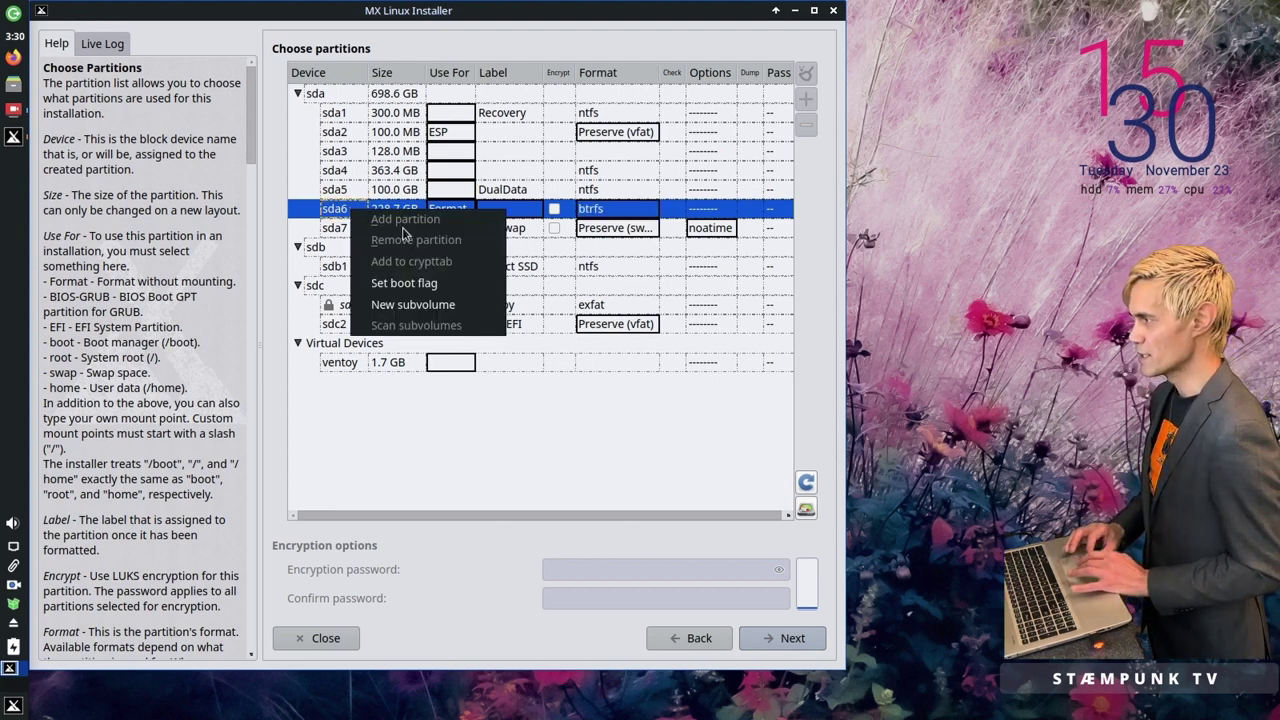
pyautogui.click(419, 306)
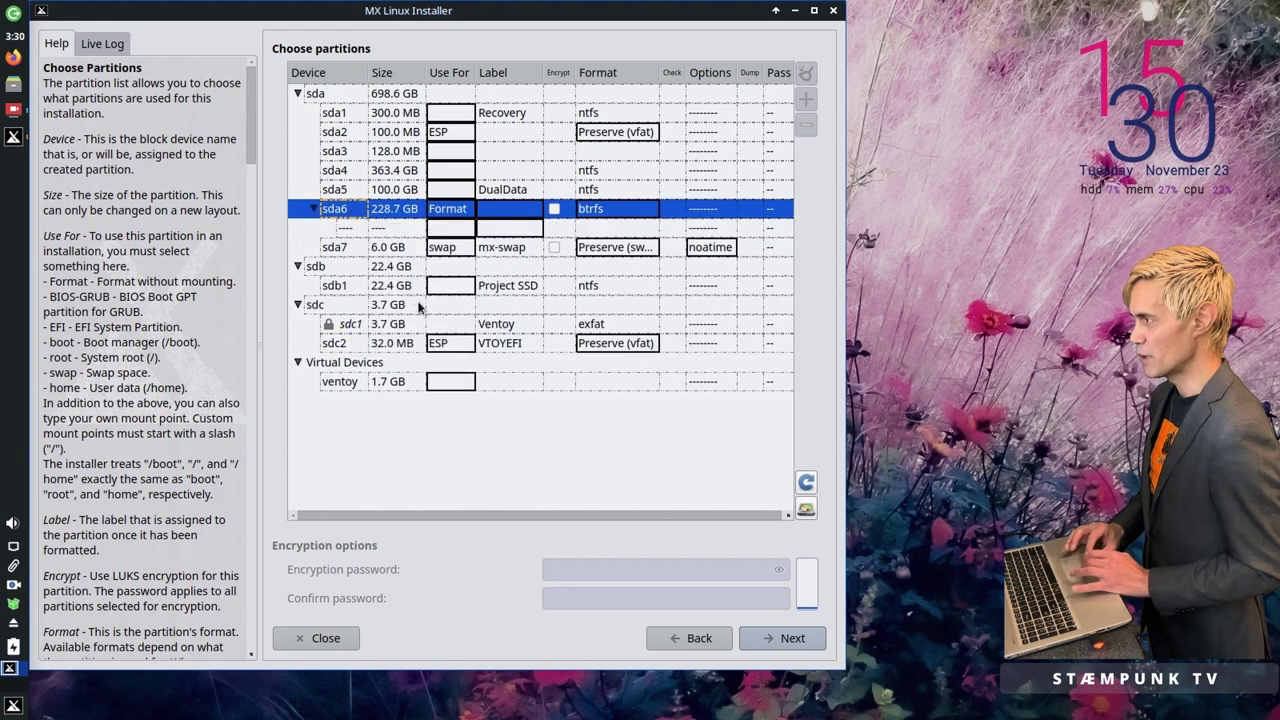
pyautogui.rightClick(352, 213)
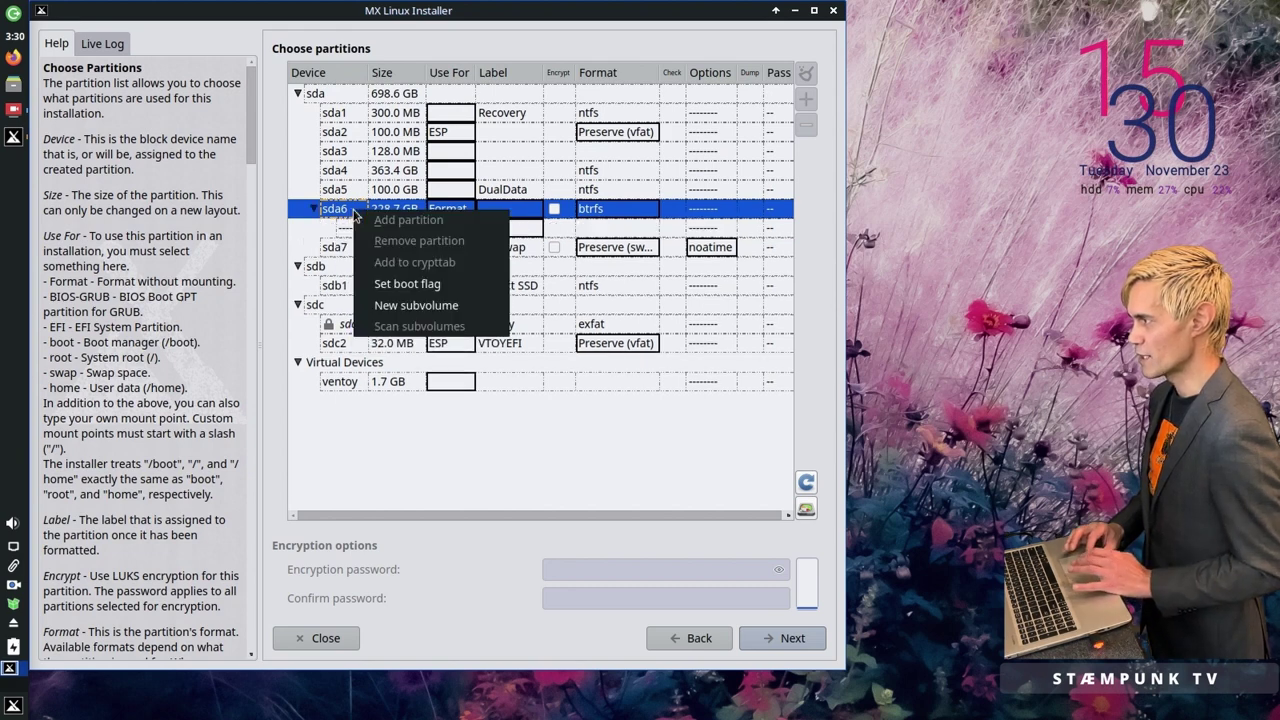
pyautogui.click(421, 307)
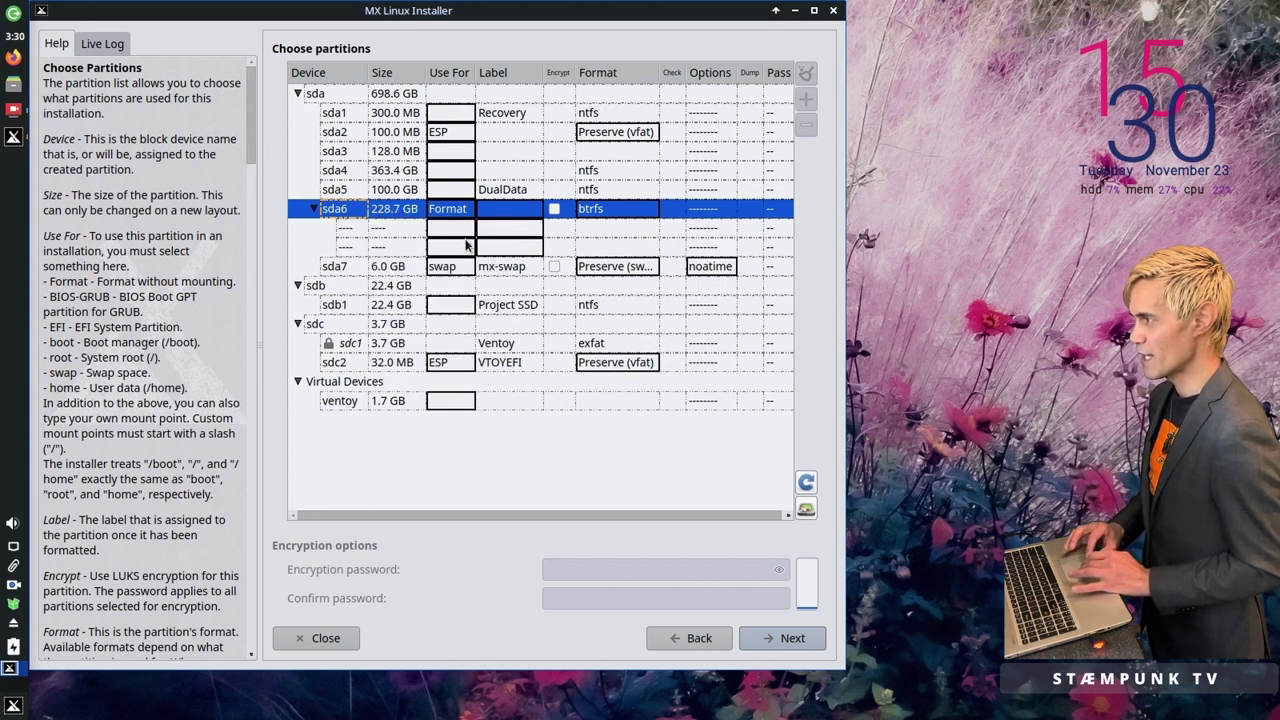
pyautogui.doubleClick(467, 229)
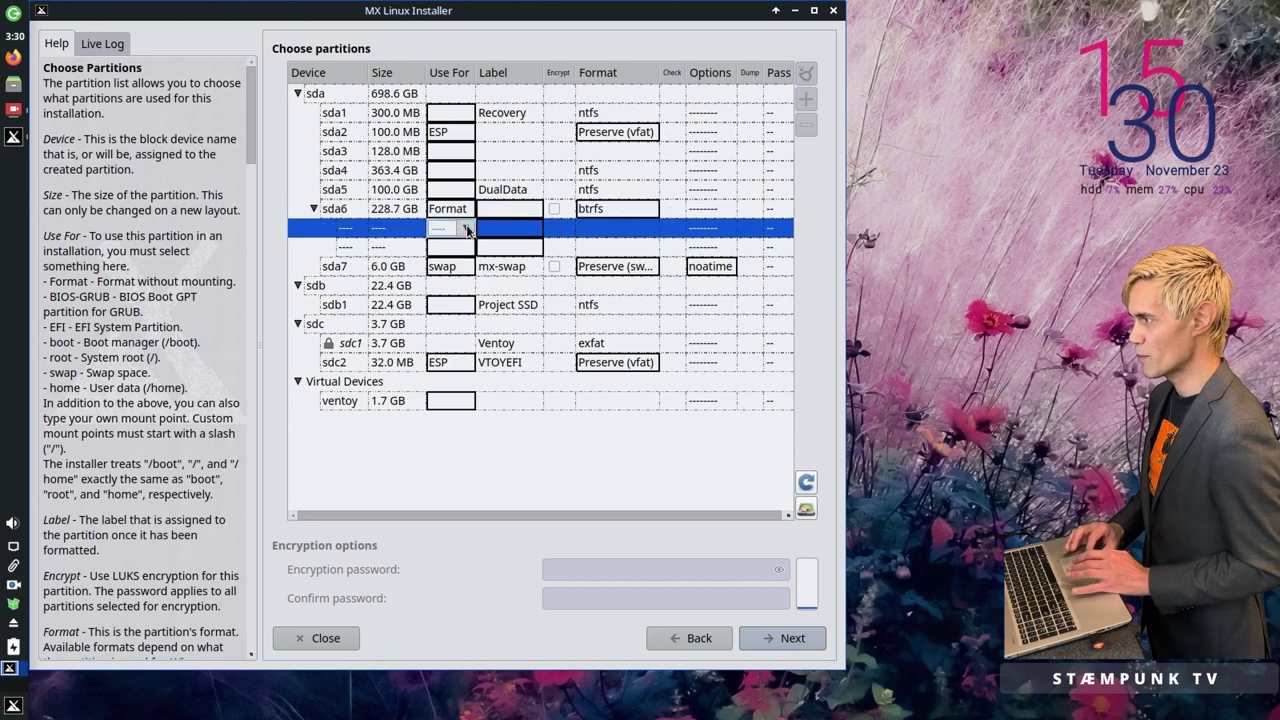
pyautogui.click(467, 229)
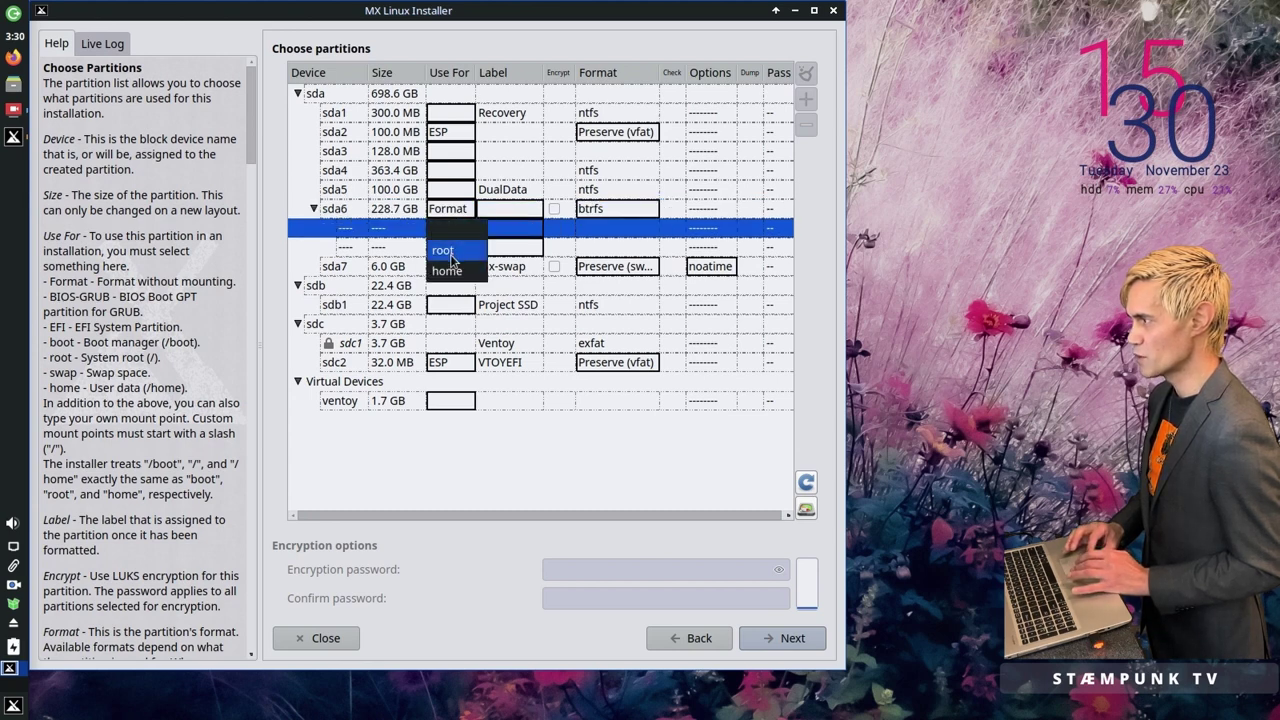
pyautogui.click(451, 252)
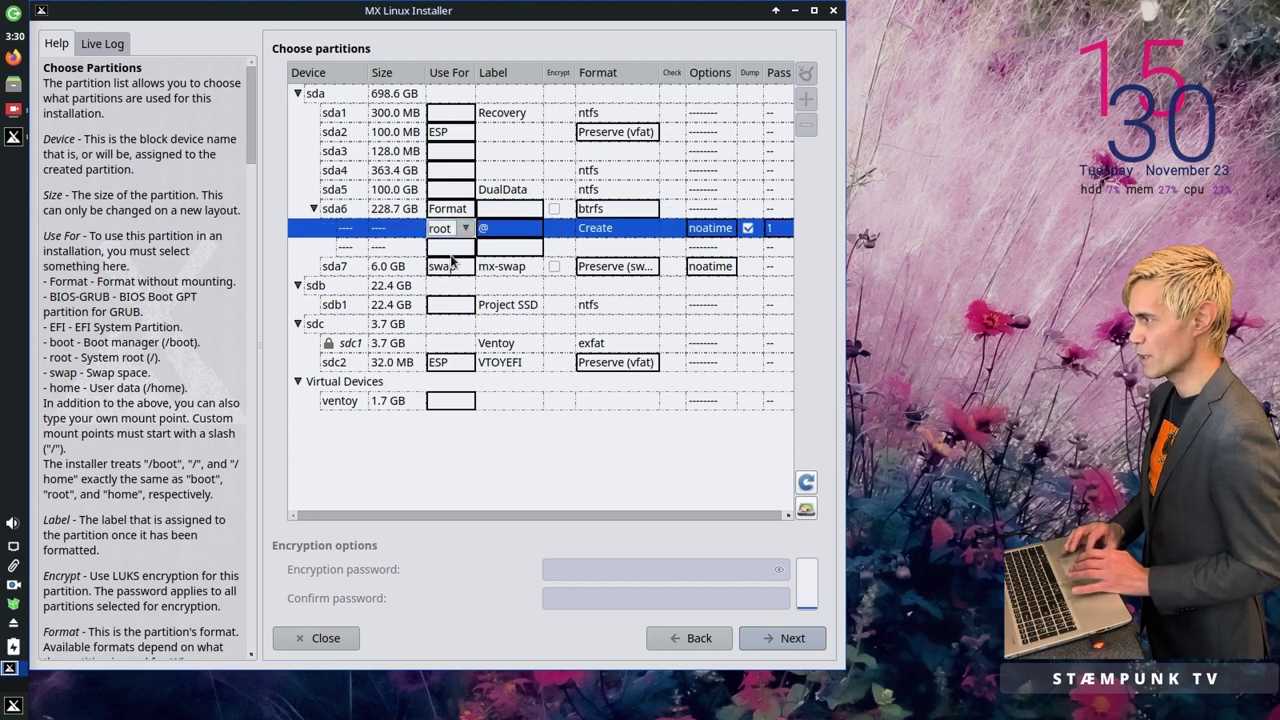
pyautogui.doubleClick(467, 248)
pyautogui.click(467, 248)
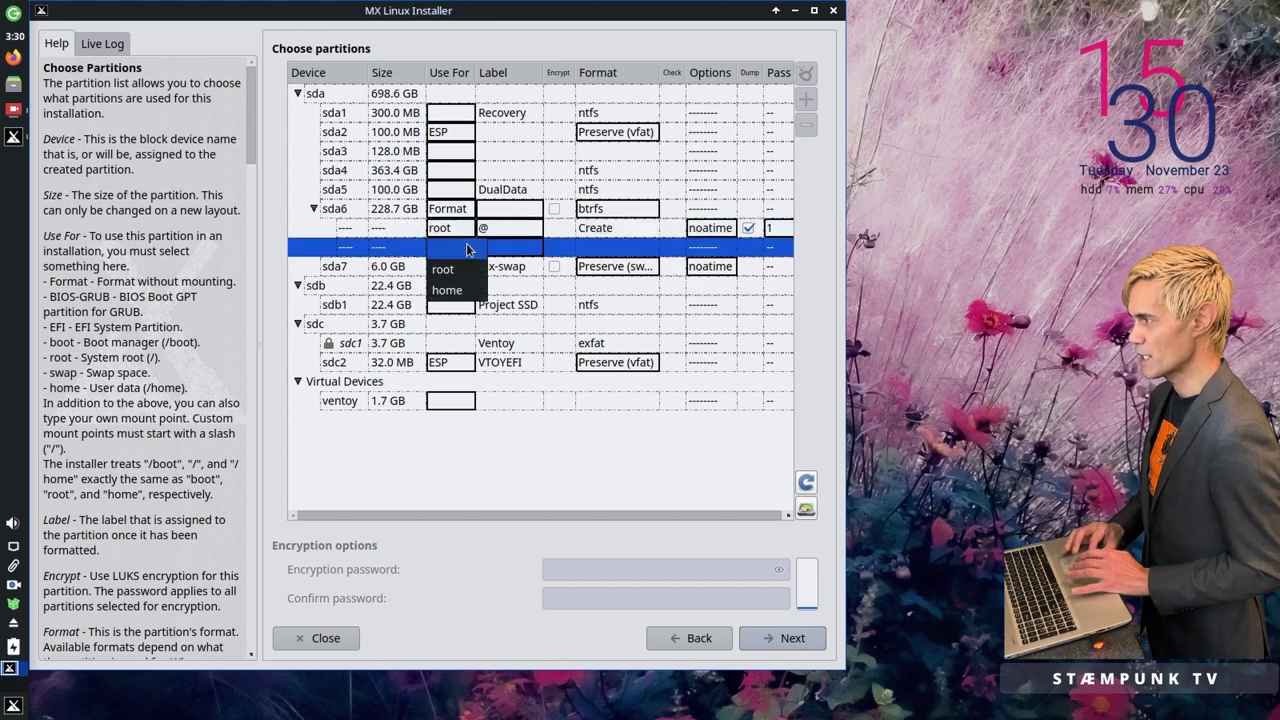
pyautogui.click(455, 293)
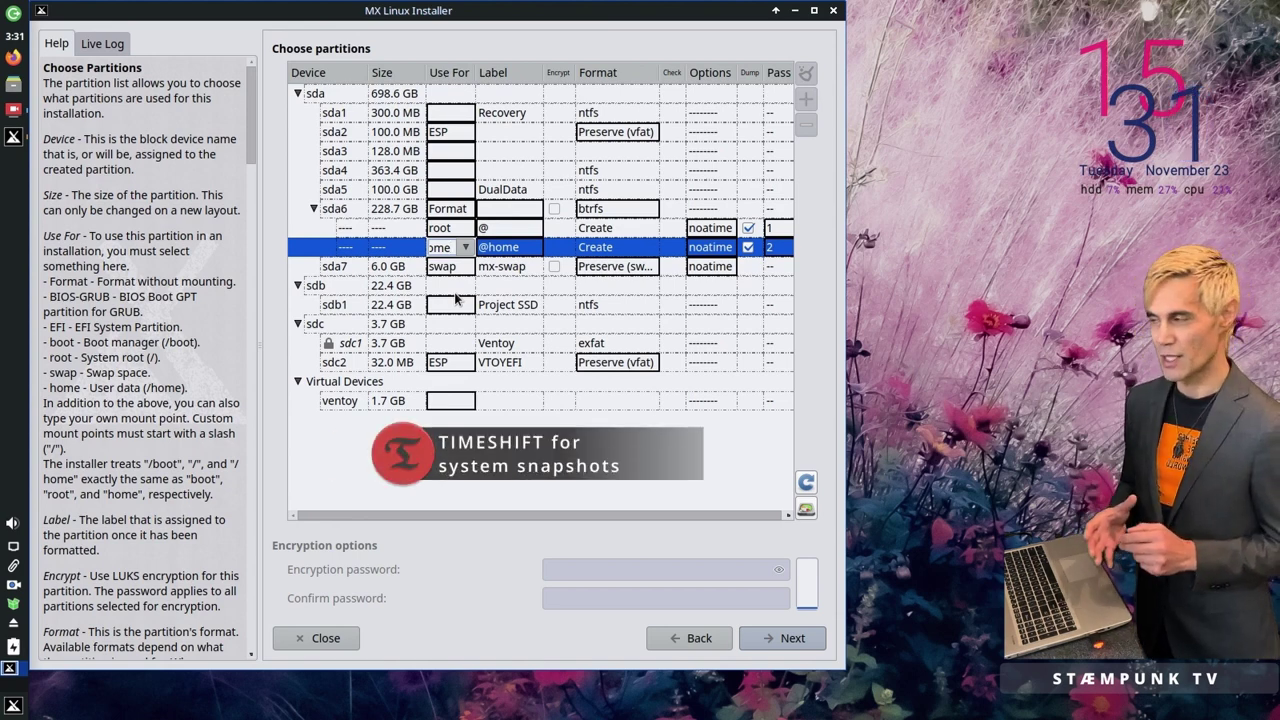
pyautogui.doubleClick(507, 229)
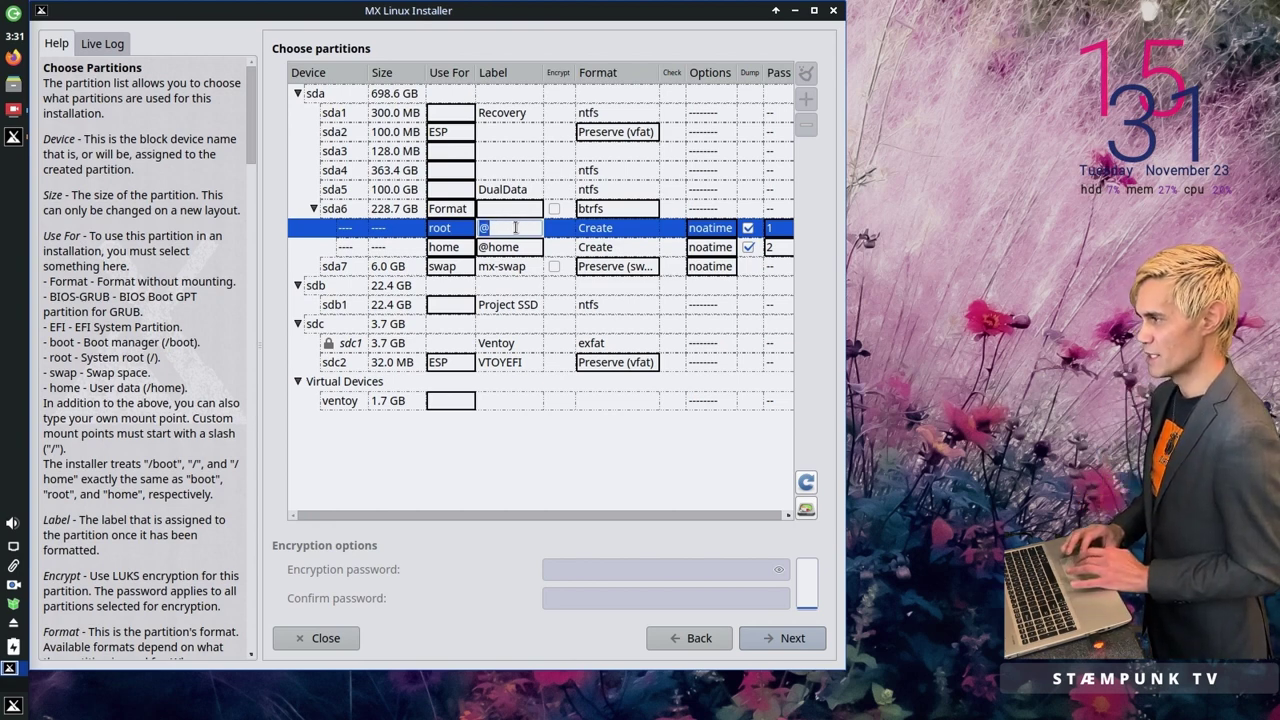
pyautogui.doubleClick(518, 248)
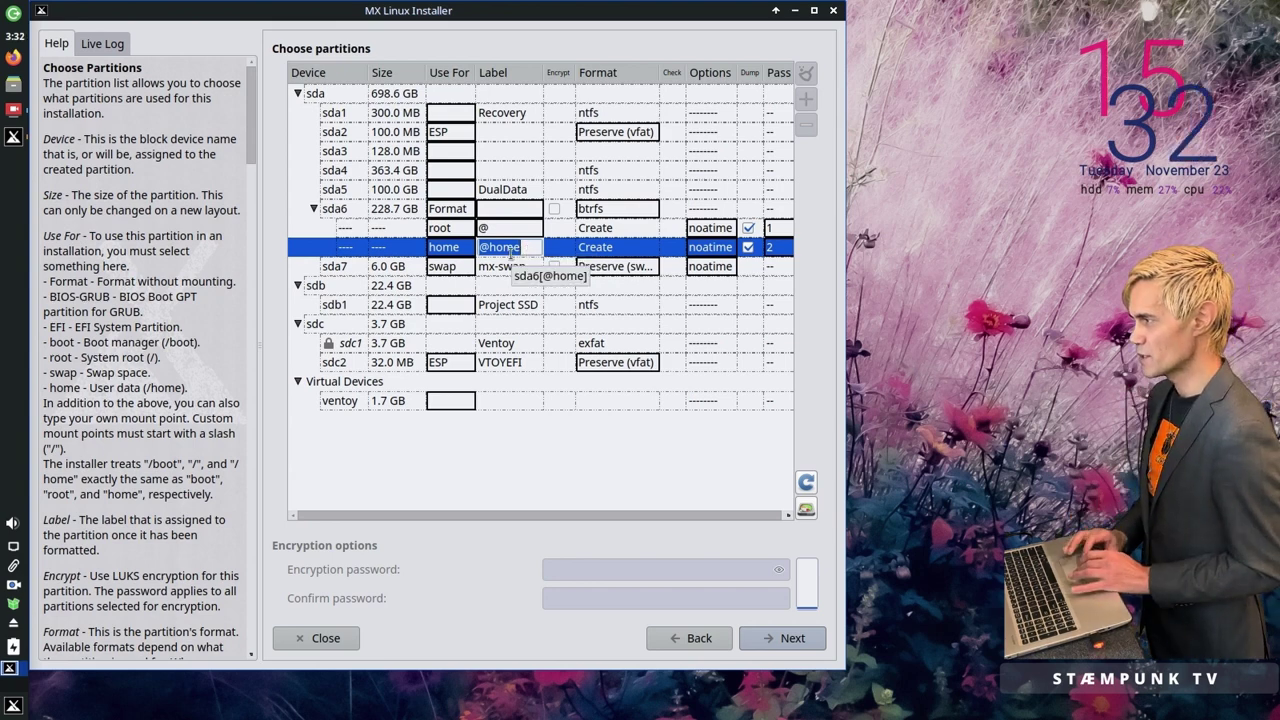
pyautogui.press('Return')
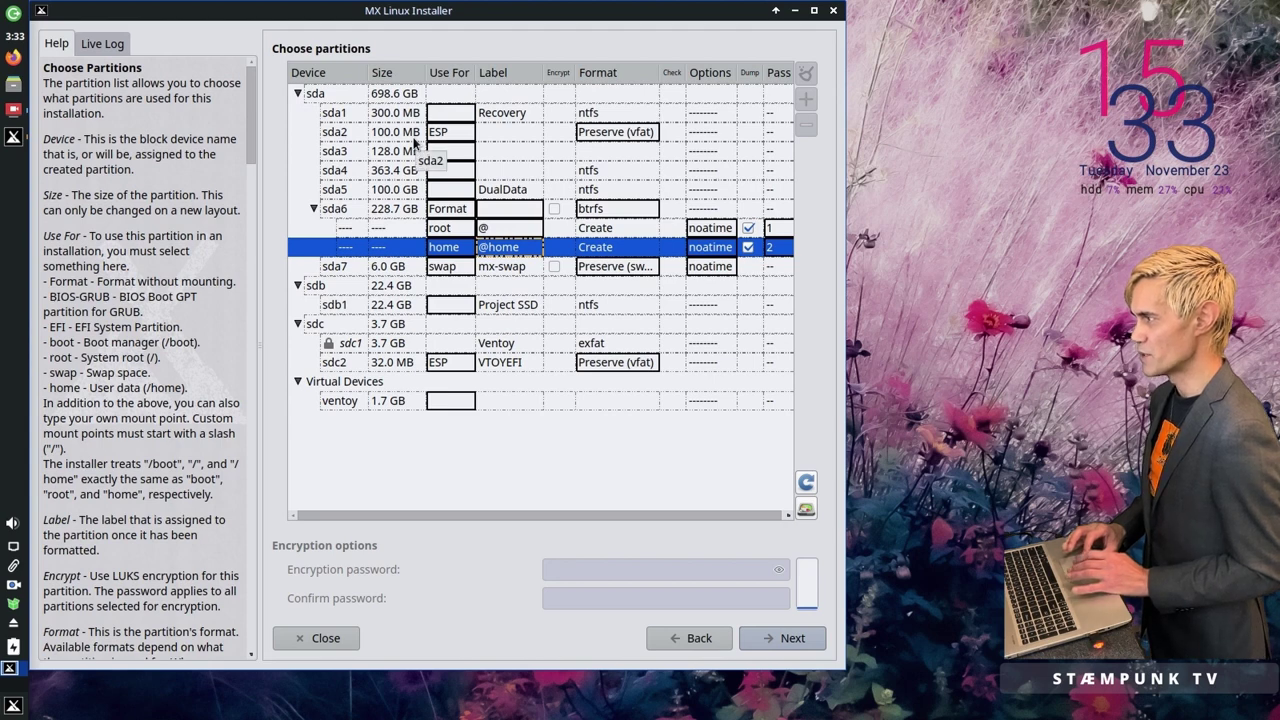
# Step: Review the pending partition actions in the confirmation dialog and approve them to begin installing
pyautogui.click(797, 644)
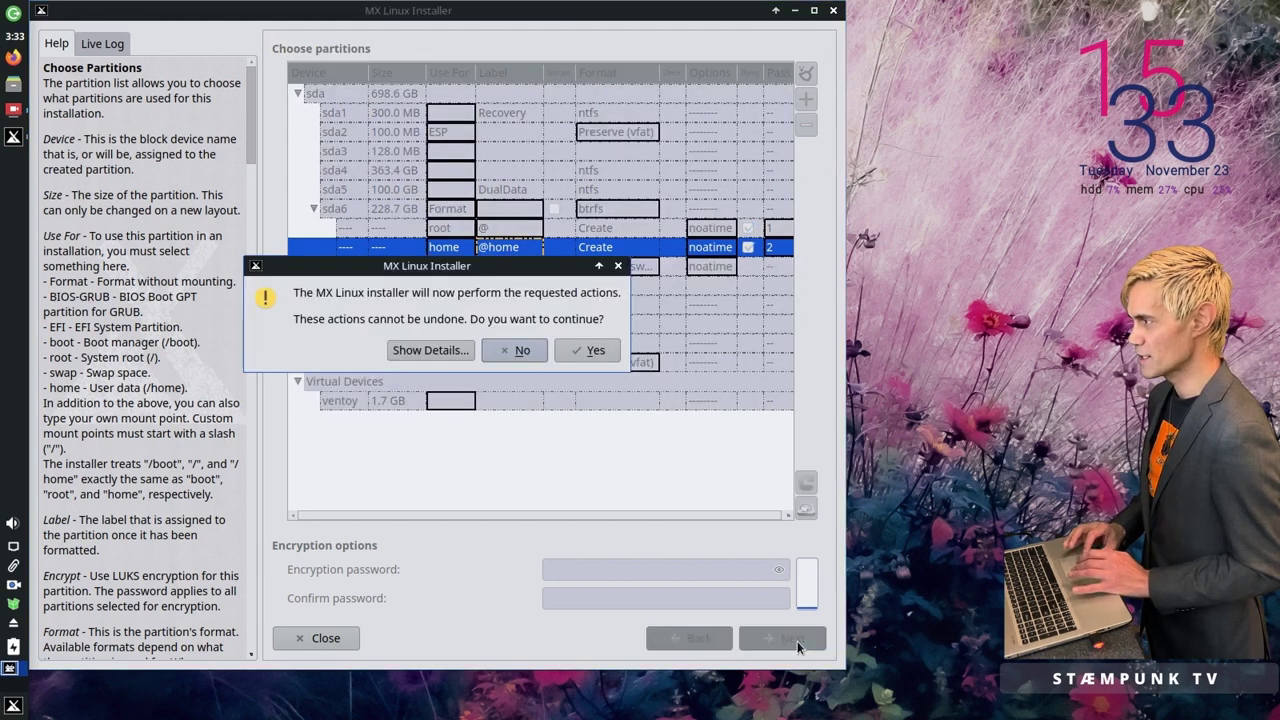
pyautogui.click(448, 351)
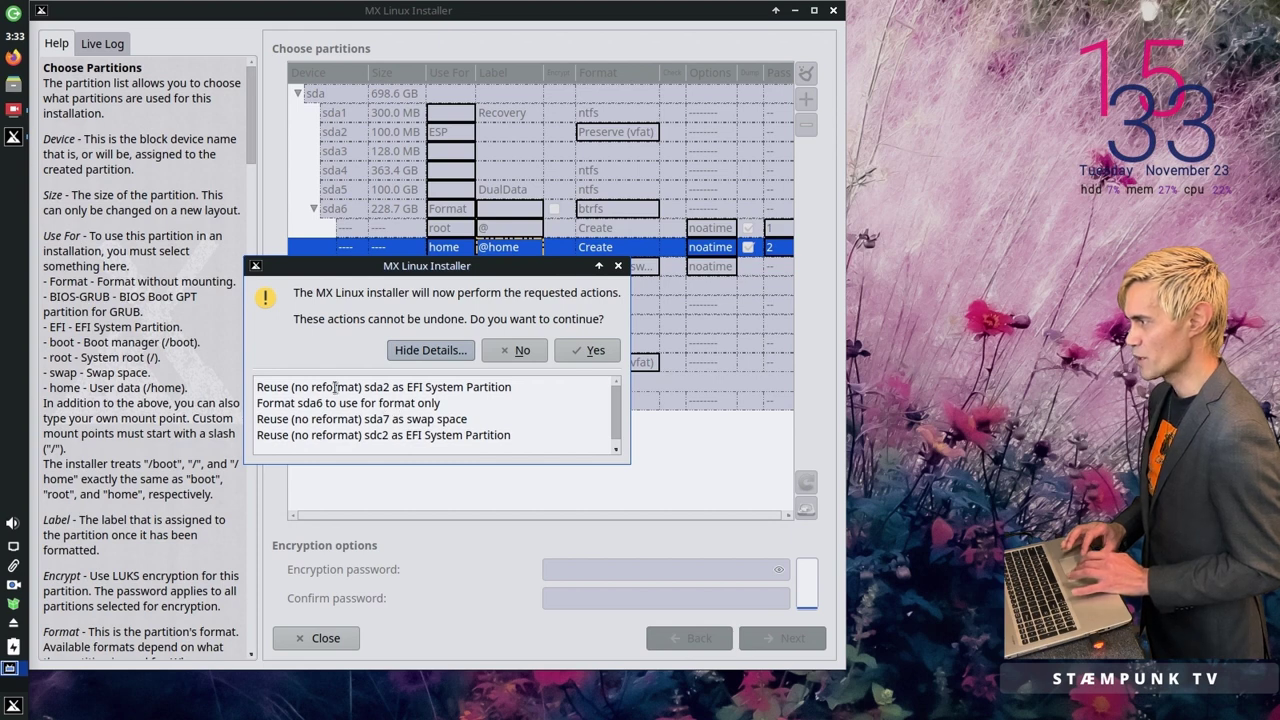
pyautogui.scroll(-1, 430, 388)
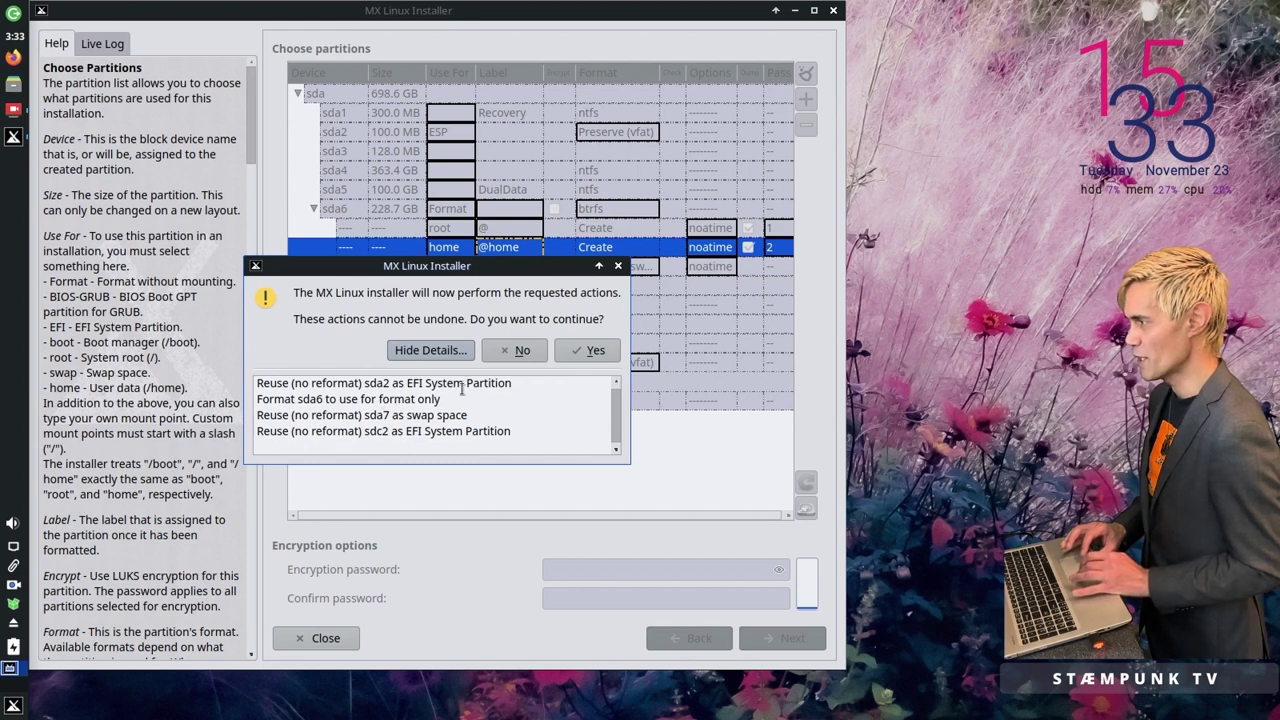
pyautogui.scroll(1, 440, 384)
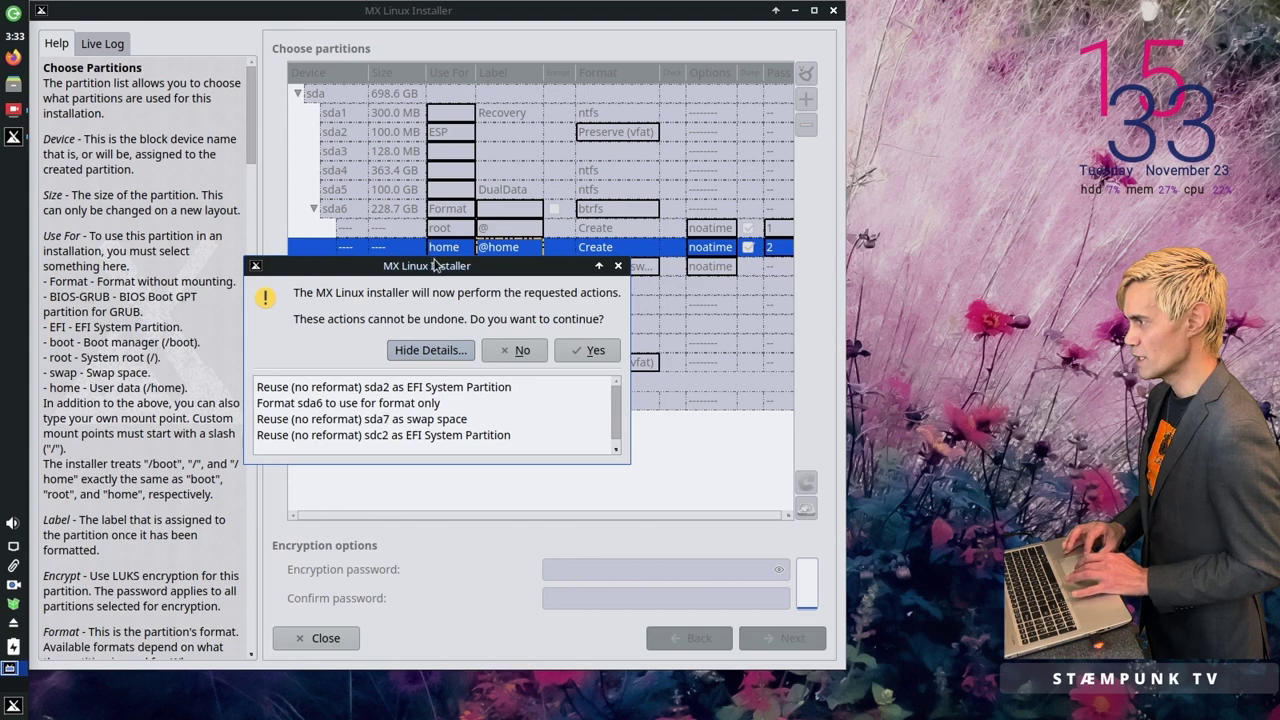
pyautogui.moveTo(436, 270); pyautogui.dragTo(494, 432)
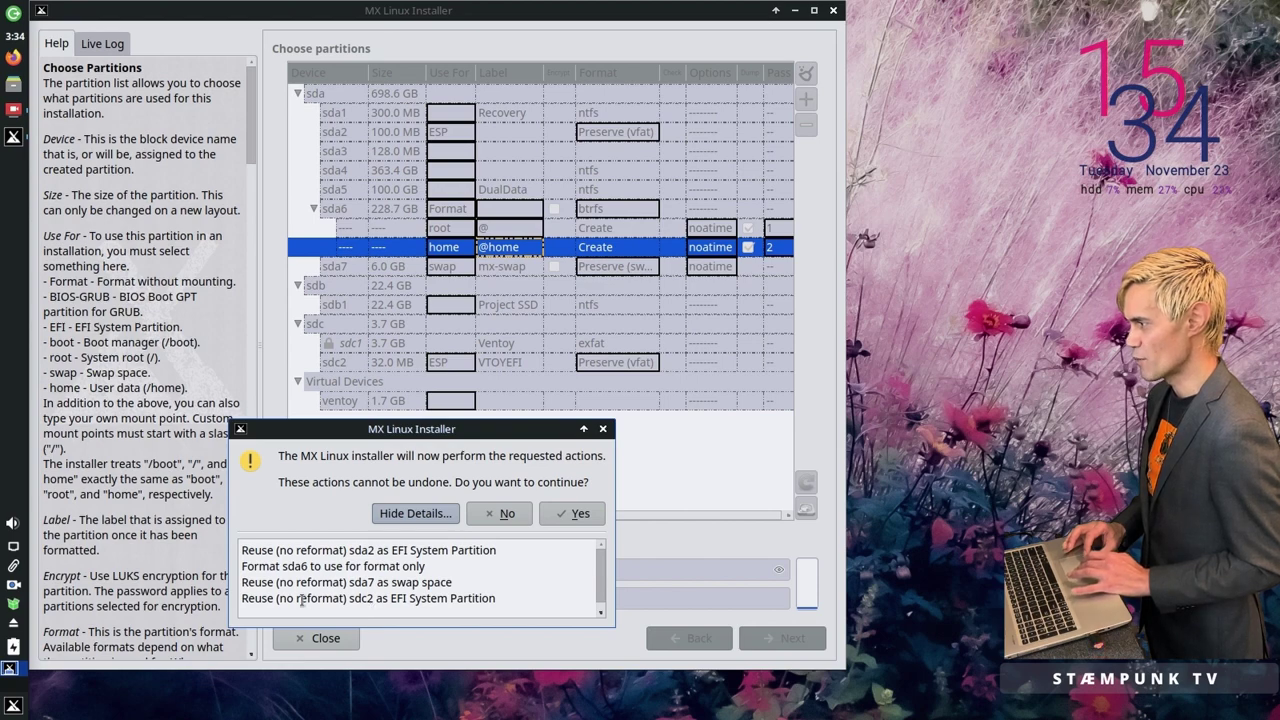
pyautogui.click(576, 515)
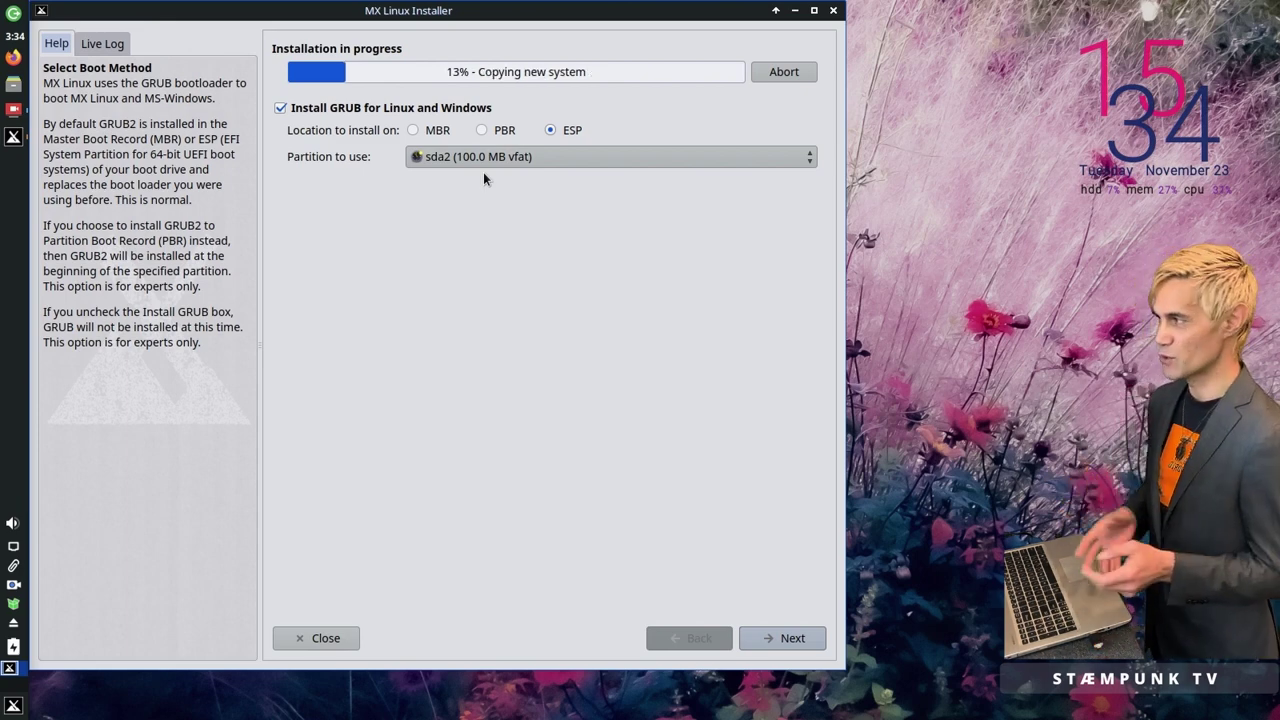
# Step: Accept the boot loader settings, rename the computer to MX-21-K65CM, and disable the Samba server
pyautogui.click(799, 643)
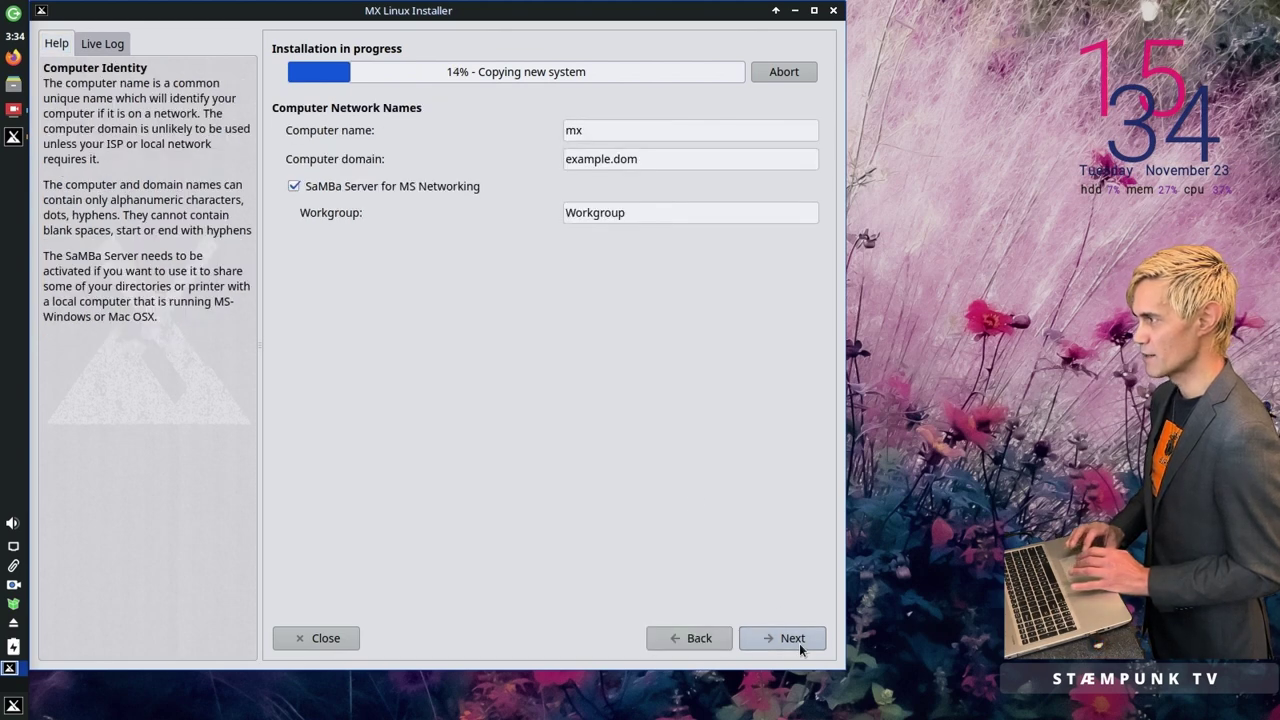
pyautogui.doubleClick(620, 131)
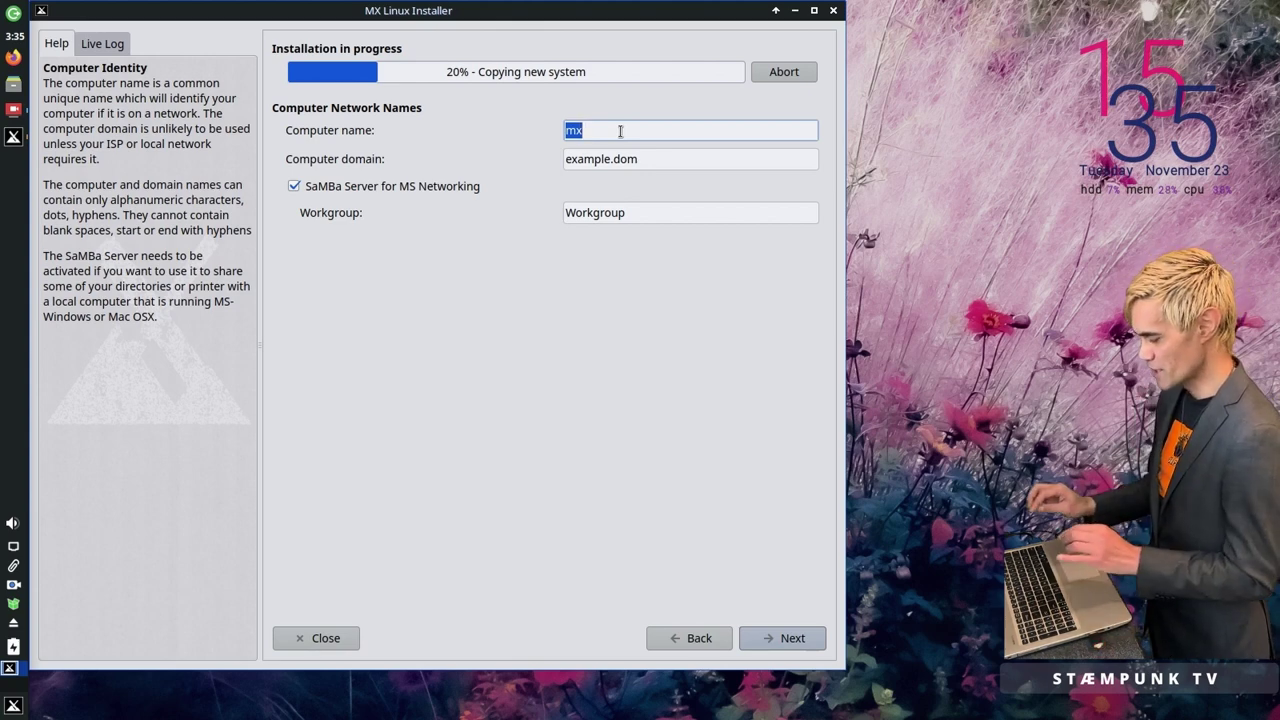
pyautogui.write('MX-21')
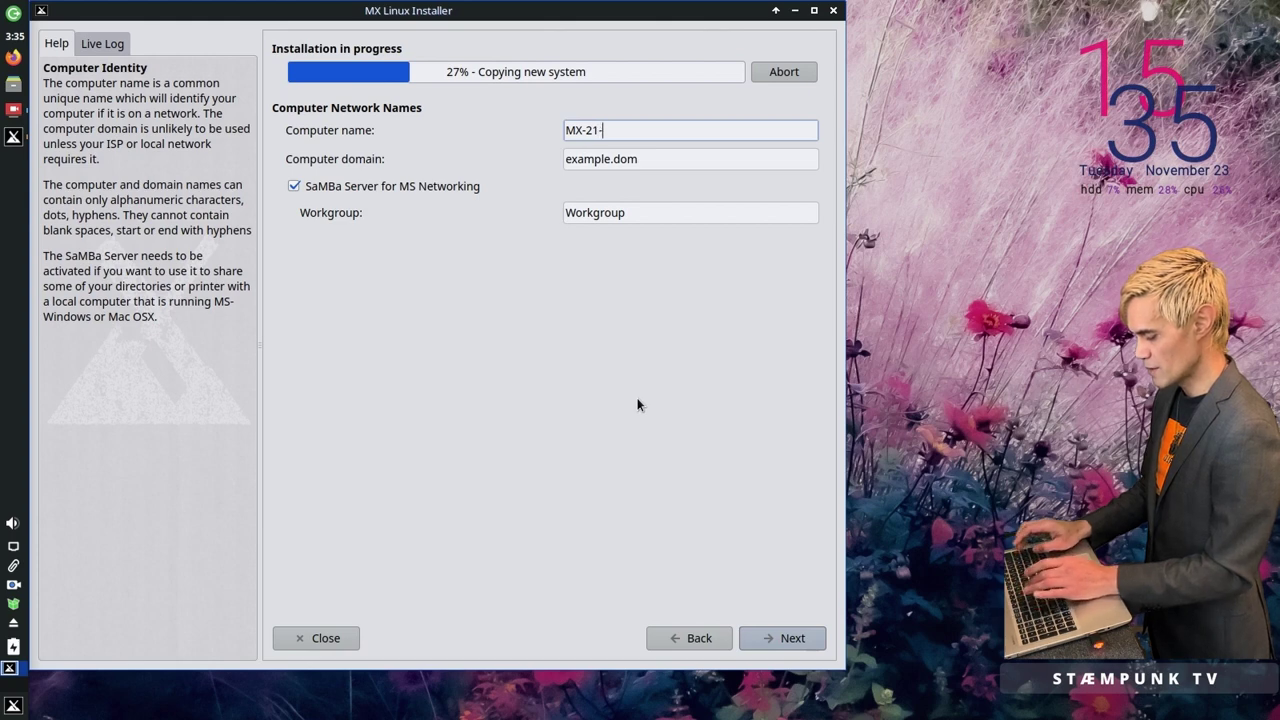
pyautogui.write('-K65')
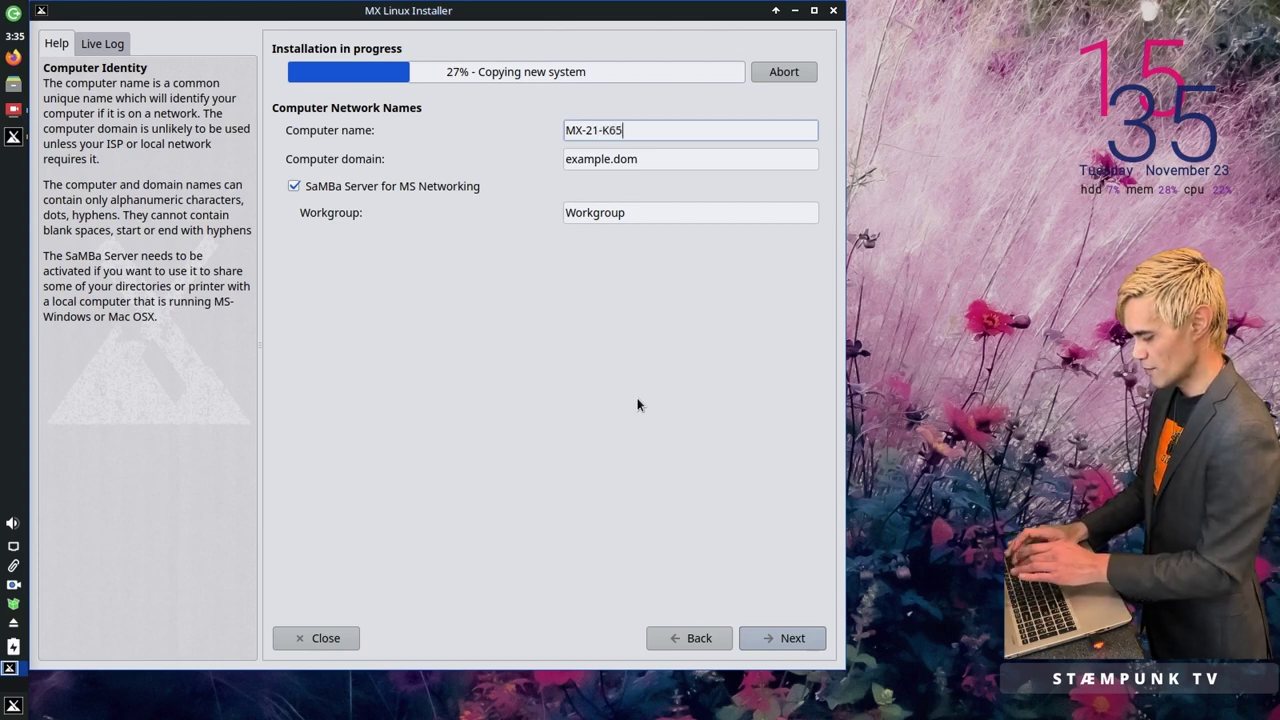
pyautogui.write('CM')
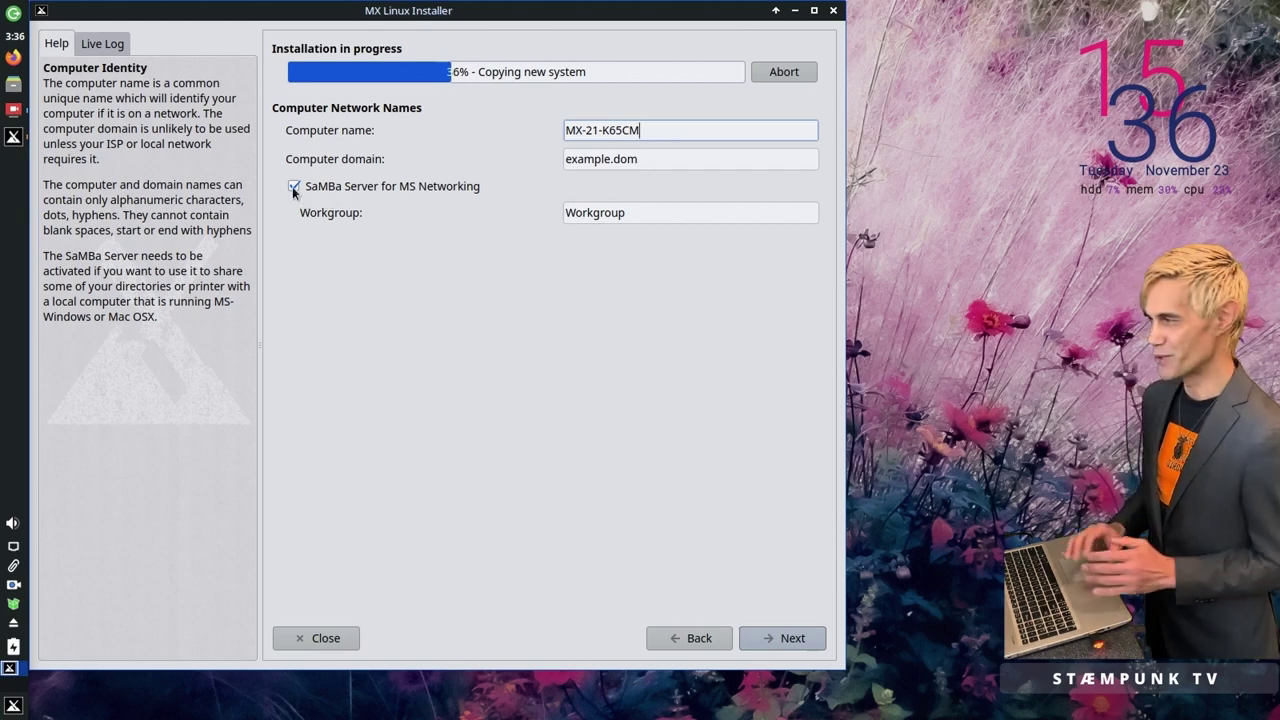
pyautogui.click(293, 187)
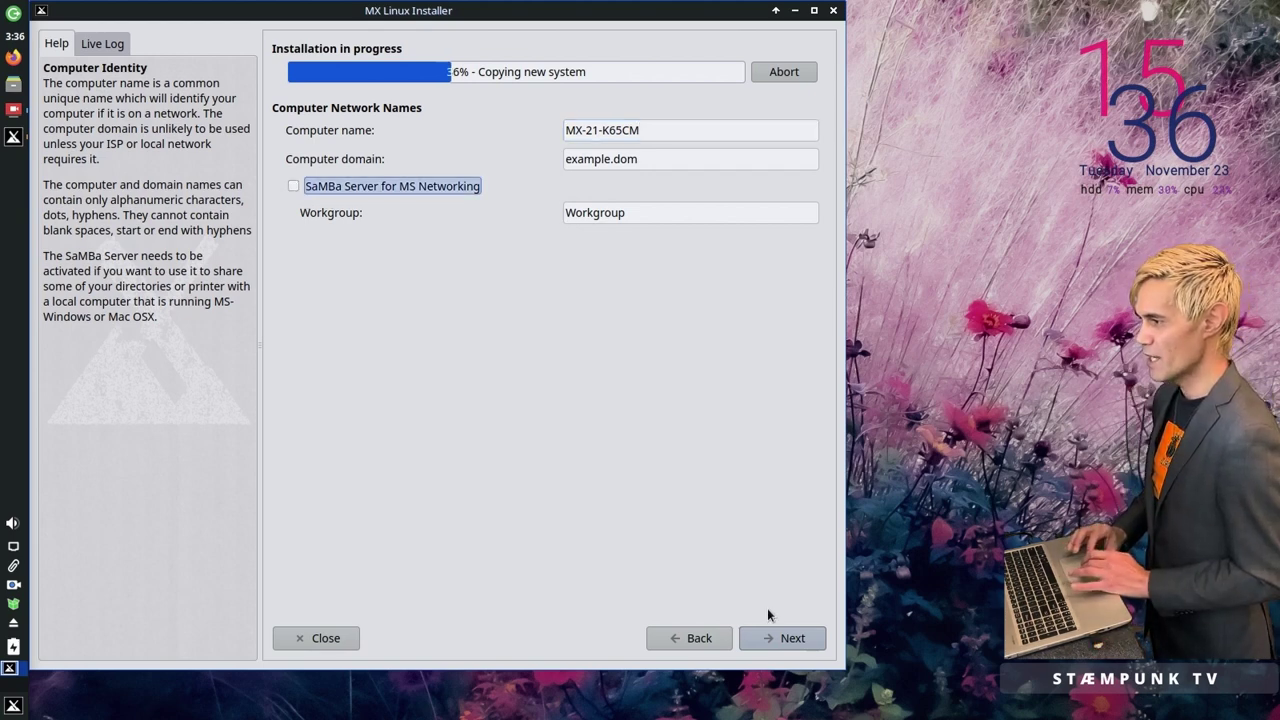
pyautogui.click(792, 638)
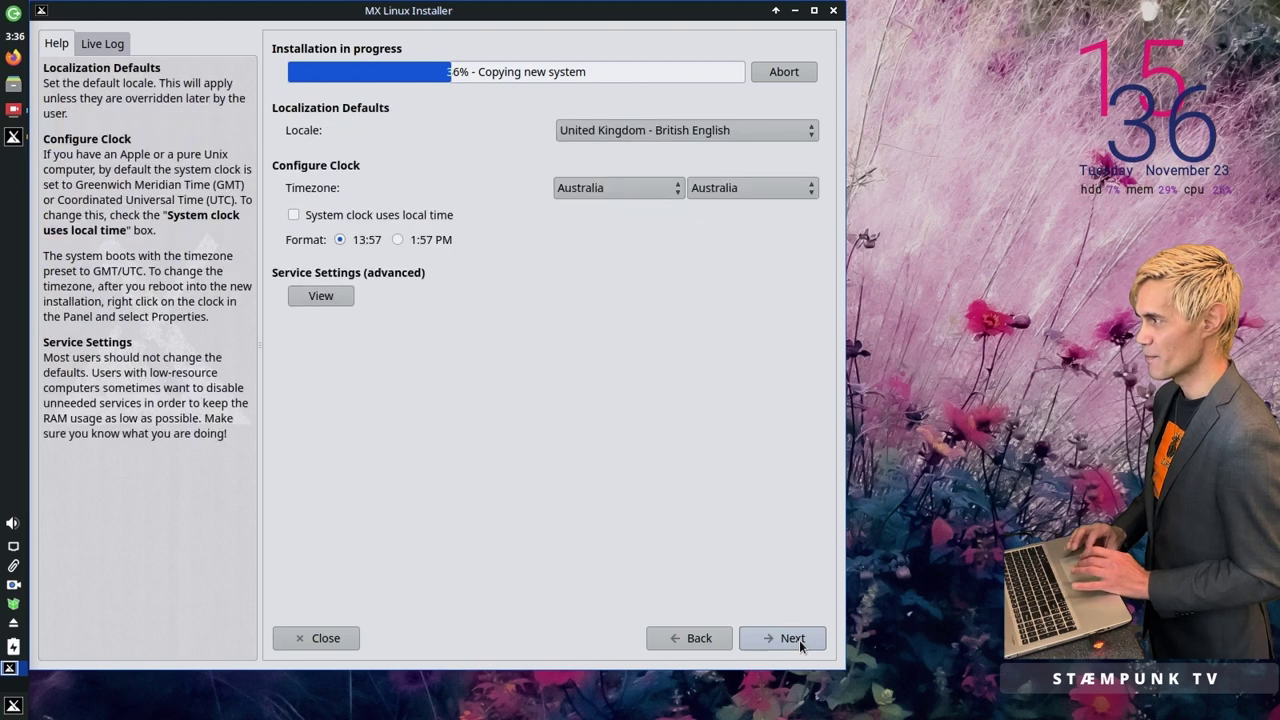
# Step: Set the locale to Australia - Australian English and keep Australia as the timezone region
pyautogui.click(710, 128)
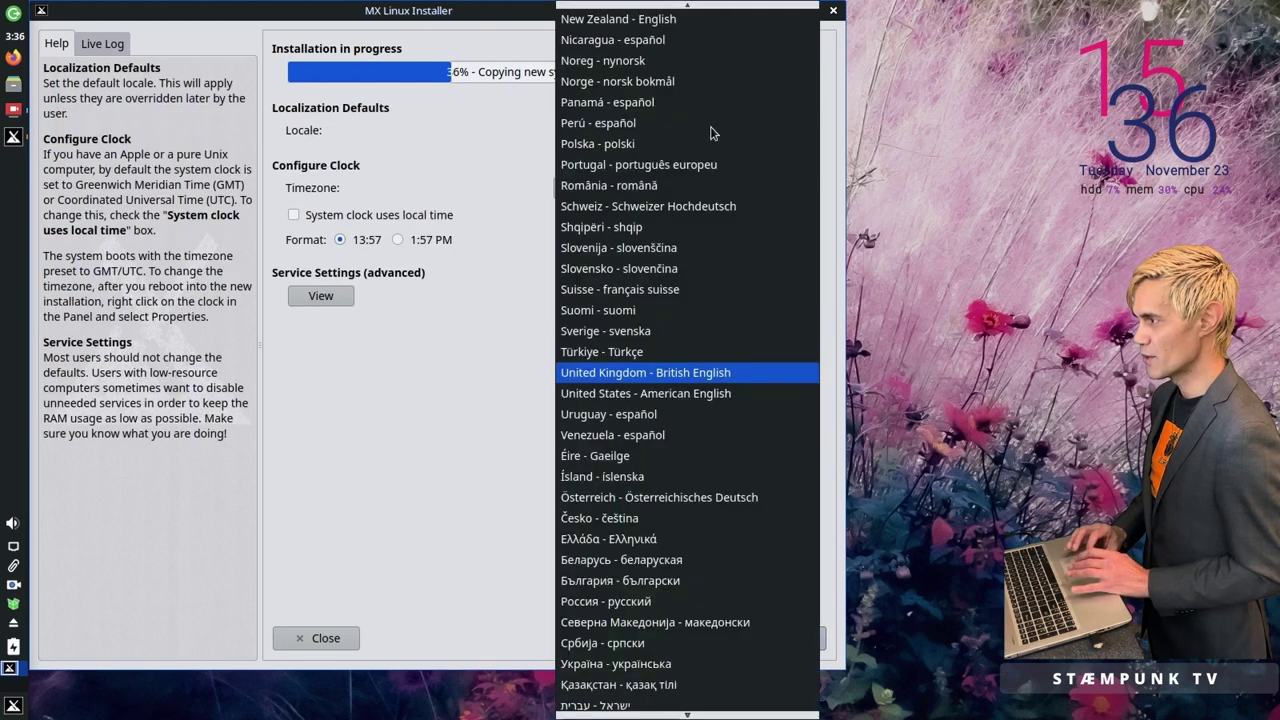
pyautogui.write('au')
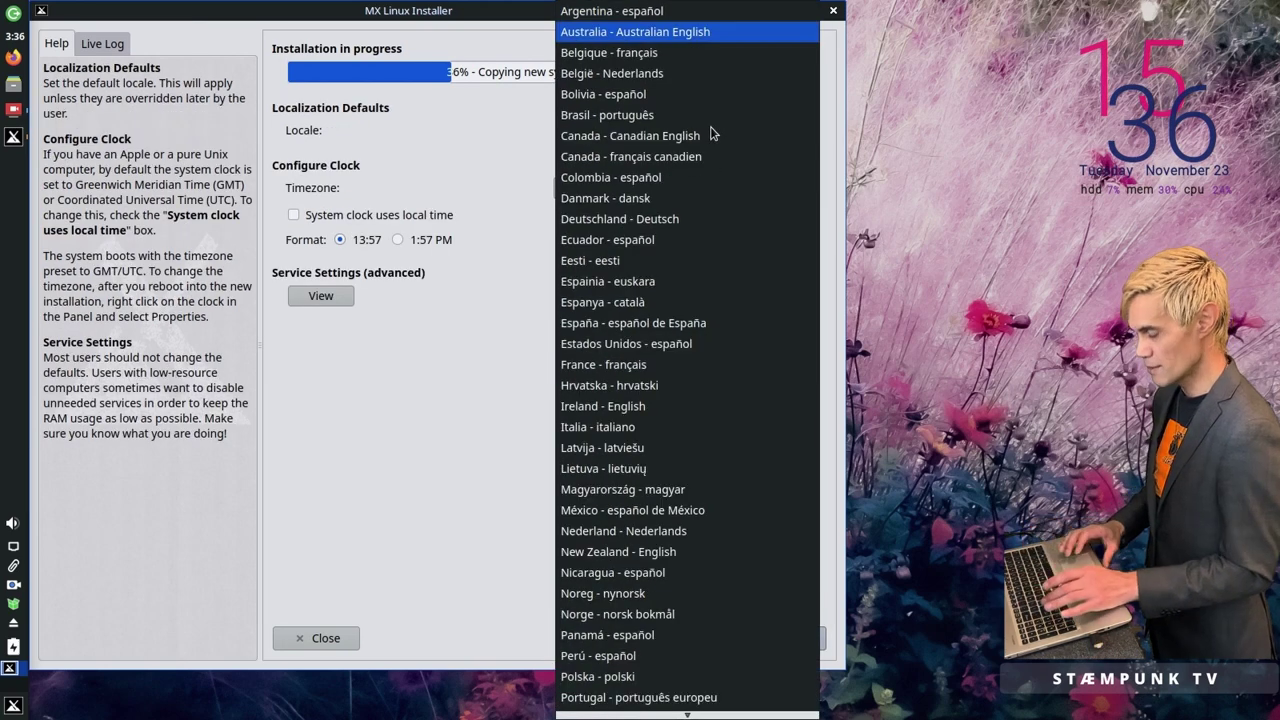
pyautogui.press('Return')
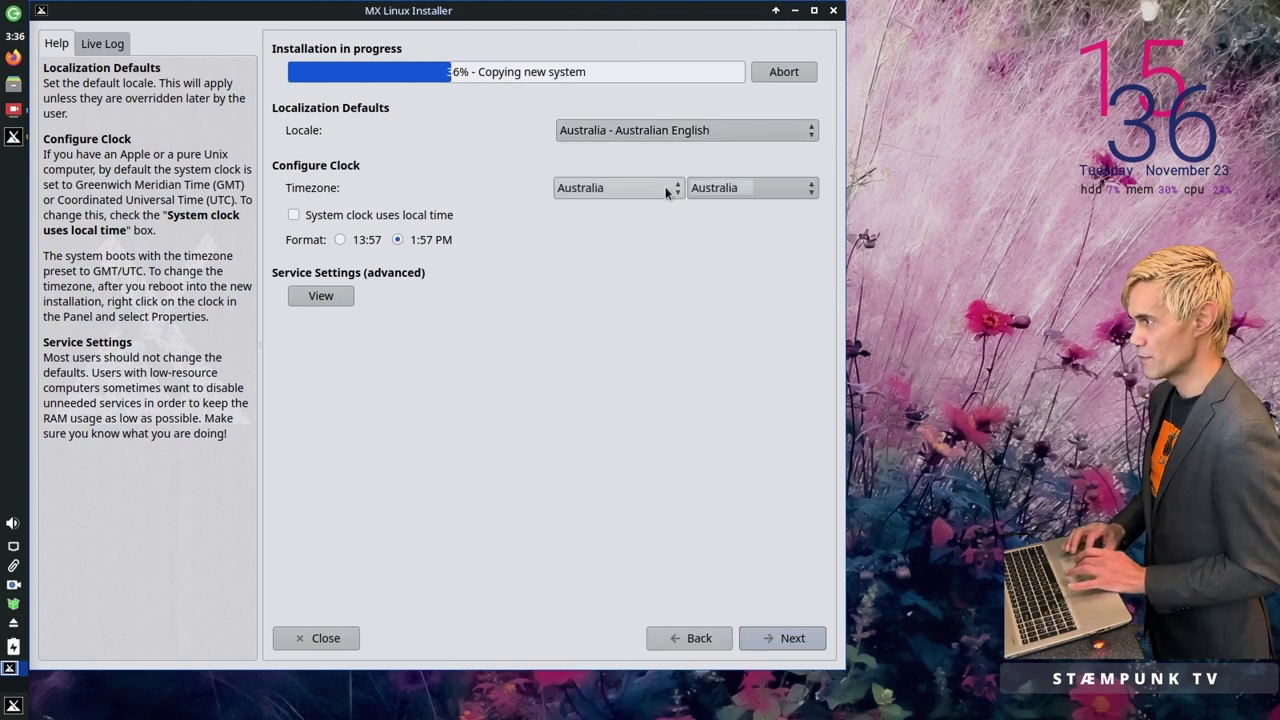
pyautogui.click(665, 189)
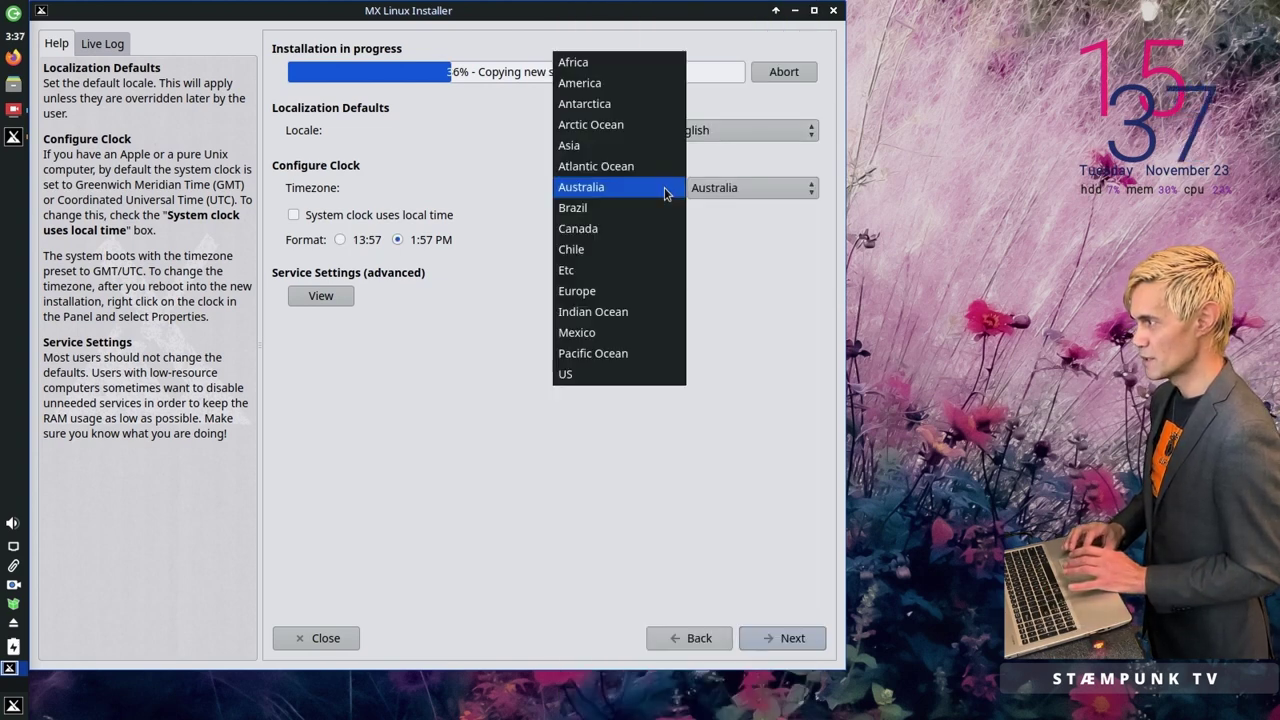
pyautogui.click(665, 189)
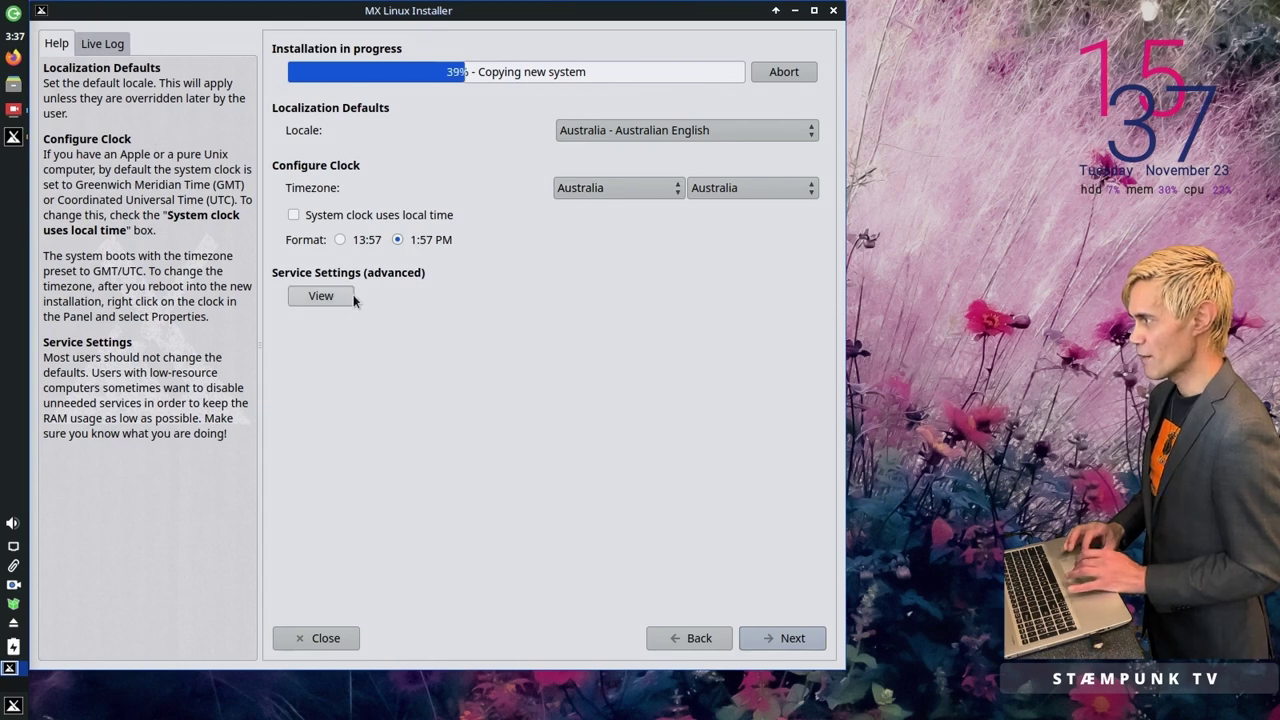
# Step: Disable the bluetooth service and continue to the user account page
pyautogui.click(321, 296)
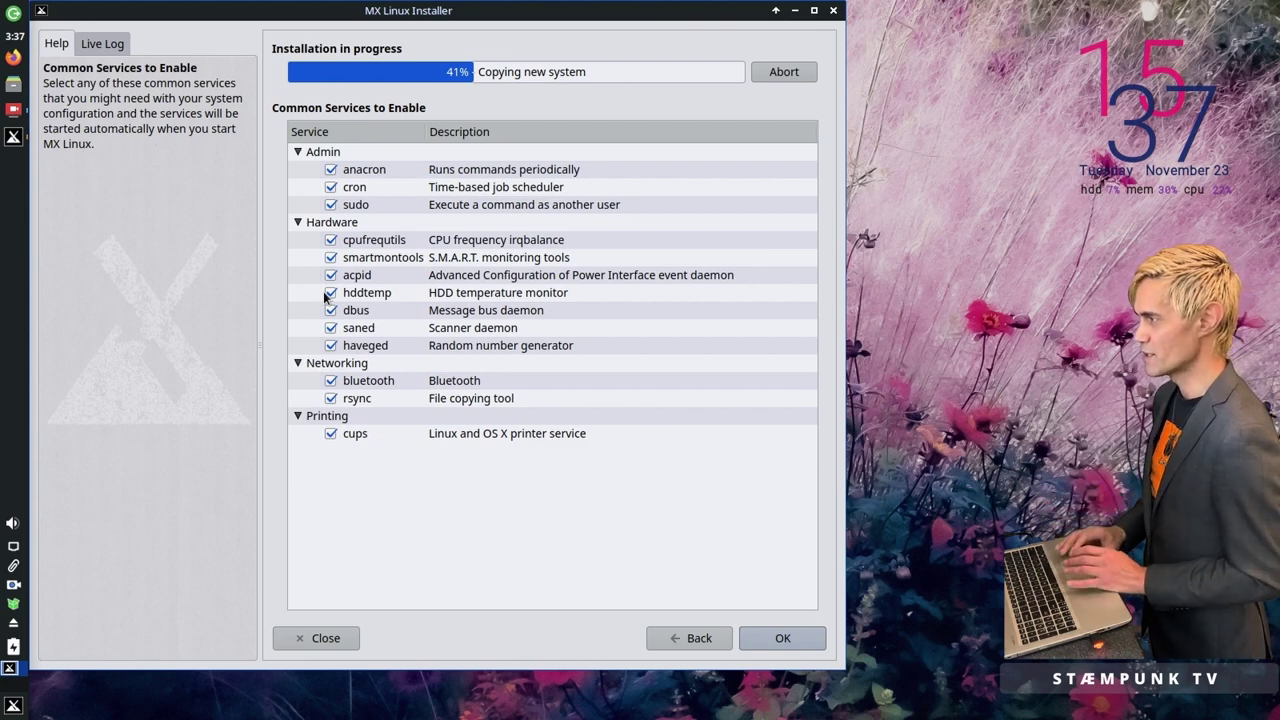
pyautogui.click(331, 381)
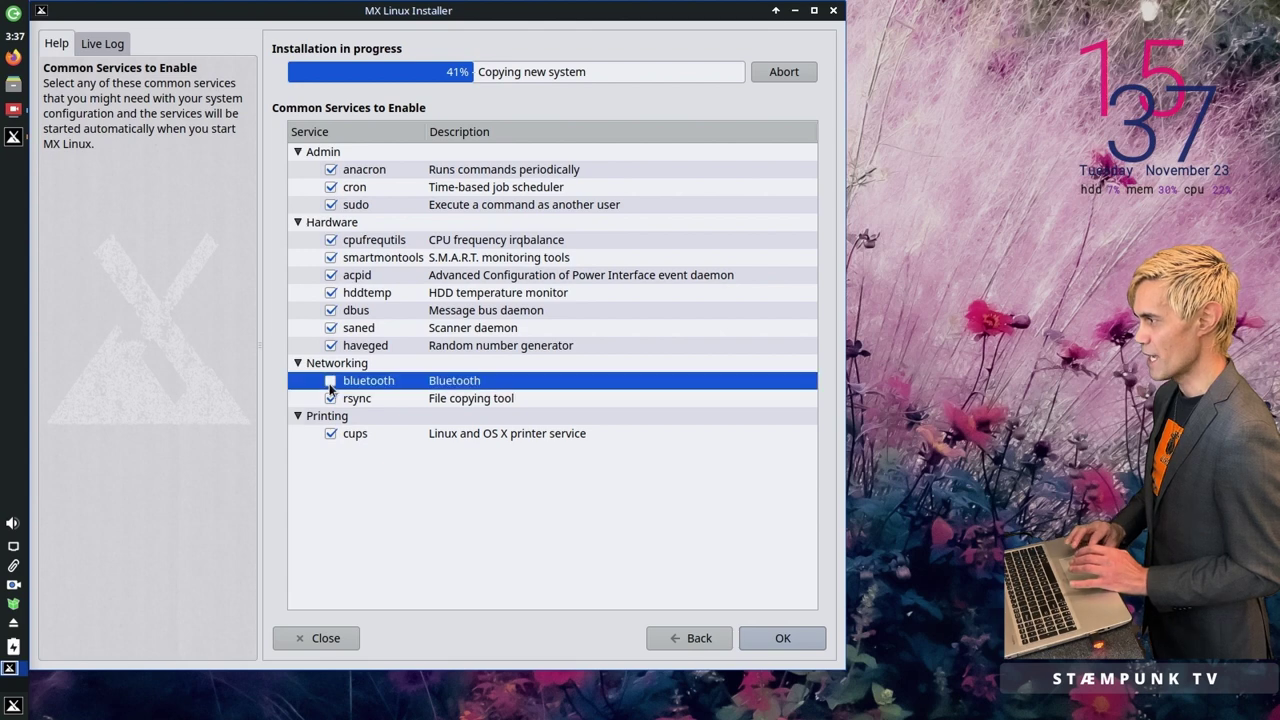
pyautogui.click(787, 638)
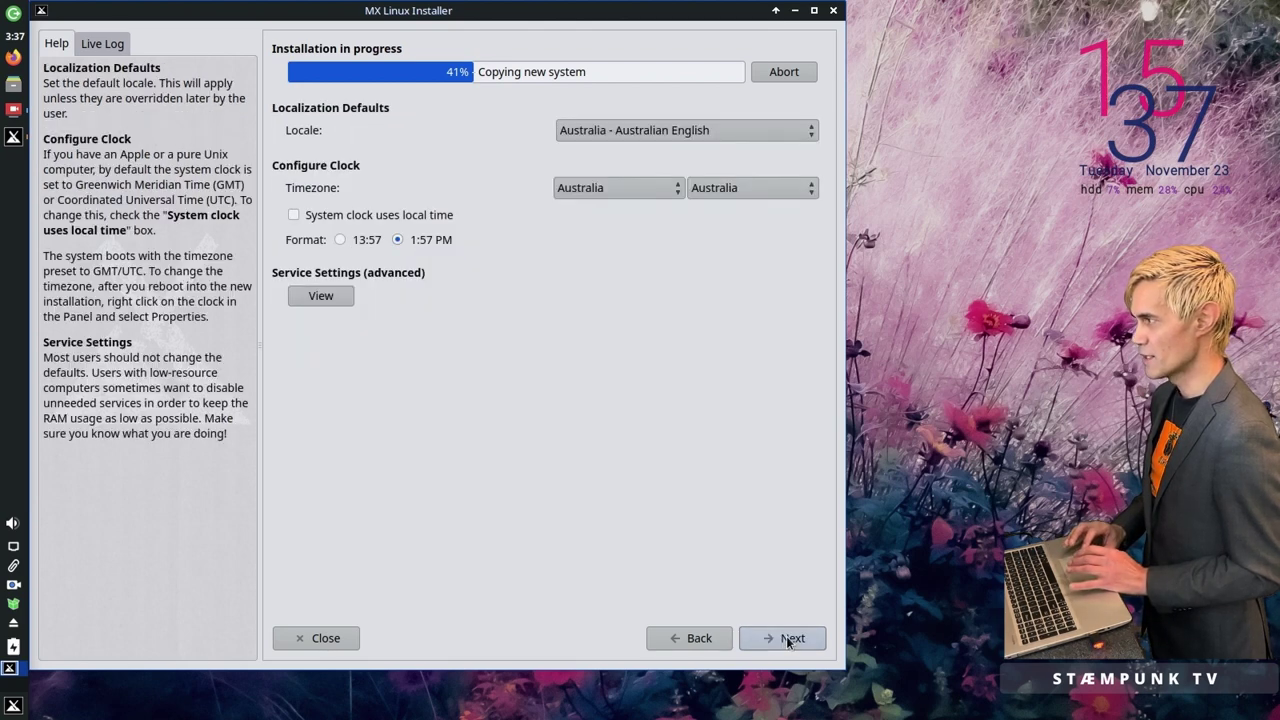
pyautogui.click(787, 640)
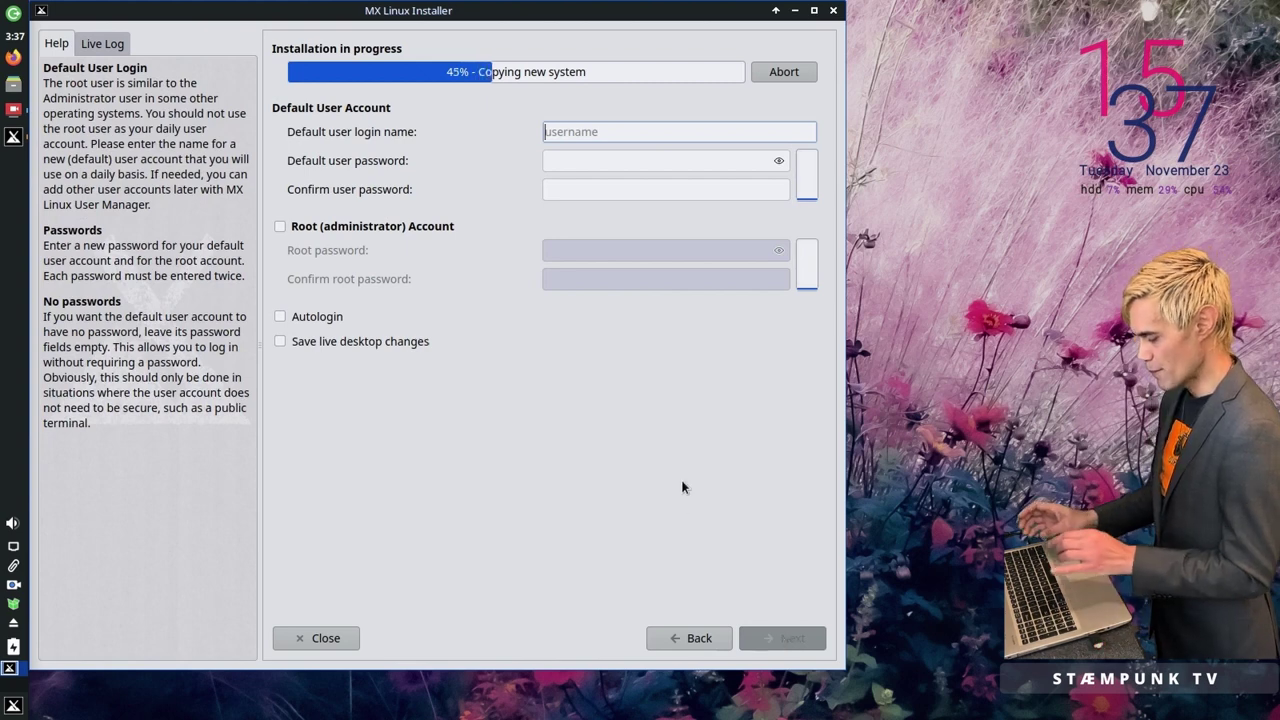
# Step: Enter the default user's login name and the password, then confirm it
pyautogui.write('Staempunk')
pyautogui.press('Tab')
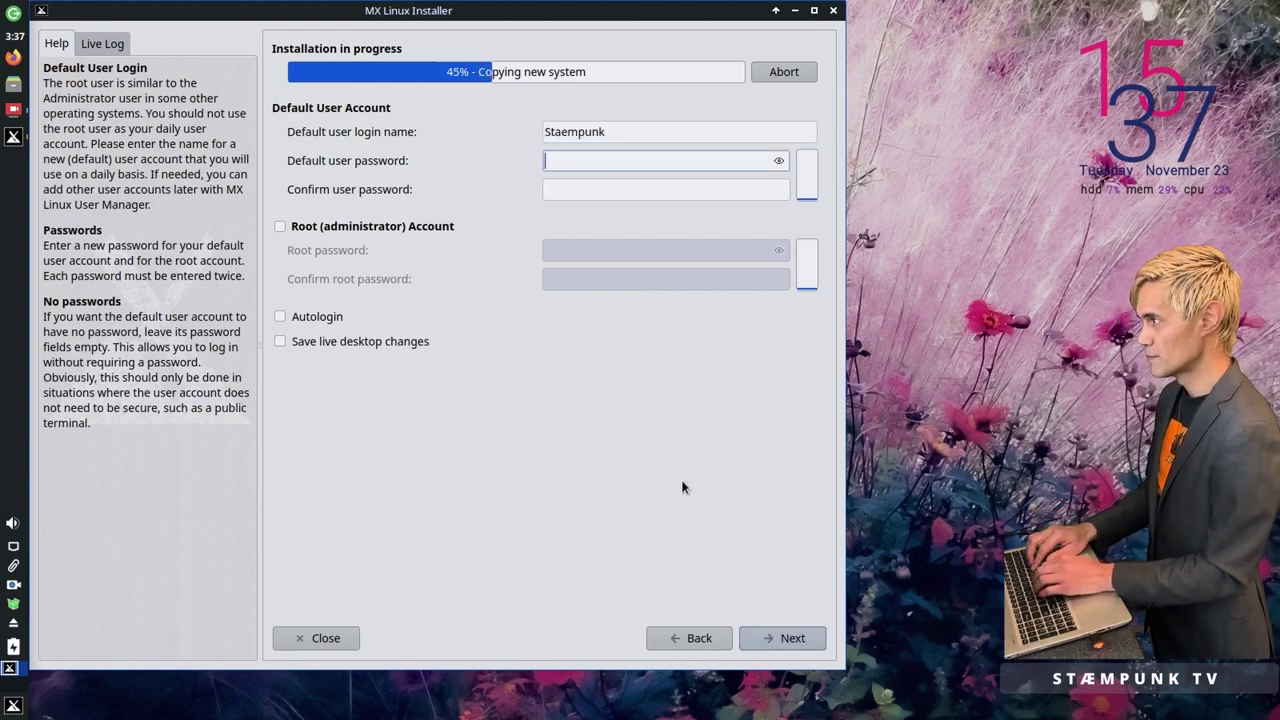
pyautogui.write('********')
pyautogui.press('Tab')
pyautogui.write('********')
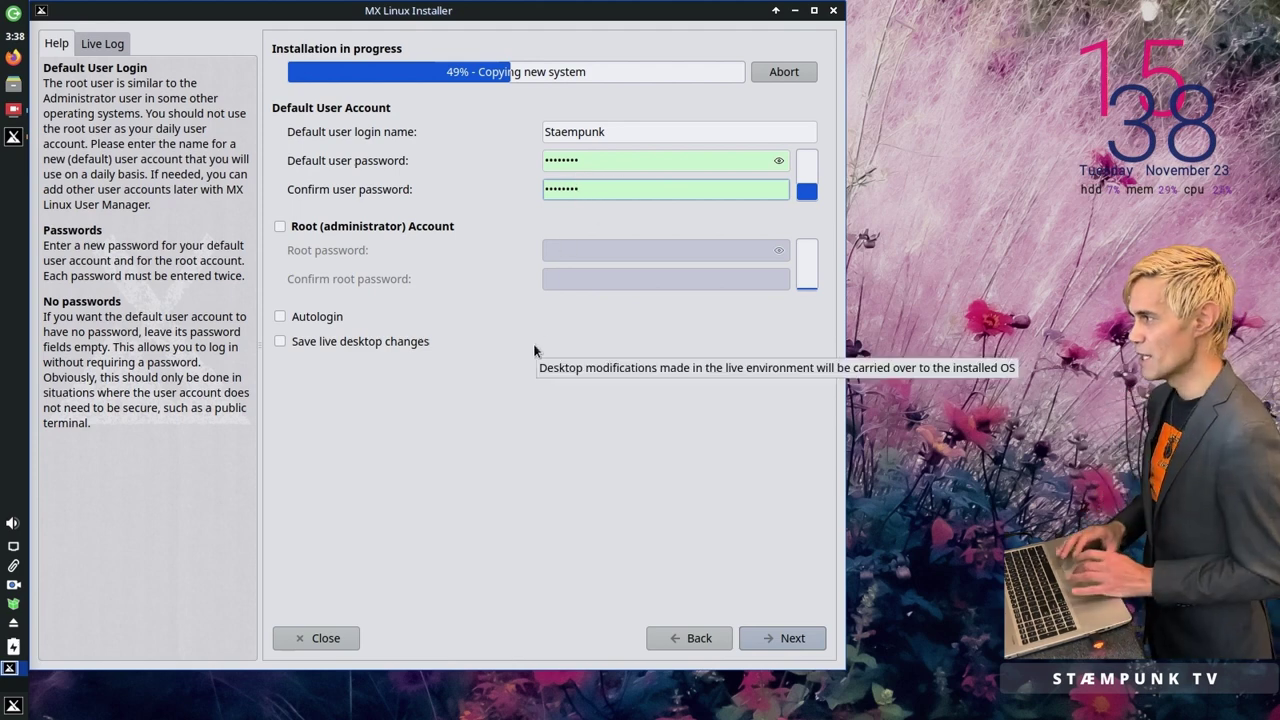
# Step: Leave the root account disabled and keep live desktop changes in the installed system
pyautogui.click(280, 227)
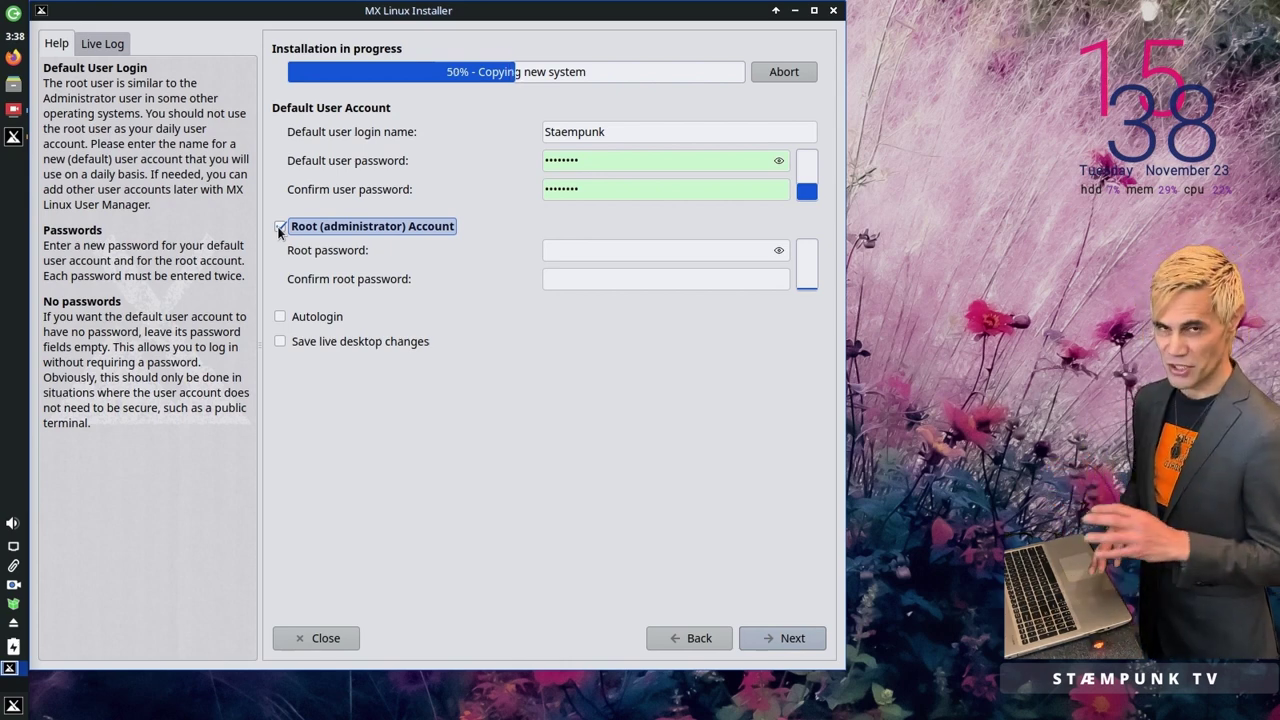
pyautogui.click(280, 228)
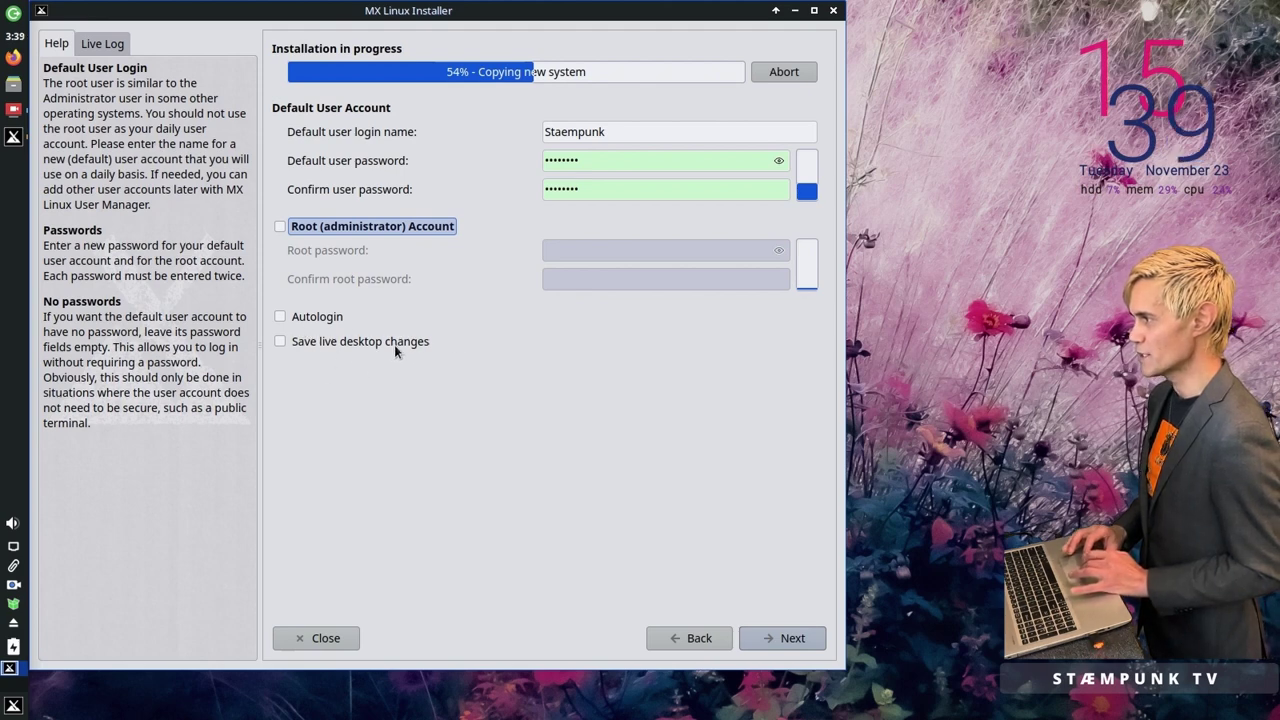
pyautogui.click(281, 340)
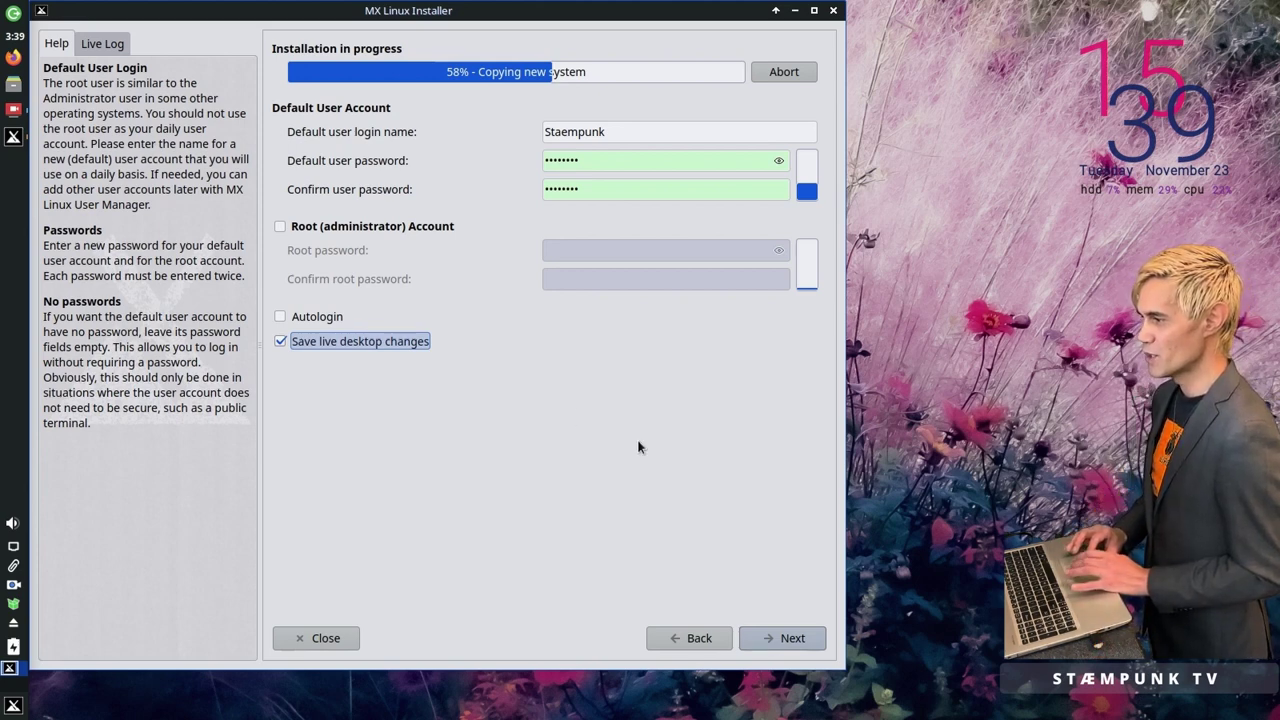
pyautogui.click(782, 639)
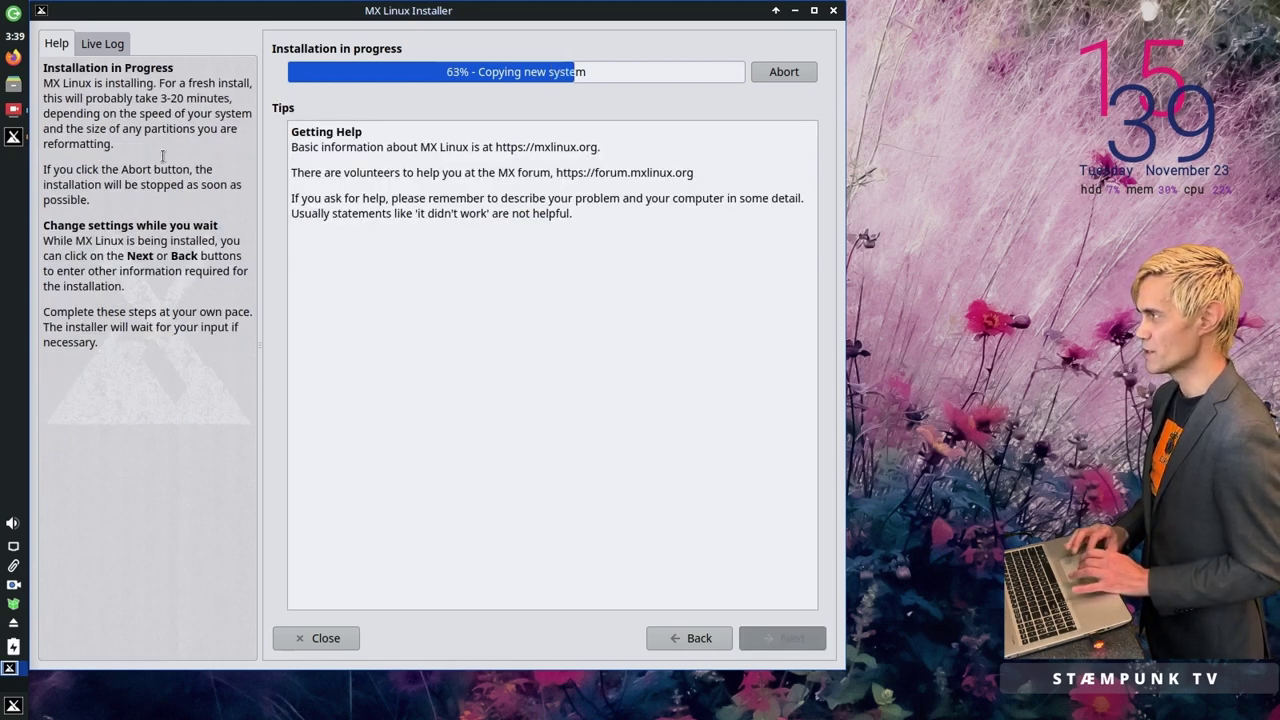
# Step: Switch to the Live Log to follow the installation until it reports Installation complete
pyautogui.click(106, 44)
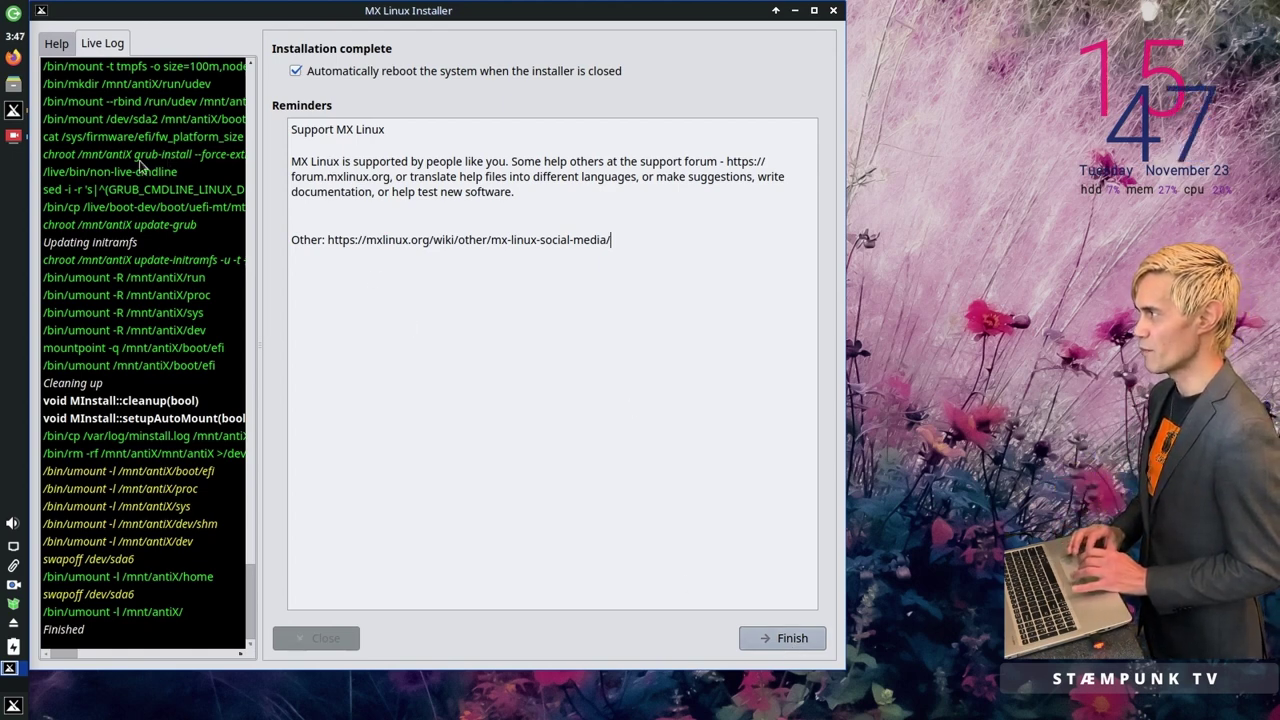
# Step: Finish the installation to reboot, showing the shutdown messages with Alt+F1
pyautogui.click(14, 138)
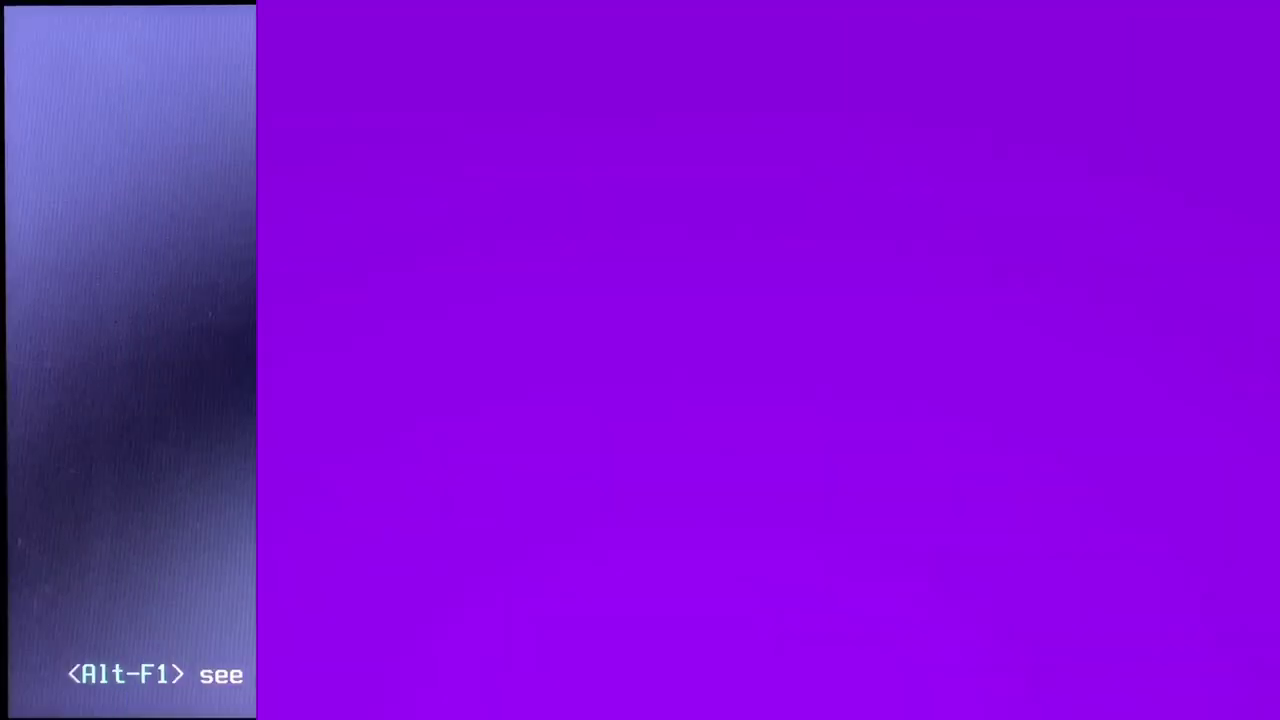
pyautogui.hotkey('alt', 'F1')
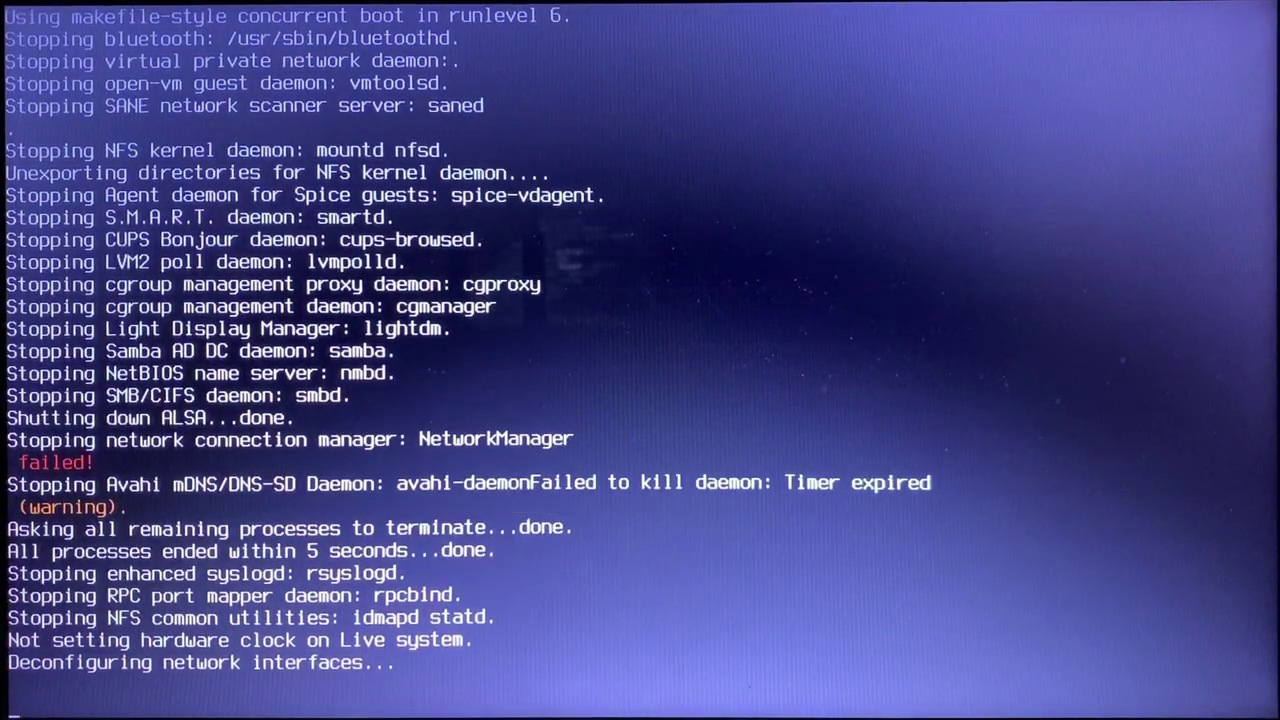
# Step: Stop the GRUB countdown and boot the MX 21 Wildflower entry
pyautogui.hotkey('alt', 'F10')
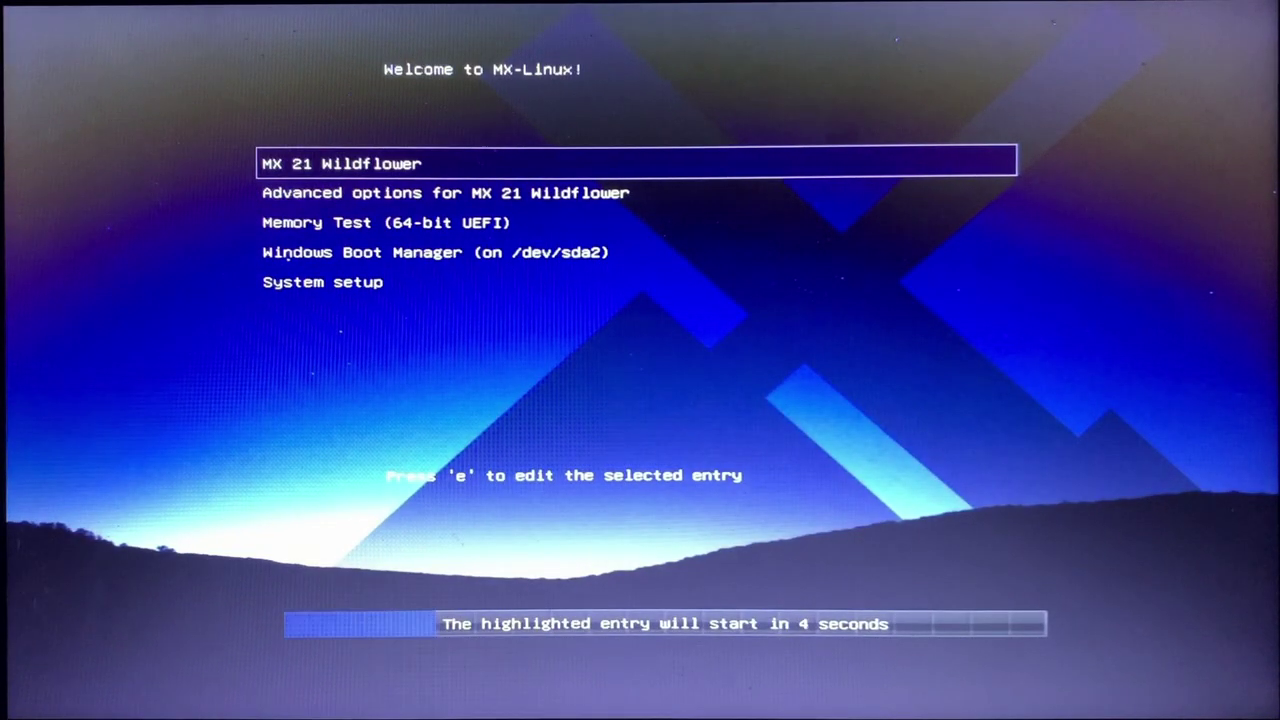
pyautogui.press('Down')
pyautogui.press('Down')
pyautogui.press('Down')
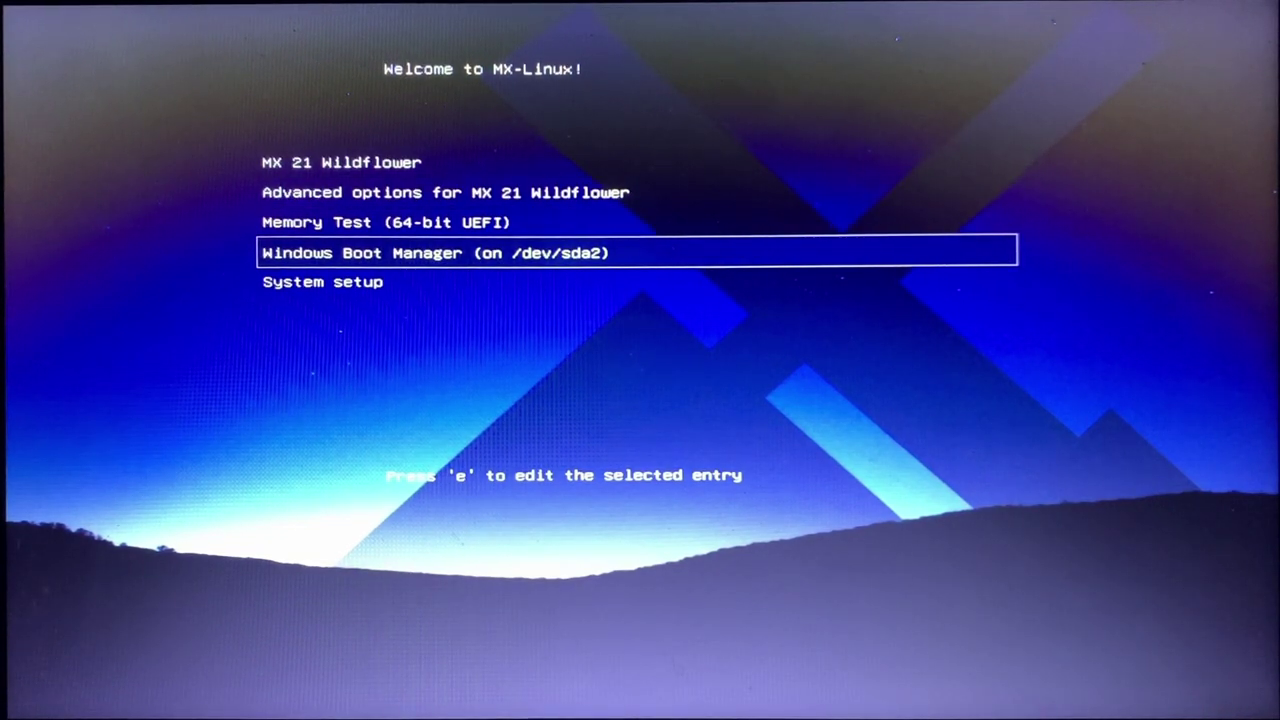
pyautogui.press('Up')
pyautogui.press('Up')
pyautogui.press('Up')
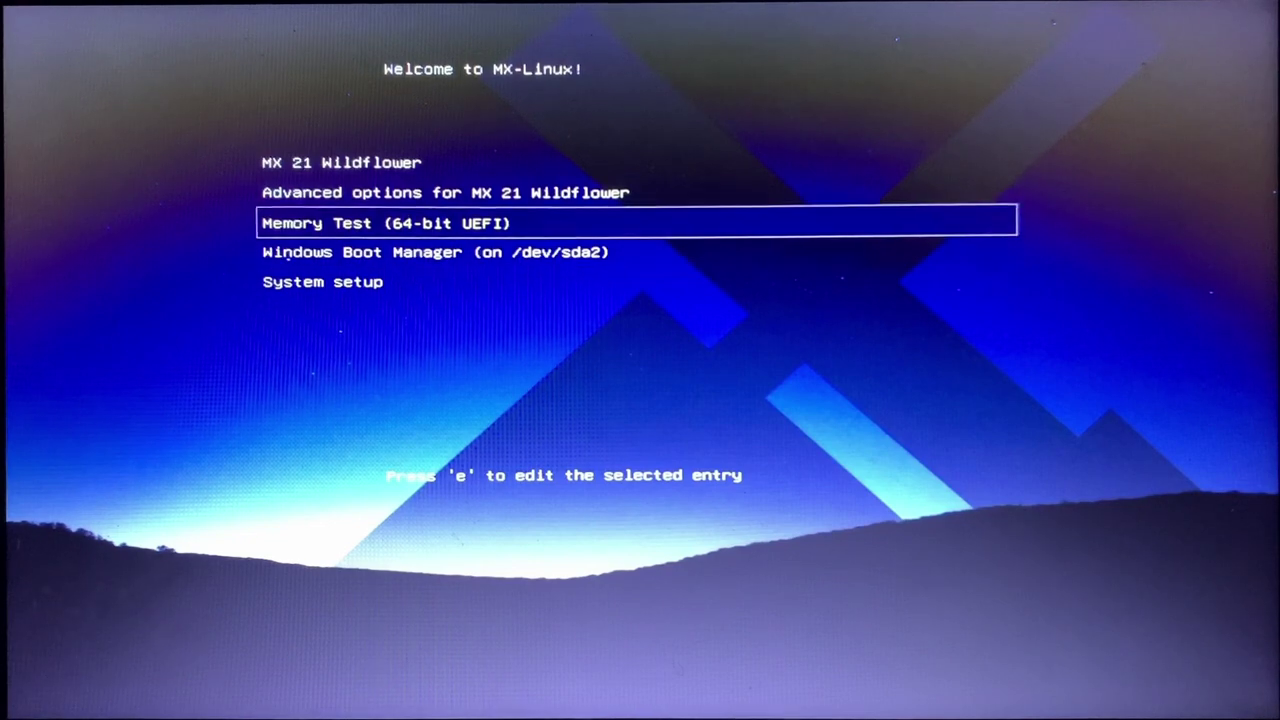
pyautogui.press('Return')
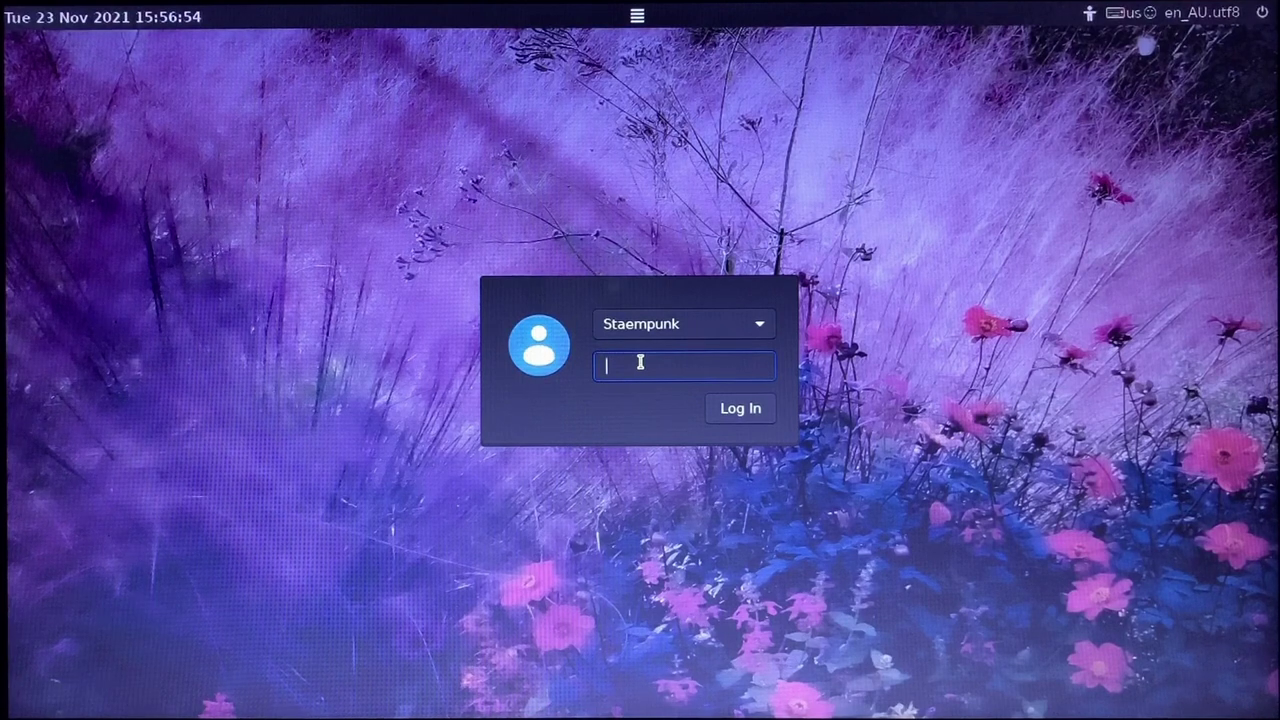
# Step: Log in with the account password and close the MX Welcome window
pyautogui.write('••••••••')
pyautogui.press('Return')
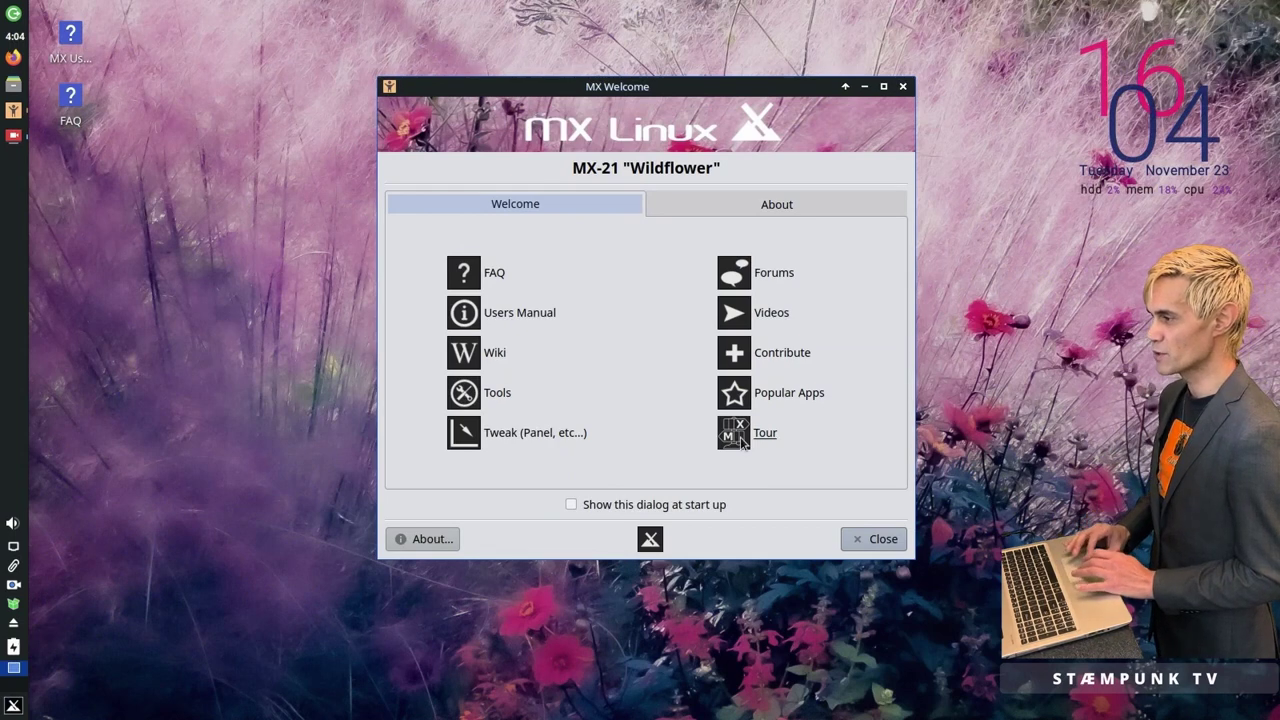
pyautogui.click(870, 541)
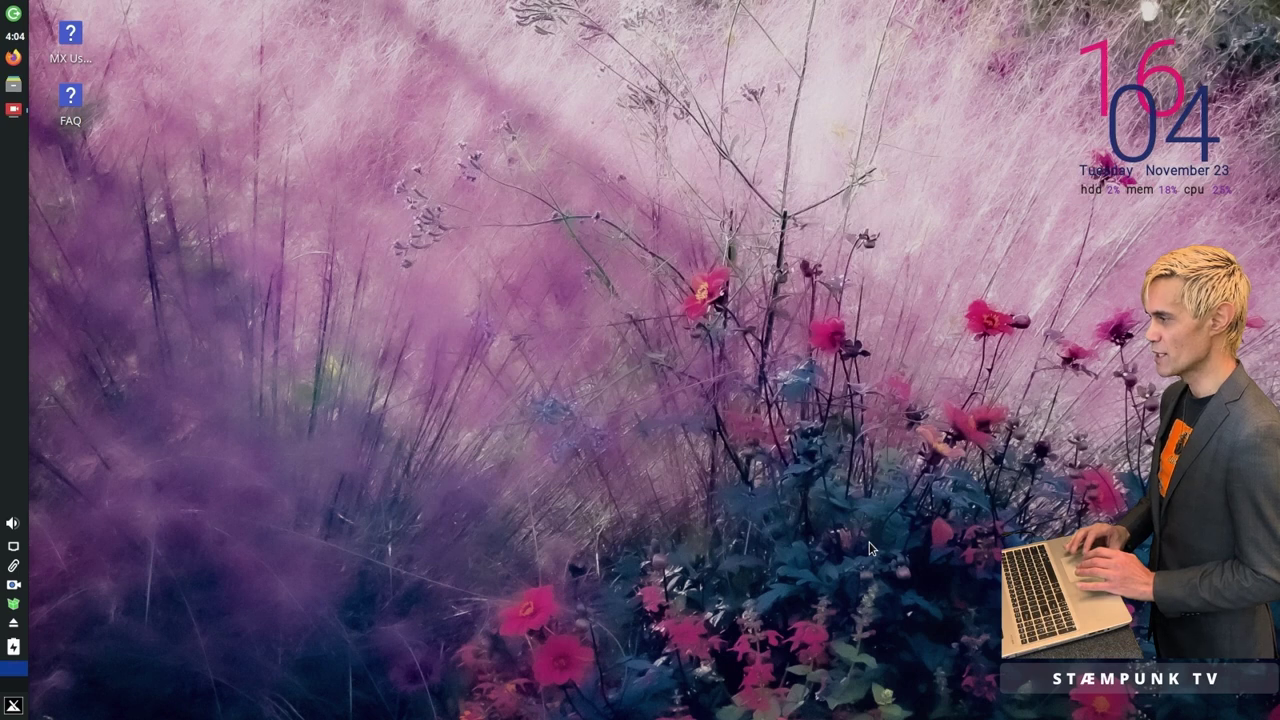
# Step: In Thunar, open the DualData drive, unmount it from the side pane, and close the window
pyautogui.click(14, 87)
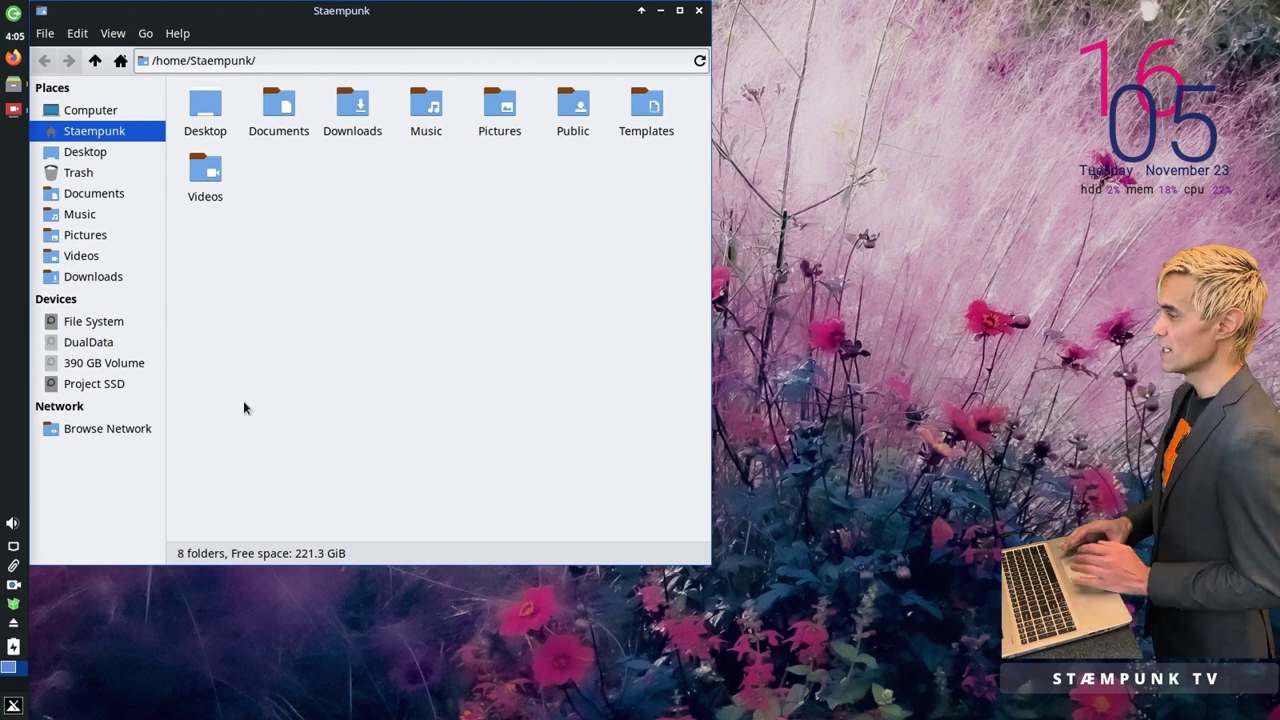
pyautogui.click(50, 344)
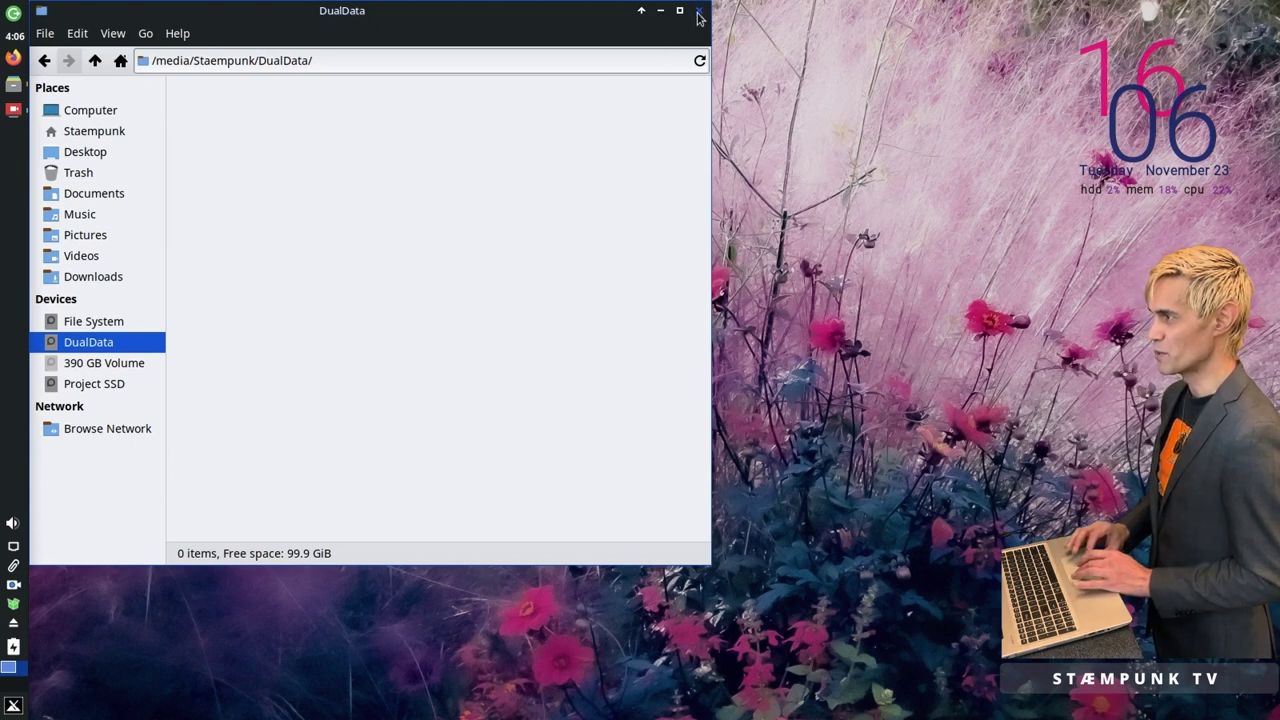
pyautogui.rightClick(110, 345)
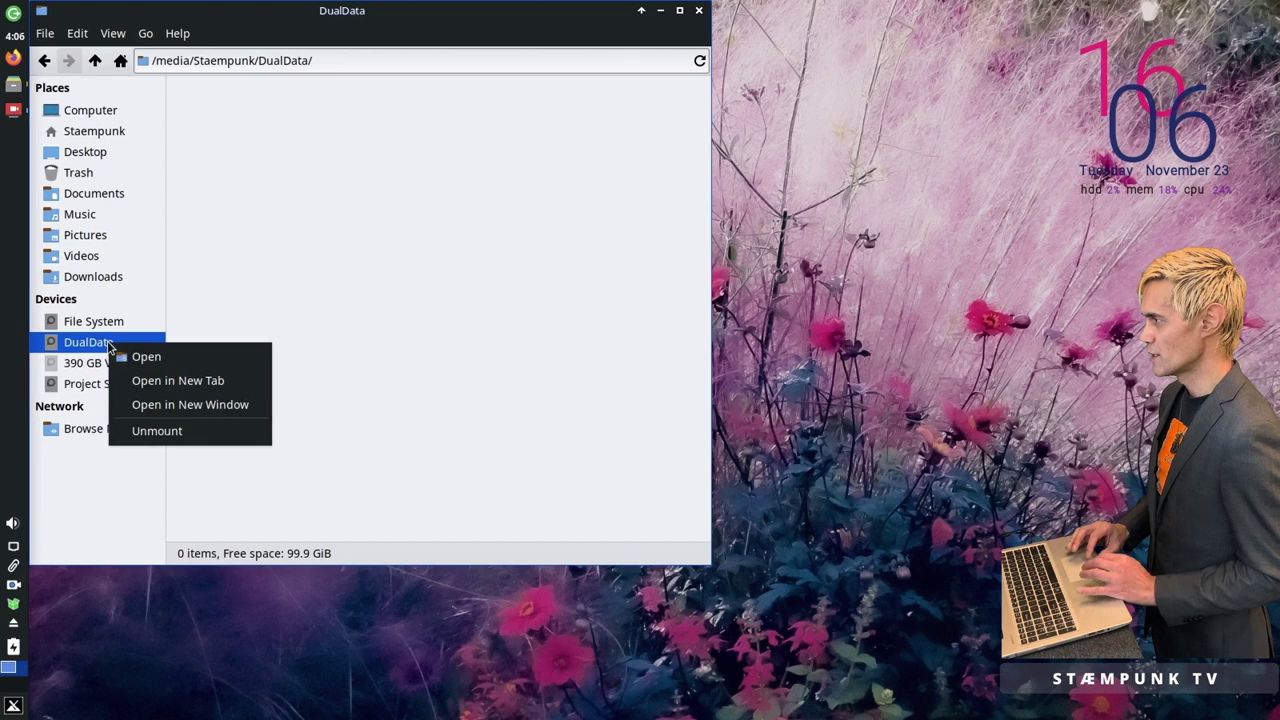
pyautogui.click(197, 431)
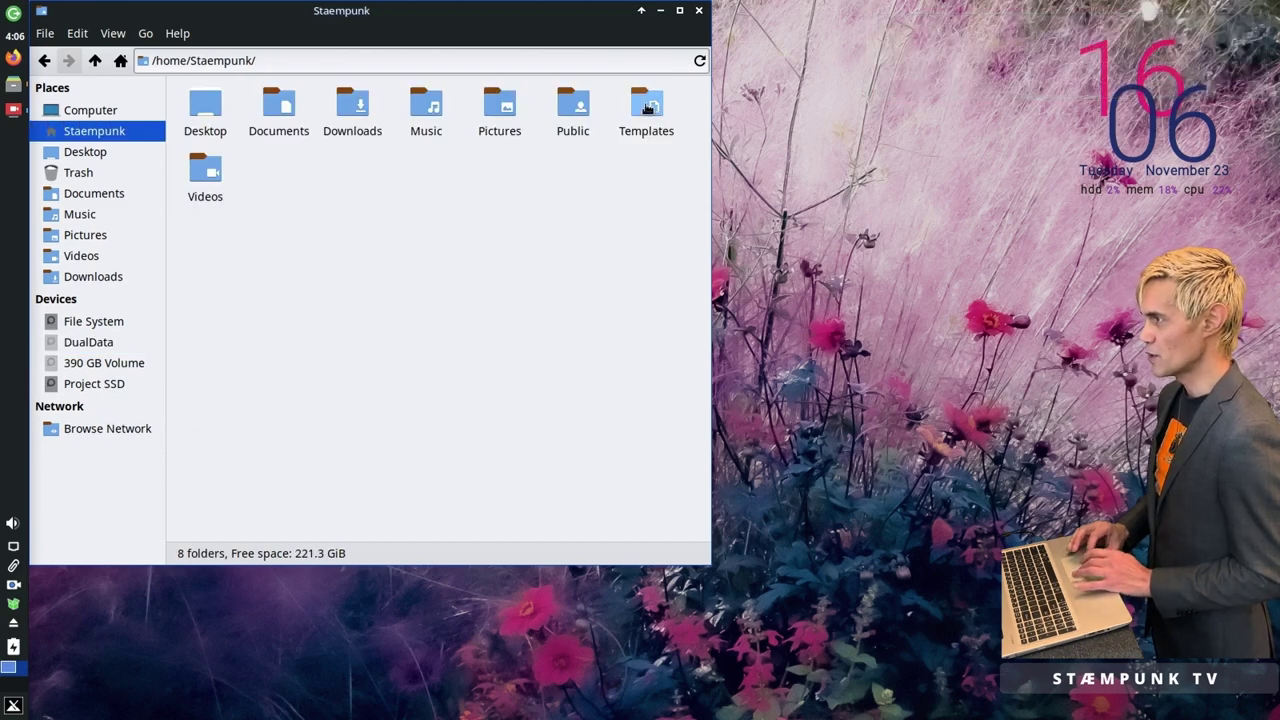
pyautogui.click(698, 12)
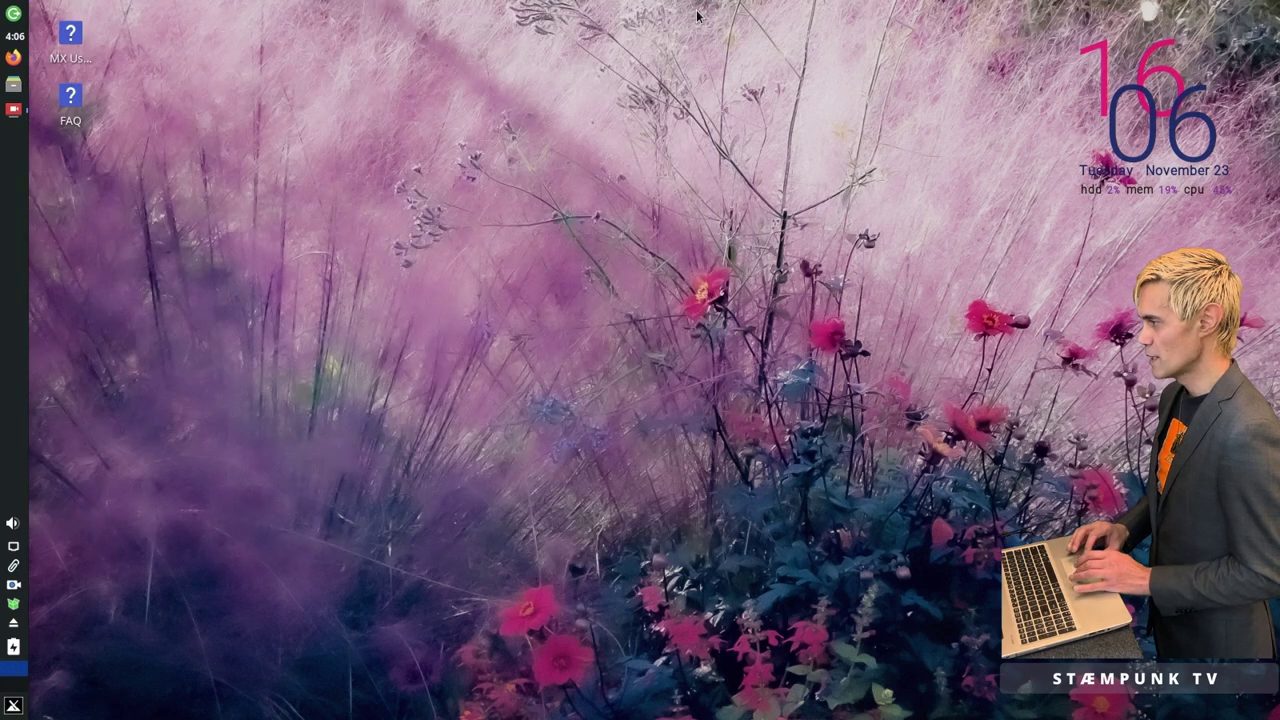
# Step: Launch Synaptic Package Manager from an 'install' menu search, authenticating with the admin password
pyautogui.click(14, 707)
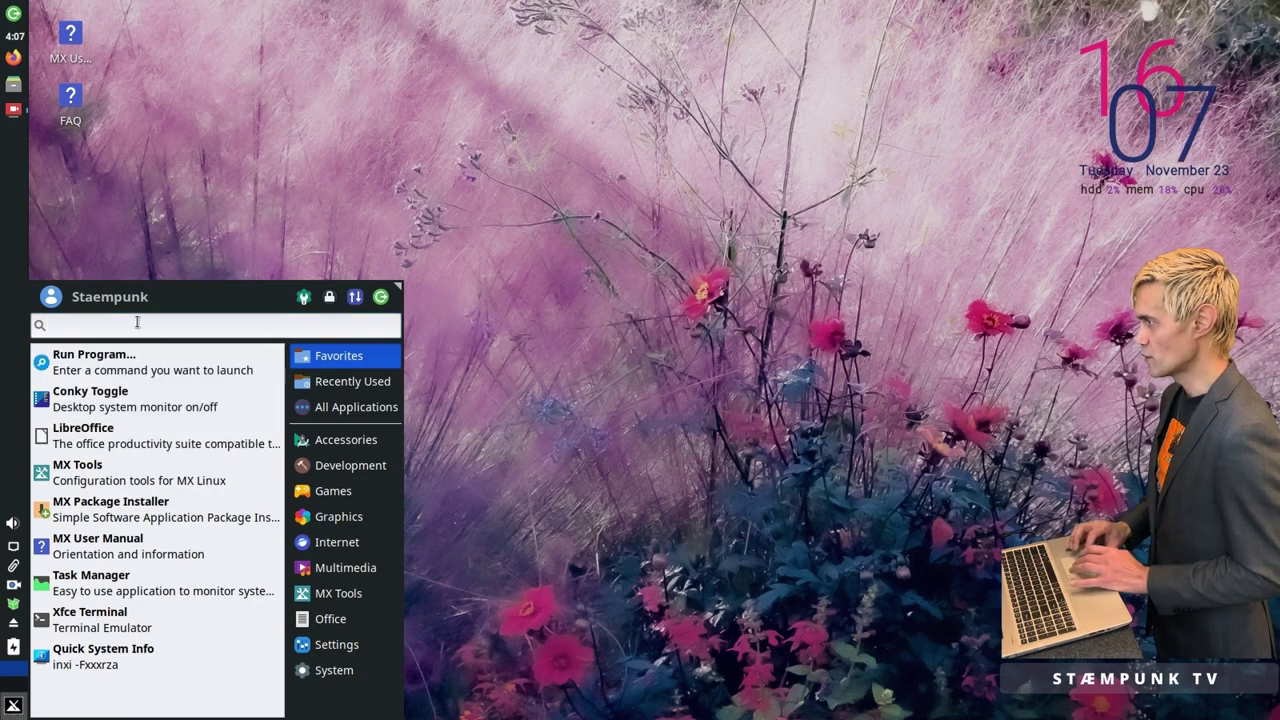
pyautogui.write('install')
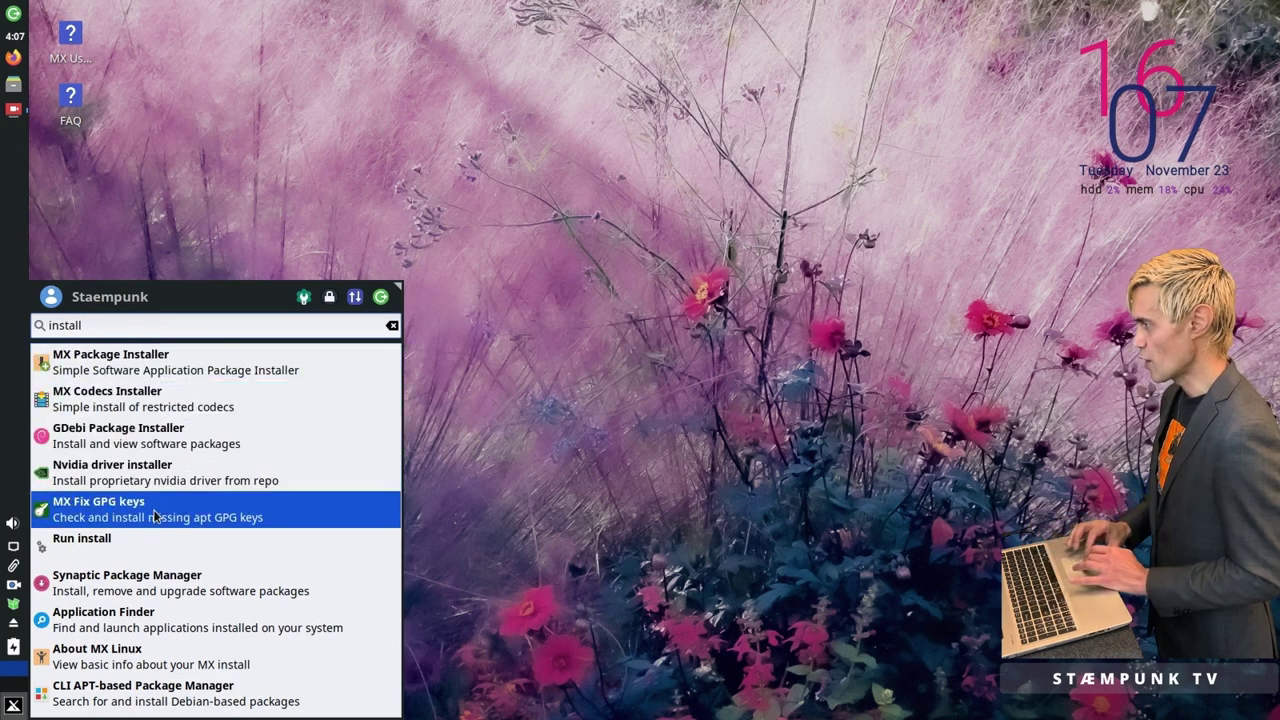
pyautogui.click(147, 588)
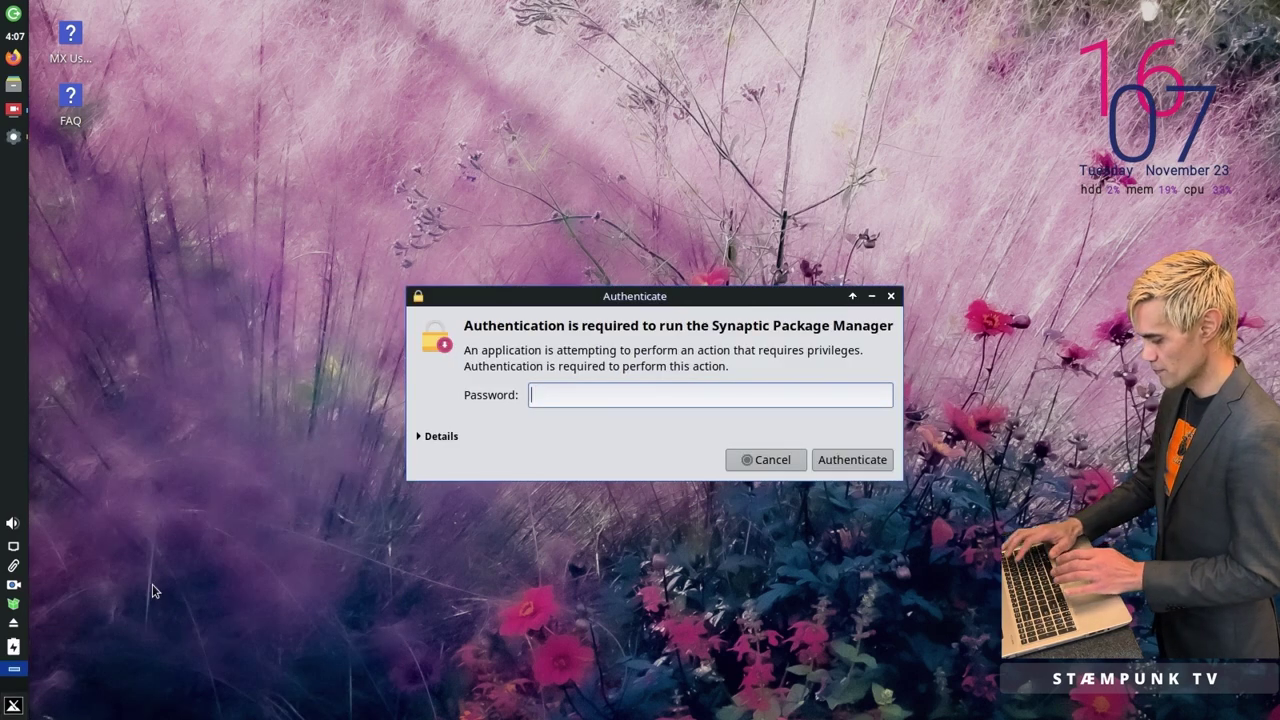
pyautogui.write('demo')
pyautogui.press('Return')
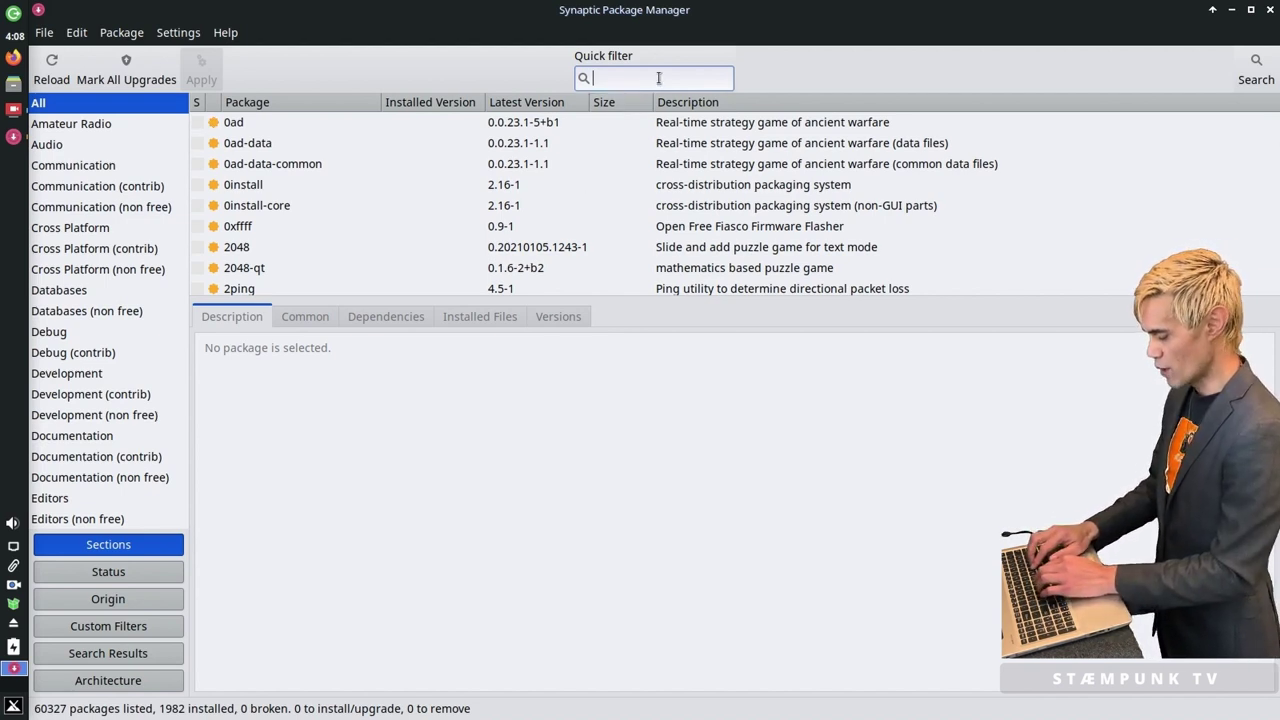
# Step: Filter for gnome-disk-utility, mark it for installation, and apply the change
pyautogui.write('gnome-')
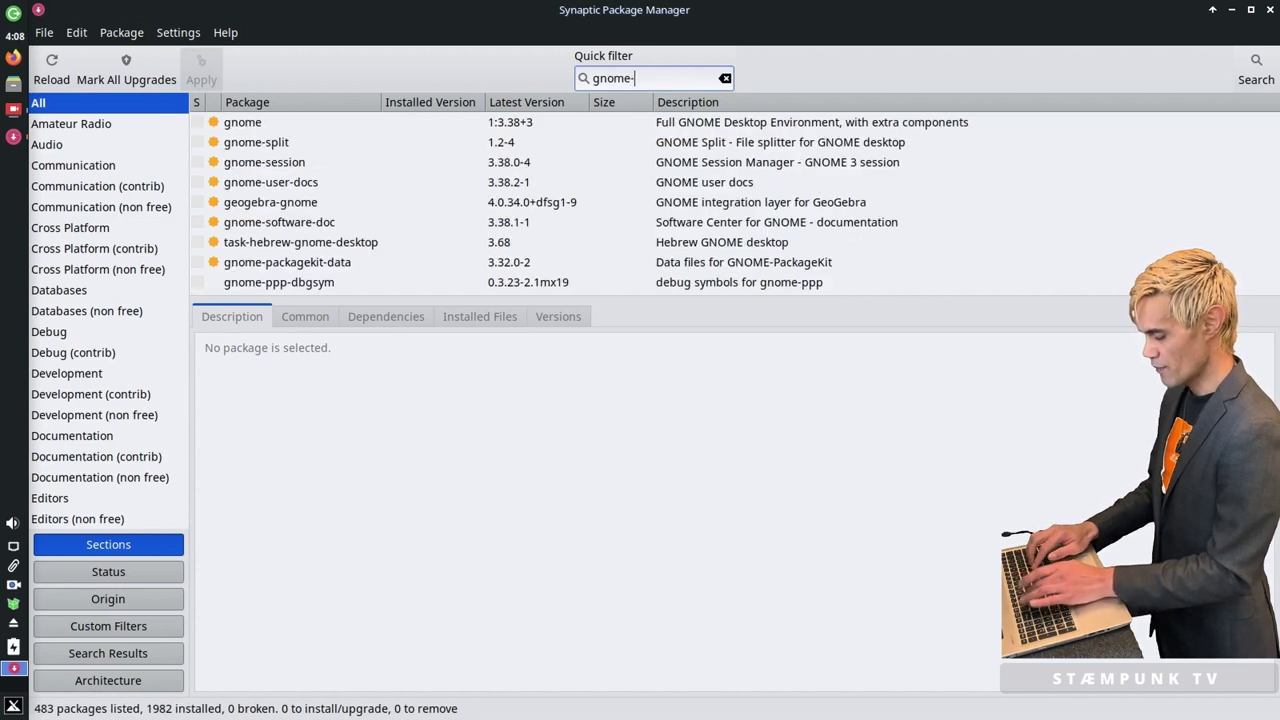
pyautogui.write('disk-')
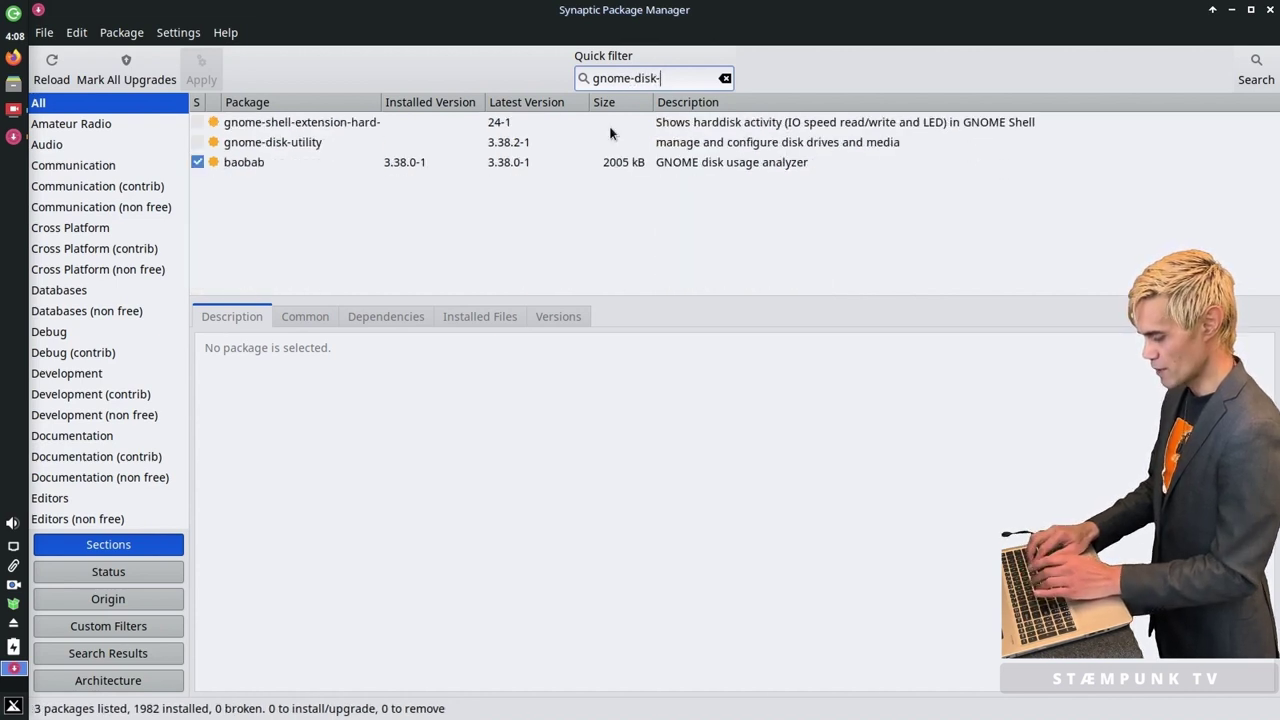
pyautogui.write('utility')
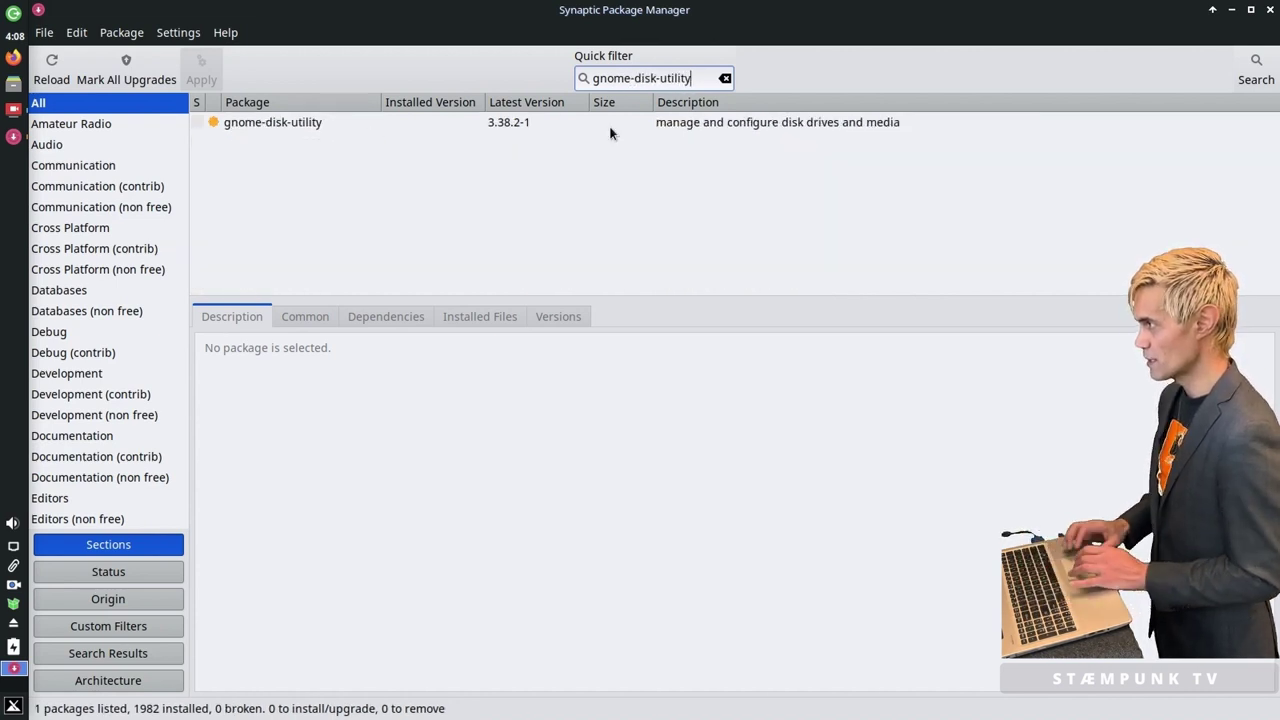
pyautogui.click(247, 121)
pyautogui.rightClick(247, 121)
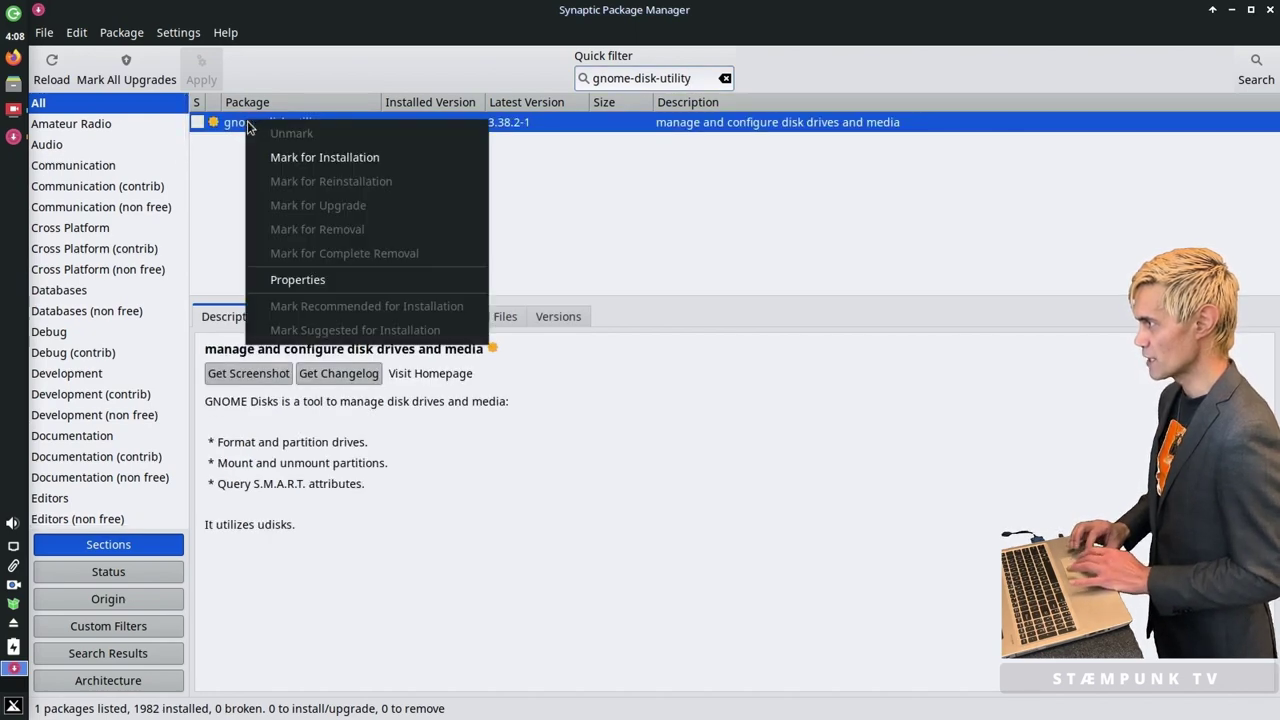
pyautogui.click(341, 160)
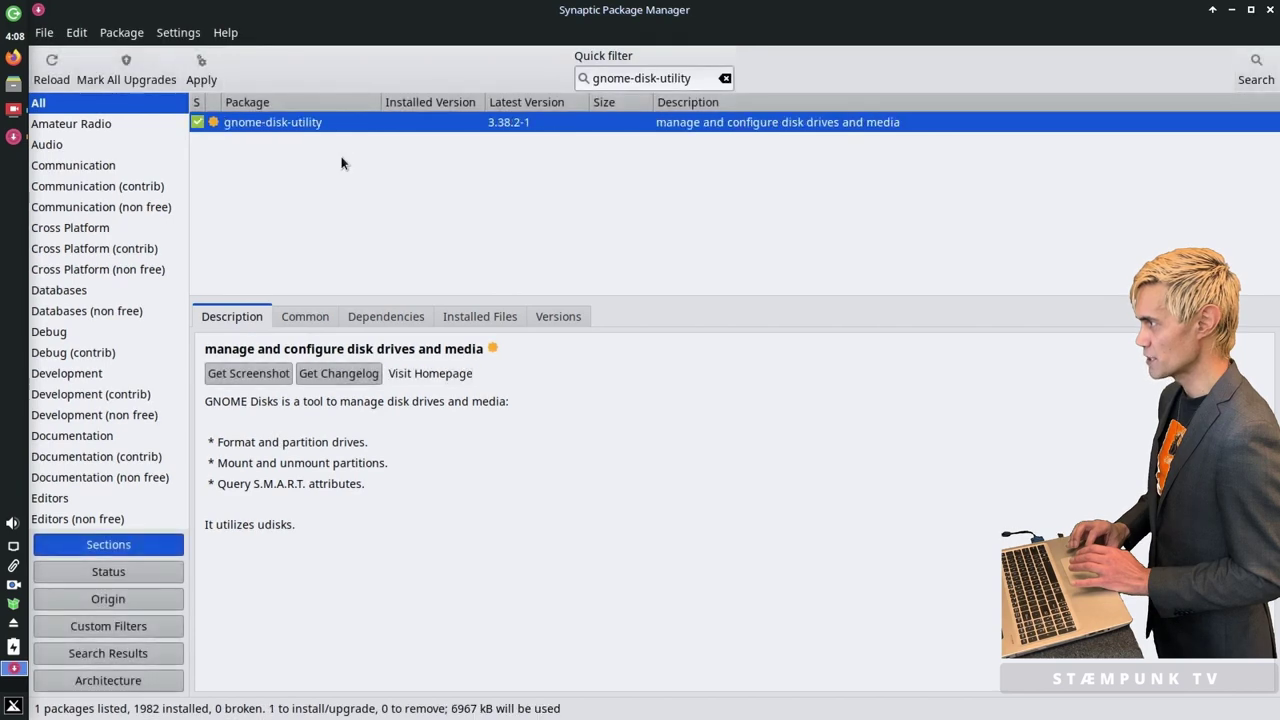
pyautogui.click(202, 72)
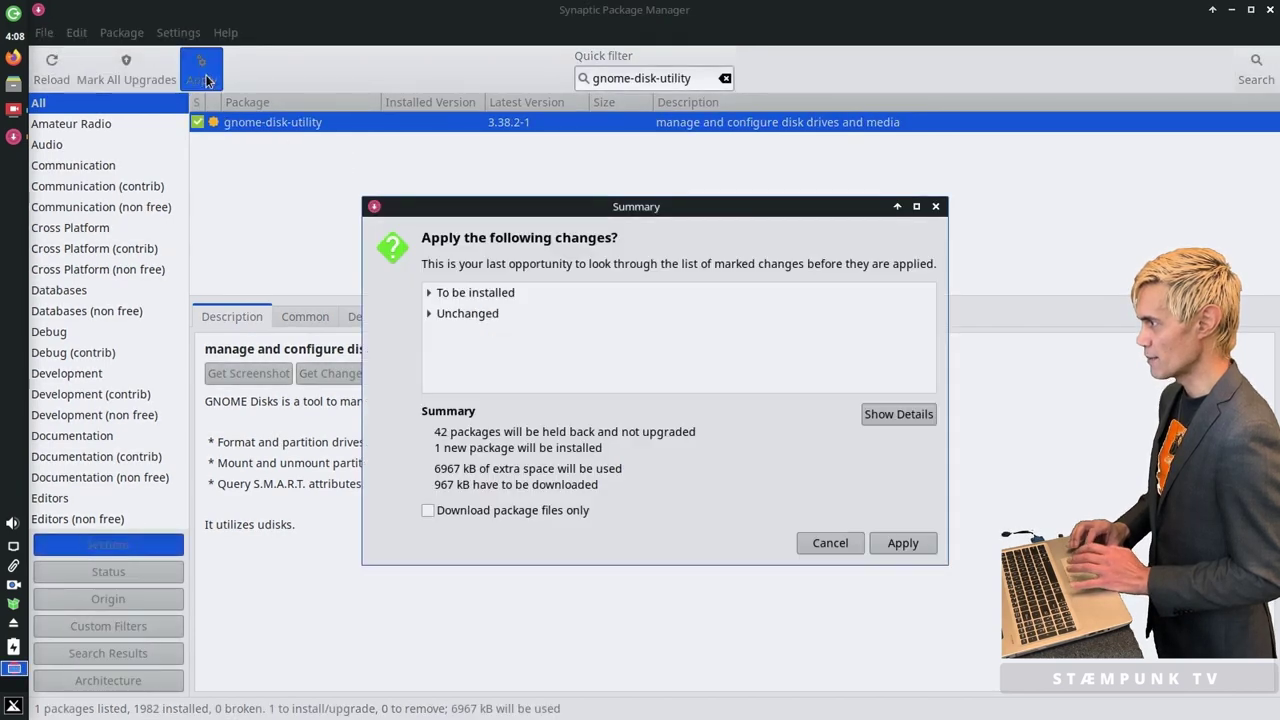
pyautogui.click(902, 543)
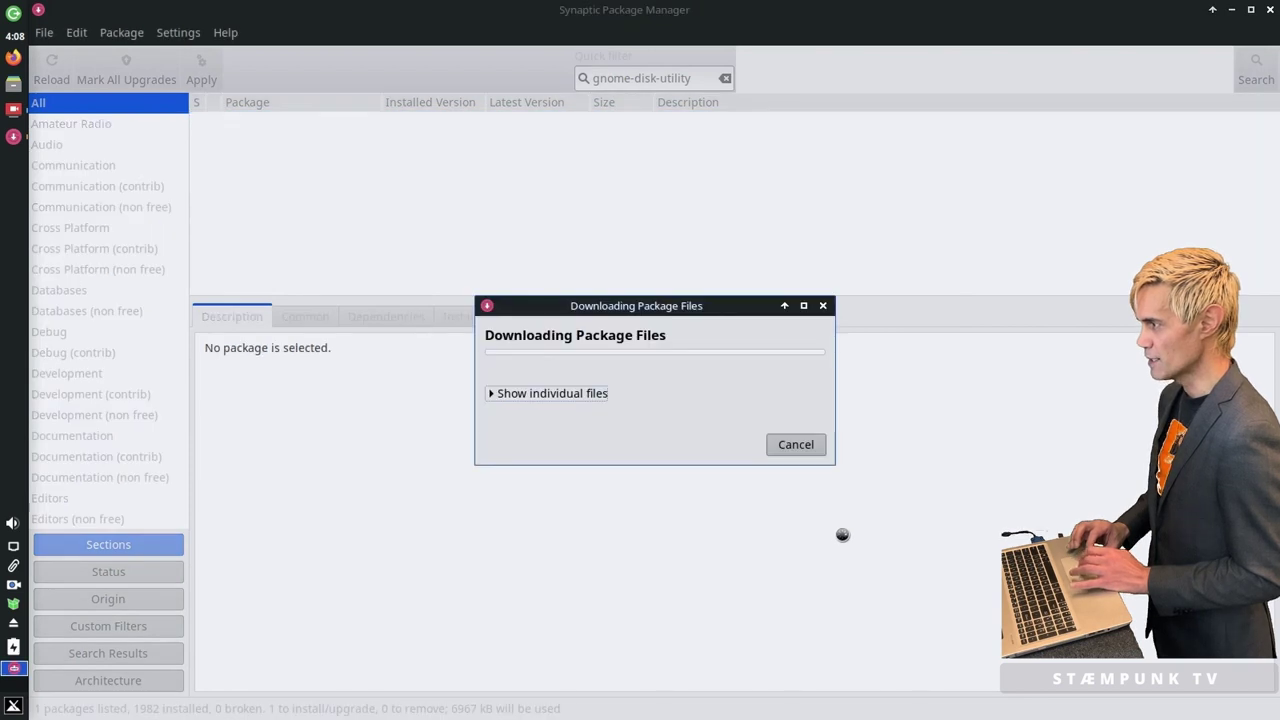
# Step: Show download and install details, set auto-close when finished, then clear the search filter
pyautogui.click(491, 393)
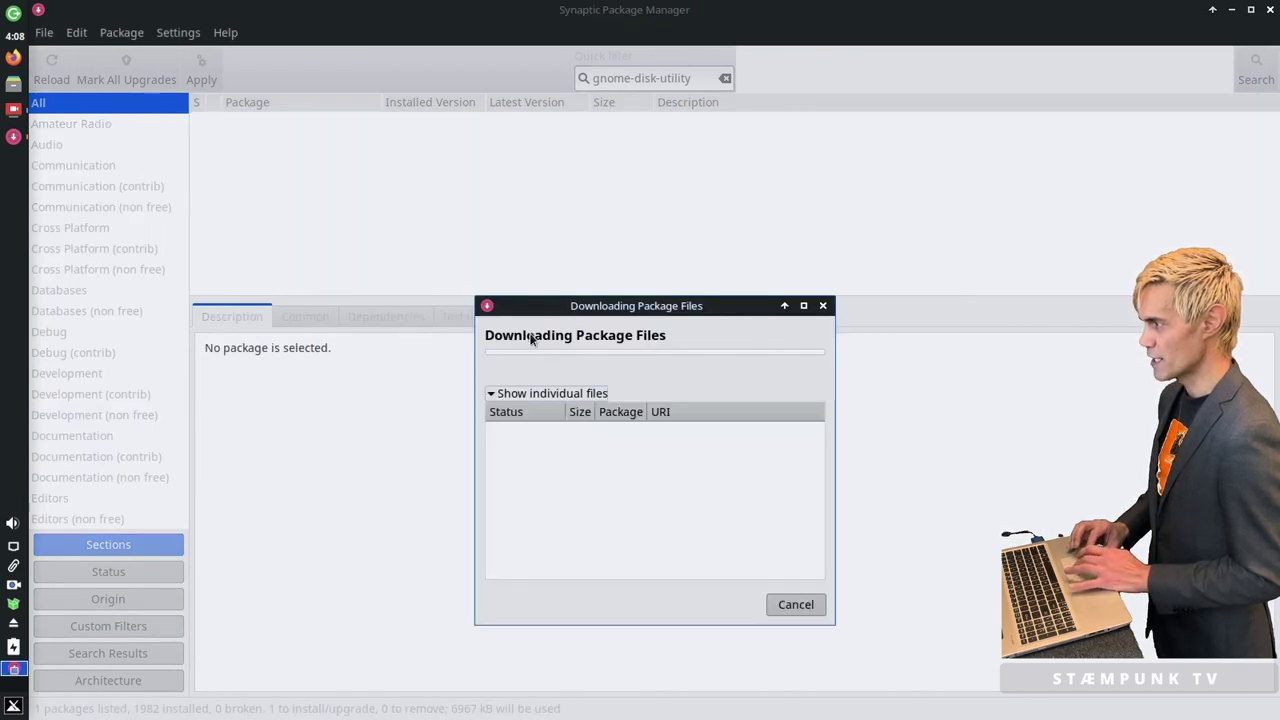
pyautogui.moveTo(534, 304); pyautogui.dragTo(295, 165)
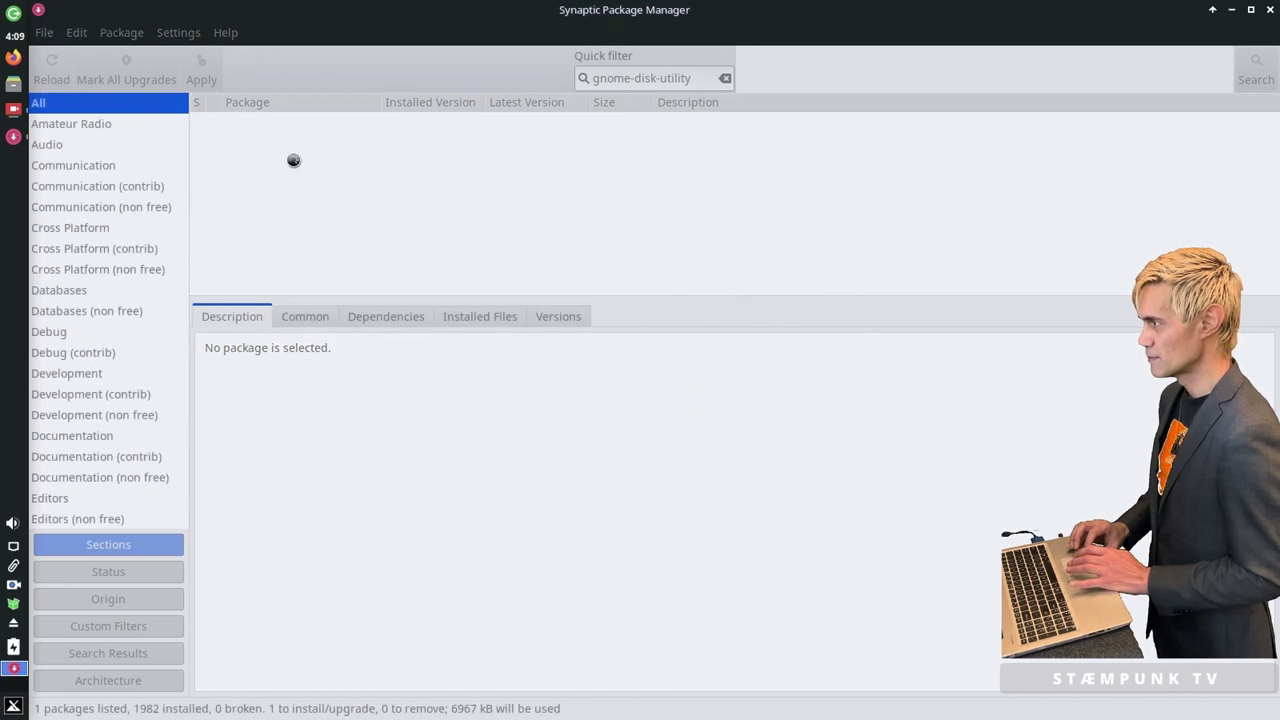
pyautogui.moveTo(500, 291); pyautogui.dragTo(313, 191)
pyautogui.click(255, 335)
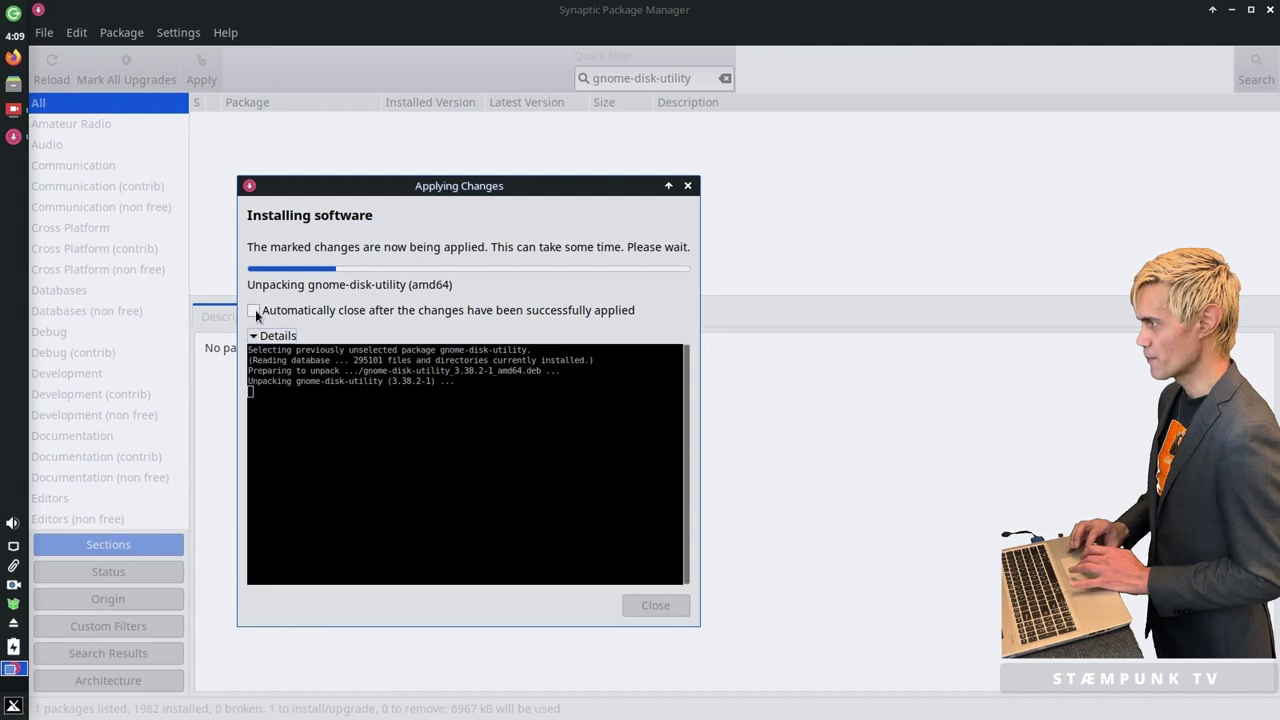
pyautogui.click(254, 311)
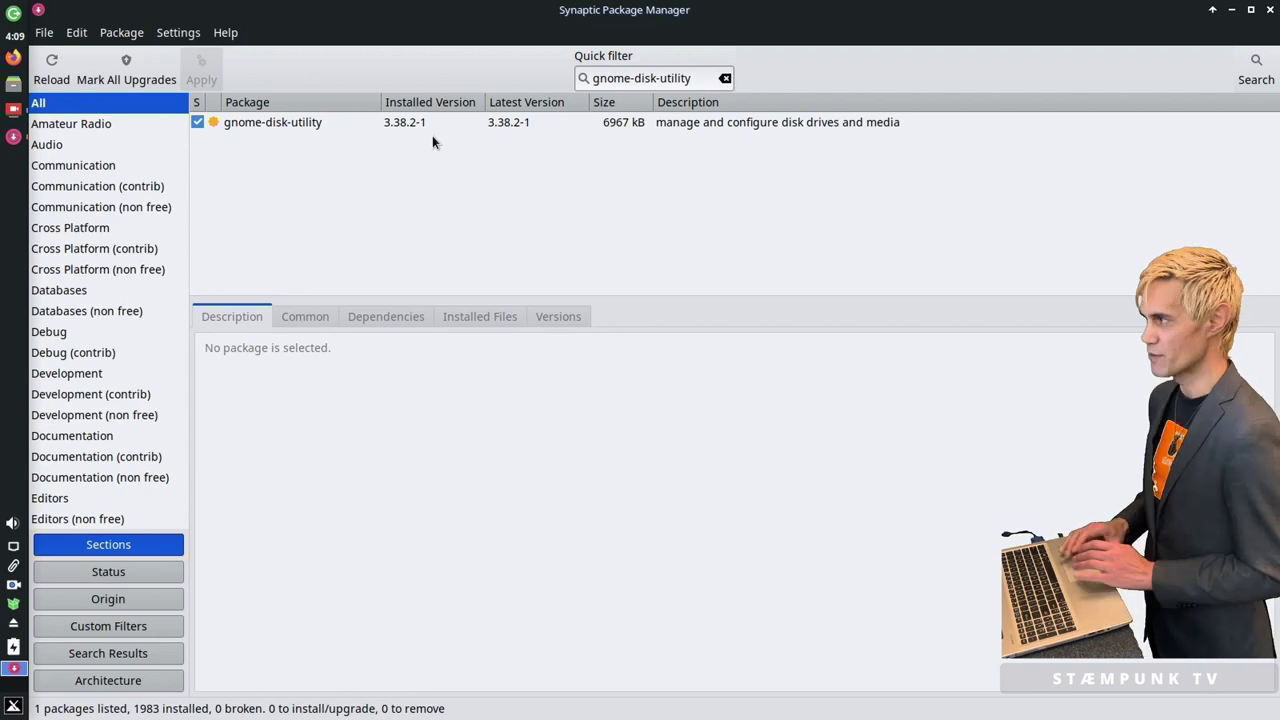
pyautogui.click(725, 78)
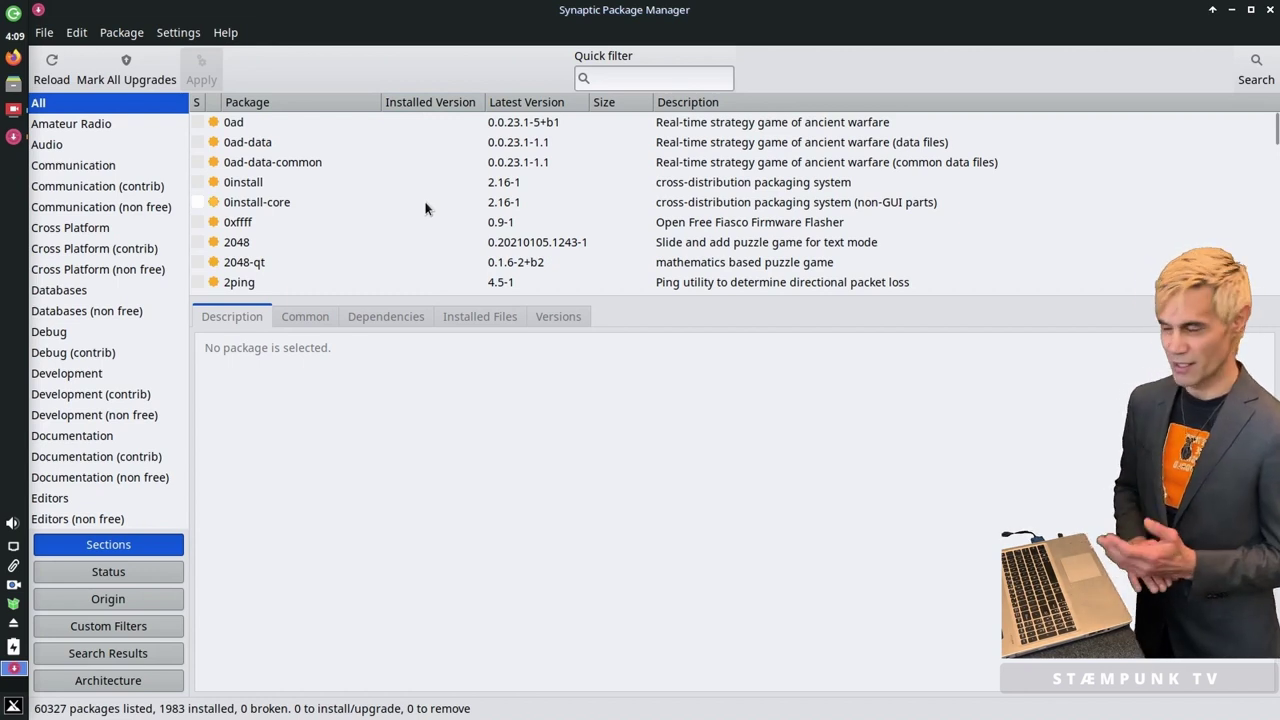
# Step: Sort packages by Installed Version with installed ones first, scroll the enlarged list, then close Synaptic
pyautogui.click(435, 104)
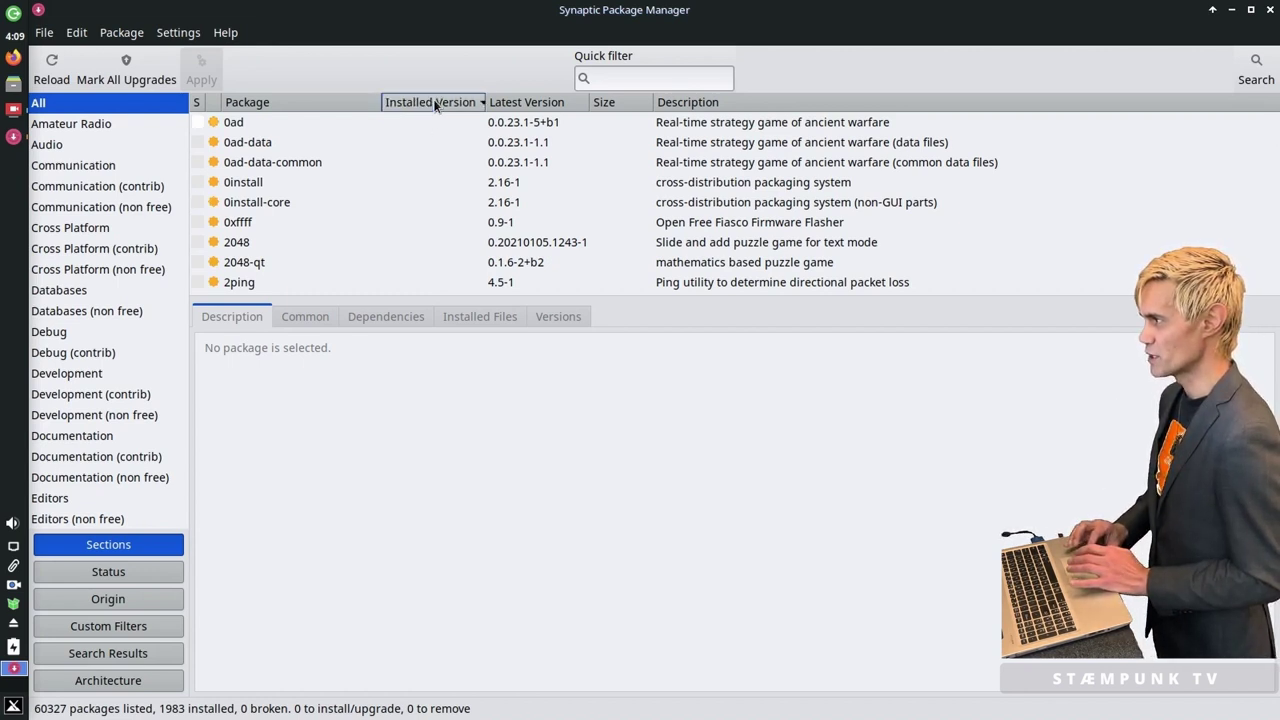
pyautogui.click(435, 104)
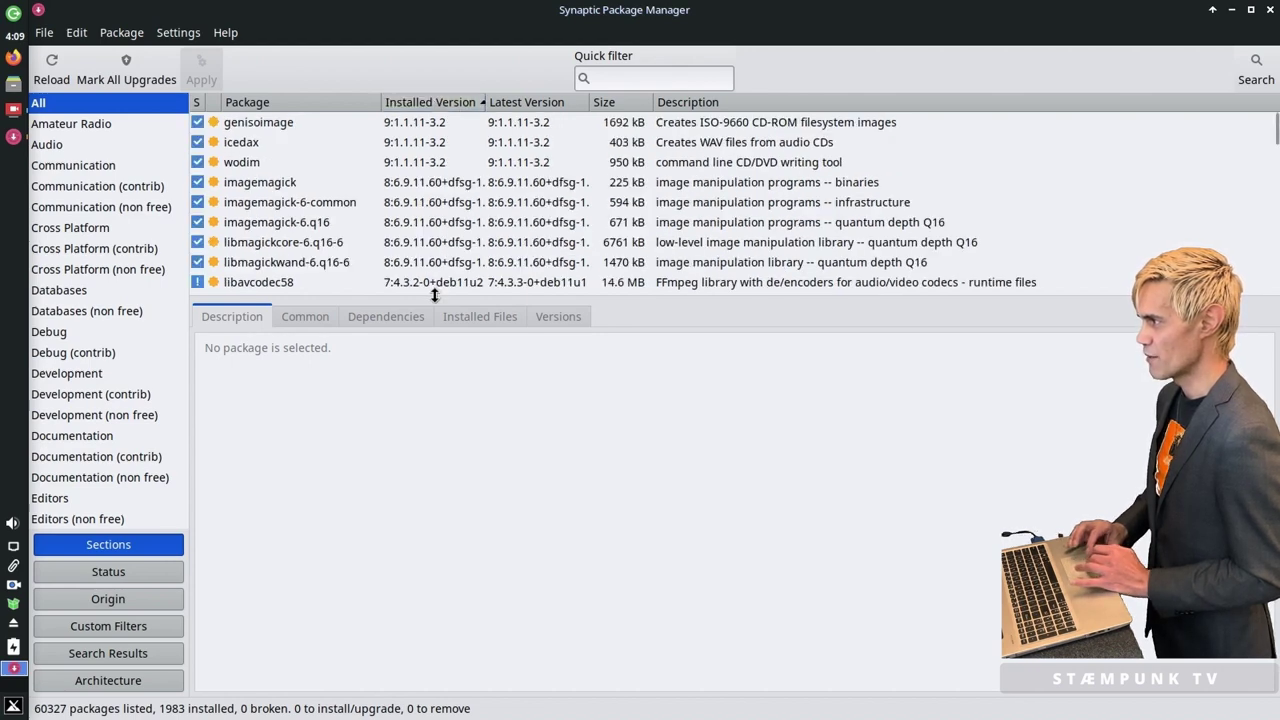
pyautogui.moveTo(435, 294); pyautogui.dragTo(435, 511)
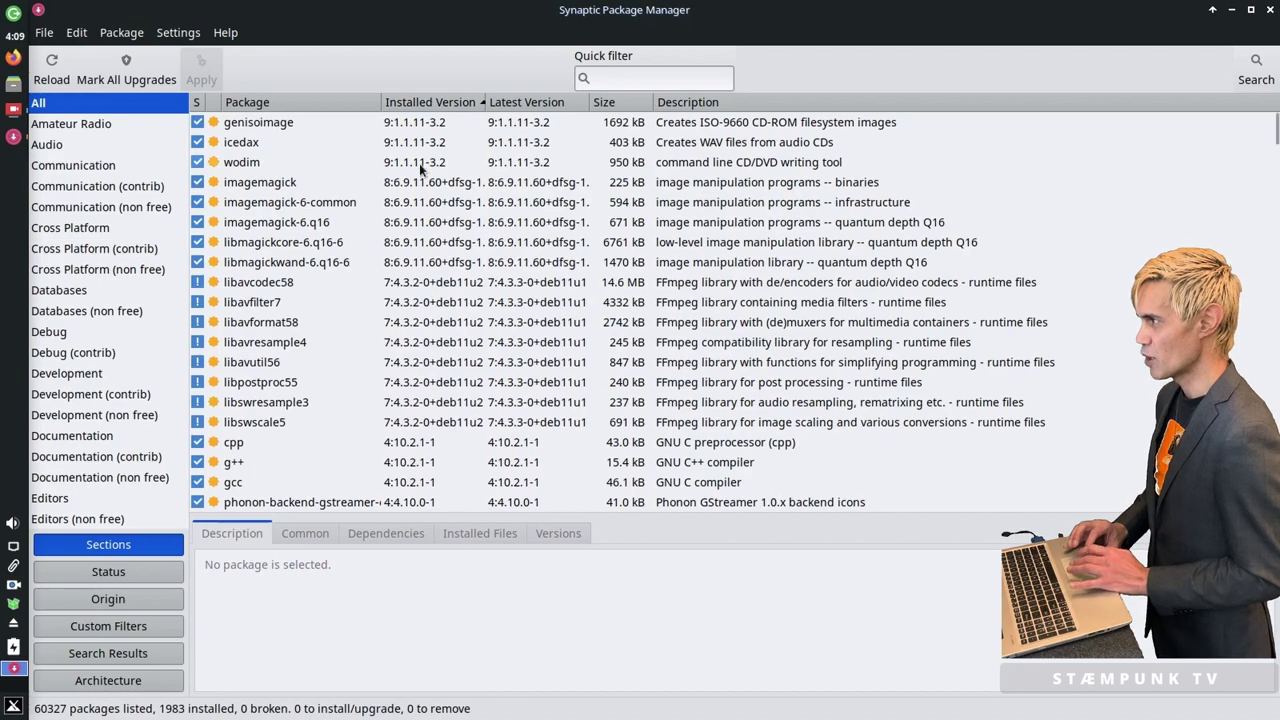
pyautogui.scroll(-12, 419, 165)
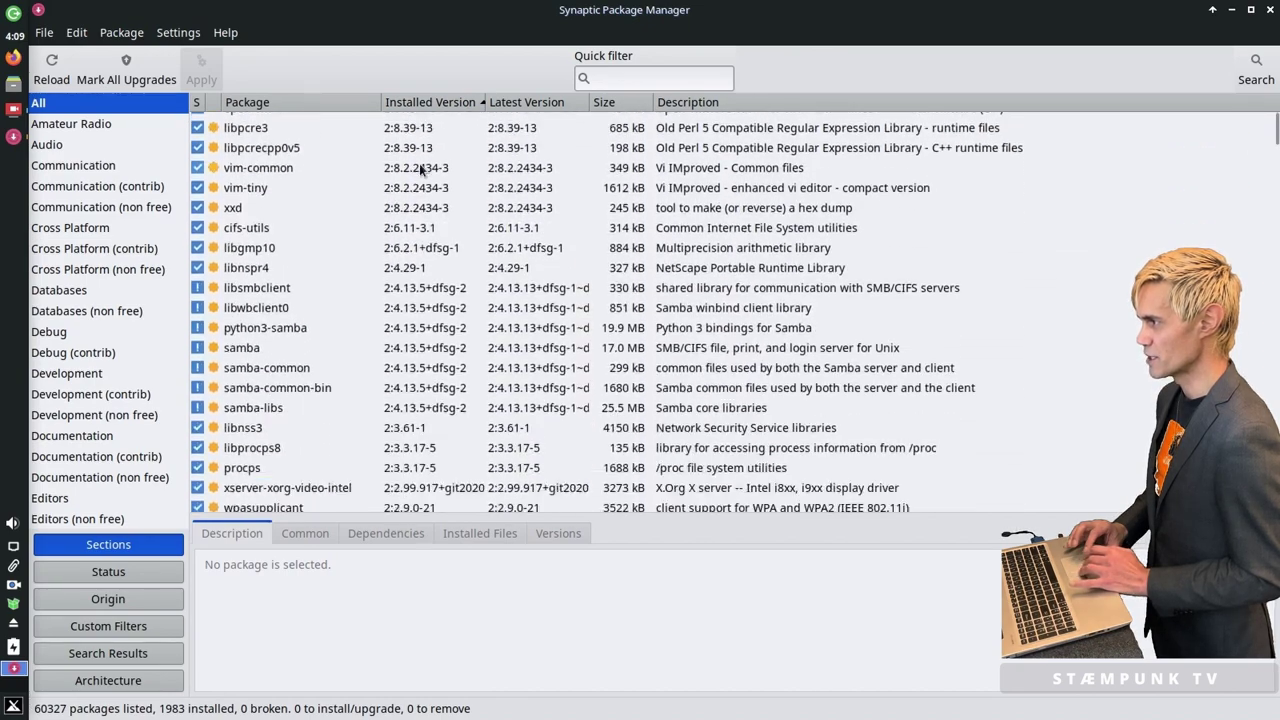
pyautogui.scroll(-12, 419, 170)
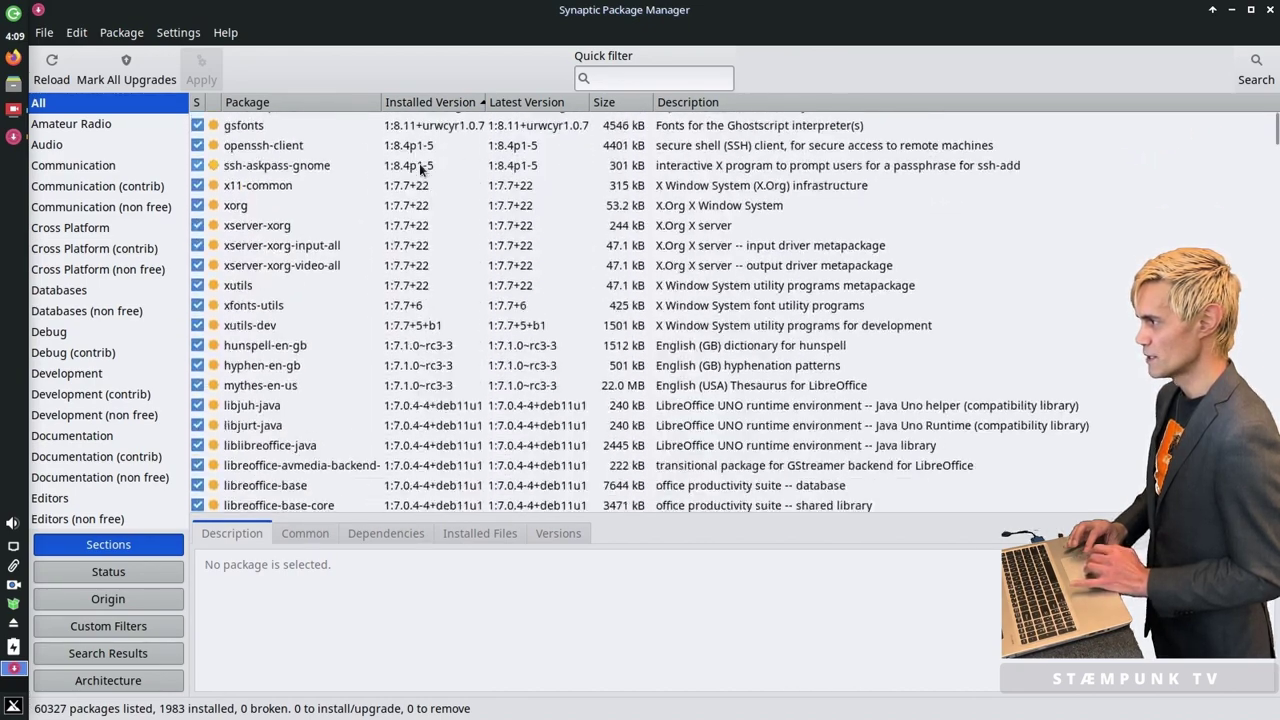
pyautogui.scroll(-12, 419, 168)
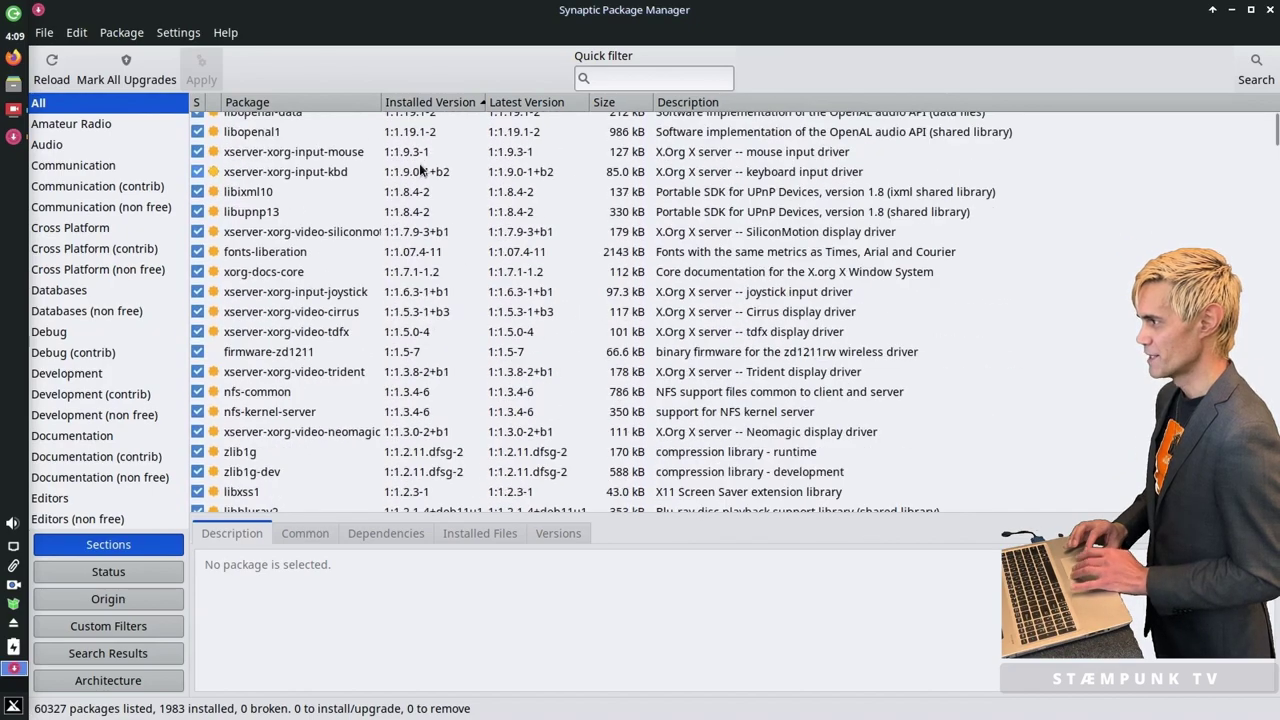
pyautogui.scroll(-12, 419, 170)
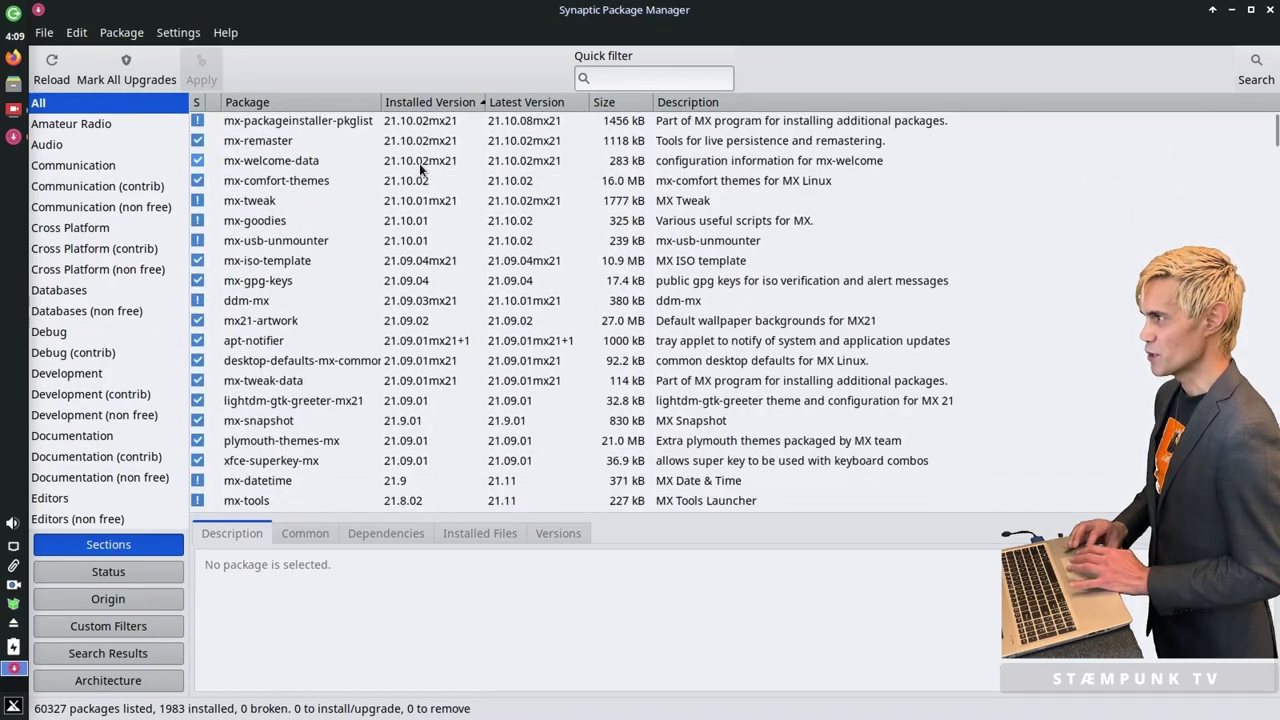
pyautogui.click(1270, 9)
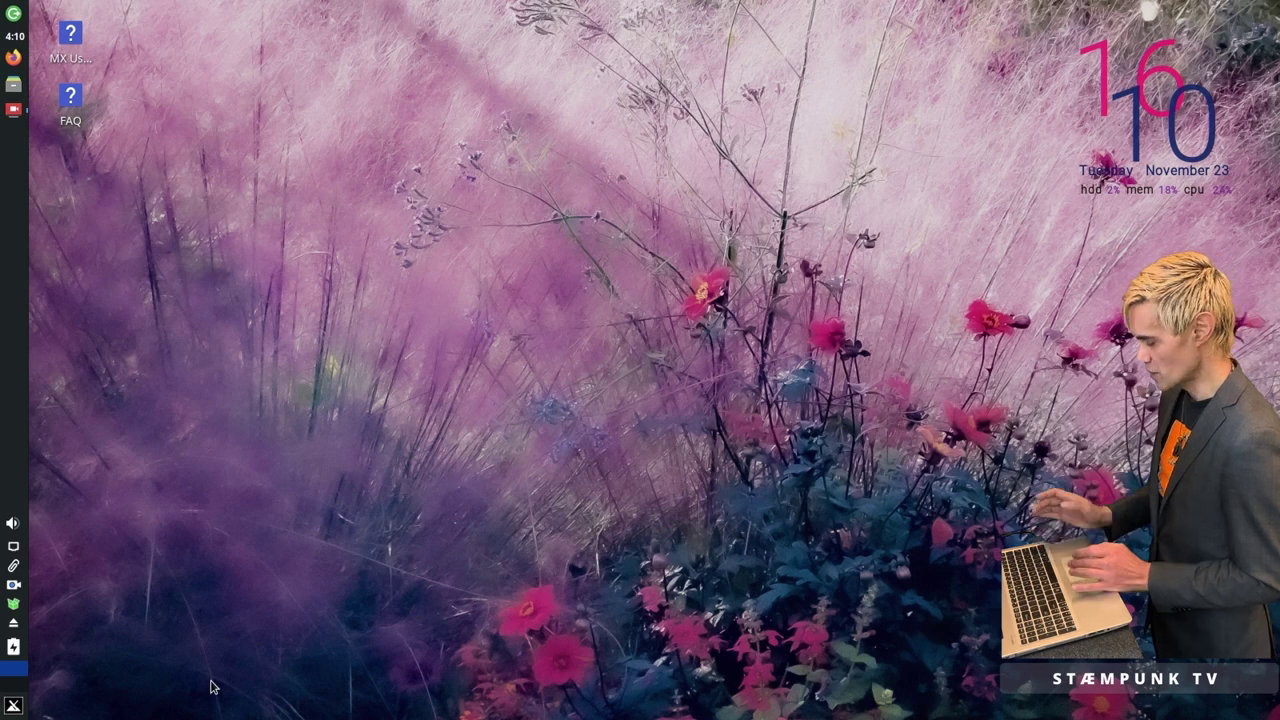
# Step: Launch Disks from a 'disk' menu search and select the 750 GB Hard Disk
pyautogui.press('super')
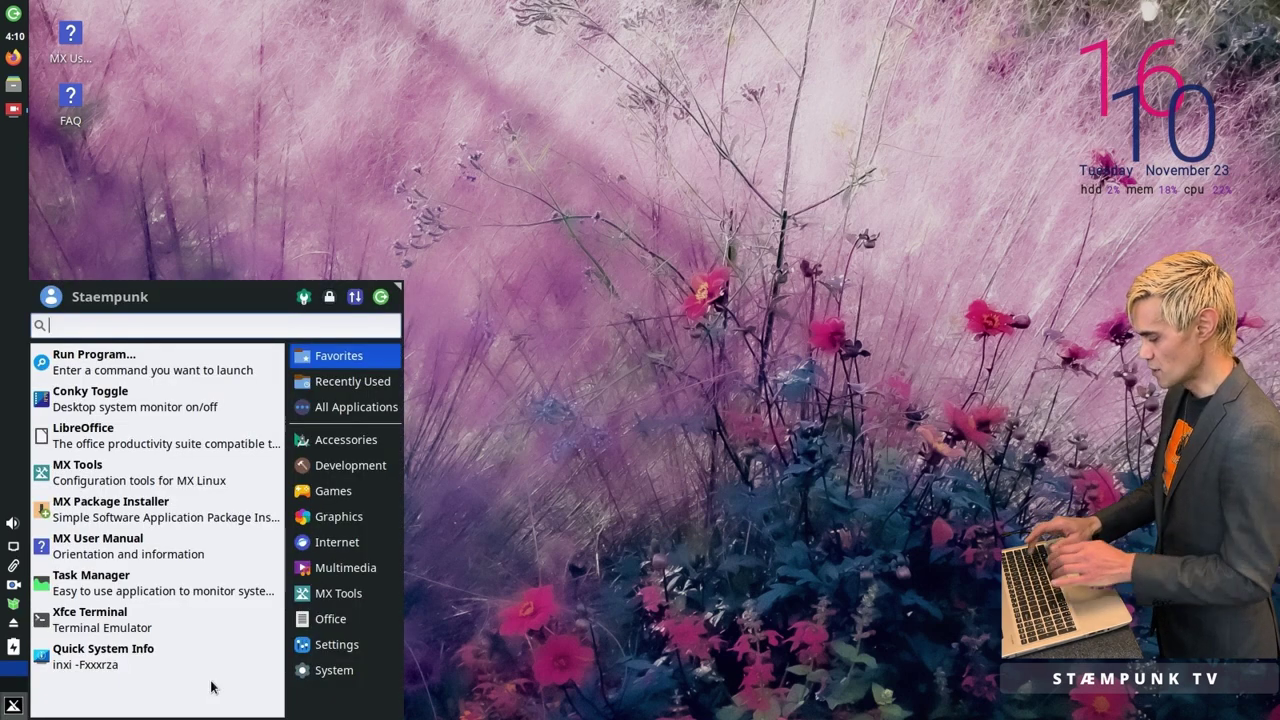
pyautogui.write('disk')
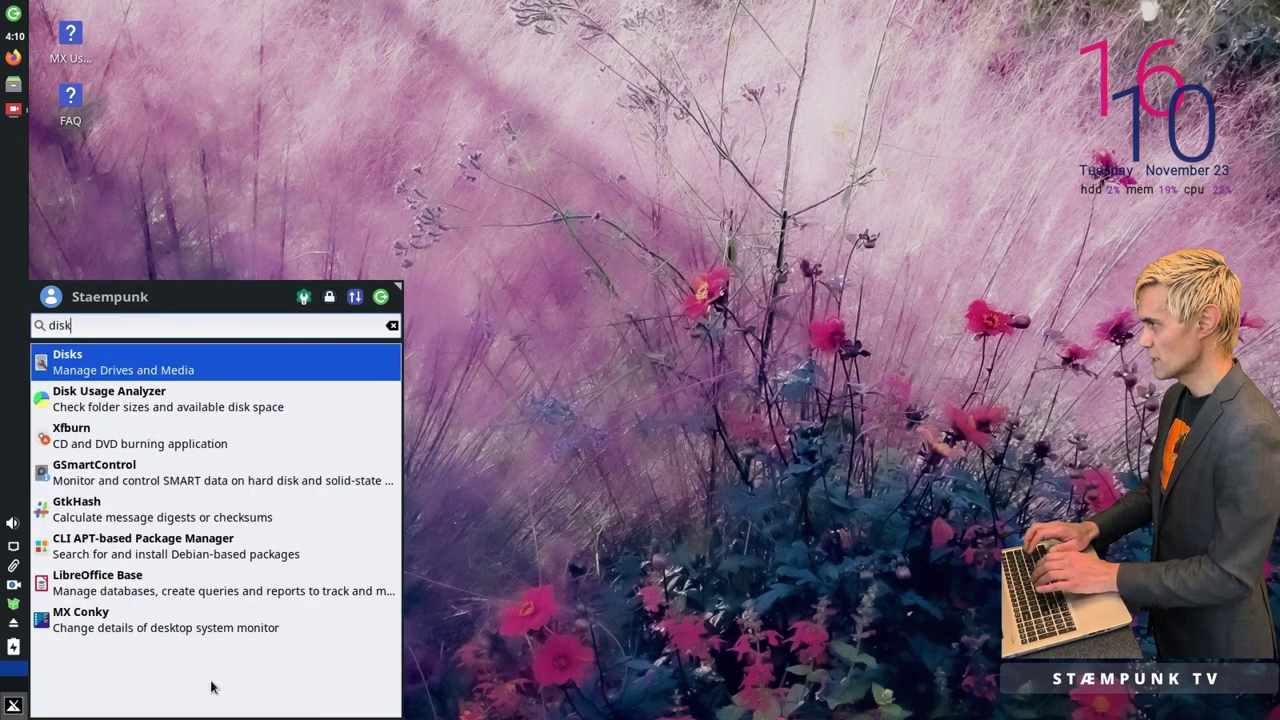
pyautogui.click(157, 366)
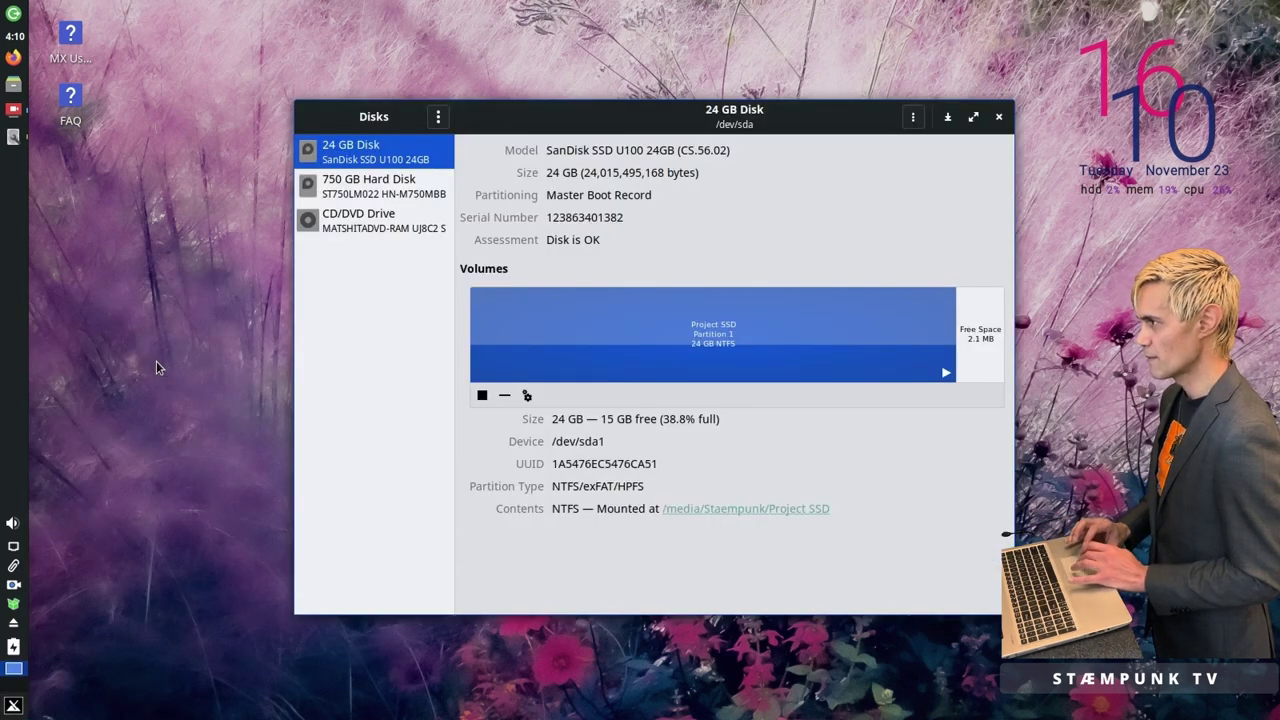
pyautogui.moveTo(516, 106); pyautogui.dragTo(310, 109)
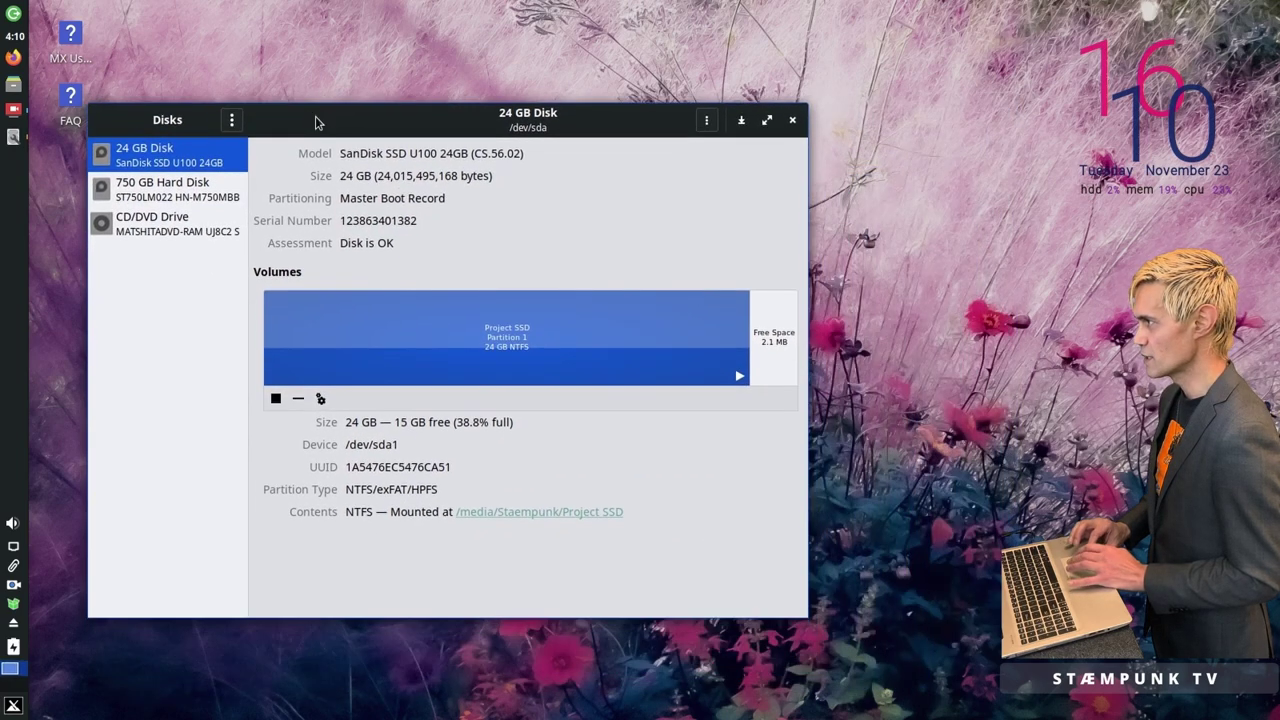
pyautogui.click(179, 195)
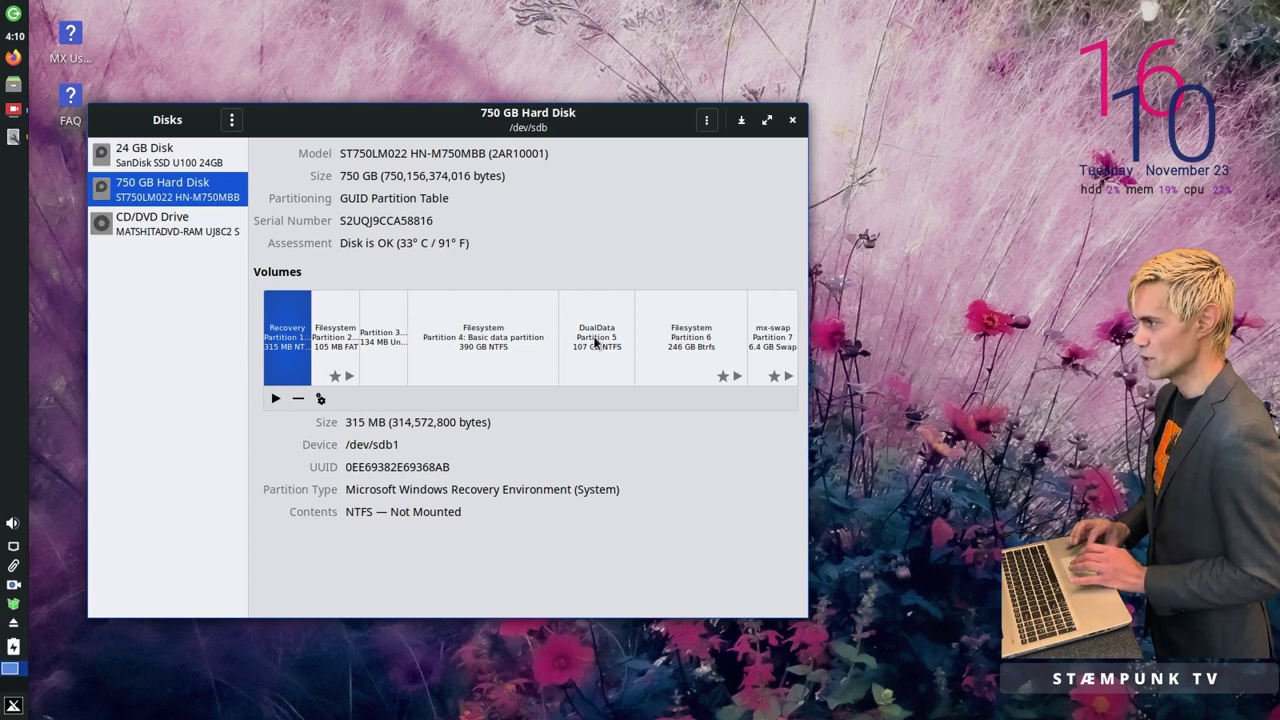
# Step: Give DualData custom mount options with session defaults off and display name 'DualDa', authenticating to save
pyautogui.click(595, 342)
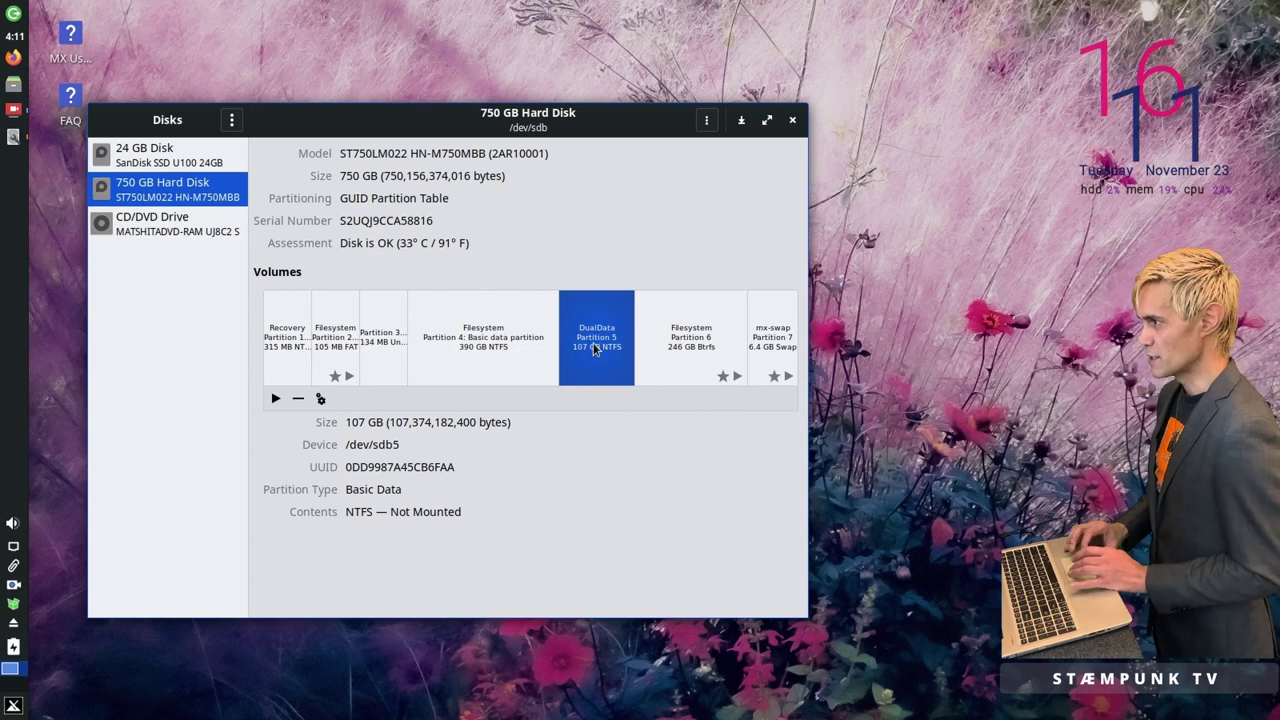
pyautogui.click(320, 398)
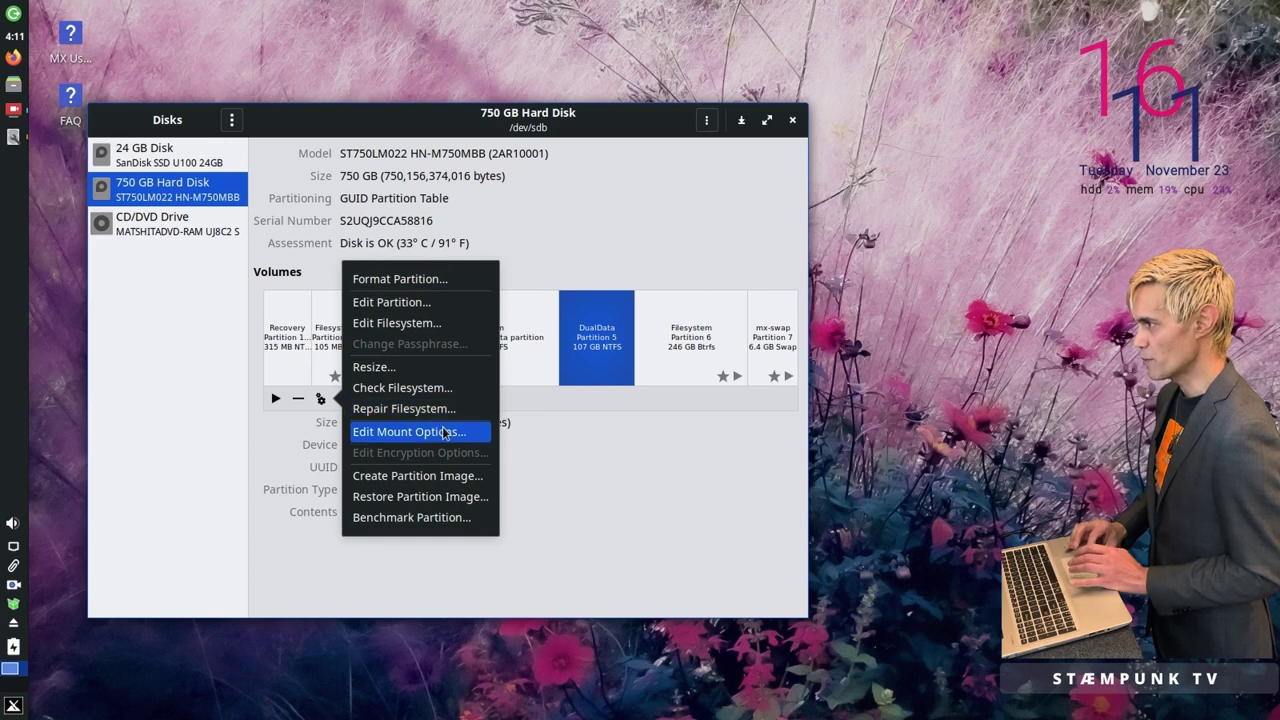
pyautogui.click(445, 432)
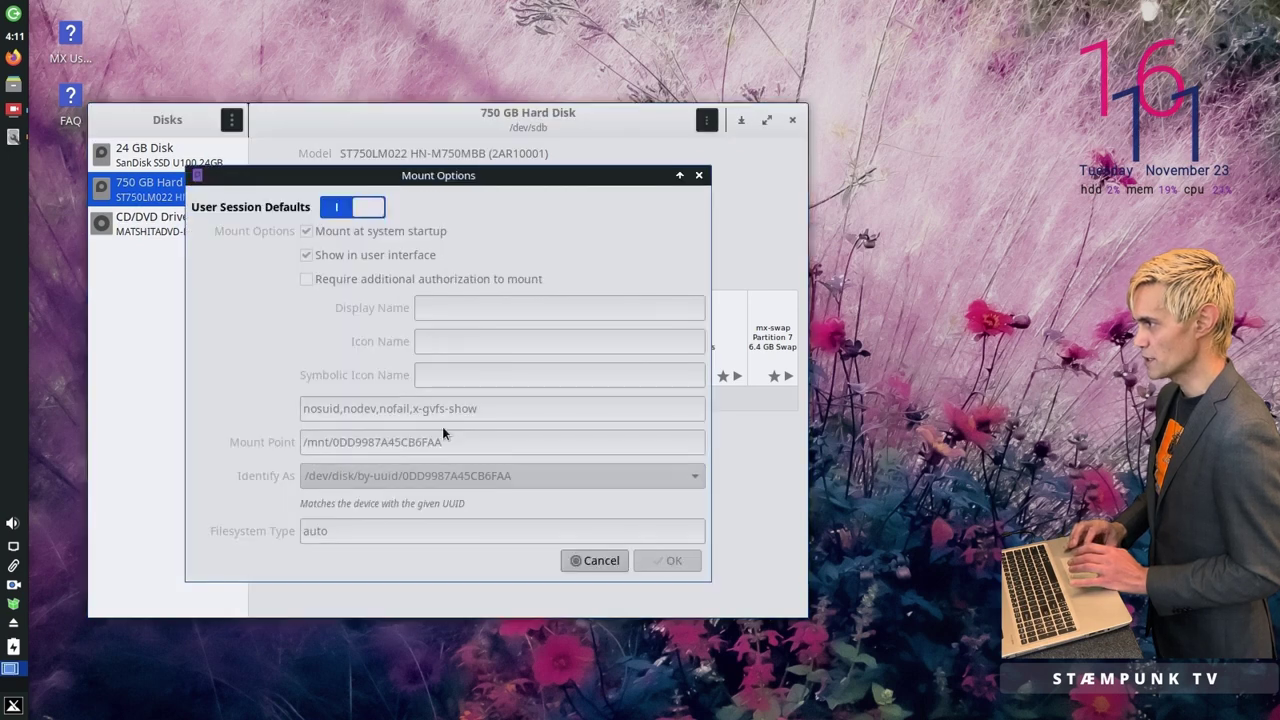
pyautogui.click(339, 208)
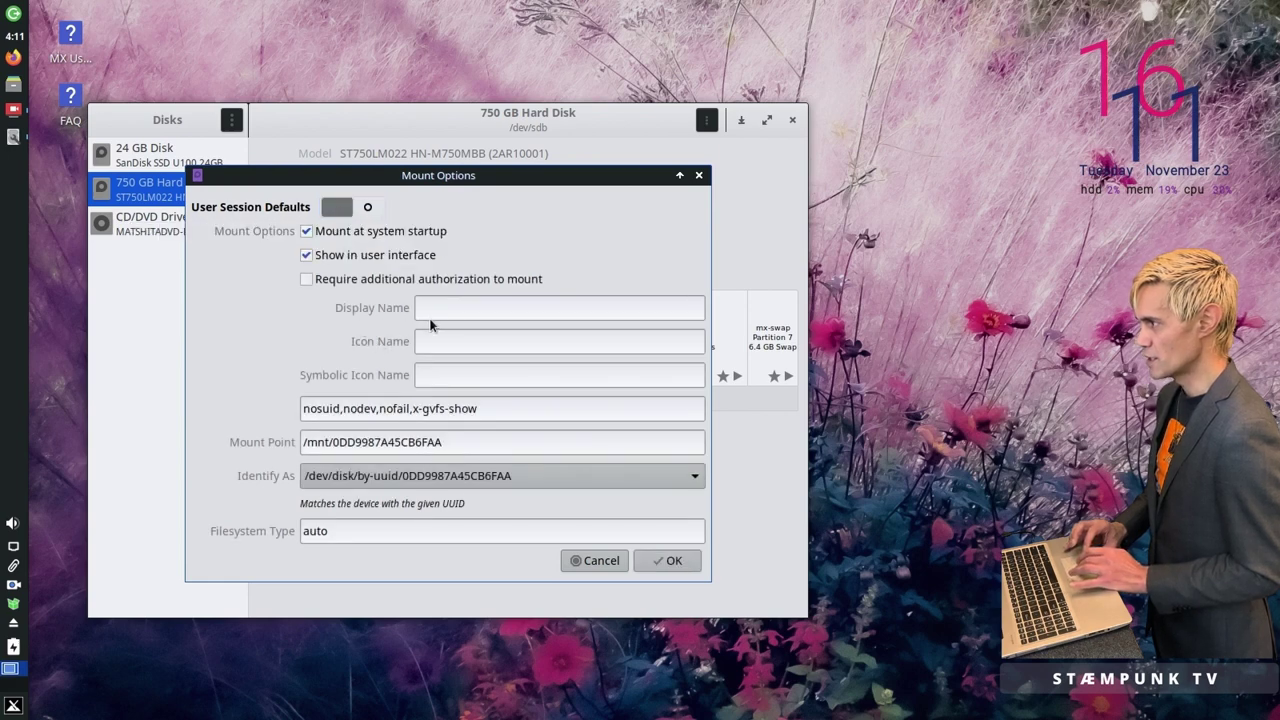
pyautogui.click(476, 310)
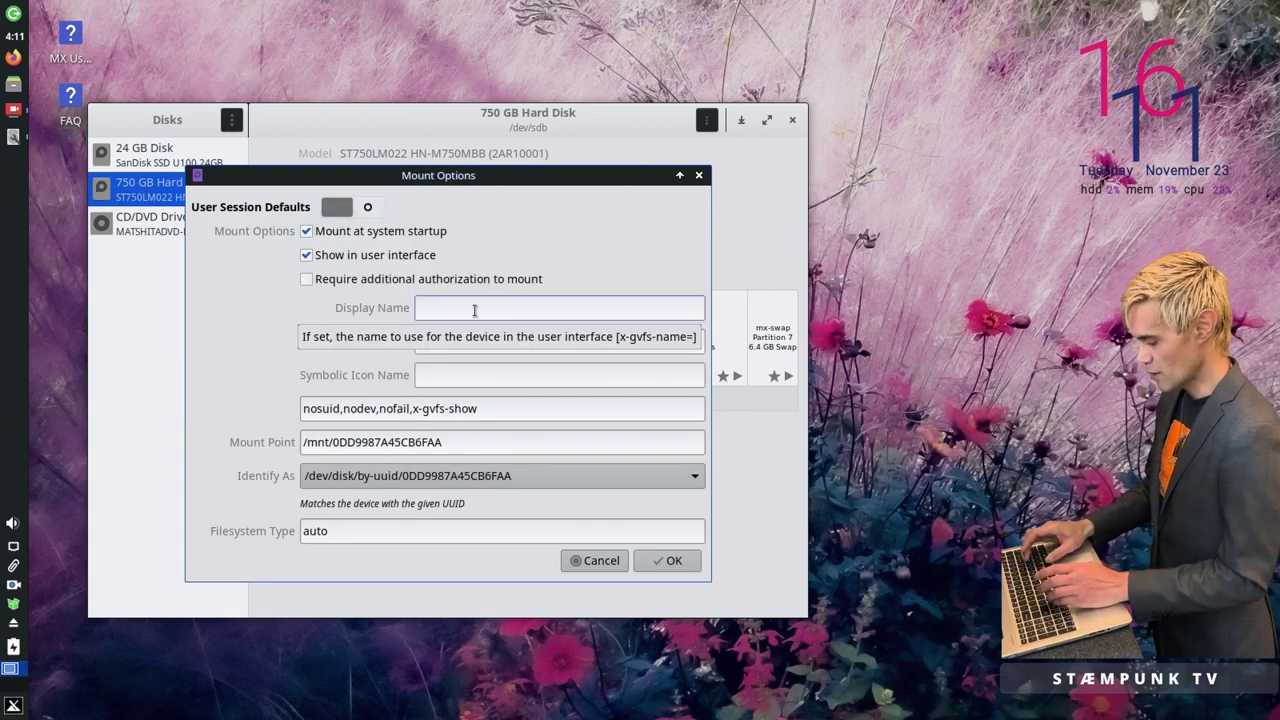
pyautogui.write('DualData')
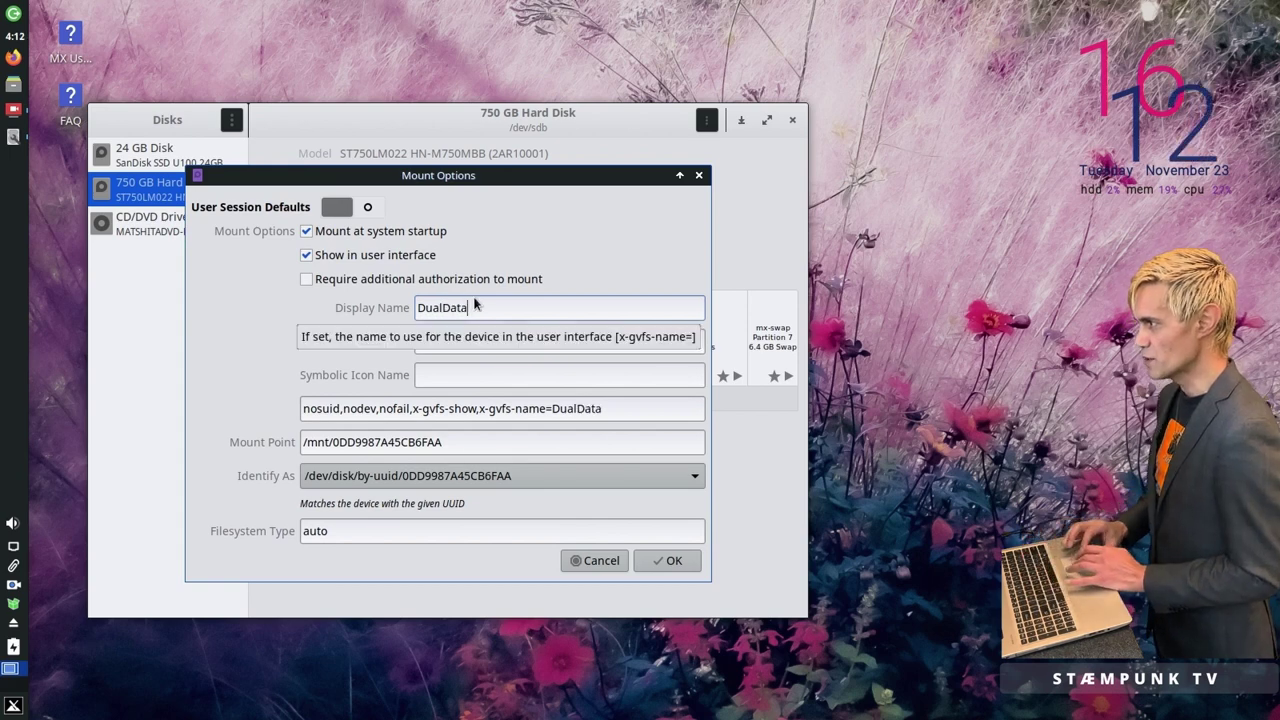
pyautogui.click(667, 556)
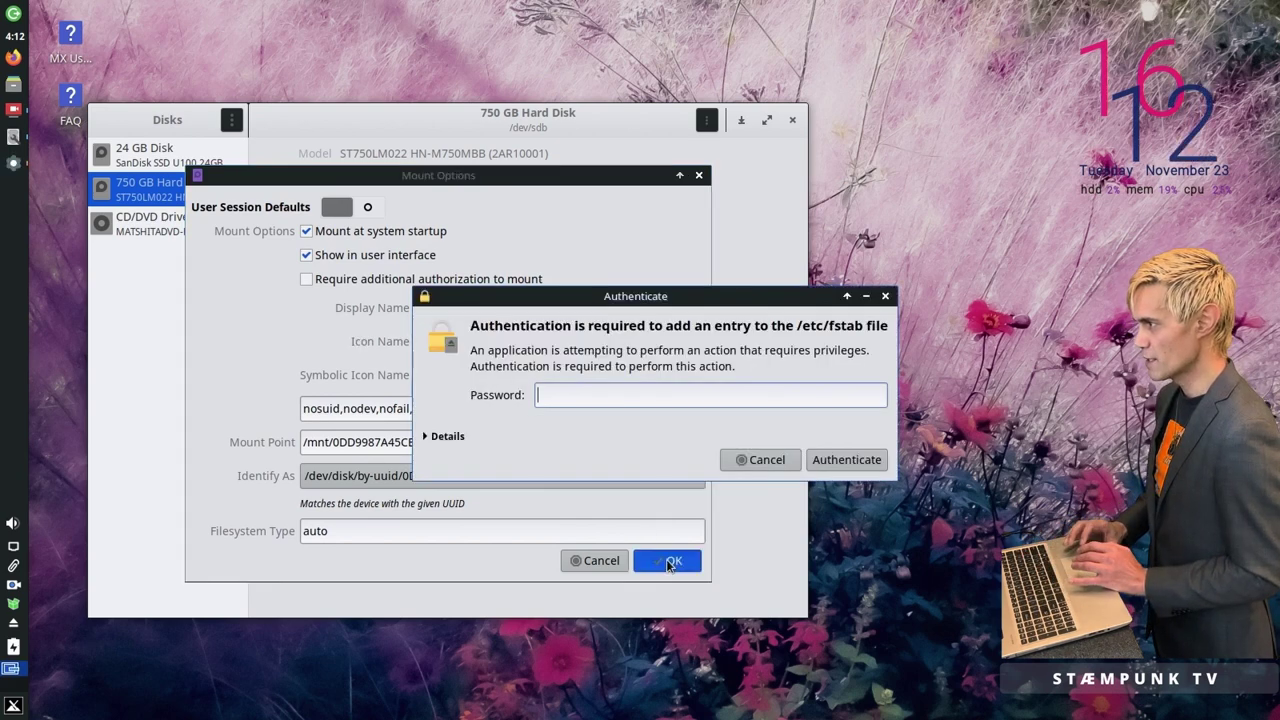
pyautogui.write('****')
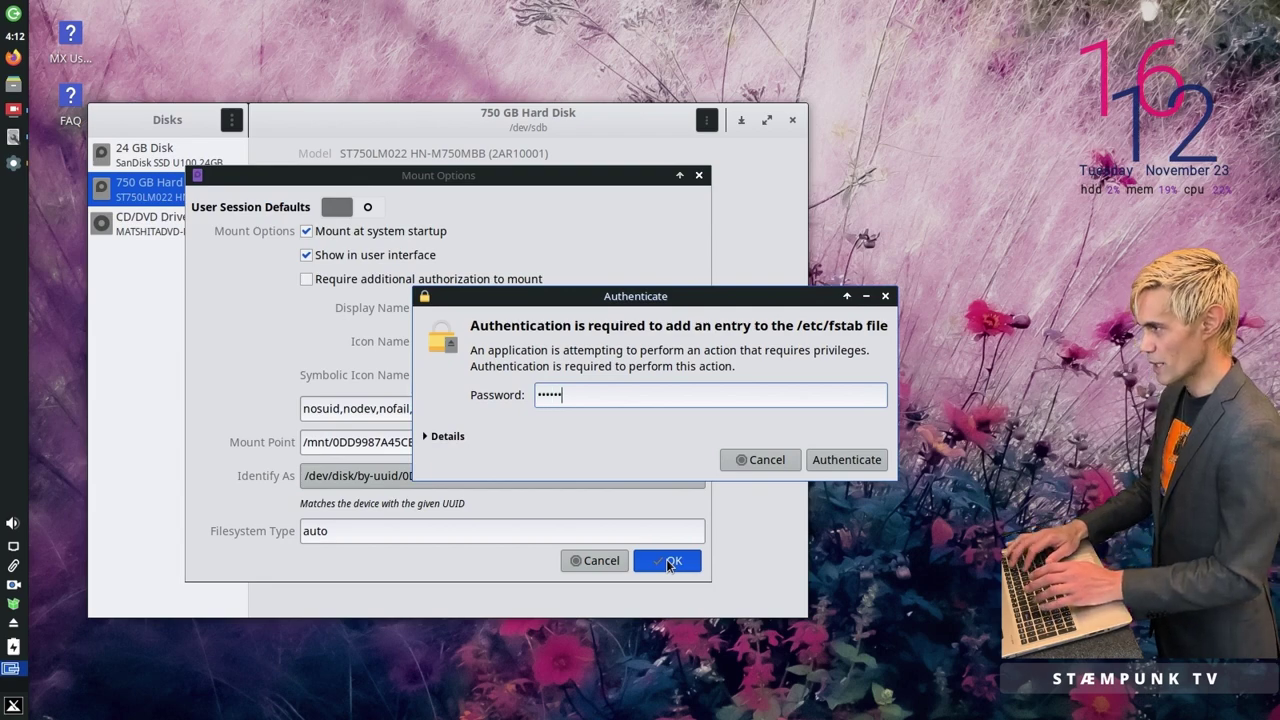
pyautogui.press('Return')
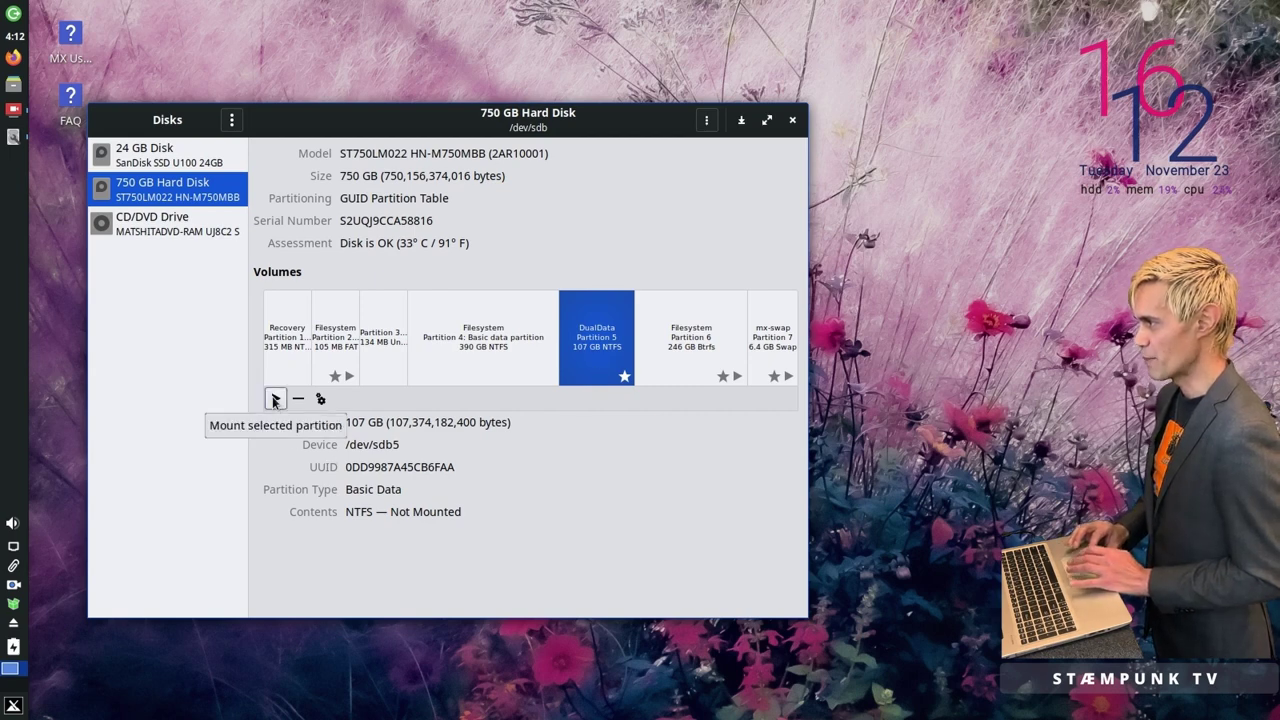
# Step: Mount the DualData partition with the admin password and close Disks
pyautogui.click(275, 399)
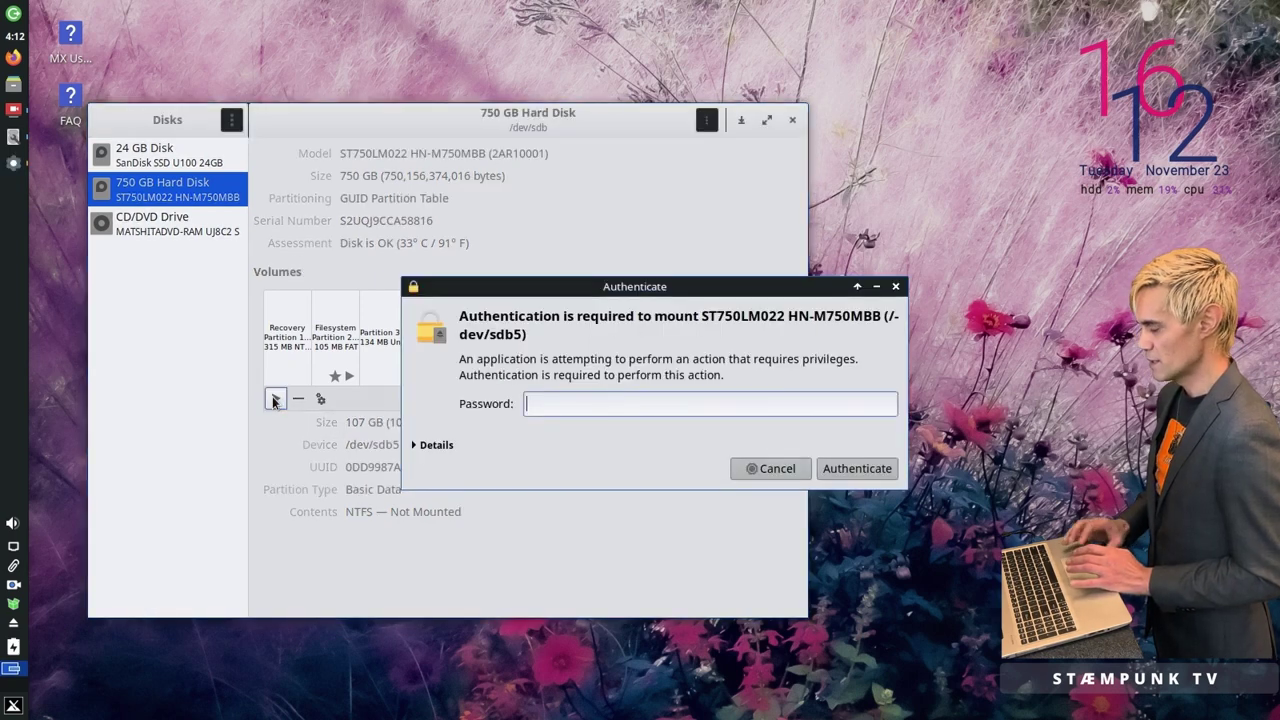
pyautogui.write('********')
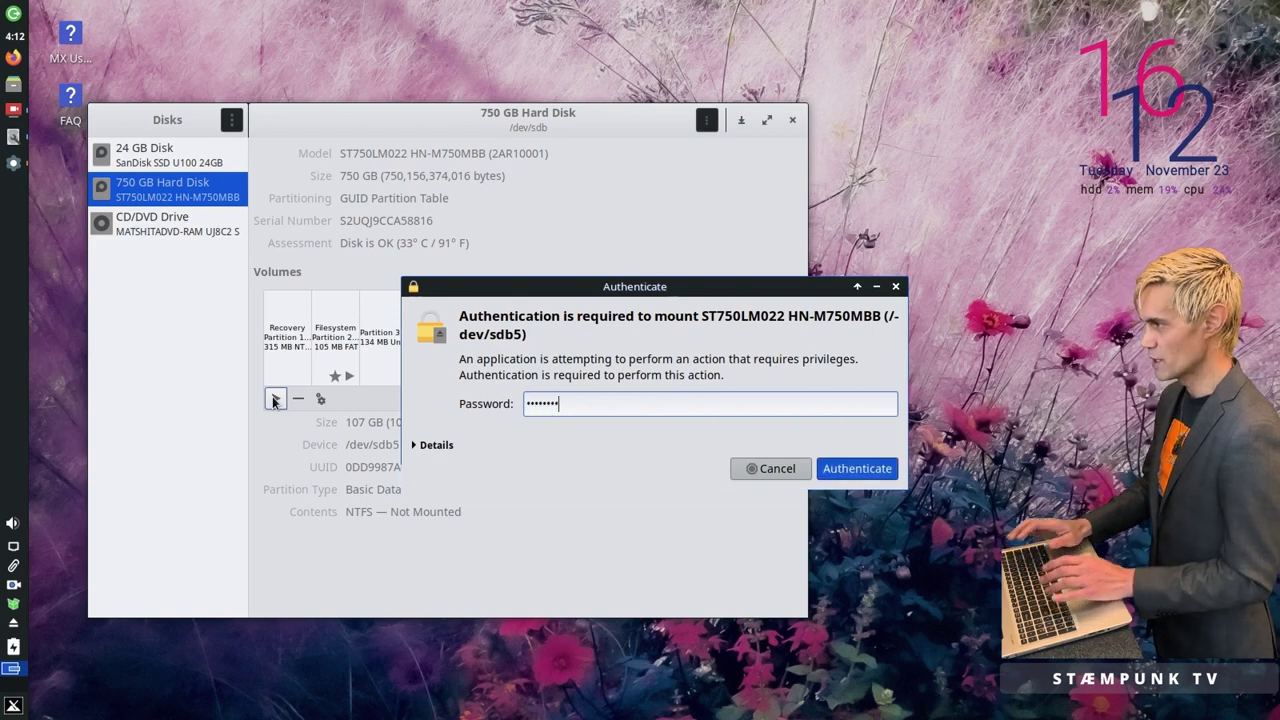
pyautogui.press('Return')
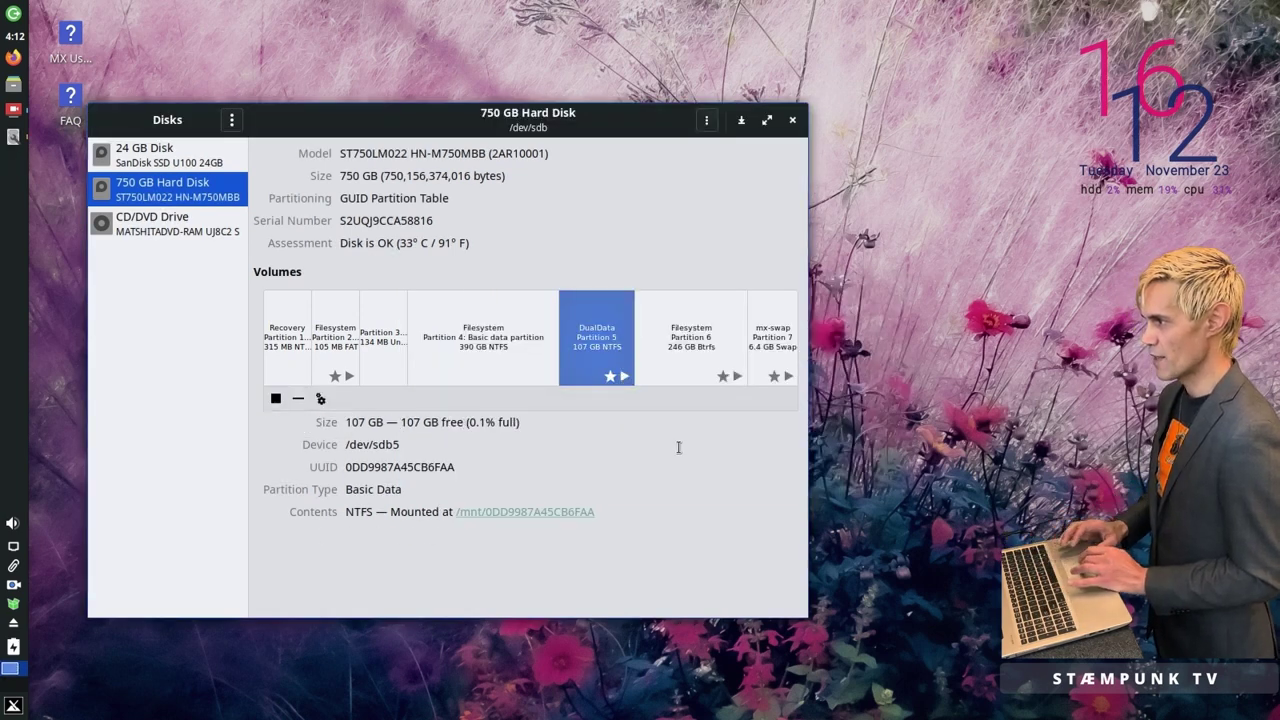
pyautogui.click(790, 121)
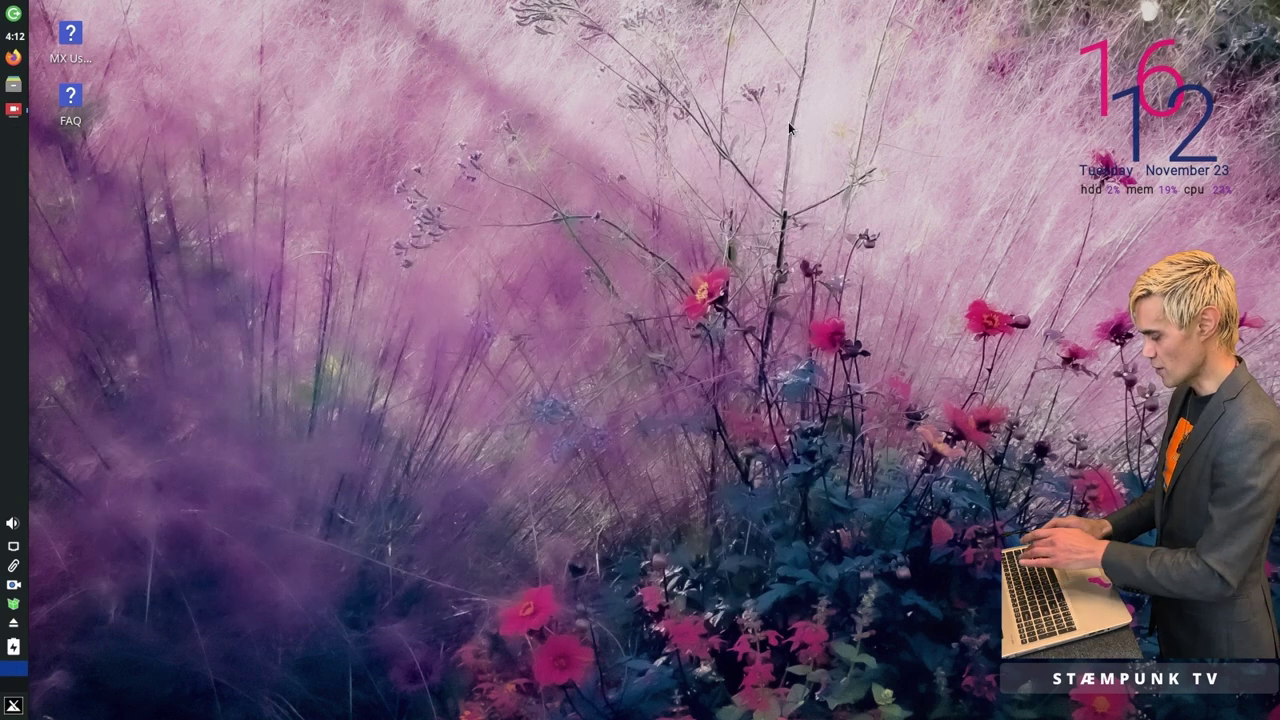
# Step: Open Thunar on the DualData partition
pyautogui.press('super+e')
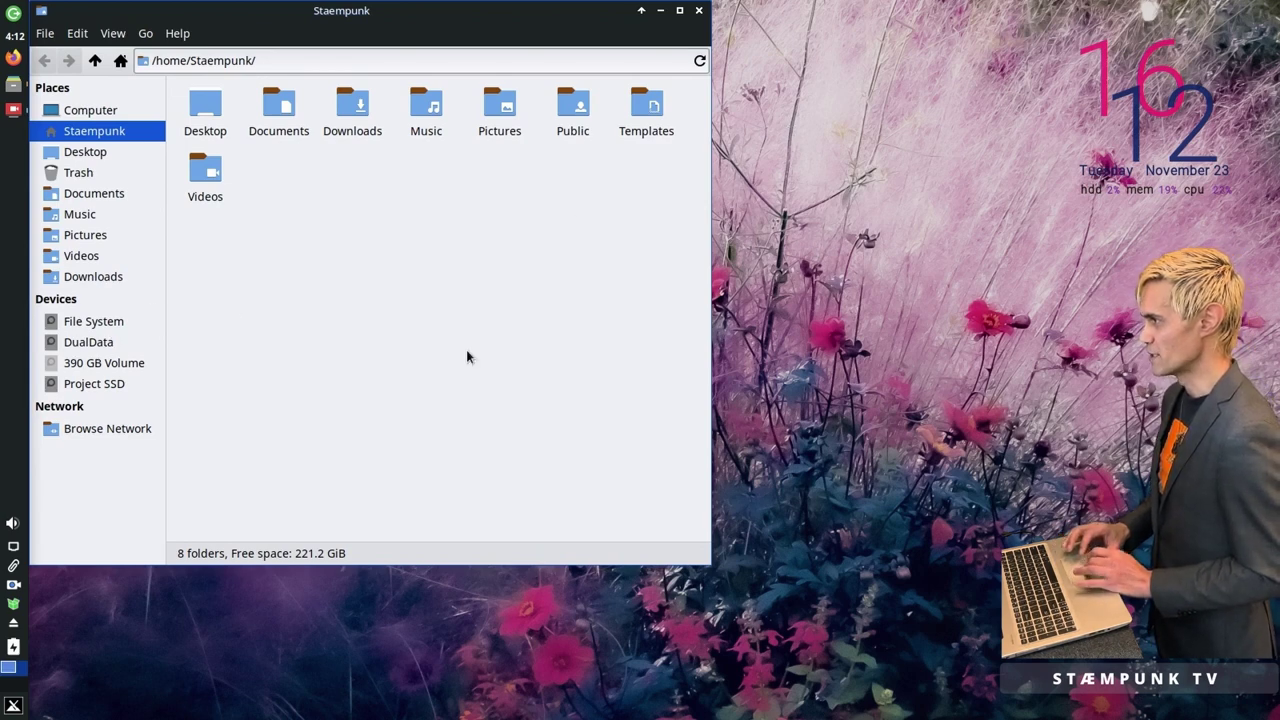
pyautogui.click(699, 13)
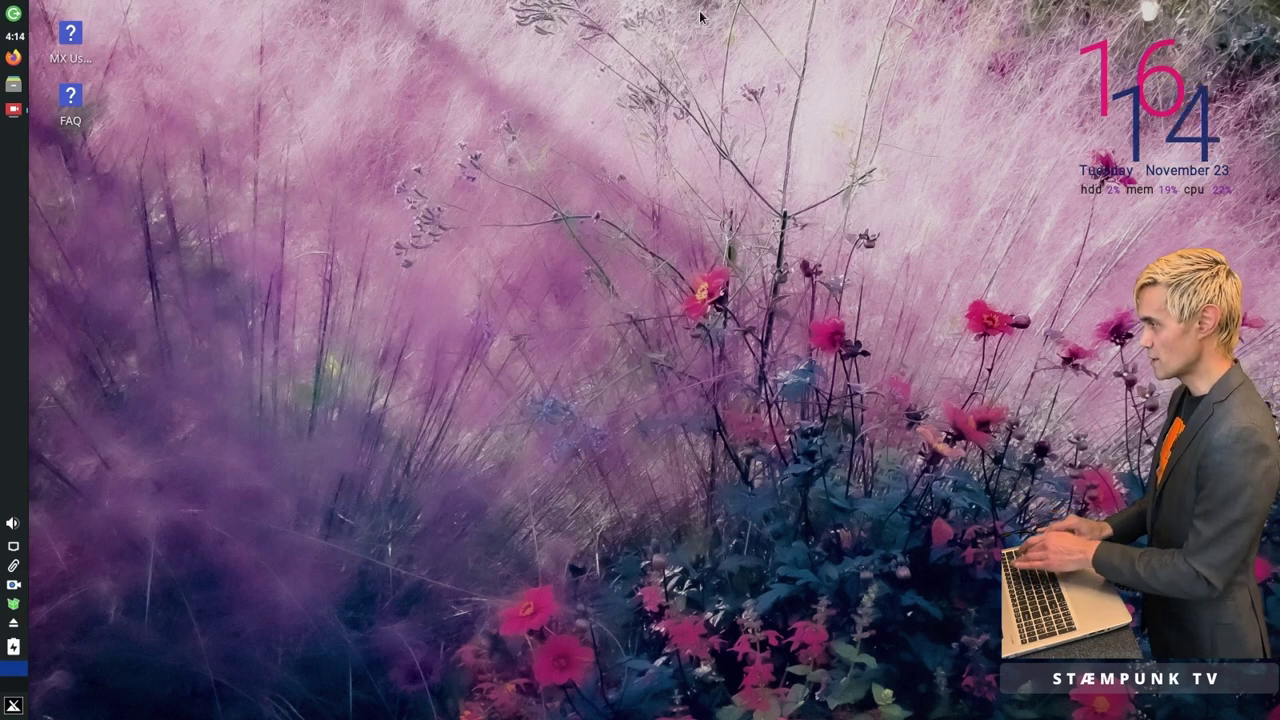
pyautogui.press('super+e')
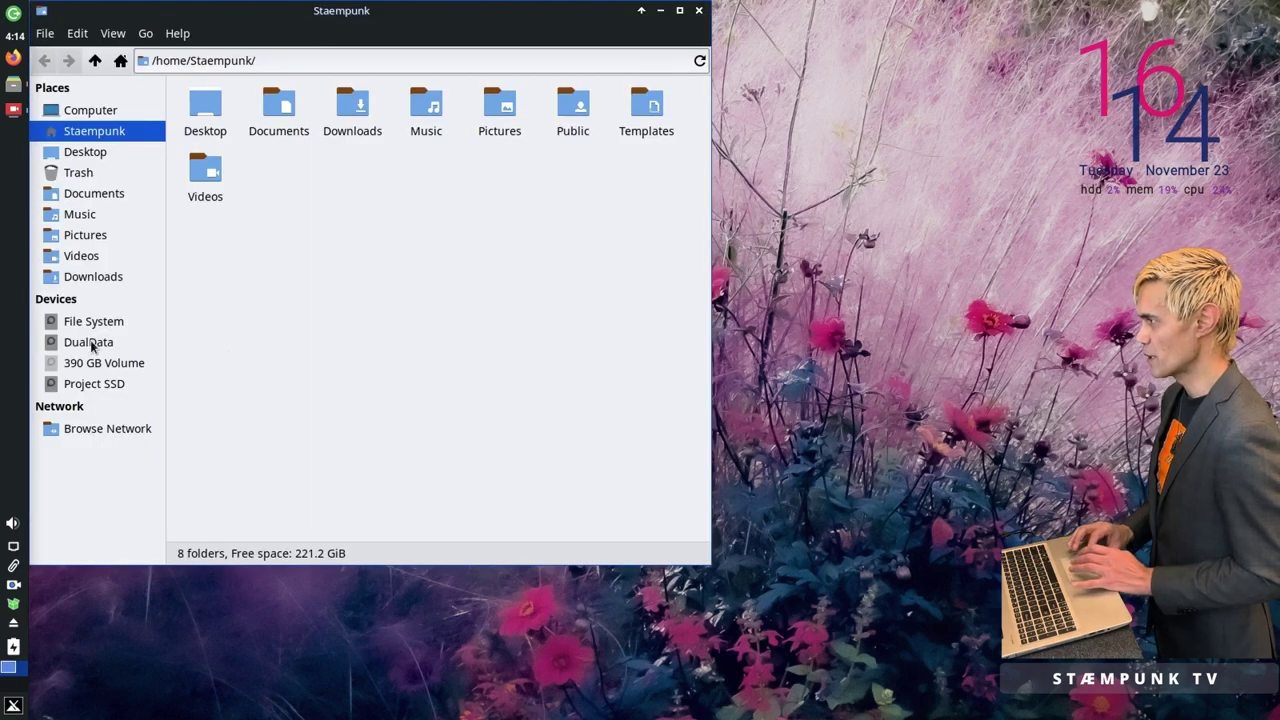
pyautogui.click(90, 343)
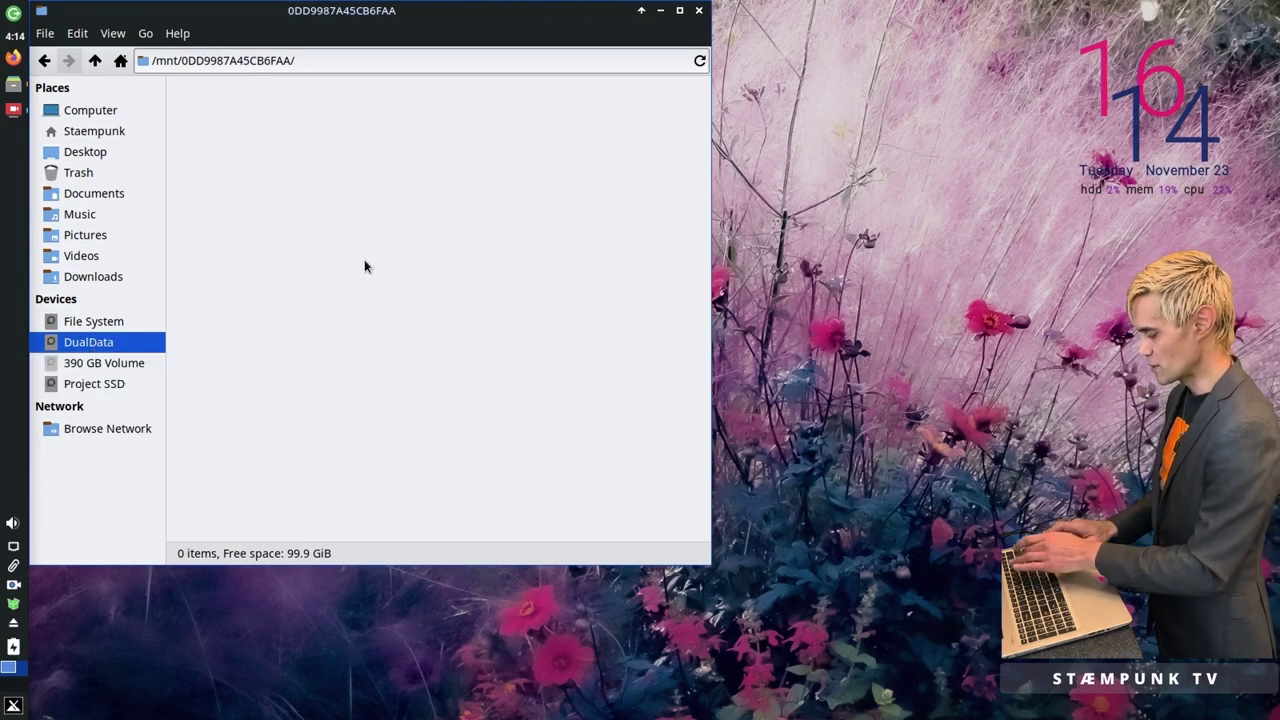
# Step: Drag the Griffin folder from a second window on Project SSD onto DualData, then close both windows
pyautogui.press('super+e')
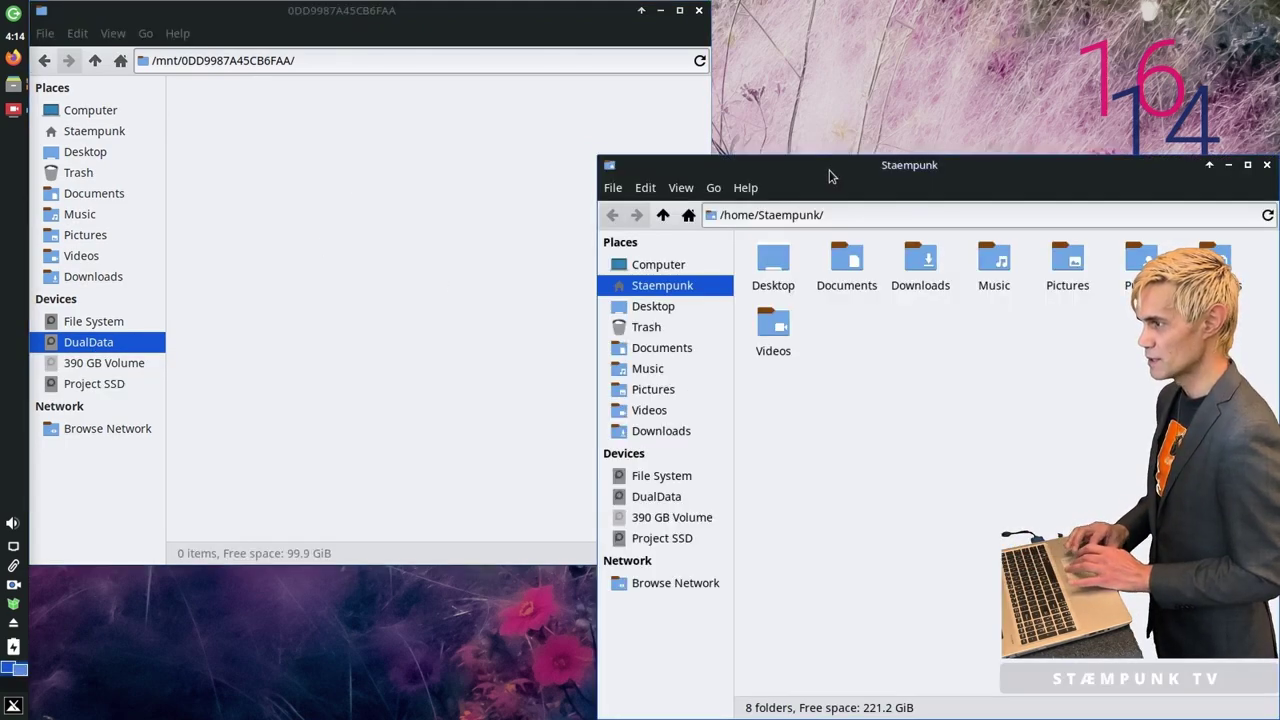
pyautogui.moveTo(829, 171); pyautogui.dragTo(686, 16)
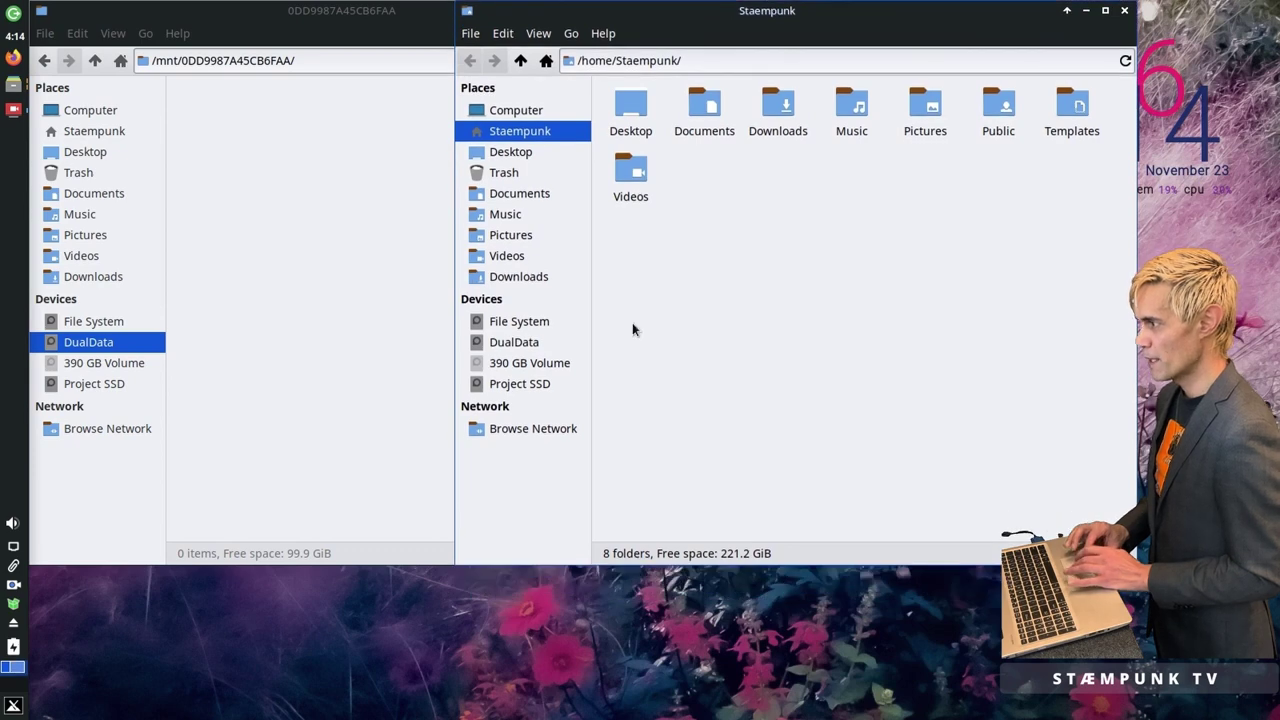
pyautogui.click(514, 386)
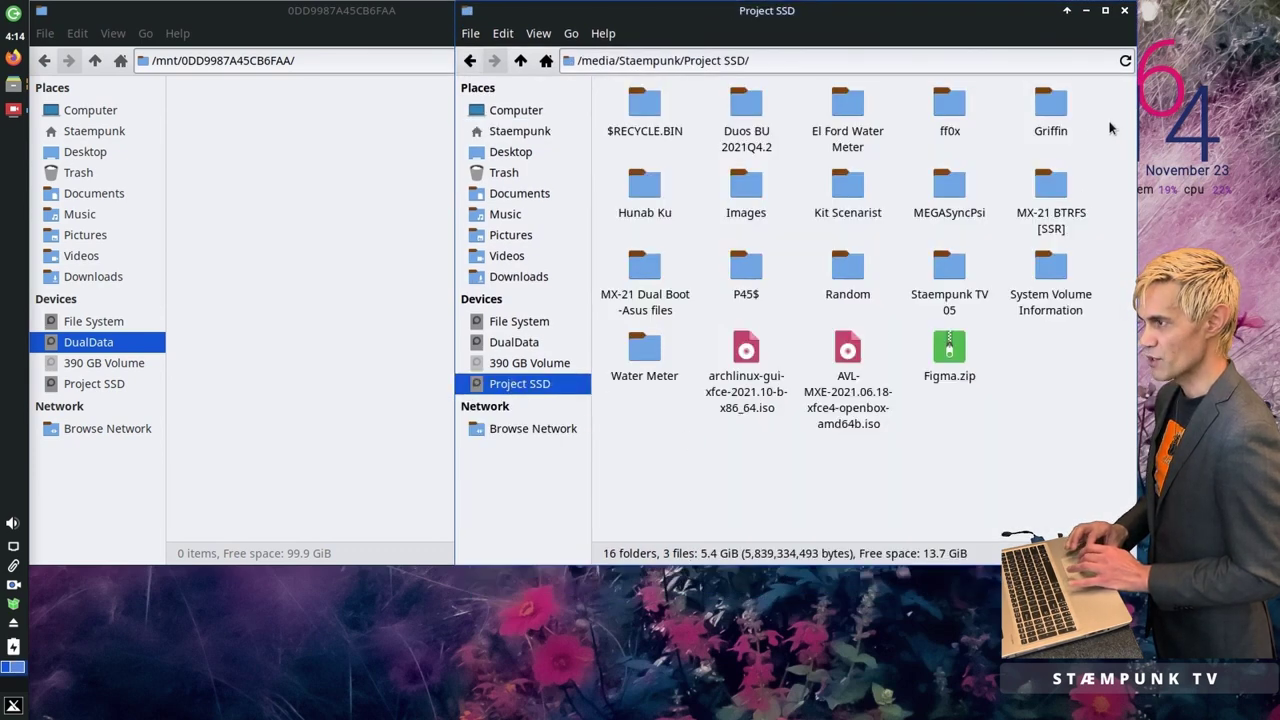
pyautogui.moveTo(1056, 104); pyautogui.dragTo(243, 205)
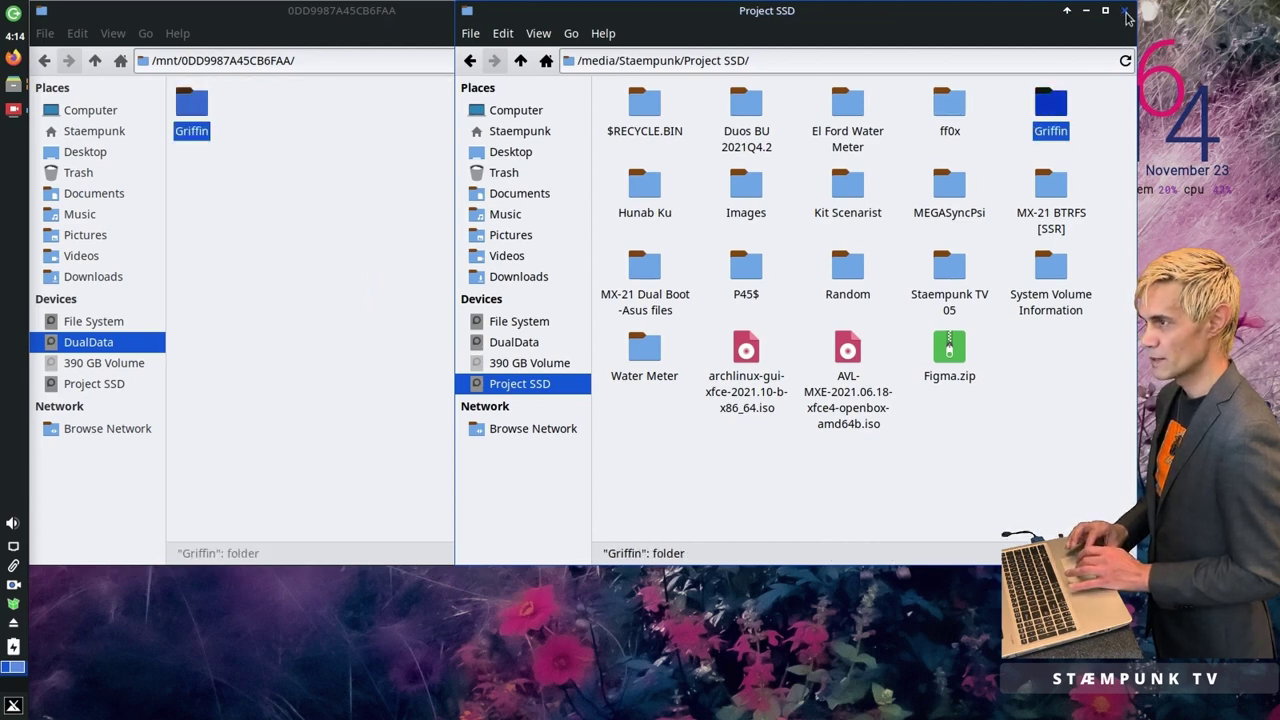
pyautogui.click(1125, 12)
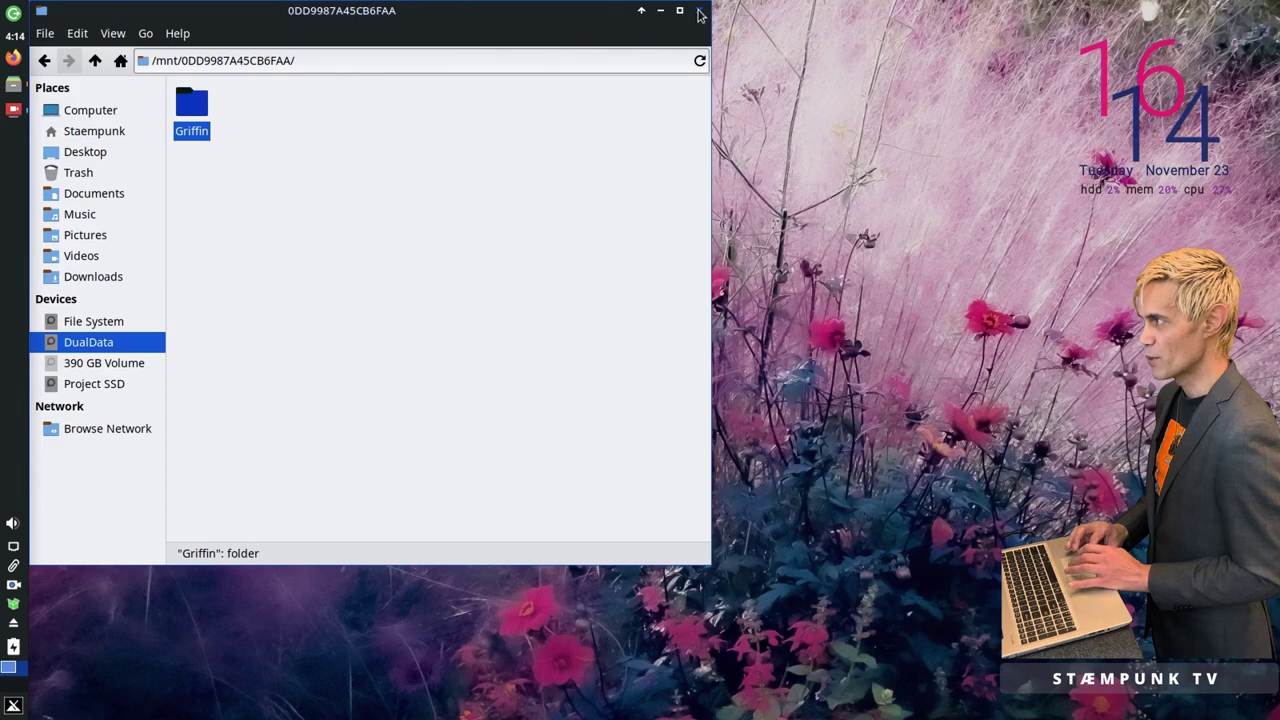
pyautogui.click(699, 12)
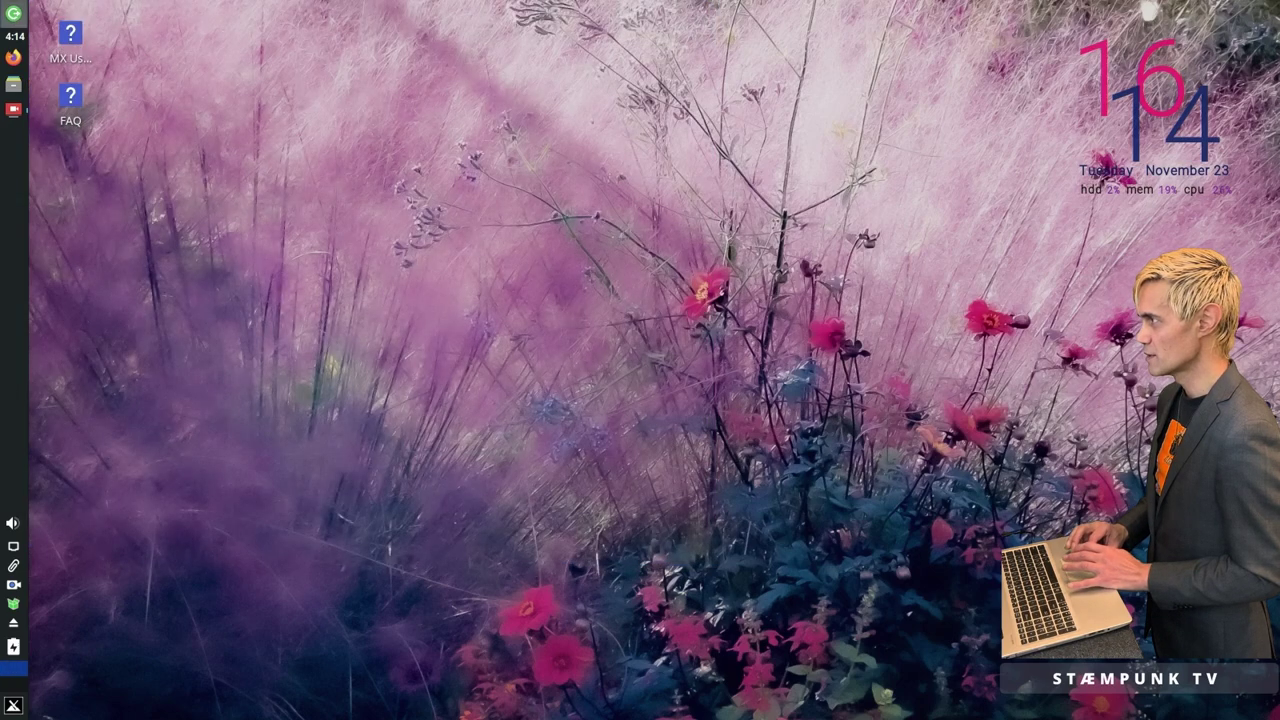
# Step: Restart the computer and choose Windows Boot Manager in the GRUB menu
pyautogui.click(14, 14)
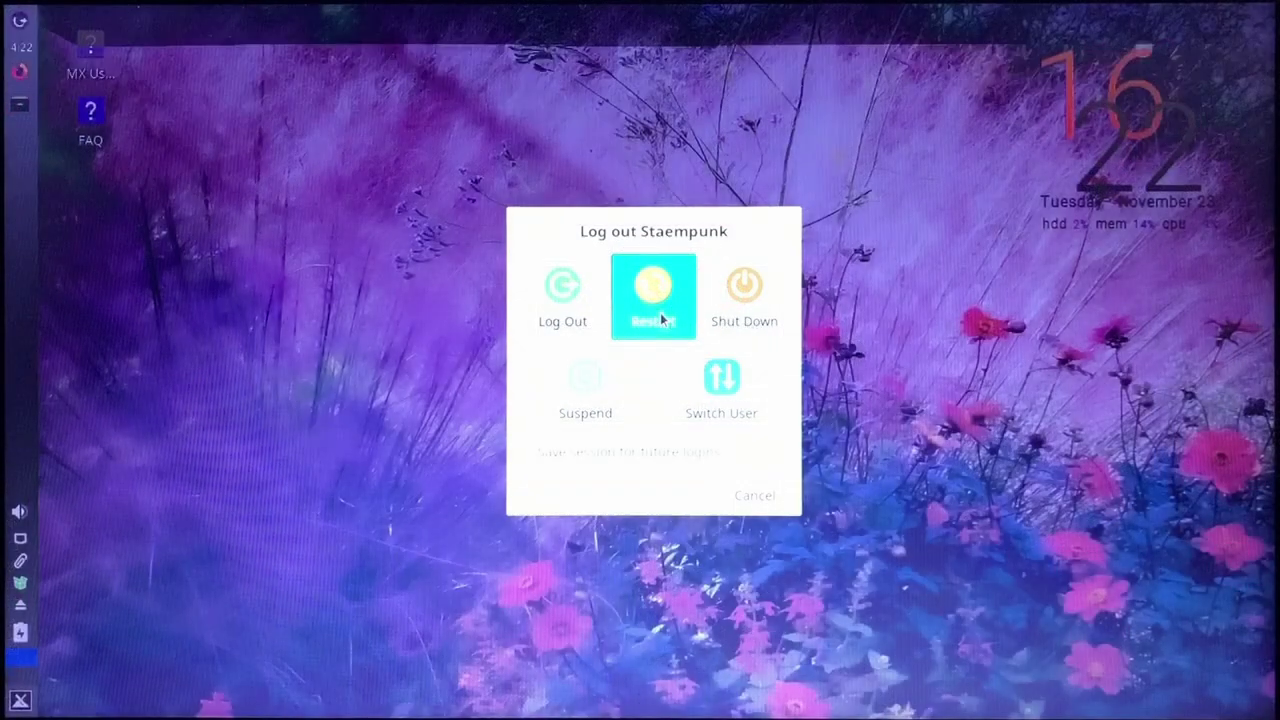
pyautogui.click(660, 312)
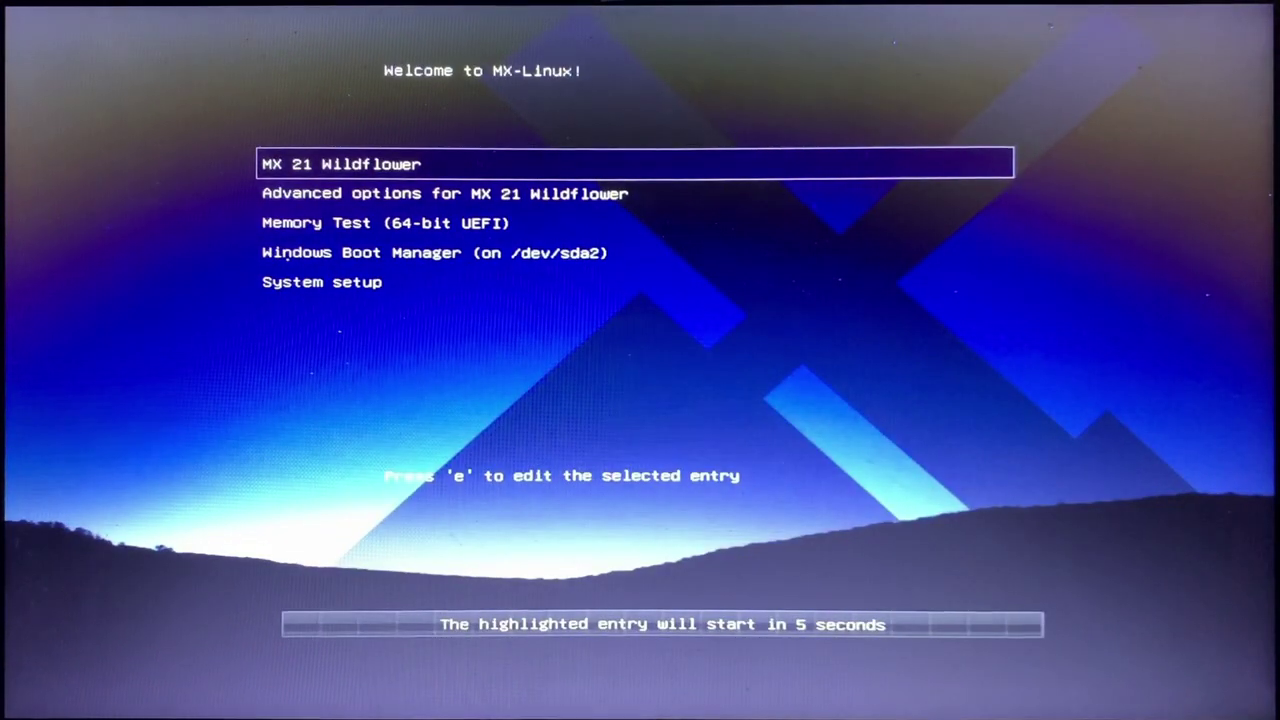
pyautogui.press('Down')
pyautogui.press('Down')
pyautogui.press('Down')
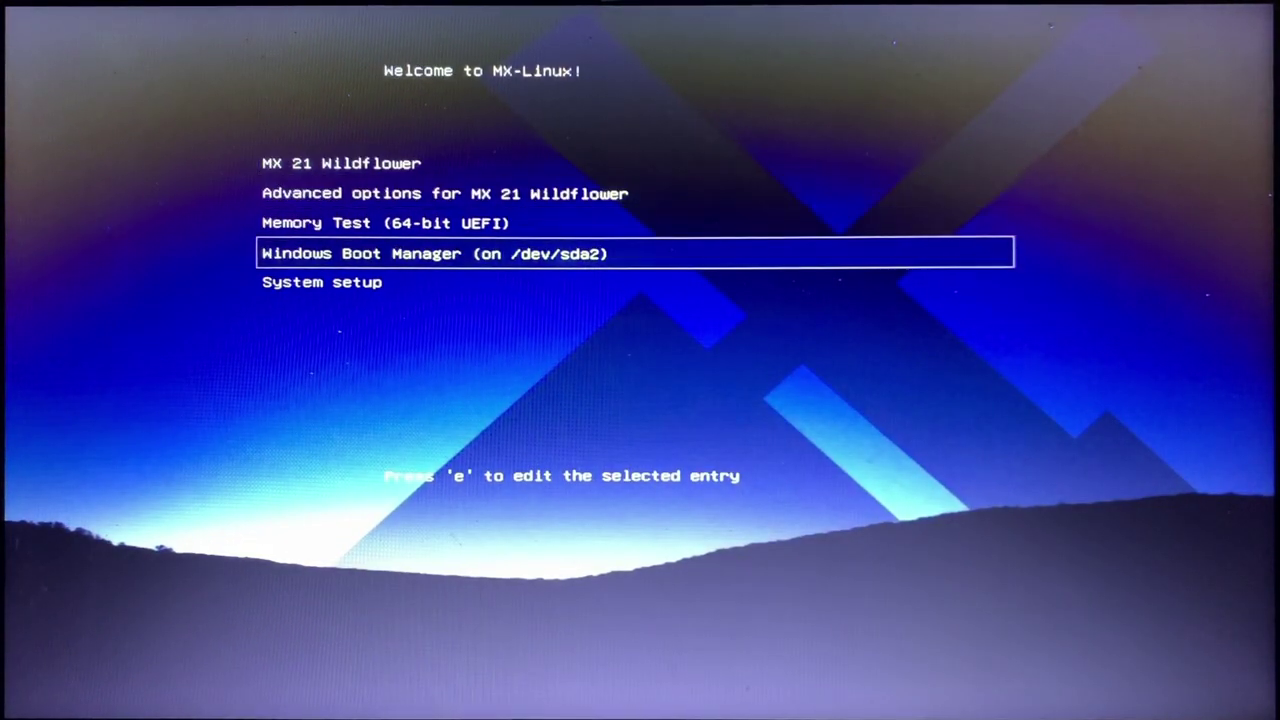
pyautogui.press('Return')
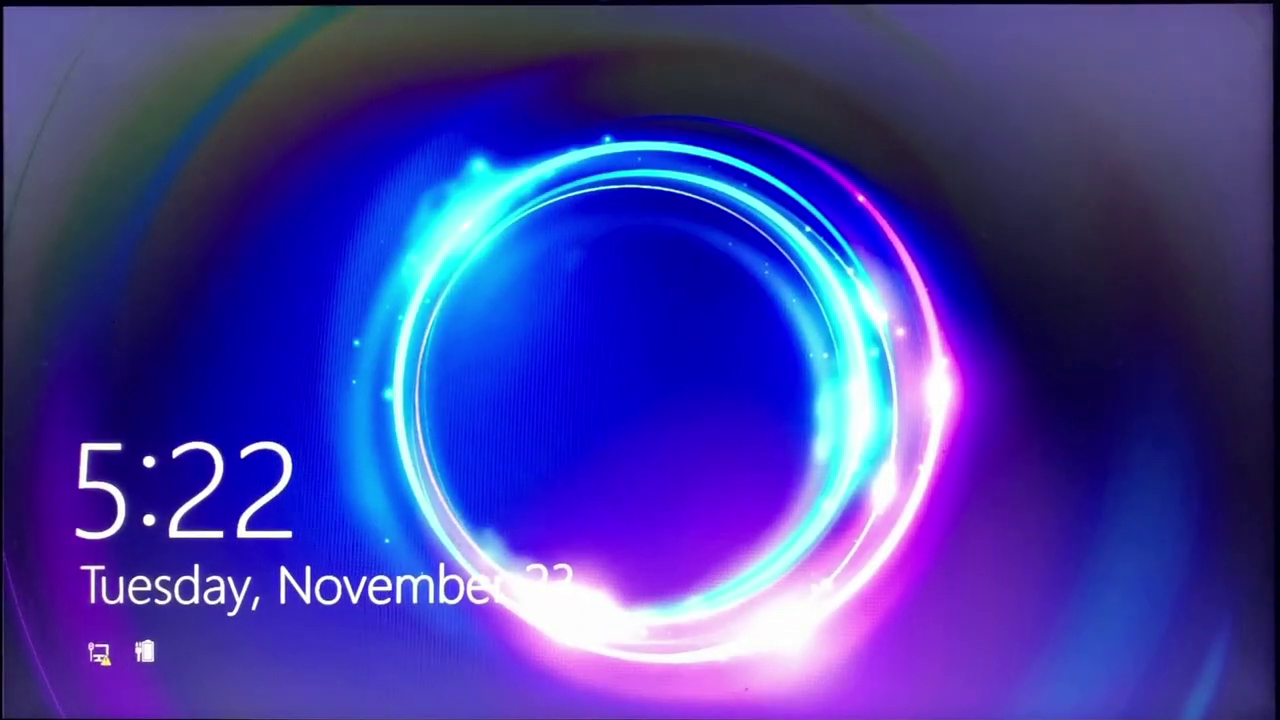
# Step: Sign in to Windows with the account password and view the DualData (D:) drive in File Explorer
pyautogui.press('Return')
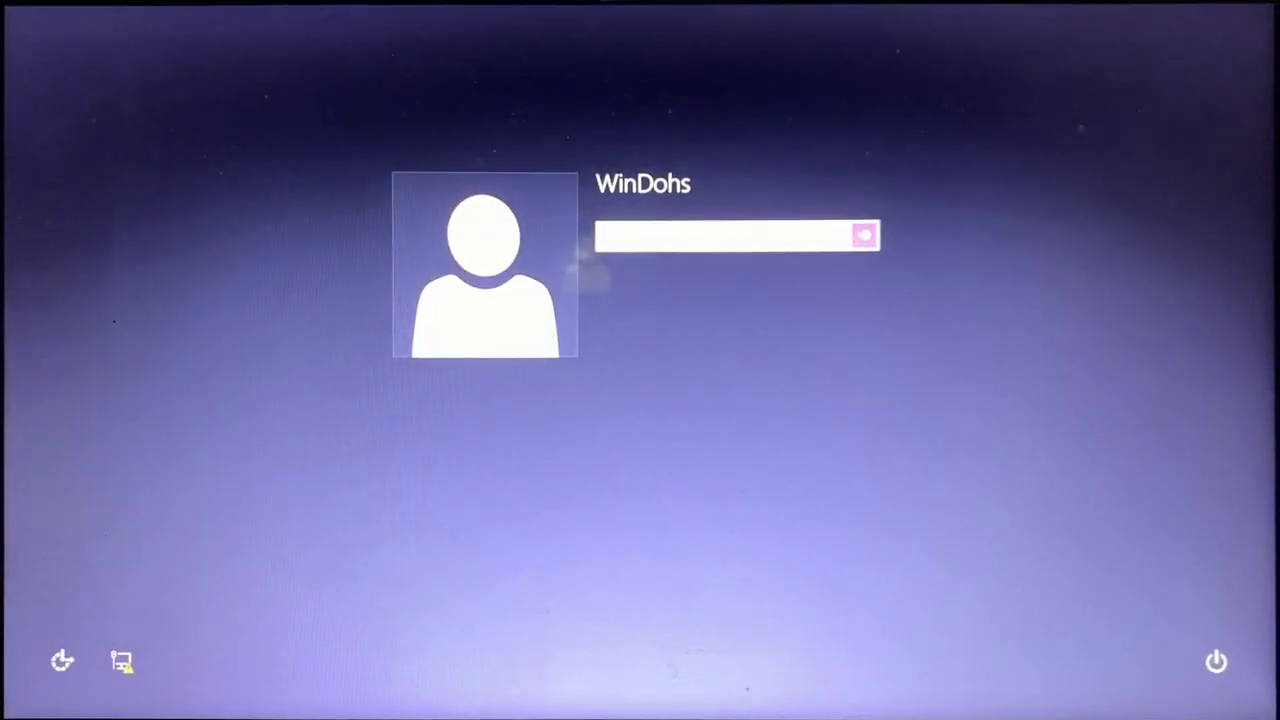
pyautogui.write('********')
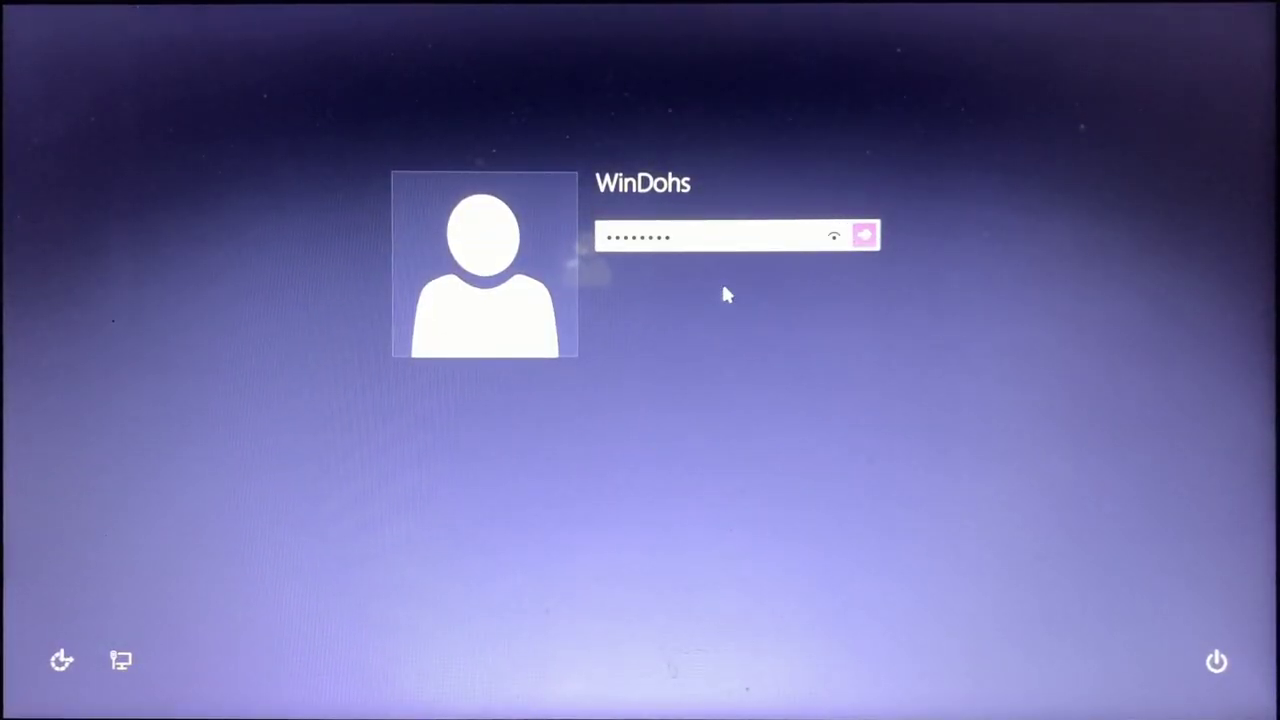
pyautogui.press('Return')
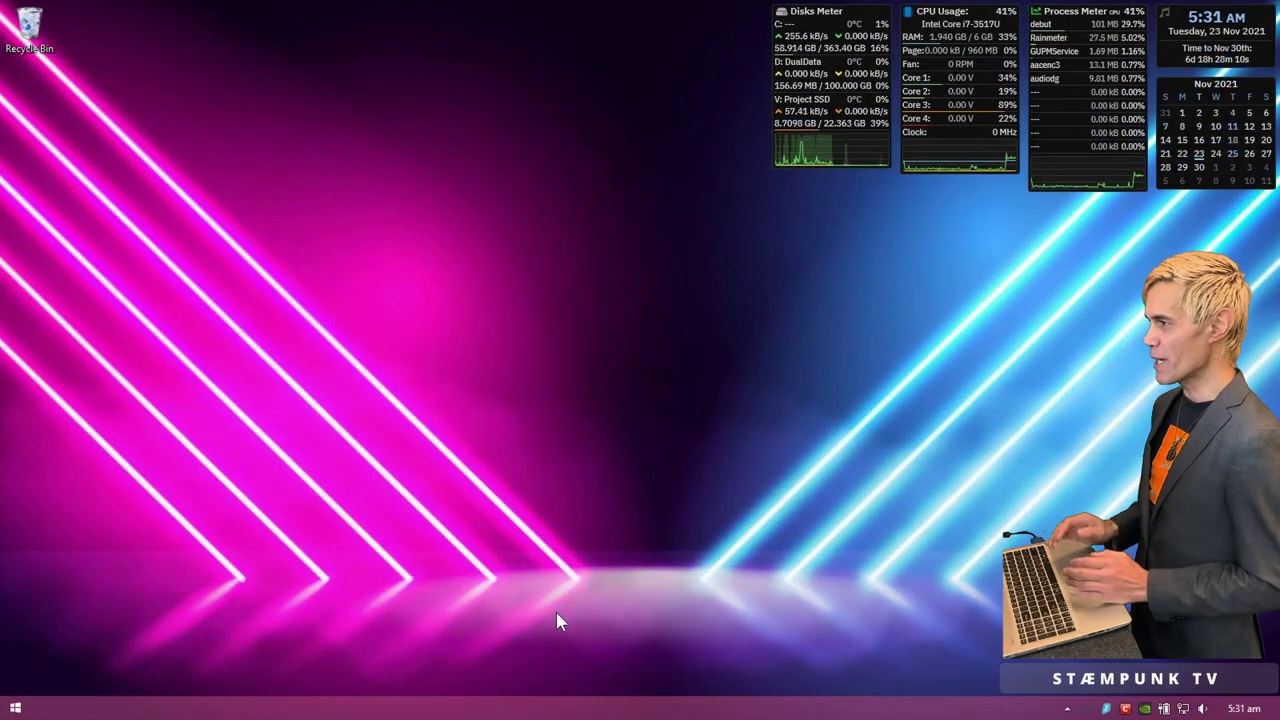
pyautogui.press('super+e')
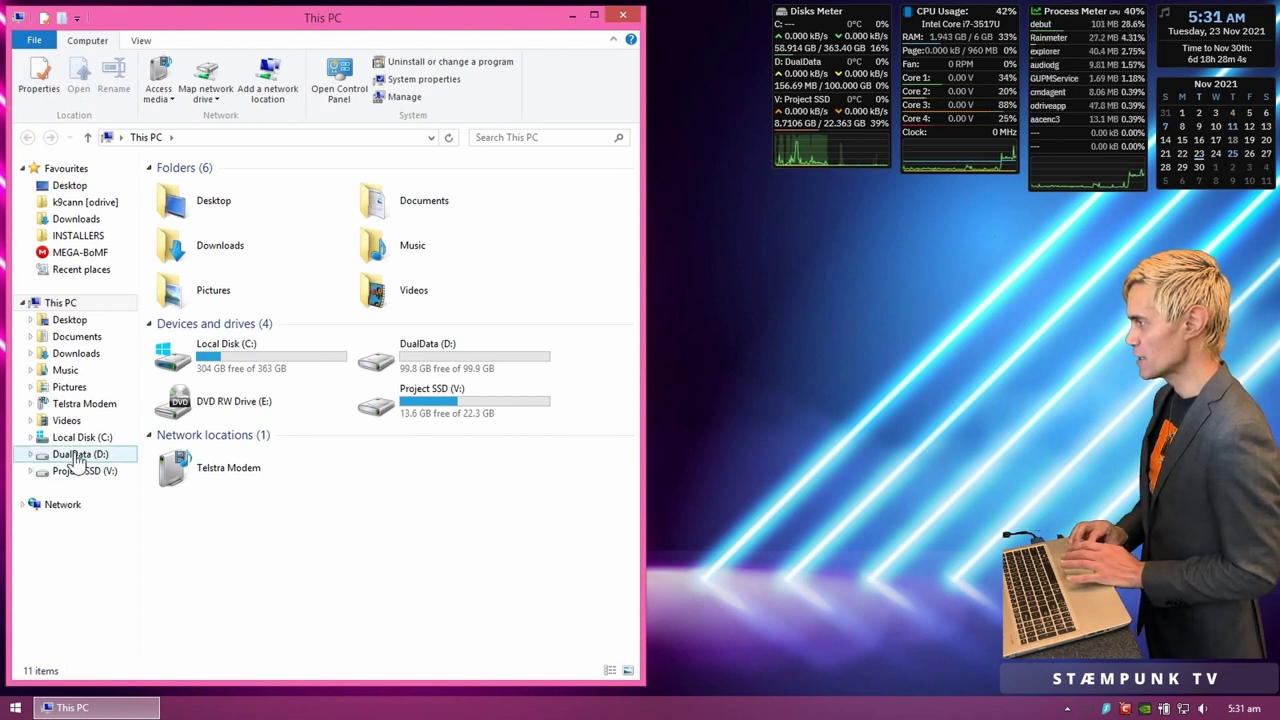
pyautogui.click(78, 456)
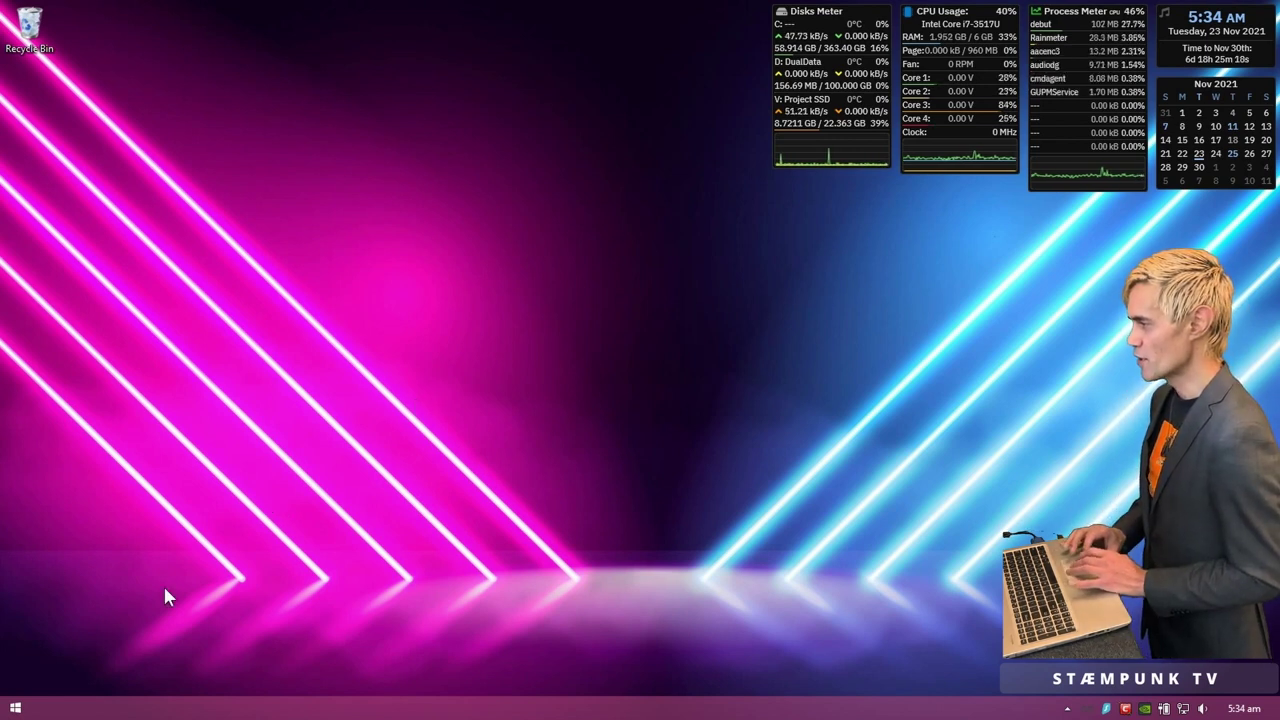
# Step: Start an administrator Command Prompt, snap it to the left half, and run diskpart
pyautogui.rightClick(16, 710)
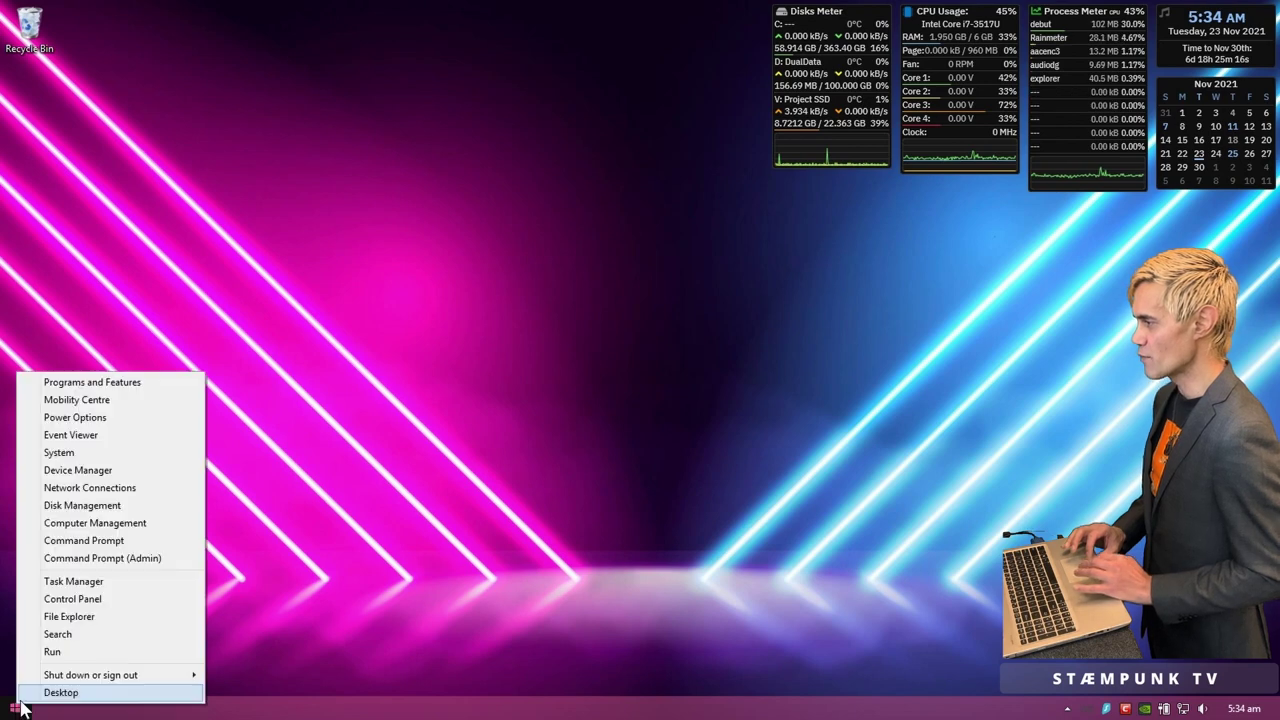
pyautogui.click(127, 560)
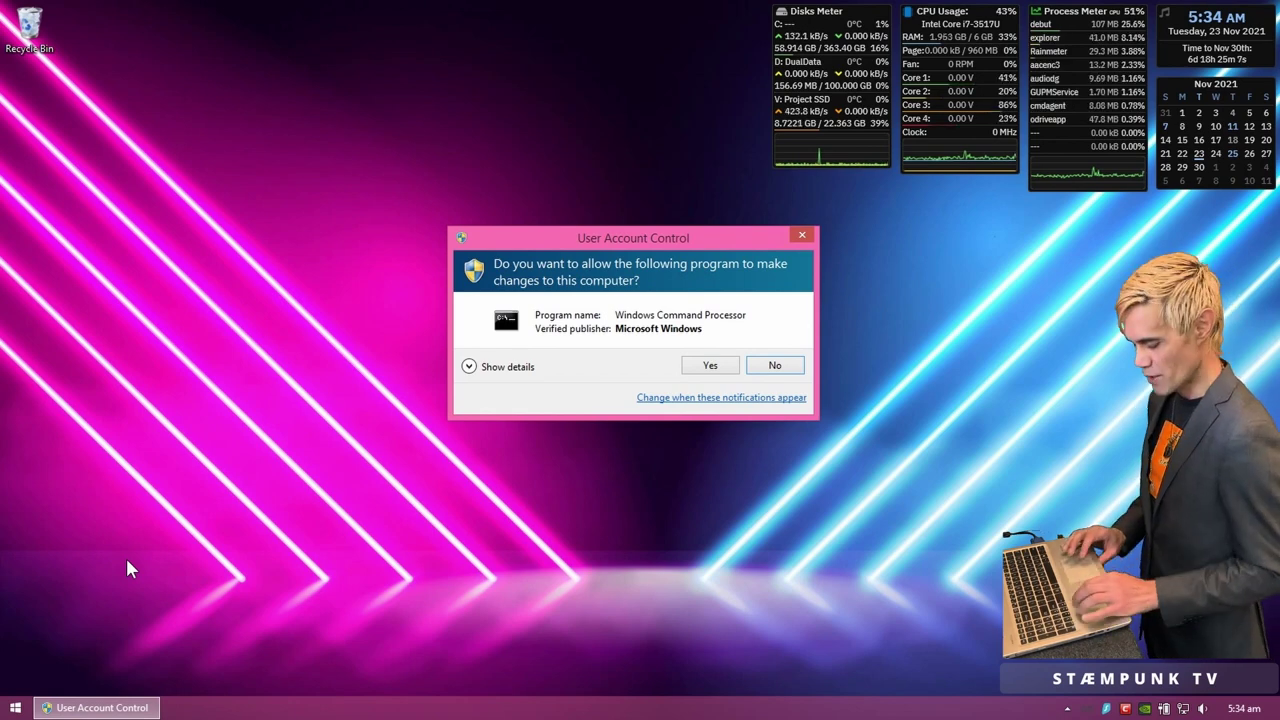
pyautogui.press('Left')
pyautogui.press('Return')
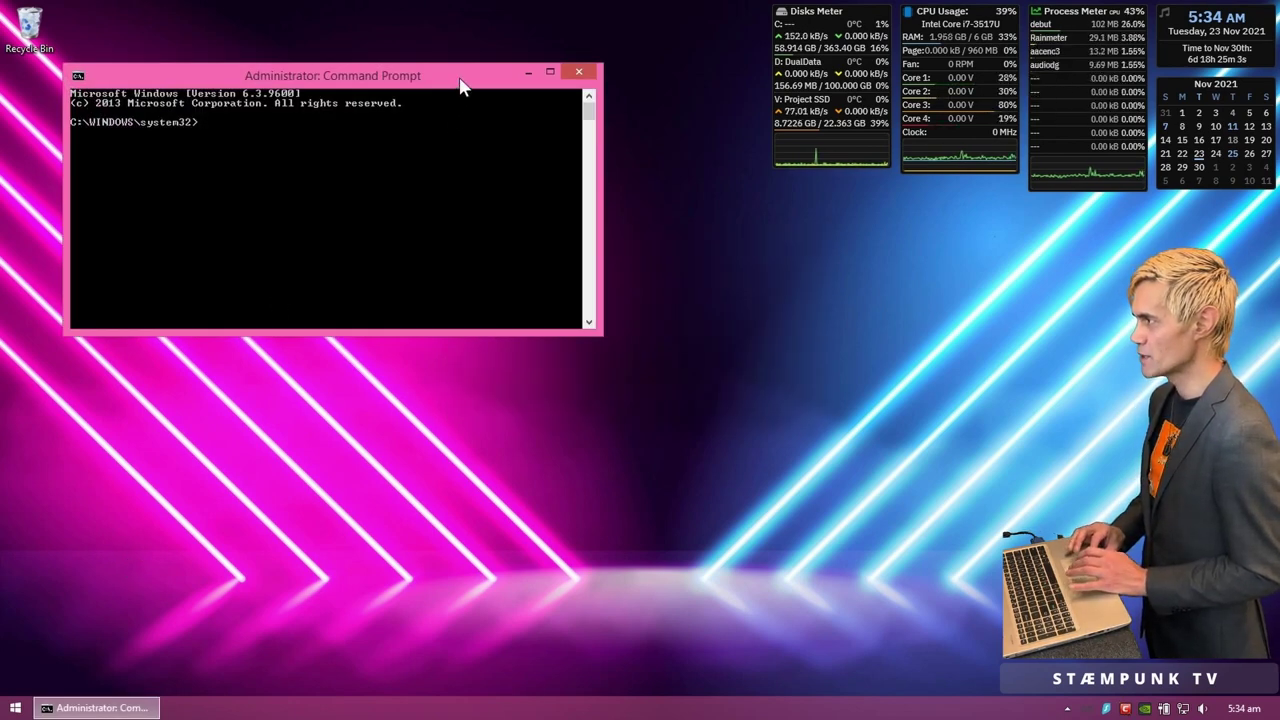
pyautogui.press('super+Left')
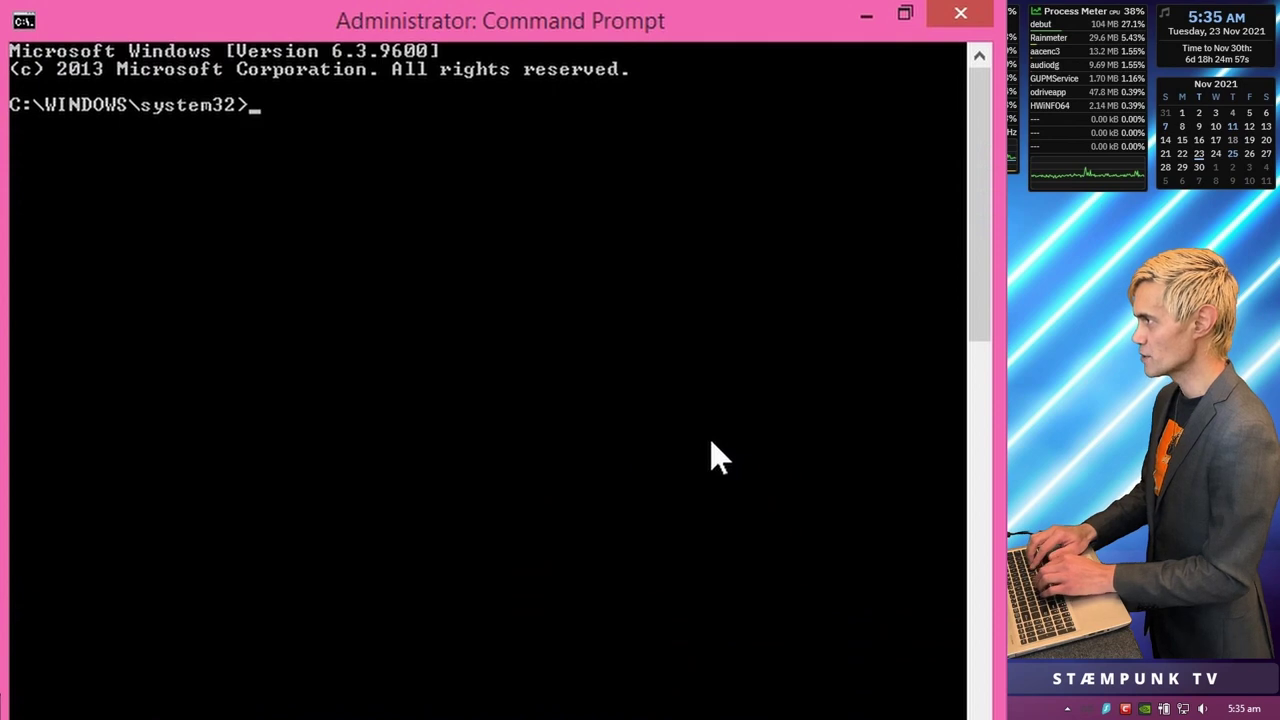
pyautogui.write('skpa')
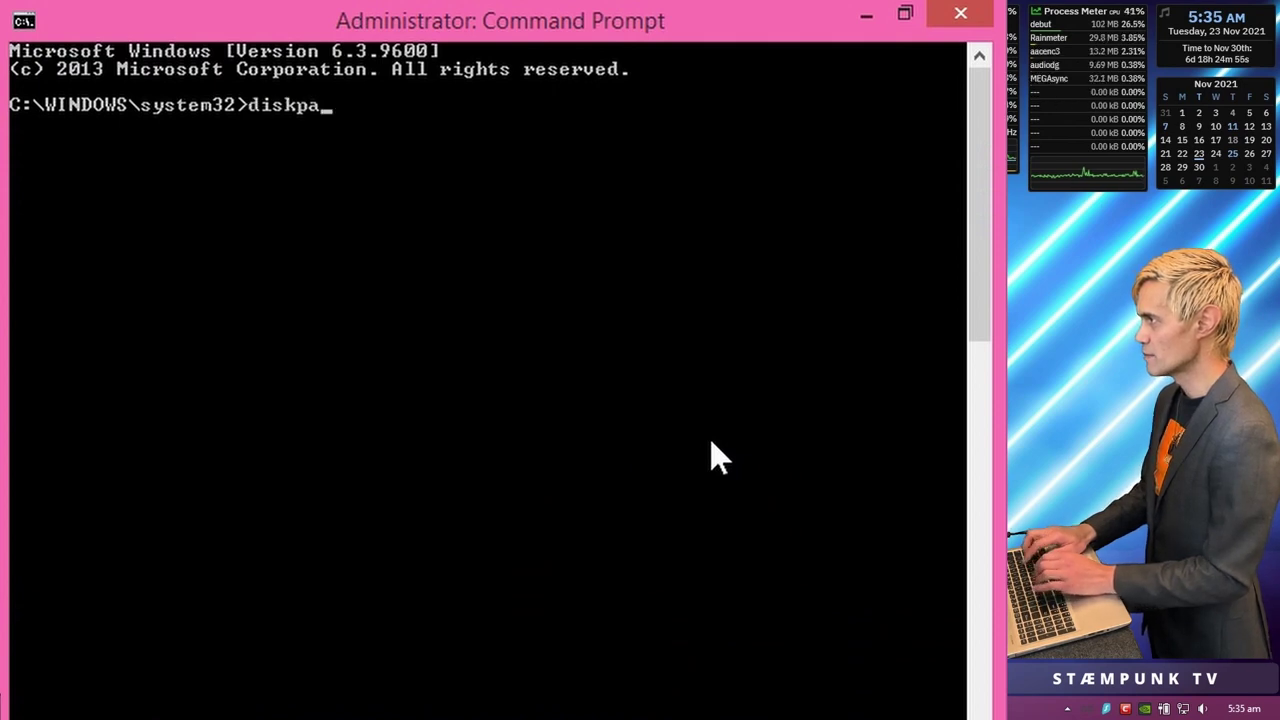
pyautogui.write('rt')
pyautogui.press('Return')
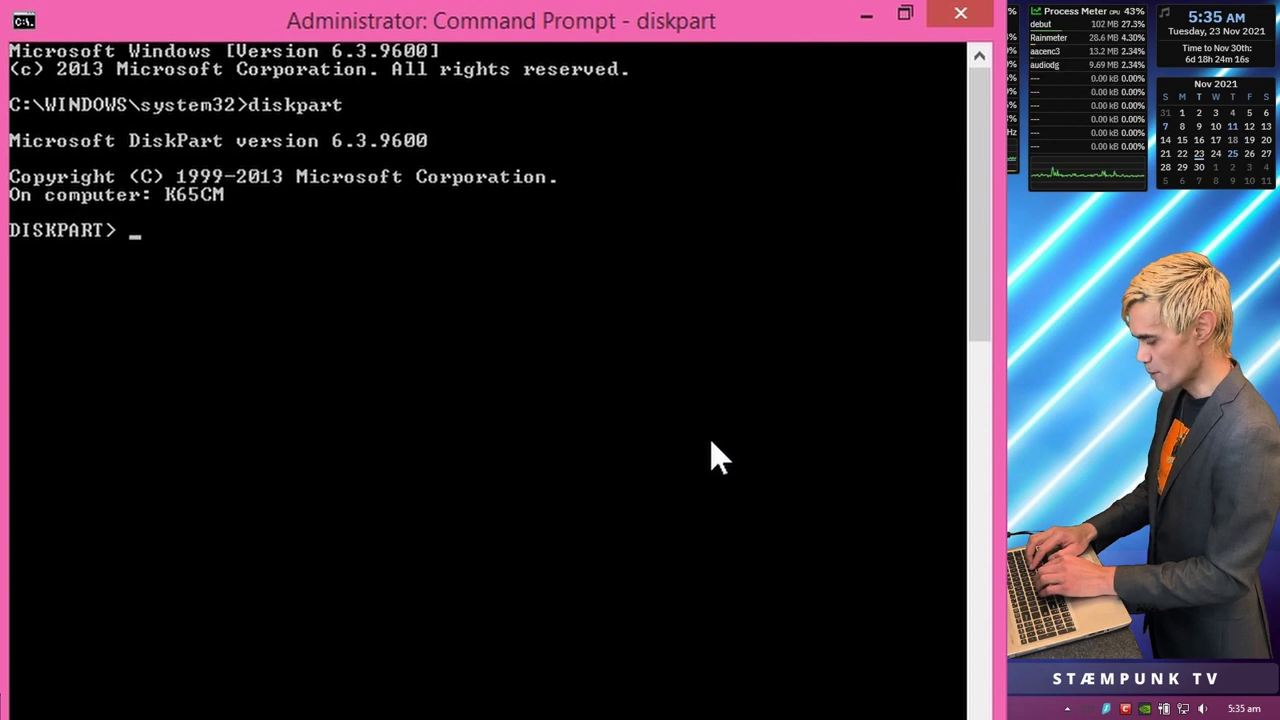
# Step: List the volumes and select Volume 4, the 100 MB FAT32 System partition
pyautogui.write('list volume')
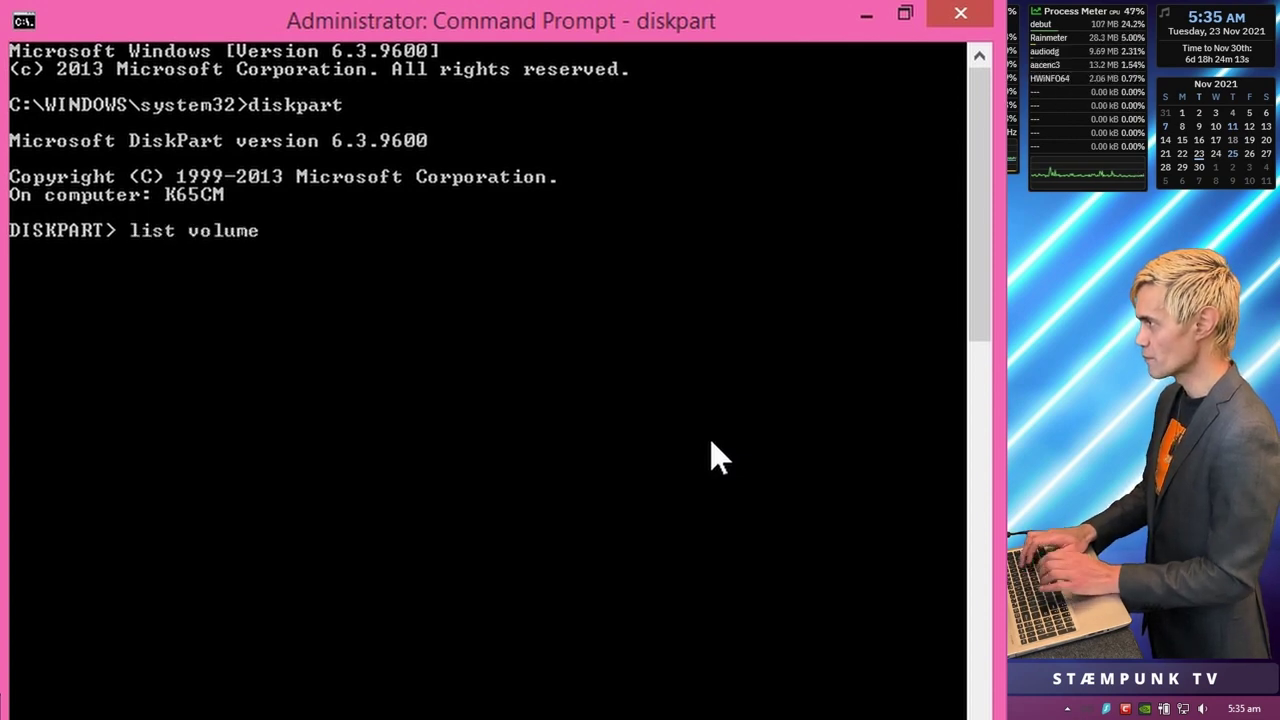
pyautogui.press('Return')
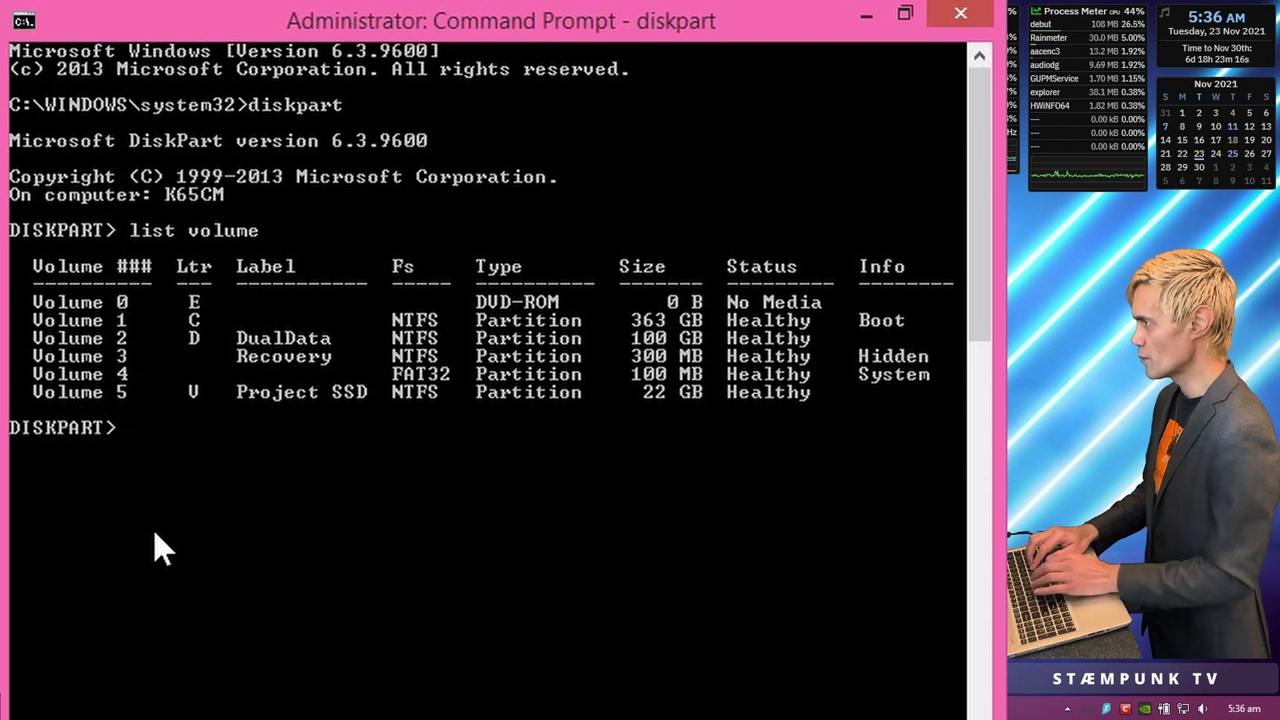
pyautogui.write('selec')
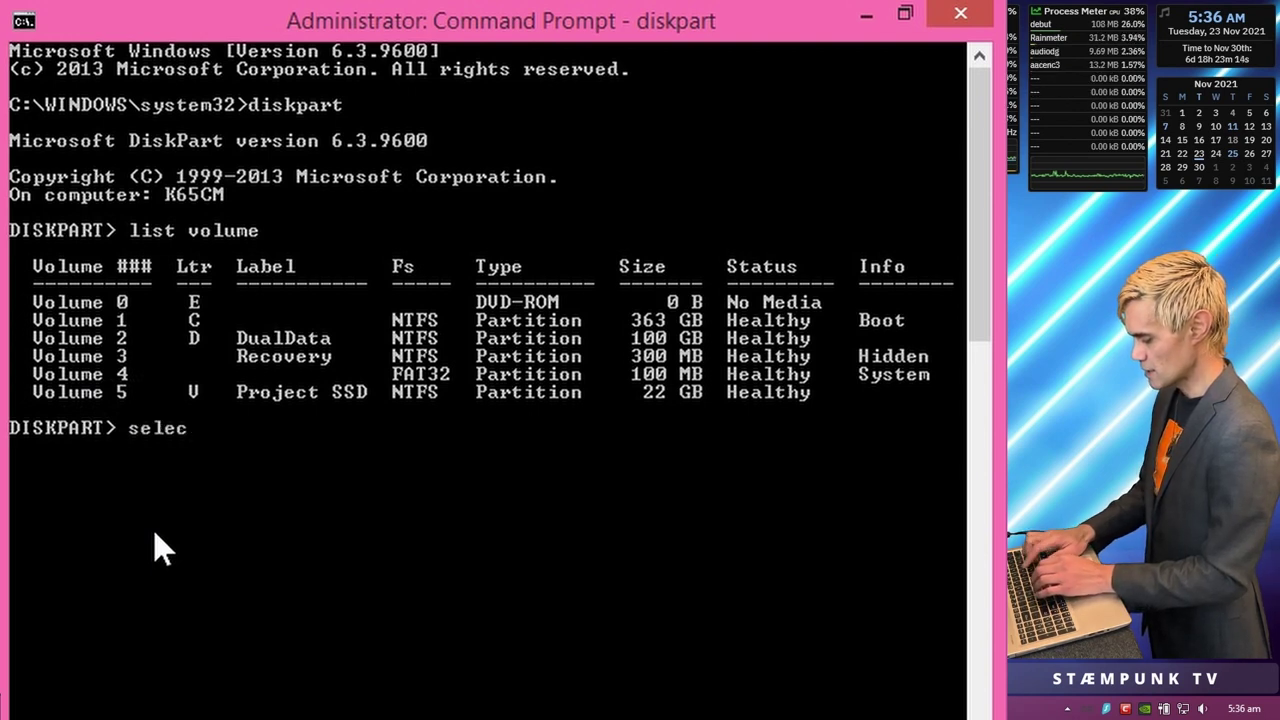
pyautogui.write('t vol')
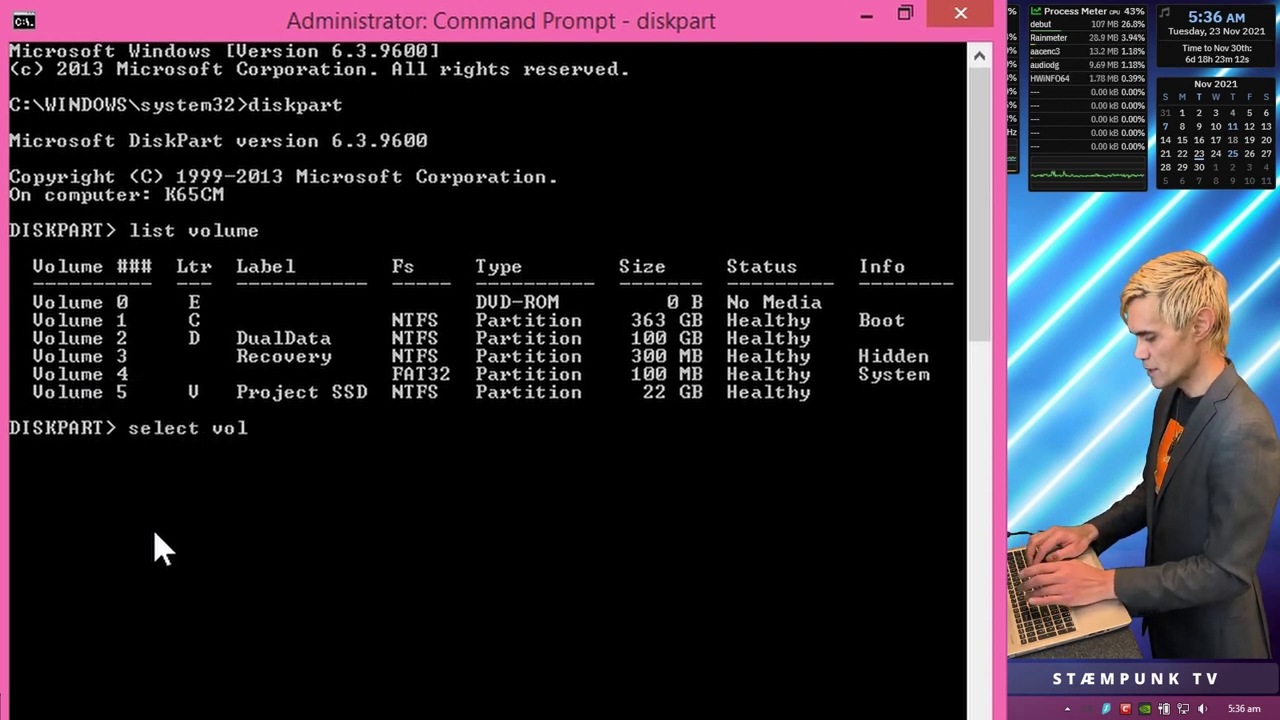
pyautogui.write('4')
pyautogui.press('Return')
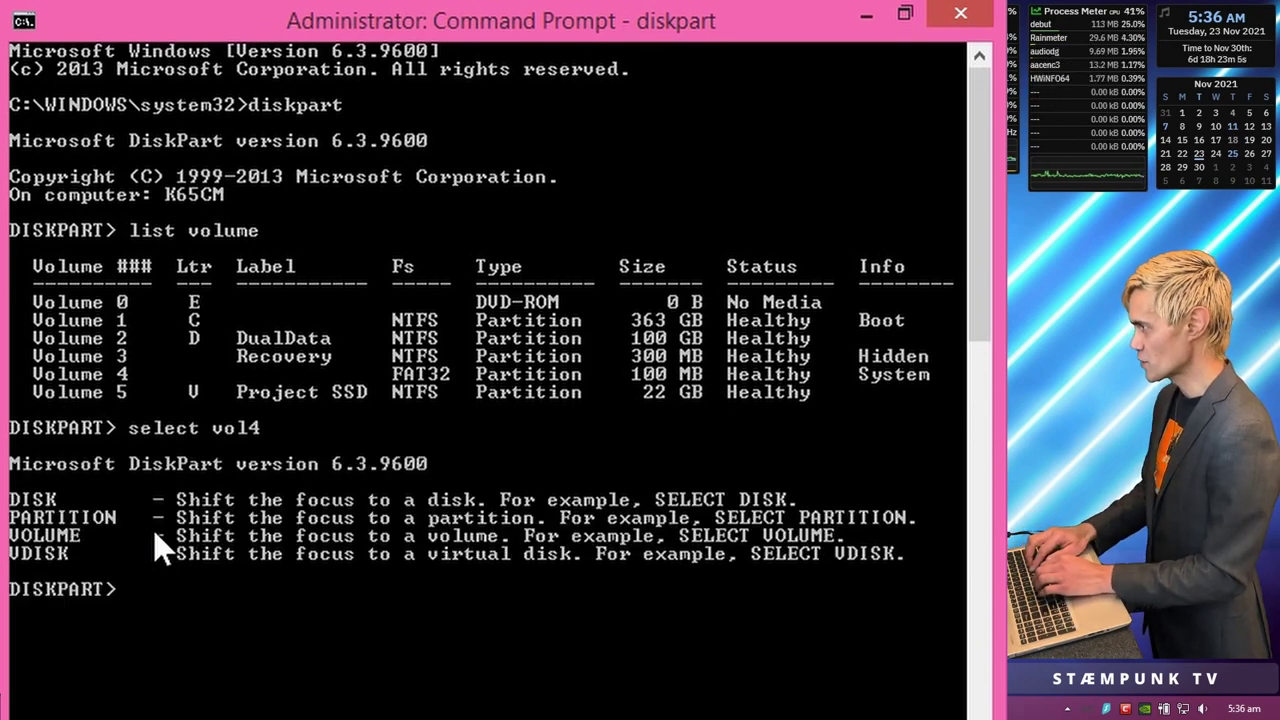
pyautogui.write('selec')
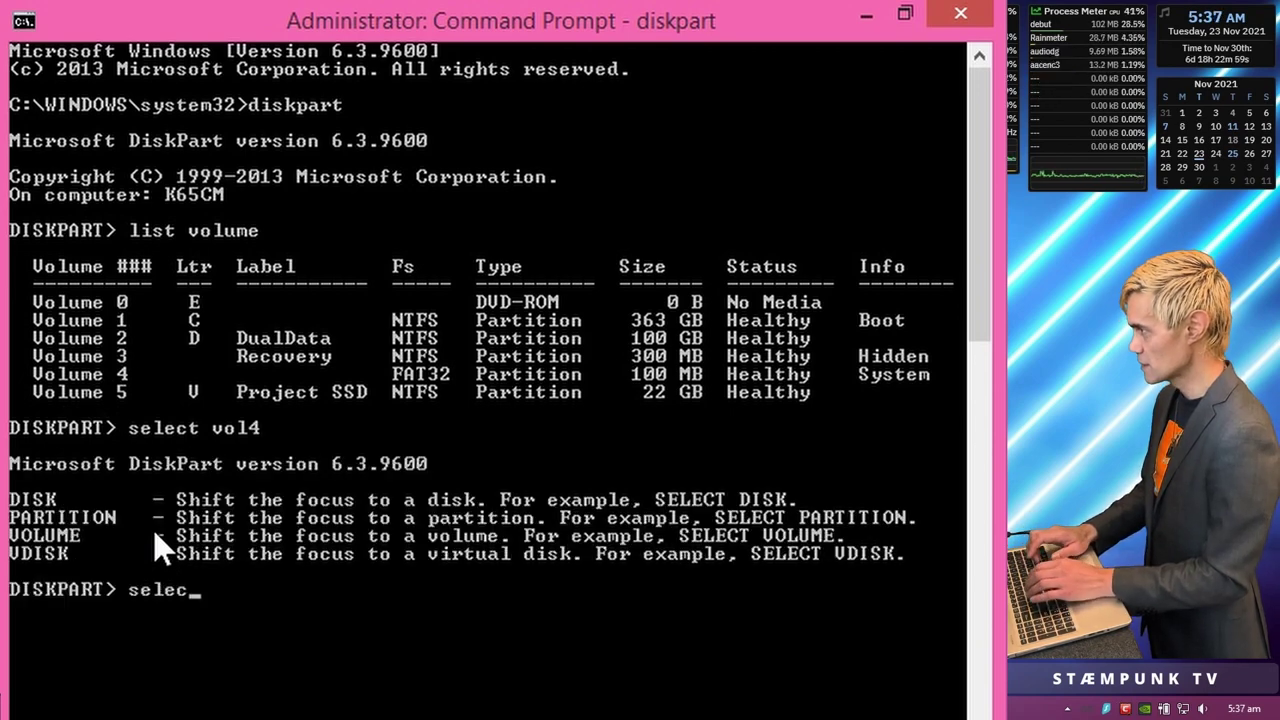
pyautogui.write('t vol 4')
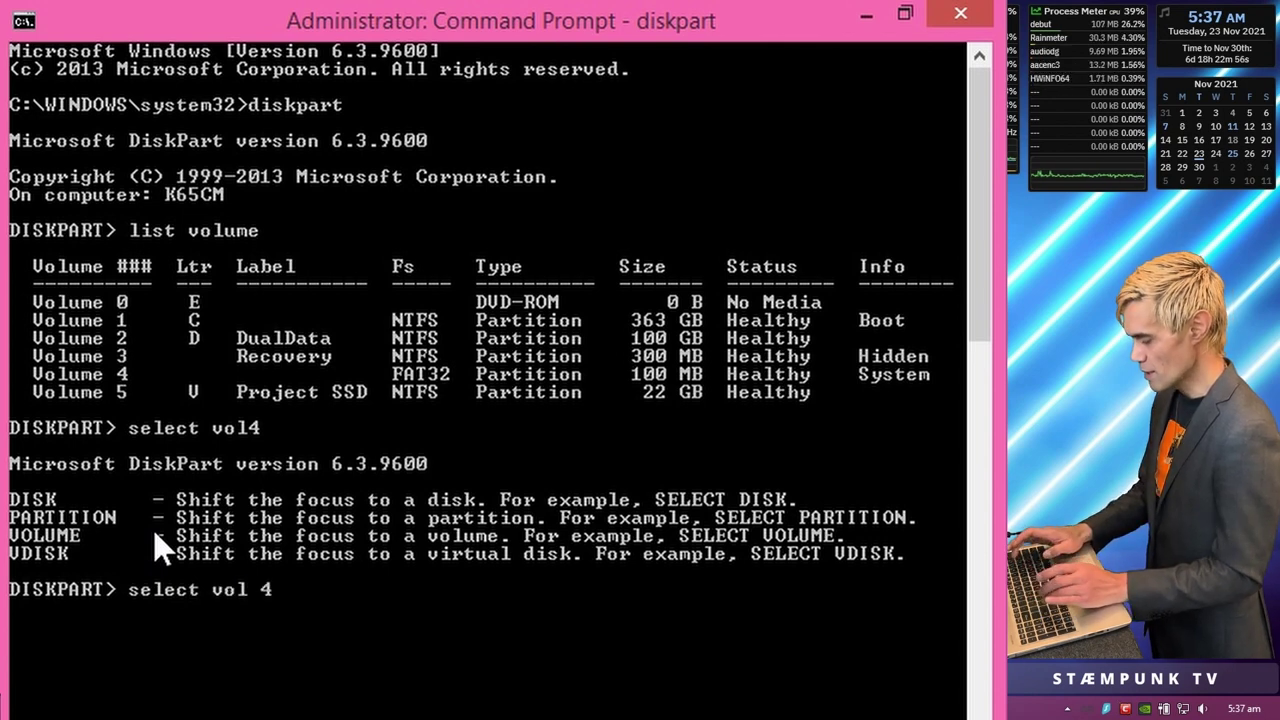
pyautogui.press('Return')
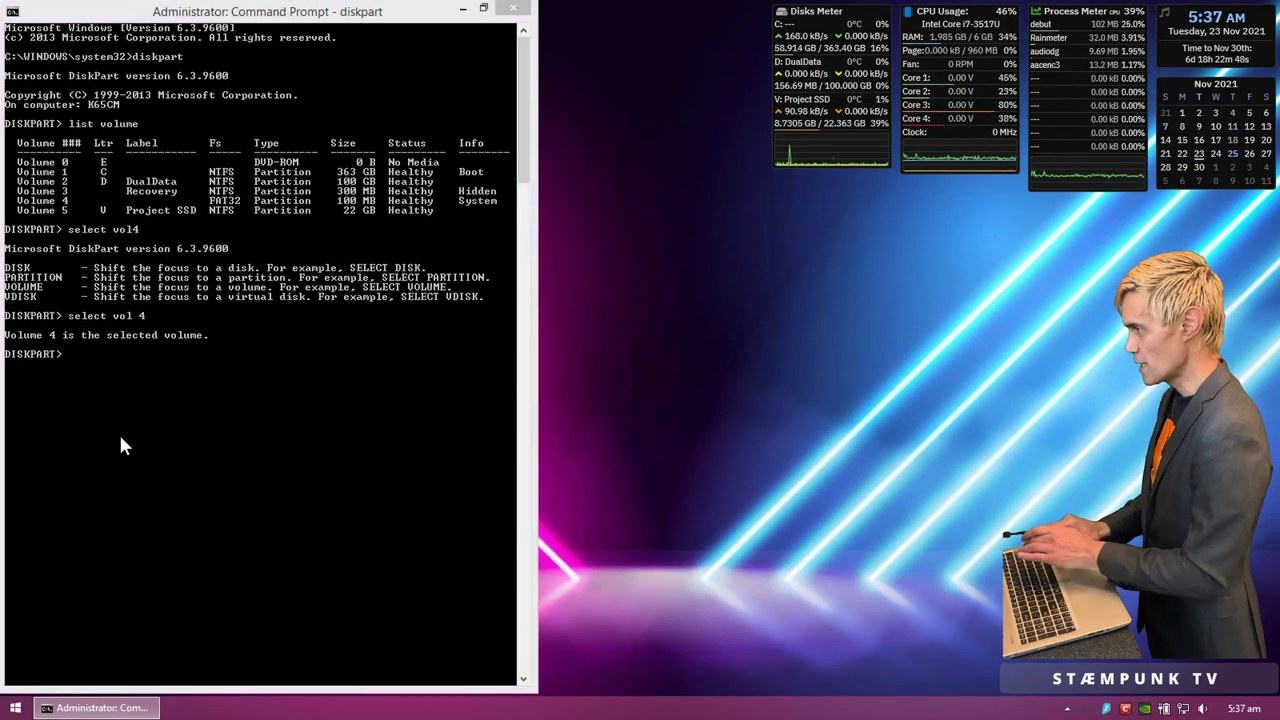
# Step: With This PC open alongside, assign drive letter Z to the System volume using 'assign letter=z'
pyautogui.press('super+e')
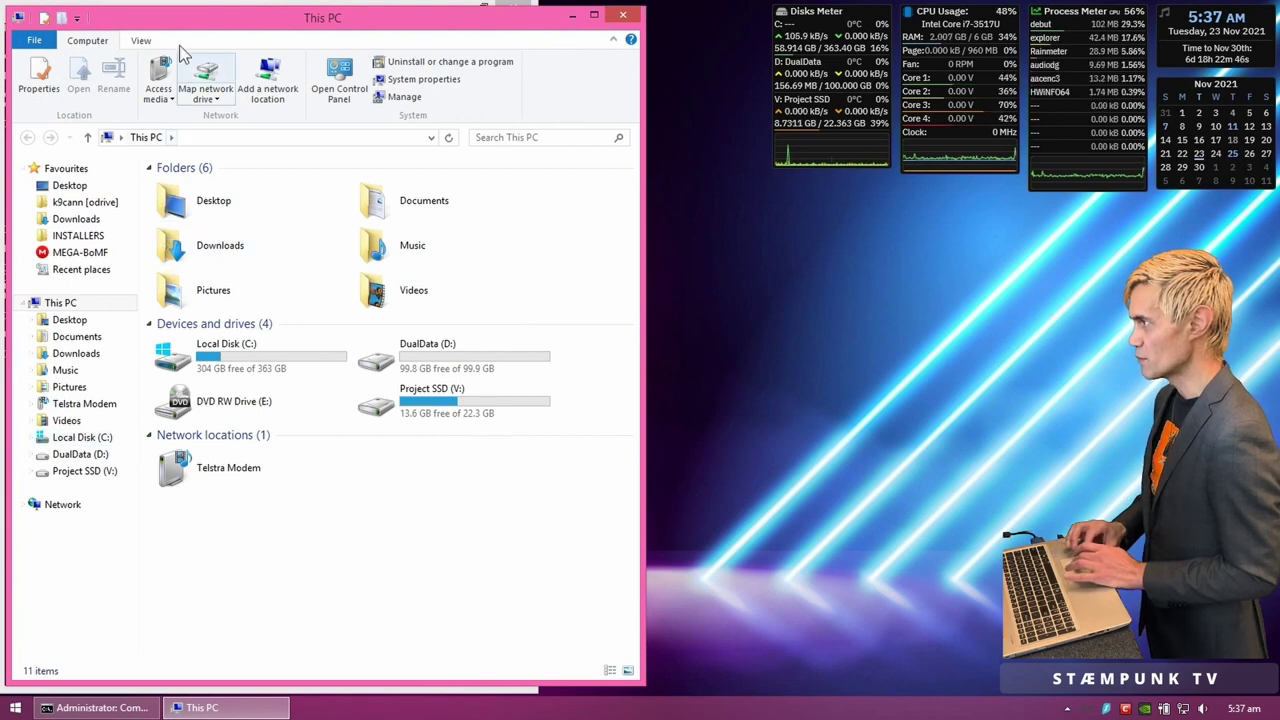
pyautogui.moveTo(181, 33); pyautogui.dragTo(565, 27)
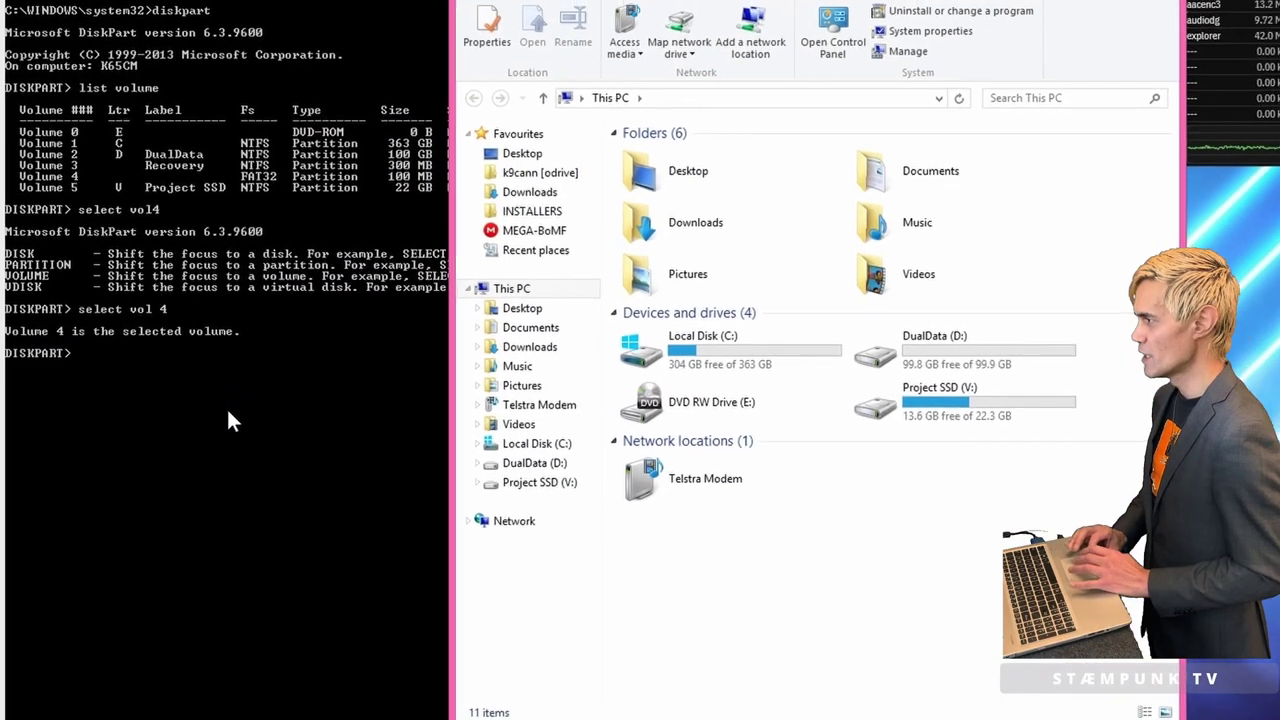
pyautogui.click(199, 412)
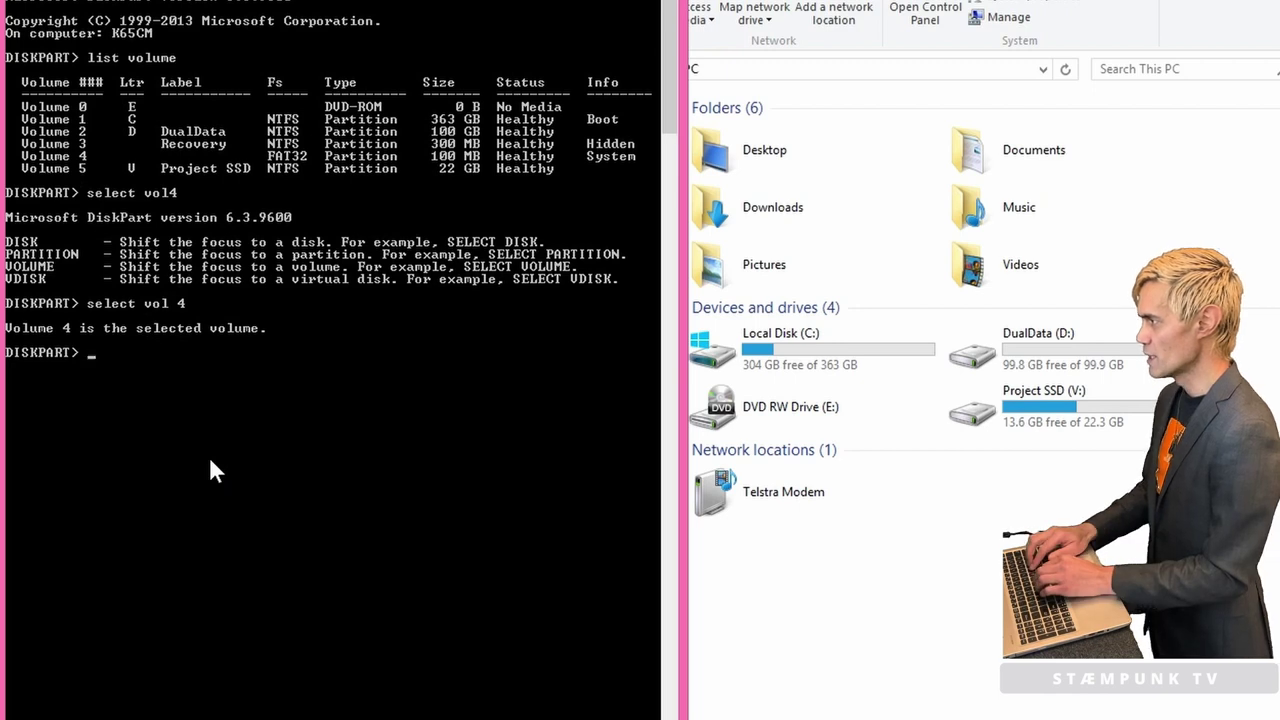
pyautogui.write('assign')
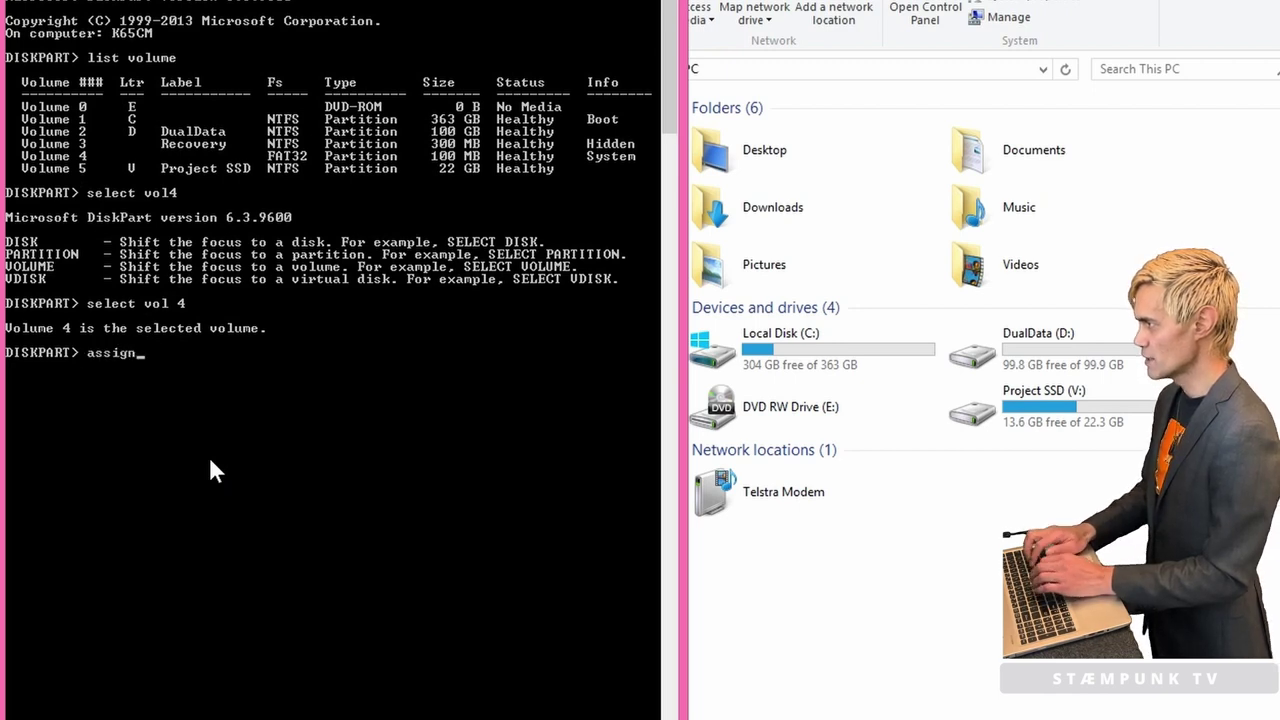
pyautogui.write(' letter')
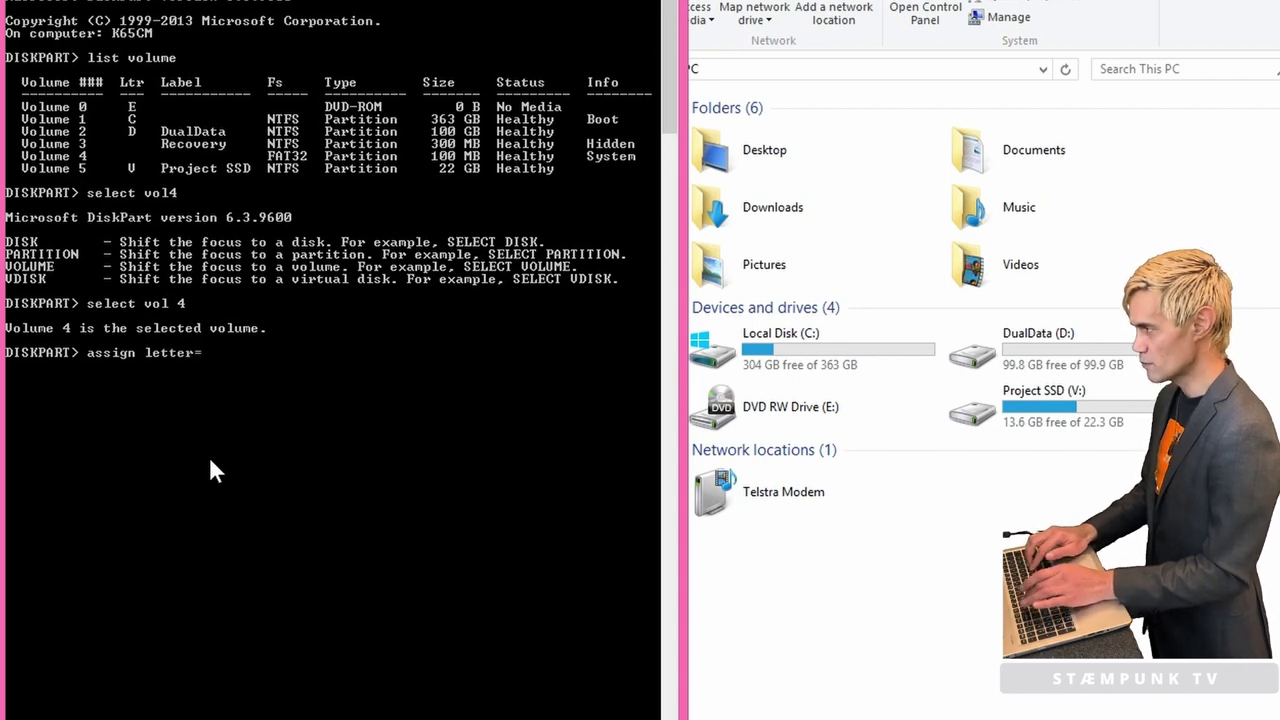
pyautogui.write('=')
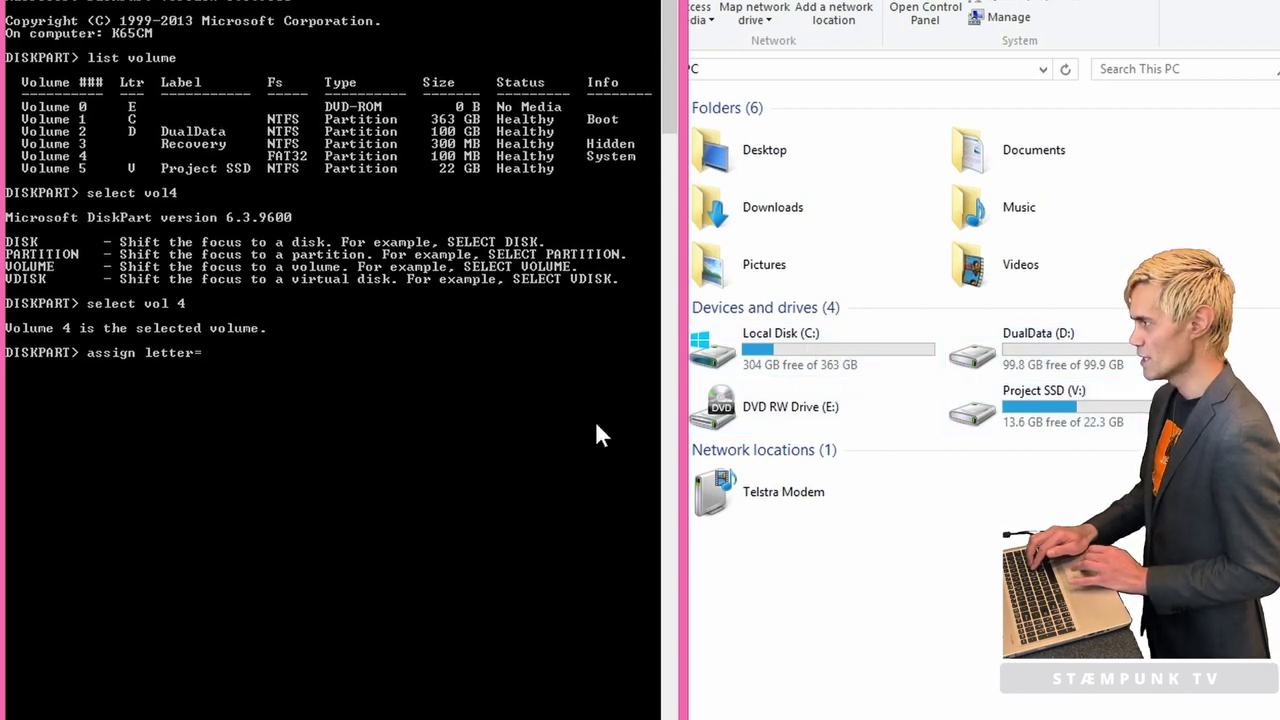
pyautogui.write('z')
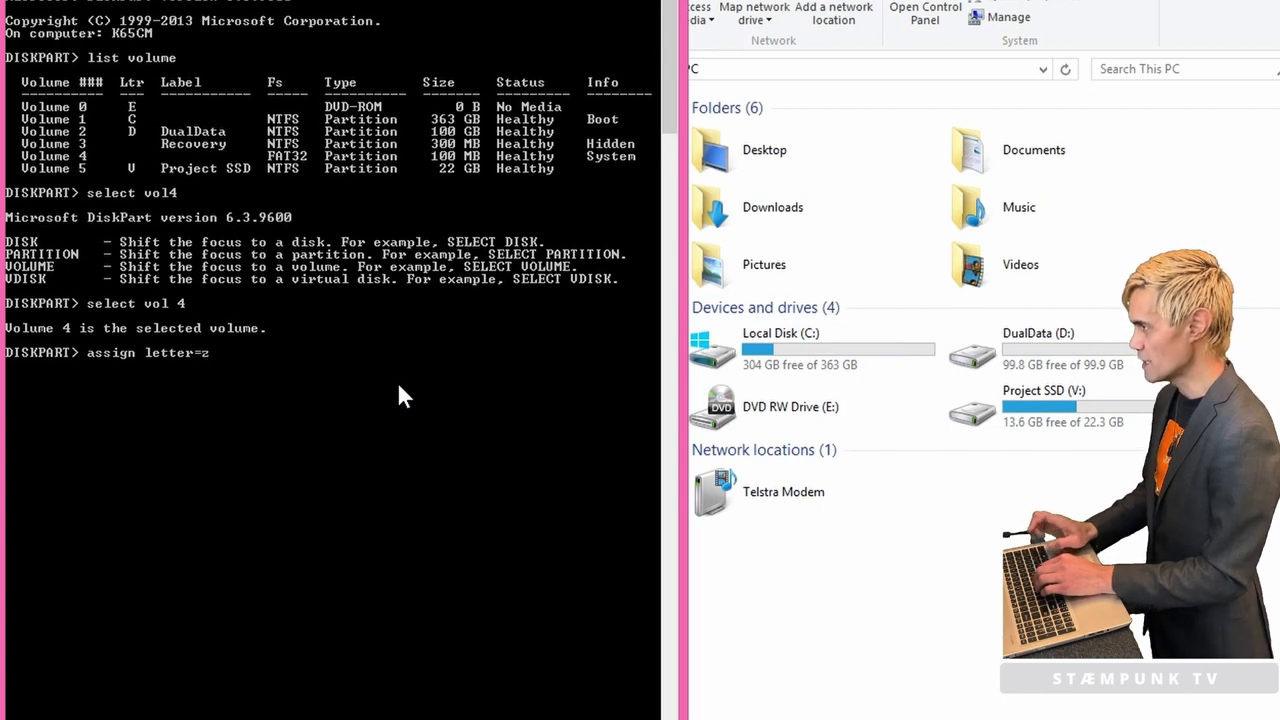
pyautogui.press('Return')
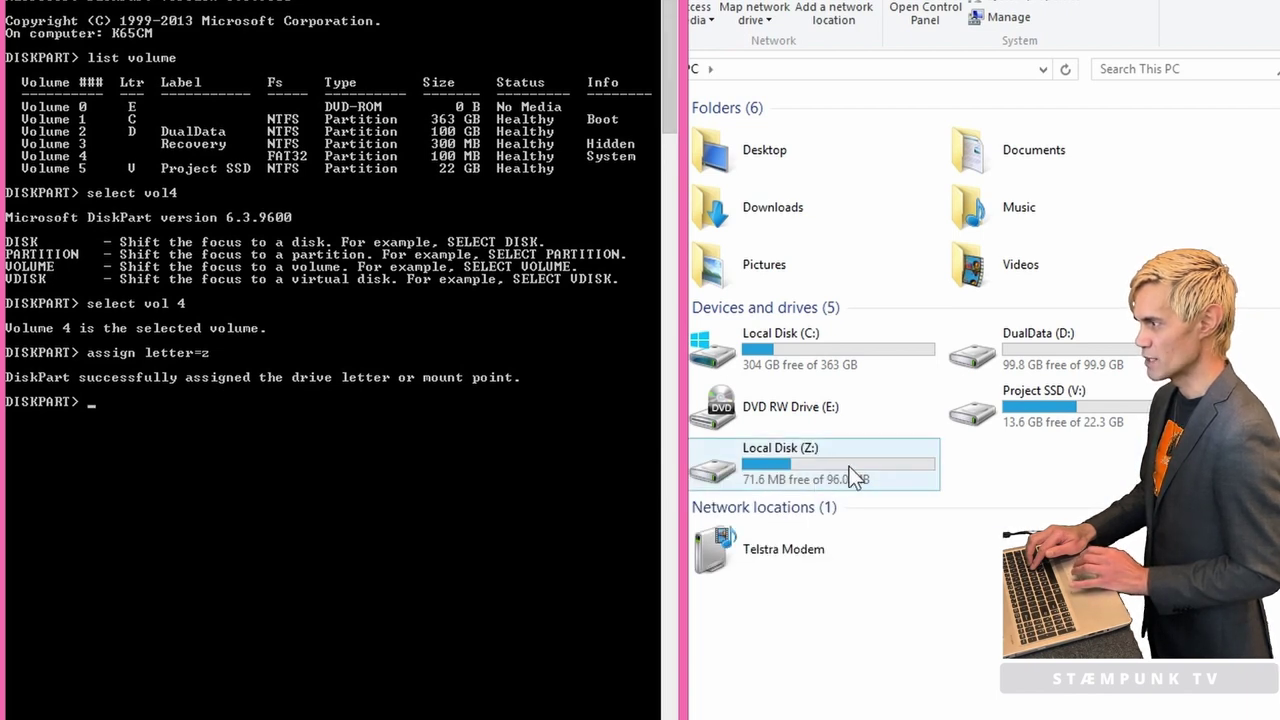
# Step: Try opening Local Disk (Z:) in This PC and dismiss the access-denied messages
pyautogui.click(907, 570)
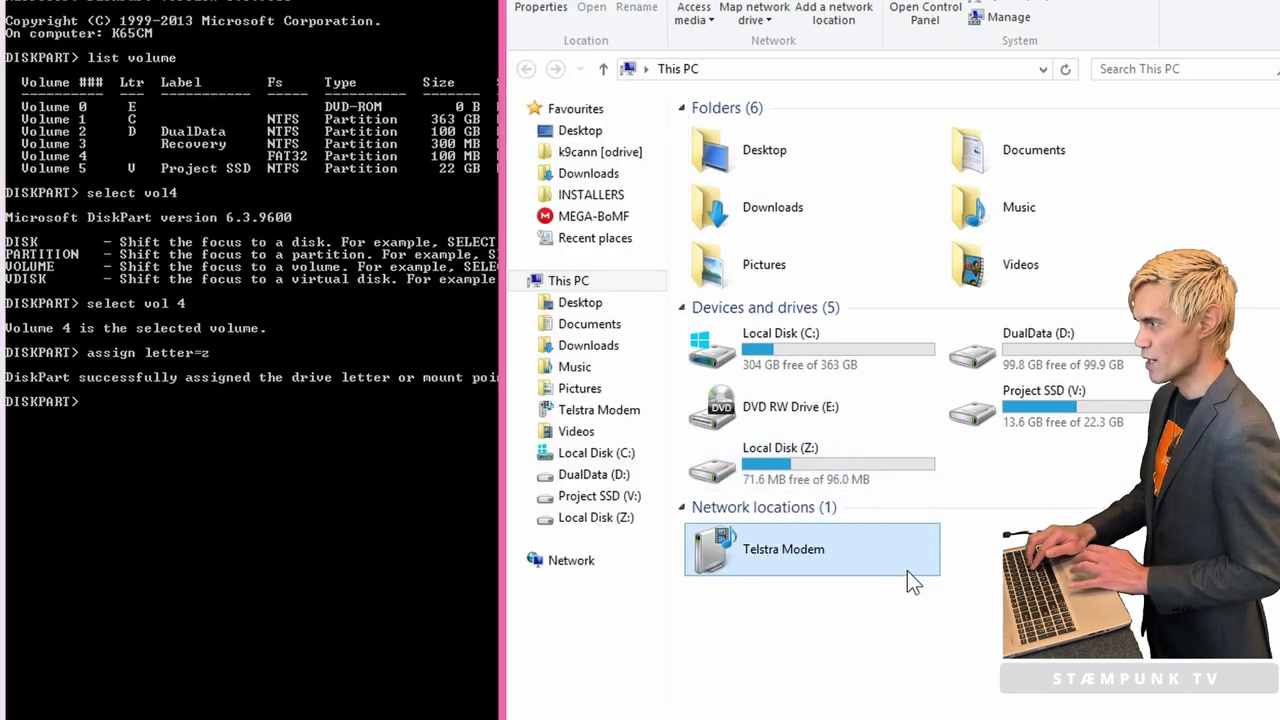
pyautogui.doubleClick(849, 459)
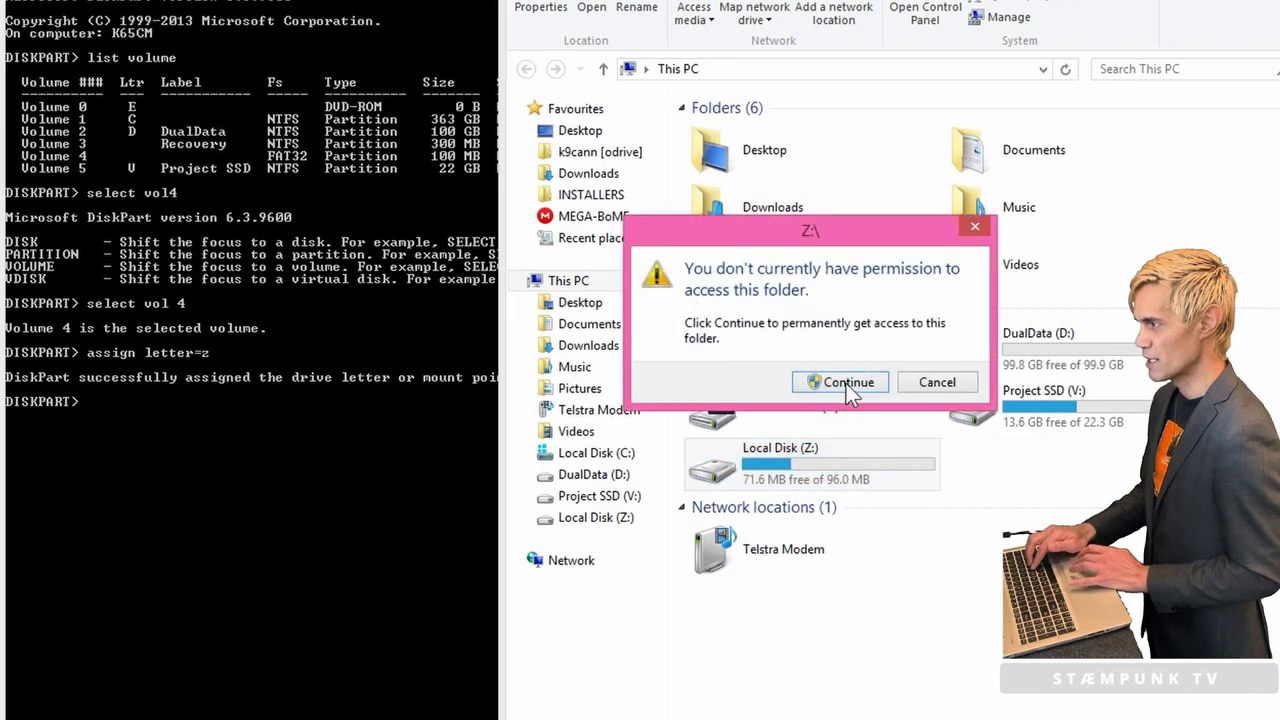
pyautogui.click(848, 383)
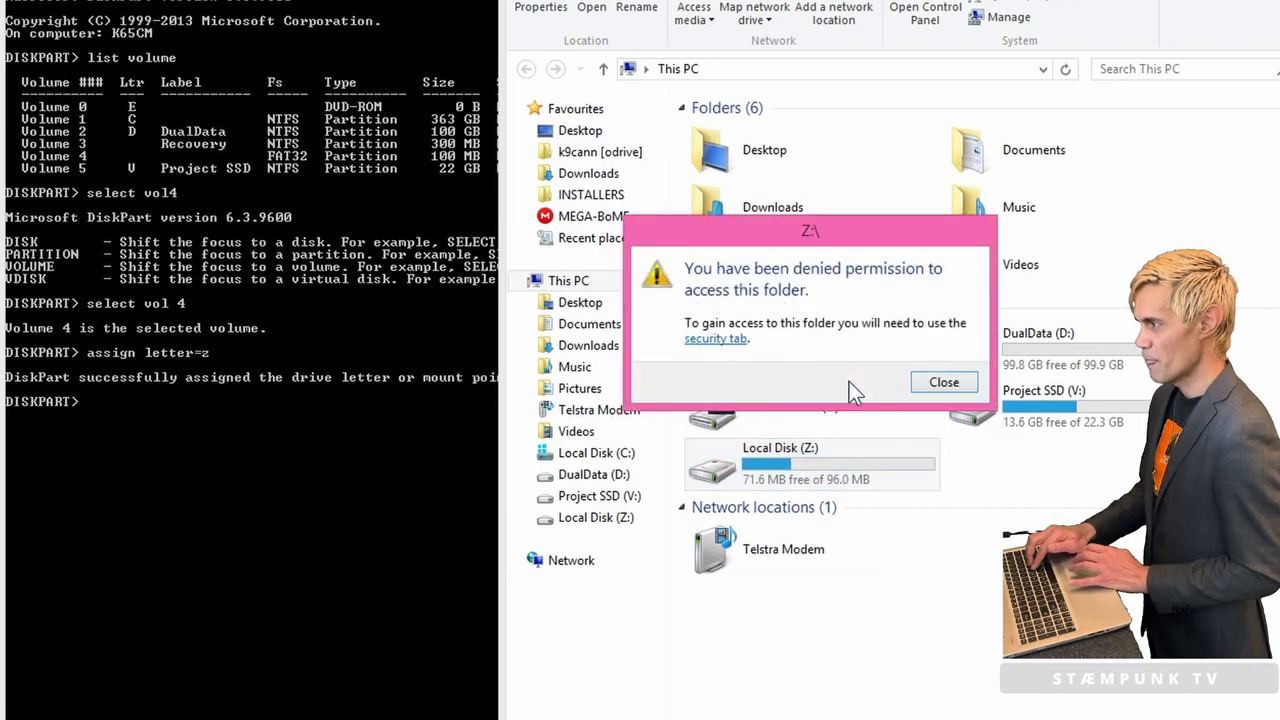
pyautogui.click(948, 381)
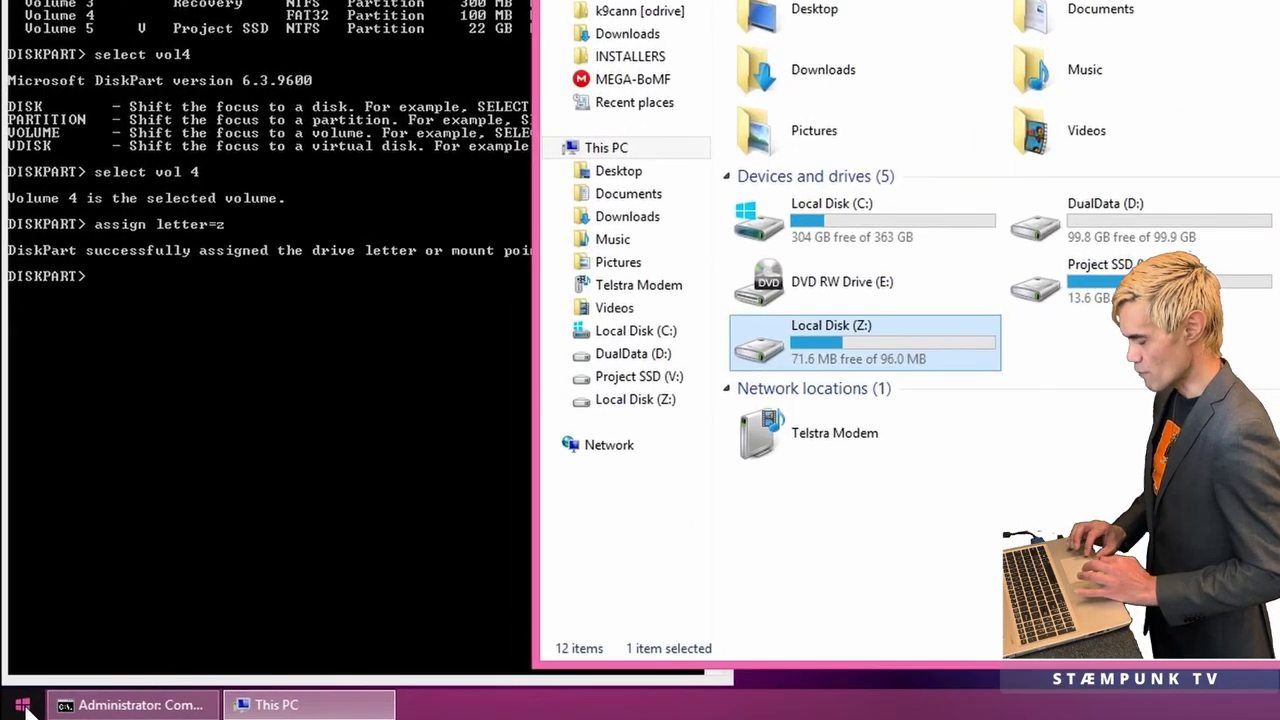
# Step: Launch Task Manager and browse for a file from its Run new task dialog
pyautogui.rightClick(24, 708)
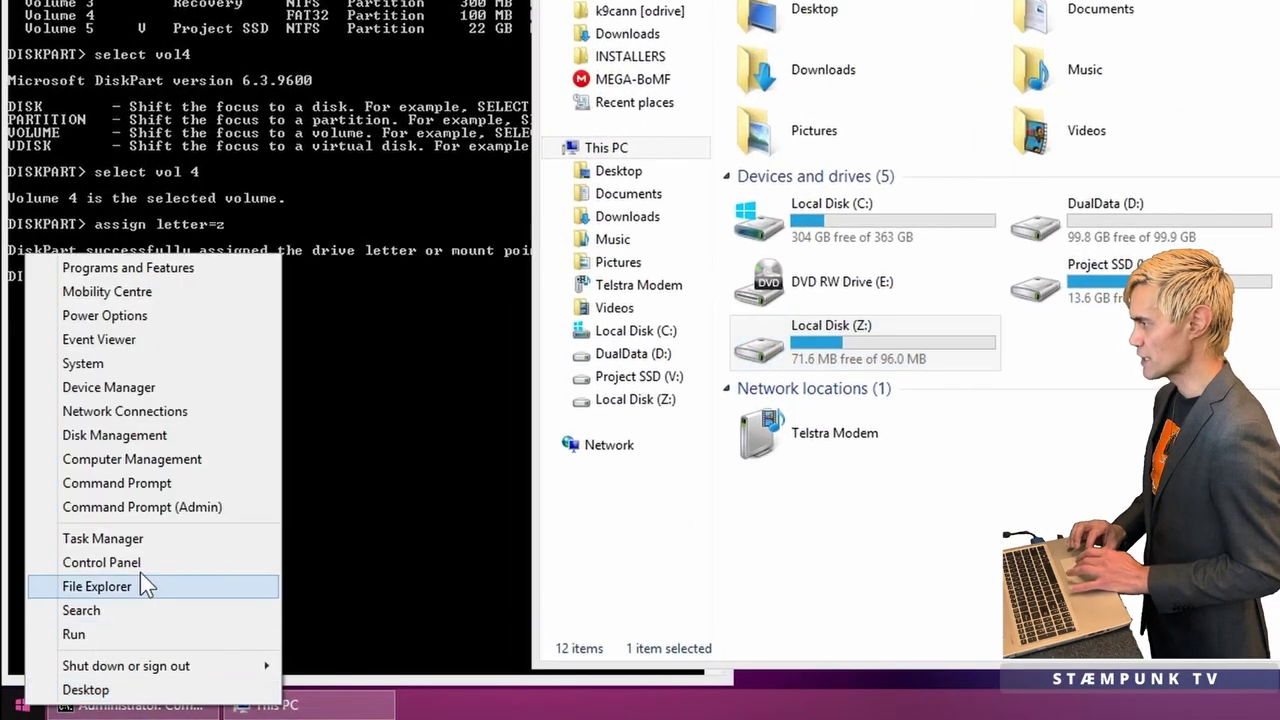
pyautogui.click(157, 545)
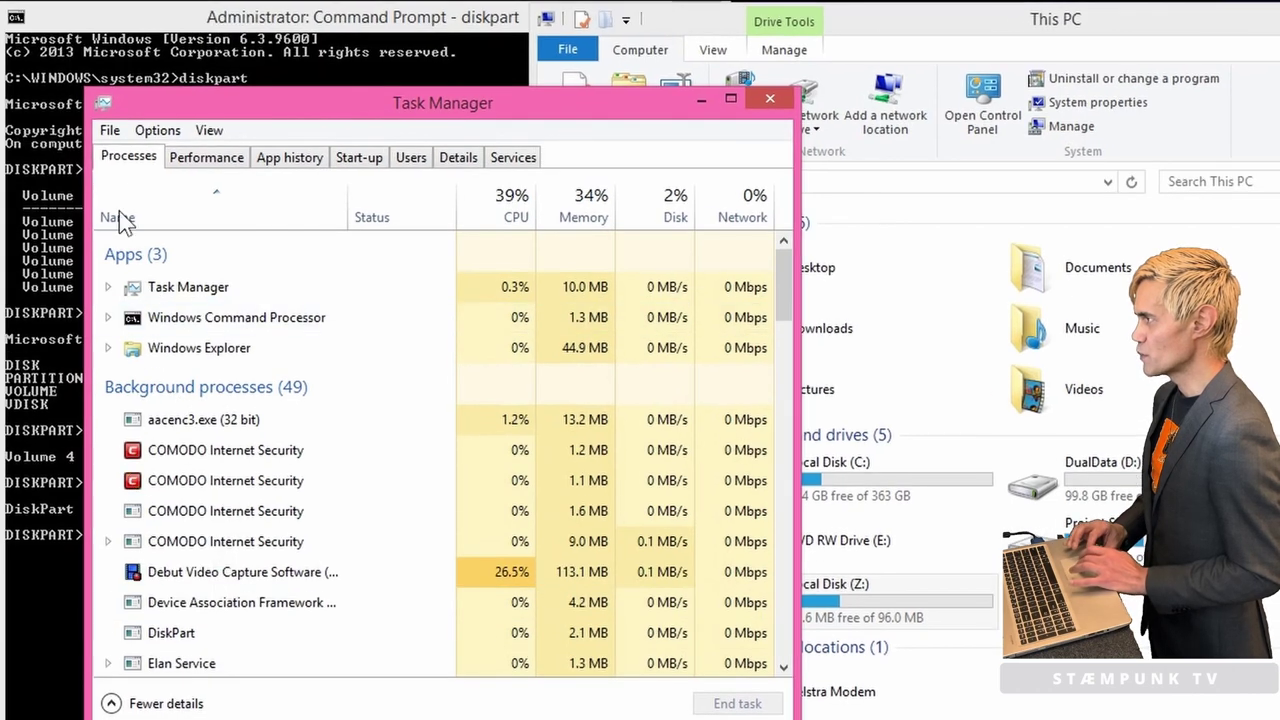
pyautogui.click(110, 132)
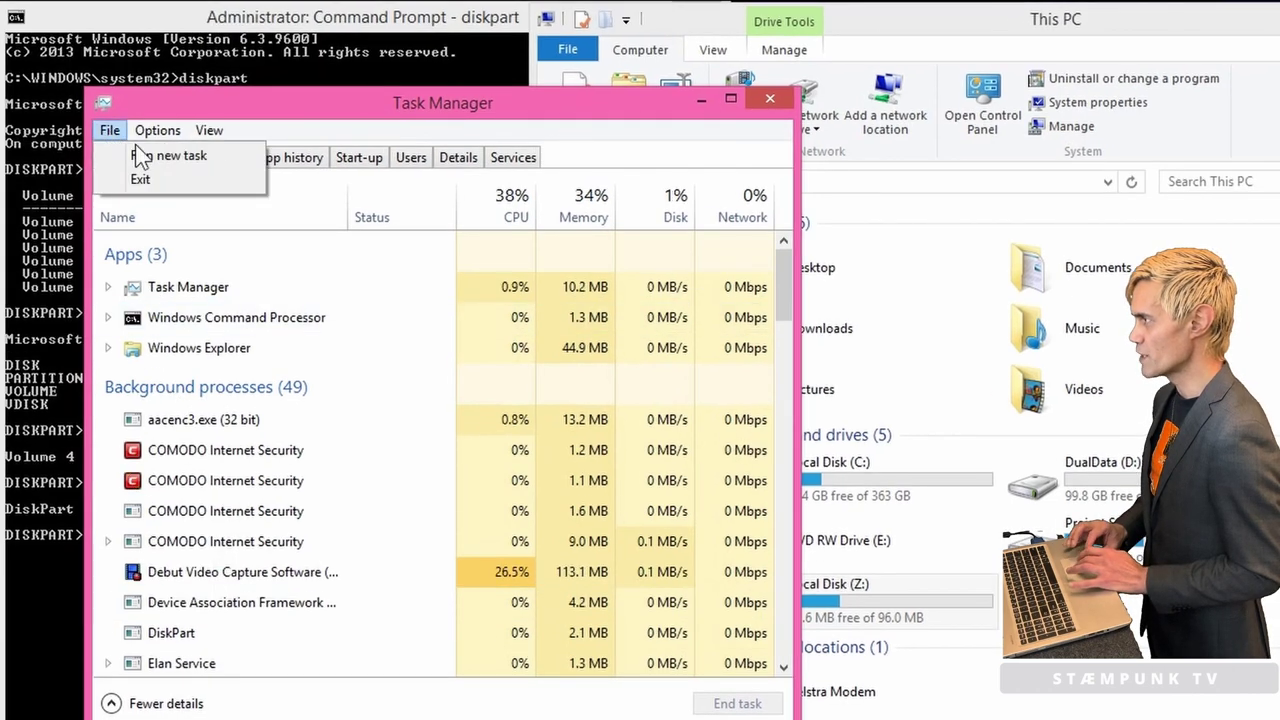
pyautogui.click(140, 155)
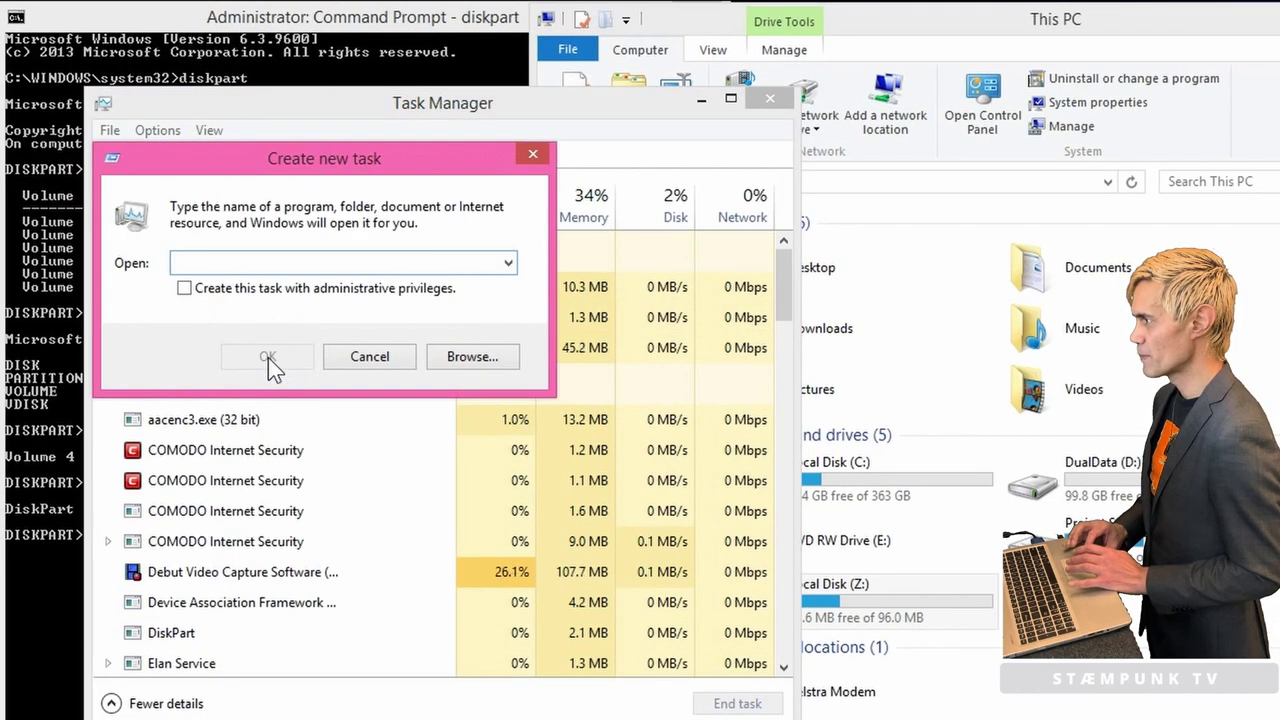
pyautogui.click(463, 360)
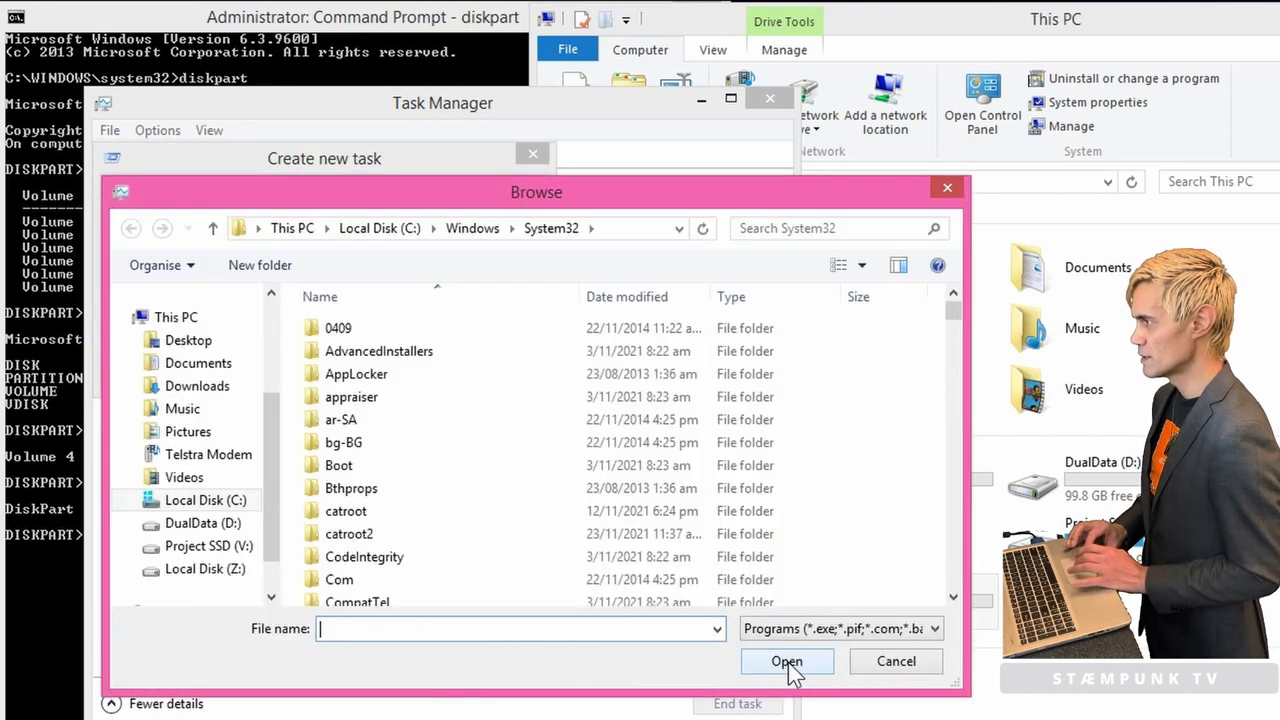
# Step: Permanently delete the MX21 folder from Z:\EFI, then close the dialogs and Task Manager
pyautogui.click(205, 571)
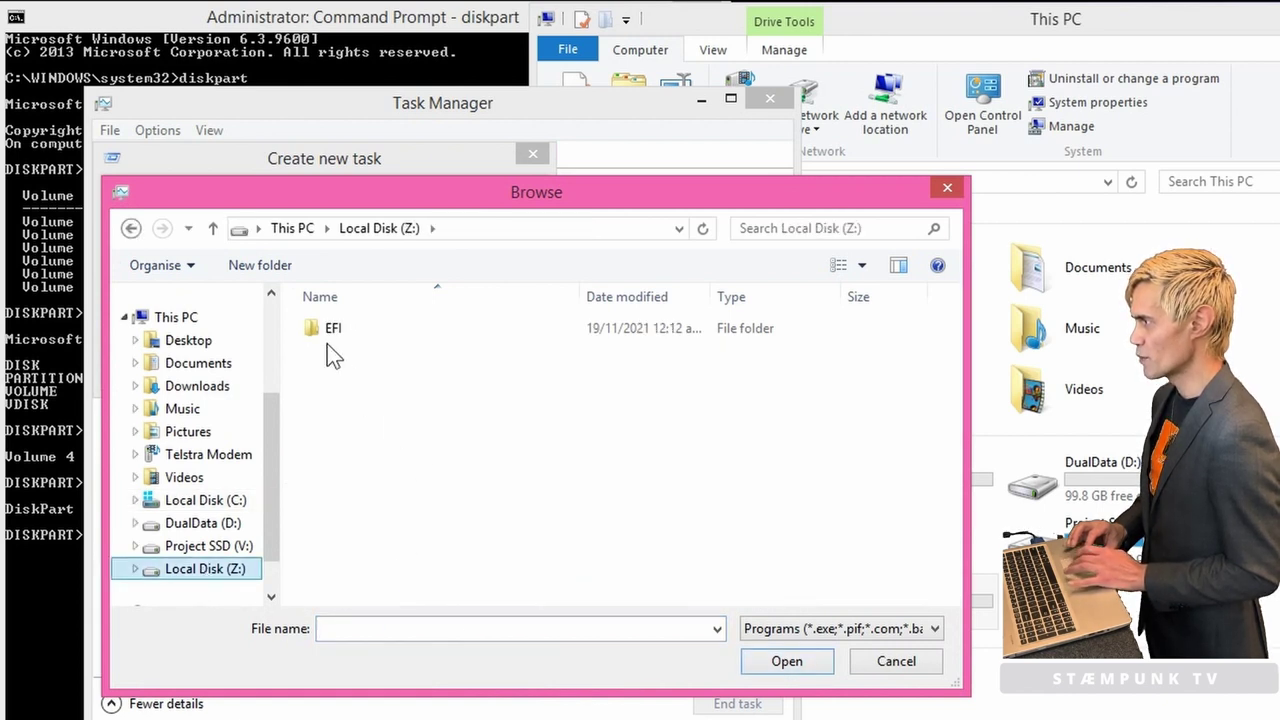
pyautogui.doubleClick(317, 334)
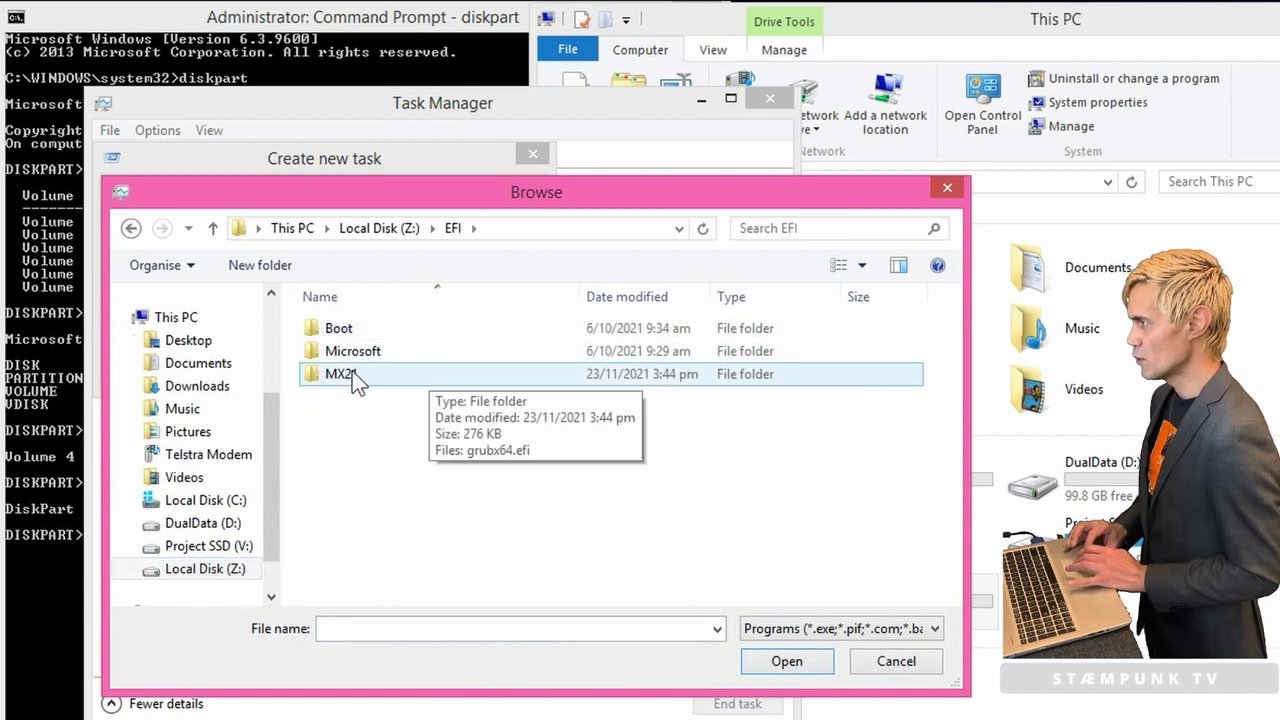
pyautogui.click(377, 373)
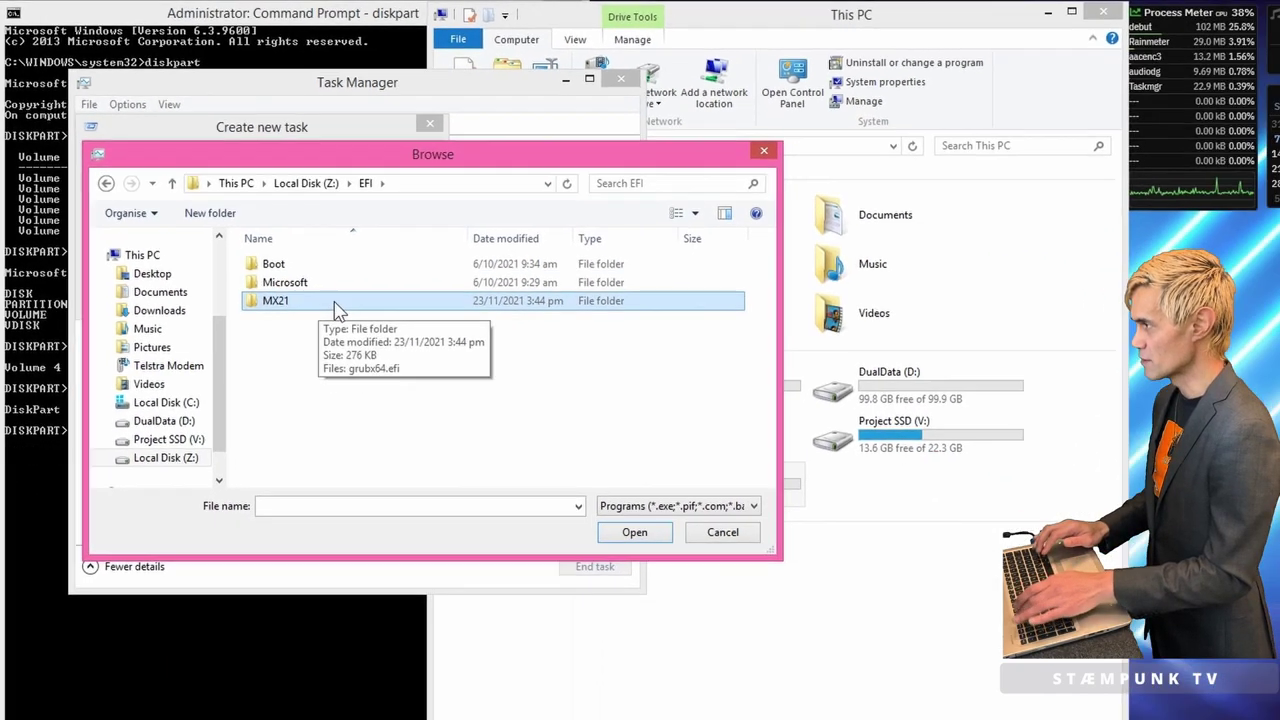
pyautogui.press('Delete')
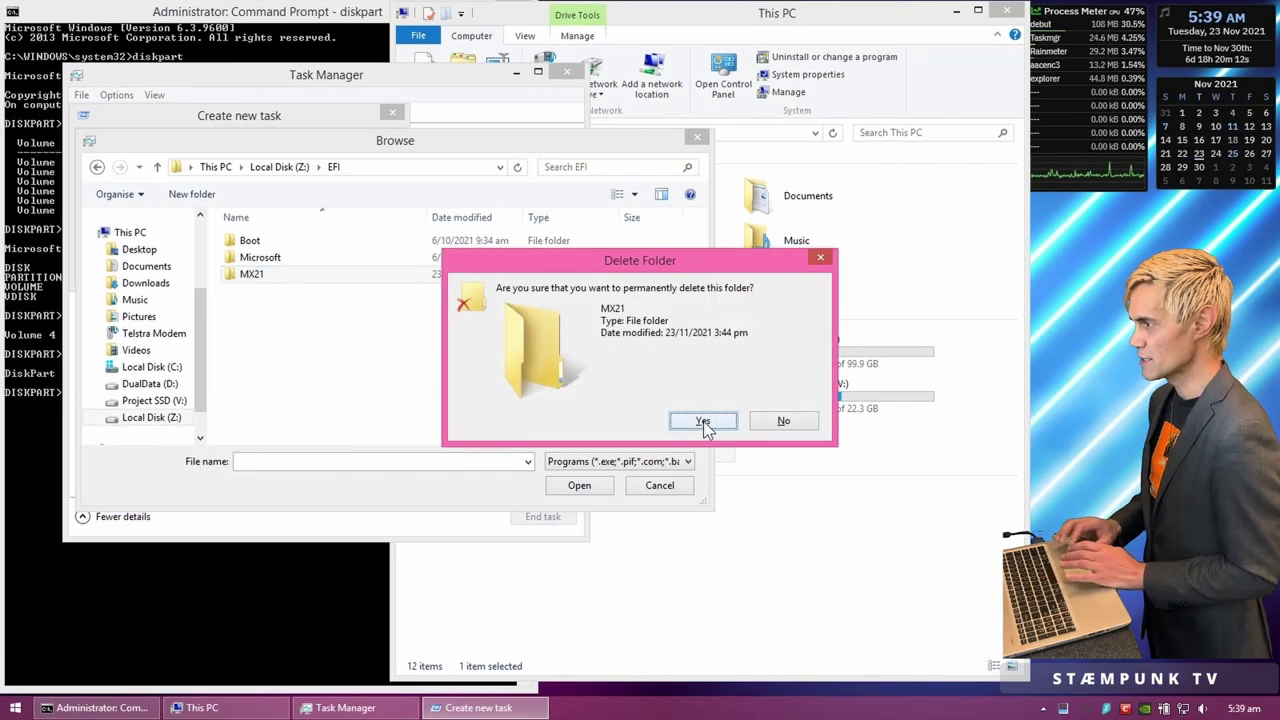
pyautogui.click(703, 421)
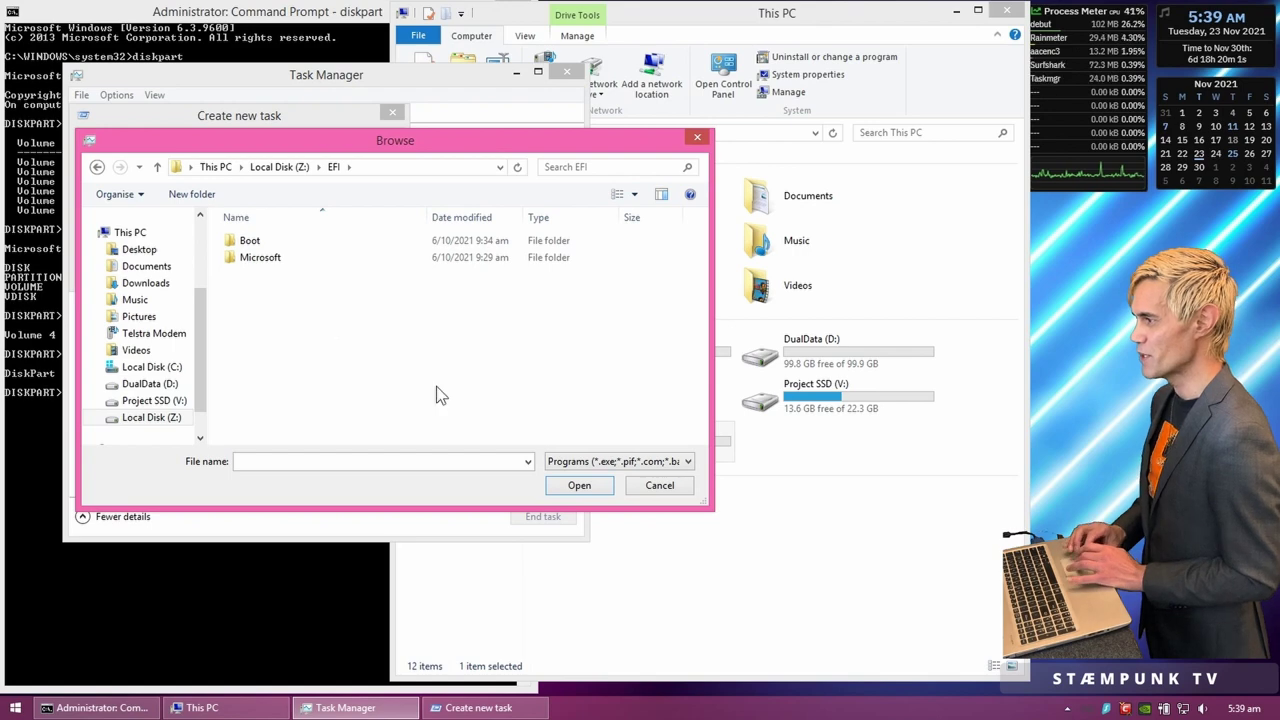
pyautogui.click(660, 485)
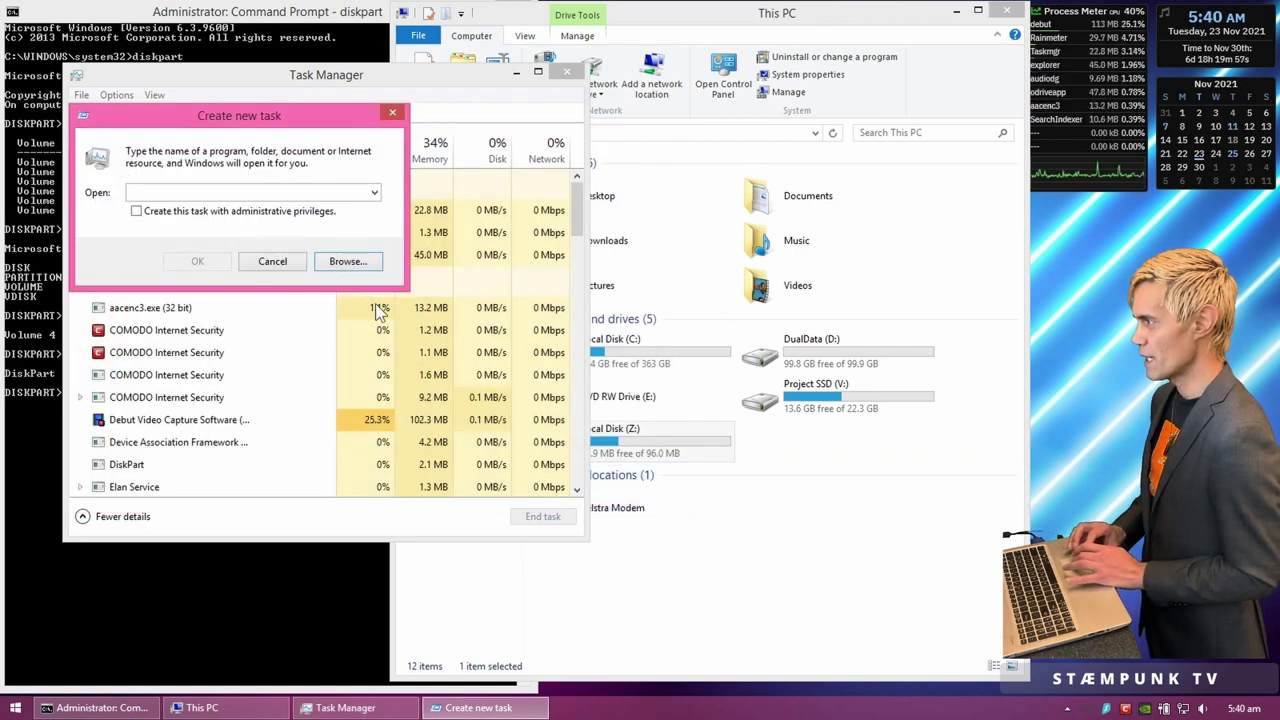
pyautogui.click(272, 261)
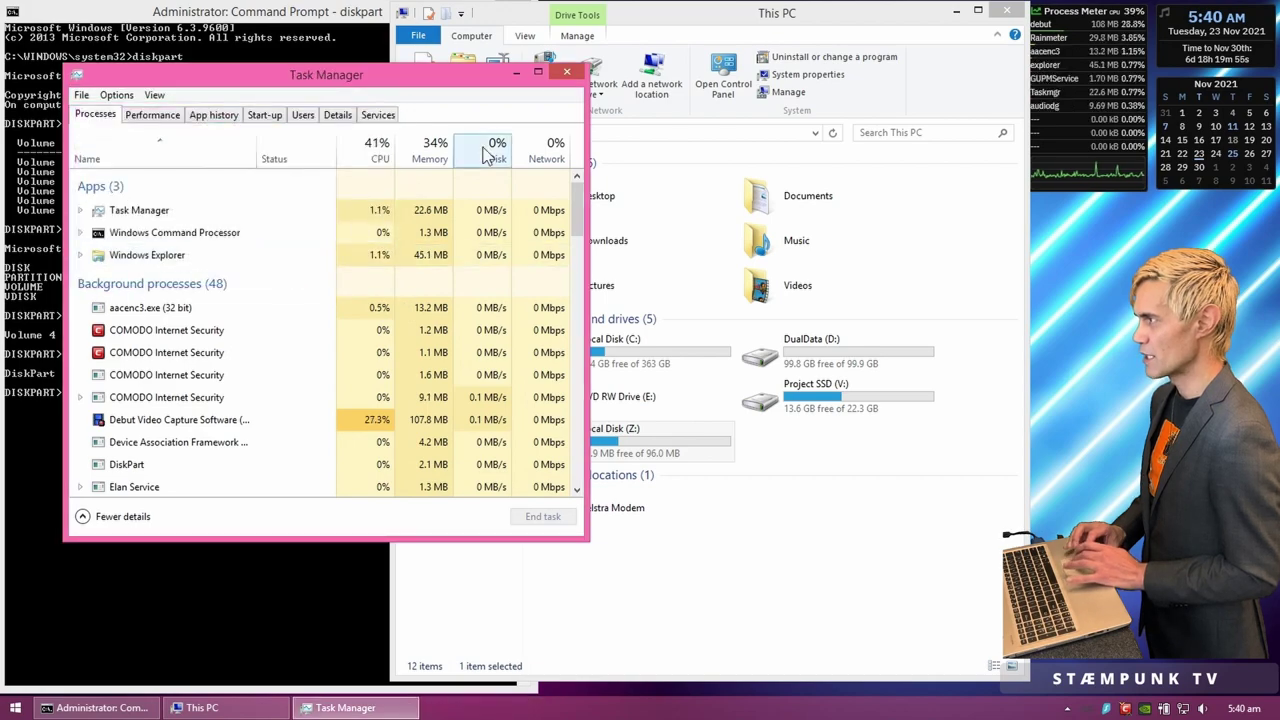
pyautogui.click(567, 73)
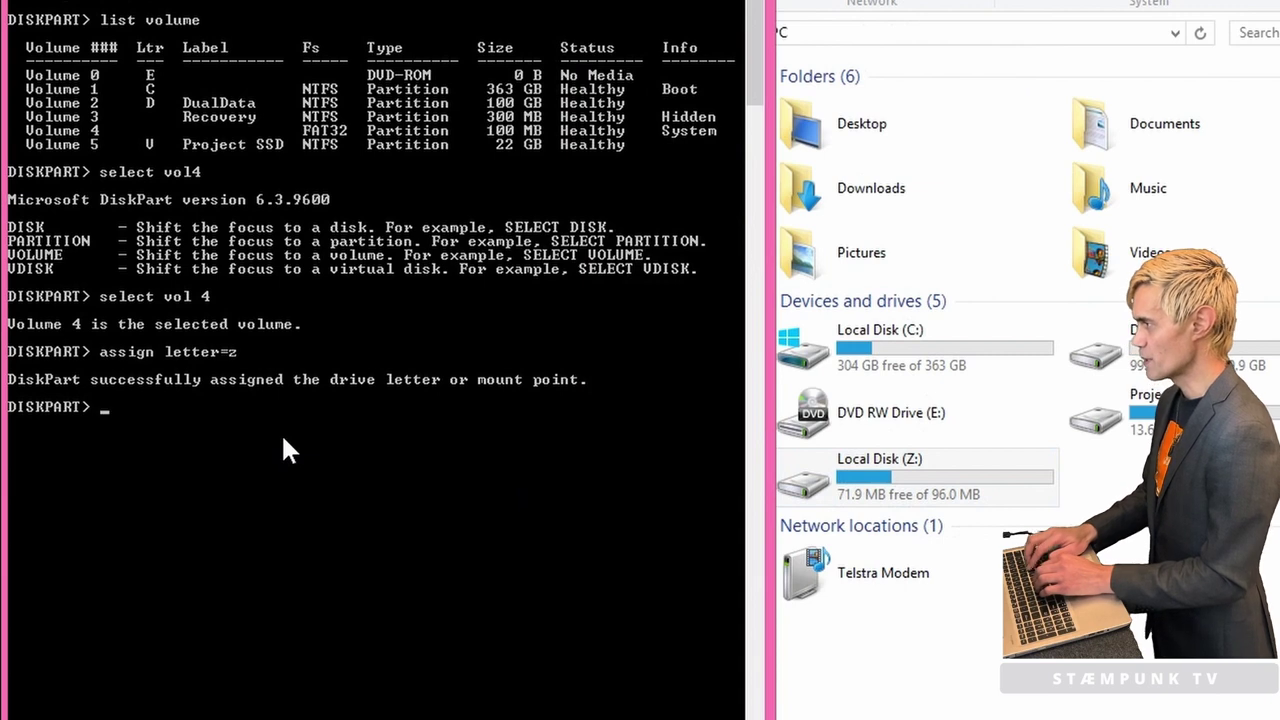
# Step: Remove drive letter Z from the System volume with 'remove letter=z' and close the console
pyautogui.write('remove ')
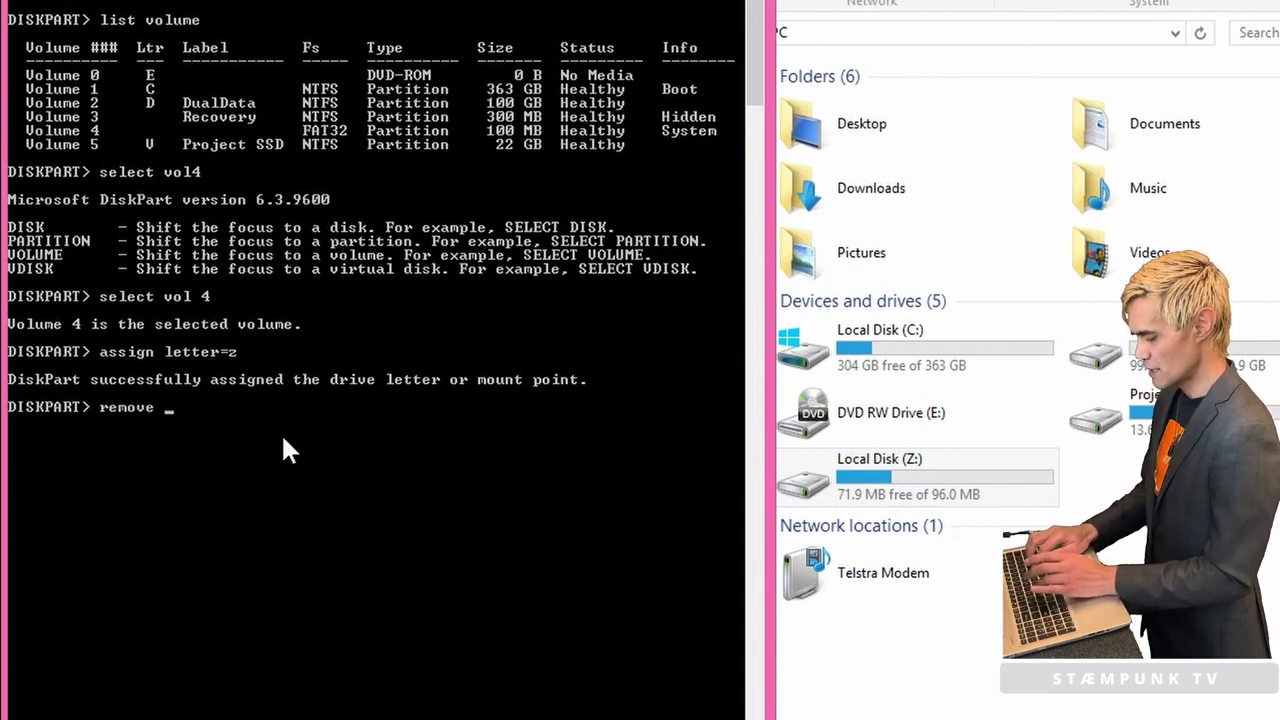
pyautogui.write('letter=z')
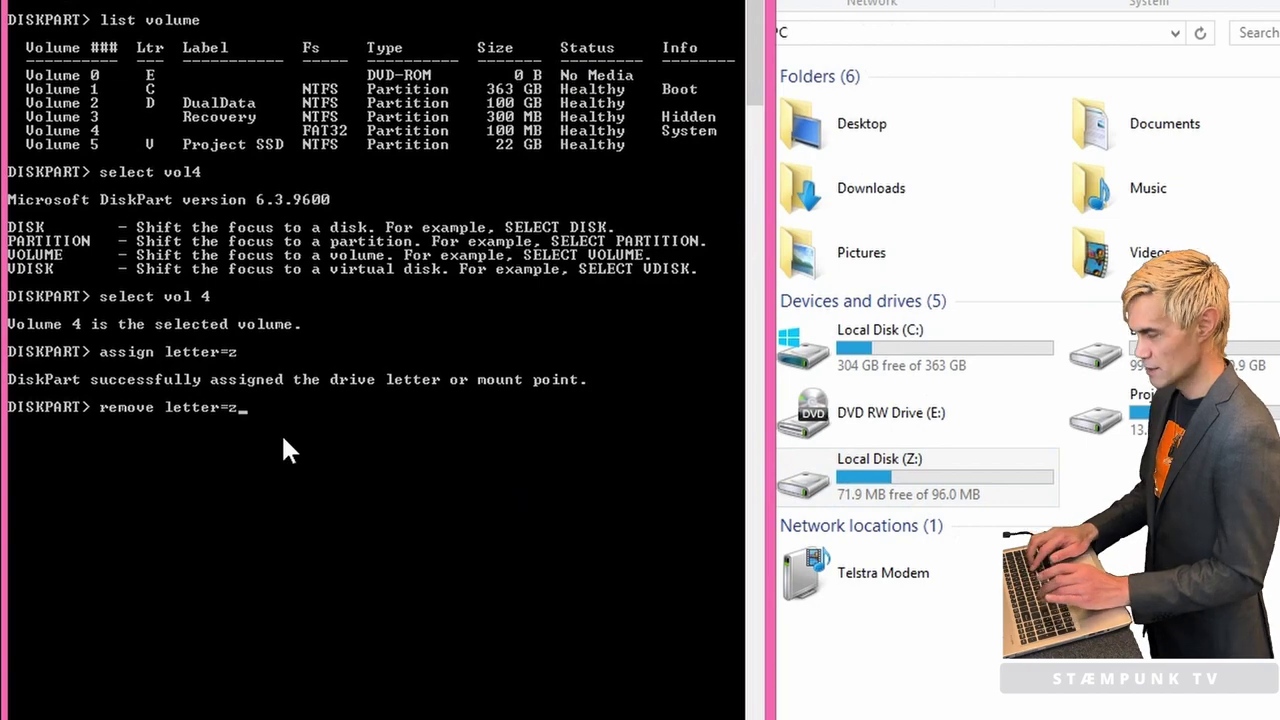
pyautogui.press('Return')
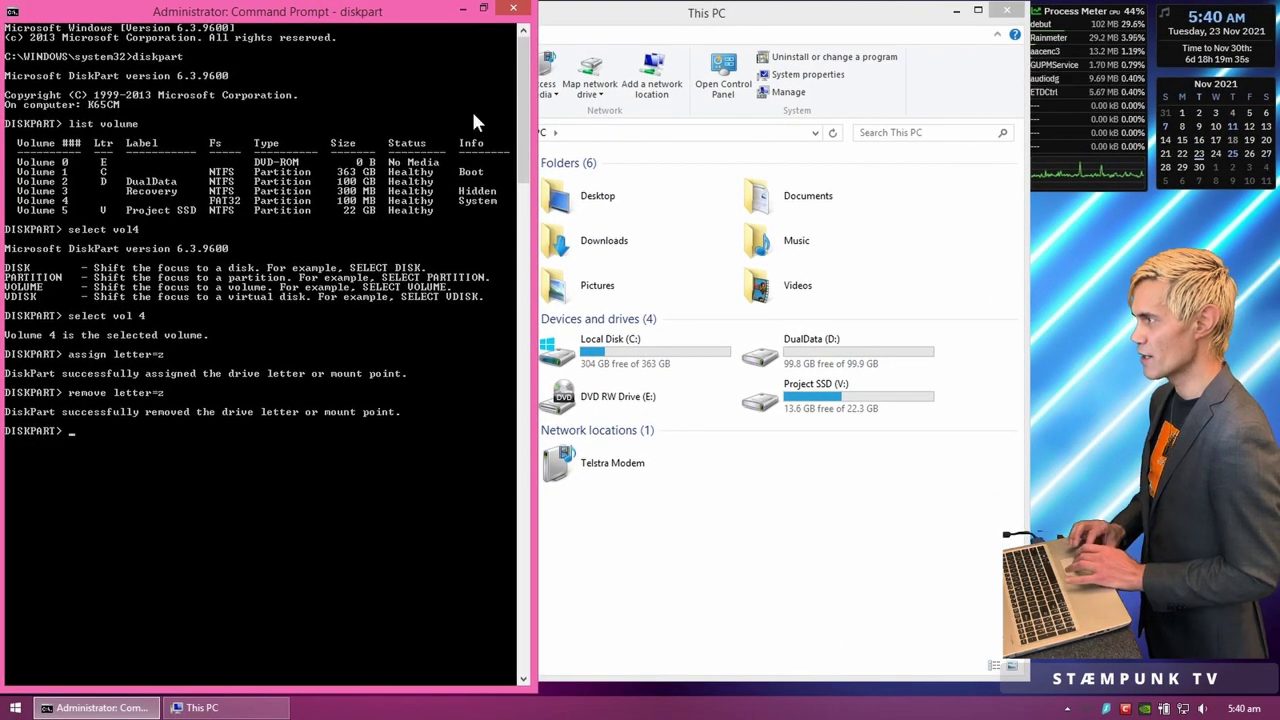
pyautogui.click(513, 8)
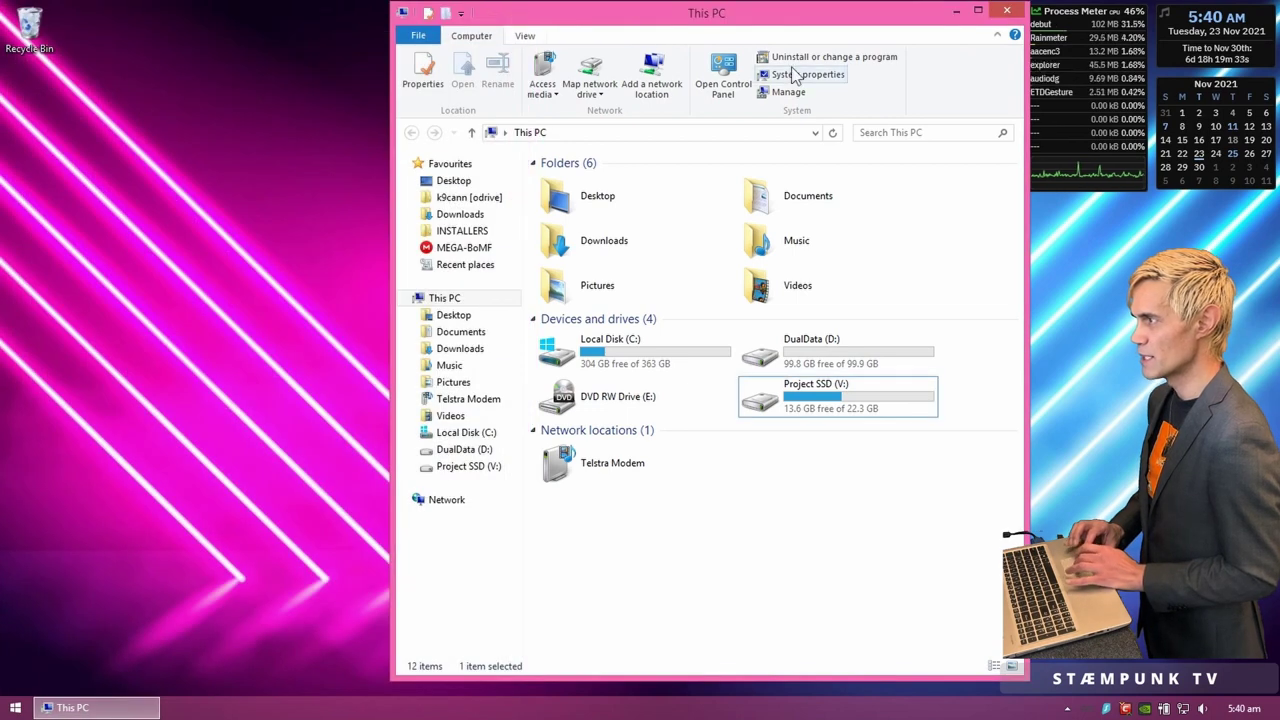
# Step: Close This PC and launch Disk Management from the Start button's power-user menu
pyautogui.click(1004, 11)
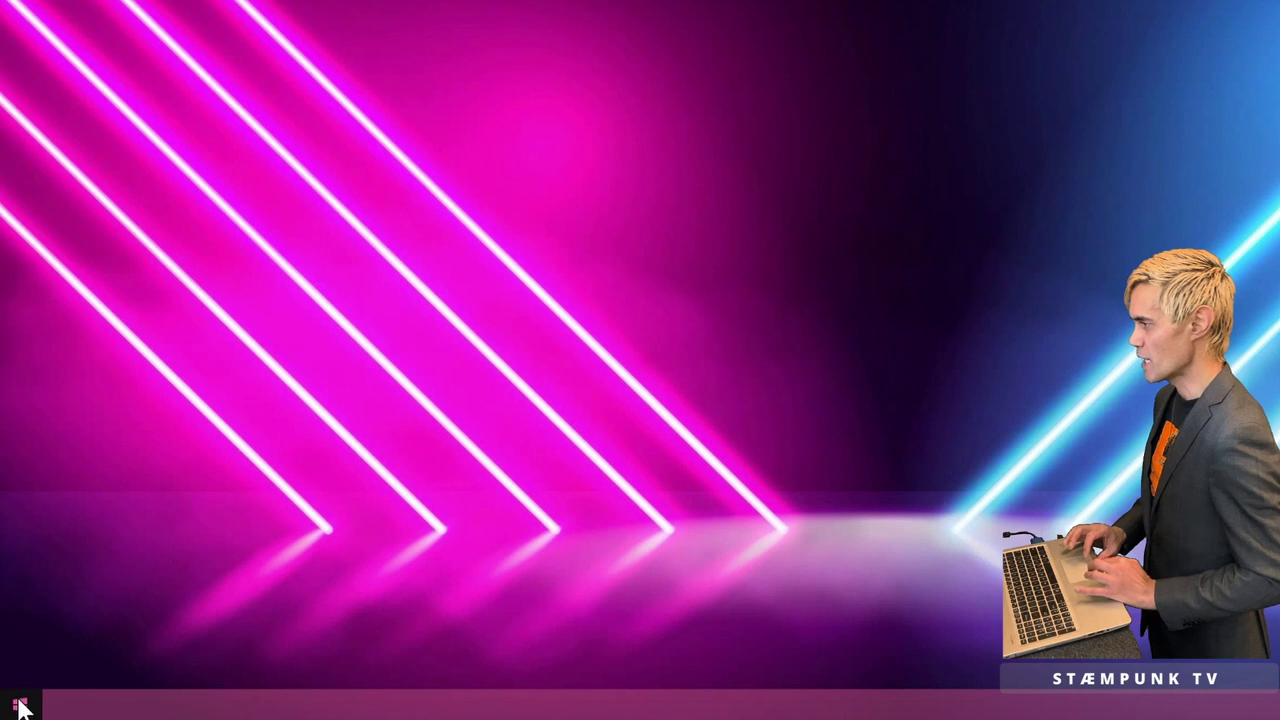
pyautogui.rightClick(18, 706)
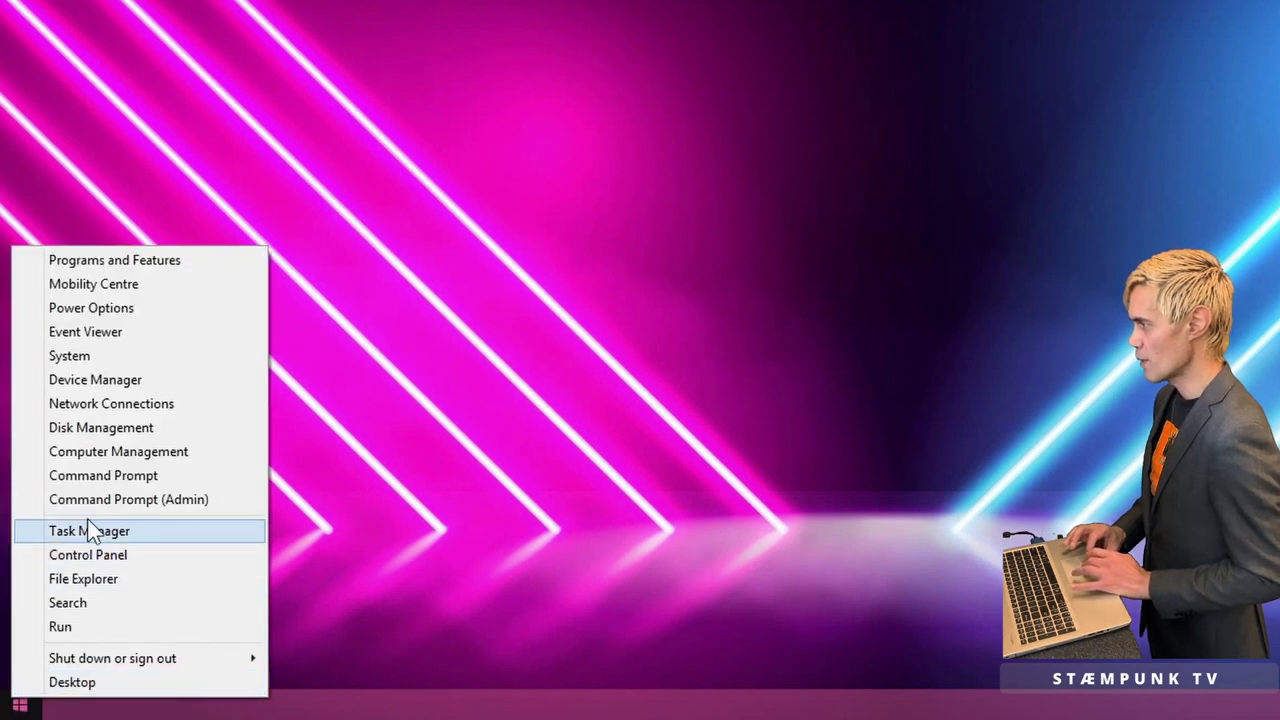
pyautogui.click(126, 434)
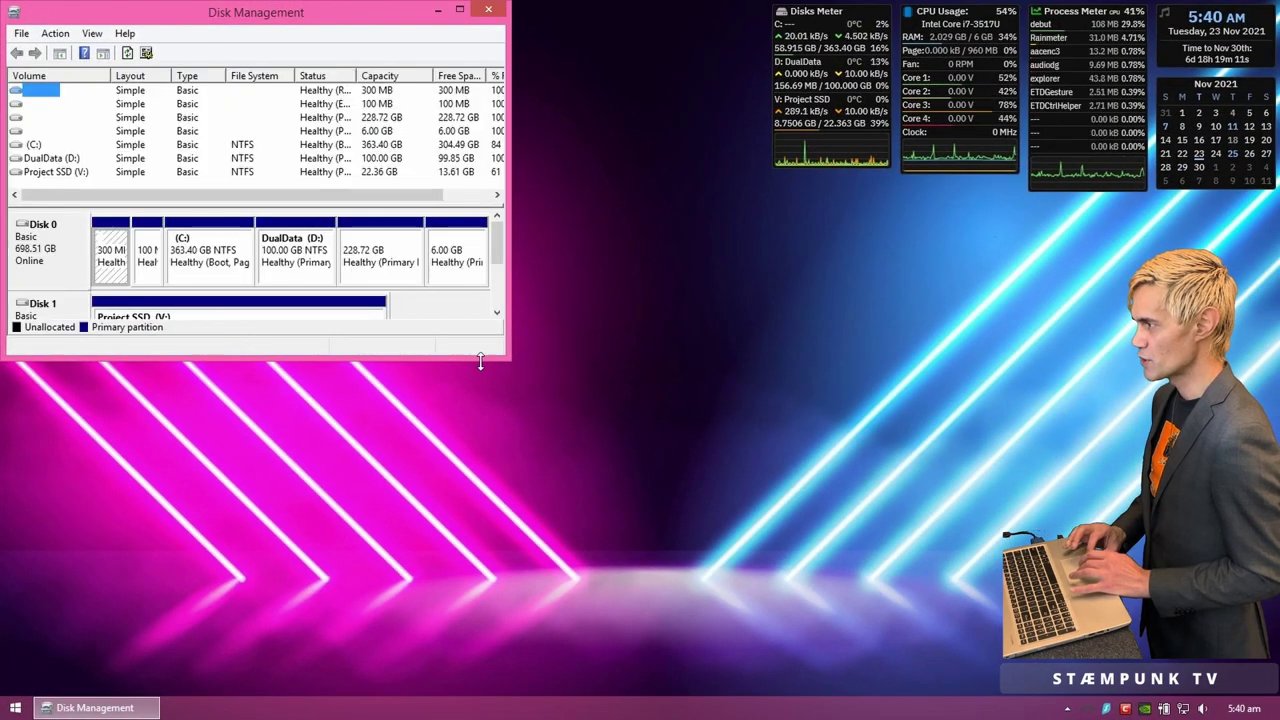
# Step: Enlarge the Disk Management window and delete the 6.00 GB and then the 228.72 GB volumes
pyautogui.moveTo(506, 358); pyautogui.dragTo(778, 643)
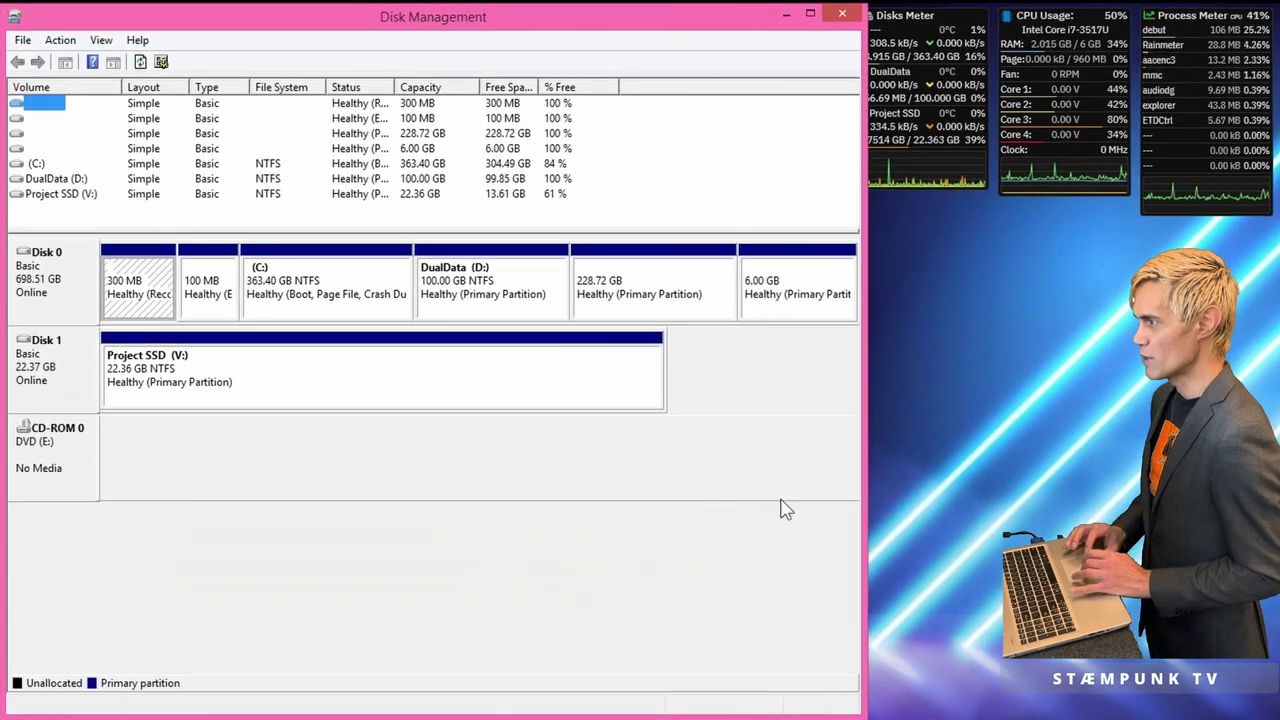
pyautogui.click(800, 289)
pyautogui.rightClick(799, 287)
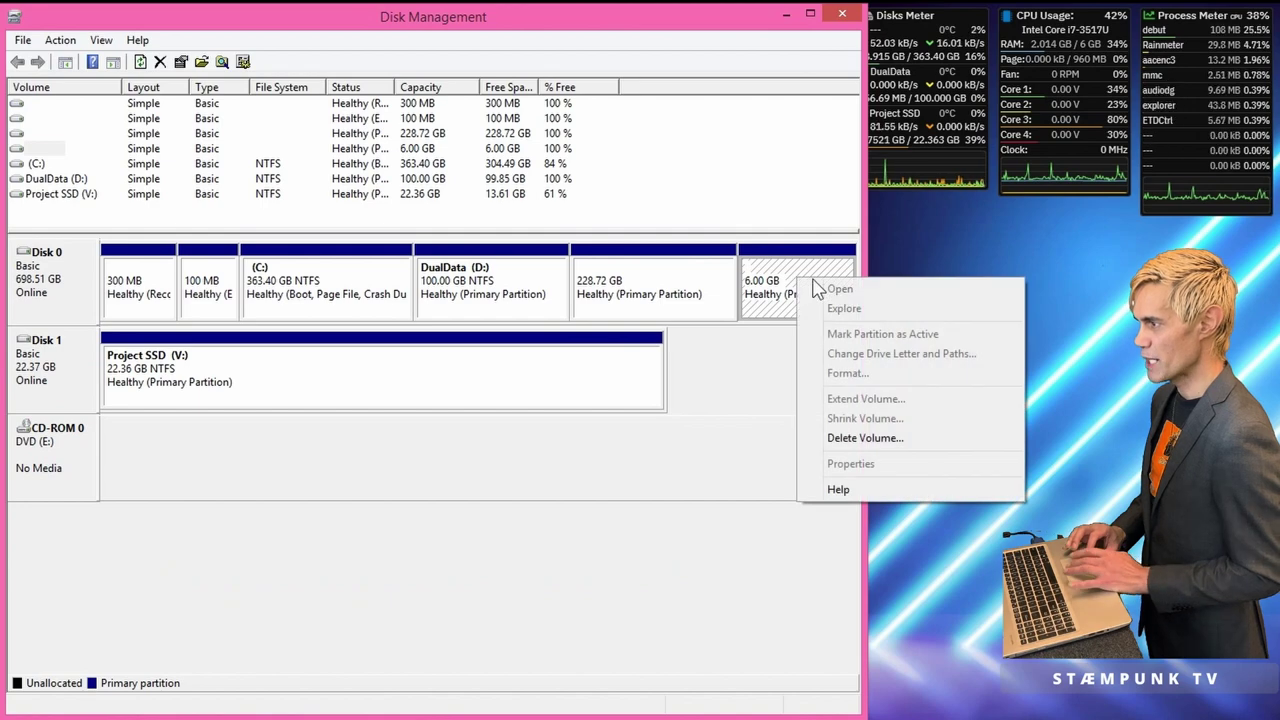
pyautogui.click(862, 438)
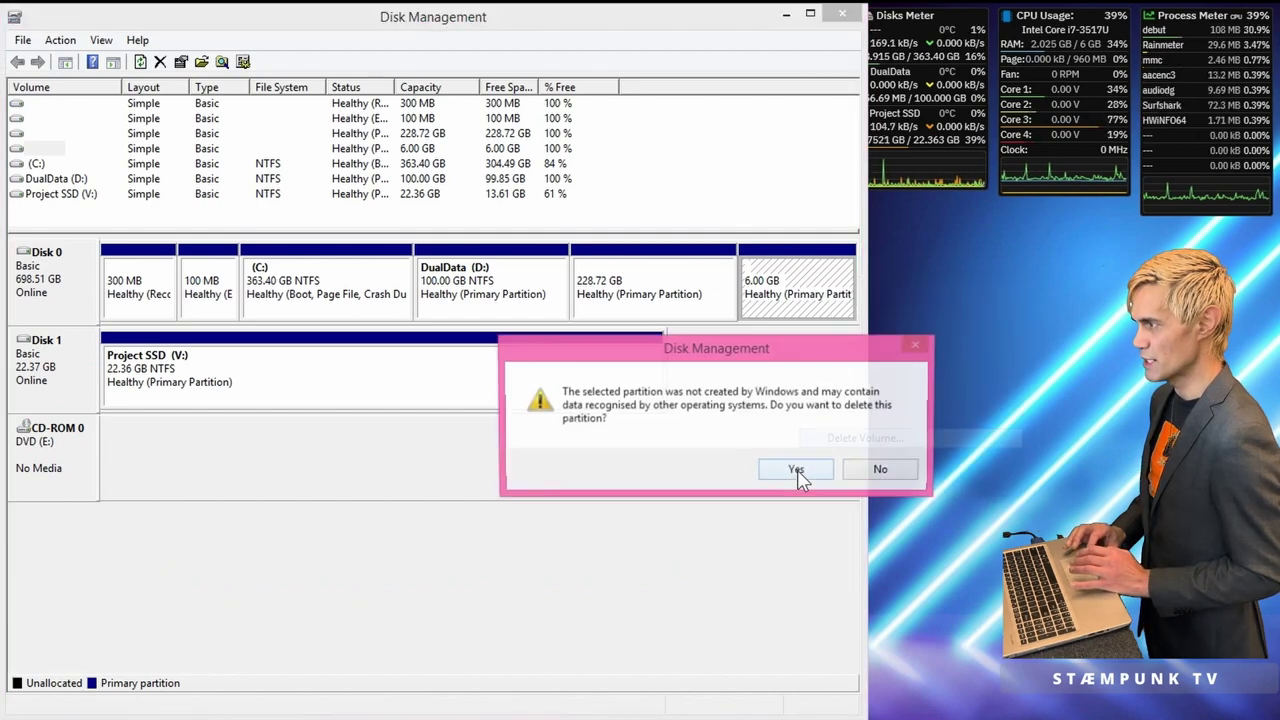
pyautogui.click(801, 474)
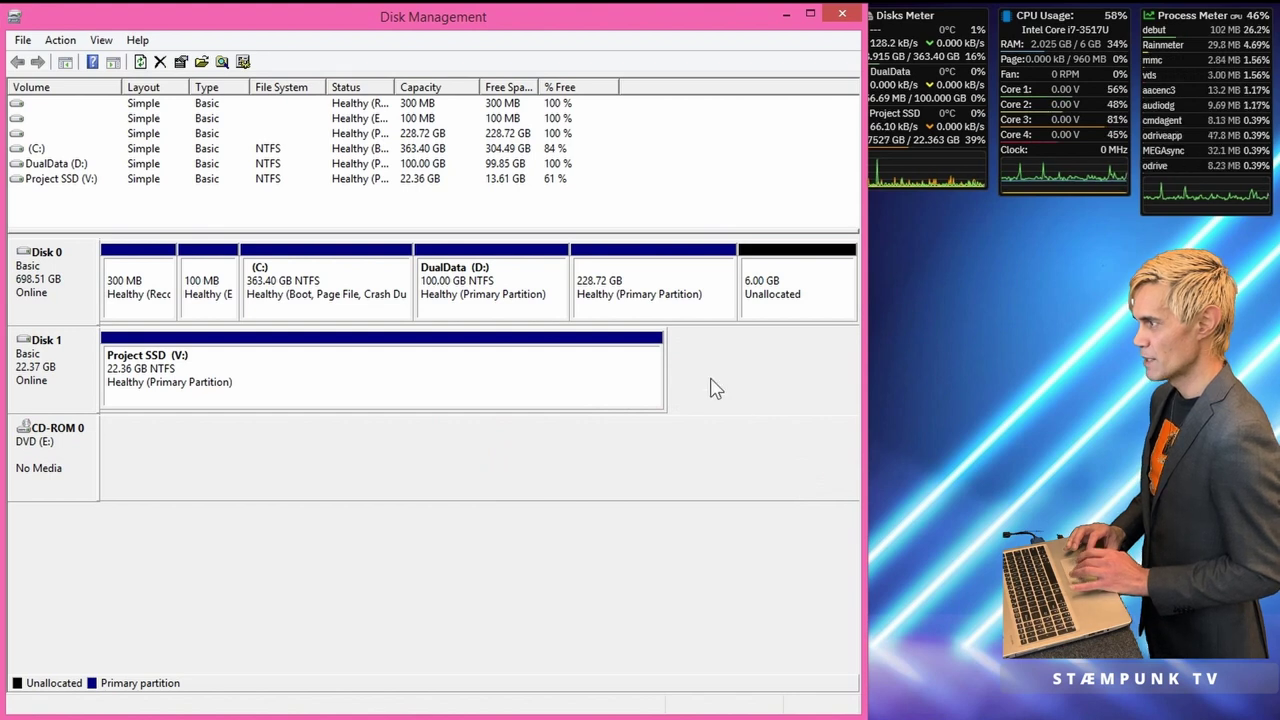
pyautogui.rightClick(672, 297)
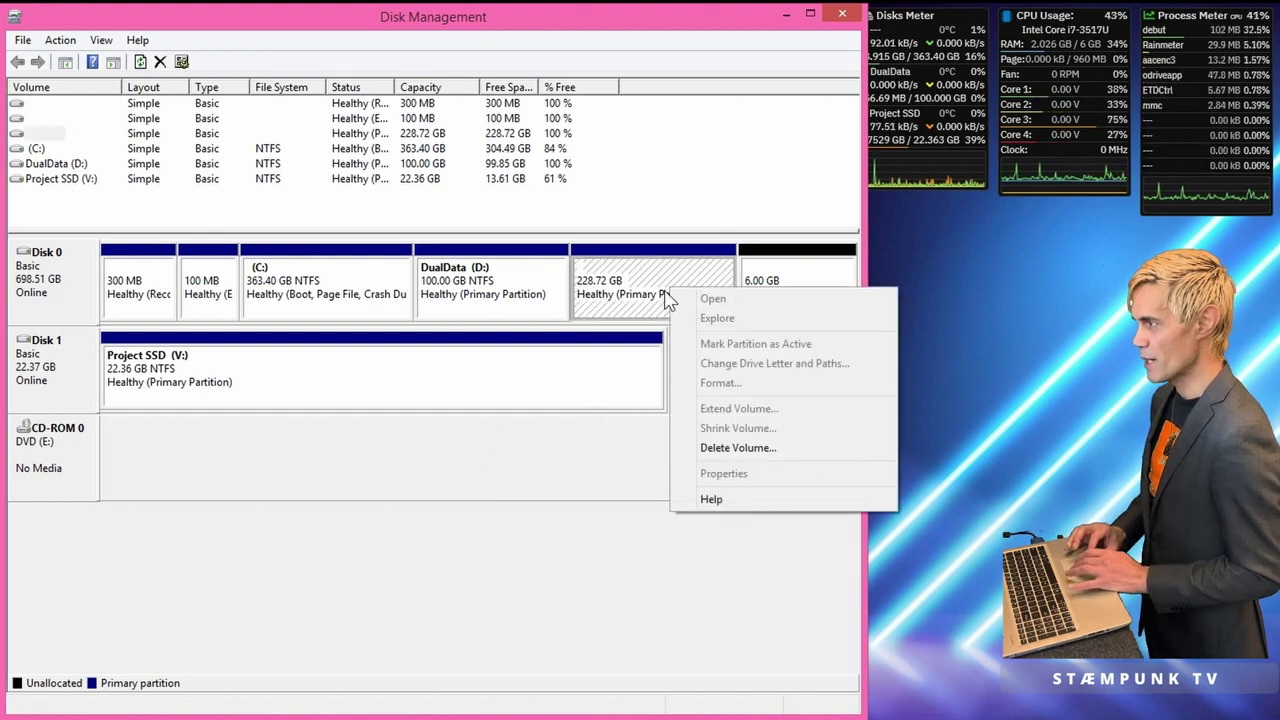
pyautogui.click(765, 450)
pyautogui.click(797, 472)
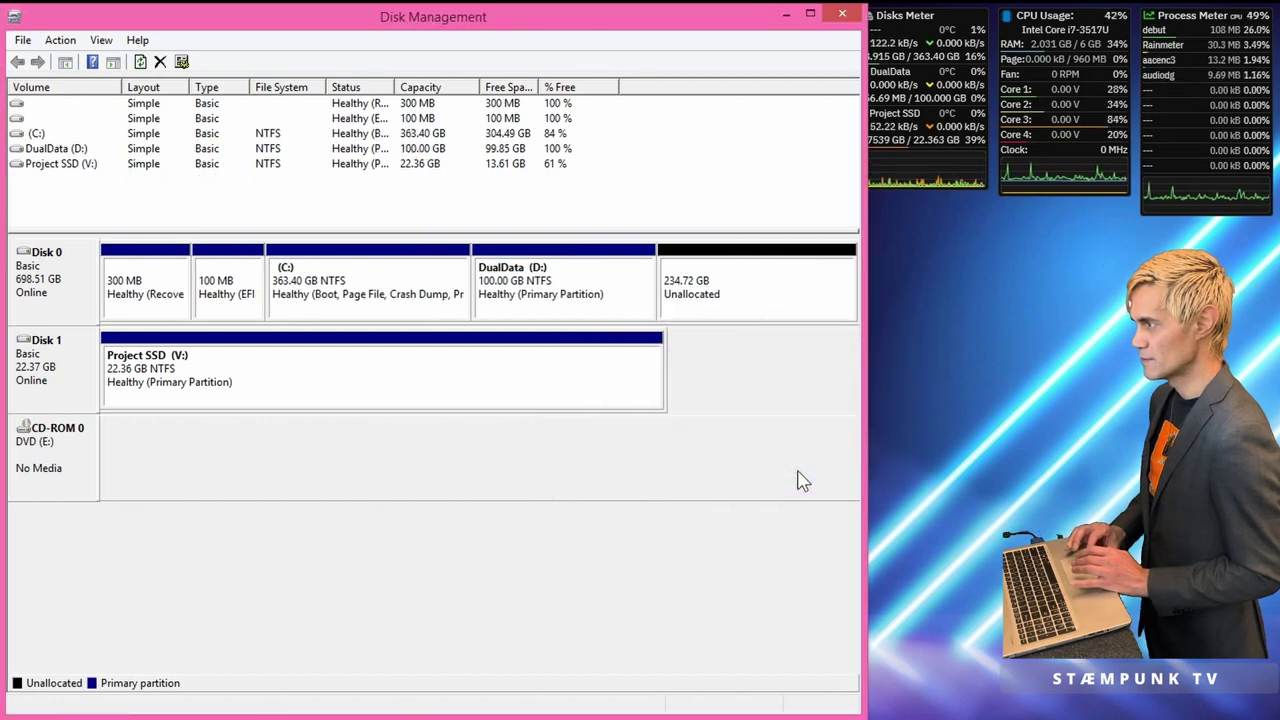
# Step: Delete the 100 GB DualData (D:) volume, forcing deletion even though it is in use
pyautogui.click(610, 299)
pyautogui.rightClick(621, 303)
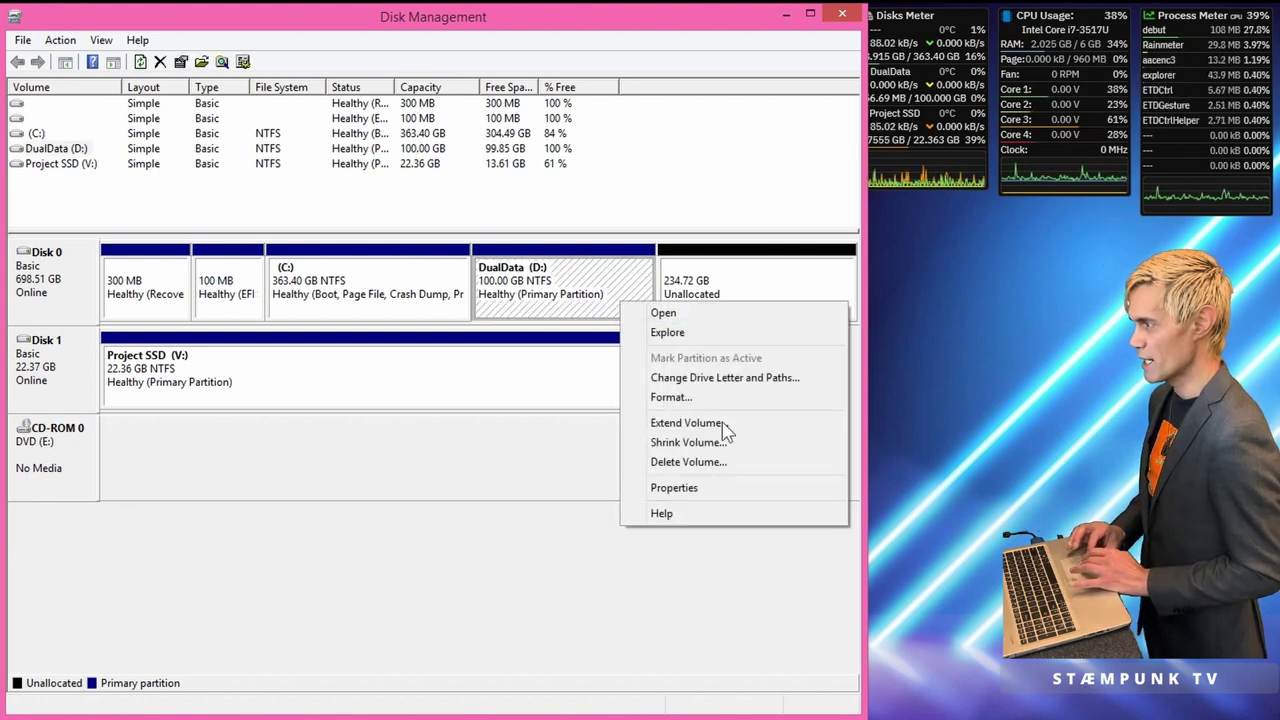
pyautogui.click(719, 463)
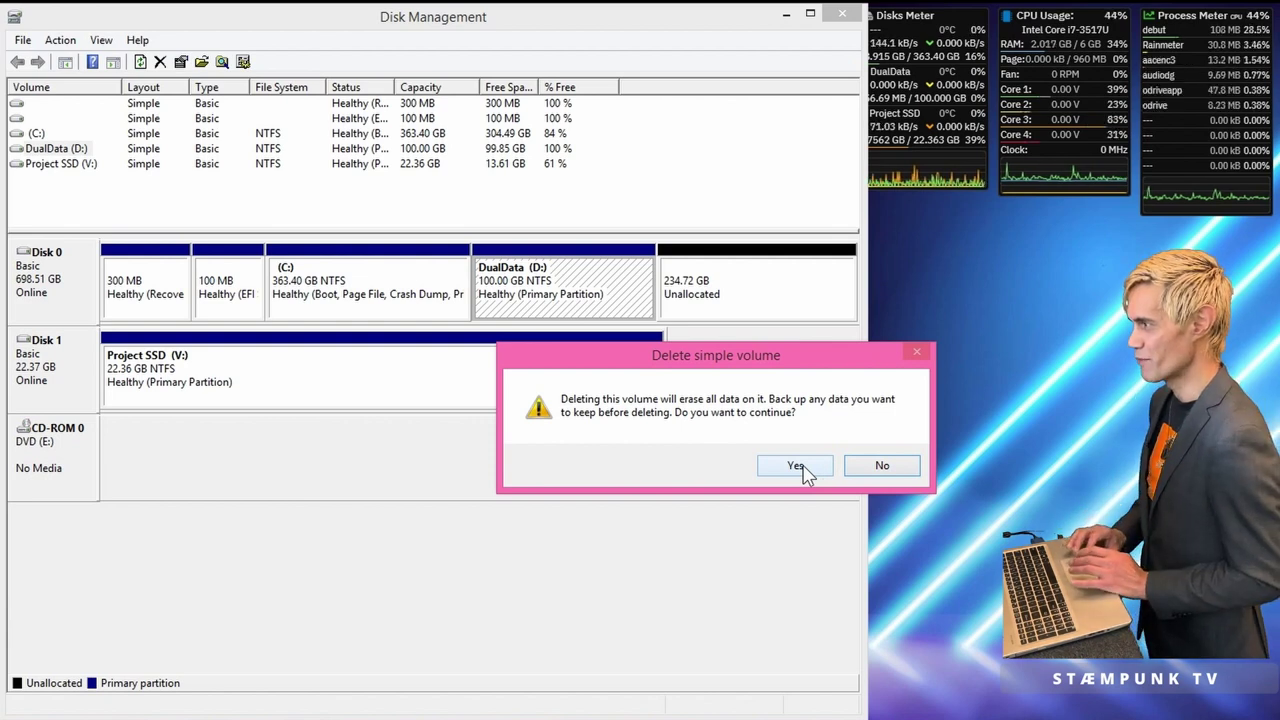
pyautogui.click(800, 466)
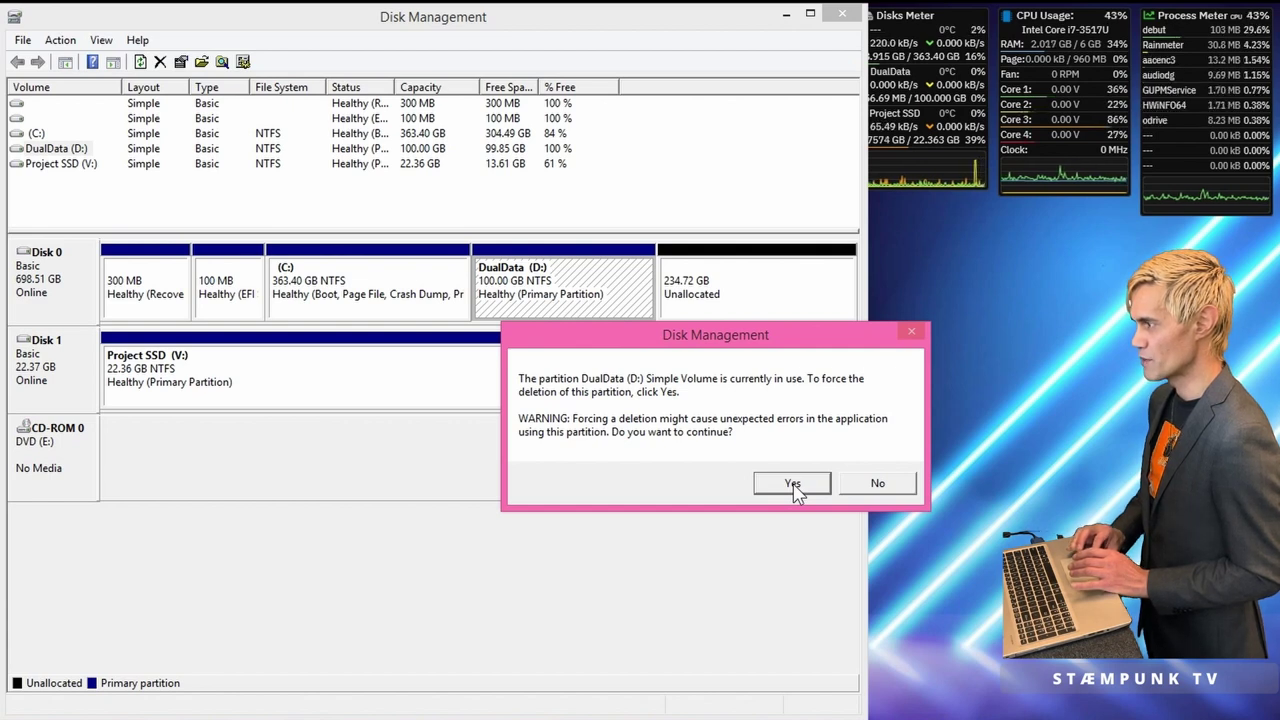
pyautogui.click(792, 484)
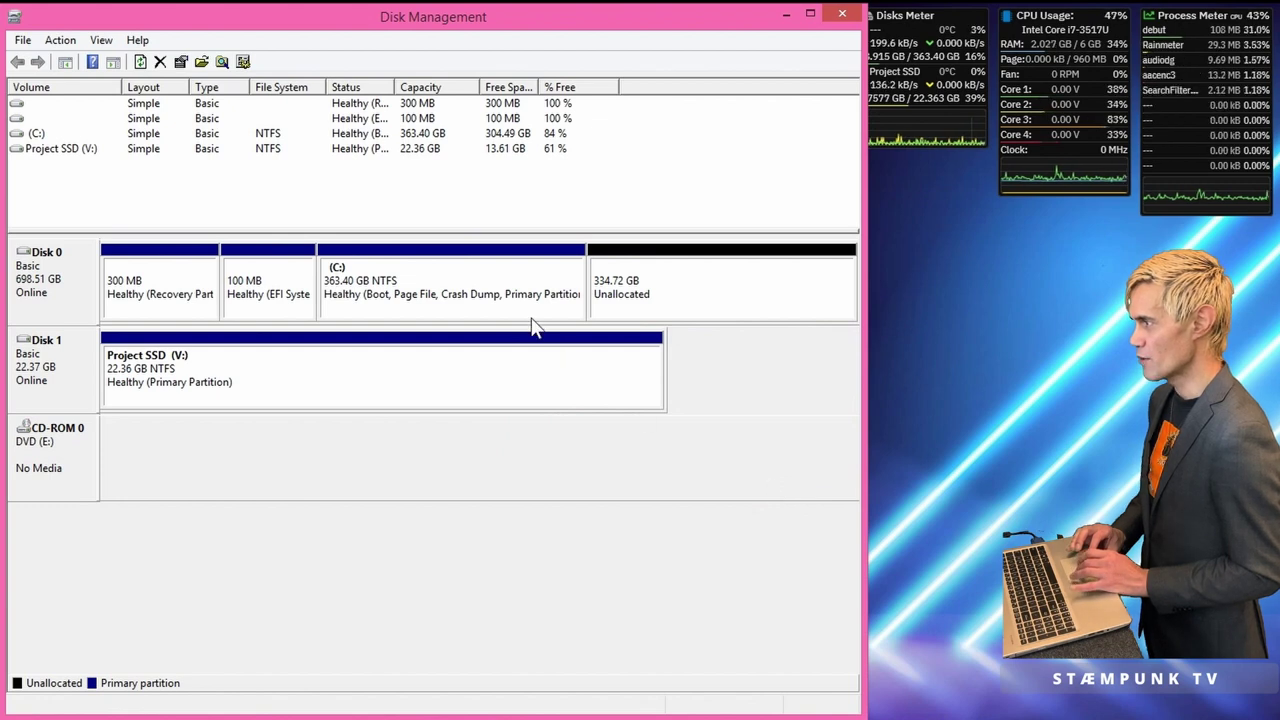
# Step: Extend C: by all 342753 MB of available unallocated space with the Extend Volume wizard
pyautogui.click(501, 281)
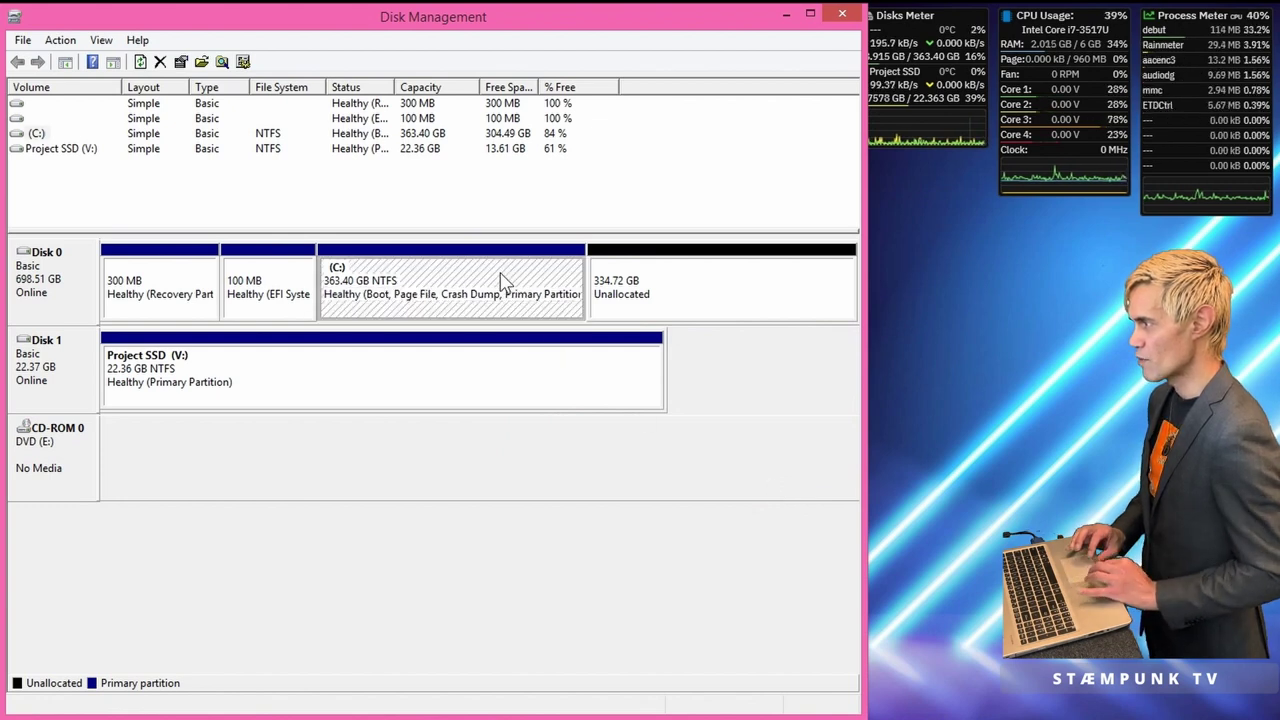
pyautogui.rightClick(500, 280)
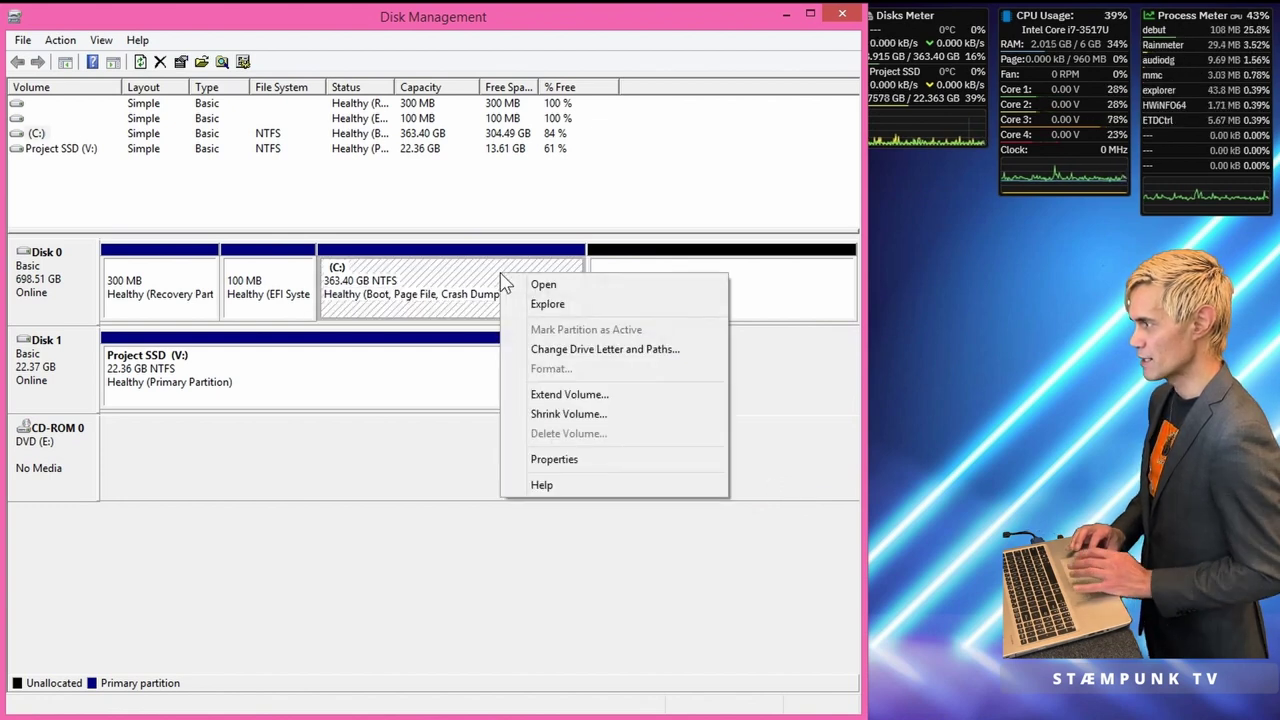
pyautogui.click(604, 397)
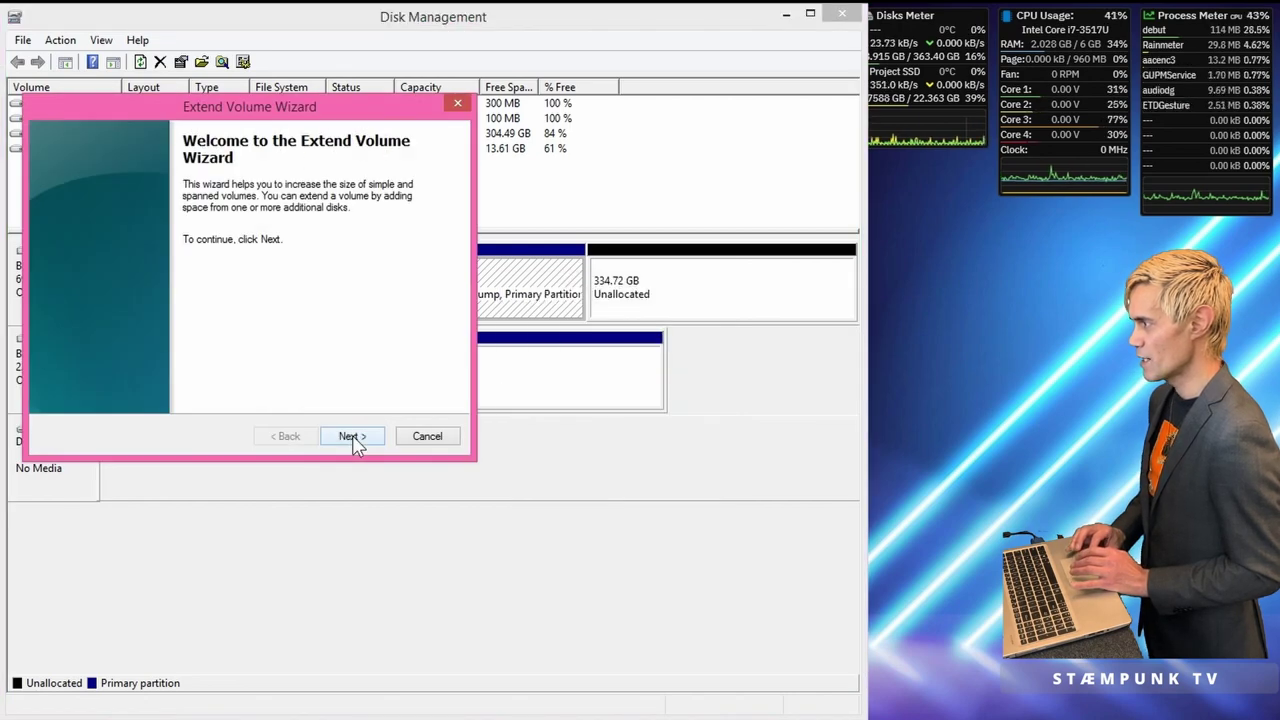
pyautogui.click(352, 437)
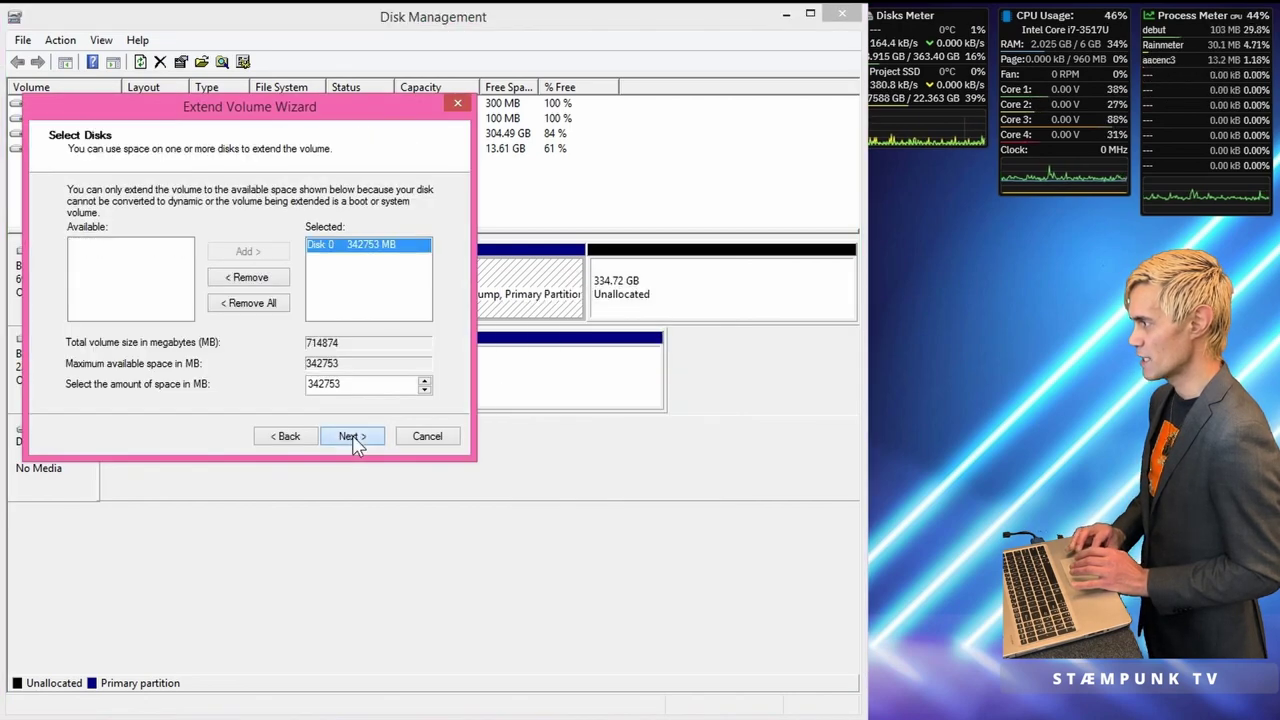
pyautogui.click(352, 437)
pyautogui.click(352, 437)
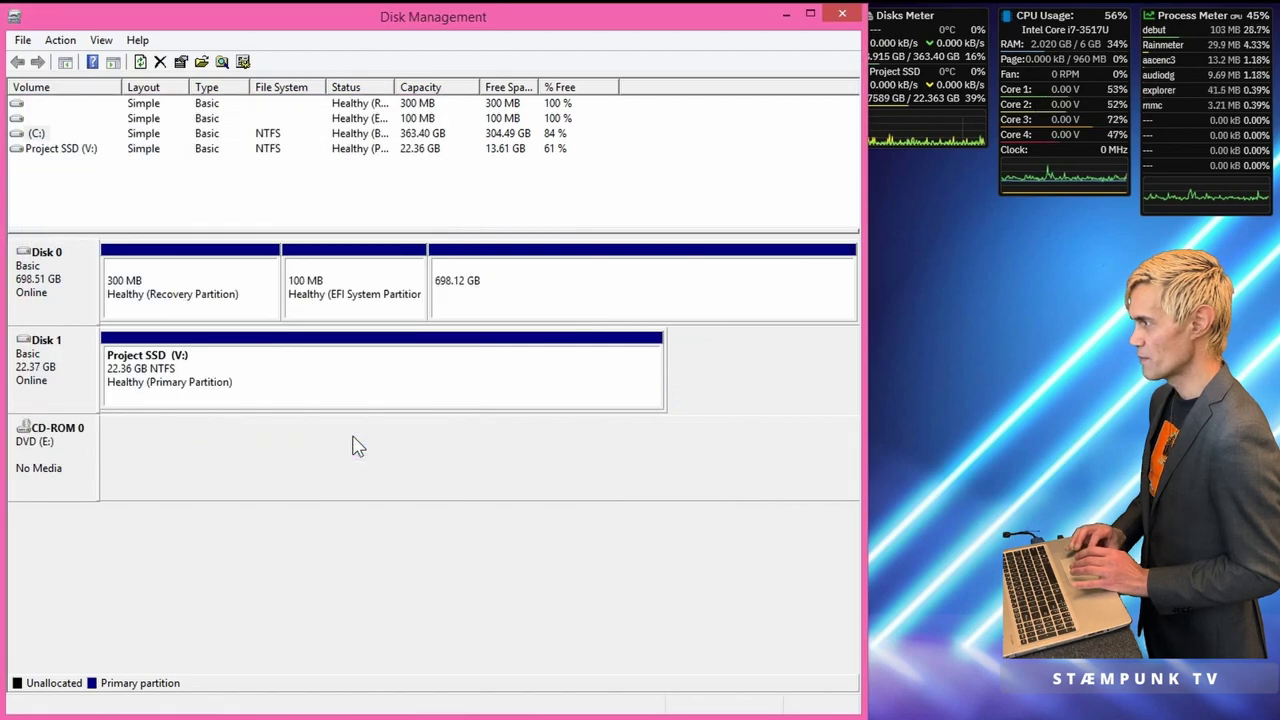
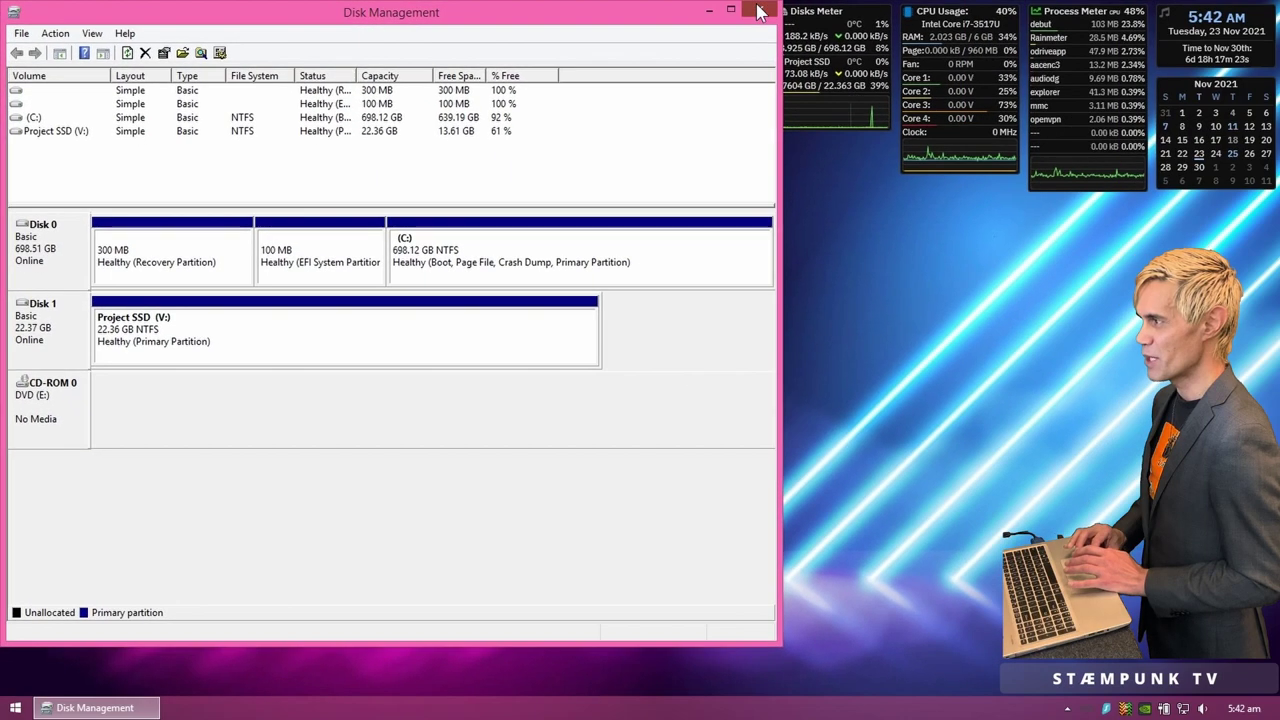
# Step: Close Disk Management and open Power Options from the Win+X menu
pyautogui.click(758, 8)
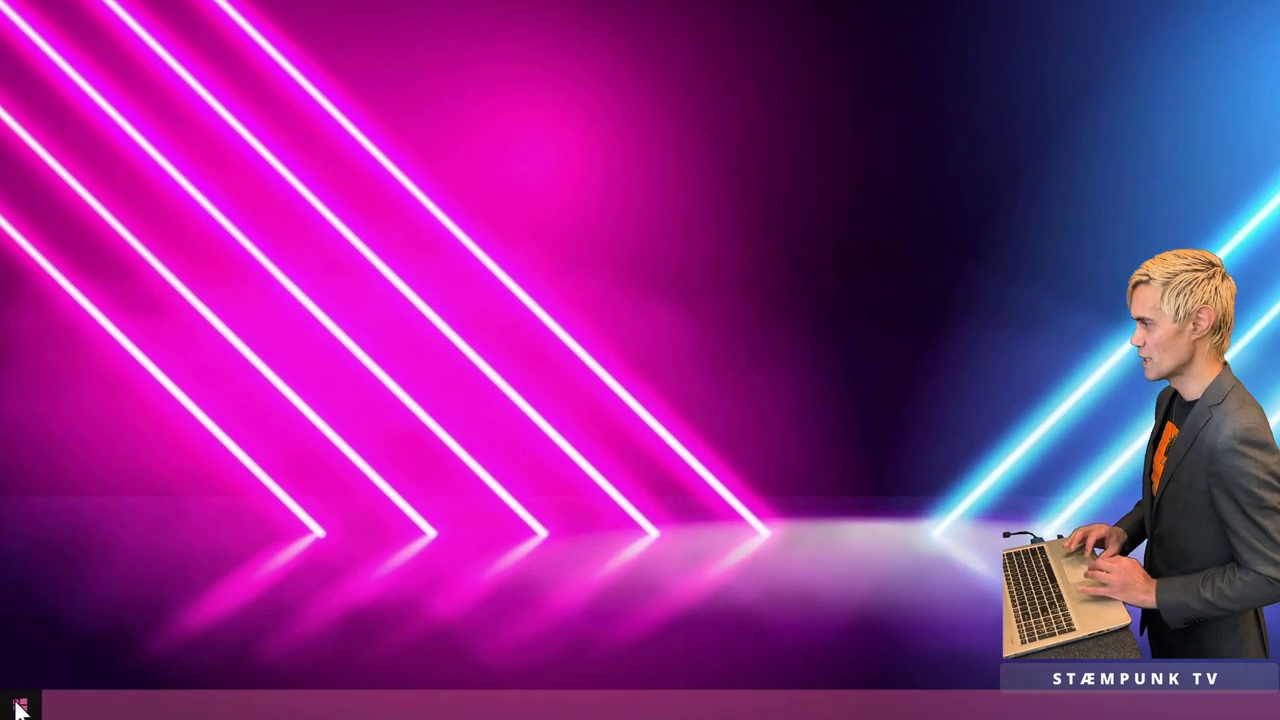
pyautogui.rightClick(14, 709)
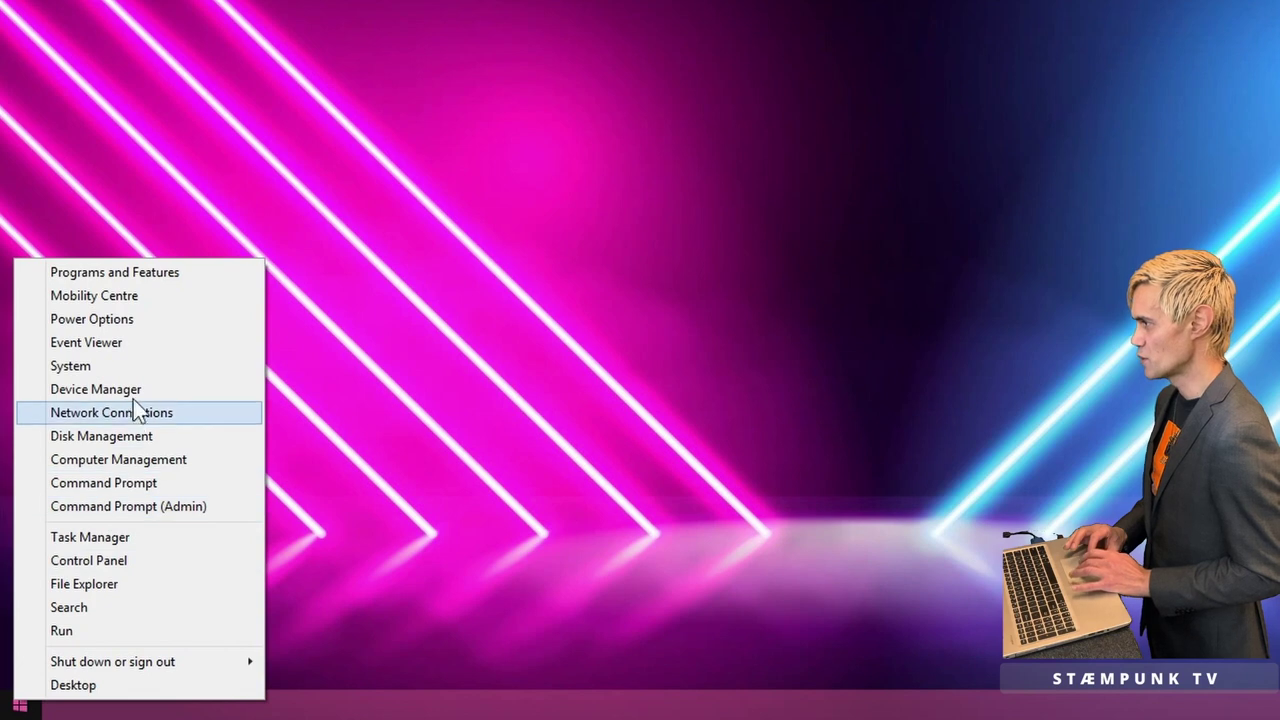
pyautogui.click(165, 321)
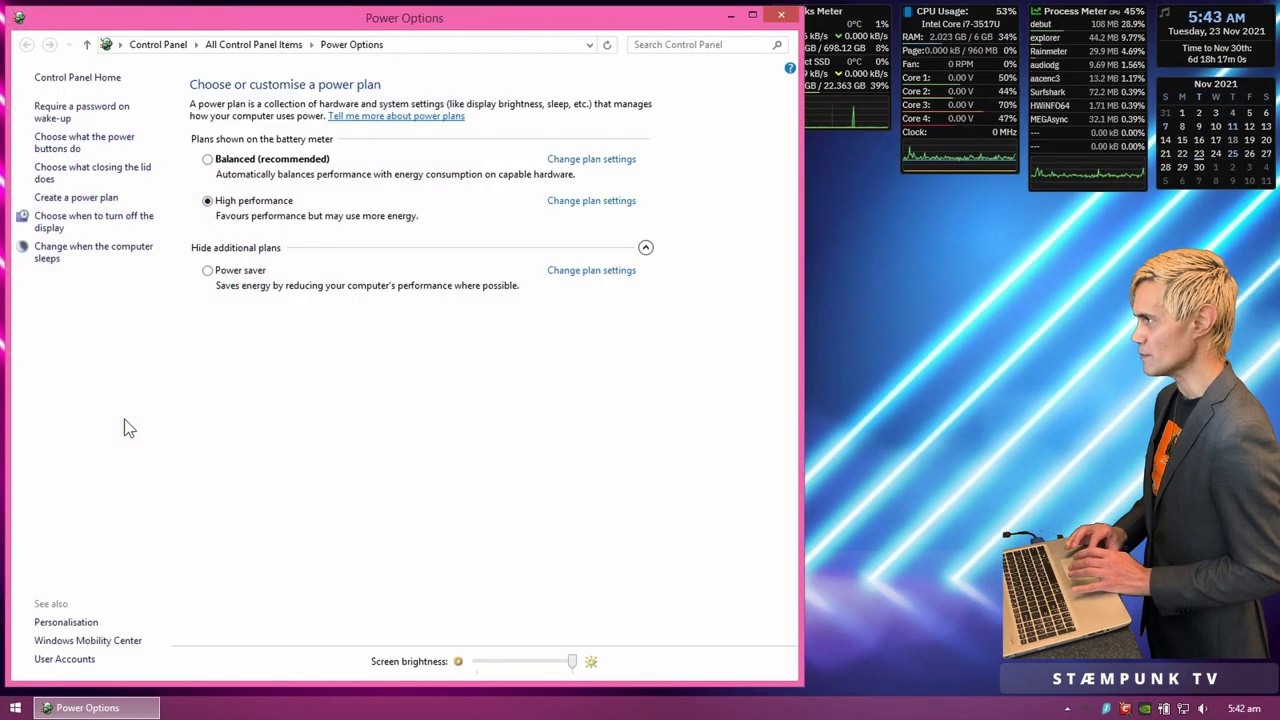
# Step: Review the Fast start-up setting in the power button shut-down settings, then cancel without changes
pyautogui.click(106, 143)
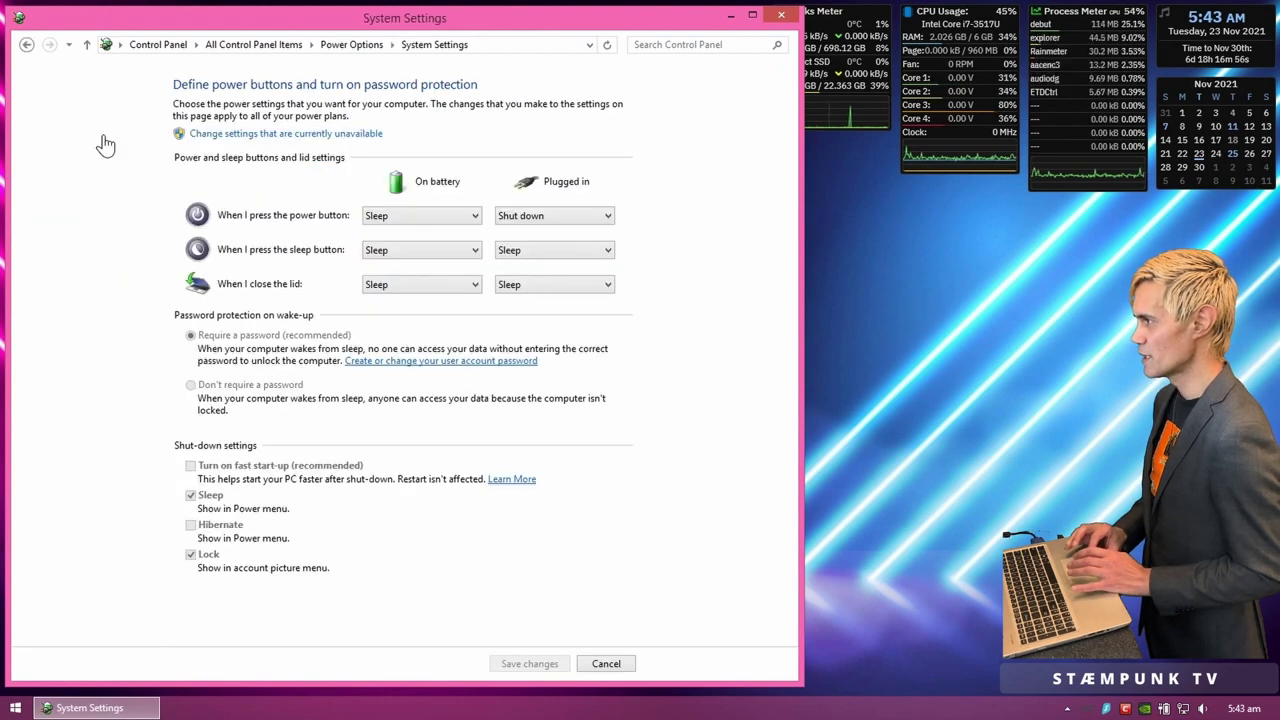
pyautogui.click(320, 143)
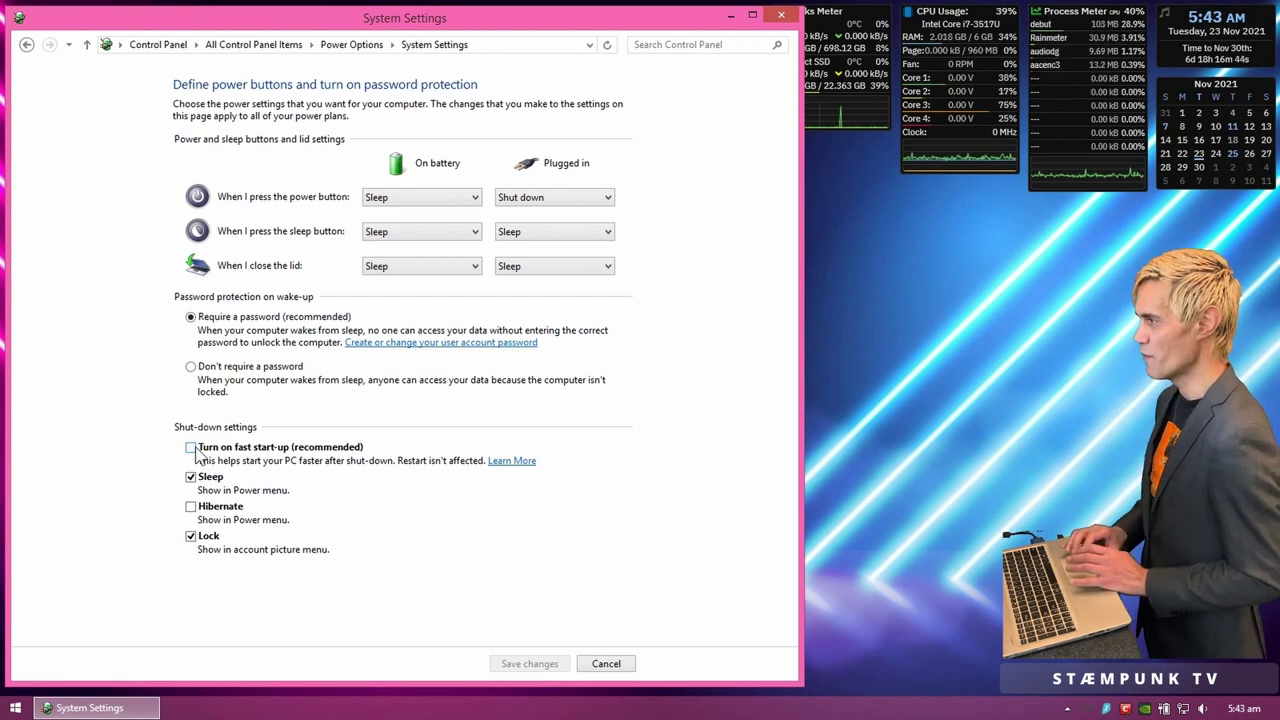
pyautogui.click(606, 664)
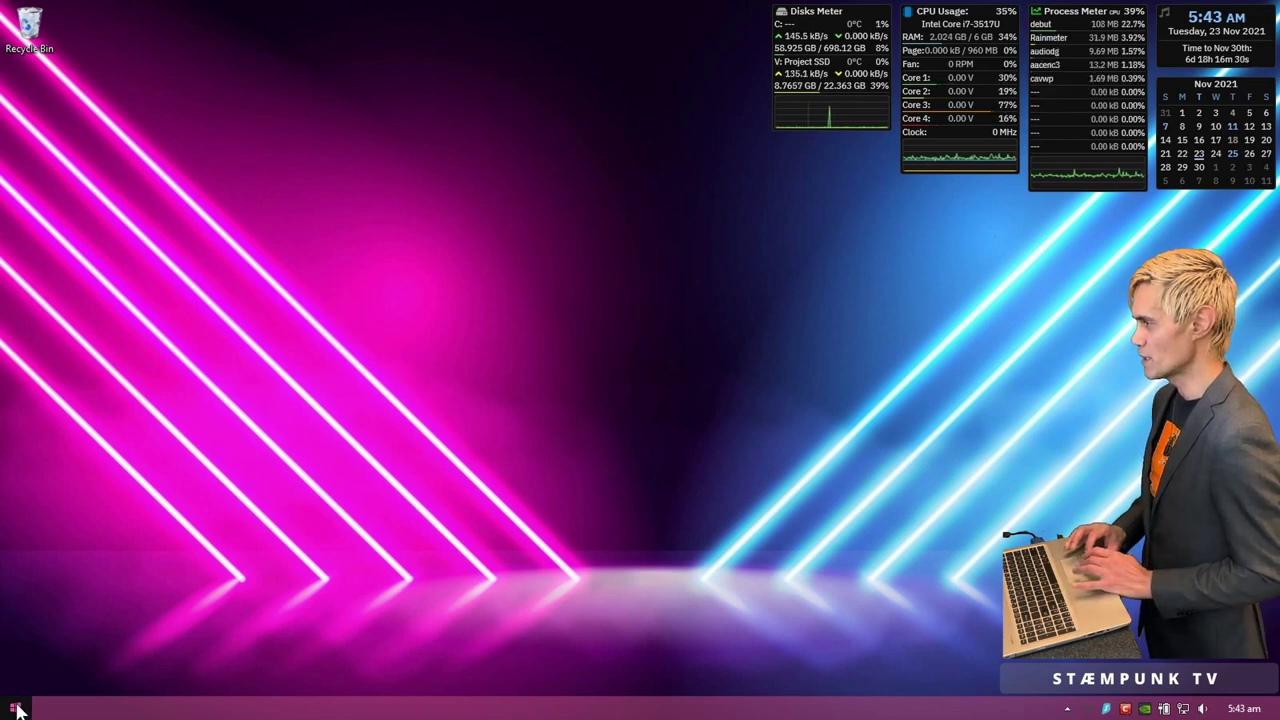
pyautogui.click(18, 708)
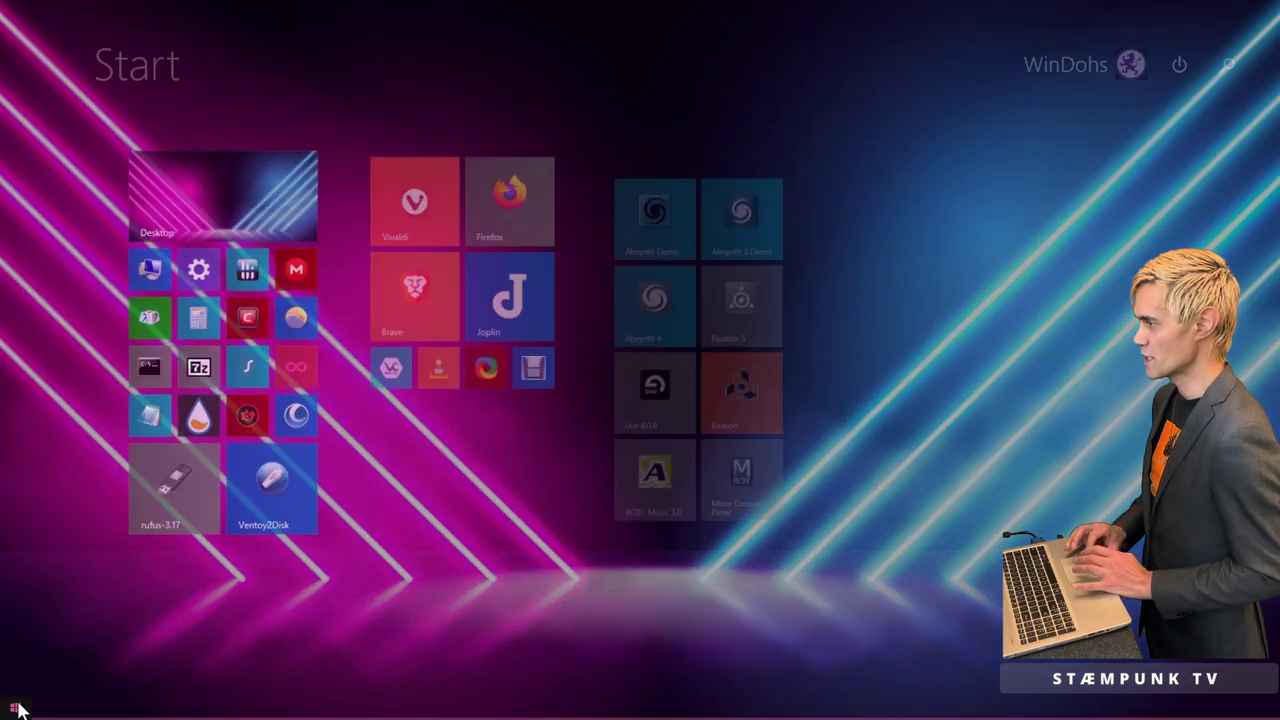
pyautogui.click(170, 265)
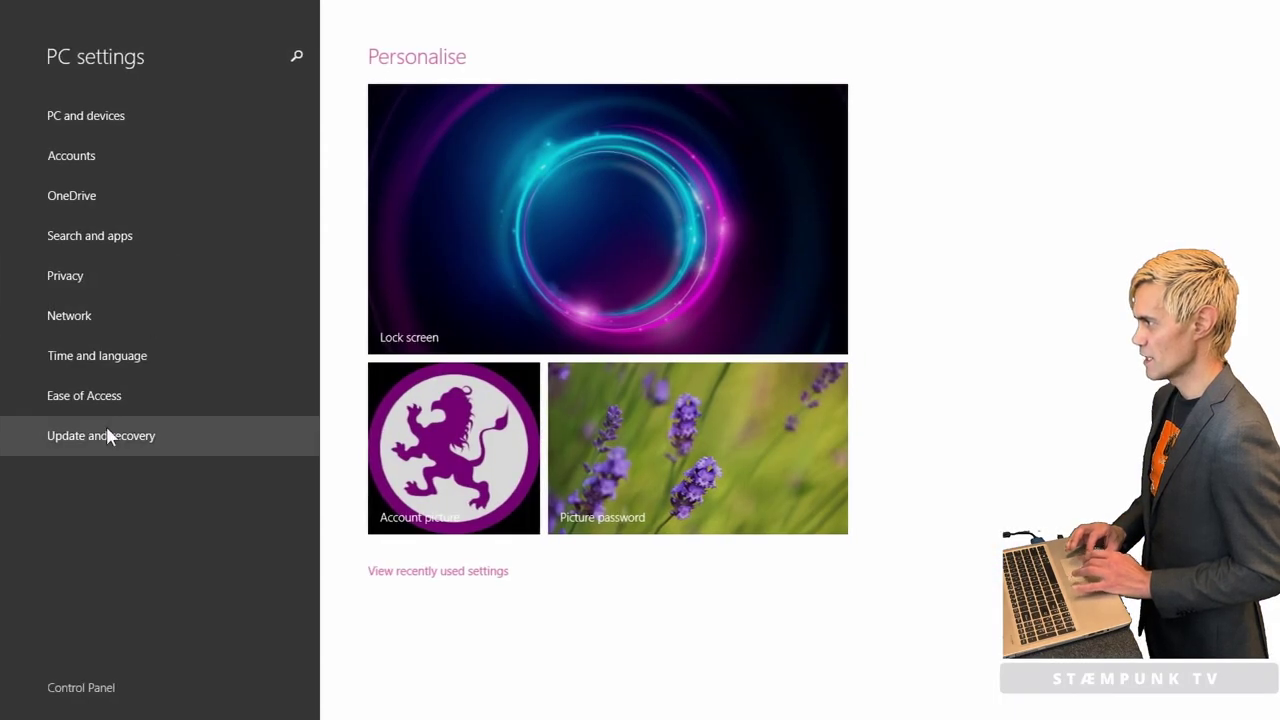
pyautogui.click(106, 436)
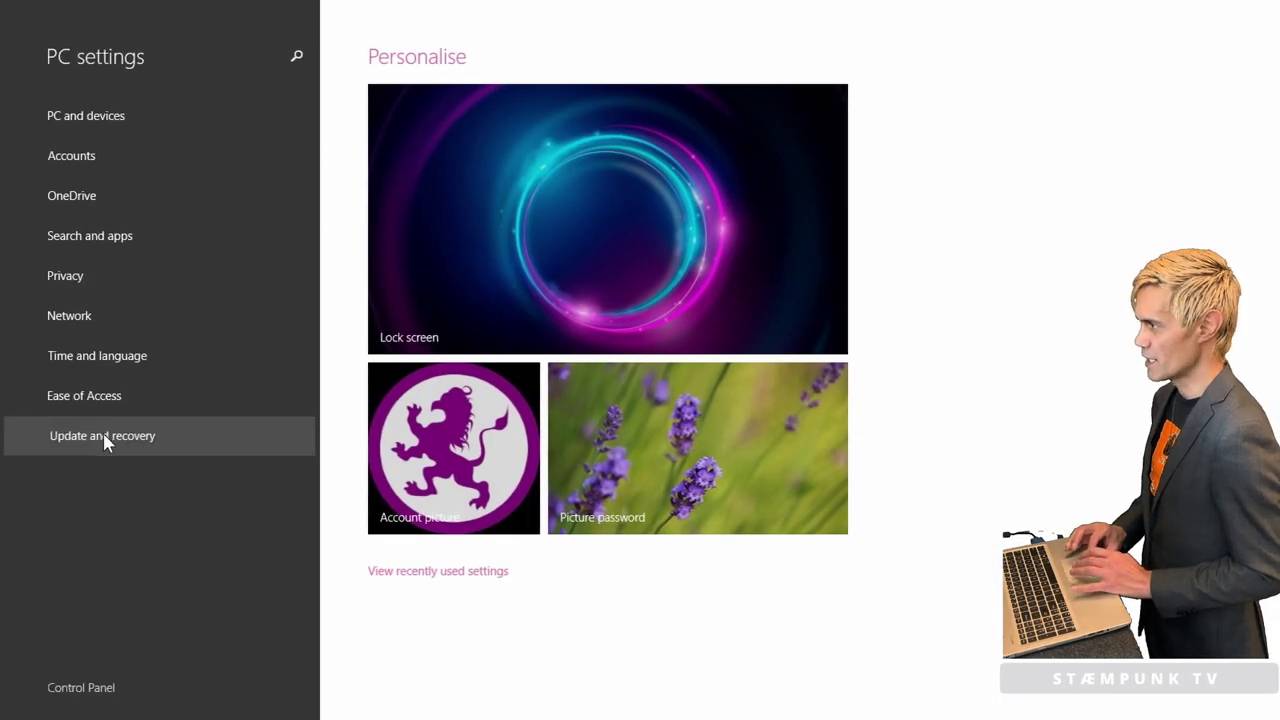
pyautogui.click(80, 192)
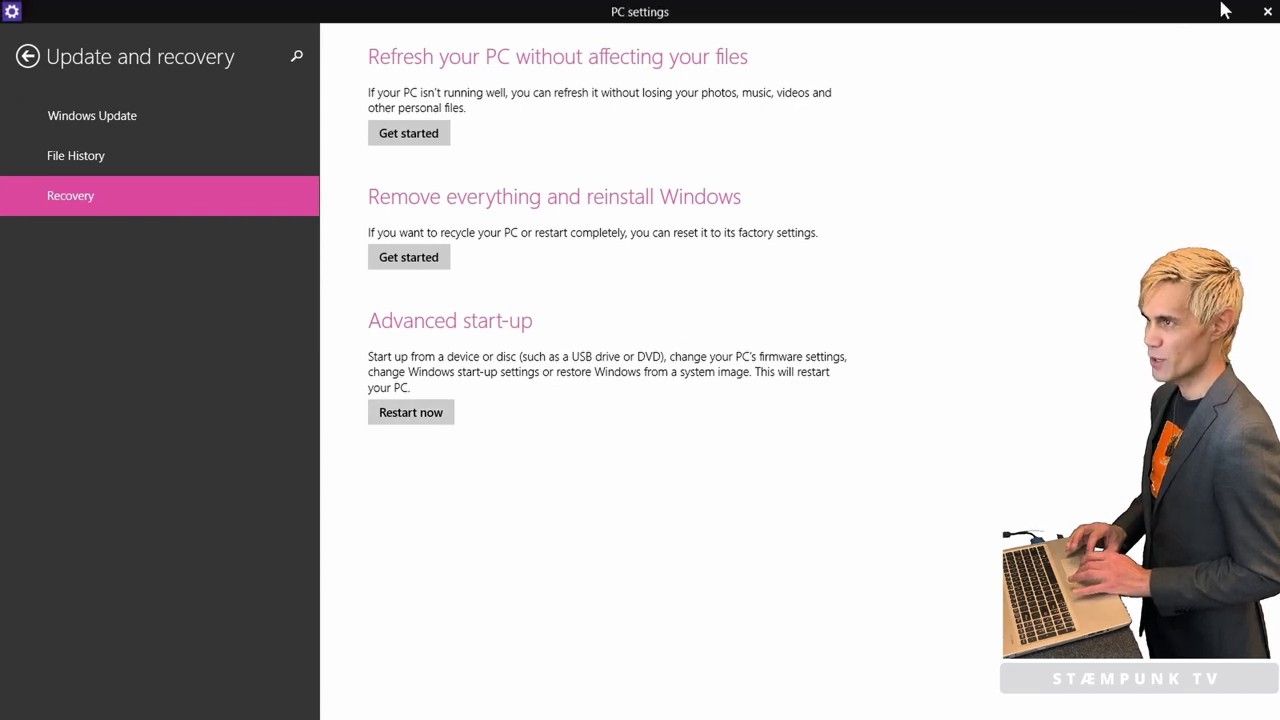
pyautogui.click(1262, 12)
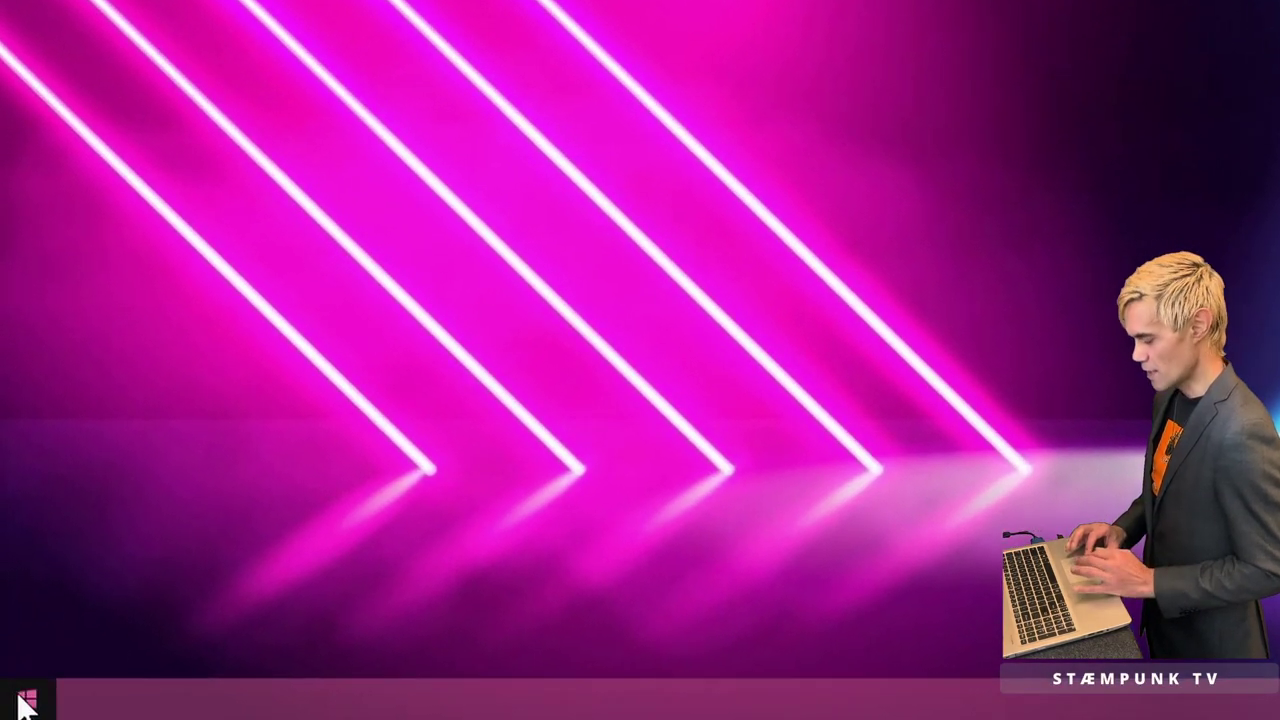
# Step: Shift-restart Windows from the Win+X Shut down menu into the recovery options screen
pyautogui.rightClick(20, 695)
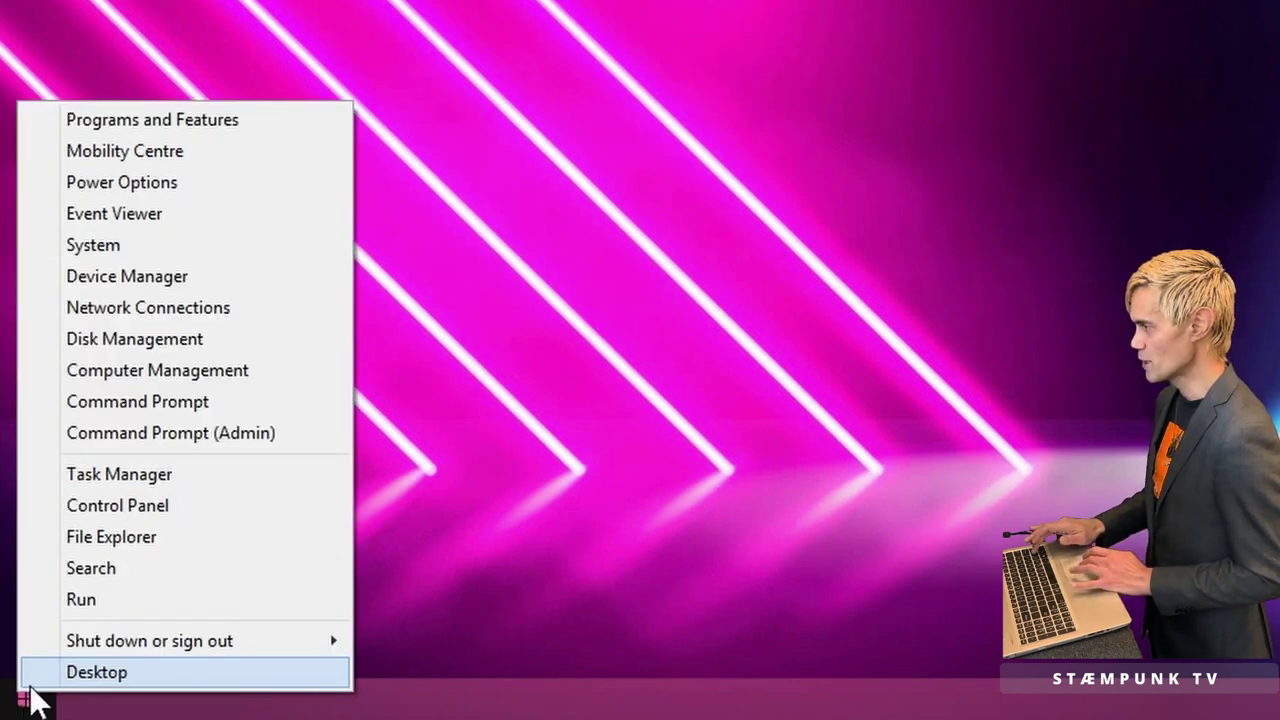
pyautogui.click(217, 645)
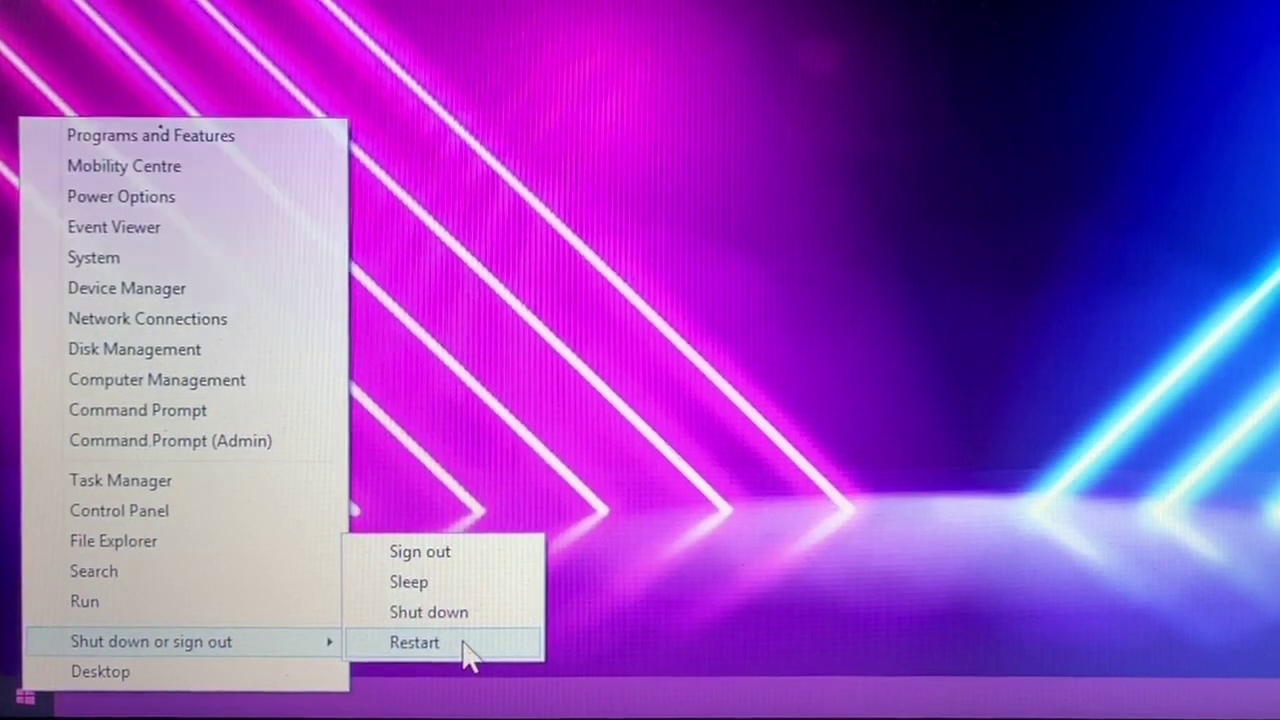
pyautogui.click(466, 650)
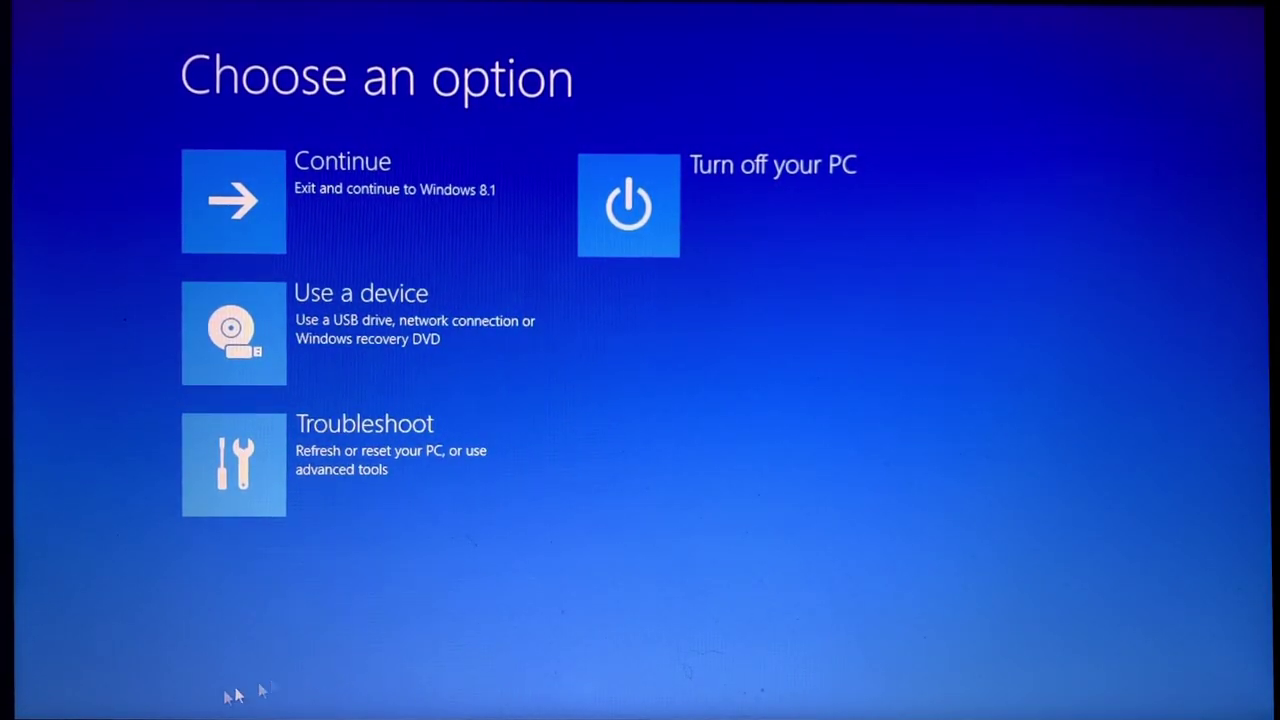
# Step: Restart into firmware setup via Troubleshoot > Advanced options > UEFI Firmware Settings
pyautogui.click(341, 484)
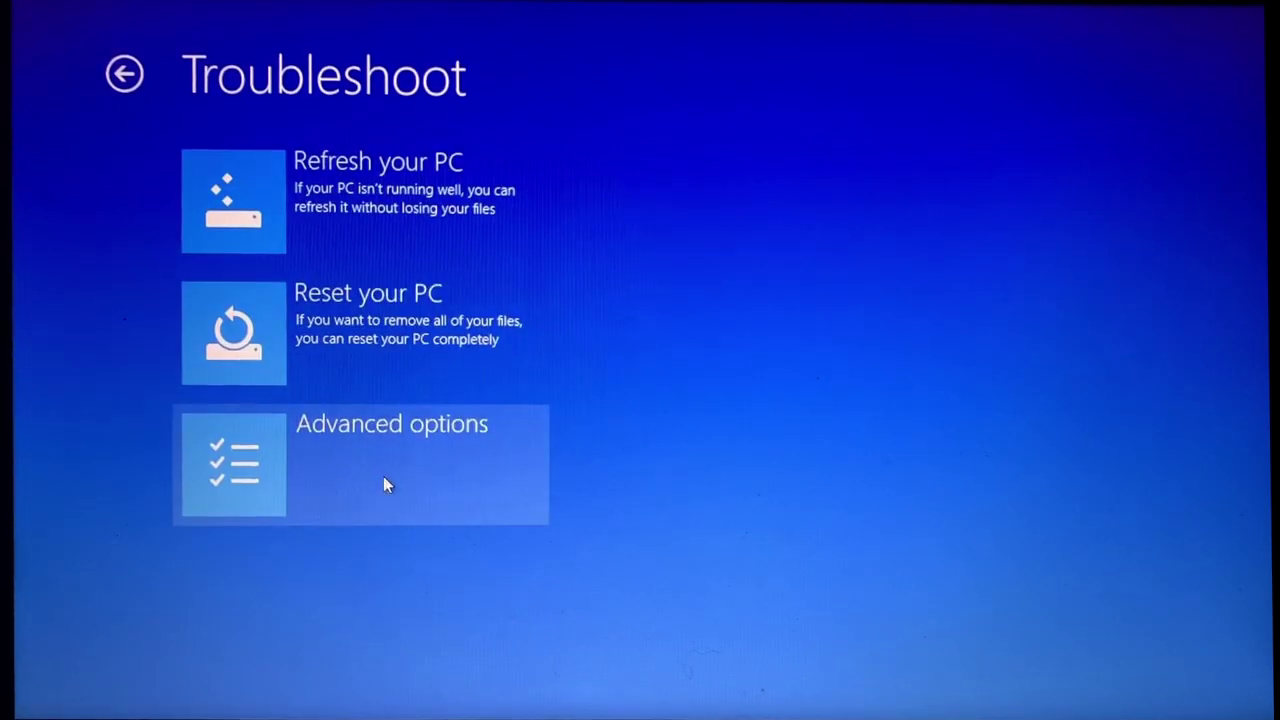
pyautogui.click(384, 484)
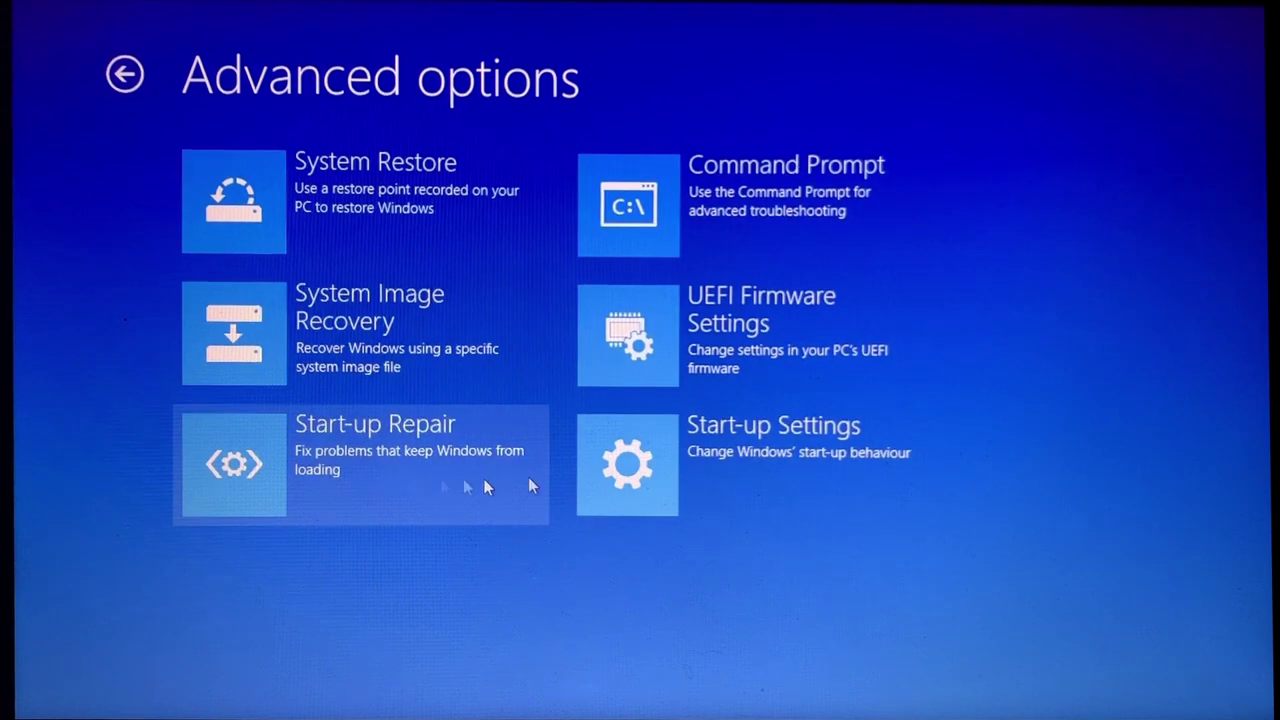
pyautogui.click(787, 369)
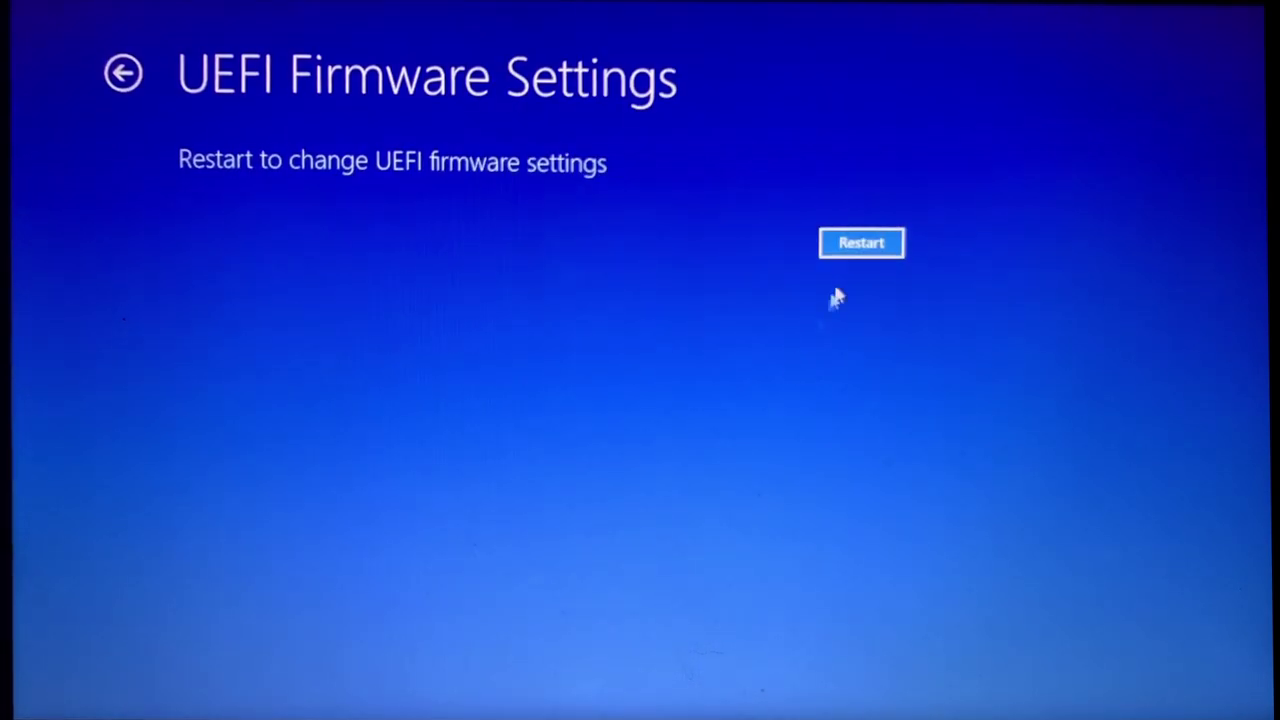
pyautogui.click(854, 251)
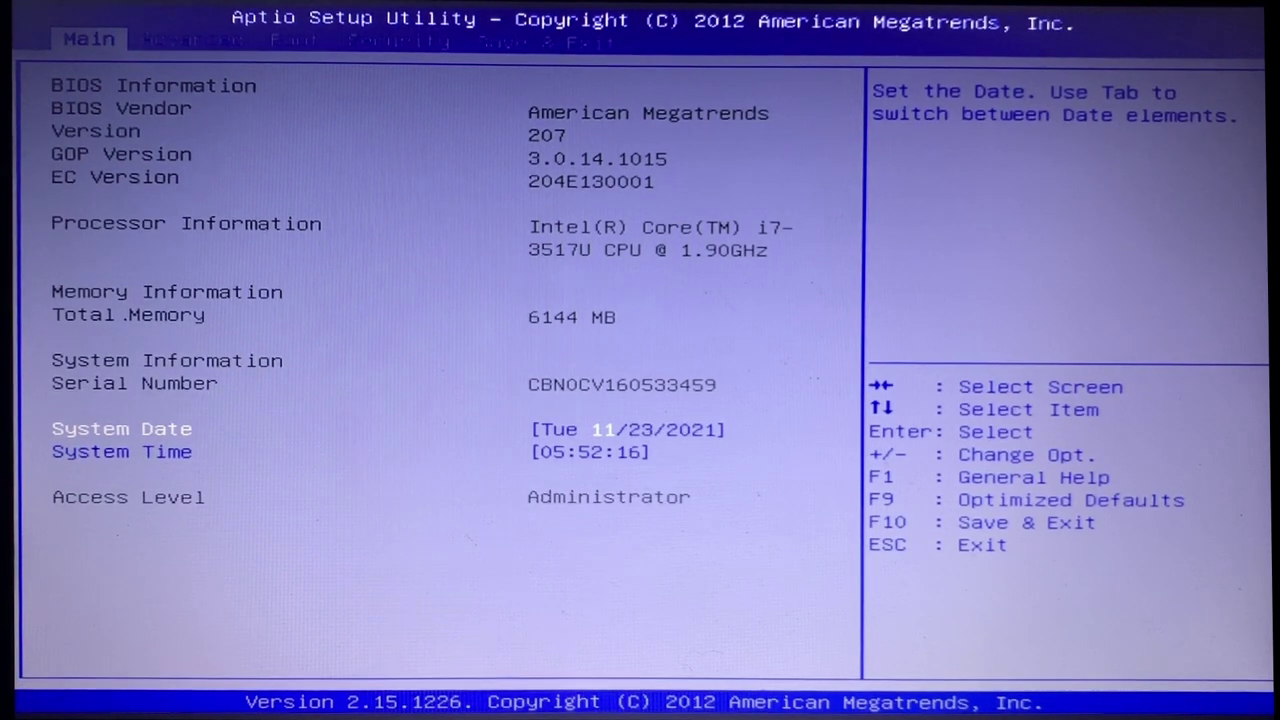
# Step: On the Security page, set Secure Boot Control to Enabled
pyautogui.press('Right')
pyautogui.press('Right')
pyautogui.press('Right')
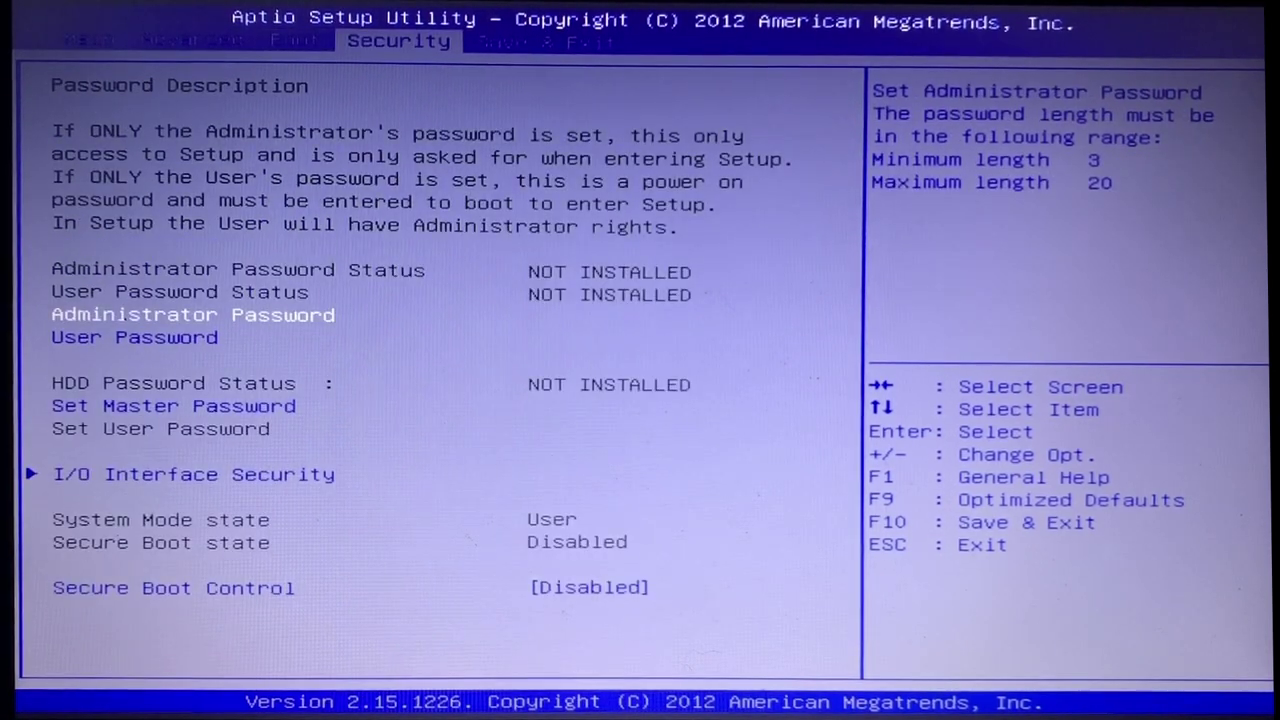
pyautogui.press('Down')
pyautogui.press('Down')
pyautogui.press('Down')
pyautogui.press('Down')
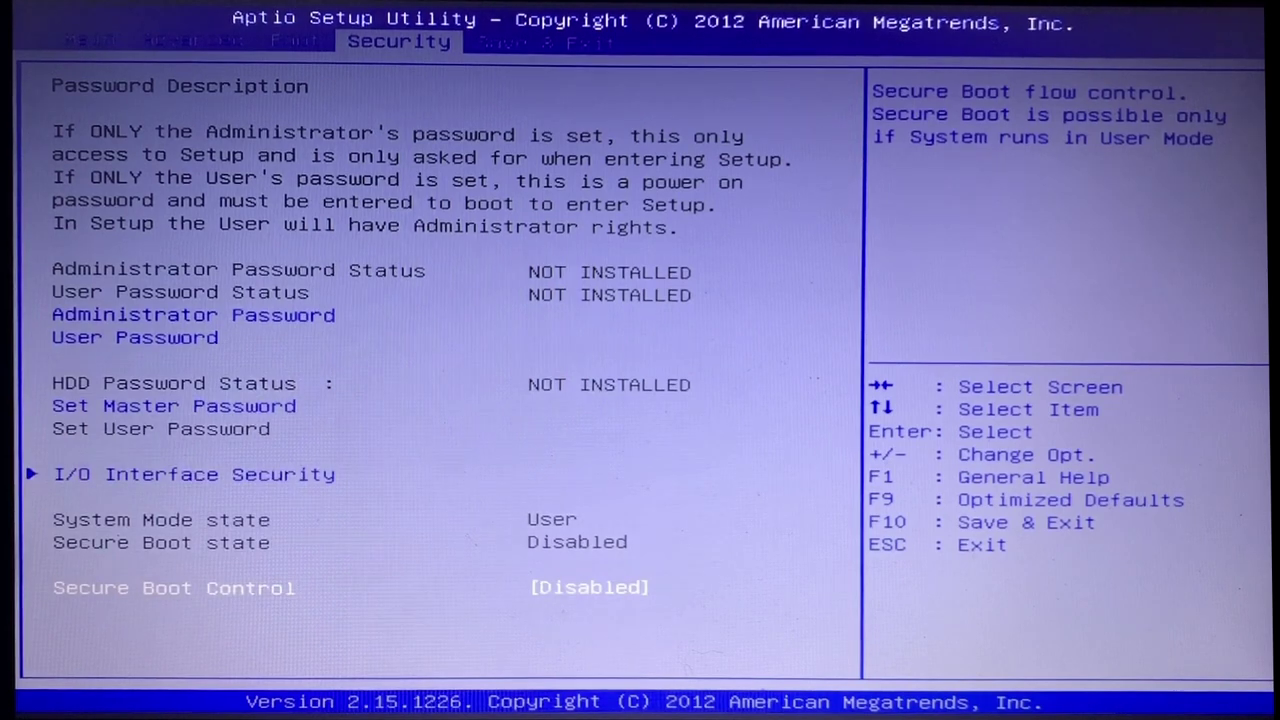
pyautogui.press('Return')
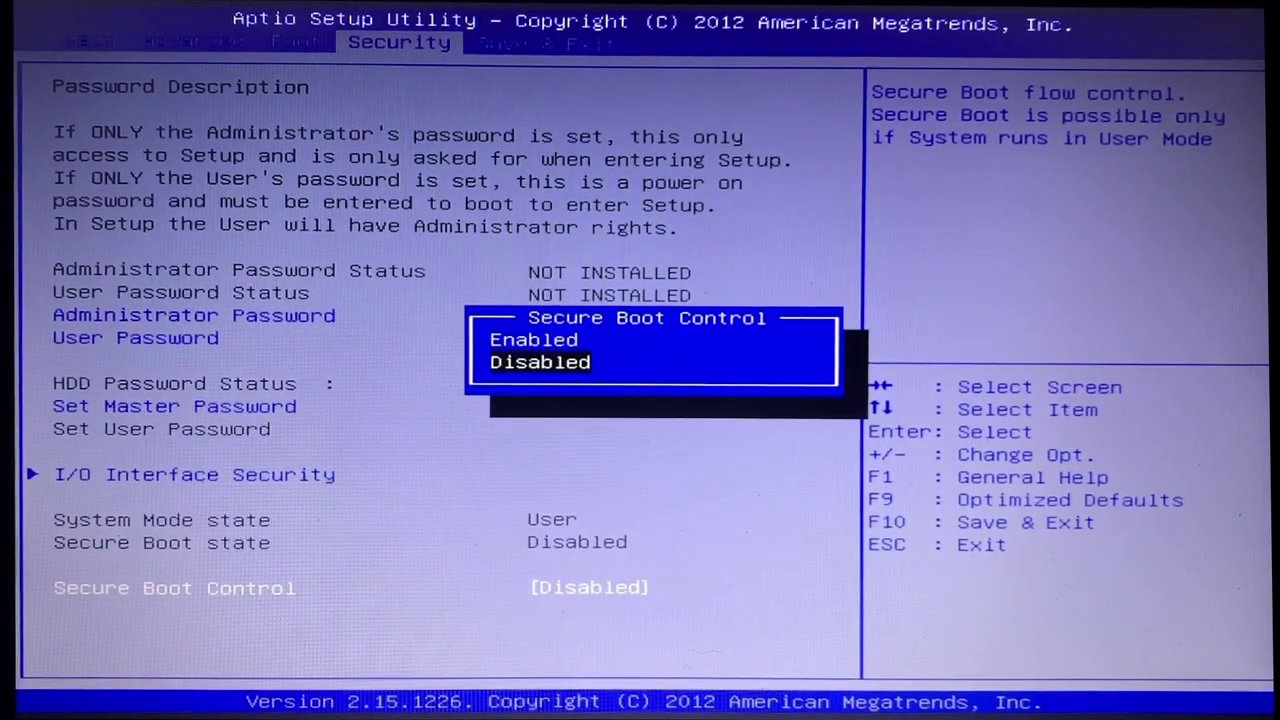
pyautogui.press('Up')
pyautogui.press('Return')
# Step: On the Boot page, set Fast Boot to Enabled
pyautogui.press('Left')
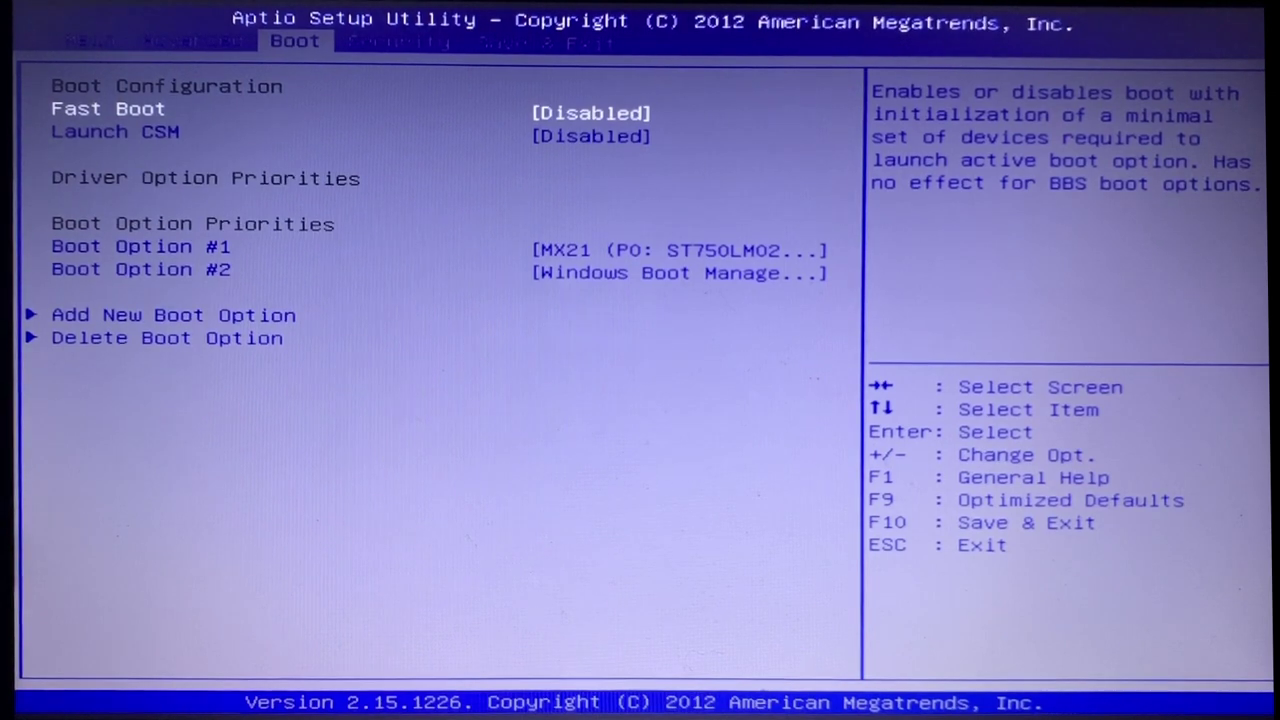
pyautogui.press('Return')
pyautogui.press('Down')
pyautogui.press('Return')
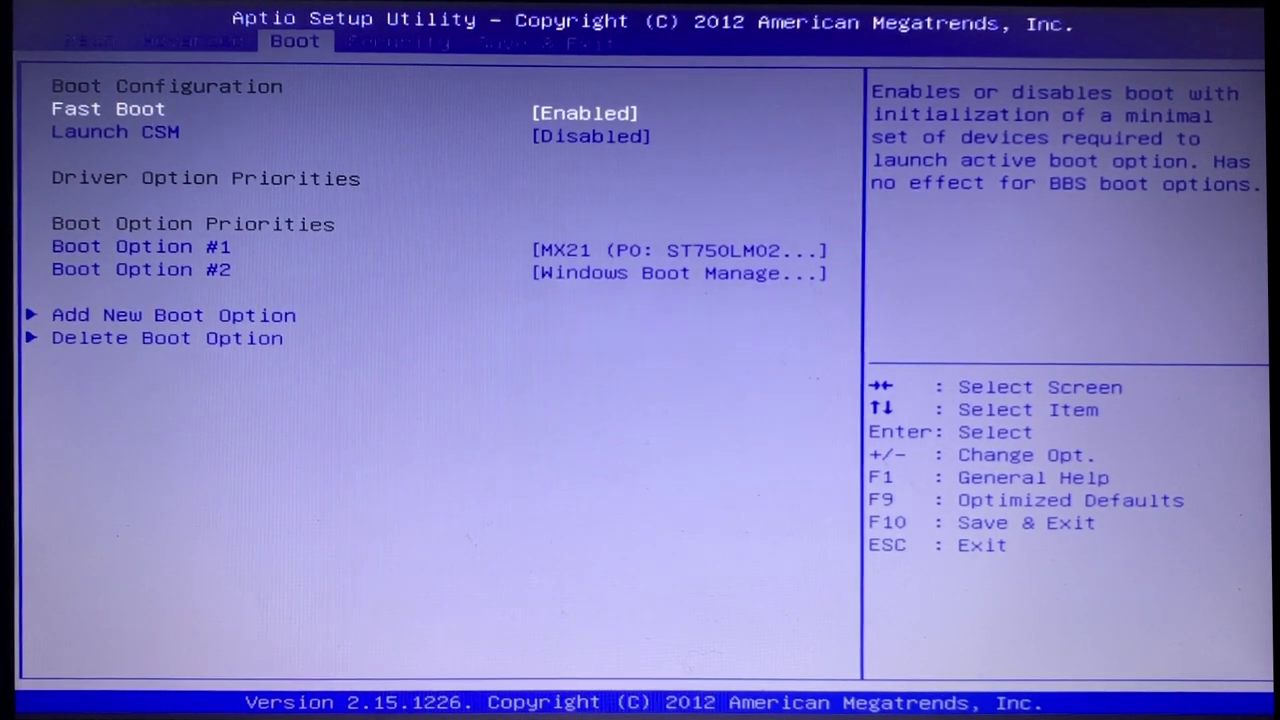
pyautogui.press('Down')
pyautogui.press('Down')
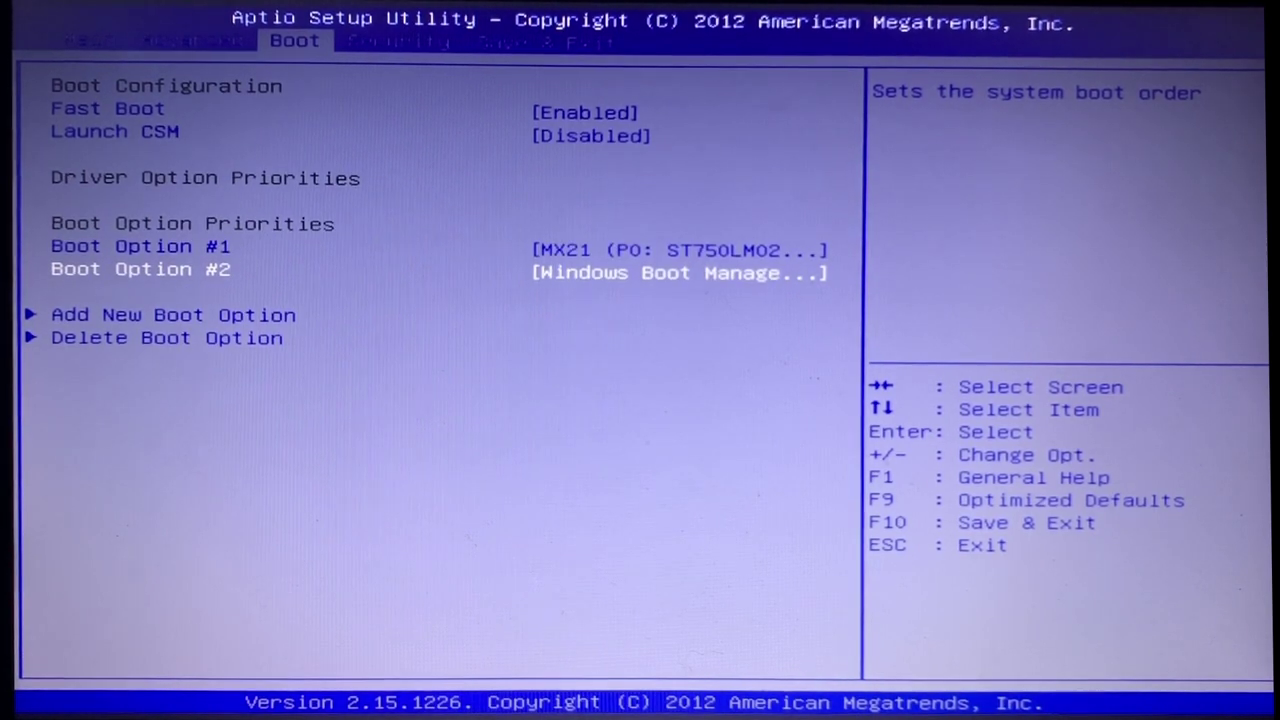
# Step: Set Boot Option #1 to Windows Boot Manager
pyautogui.press('Up')
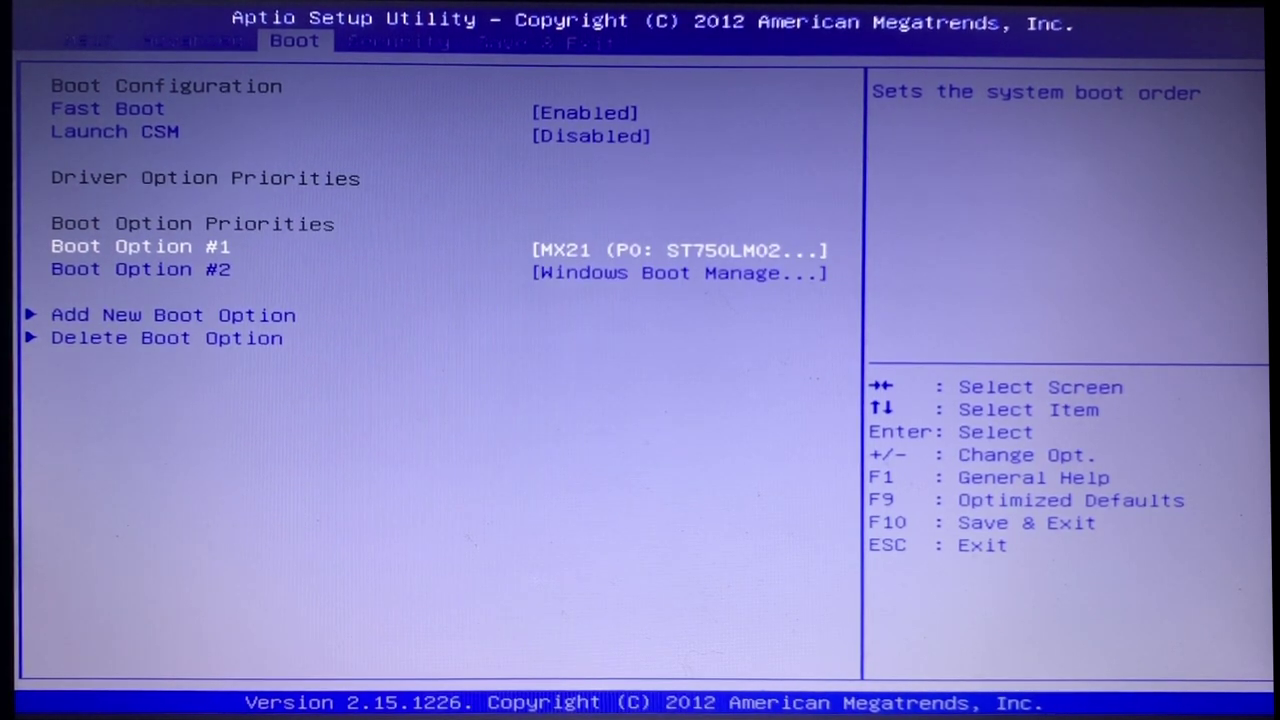
pyautogui.press('Return')
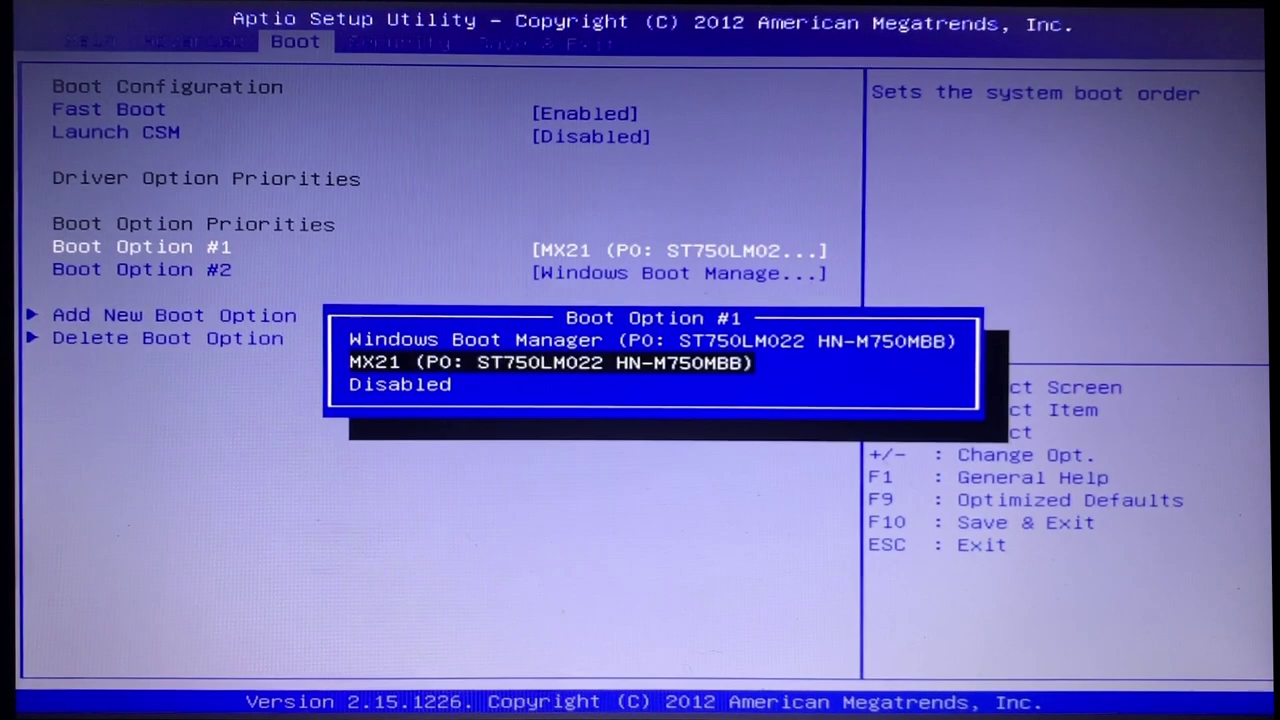
pyautogui.press('Down')
pyautogui.press('Down')
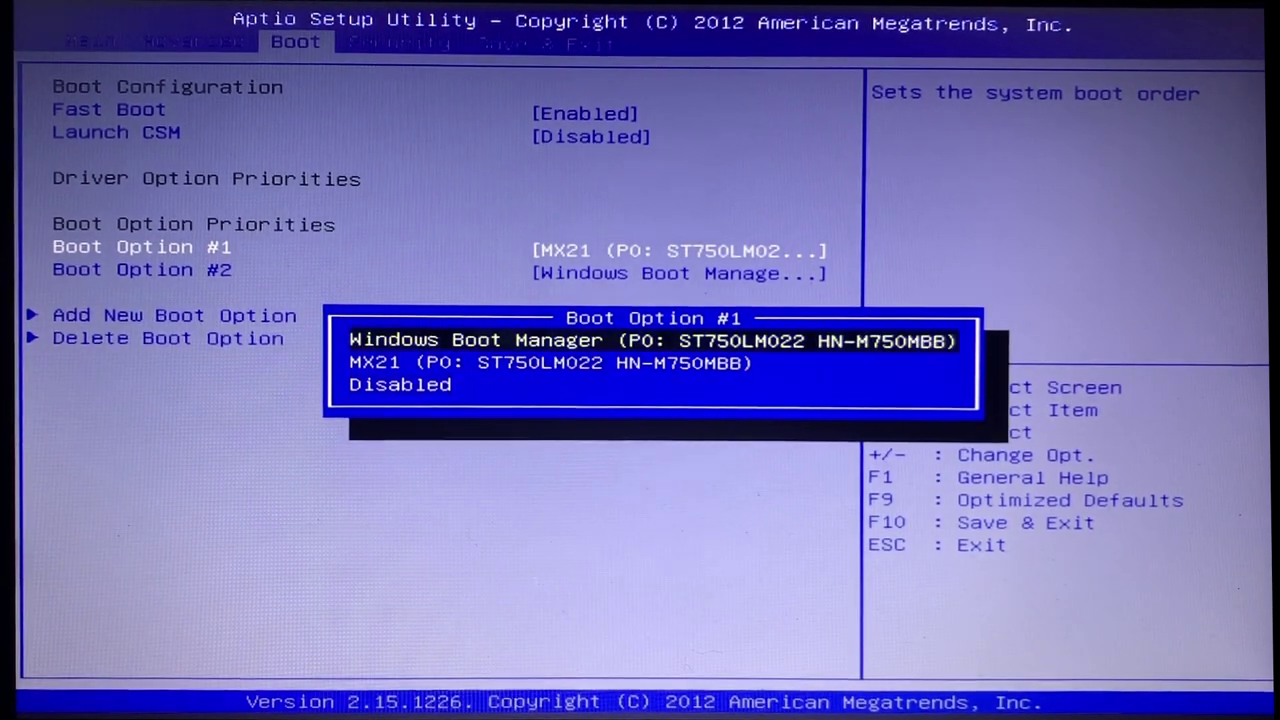
pyautogui.press('Return')
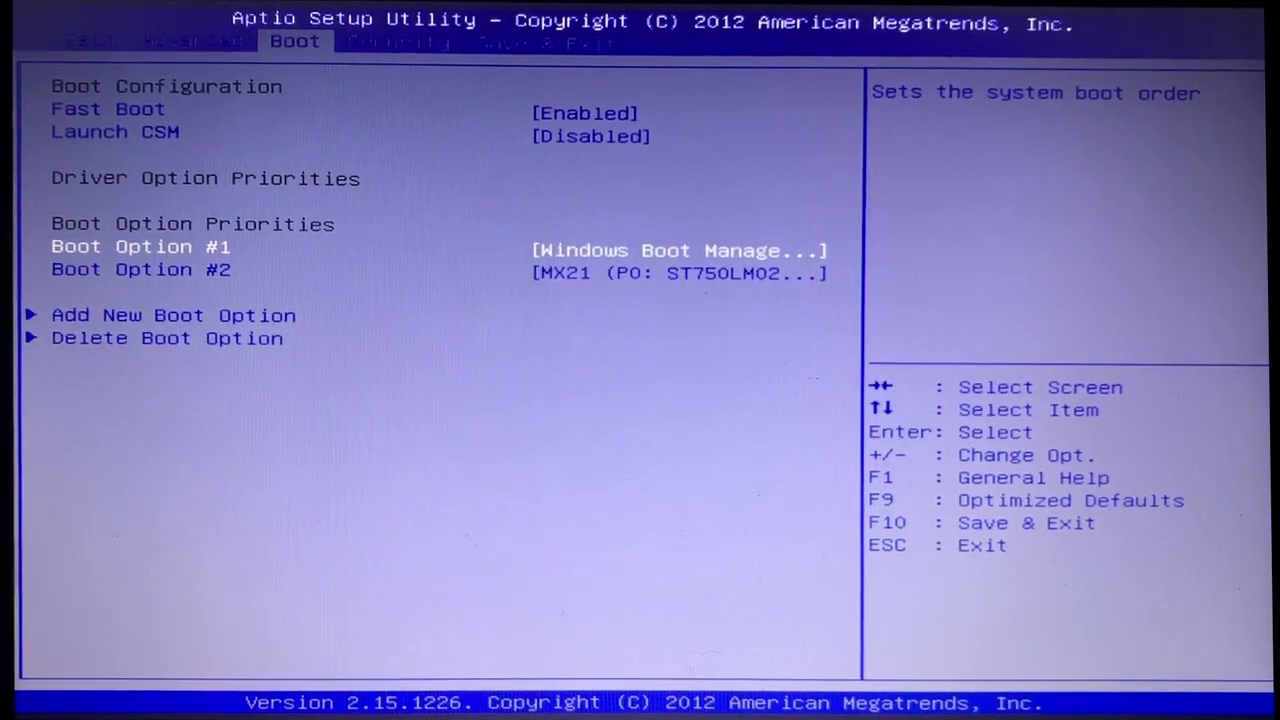
# Step: Delete the MX21 boot entry under Delete Boot Option
pyautogui.press('Down')
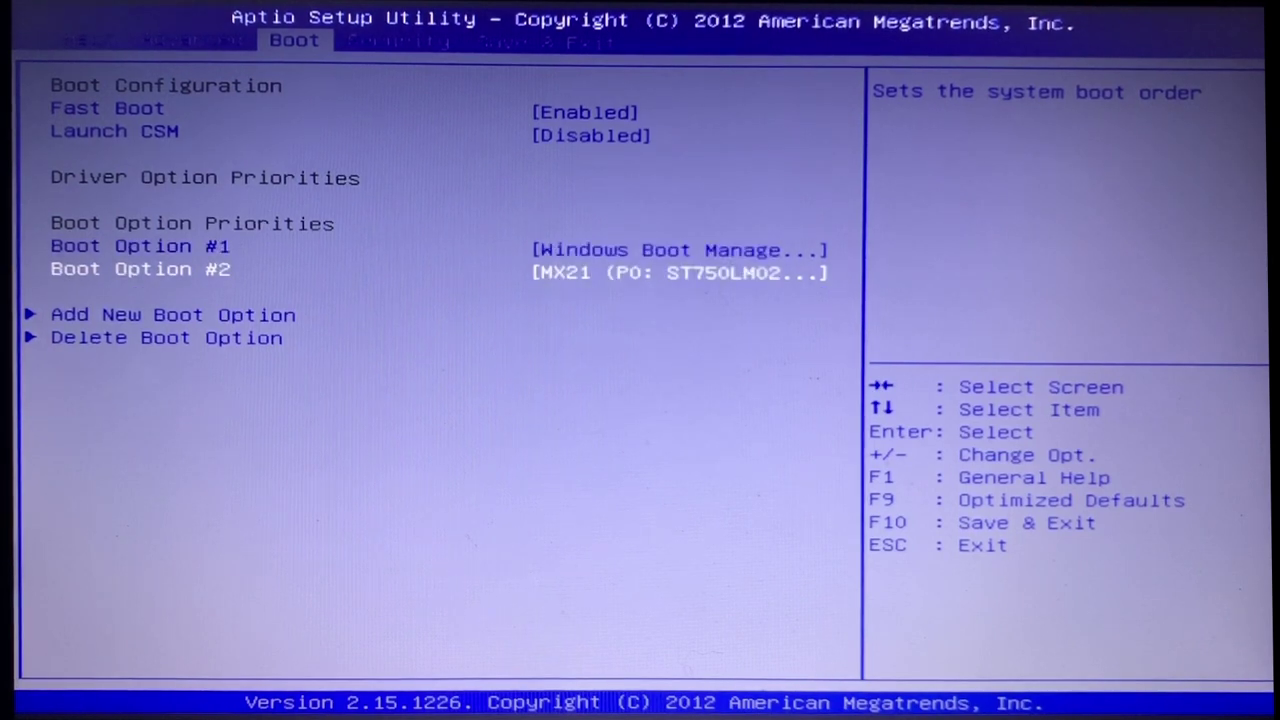
pyautogui.press('Down')
pyautogui.press('Down')
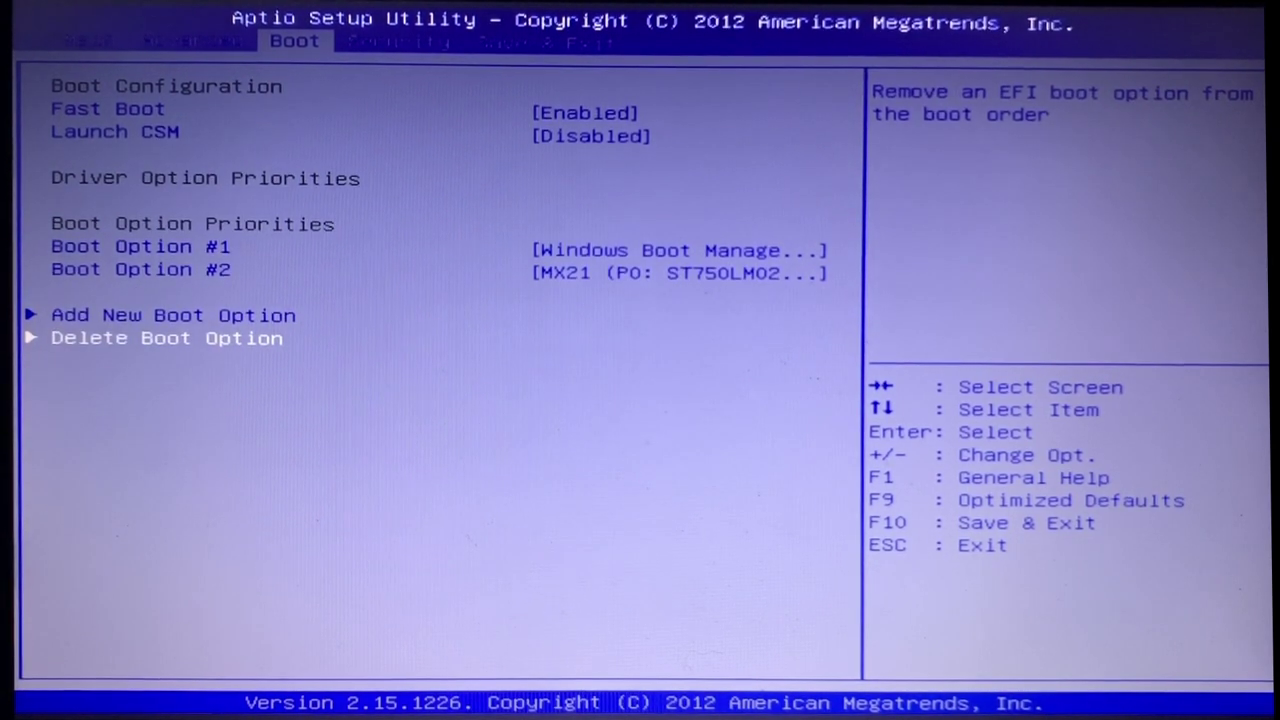
pyautogui.press('Return')
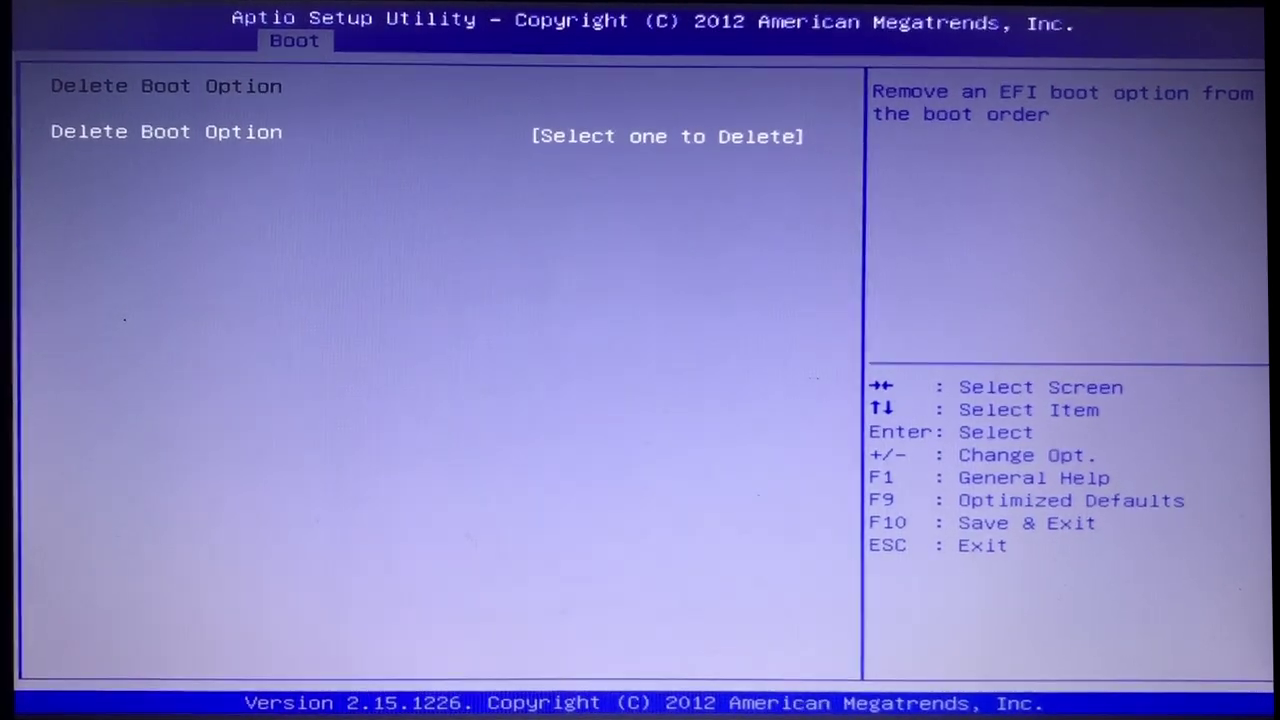
pyautogui.press('Return')
pyautogui.press('Down')
pyautogui.press('Down')
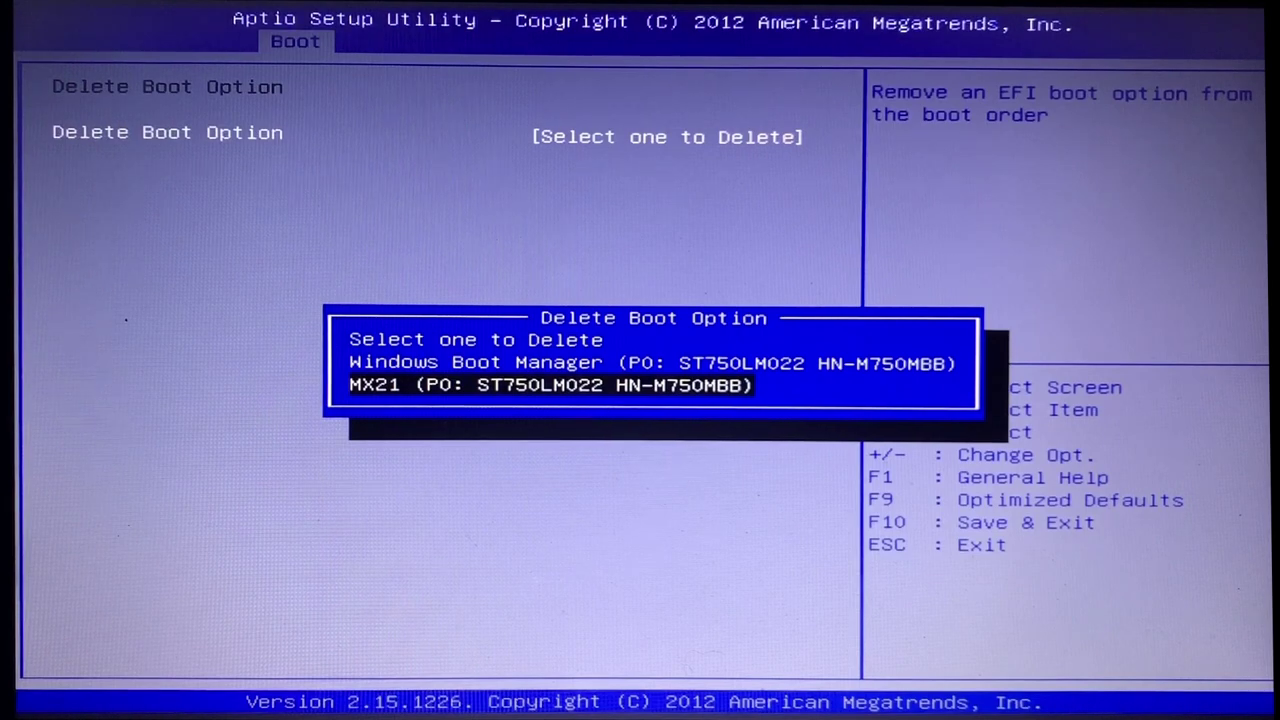
pyautogui.press('Return')
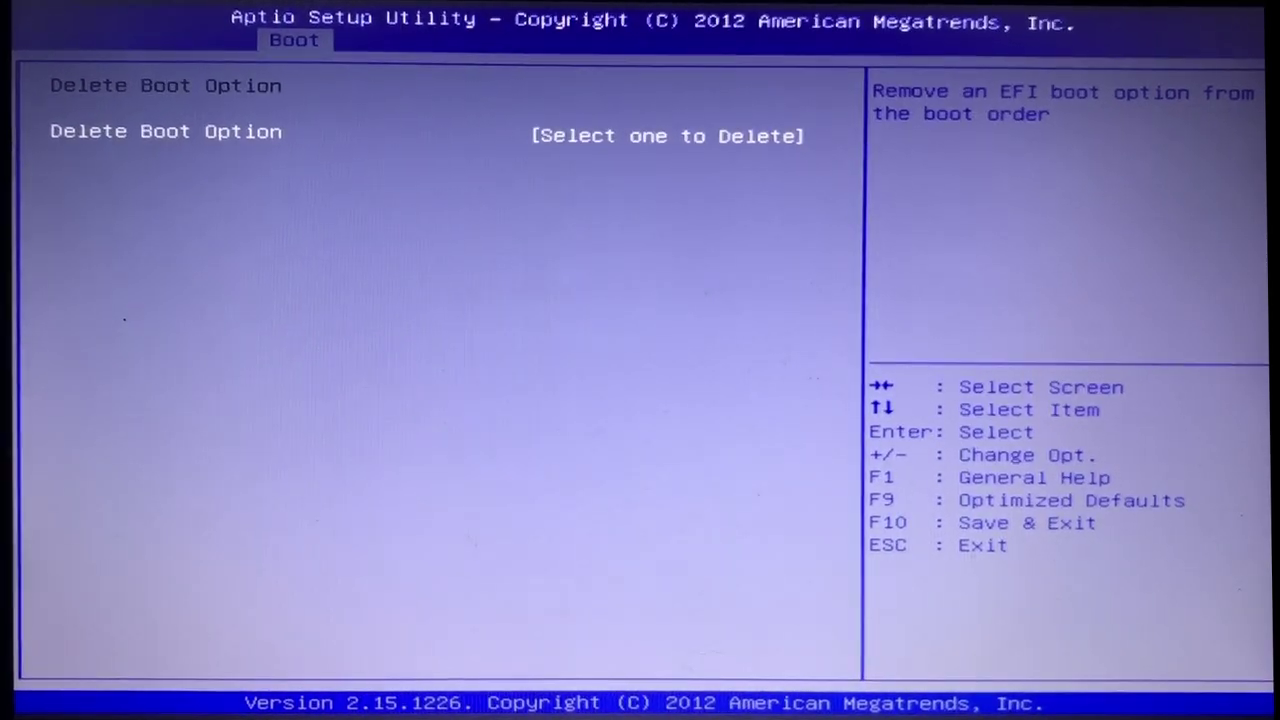
# Step: Confirm Windows Boot Manager remains, then choose Save Changes and Exit on Save & Exit
pyautogui.press('Escape')
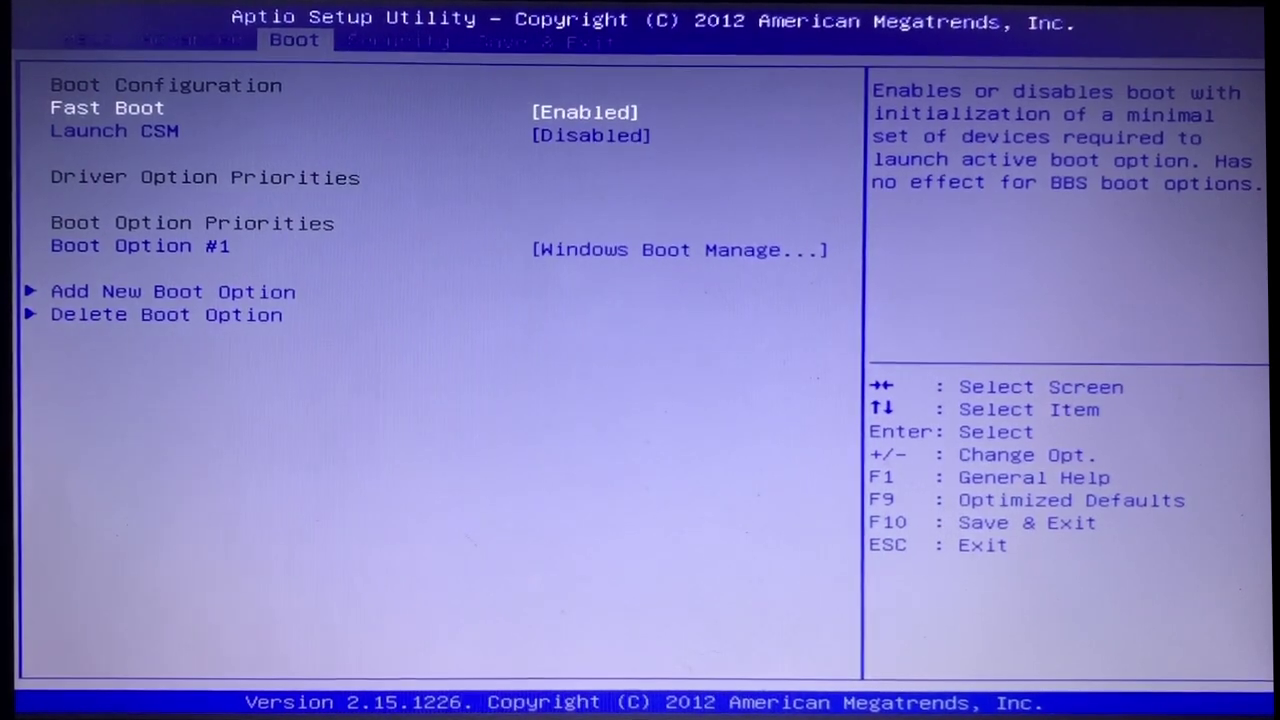
pyautogui.press('Down')
pyautogui.press('Down')
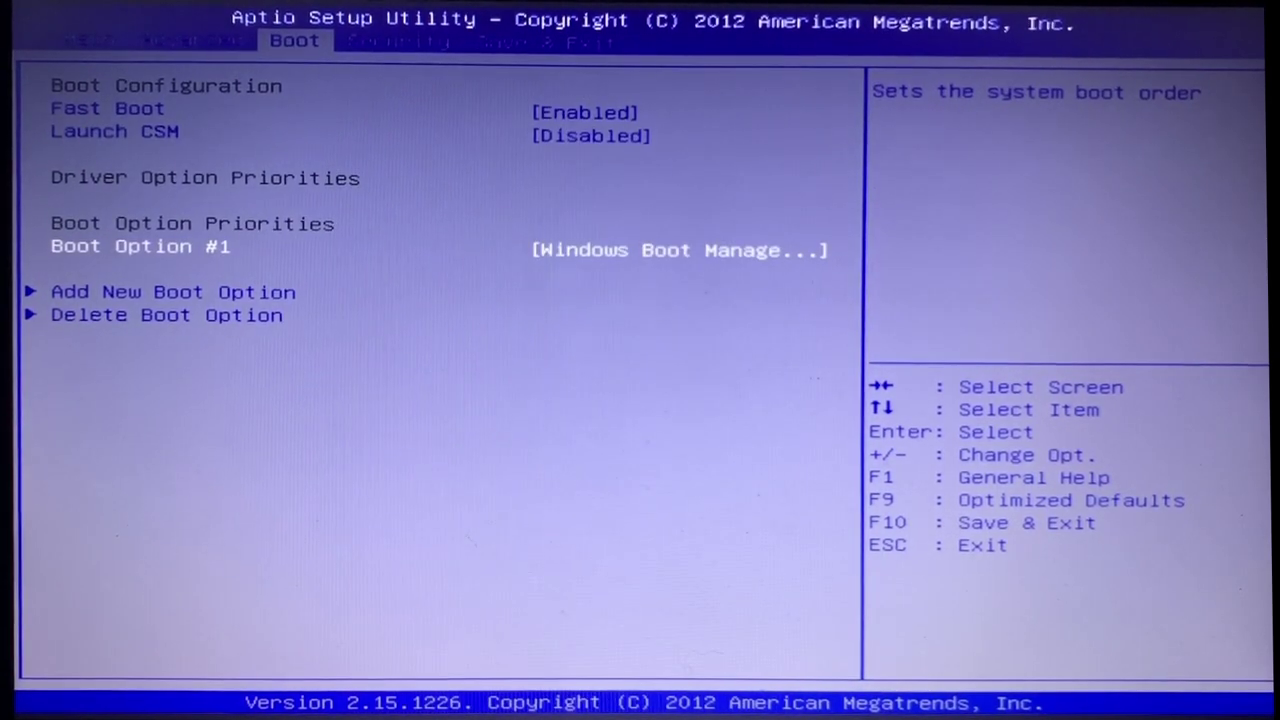
pyautogui.press('Up')
pyautogui.press('Up')
pyautogui.press('Up')
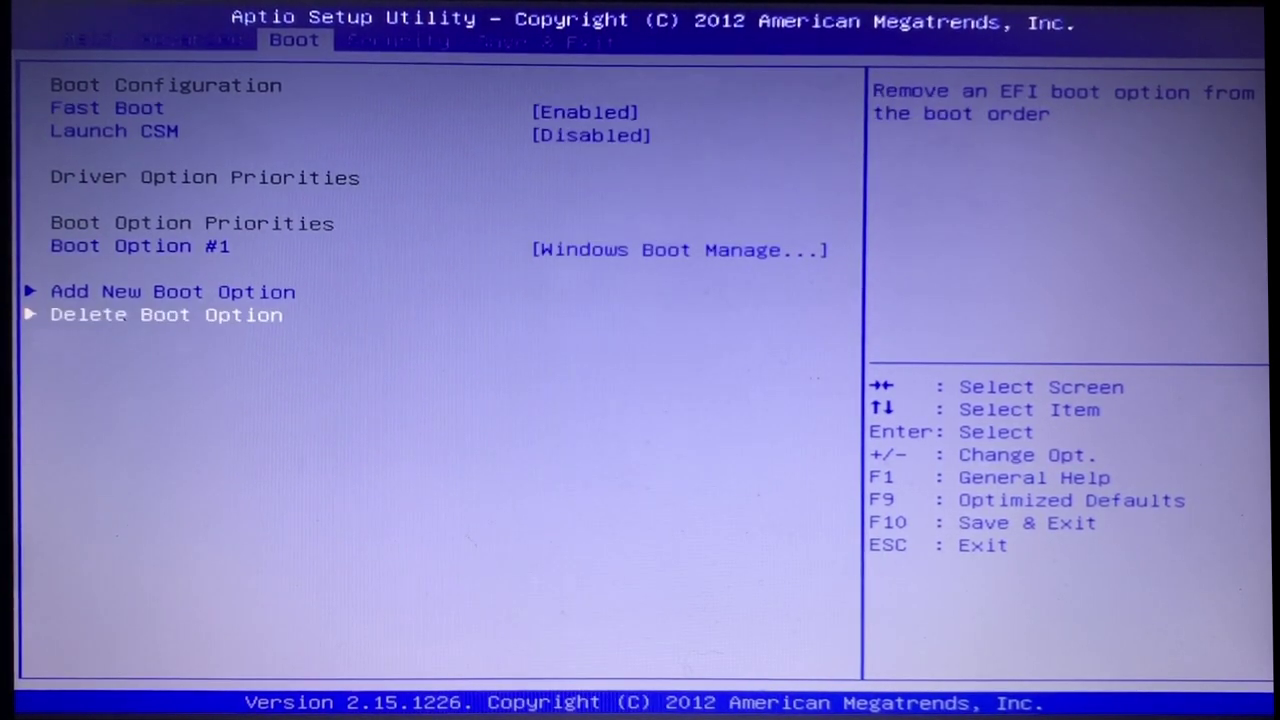
pyautogui.press('Right')
pyautogui.press('Right')
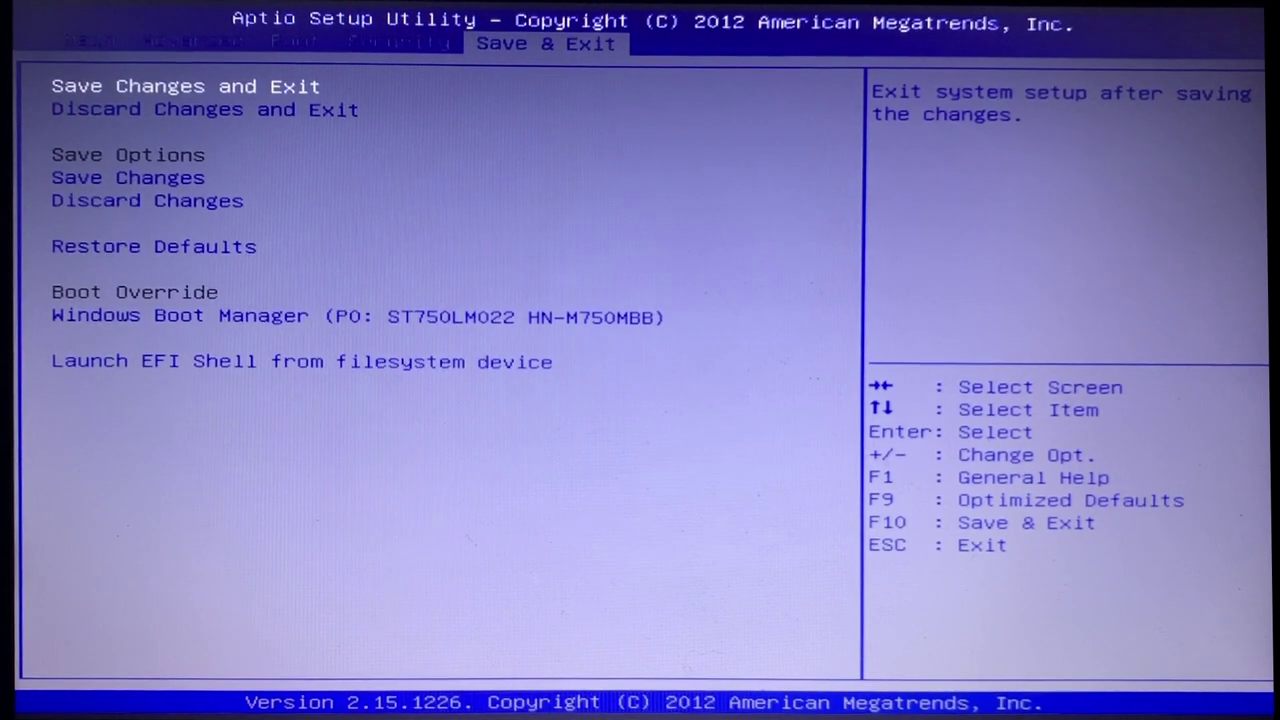
pyautogui.press('Return')
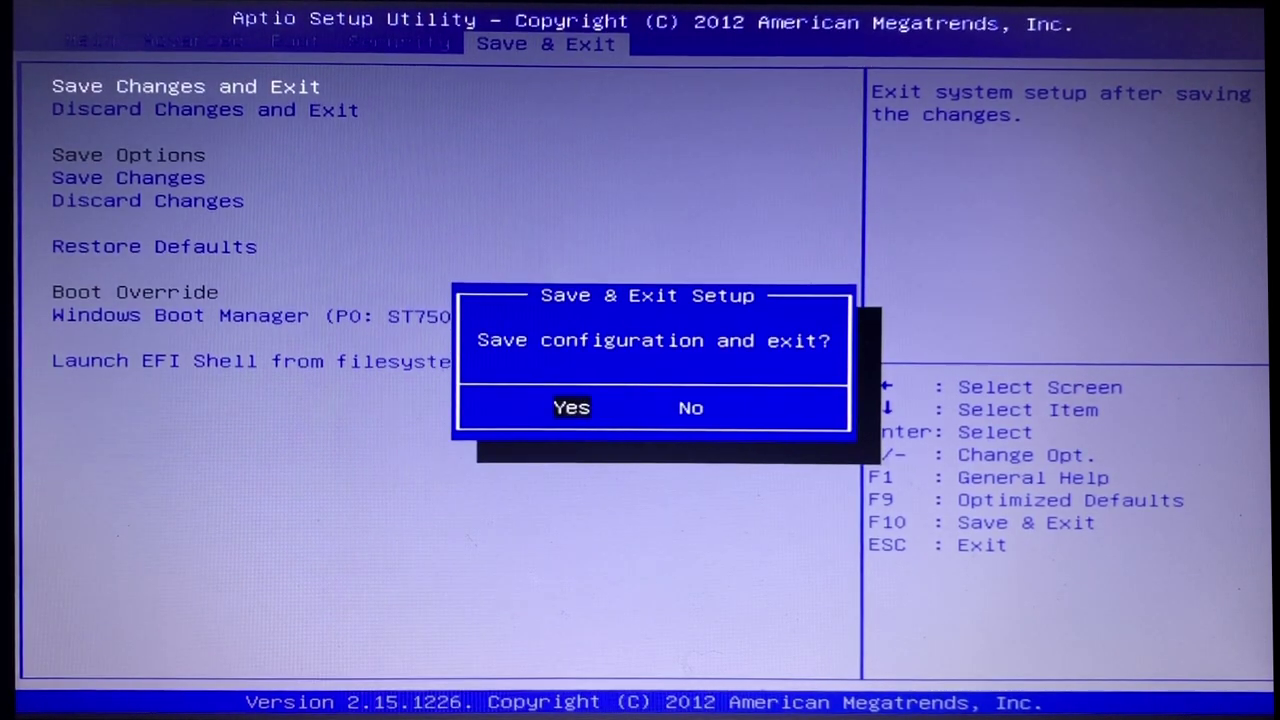